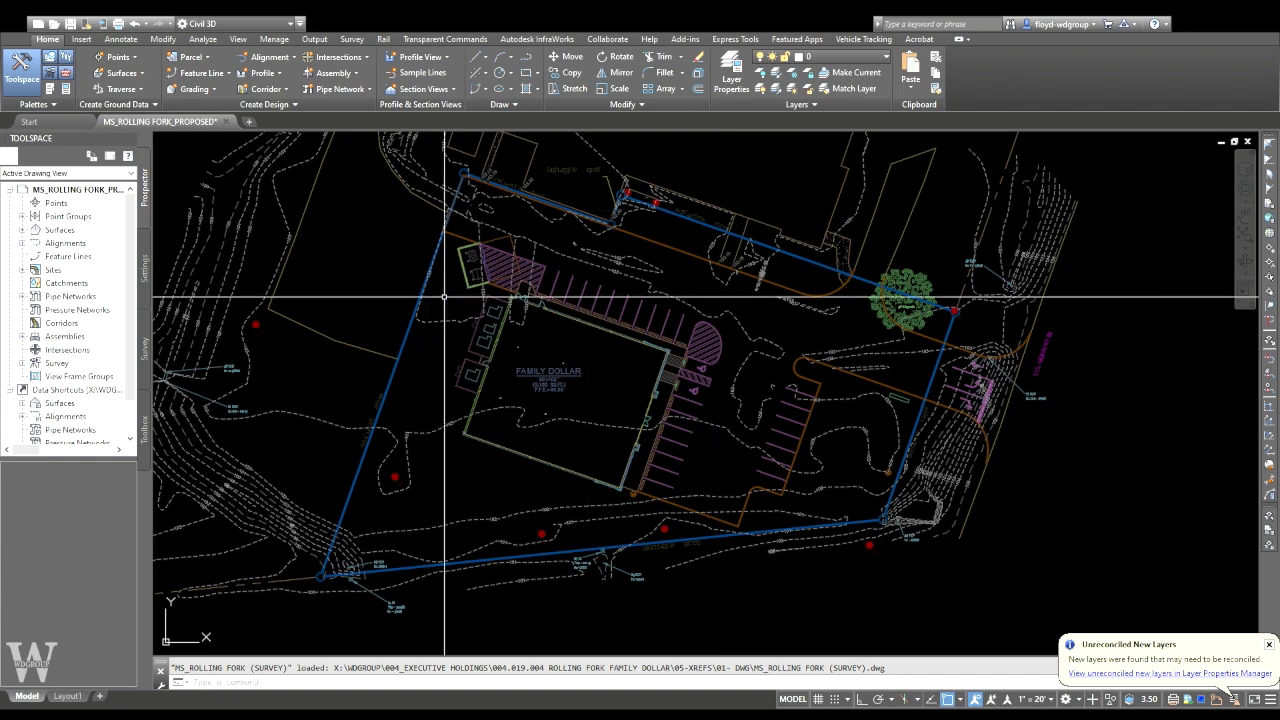
pyautogui.moveTo(654, 408)
pyautogui.mouseDown(button='middle')
pyautogui.moveTo(632, 398)
pyautogui.moveTo(686, 374)
pyautogui.moveTo(662, 398)
pyautogui.mouseUp(button='middle')
pyautogui.scroll(2, 682, 395)
pyautogui.scroll(-2, 648, 381)
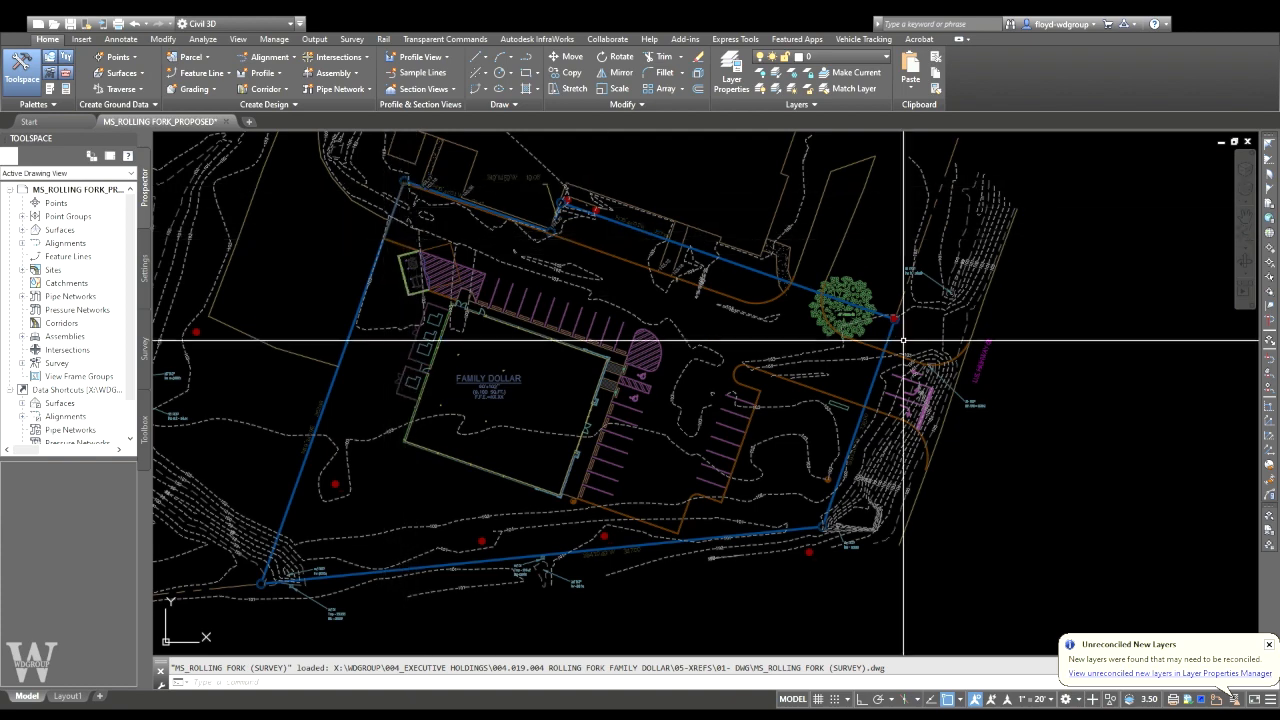
pyautogui.moveTo(546, 443); pyautogui.dragTo(616, 386, button='middle')
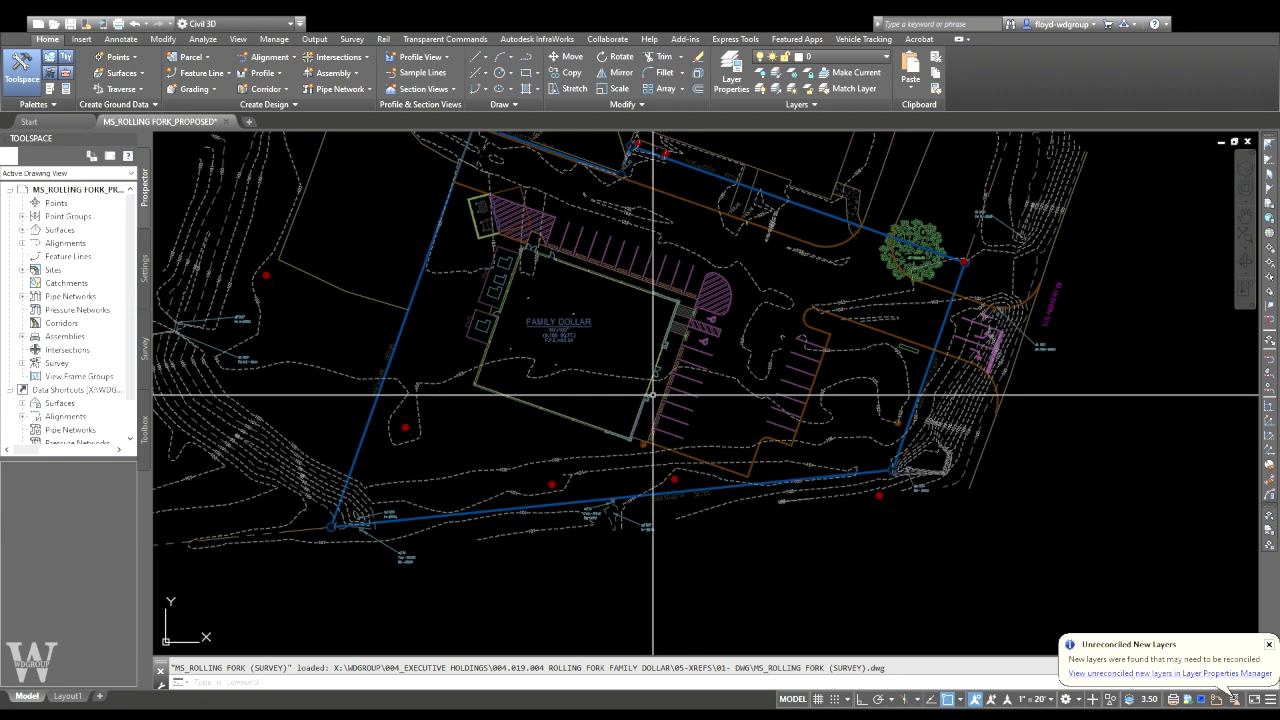
pyautogui.moveTo(680, 408); pyautogui.dragTo(676, 422, button='middle')
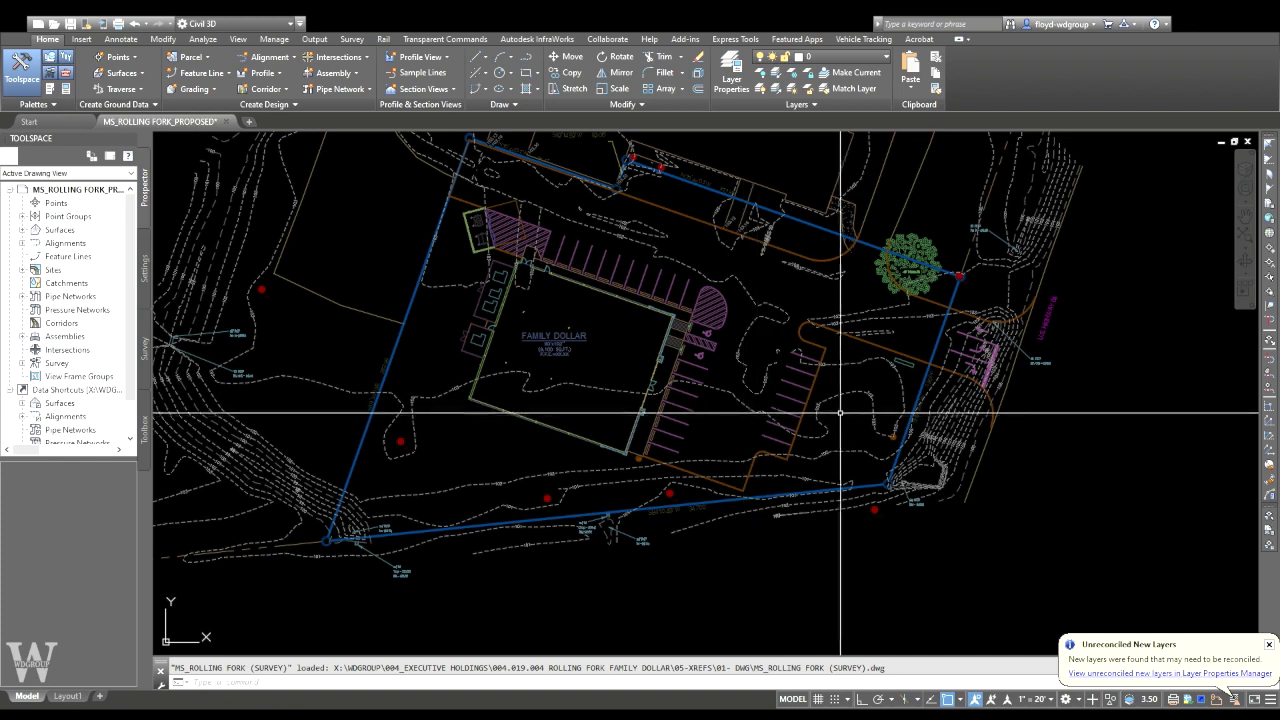
# - Draw a closed polyline around the open area between the eastern parking row and the eastern property line
pyautogui.write('pl')
pyautogui.press('Return')
pyautogui.click(848, 363)
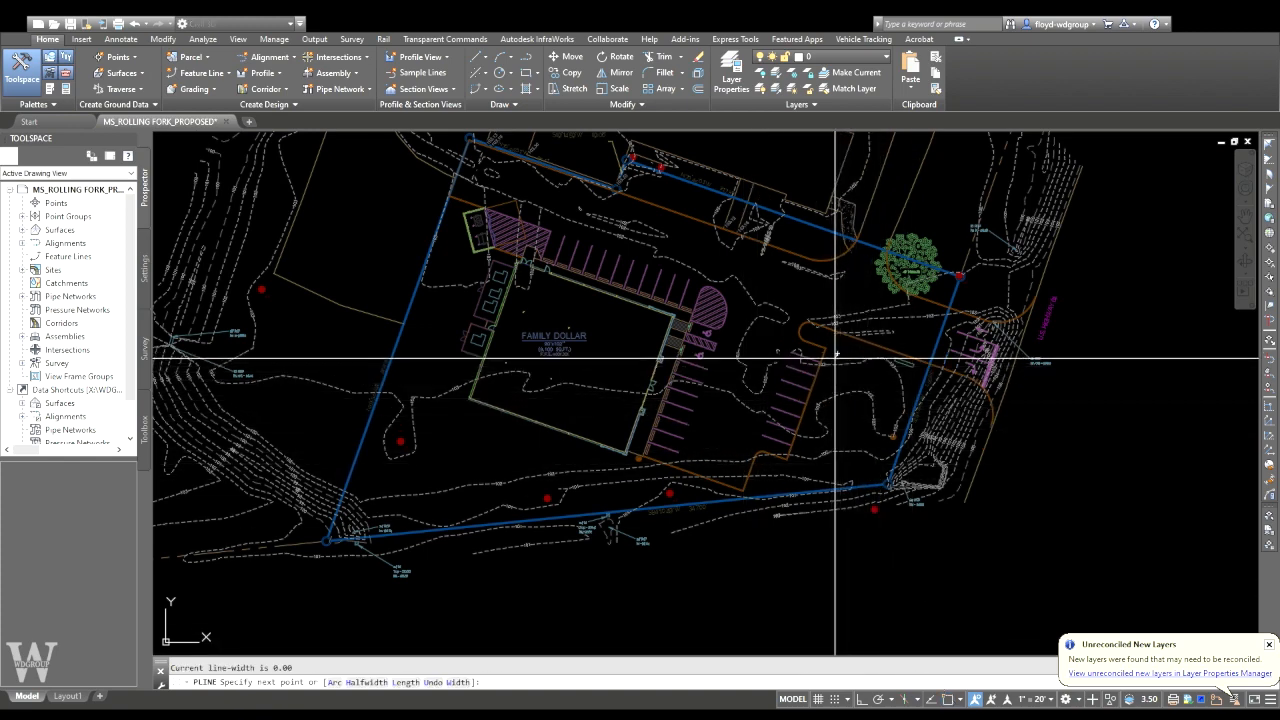
pyautogui.click(772, 484)
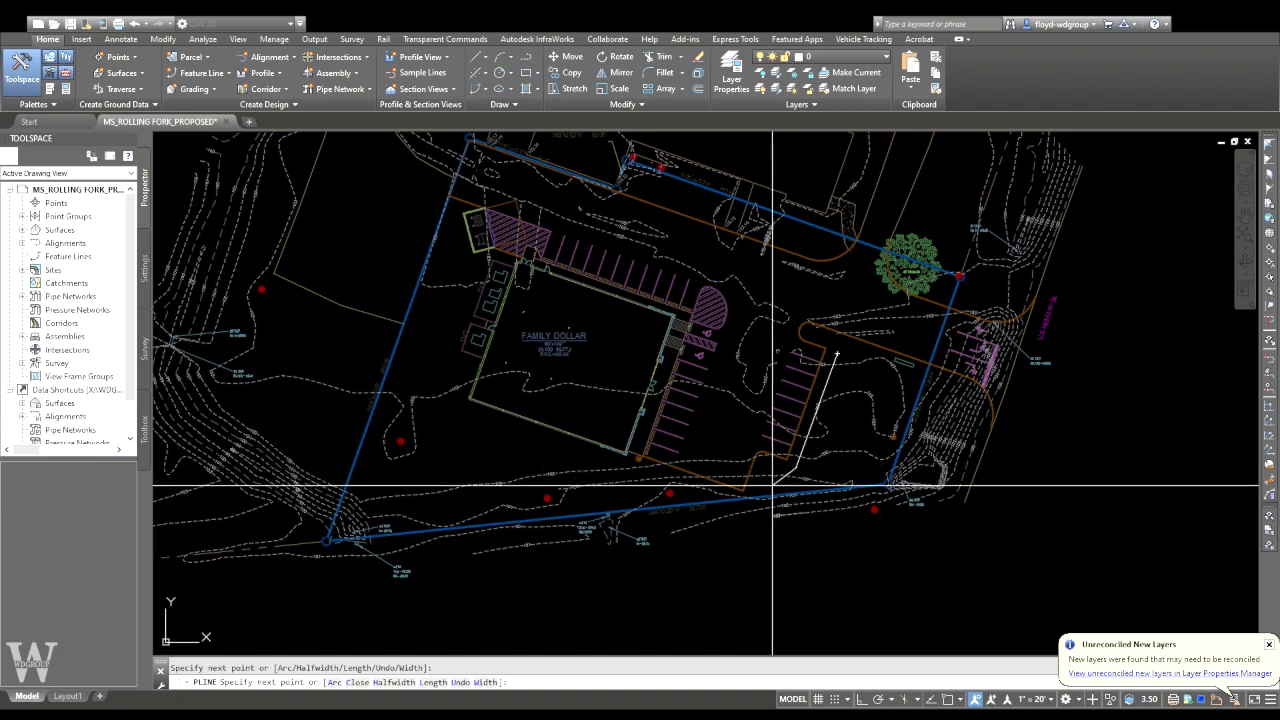
pyautogui.click(878, 478)
pyautogui.click(885, 374)
pyautogui.click(858, 356)
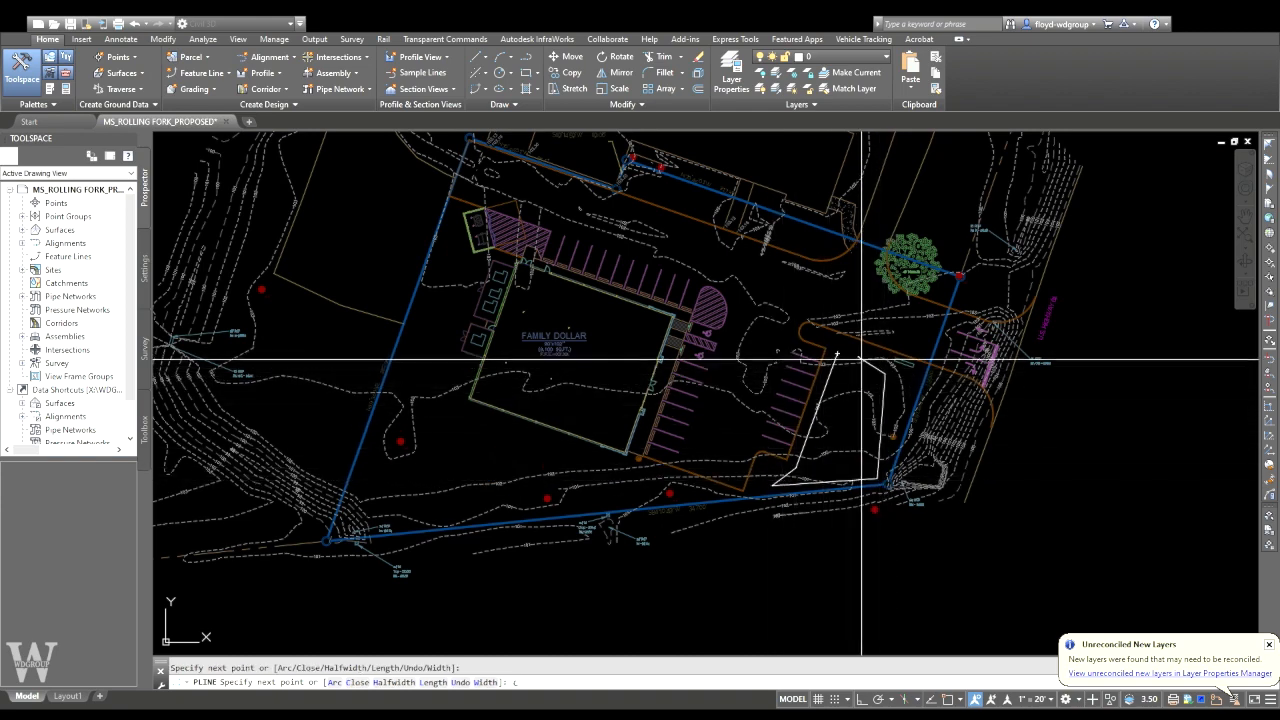
pyautogui.write('c')
pyautogui.press('Return')
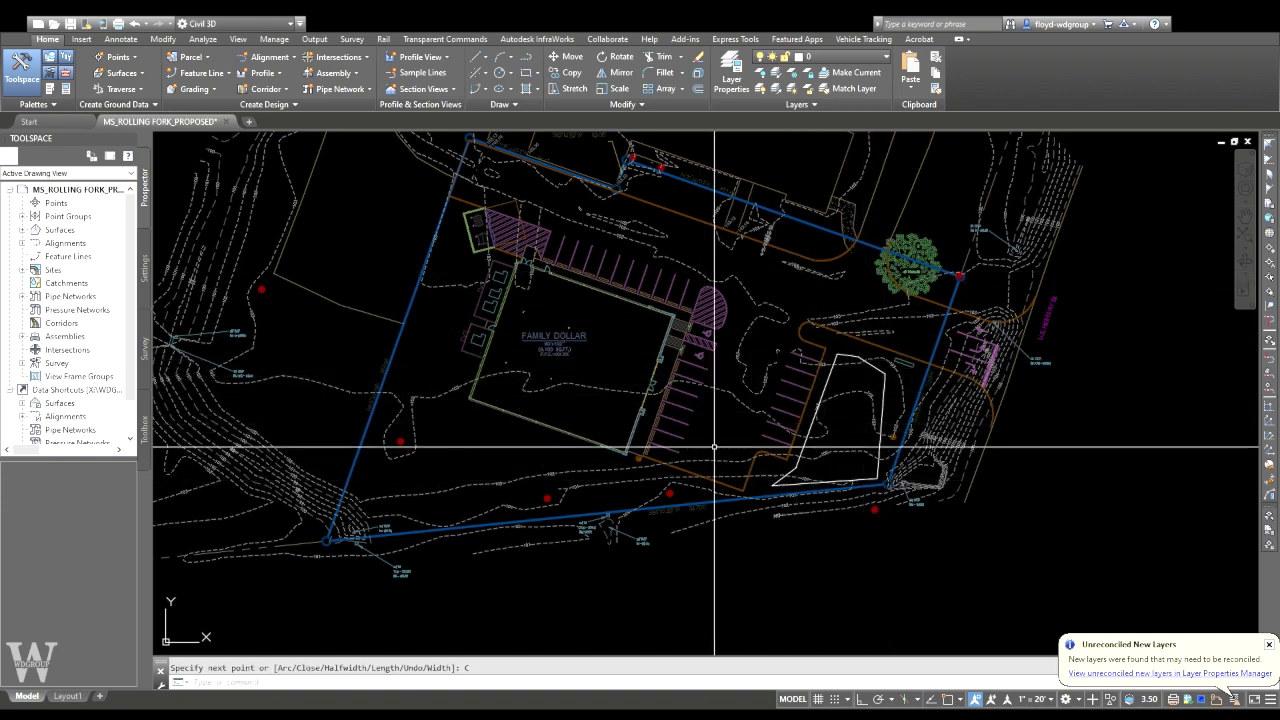
# - Draw a closed polyline around the strip between the building's west side and the western property line
pyautogui.press('Return')
pyautogui.click(449, 234)
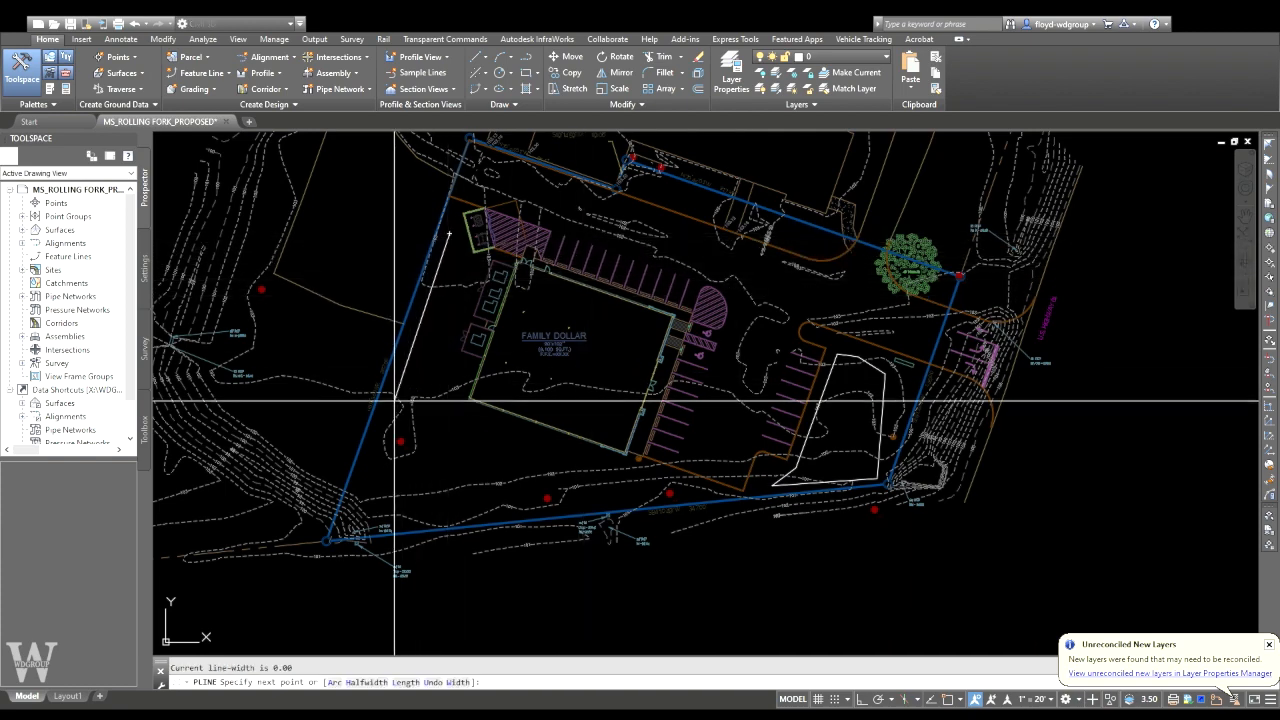
pyautogui.click(386, 432)
pyautogui.click(449, 438)
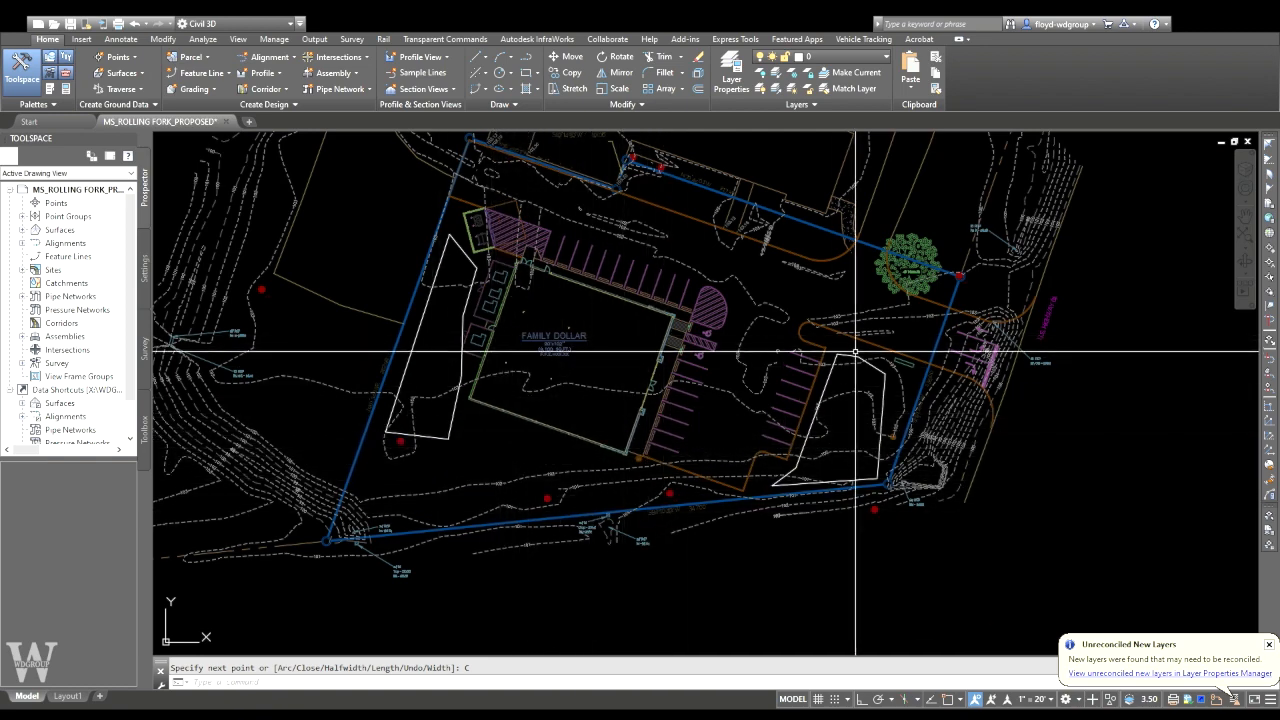
# - Erase the two closed polylines sketched east of the parking and west of the building
pyautogui.moveTo(654, 312); pyautogui.dragTo(633, 345, button='middle')
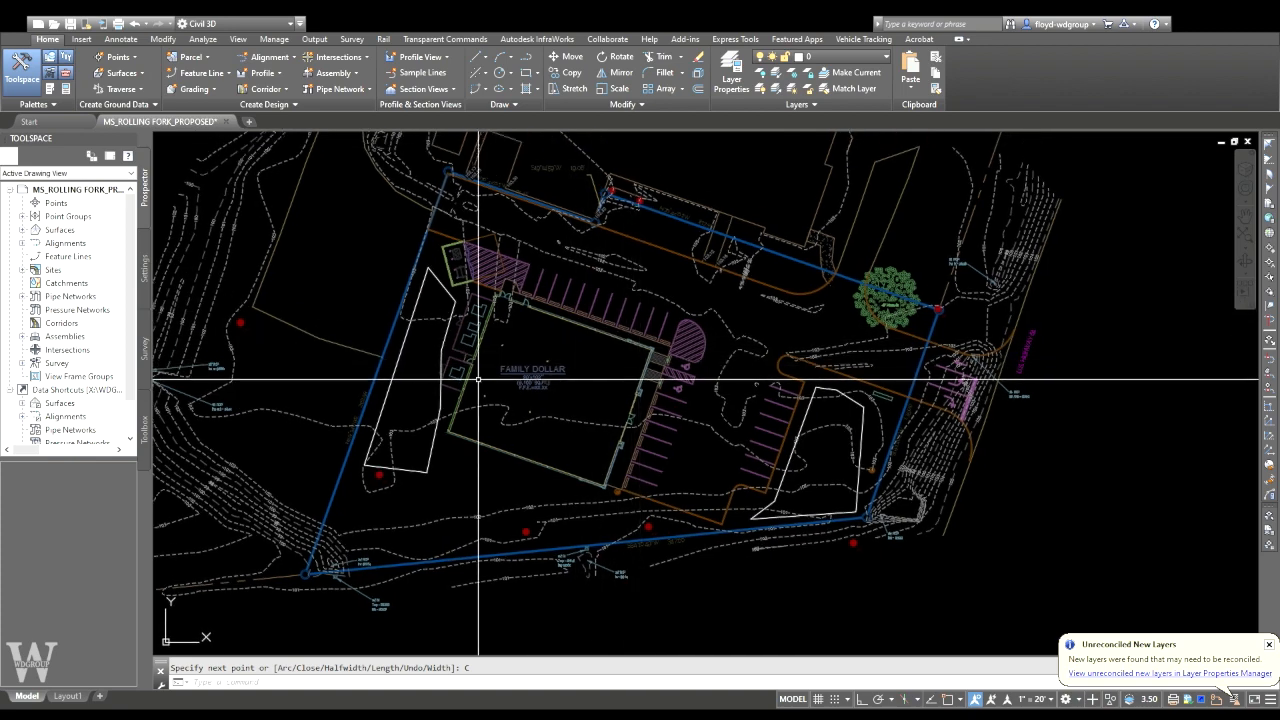
pyautogui.click(440, 390)
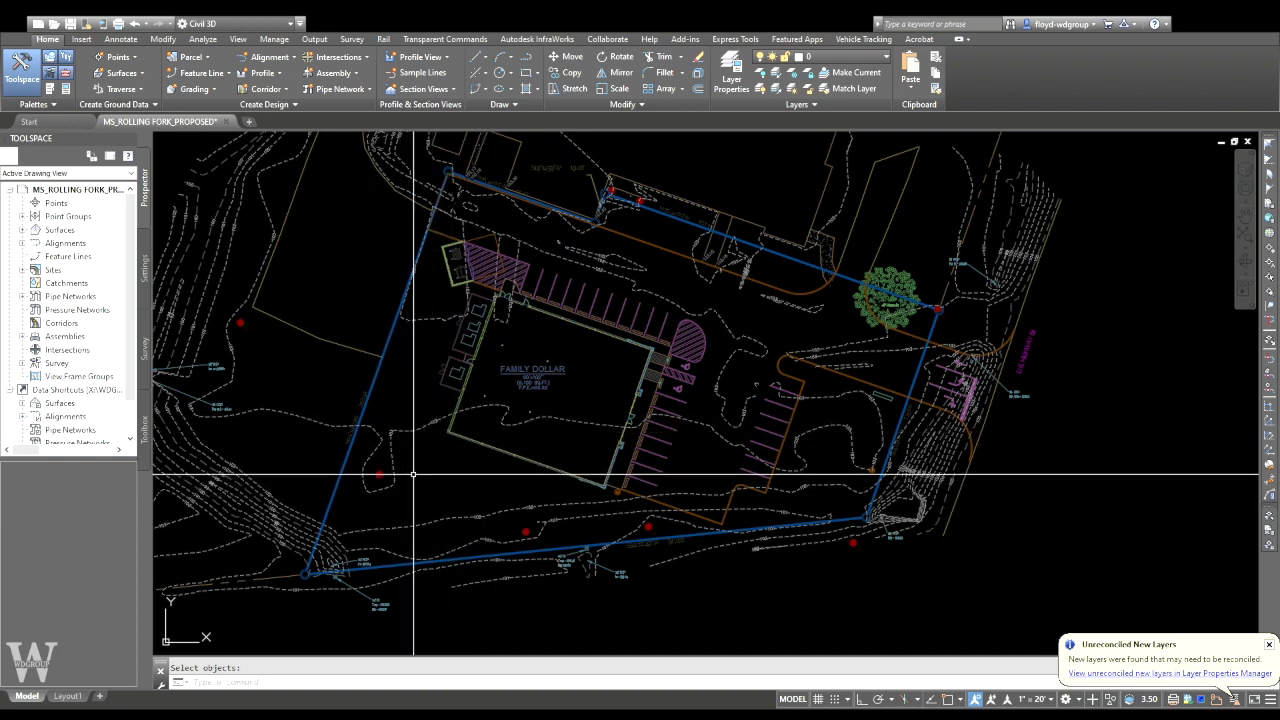
# - Examine the existing contours between the parking lot's southern corner and the southern property line
pyautogui.moveTo(400, 489); pyautogui.dragTo(430, 447, button='middle')
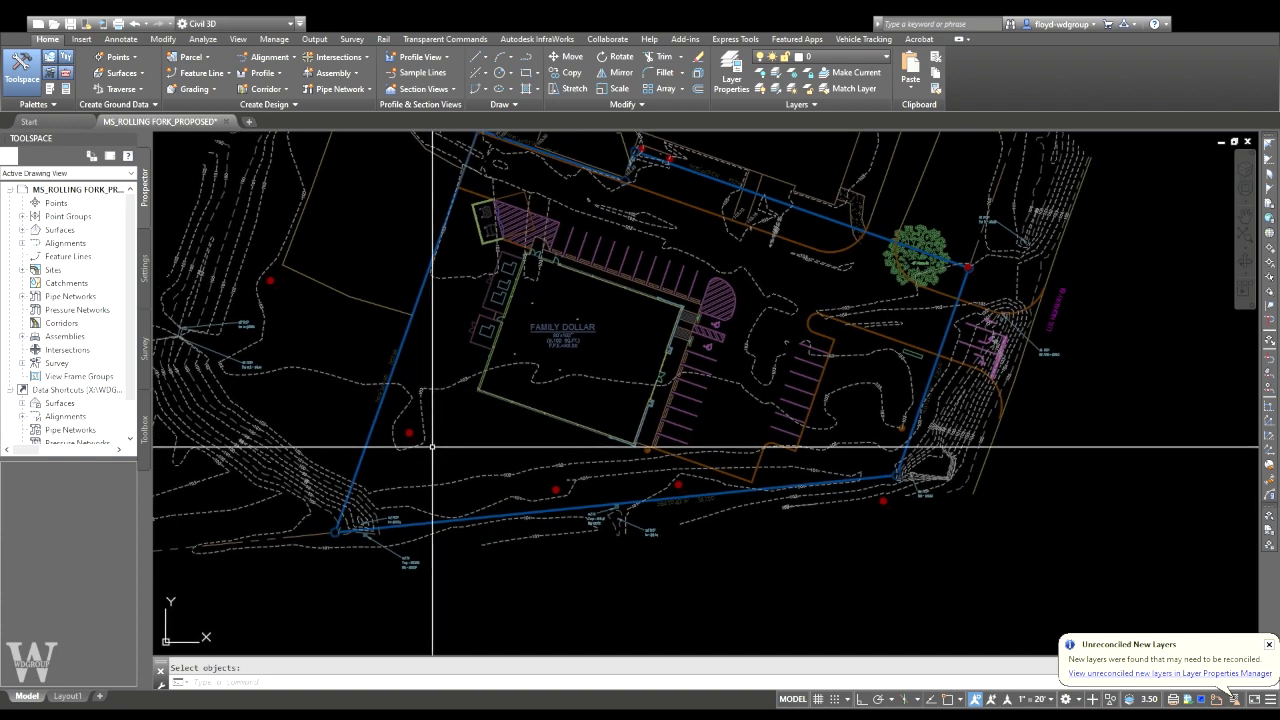
pyautogui.moveTo(430, 403); pyautogui.dragTo(386, 421, button='middle')
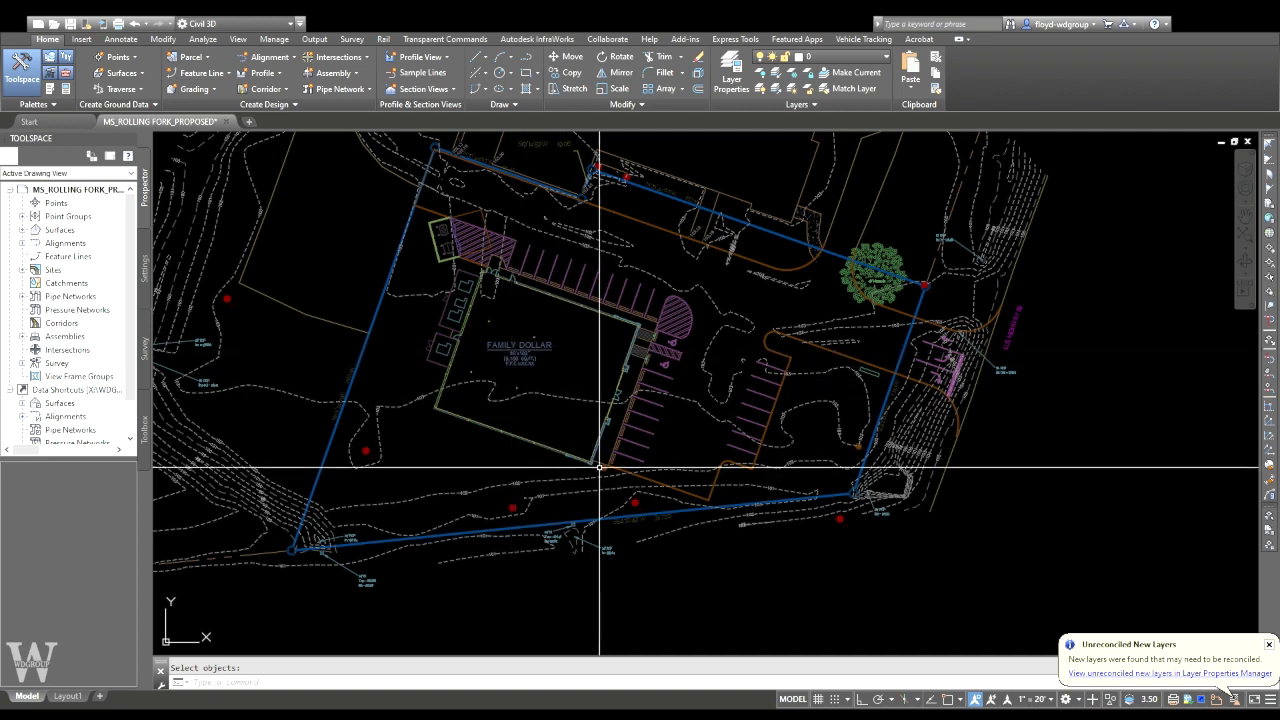
pyautogui.scroll(7, 686, 451)
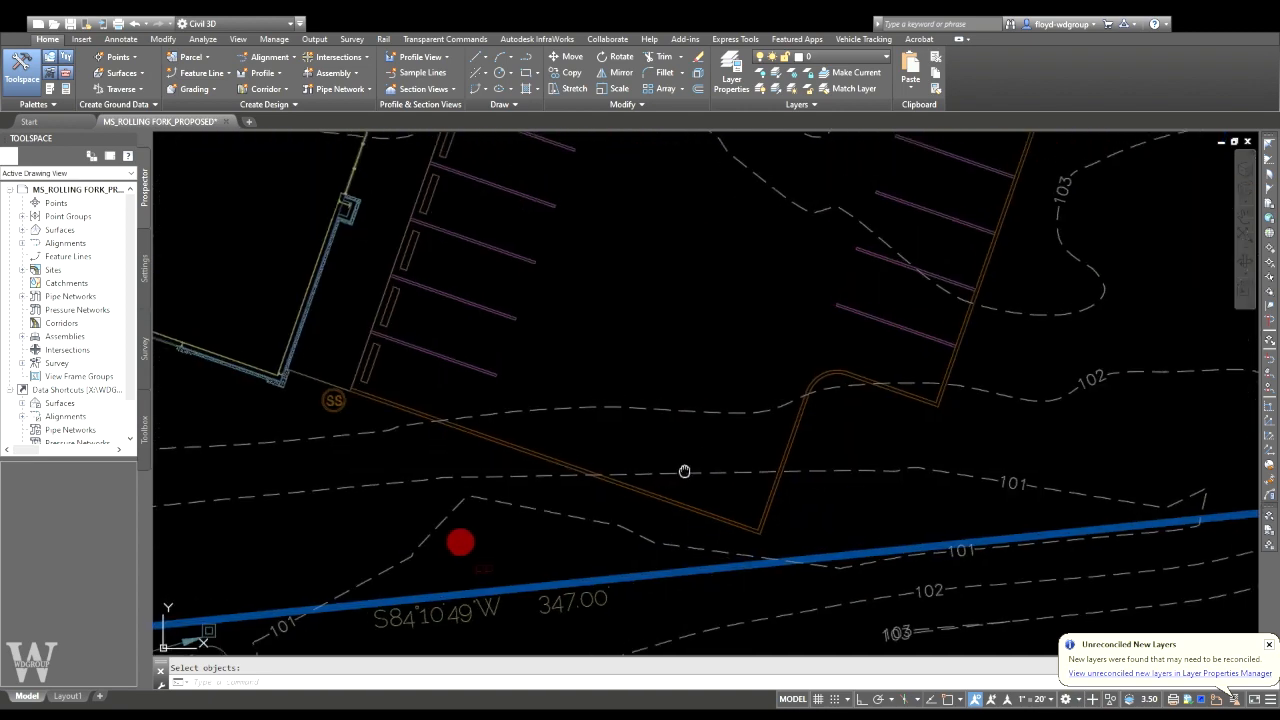
pyautogui.scroll(-4, 660, 446)
pyautogui.scroll(2, 650, 435)
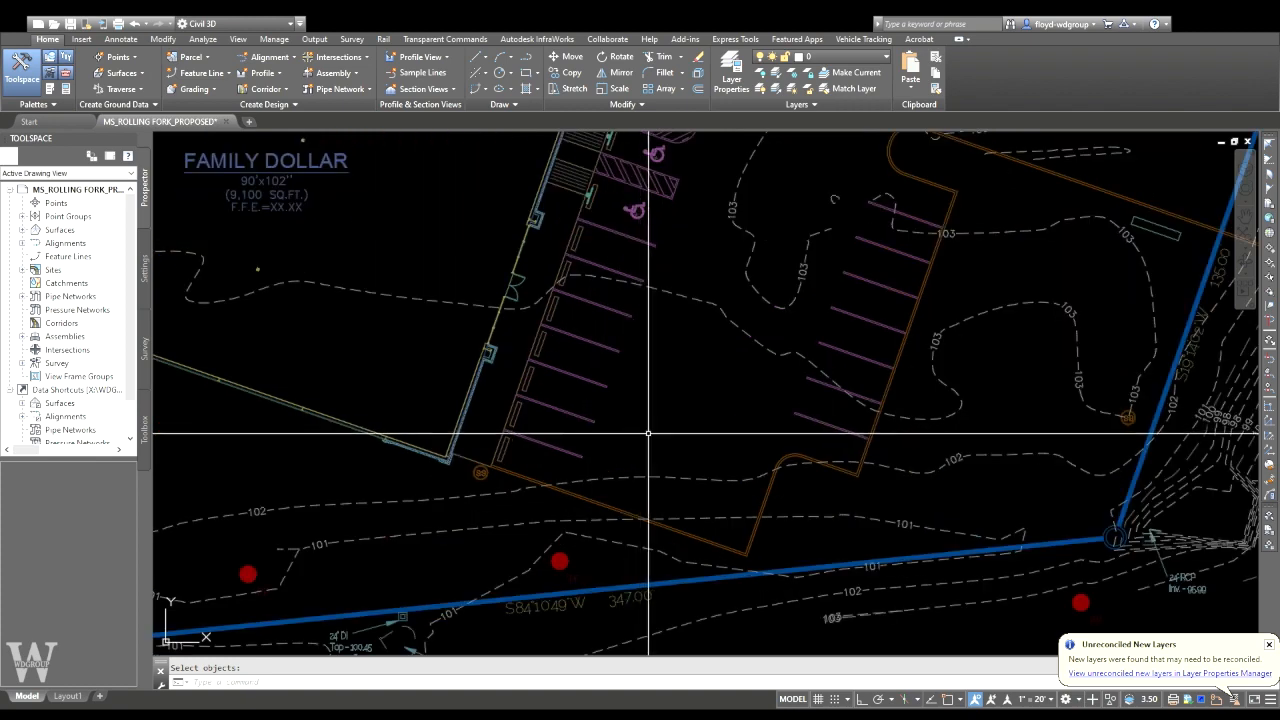
pyautogui.scroll(-2, 560, 420)
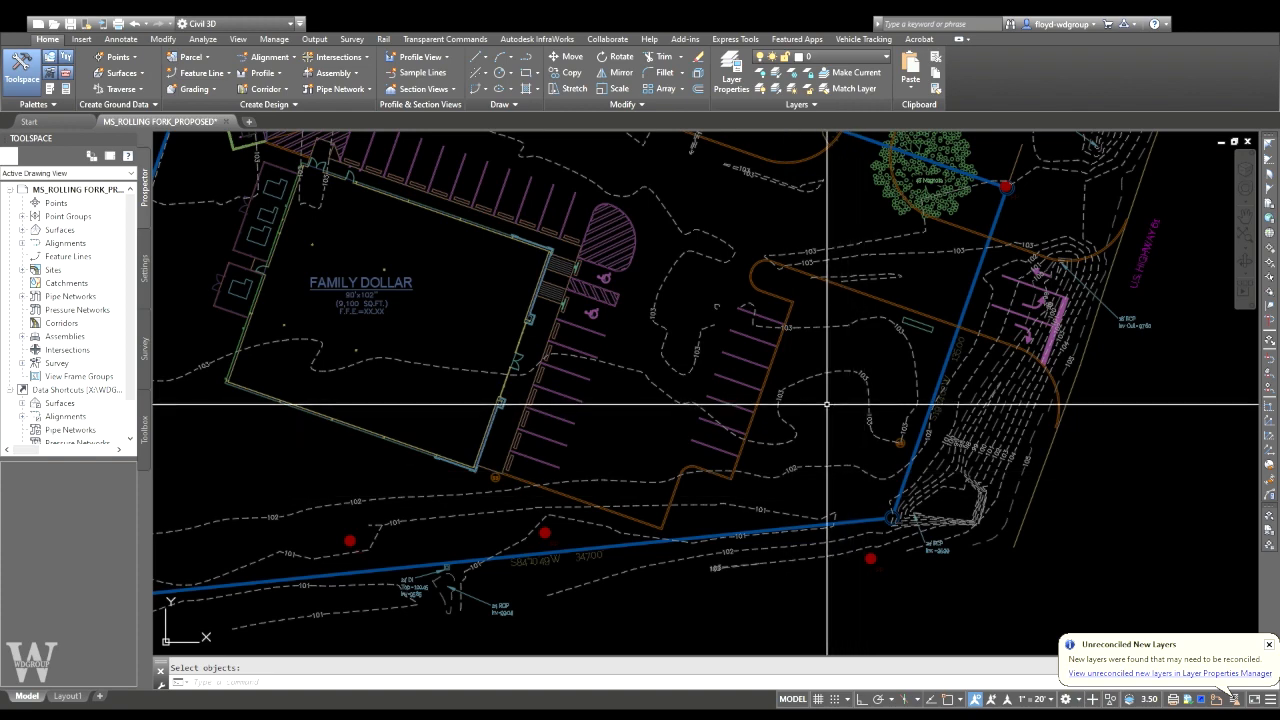
pyautogui.moveTo(791, 393)
pyautogui.mouseDown(button='middle')
pyautogui.moveTo(789, 414)
pyautogui.moveTo(819, 381)
pyautogui.mouseUp(button='middle')
pyautogui.moveTo(678, 497); pyautogui.dragTo(700, 434, button='middle')
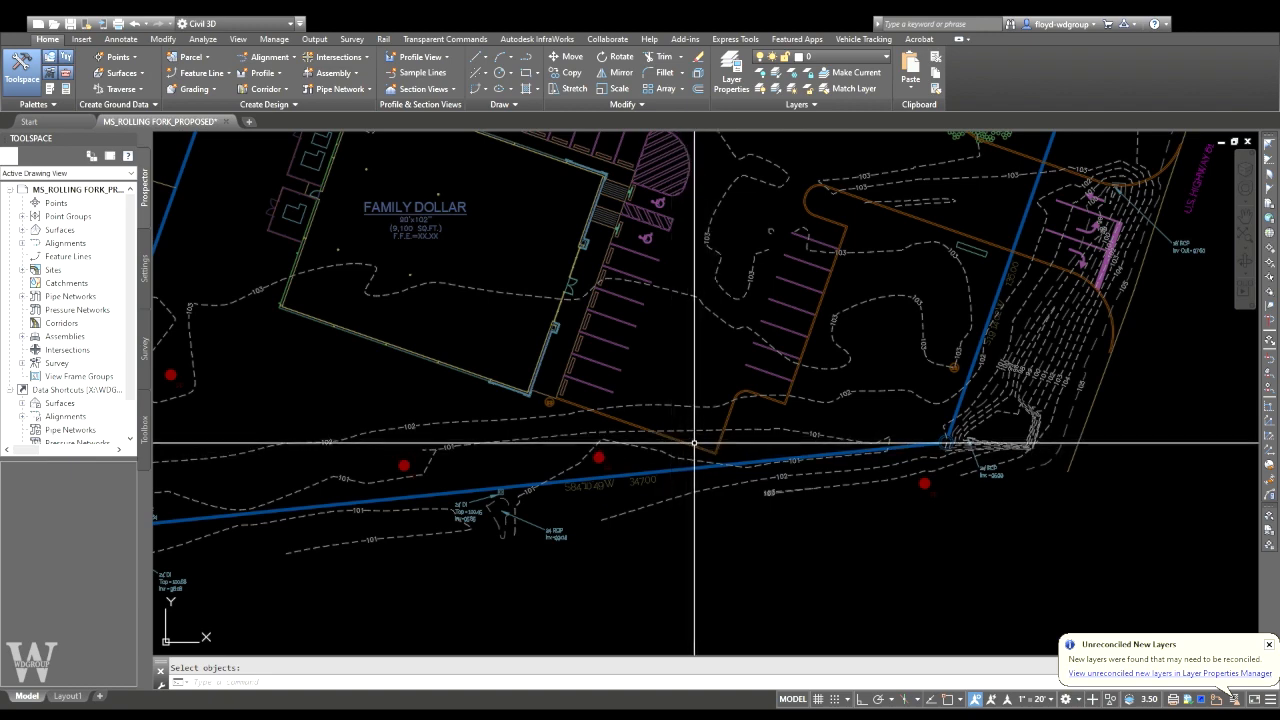
pyautogui.scroll(4, 705, 448)
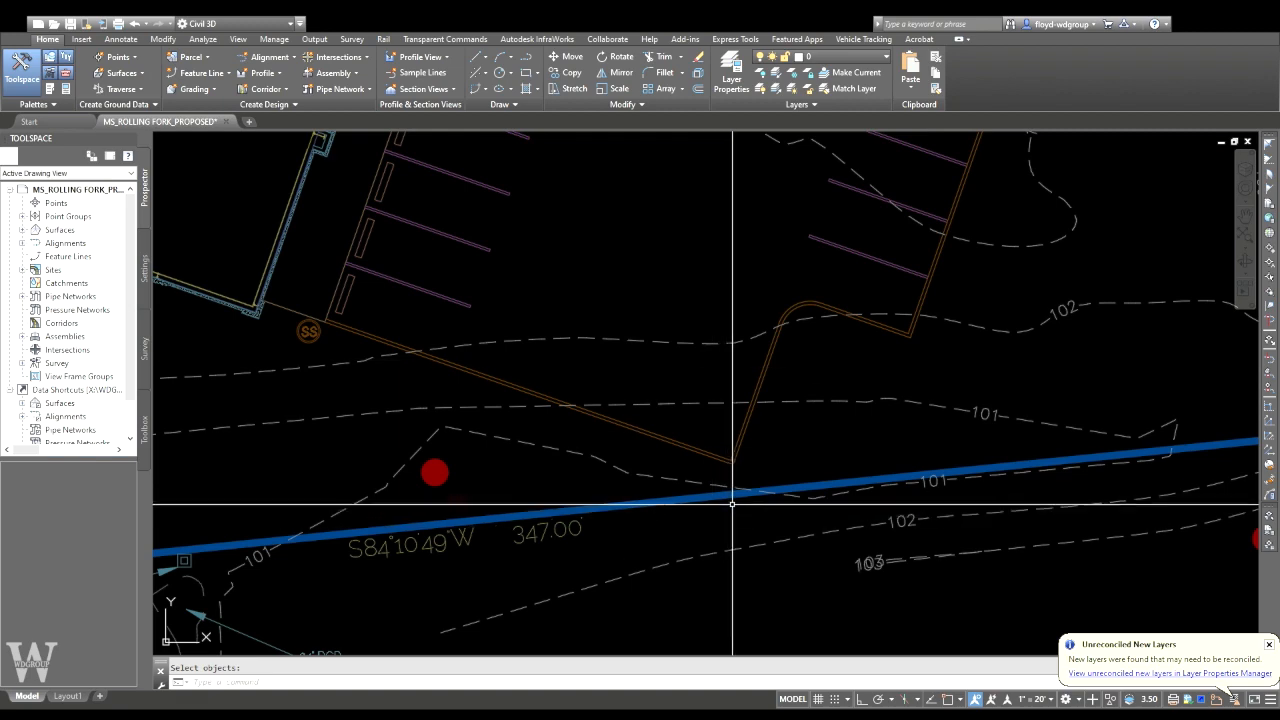
pyautogui.scroll(-5, 690, 378)
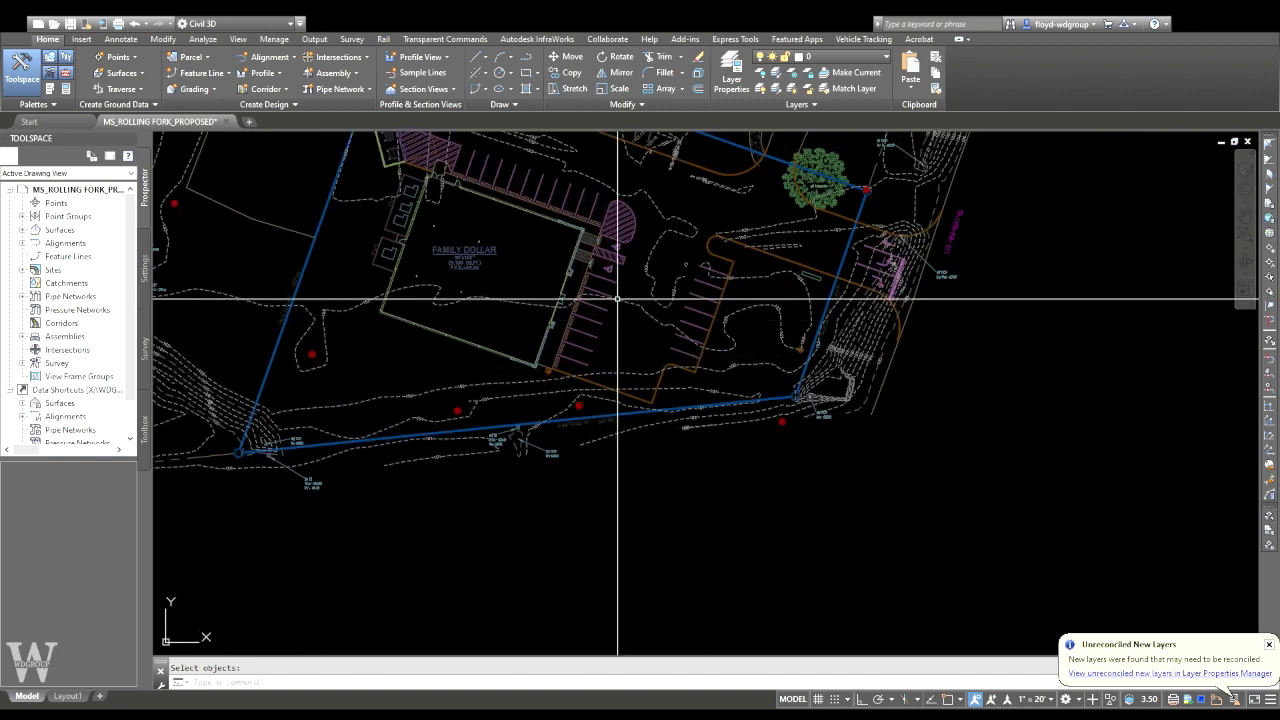
pyautogui.scroll(4, 654, 410)
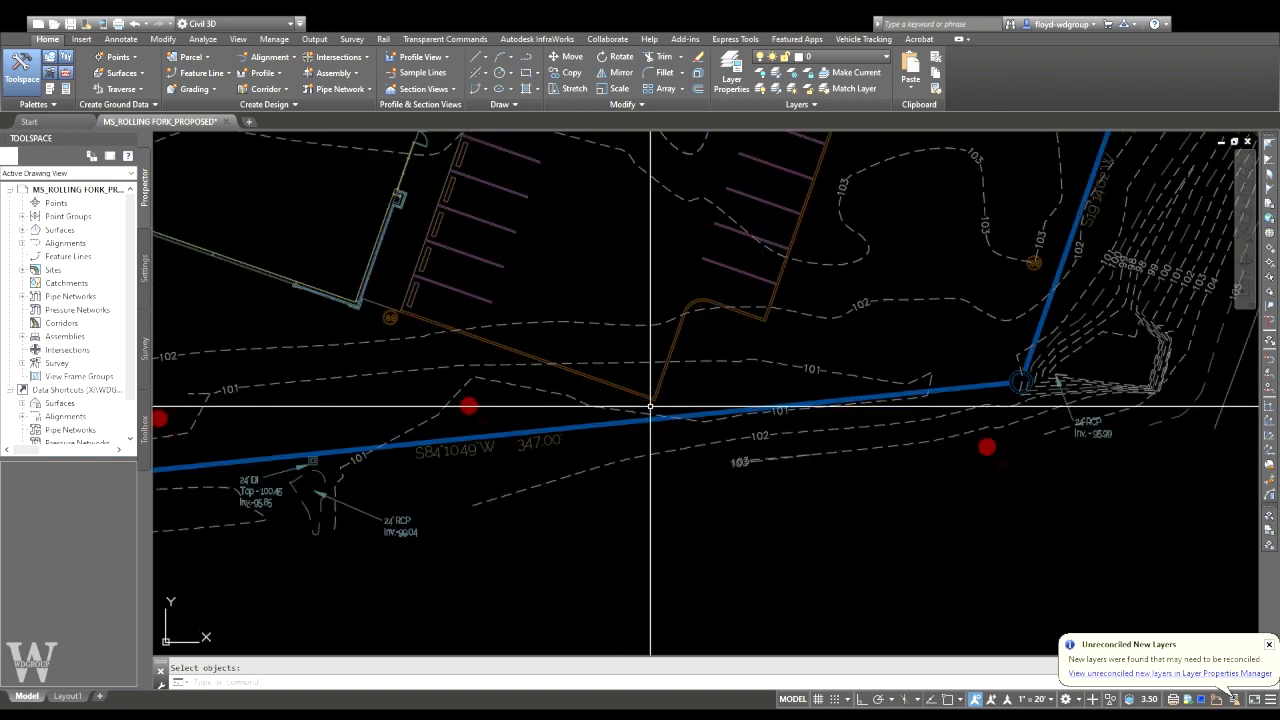
pyautogui.scroll(1, 622, 445)
pyautogui.scroll(-2, 618, 447)
# - Examine the contours and spot elevations along the northern property line and the adjacent driveway edge
pyautogui.moveTo(657, 441); pyautogui.dragTo(649, 577, button='middle')
pyautogui.moveTo(667, 349); pyautogui.dragTo(621, 467, button='middle')
pyautogui.moveTo(575, 325); pyautogui.dragTo(581, 392, button='middle')
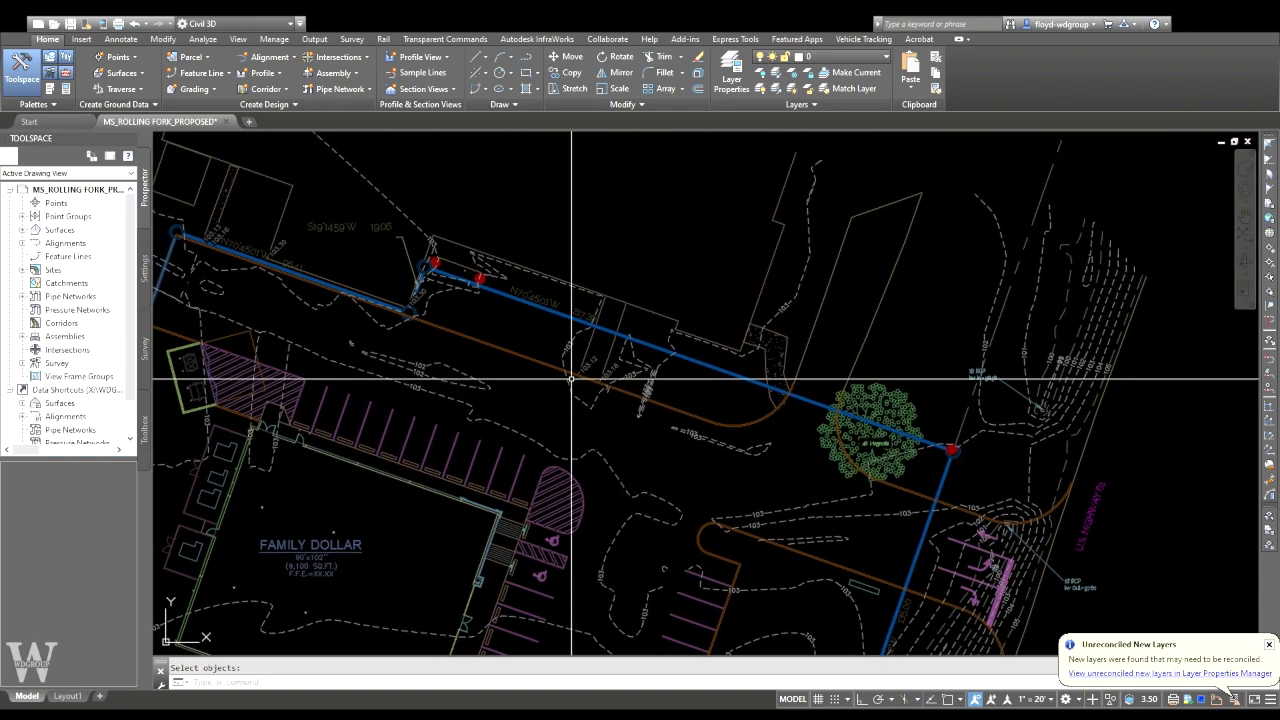
pyautogui.scroll(4, 425, 314)
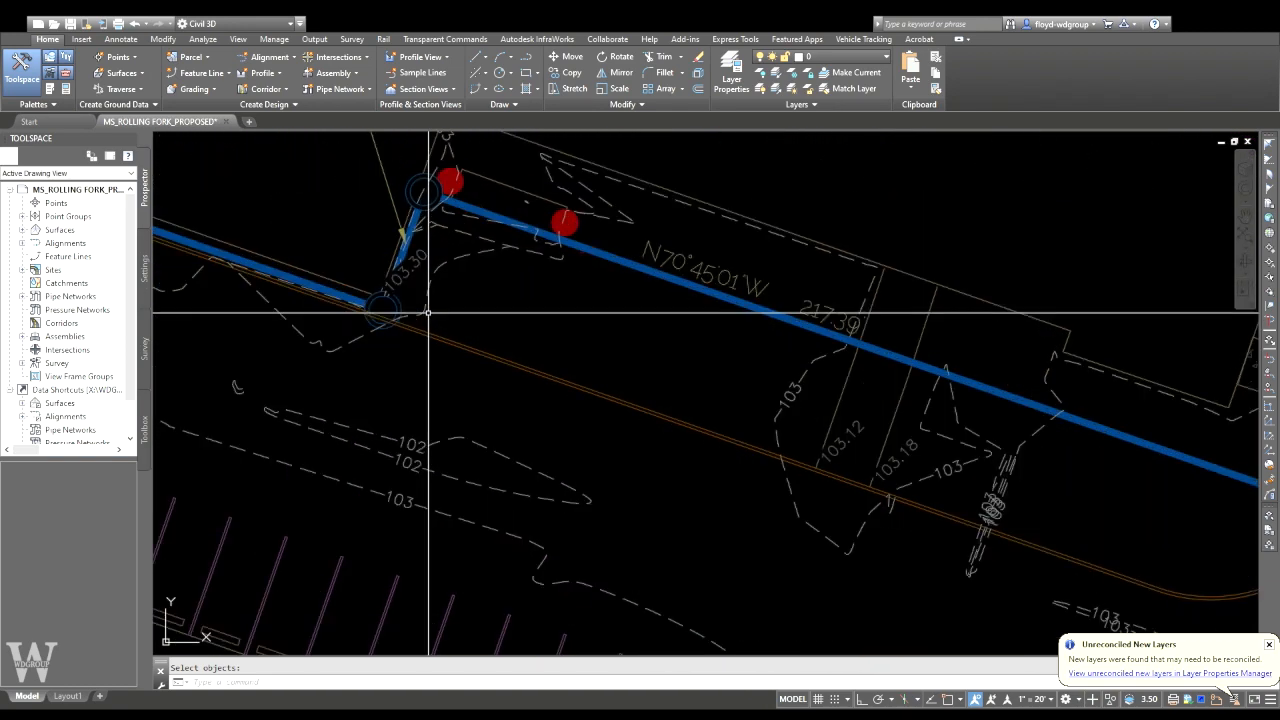
pyautogui.scroll(-5, 420, 305)
pyautogui.scroll(1, 394, 298)
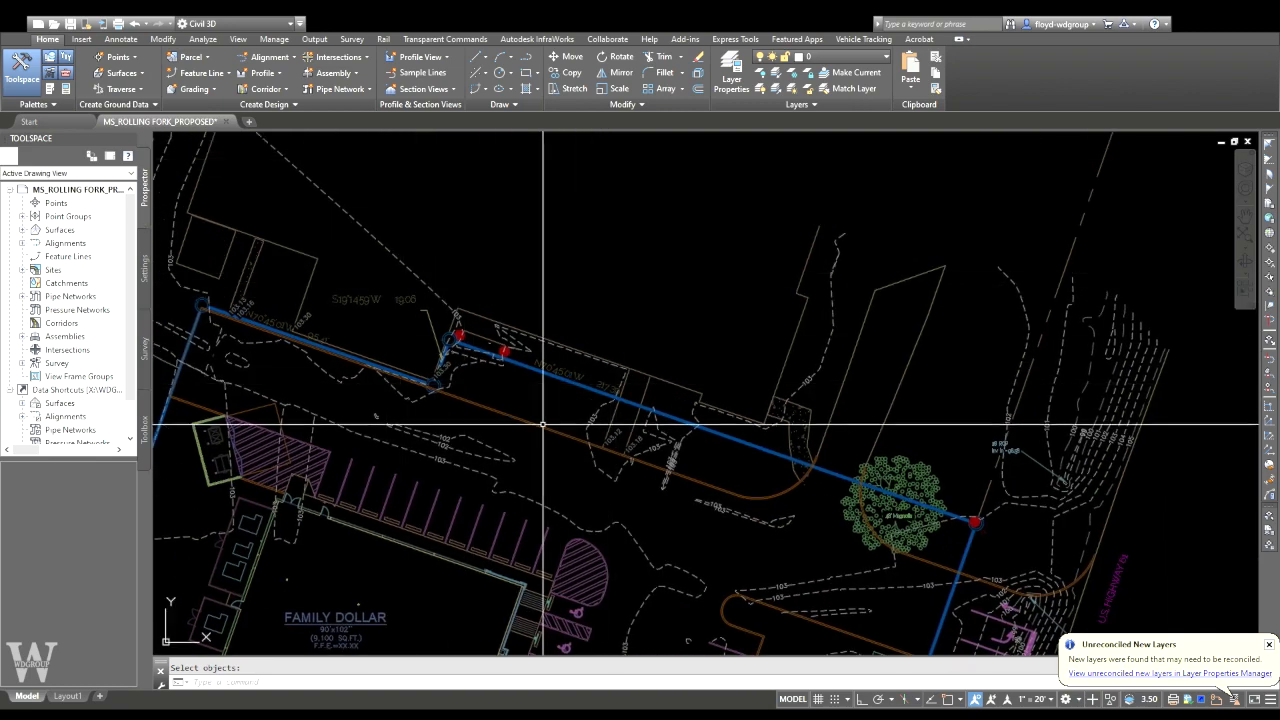
pyautogui.scroll(4, 502, 350)
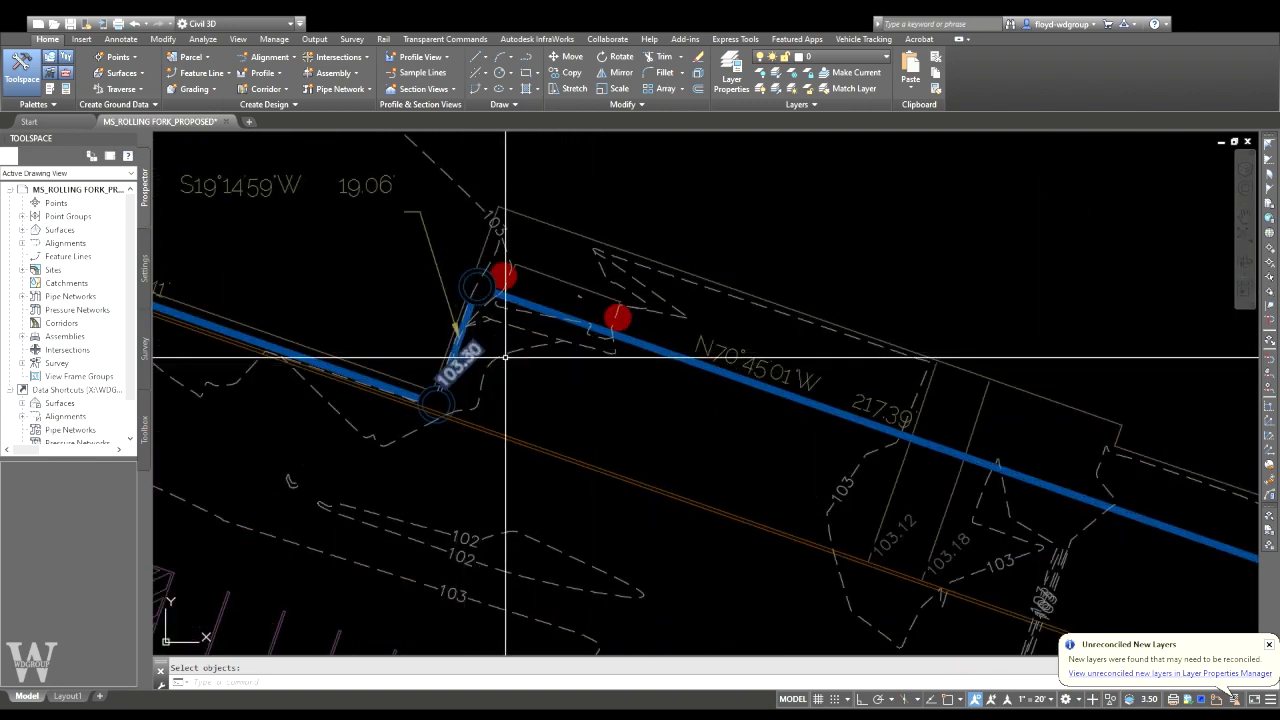
pyautogui.scroll(-2, 505, 350)
pyautogui.scroll(-3, 689, 440)
pyautogui.scroll(3, 433, 368)
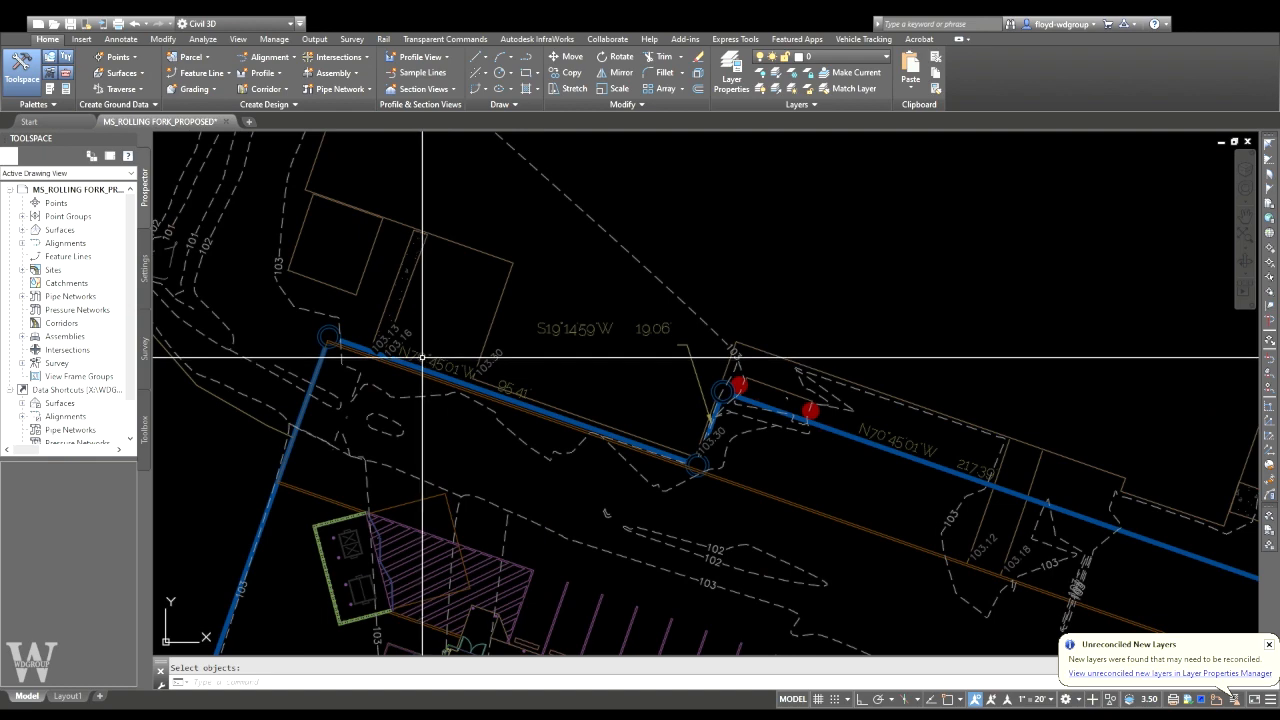
pyautogui.scroll(-2, 422, 357)
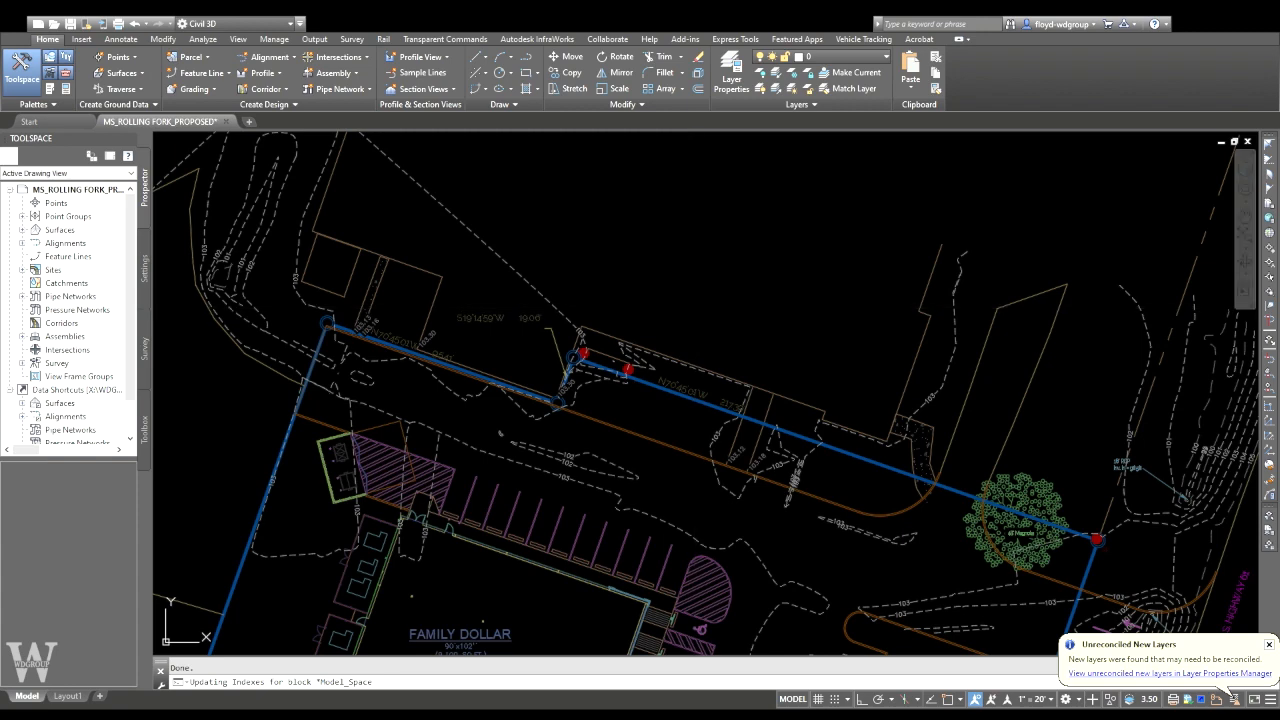
# - Examine the existing grades around the site entrance, the roadside ditch and U.S. Highway 61
pyautogui.moveTo(634, 521); pyautogui.dragTo(685, 256, button='middle')
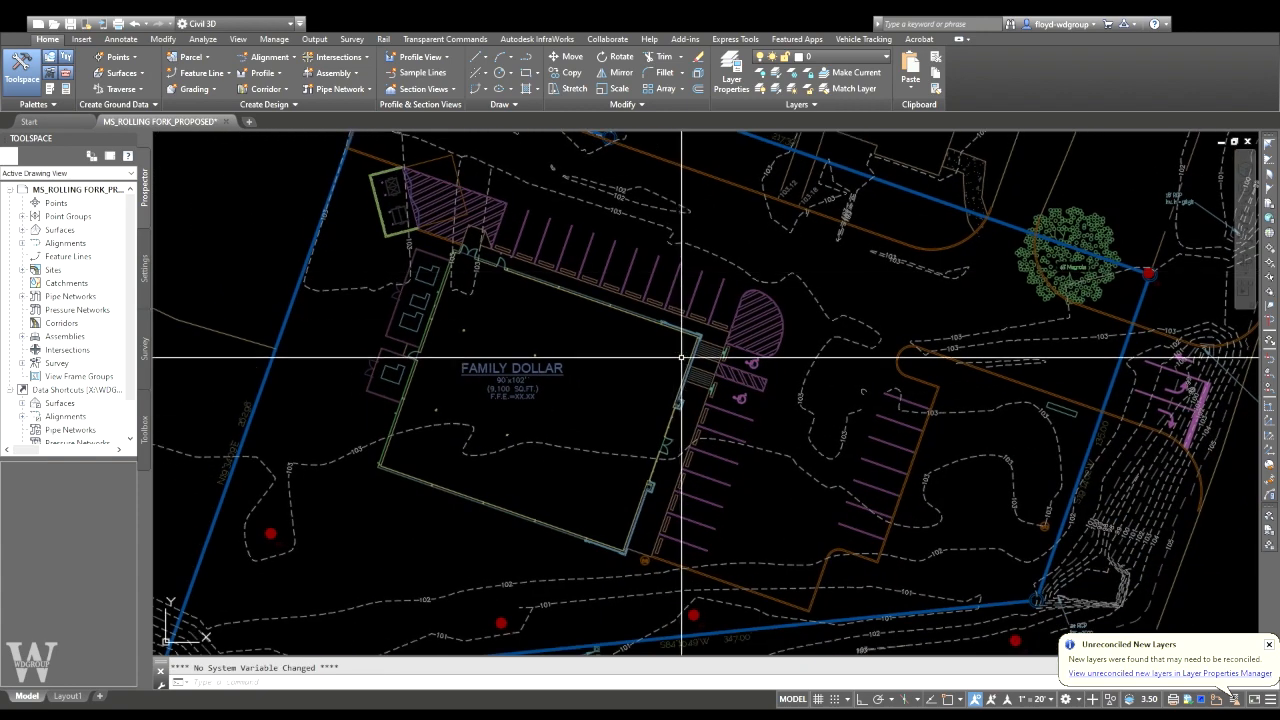
pyautogui.moveTo(700, 431); pyautogui.dragTo(701, 391, button='middle')
pyautogui.press('Escape')
pyautogui.scroll(1, 920, 389)
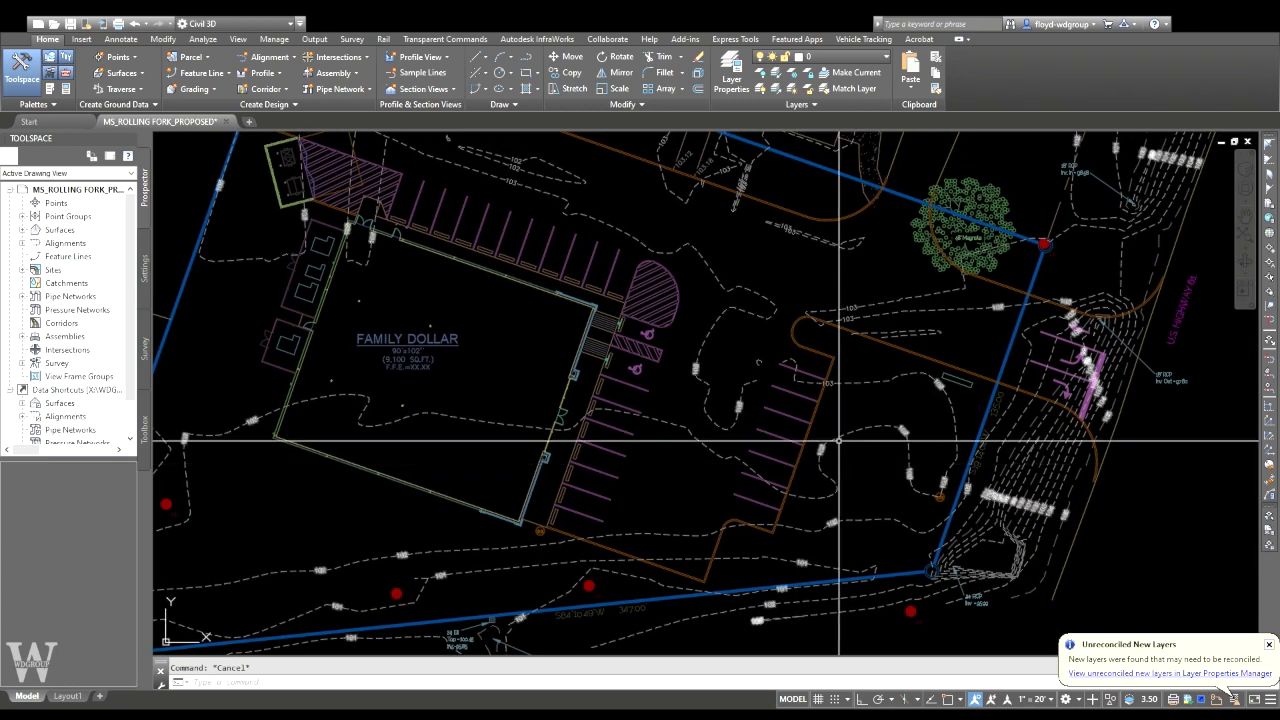
pyautogui.scroll(2, 1136, 389)
pyautogui.moveTo(1136, 389)
pyautogui.mouseDown(button='middle')
pyautogui.moveTo(1086, 371)
pyautogui.moveTo(1034, 294)
pyautogui.mouseUp(button='middle')
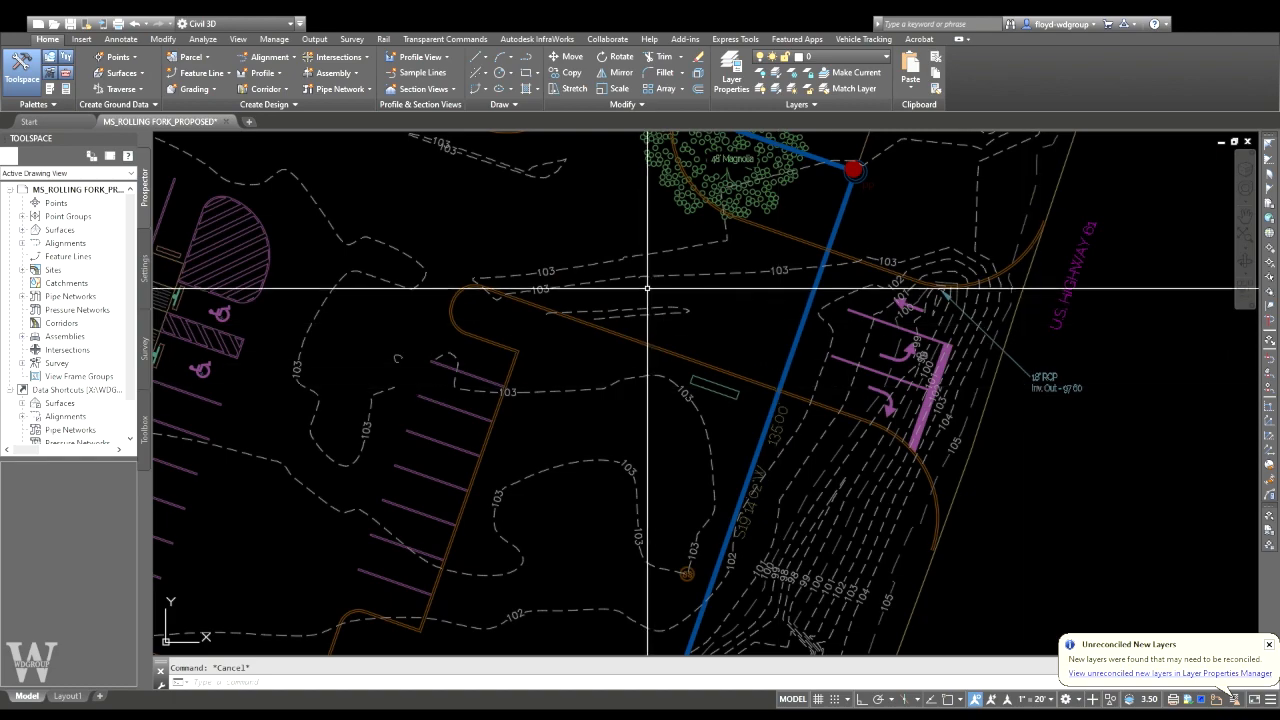
pyautogui.moveTo(956, 430); pyautogui.dragTo(959, 378, button='middle')
pyautogui.moveTo(943, 428)
pyautogui.mouseDown(button='middle')
pyautogui.moveTo(886, 514)
pyautogui.moveTo(903, 486)
pyautogui.mouseUp(button='middle')
pyautogui.moveTo(959, 372)
pyautogui.mouseDown(button='middle')
pyautogui.moveTo(946, 400)
pyautogui.moveTo(984, 347)
pyautogui.mouseUp(button='middle')
pyautogui.scroll(-4, 985, 360)
pyautogui.moveTo(946, 420); pyautogui.dragTo(991, 417, button='middle')
pyautogui.scroll(2, 813, 413)
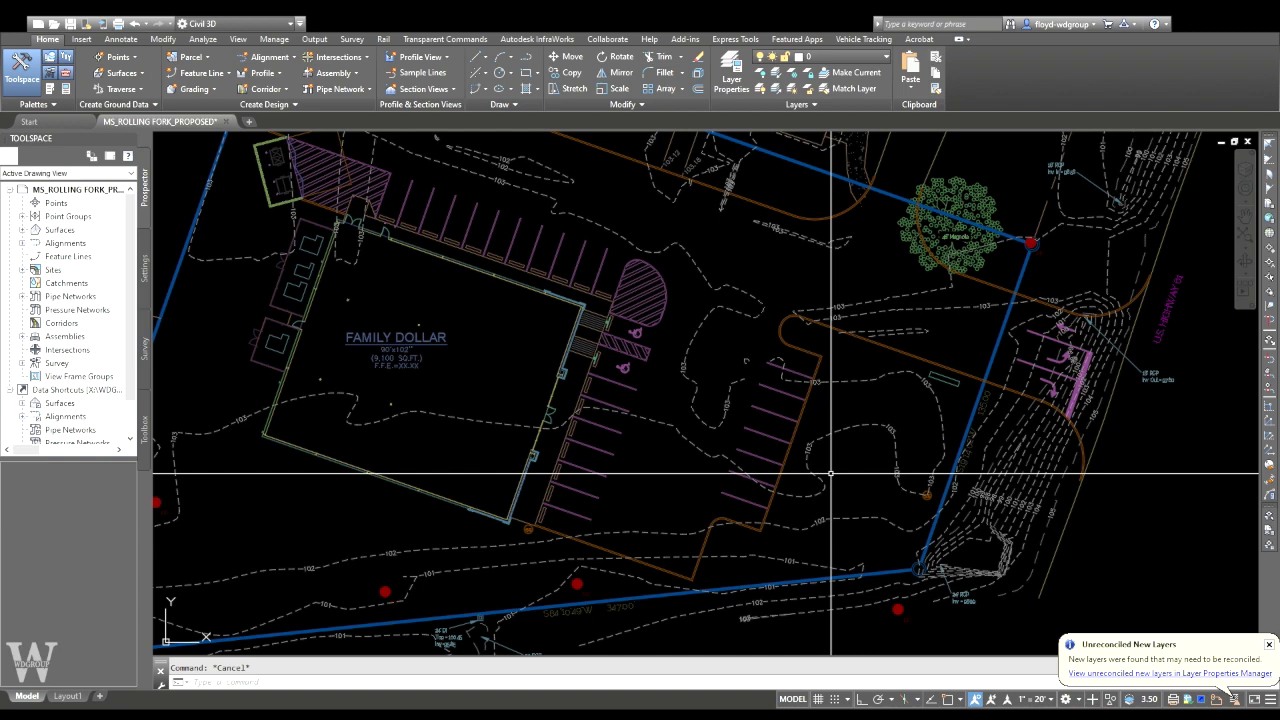
# - Review the feature line creation options for the edge at the parking lot's southern corner
pyautogui.scroll(5, 749, 522)
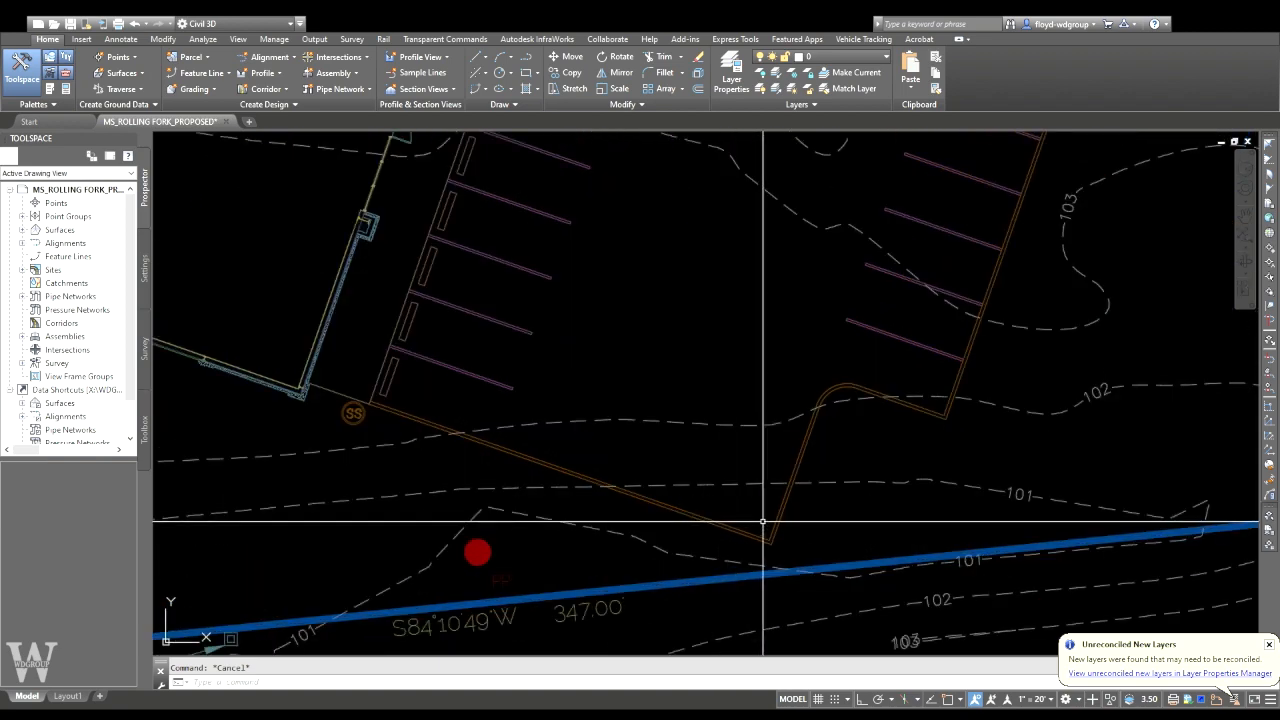
pyautogui.scroll(-3, 763, 521)
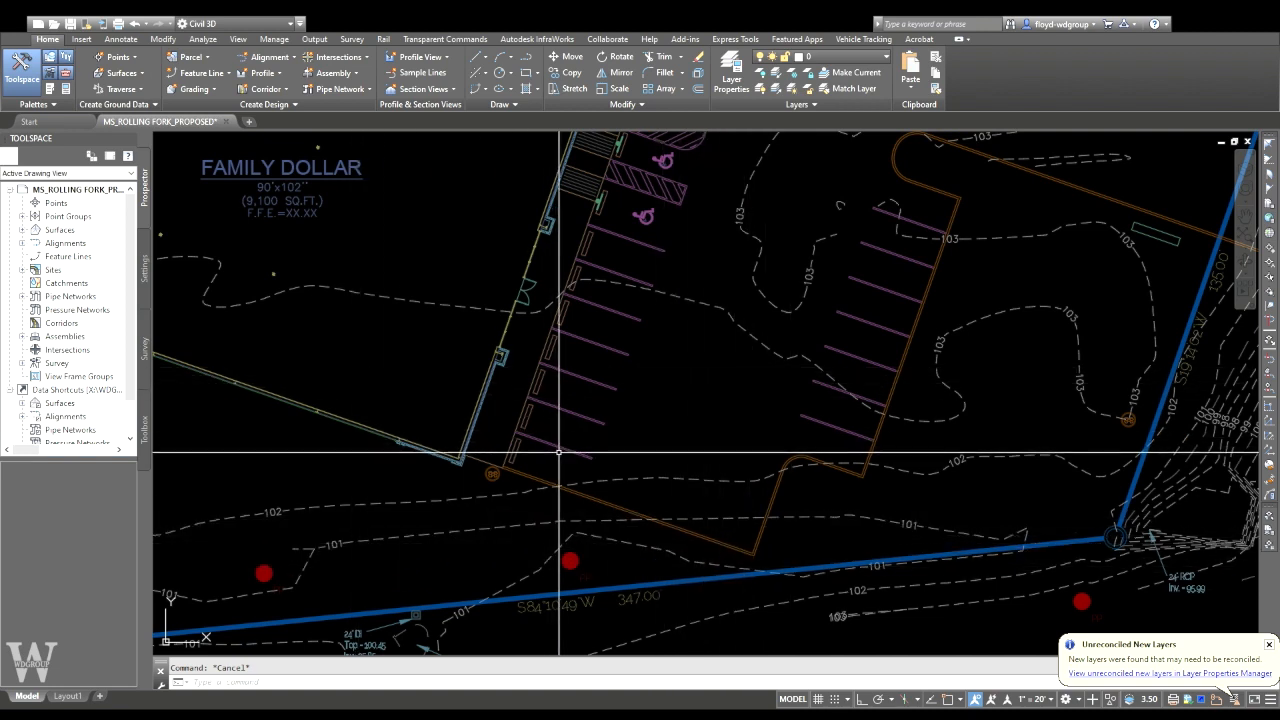
pyautogui.scroll(2, 762, 553)
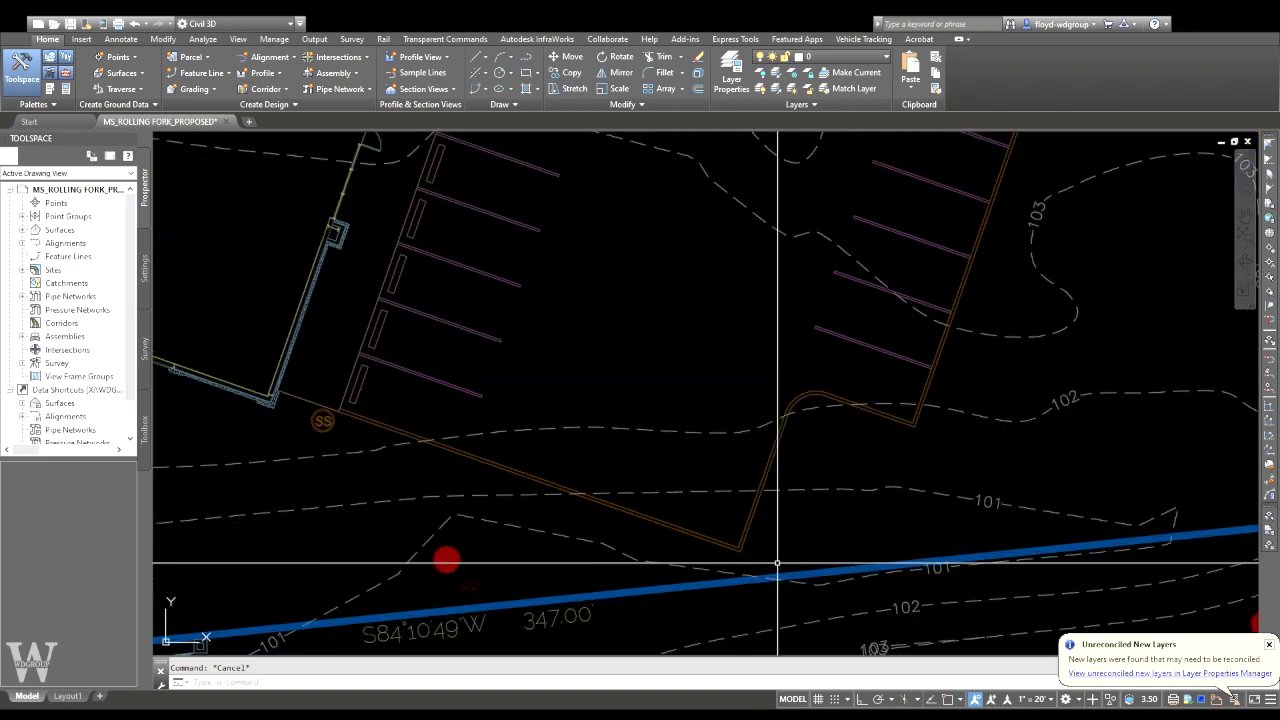
pyautogui.scroll(2, 751, 553)
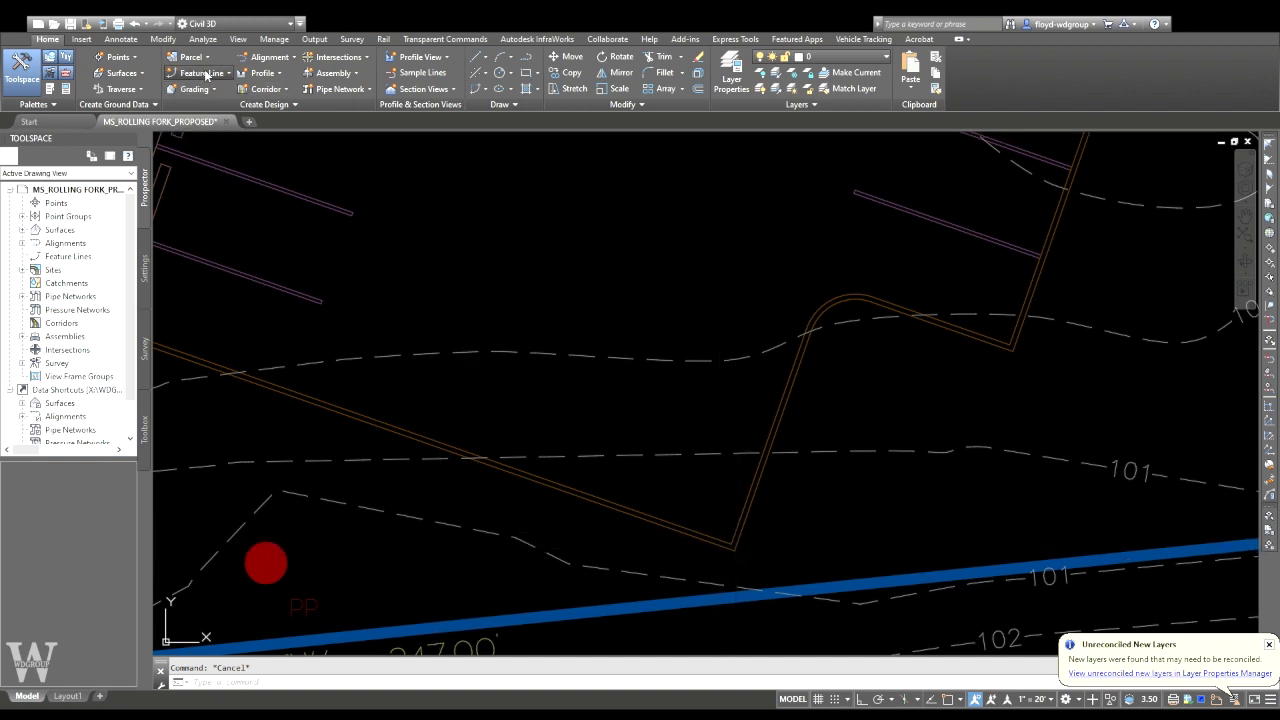
pyautogui.click(231, 91)
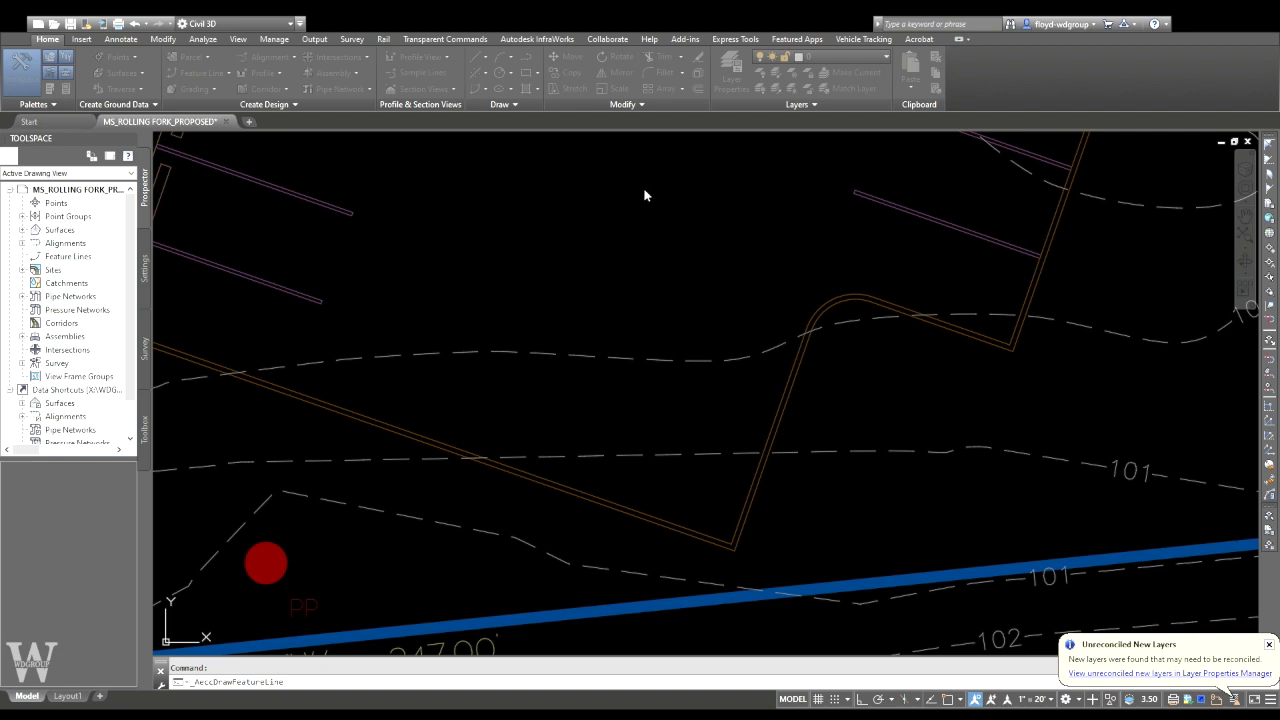
pyautogui.click(572, 491)
# - Delete Site 1 from the proposed drawing
pyautogui.click(22, 270)
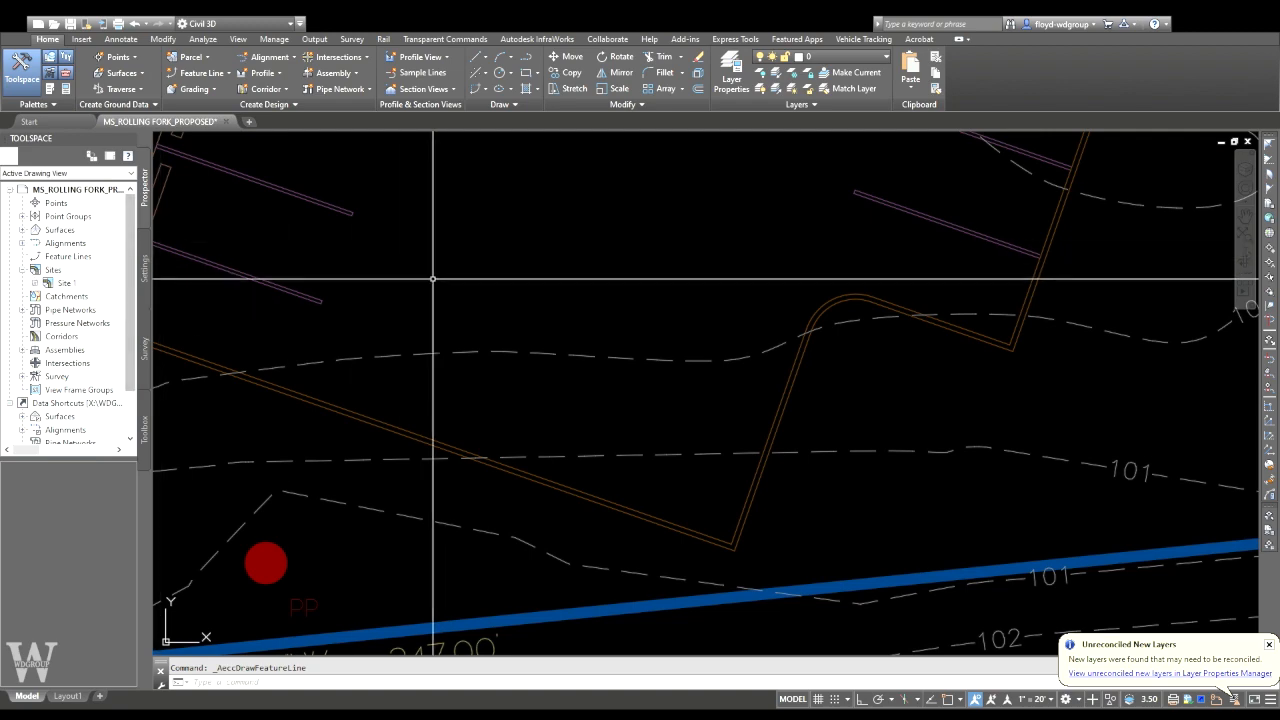
pyautogui.scroll(-2, 432, 288)
pyautogui.moveTo(450, 283); pyautogui.dragTo(560, 380, button='middle')
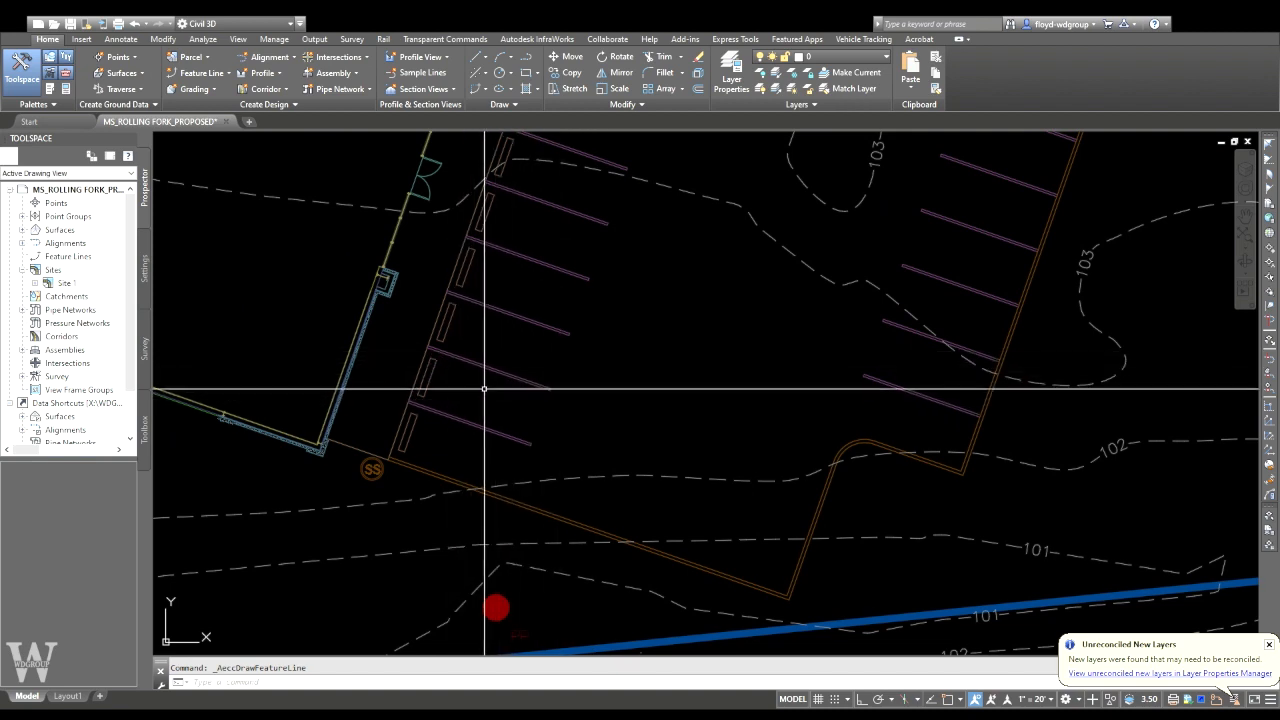
pyautogui.click(36, 284)
pyautogui.click(68, 284)
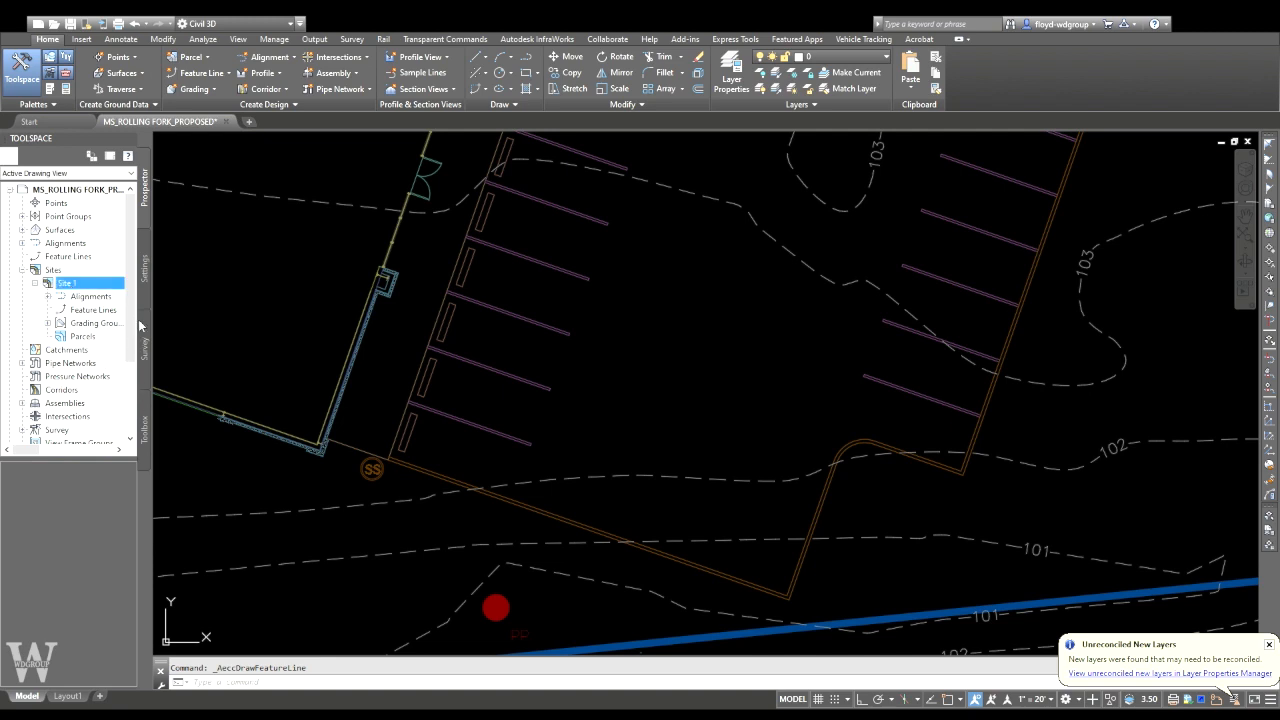
pyautogui.click(642, 403)
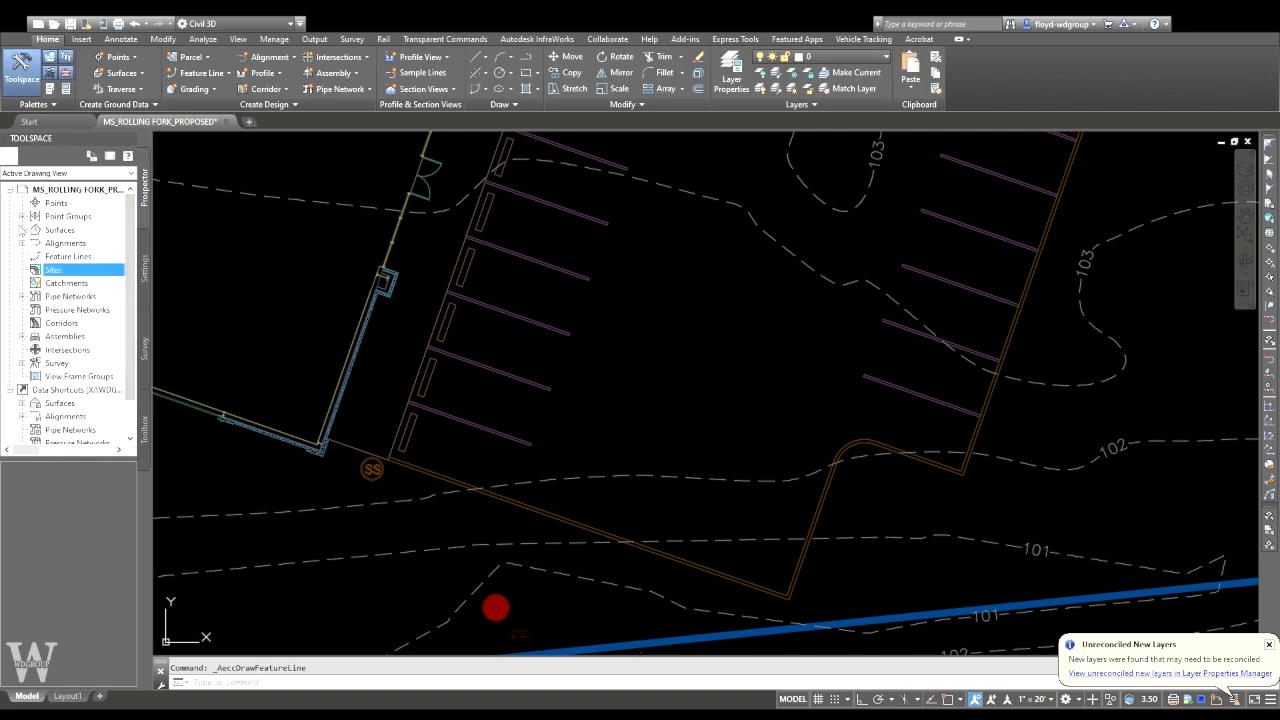
# - Point the data shortcuts at the Rolling Fork project's folder and associate the proposed drawing with the project 03-SOURCE DRAWINGS
pyautogui.click(22, 230)
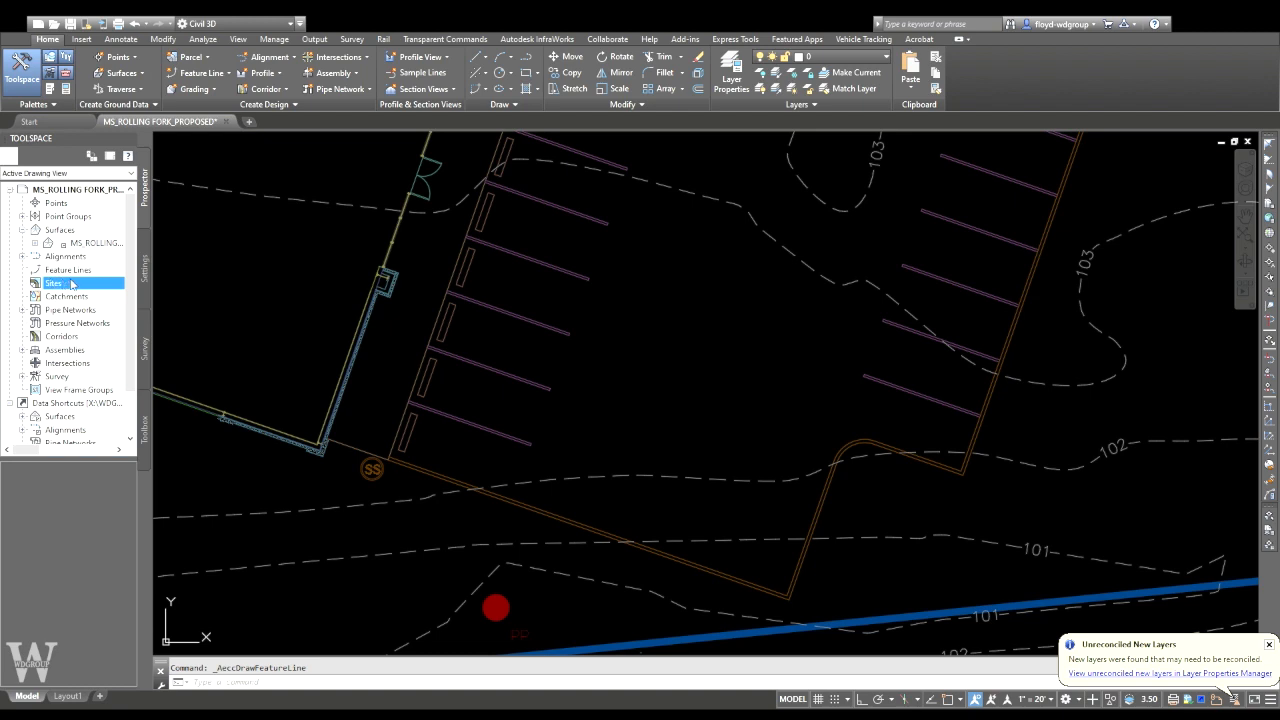
pyautogui.click(22, 416)
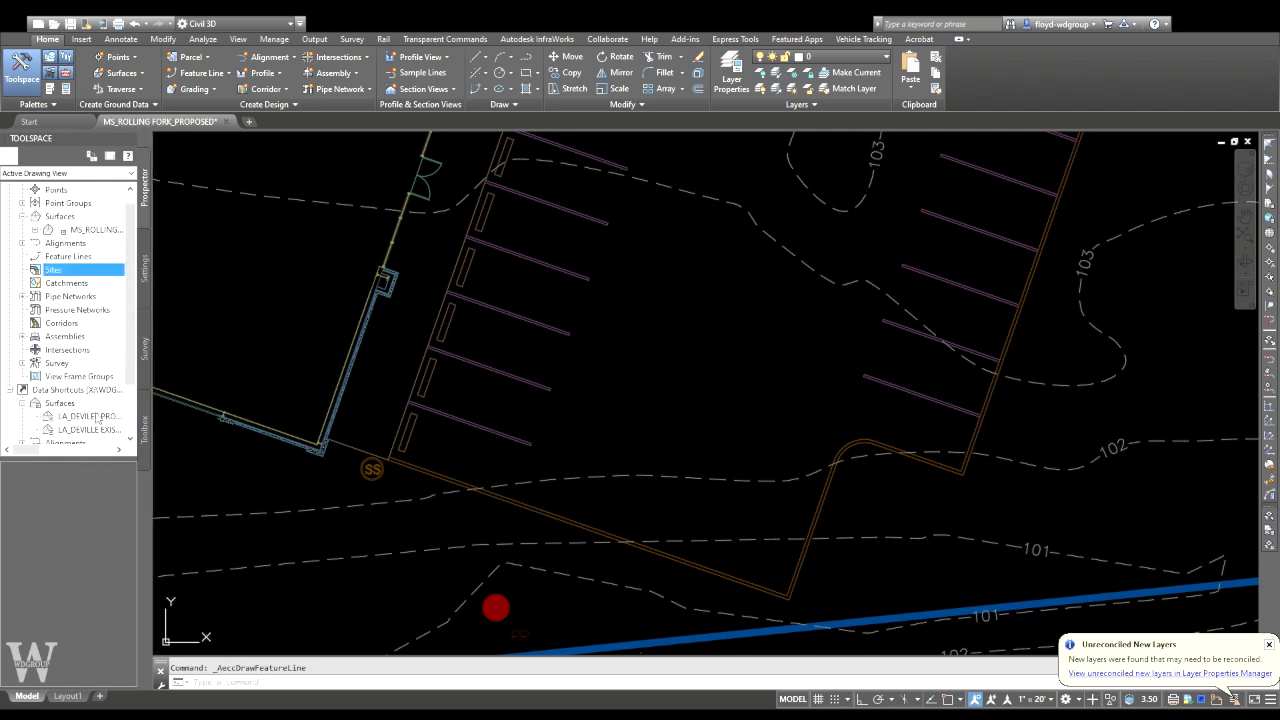
pyautogui.click(88, 230)
pyautogui.moveTo(33, 453)
pyautogui.mouseDown()
pyautogui.moveTo(52, 453)
pyautogui.moveTo(22, 453)
pyautogui.mouseUp()
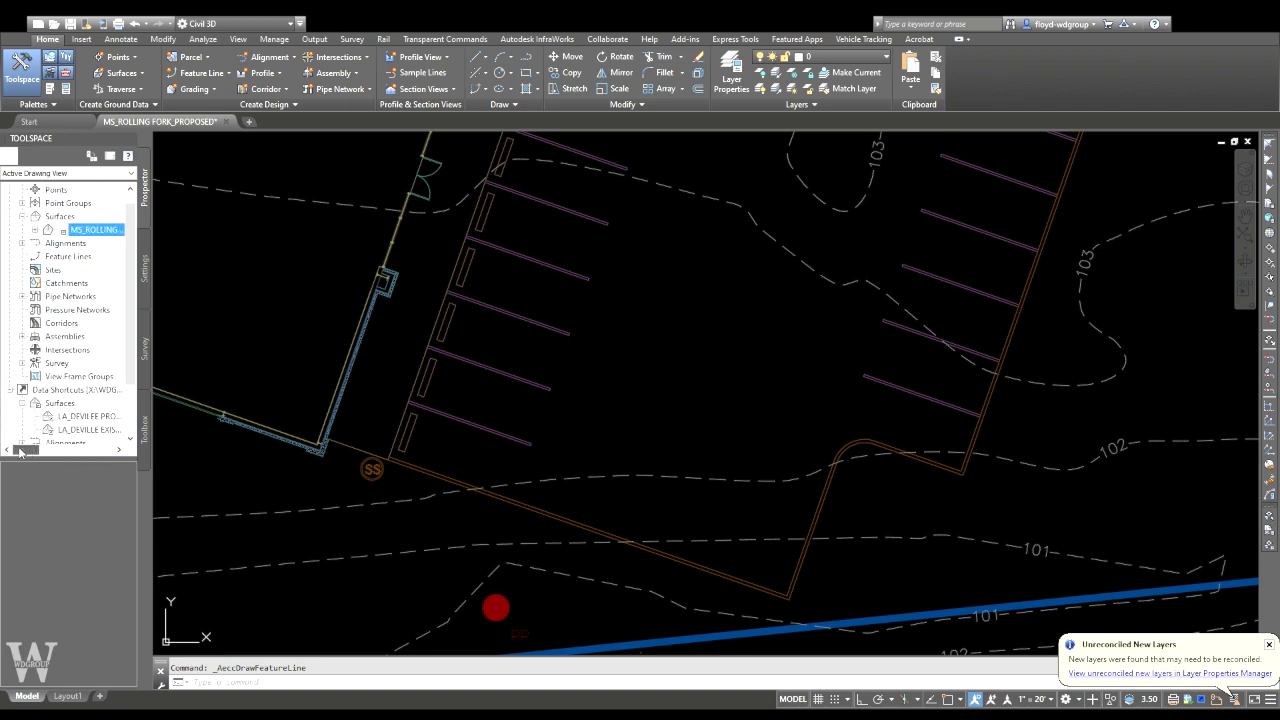
pyautogui.click(89, 390)
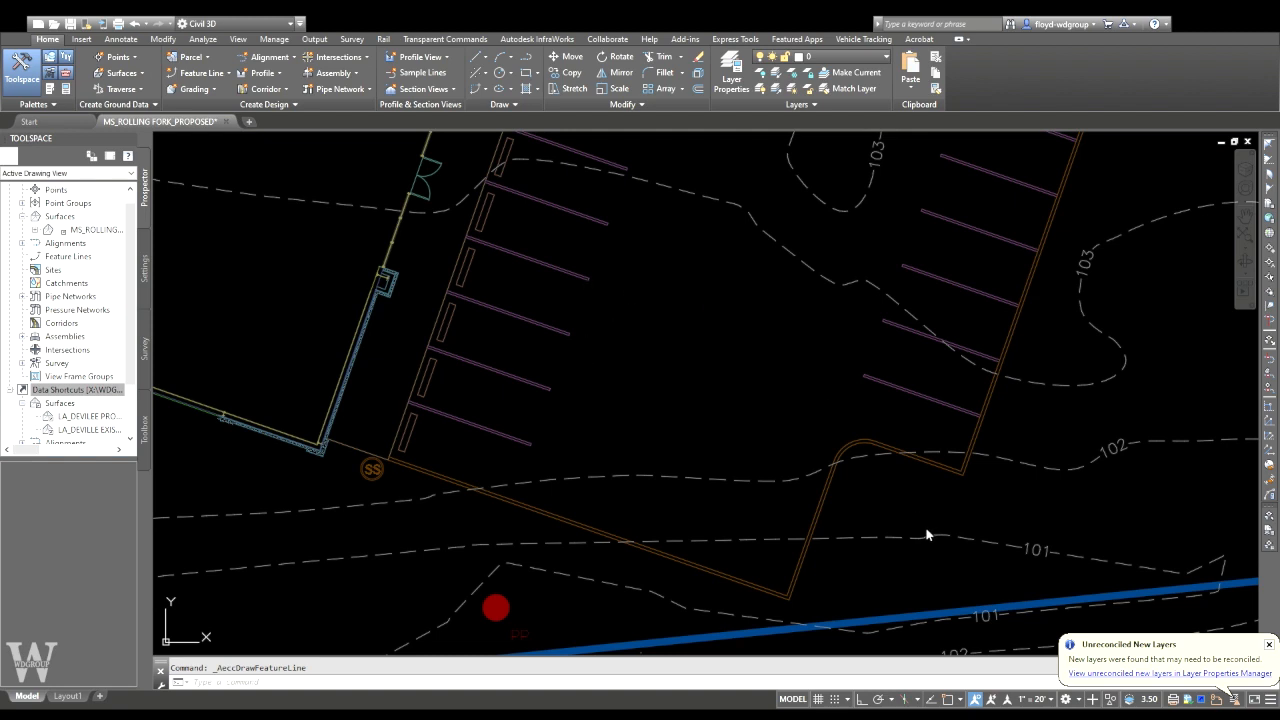
pyautogui.click(88, 390)
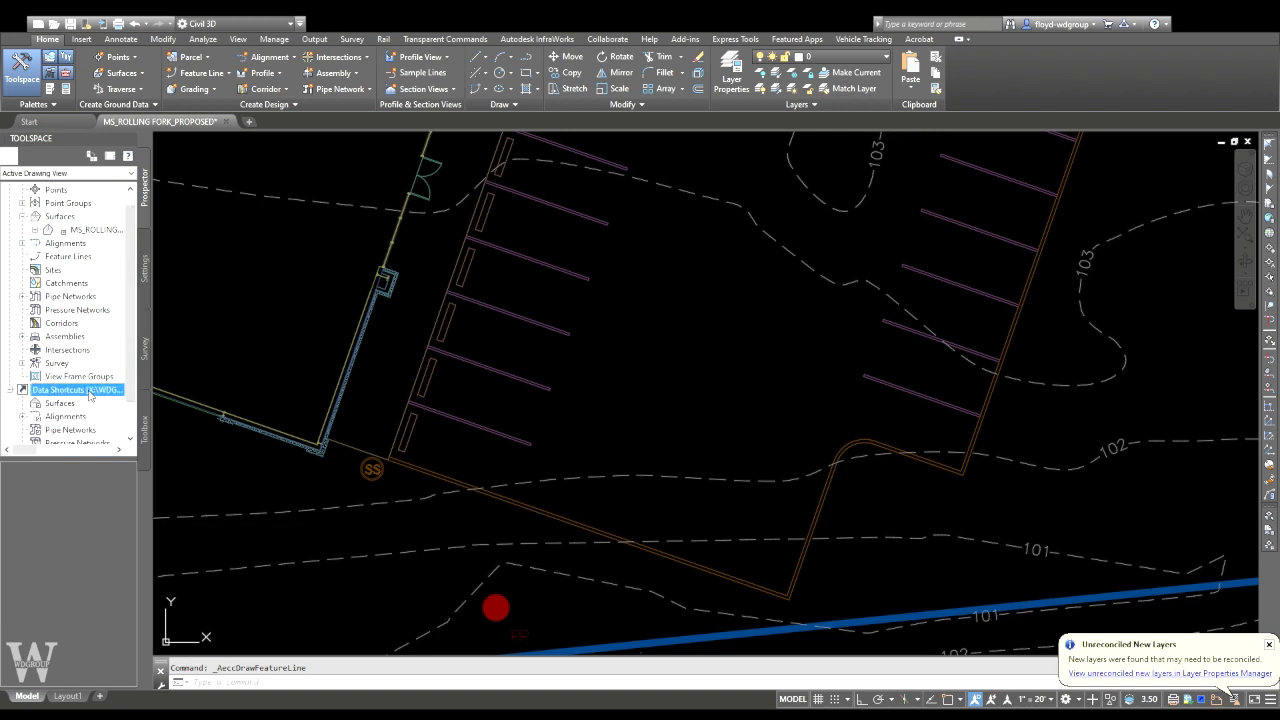
pyautogui.click(169, 468)
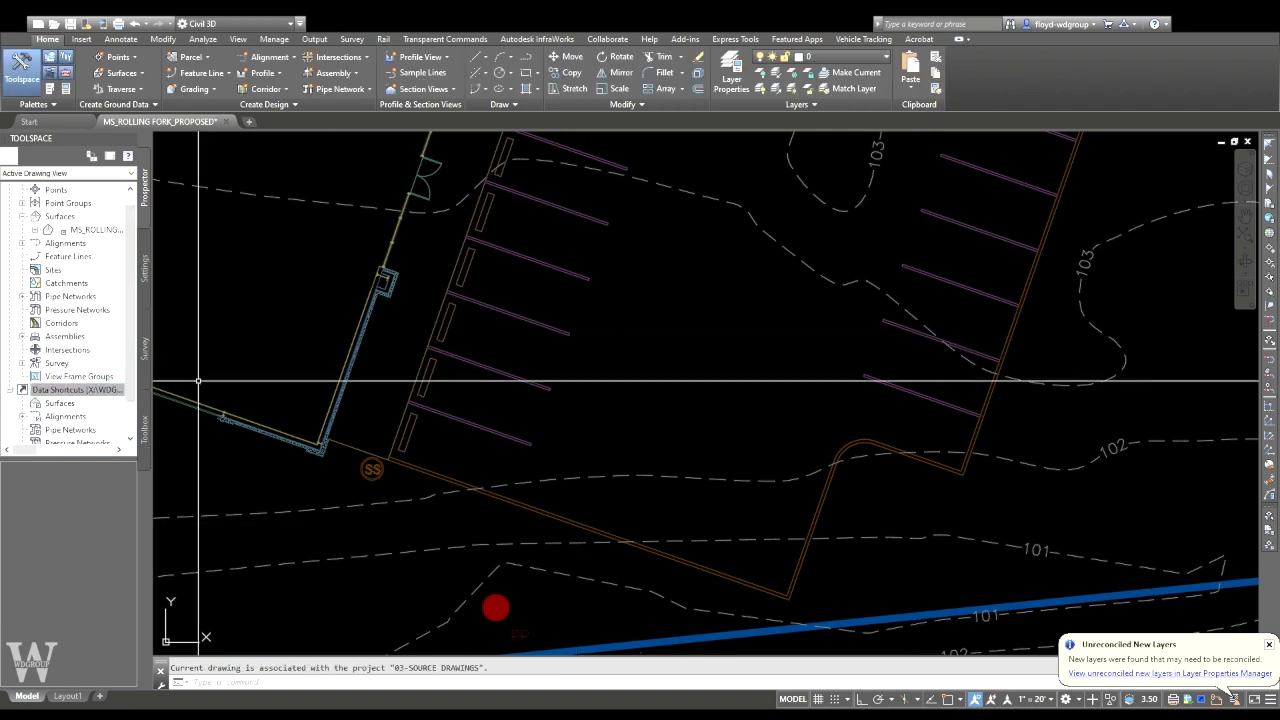
# - Inspect the Rolling Fork surface's entries and its existing contours across the whole site
pyautogui.click(58, 403)
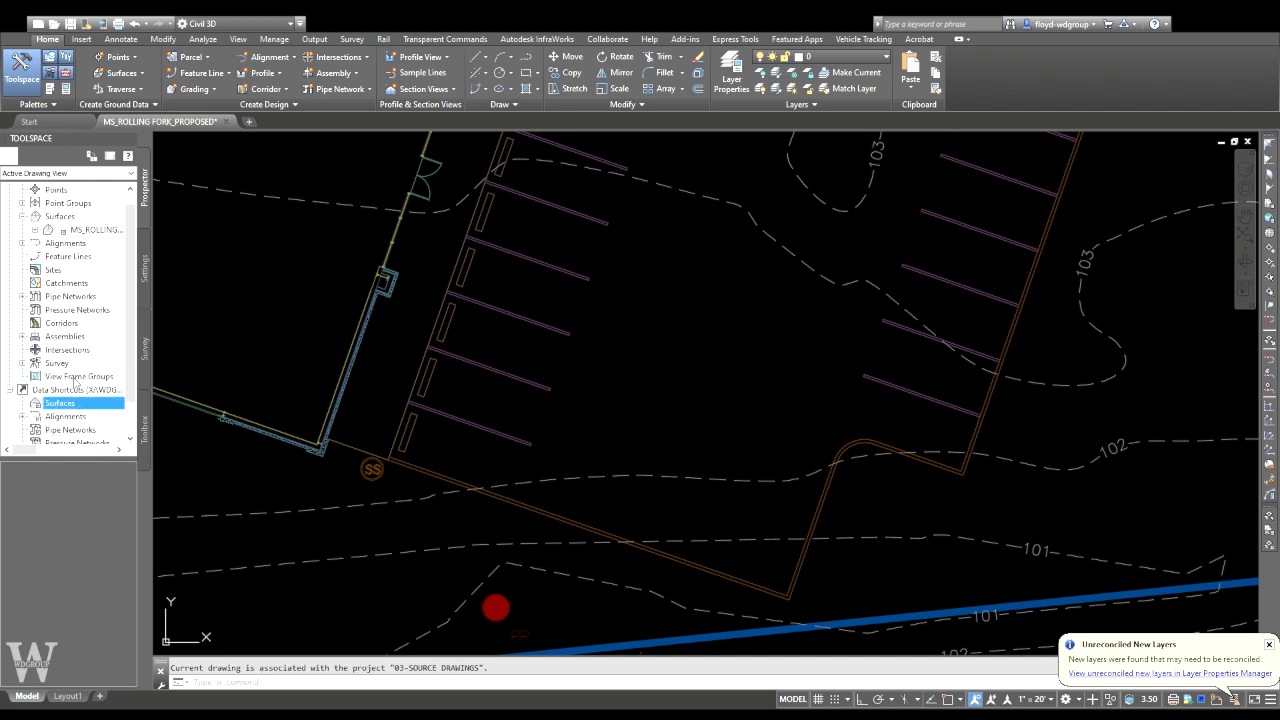
pyautogui.click(97, 231)
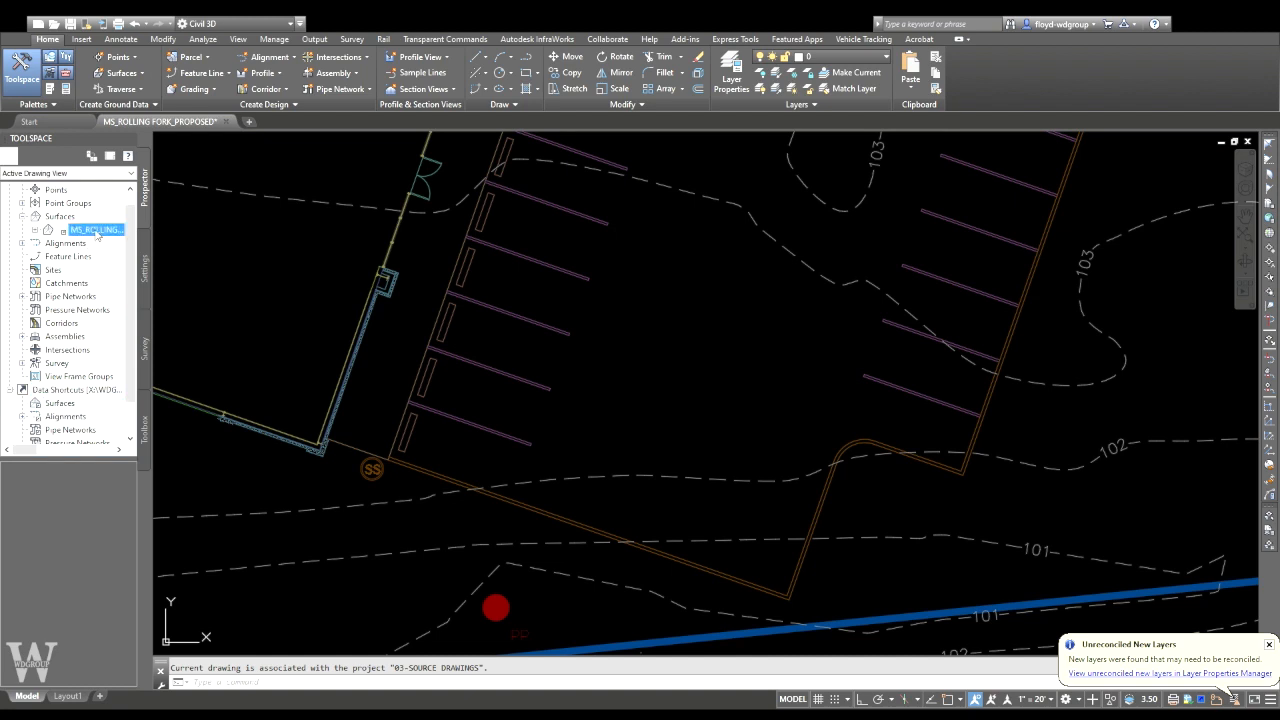
pyautogui.click(35, 231)
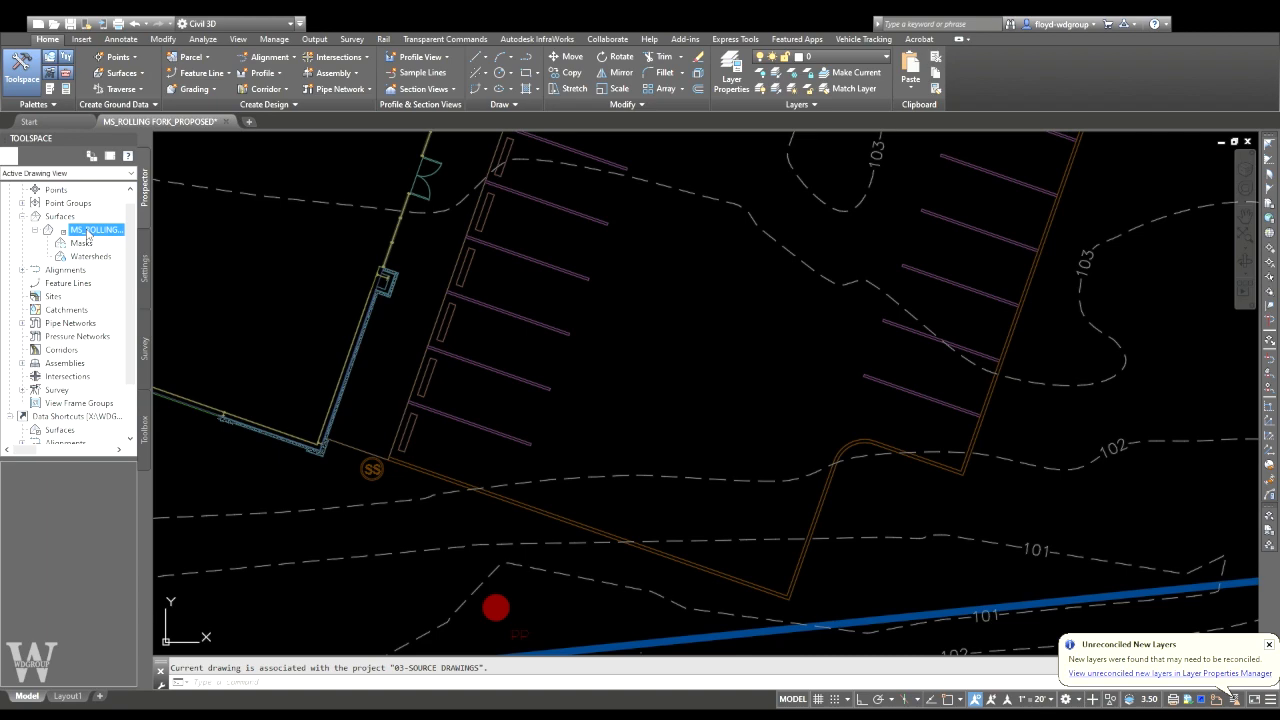
pyautogui.scroll(-5, 320, 270)
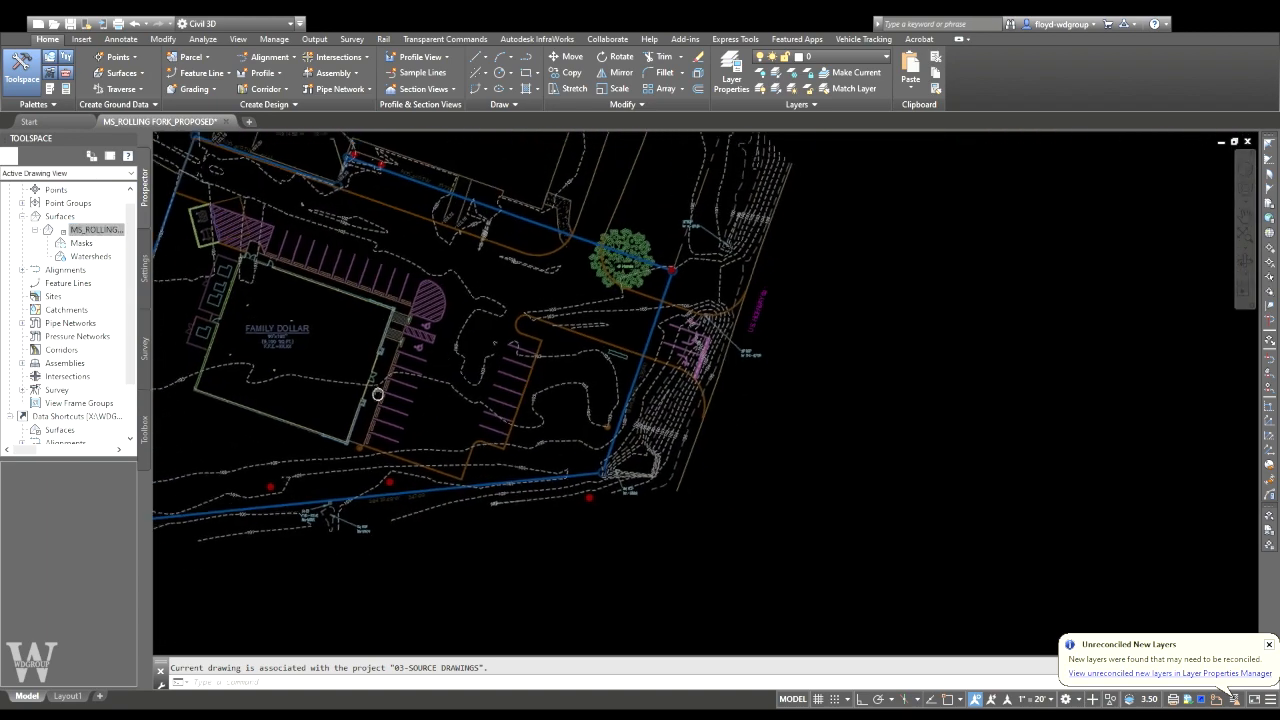
pyautogui.moveTo(544, 347); pyautogui.dragTo(602, 399, button='middle')
pyautogui.press('Escape')
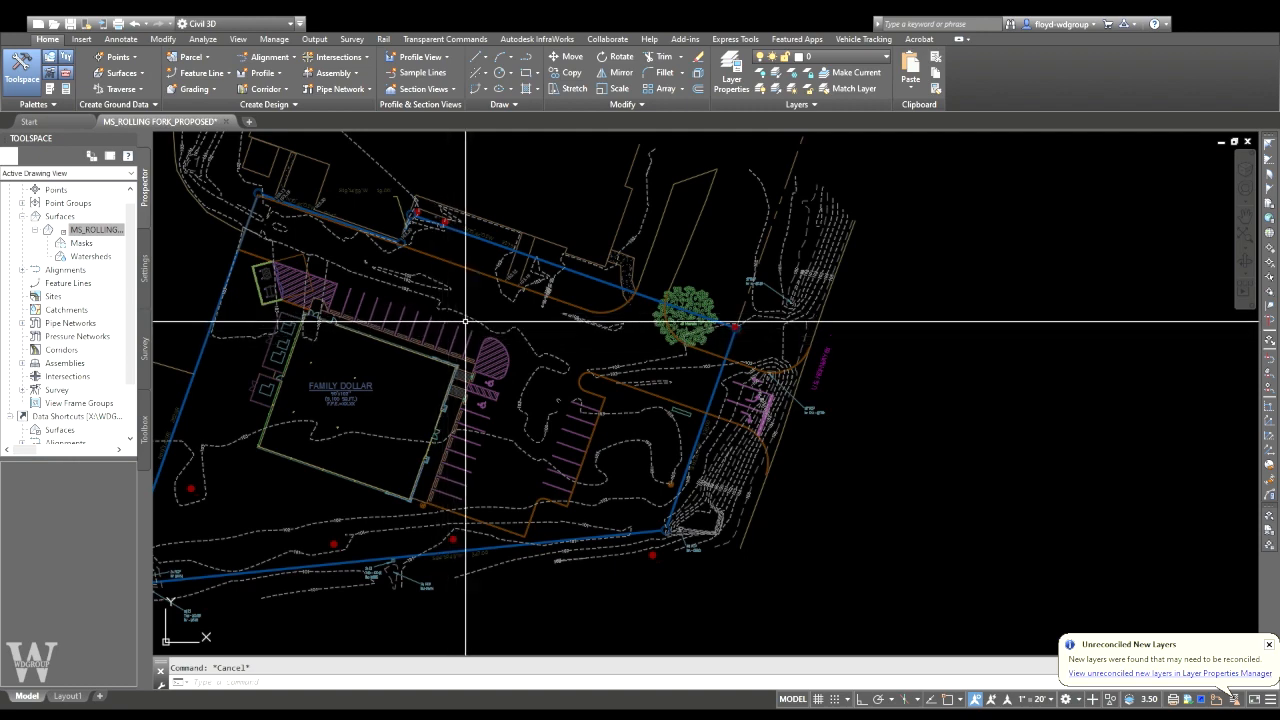
pyautogui.click(527, 399)
pyautogui.click(511, 410)
pyautogui.press('Escape')
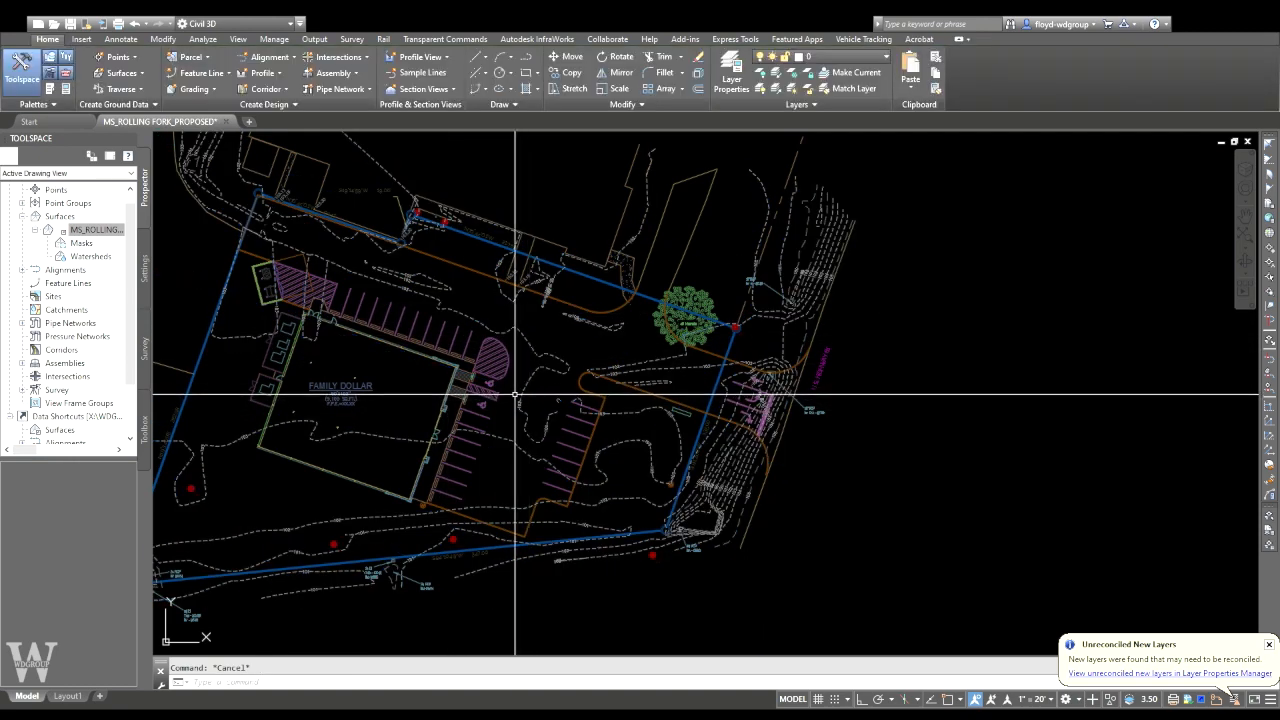
# - Open the drawing MS_ROLLING FORK_EXISTING and select its existing ground surface
pyautogui.click(55, 25)
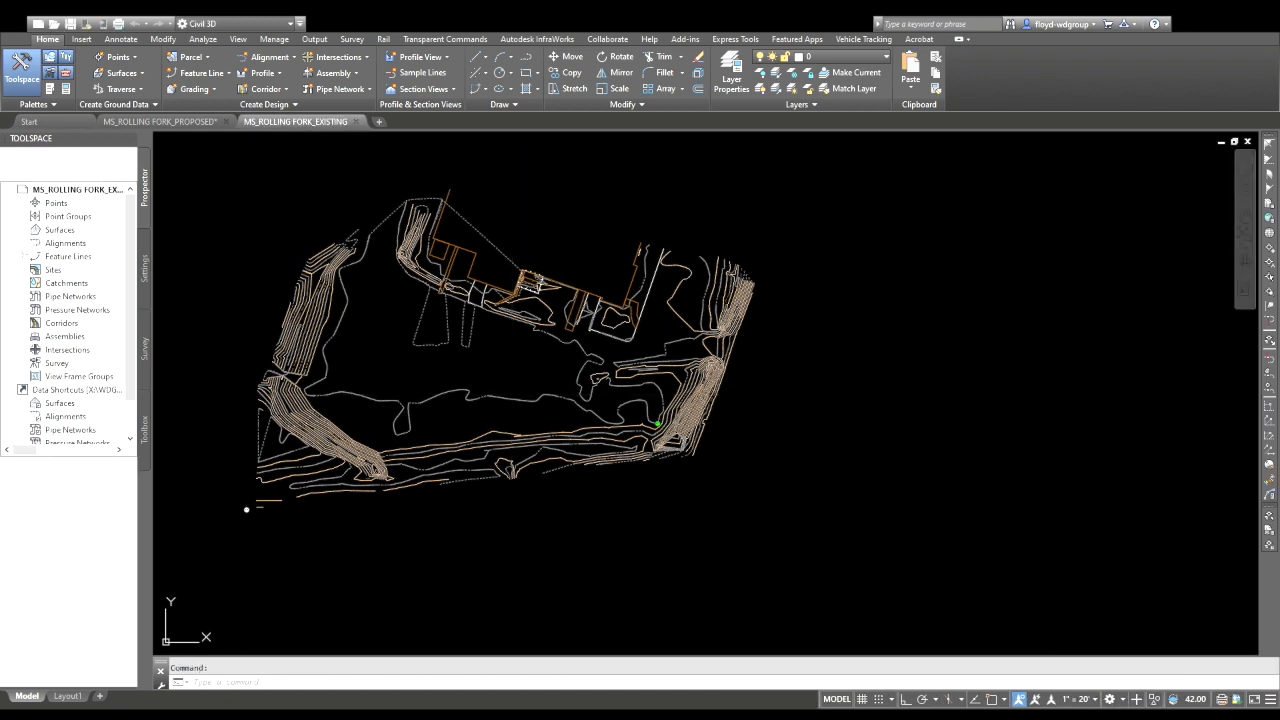
pyautogui.click(22, 230)
pyautogui.click(86, 243)
pyautogui.moveTo(25, 450)
pyautogui.mouseDown()
pyautogui.moveTo(105, 455)
pyautogui.moveTo(25, 451)
pyautogui.mouseUp()
# - Associate the existing drawing with the project 03-SOURCE DRAWINGS and share its surface as a data shortcut, saving and closing the drawing
pyautogui.click(56, 405)
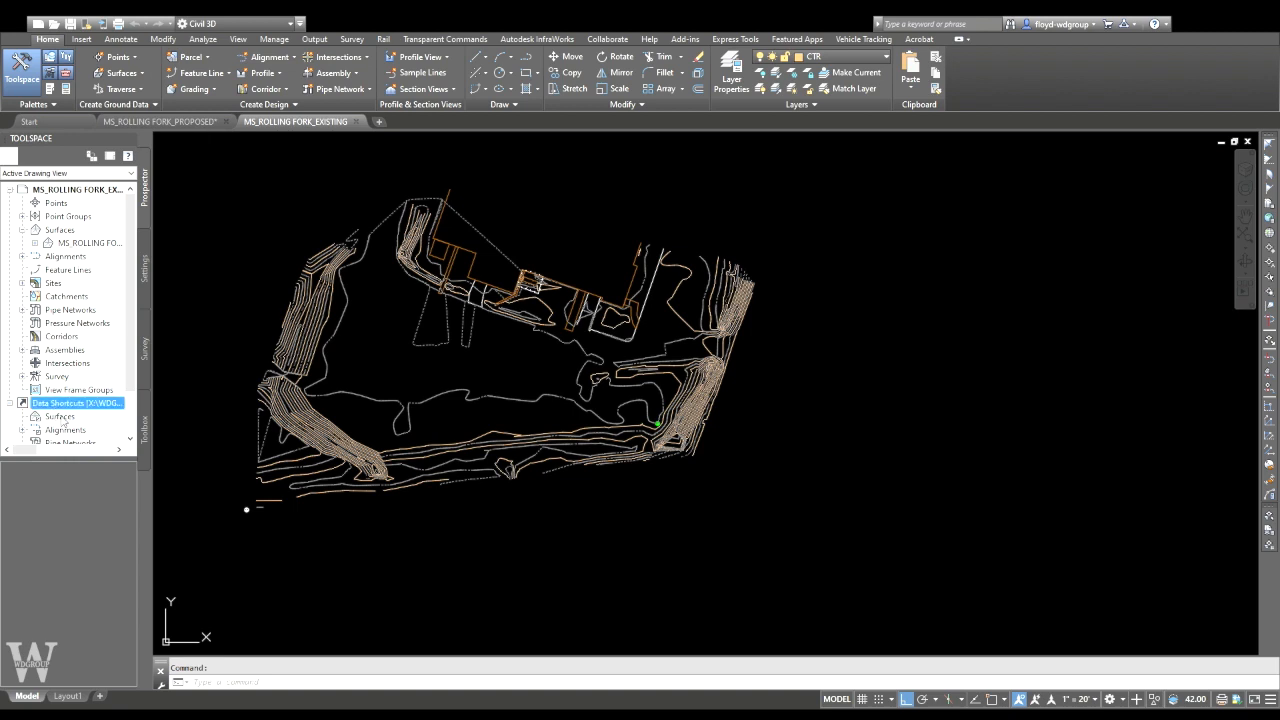
pyautogui.click(108, 483)
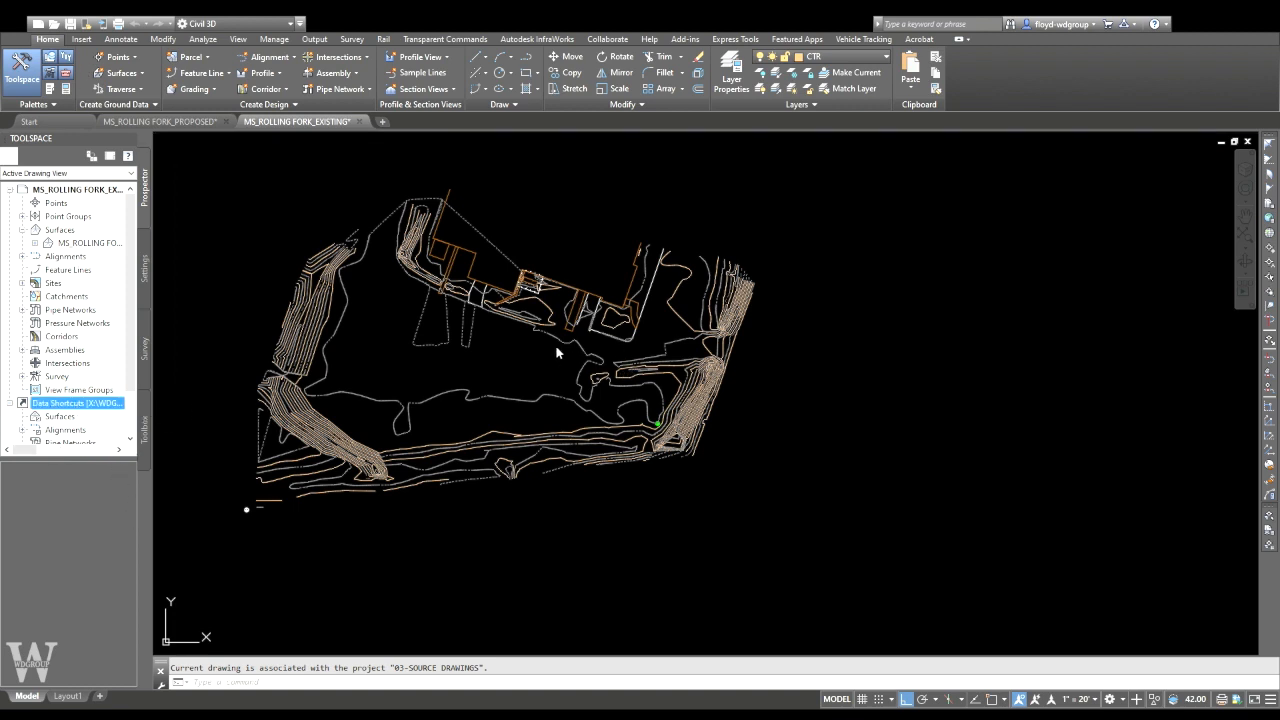
pyautogui.hotkey('ctrl', 's')
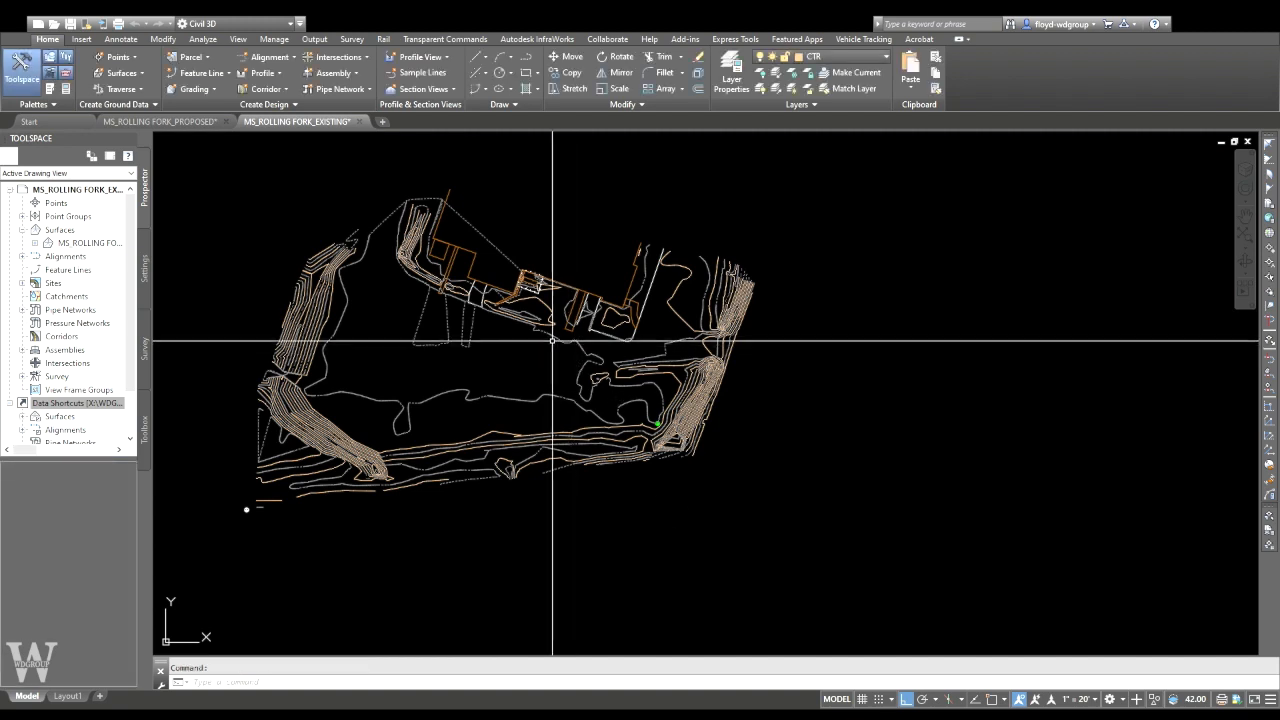
pyautogui.click(360, 122)
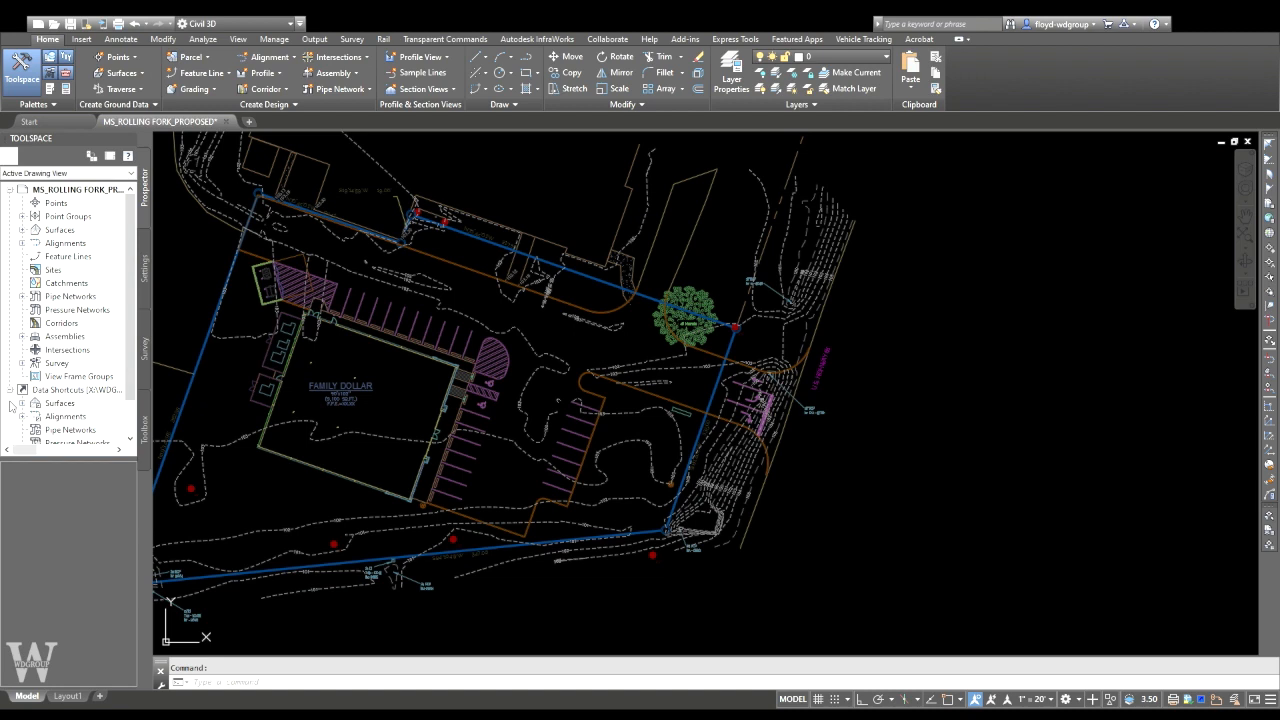
# - Delete the old Rolling Fork surface from the proposed drawing
pyautogui.click(22, 403)
pyautogui.click(92, 416)
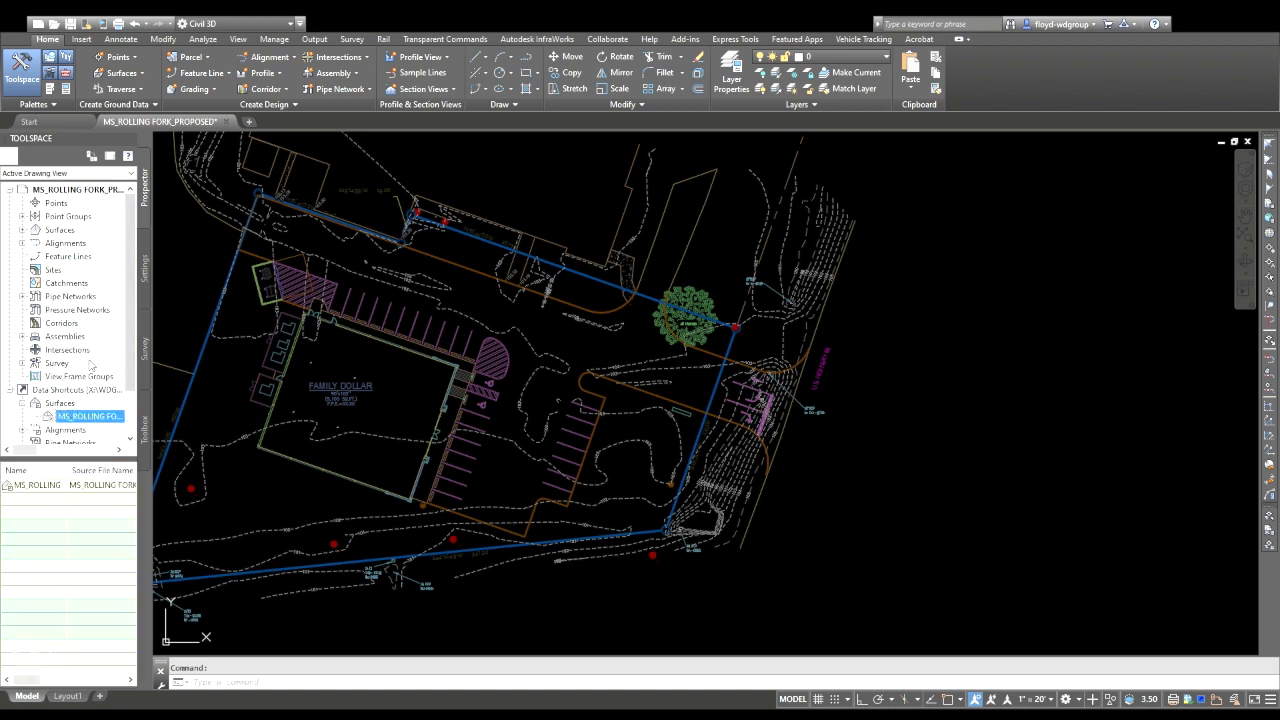
pyautogui.click(22, 230)
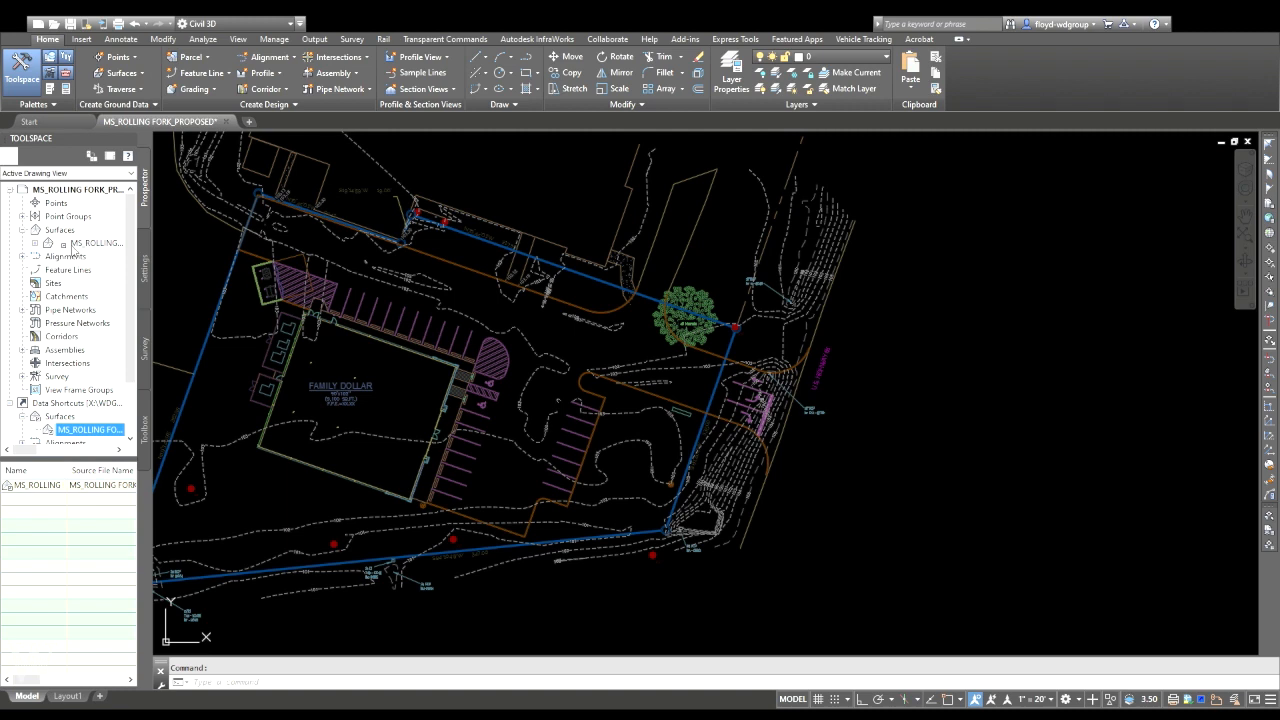
pyautogui.click(93, 245)
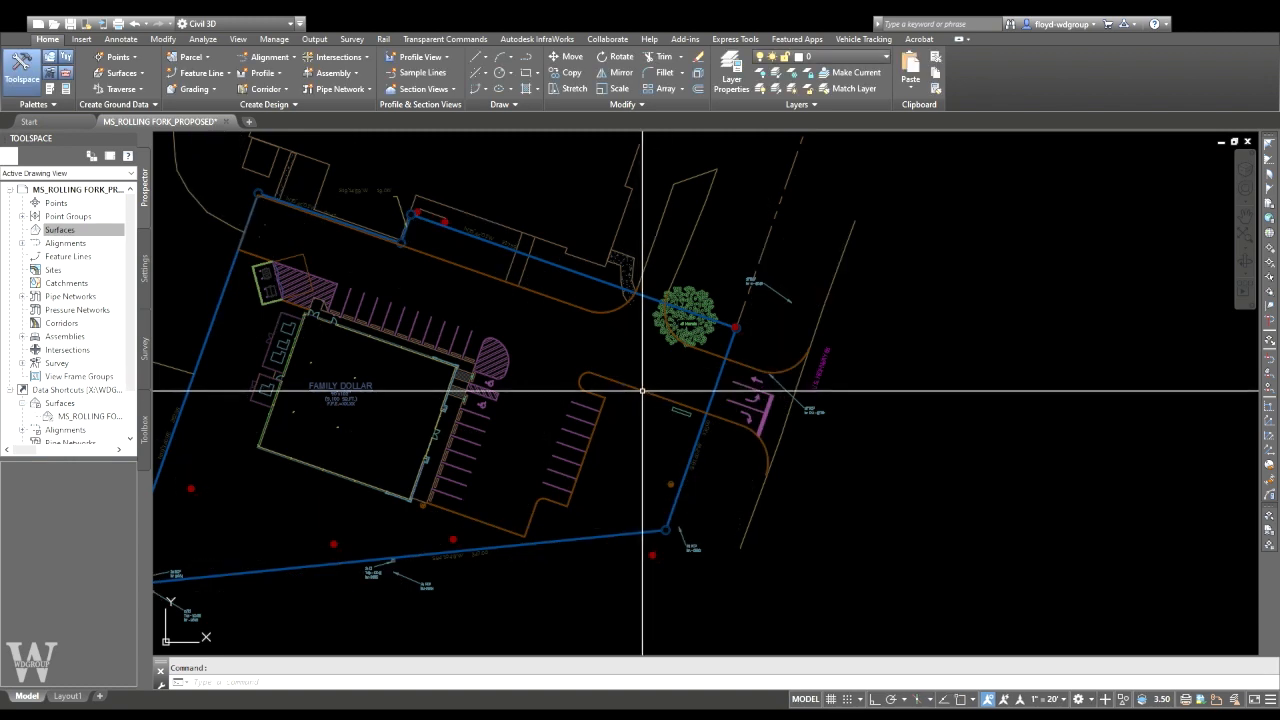
# - Create a reference to the MS_ROLLING FORK_EXISTING surface data shortcut and inspect the referenced surface's contents
pyautogui.click(70, 417)
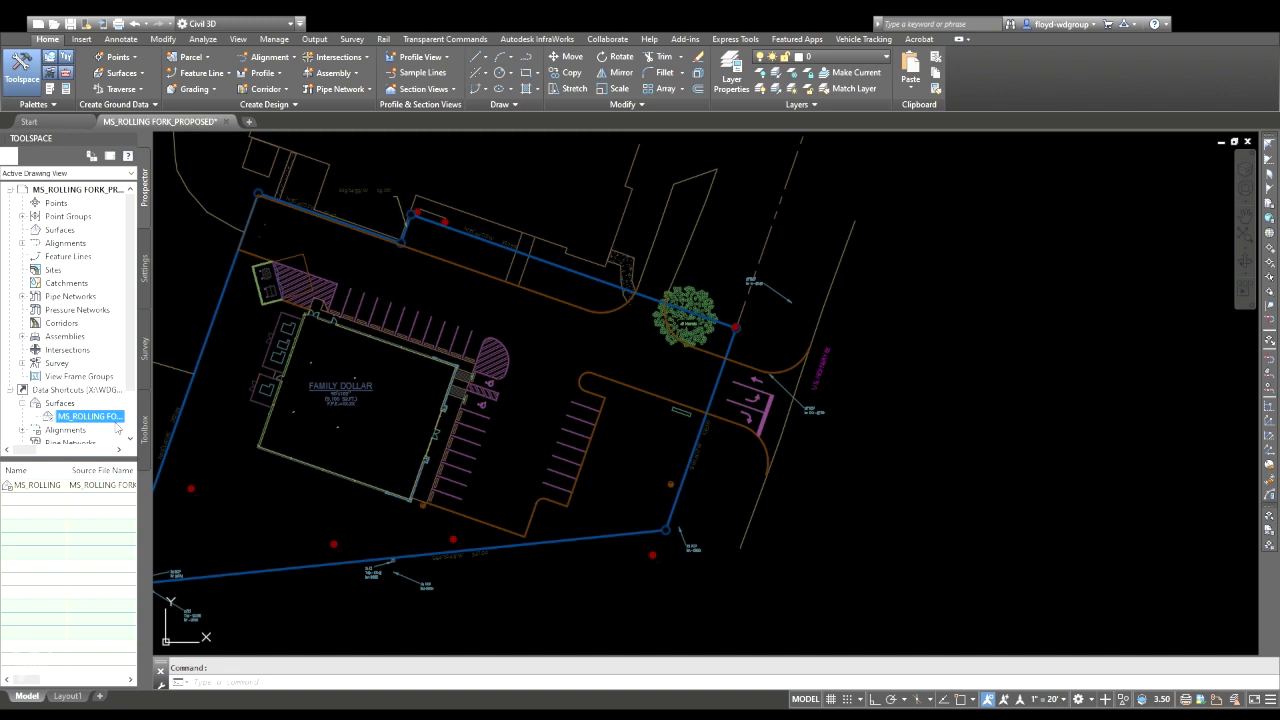
pyautogui.click(118, 428)
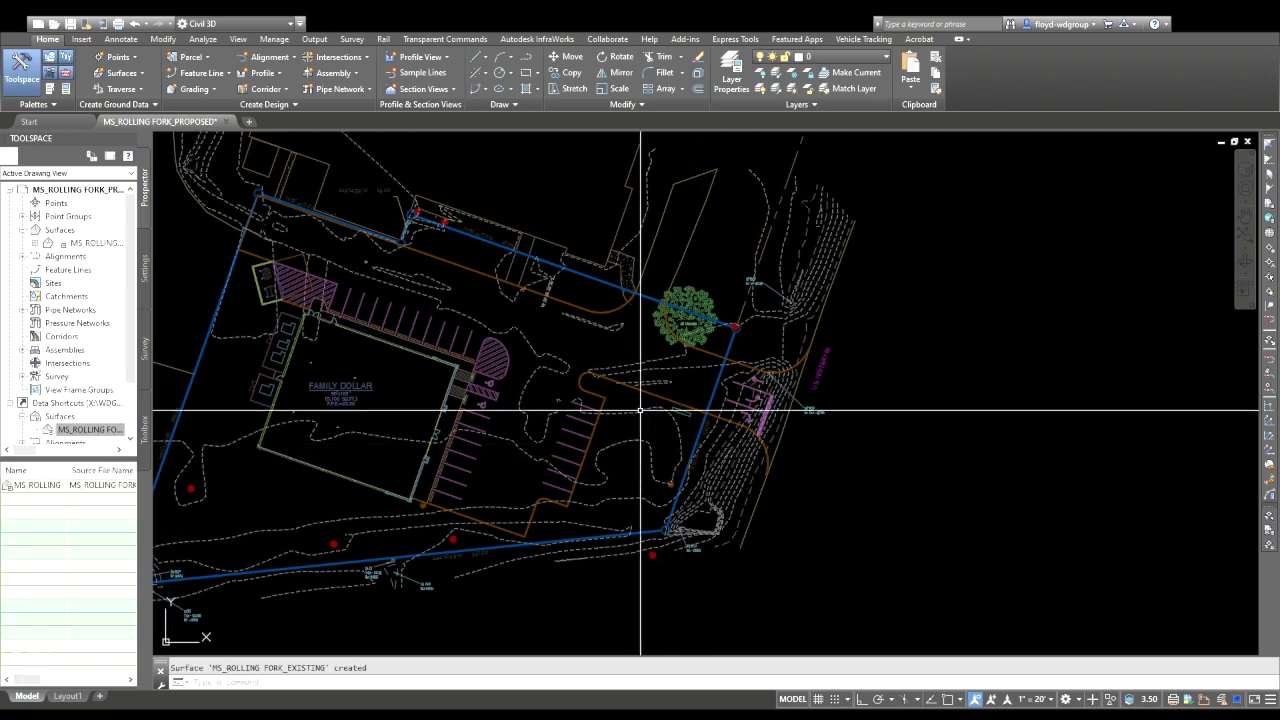
pyautogui.click(89, 429)
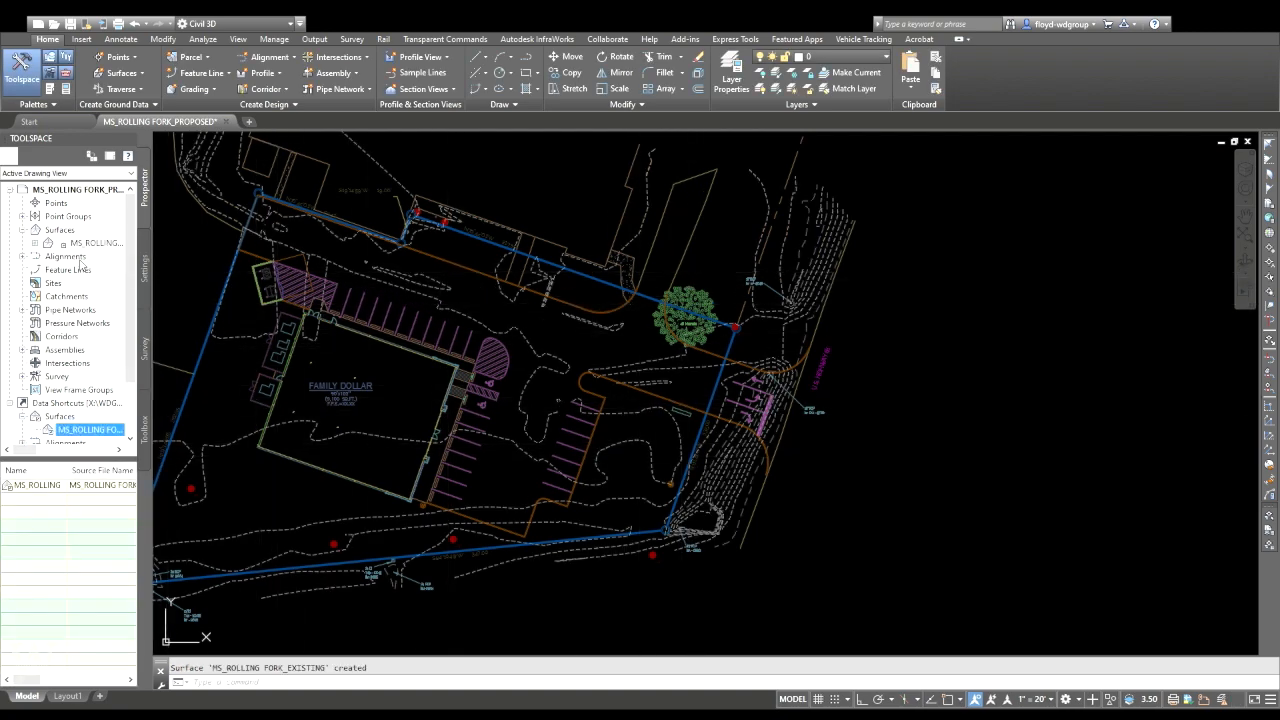
pyautogui.click(35, 243)
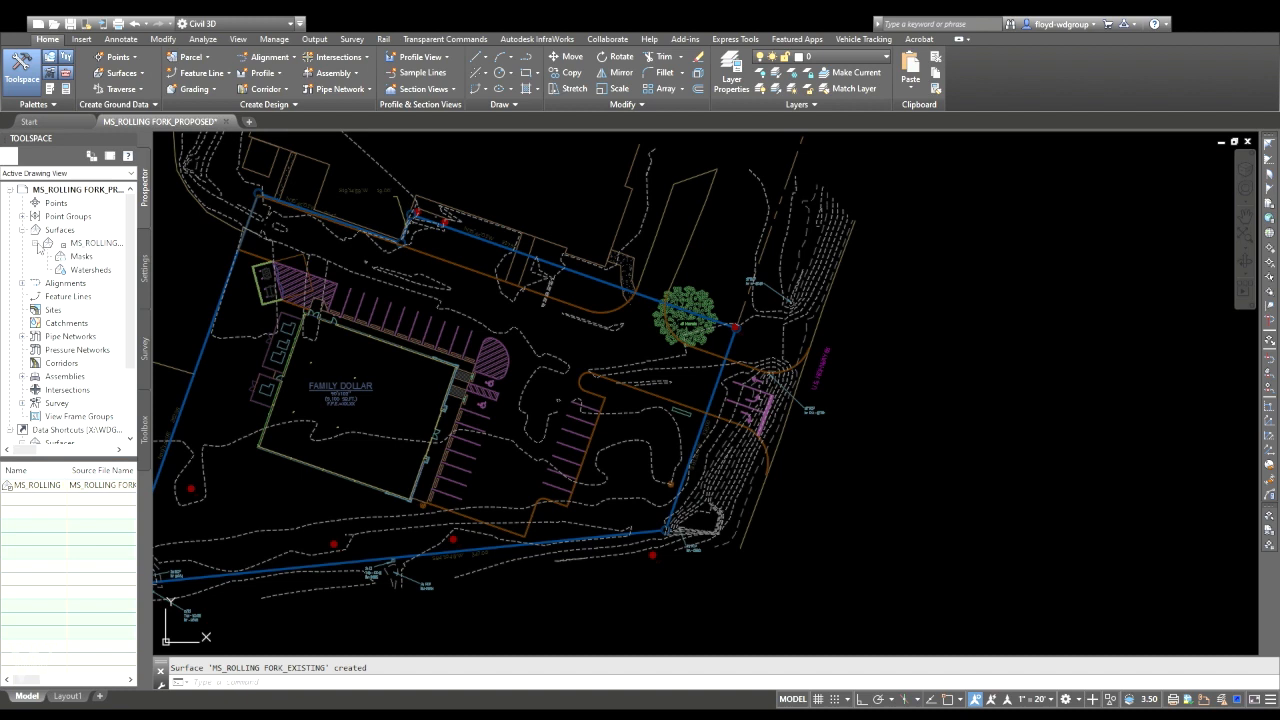
pyautogui.click(78, 260)
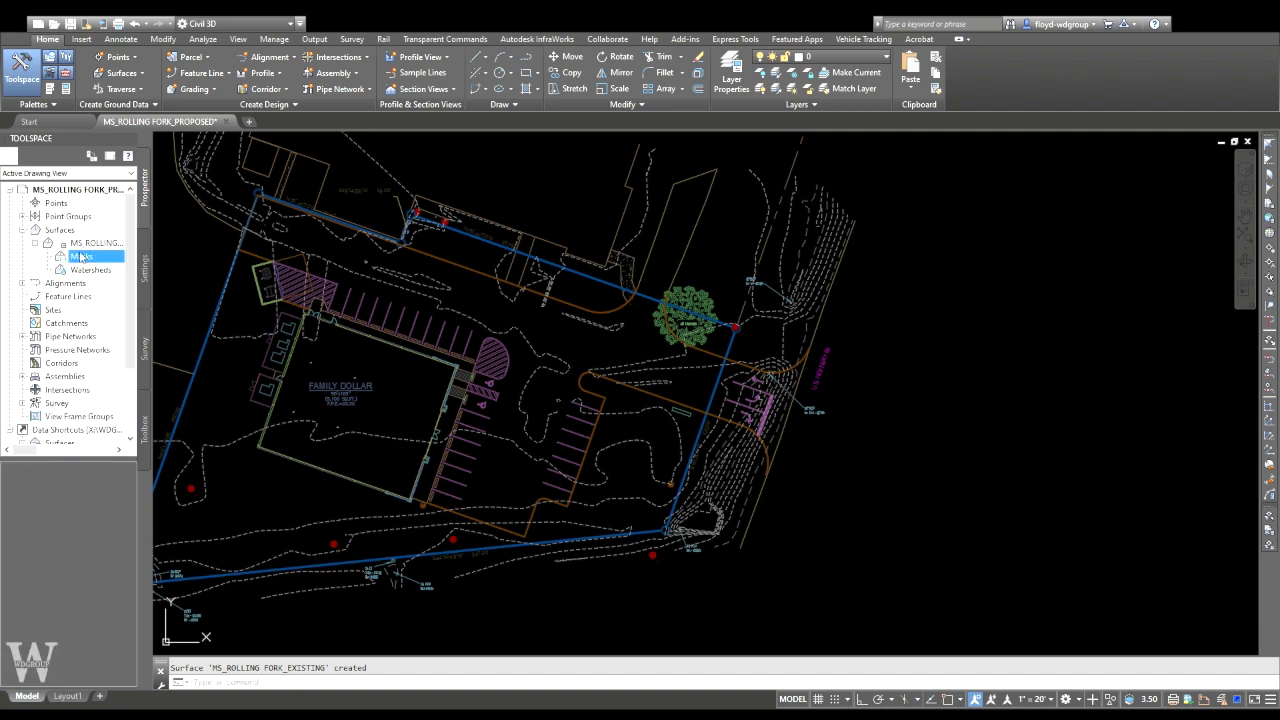
pyautogui.click(64, 231)
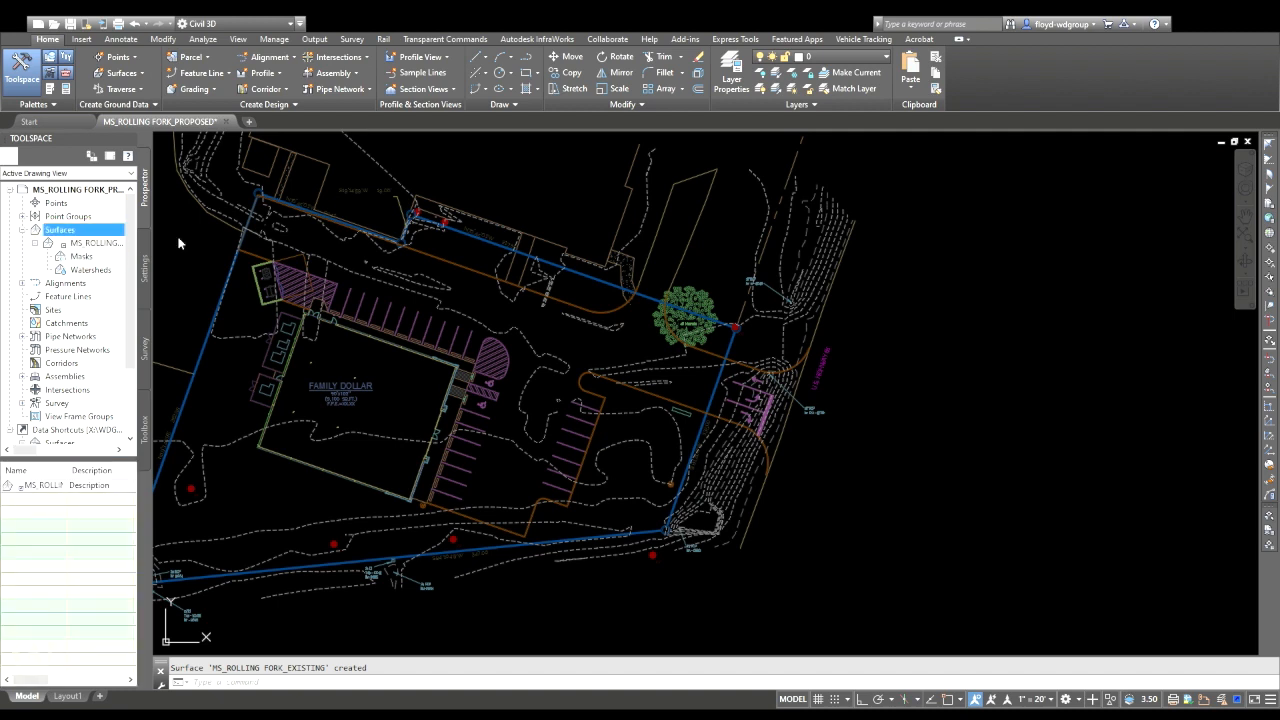
# - Create a new surface in the proposed drawing and compare its definition with the referenced surface's contents
pyautogui.click(130, 243)
pyautogui.click(668, 475)
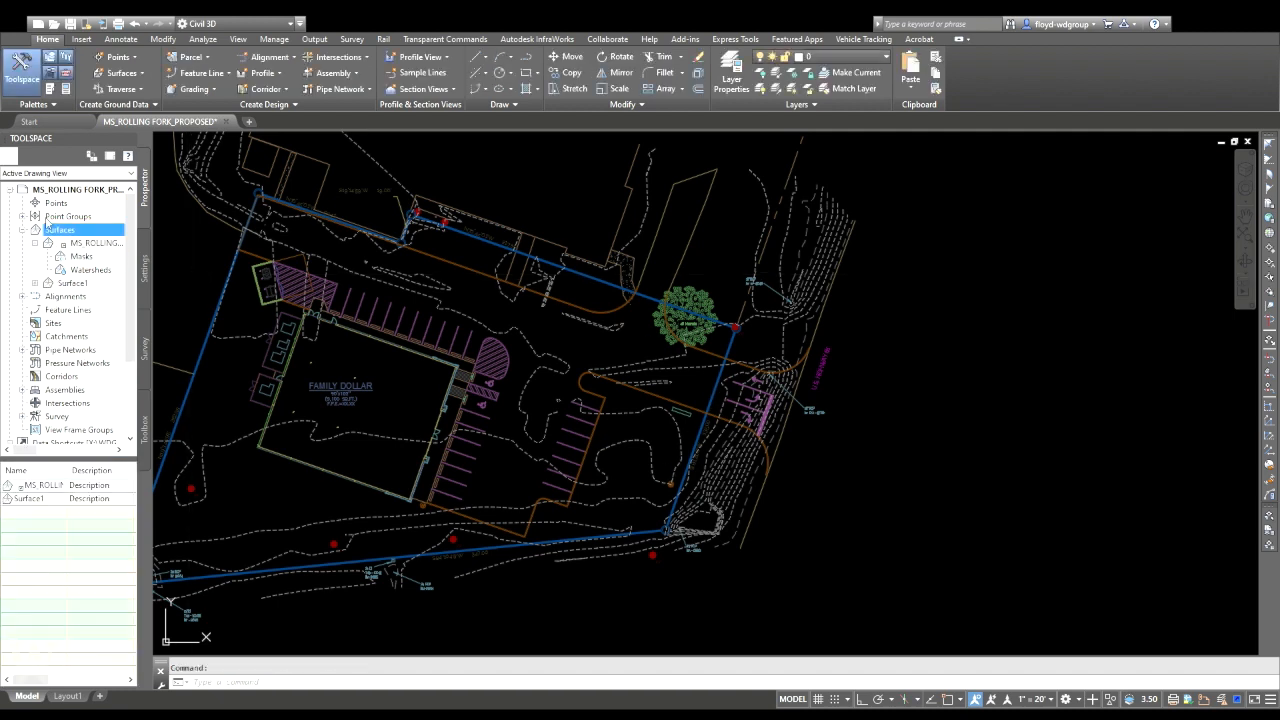
pyautogui.click(36, 284)
pyautogui.click(48, 324)
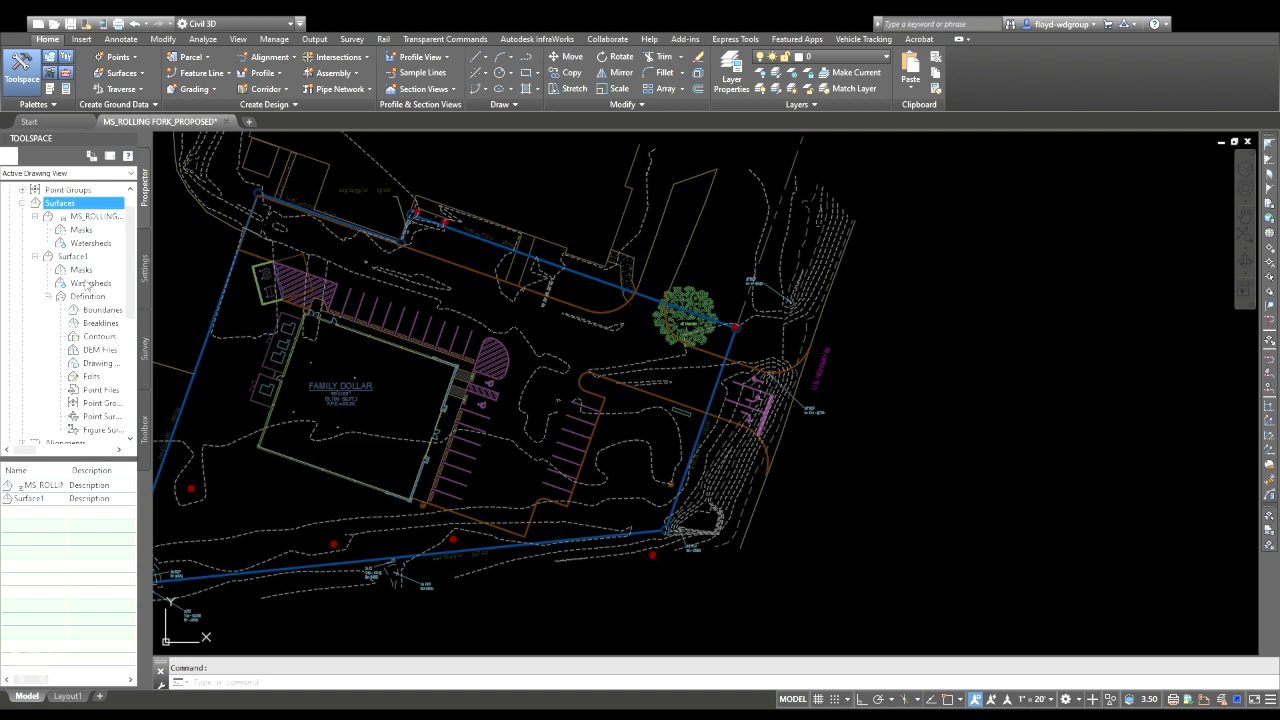
pyautogui.scroll(-2, 86, 327)
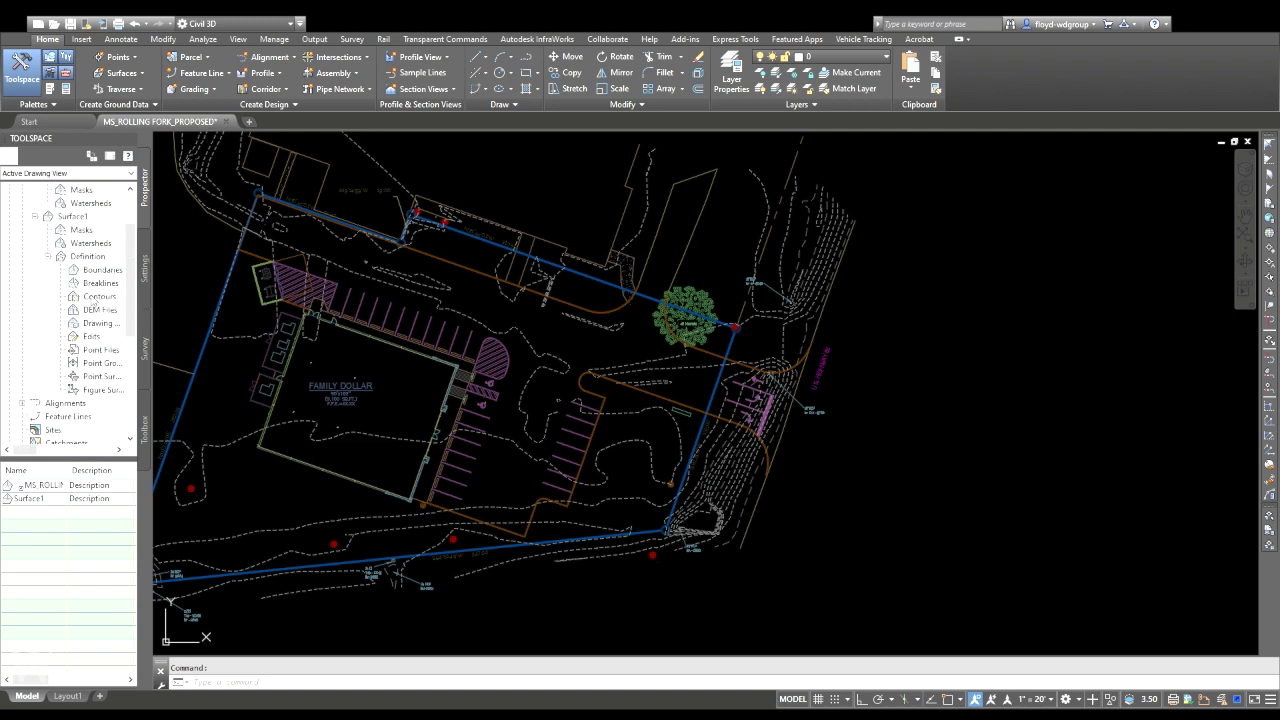
pyautogui.scroll(2, 74, 291)
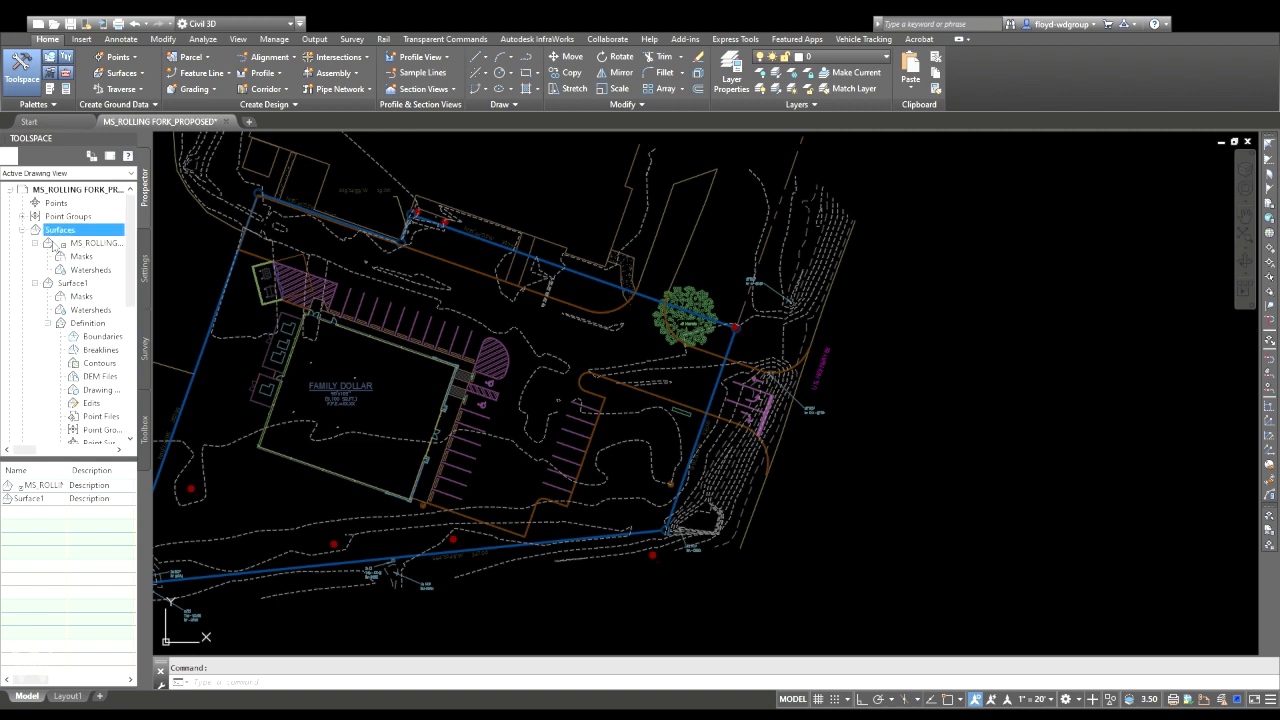
pyautogui.click(87, 244)
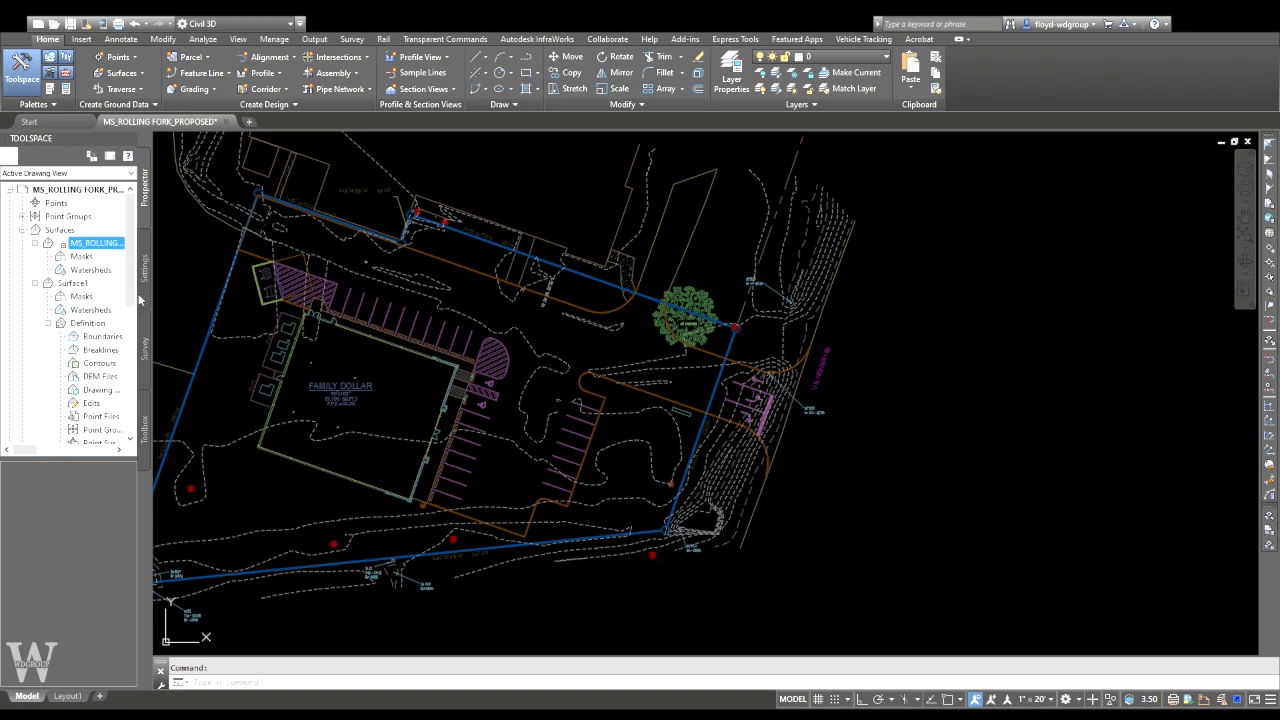
# - Delete the surface Surface1 from the proposed drawing
pyautogui.click(74, 284)
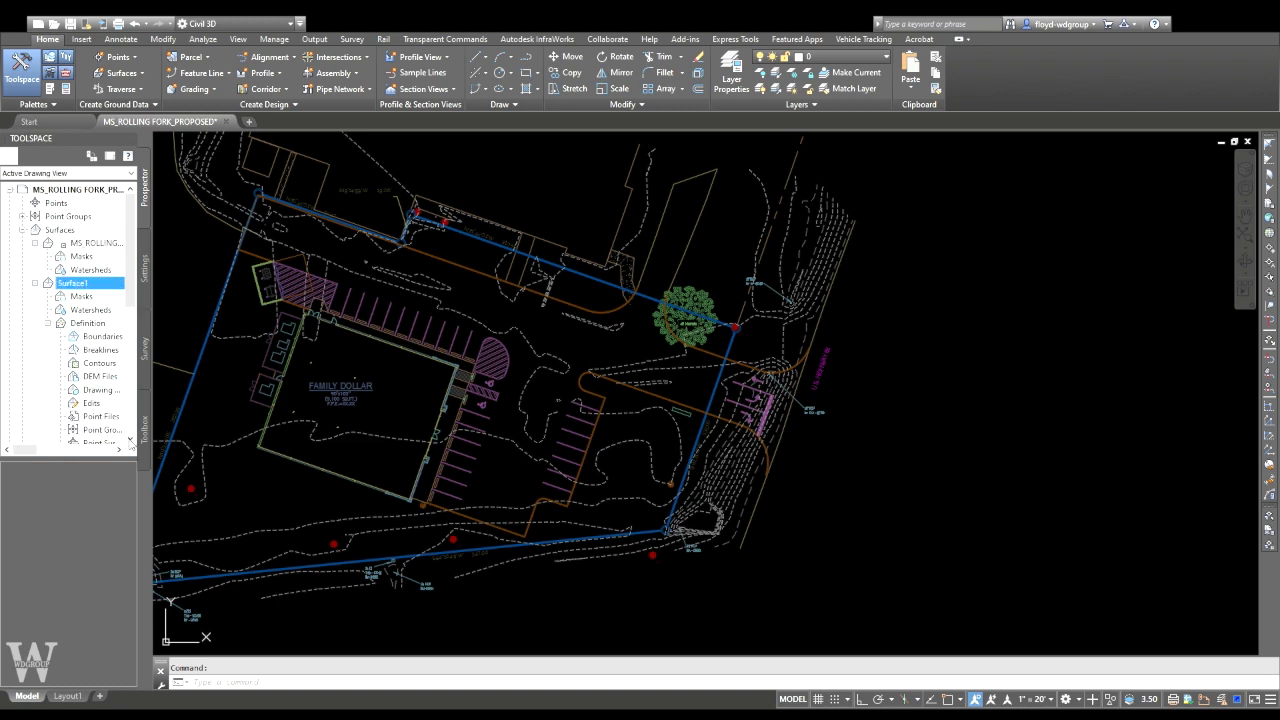
pyautogui.click(133, 423)
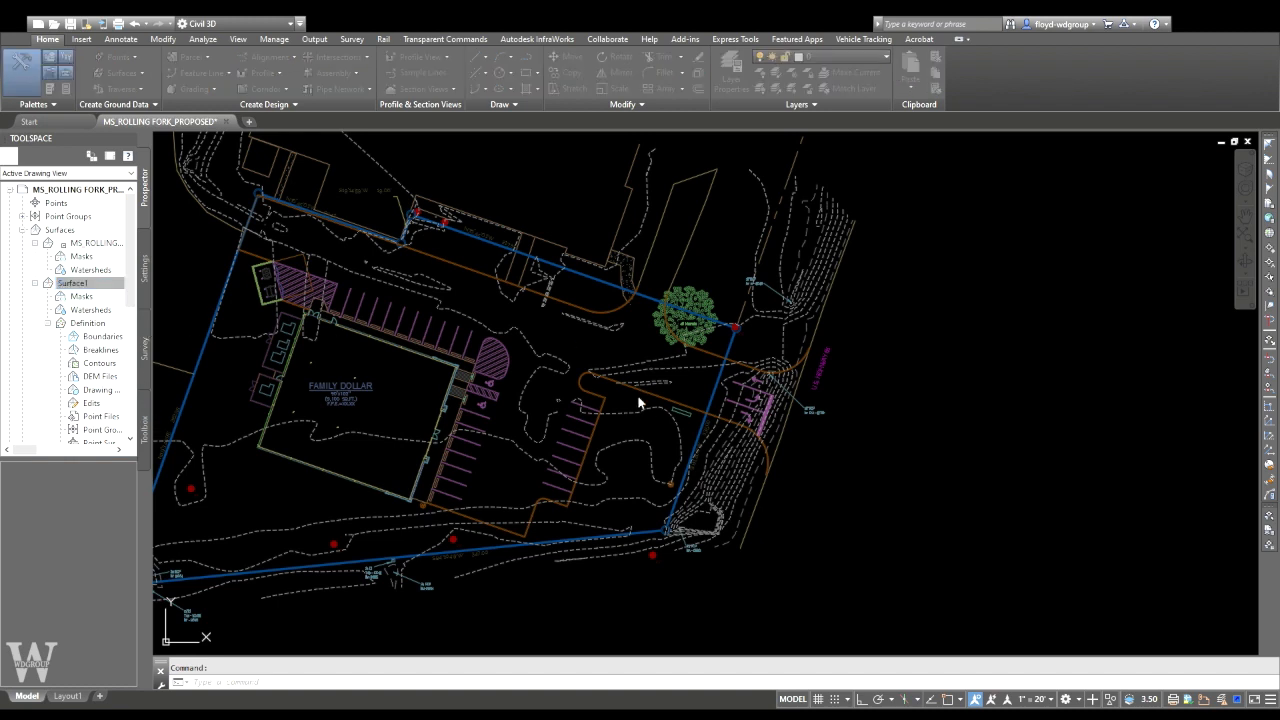
pyautogui.click(510, 369)
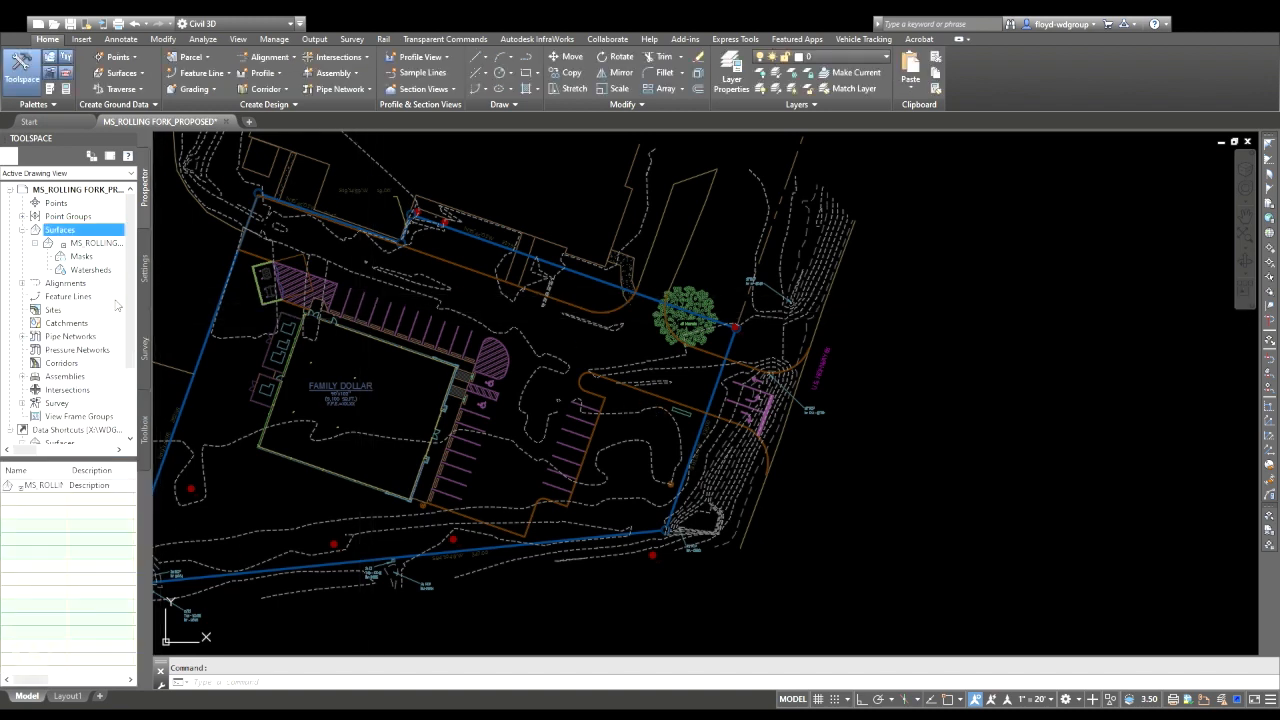
# - Check the surface listed under the project's data shortcuts and collapse that Surfaces node
pyautogui.scroll(-1, 42, 433)
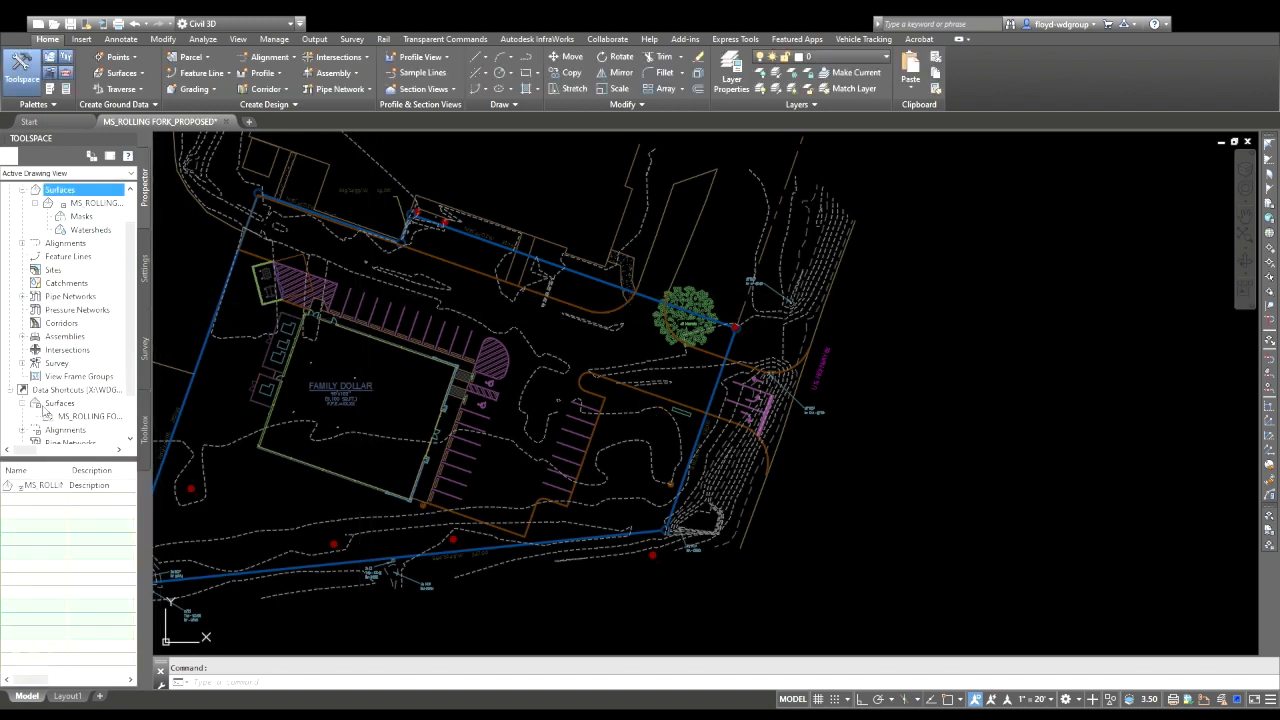
pyautogui.click(70, 416)
pyautogui.click(27, 403)
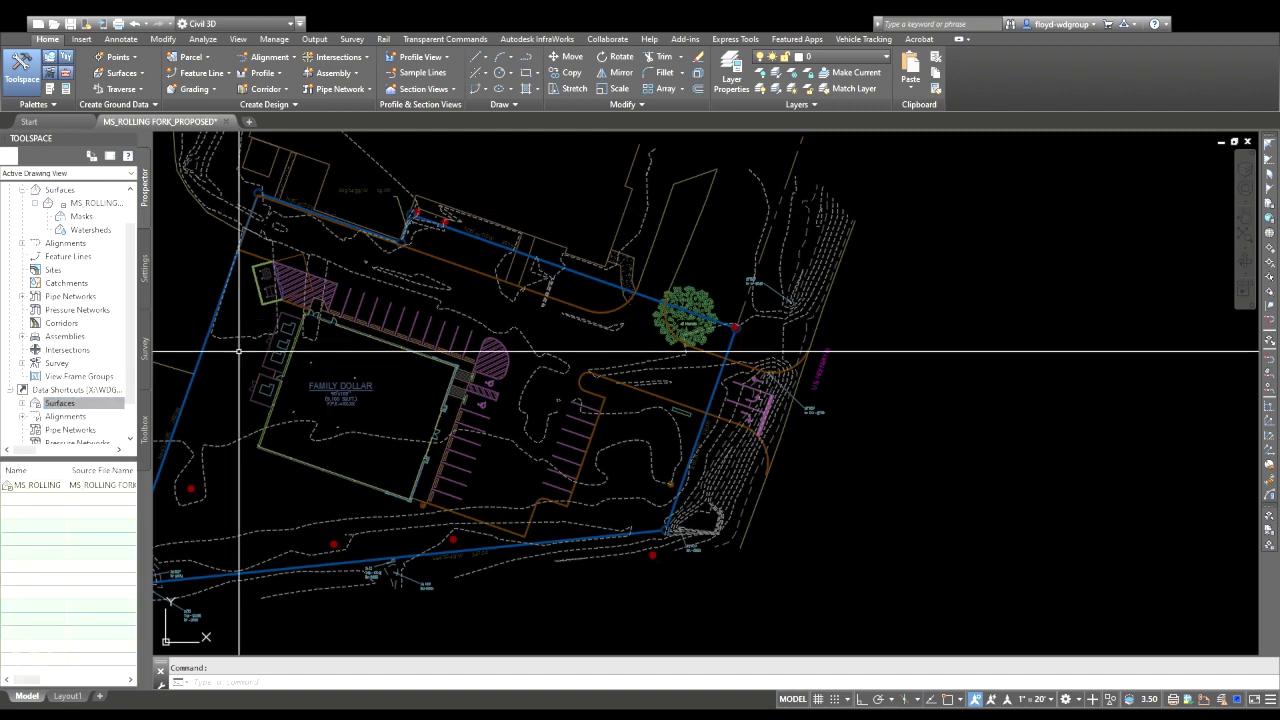
pyautogui.moveTo(377, 290); pyautogui.dragTo(433, 300, button='middle')
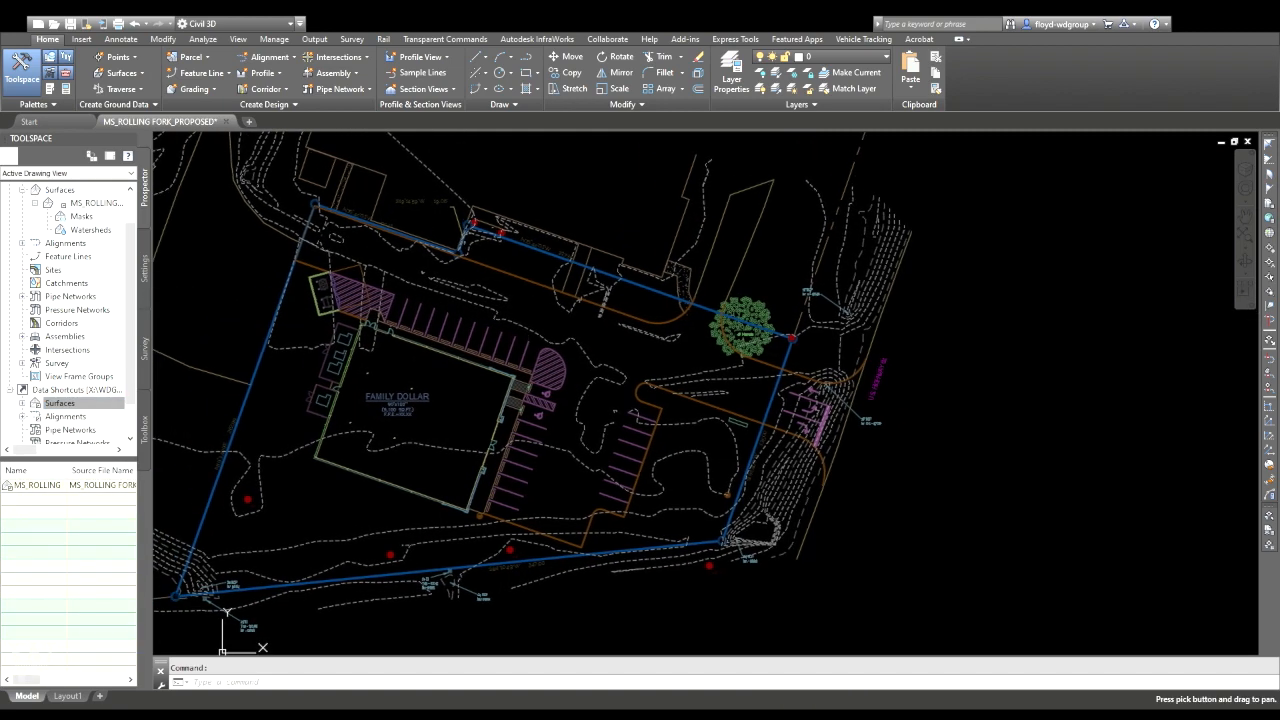
pyautogui.moveTo(551, 351); pyautogui.dragTo(575, 308, button='middle')
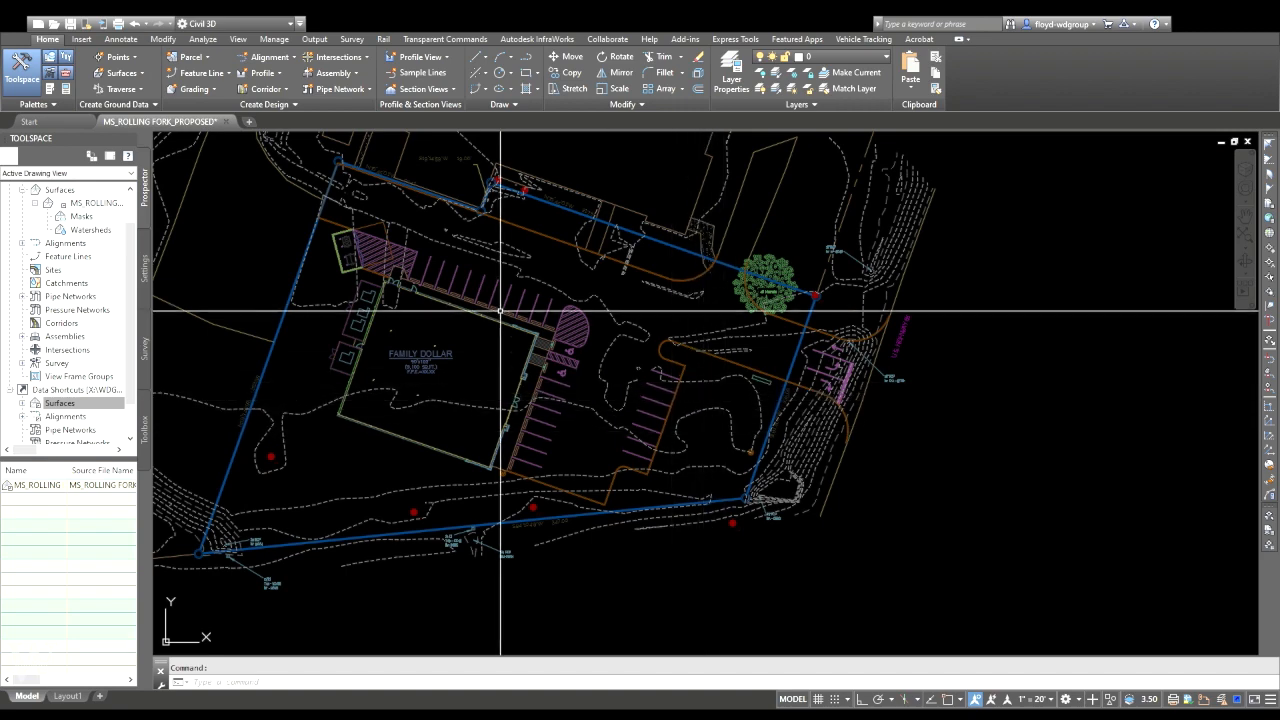
# - Add contour labels to the referenced existing surface along lines across the eastern slope and the parking area
pyautogui.click(120, 39)
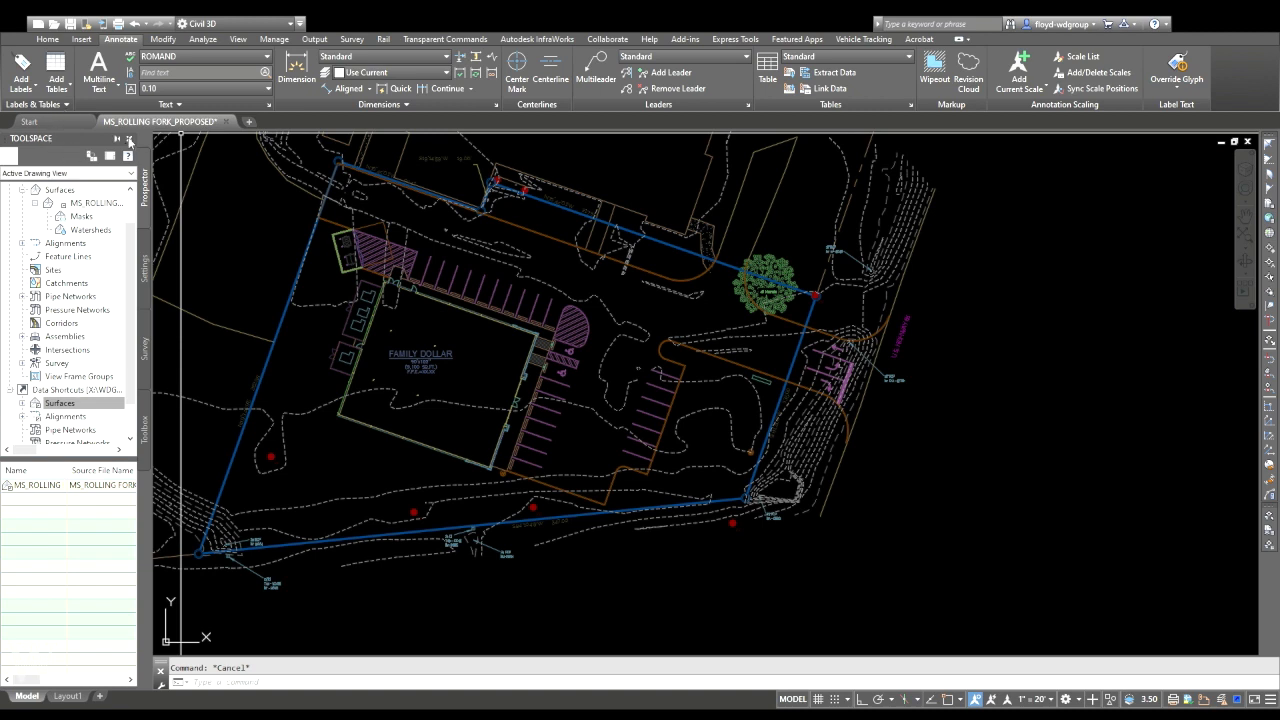
pyautogui.click(395, 279)
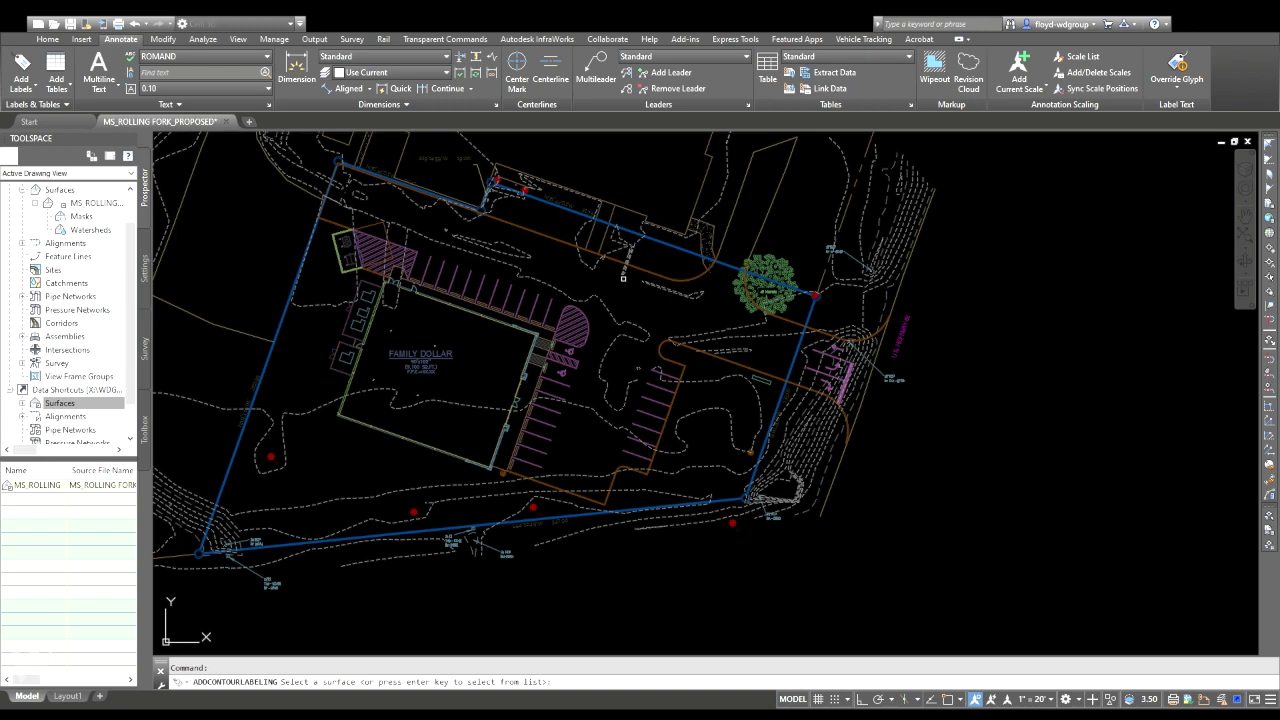
pyautogui.click(691, 295)
pyautogui.moveTo(708, 292); pyautogui.dragTo(732, 326, button='middle')
pyautogui.click(991, 281)
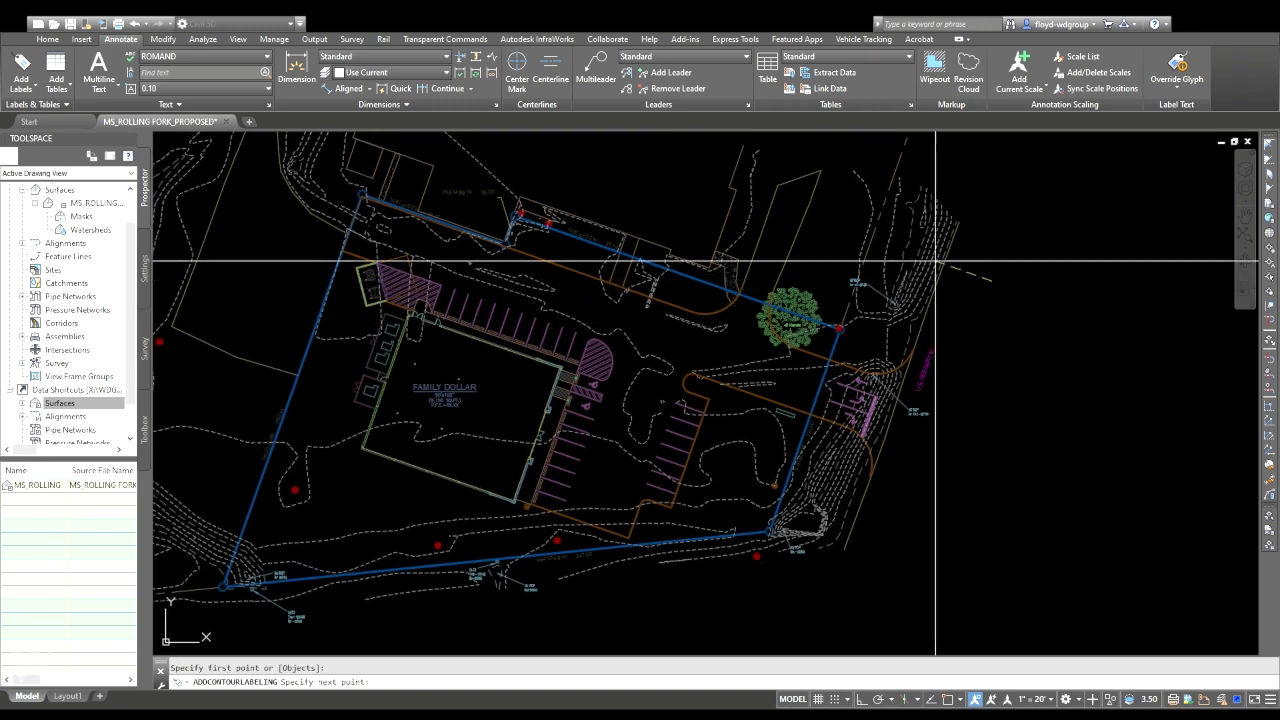
pyautogui.click(826, 229)
pyautogui.click(687, 205)
pyautogui.click(690, 329)
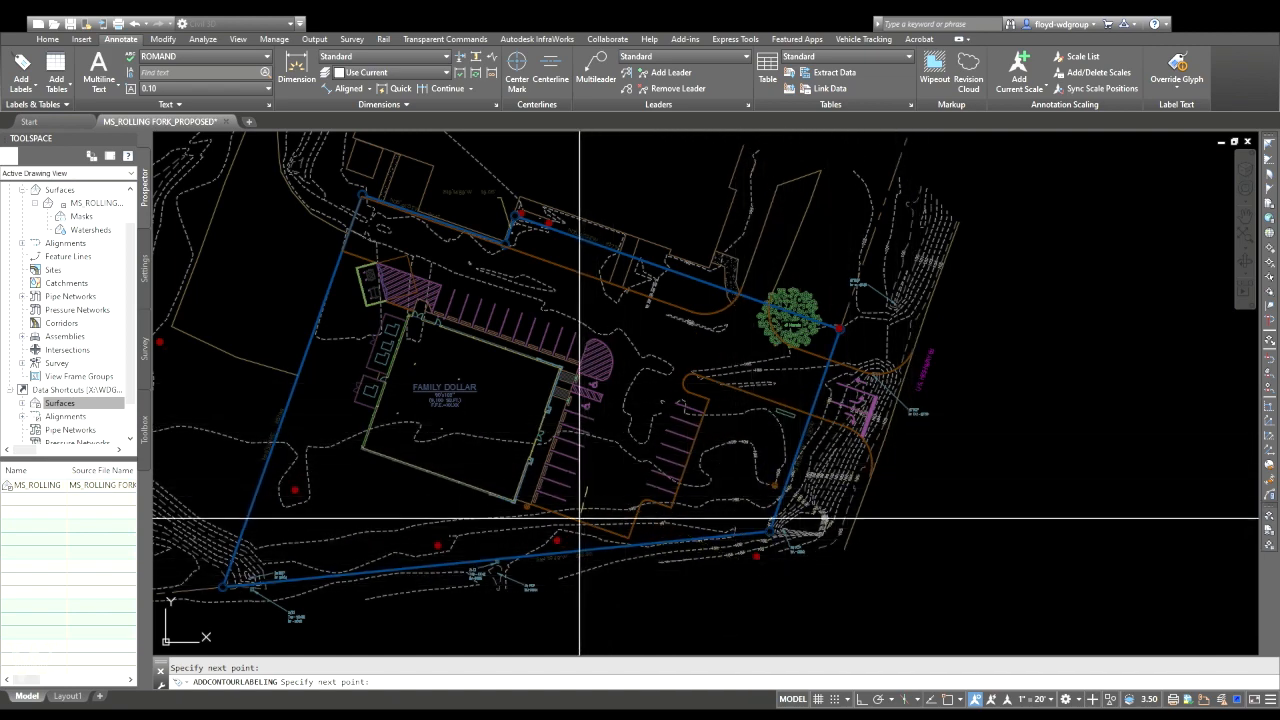
# - Extend the contour labels along the southern property line, western slopes and northern side, and finish labeling
pyautogui.moveTo(523, 525); pyautogui.dragTo(772, 456, button='middle')
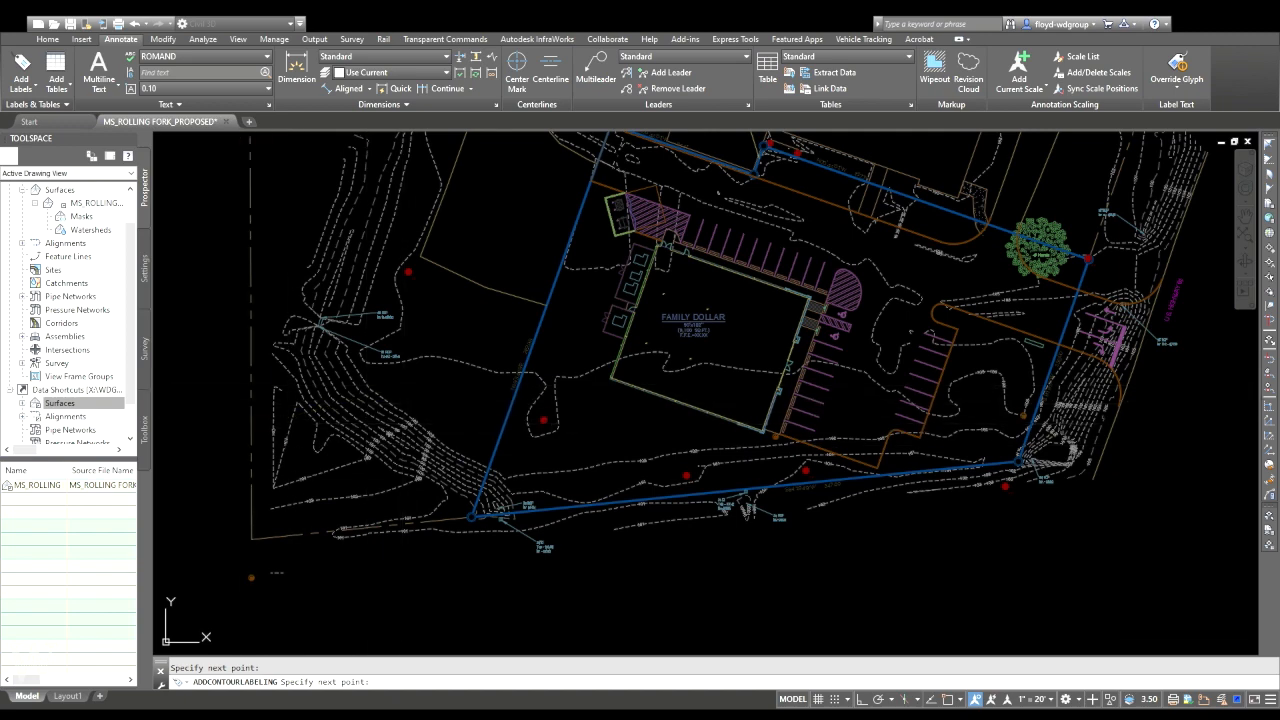
pyautogui.moveTo(467, 217); pyautogui.dragTo(567, 284, button='middle')
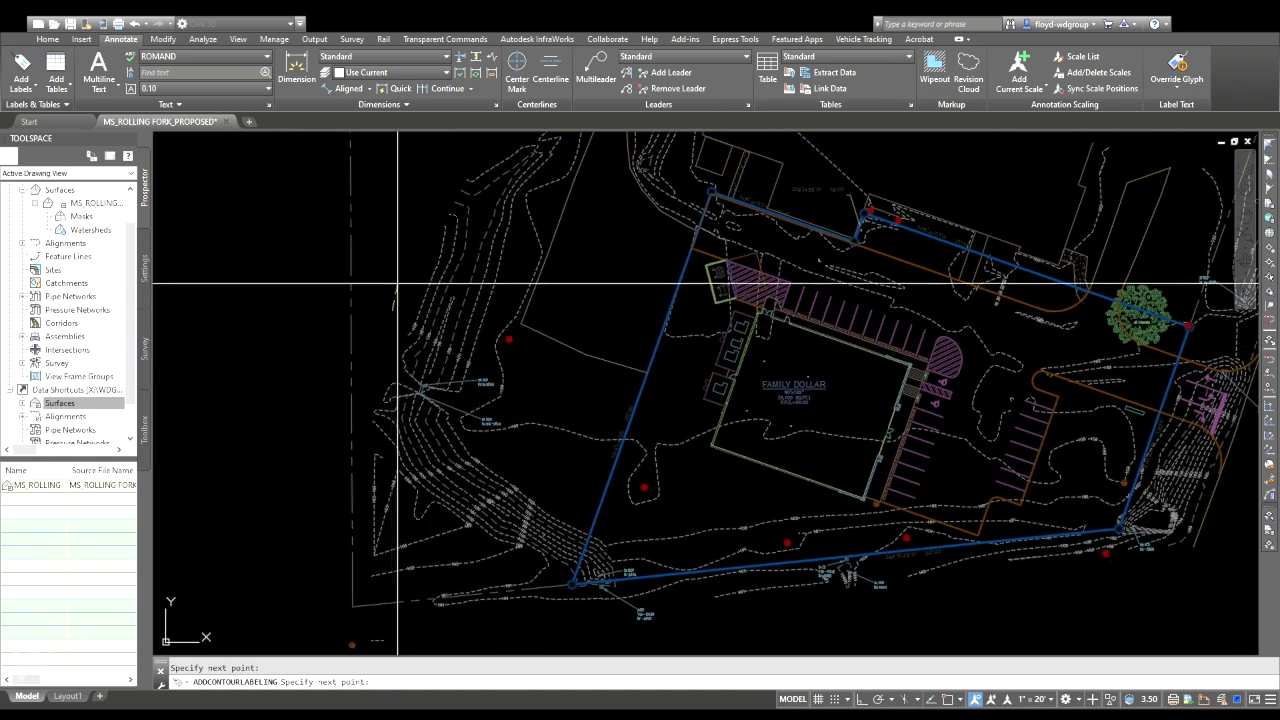
pyautogui.moveTo(593, 217); pyautogui.dragTo(523, 331, button='middle')
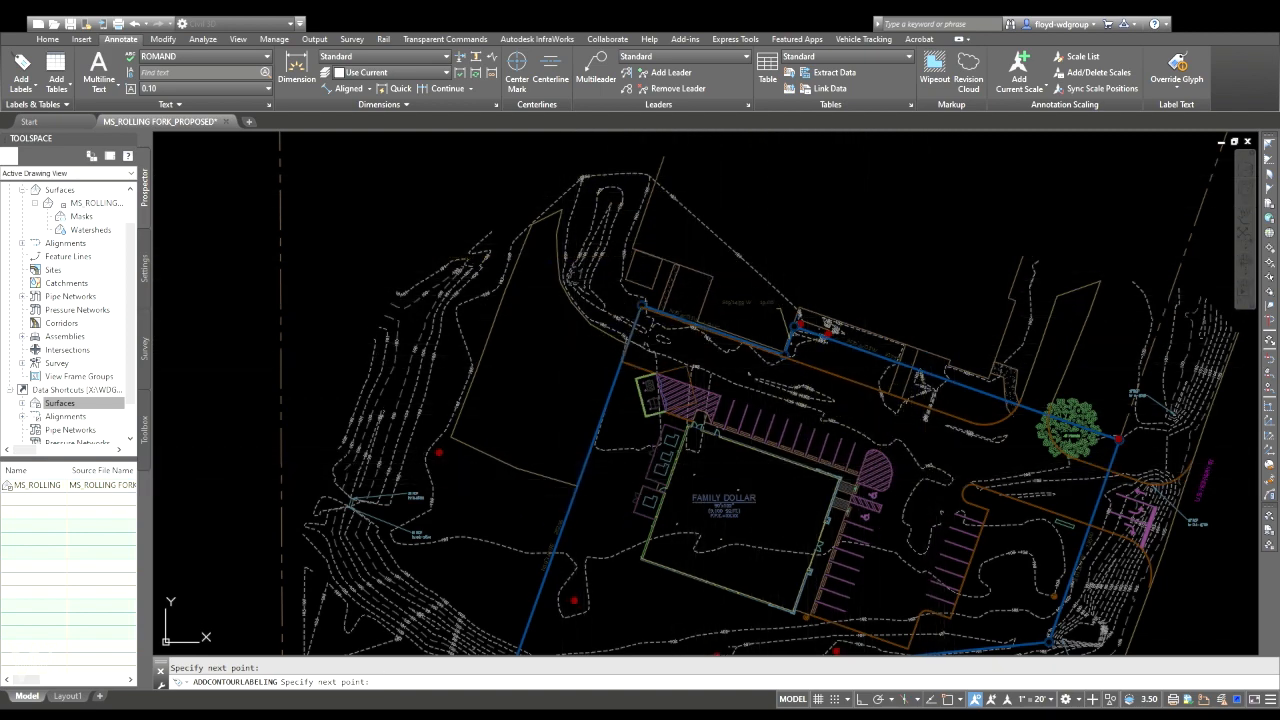
pyautogui.press('Escape')
# - Examine the contour labels along the southern property line and near the south end of the parking area
pyautogui.moveTo(796, 520); pyautogui.dragTo(677, 266, button='middle')
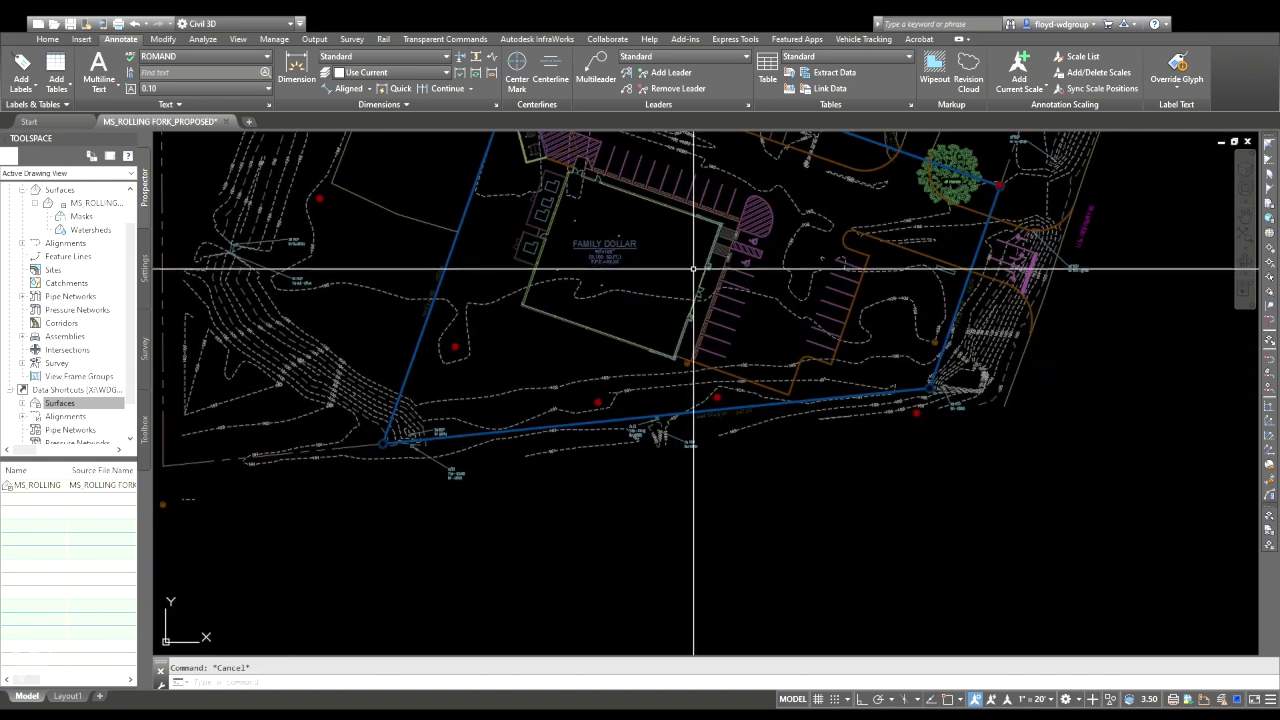
pyautogui.scroll(4, 722, 469)
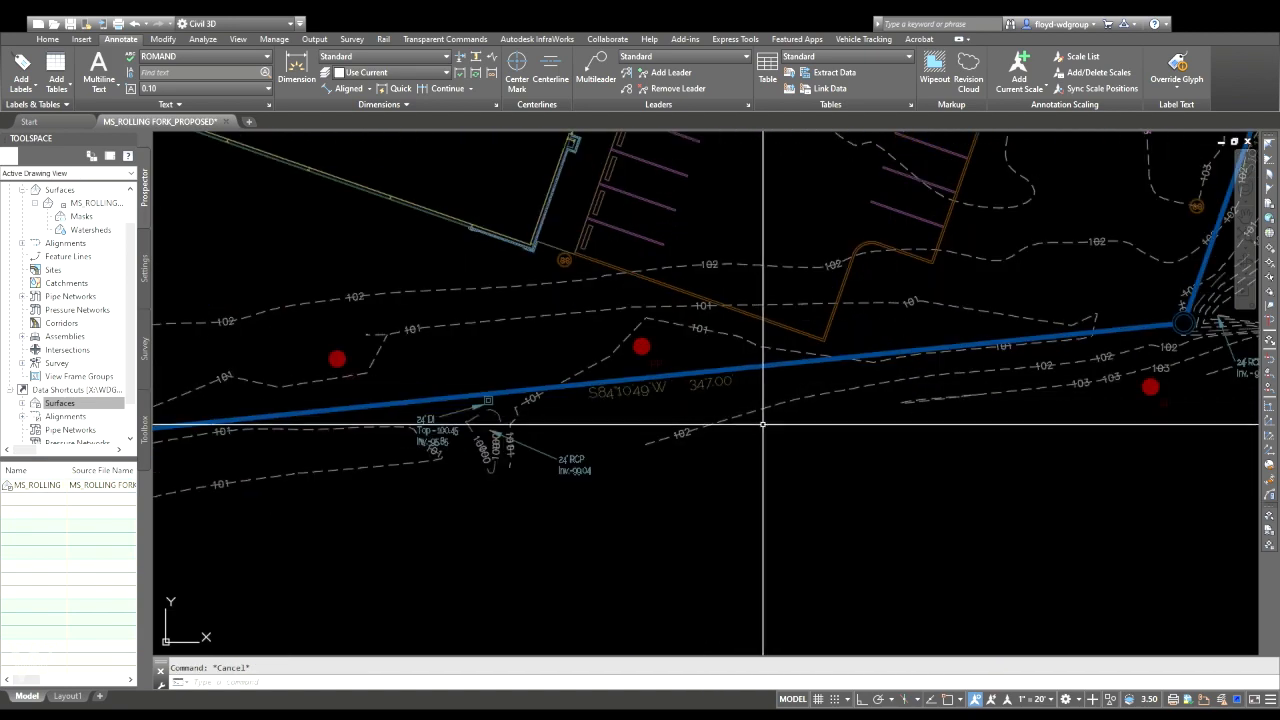
pyautogui.scroll(-2, 747, 386)
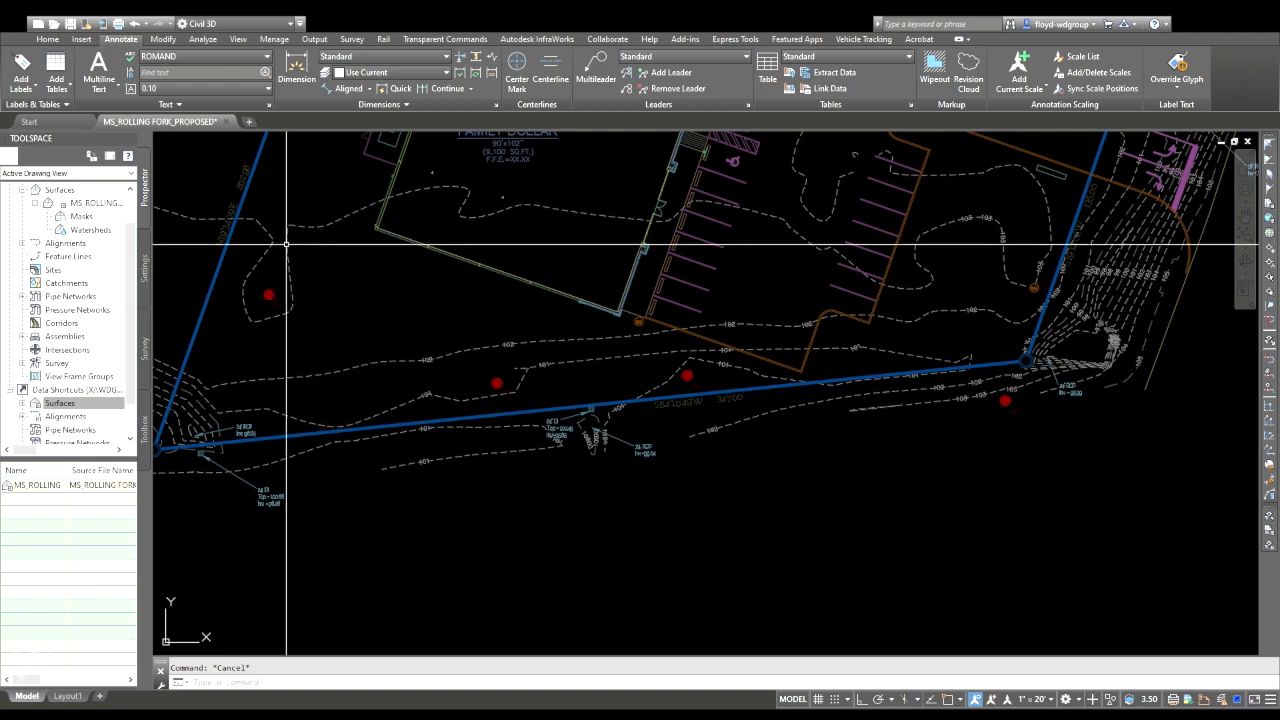
pyautogui.moveTo(788, 270); pyautogui.dragTo(751, 373, button='middle')
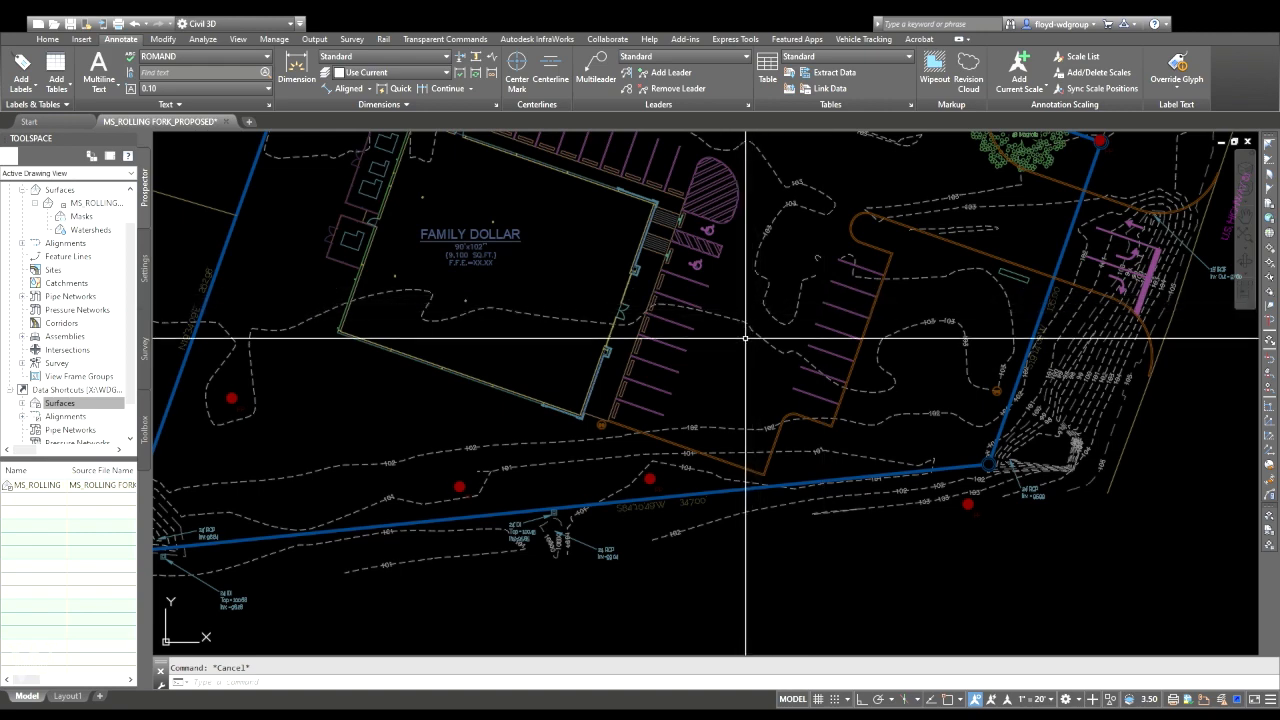
pyautogui.scroll(4, 773, 470)
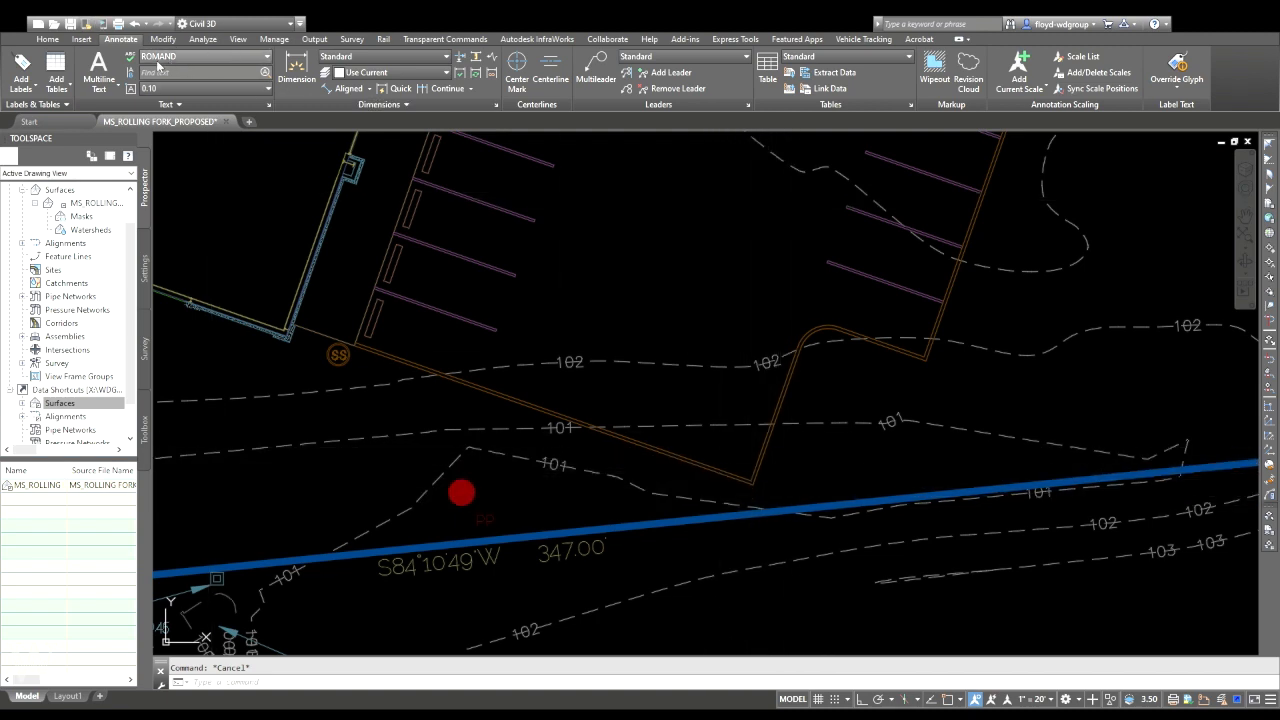
# - Rename Site 1 in the proposed drawing with a name beginning with MS_ROLLING FO
pyautogui.click(48, 39)
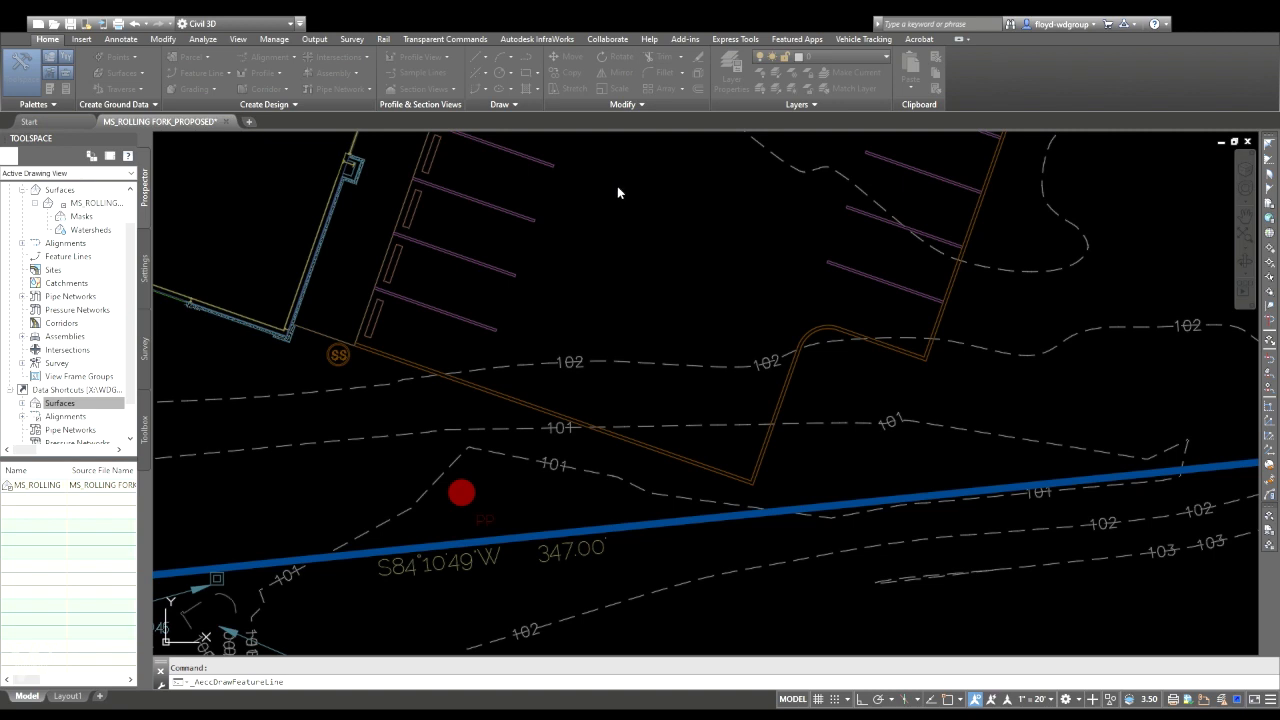
pyautogui.press('Escape')
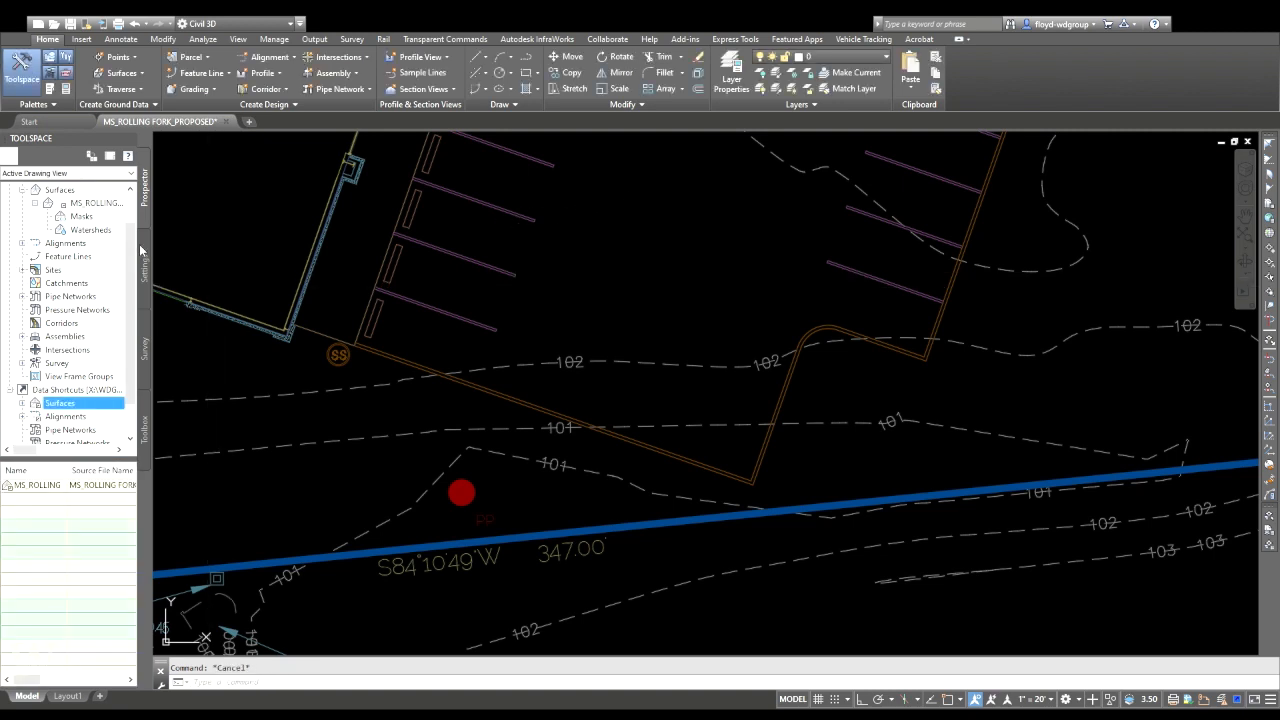
pyautogui.scroll(2, 137, 220)
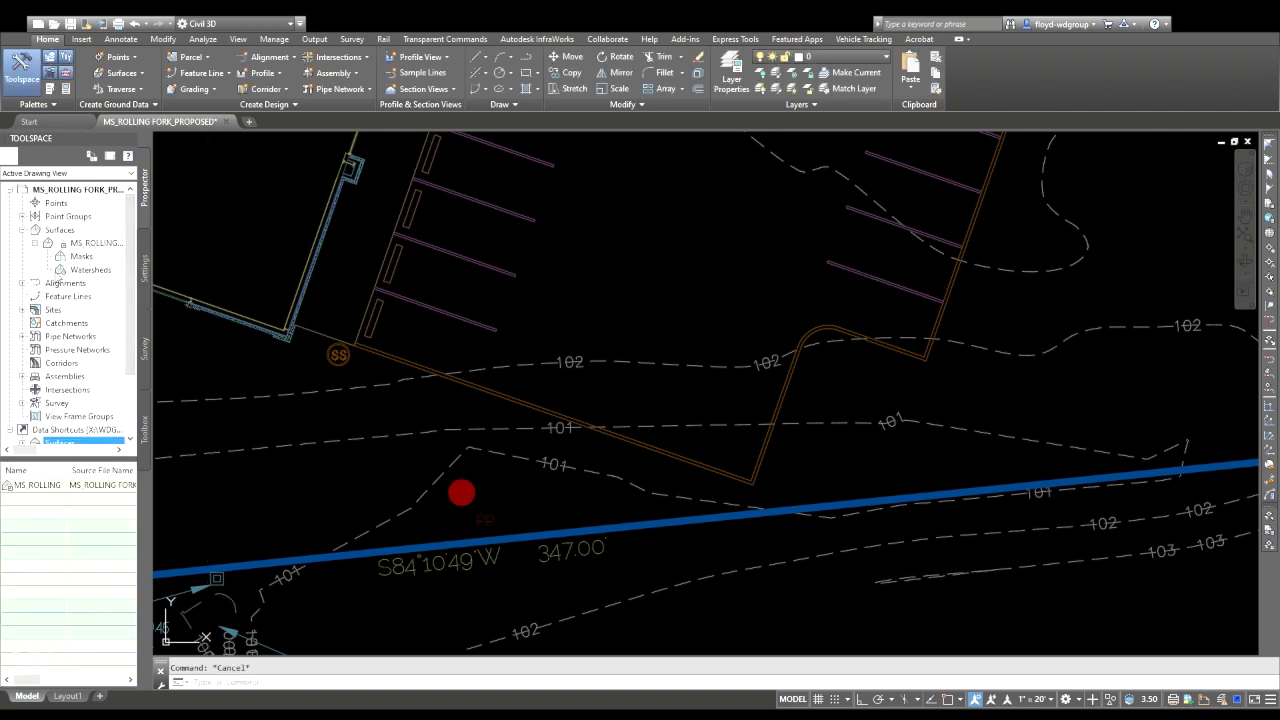
pyautogui.click(23, 310)
pyautogui.click(73, 325)
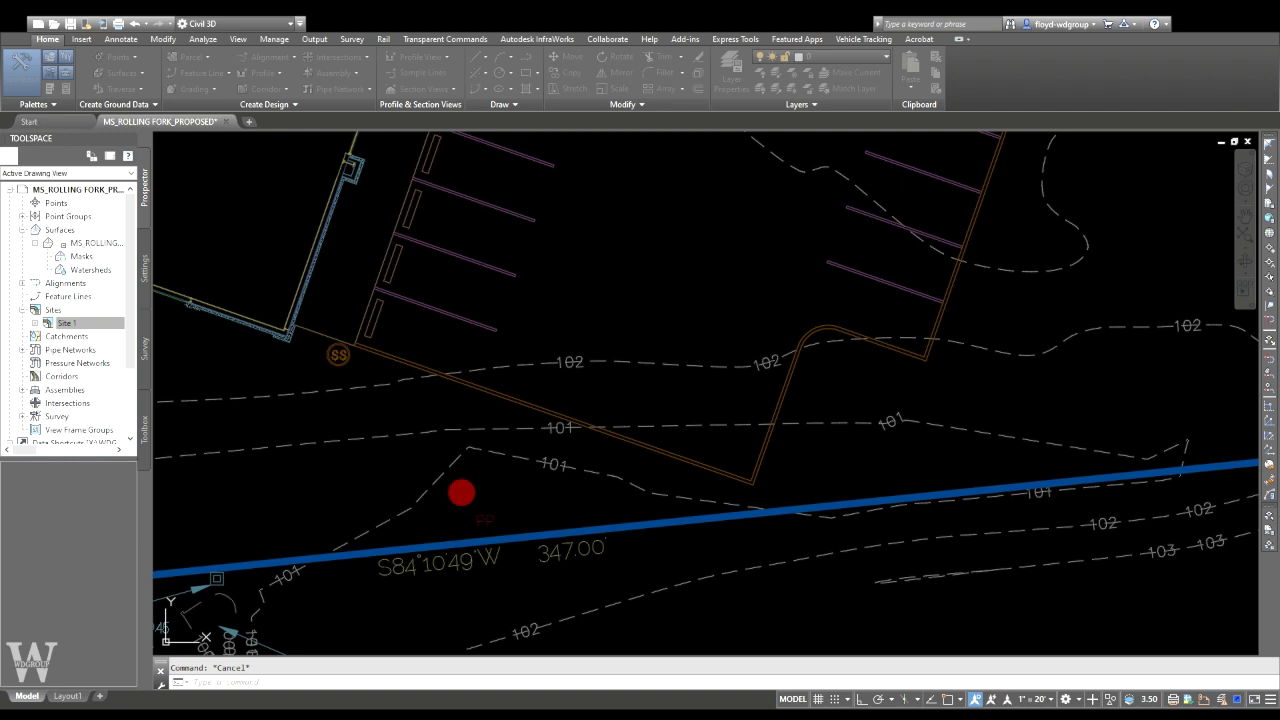
pyautogui.click(341, 267)
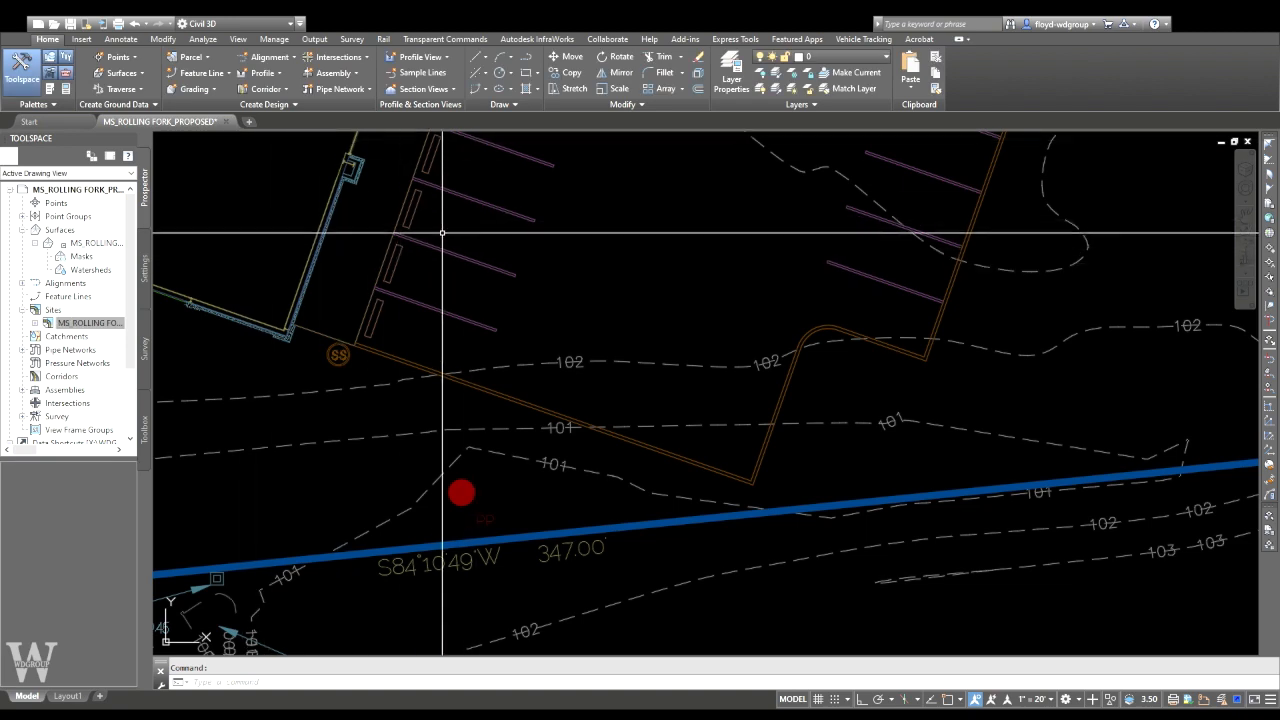
# - Draw a feature line along the southern parking edge from its southeast corner at elevation 102.0 to the southwest corner at a 2.0 grade
pyautogui.click(200, 73)
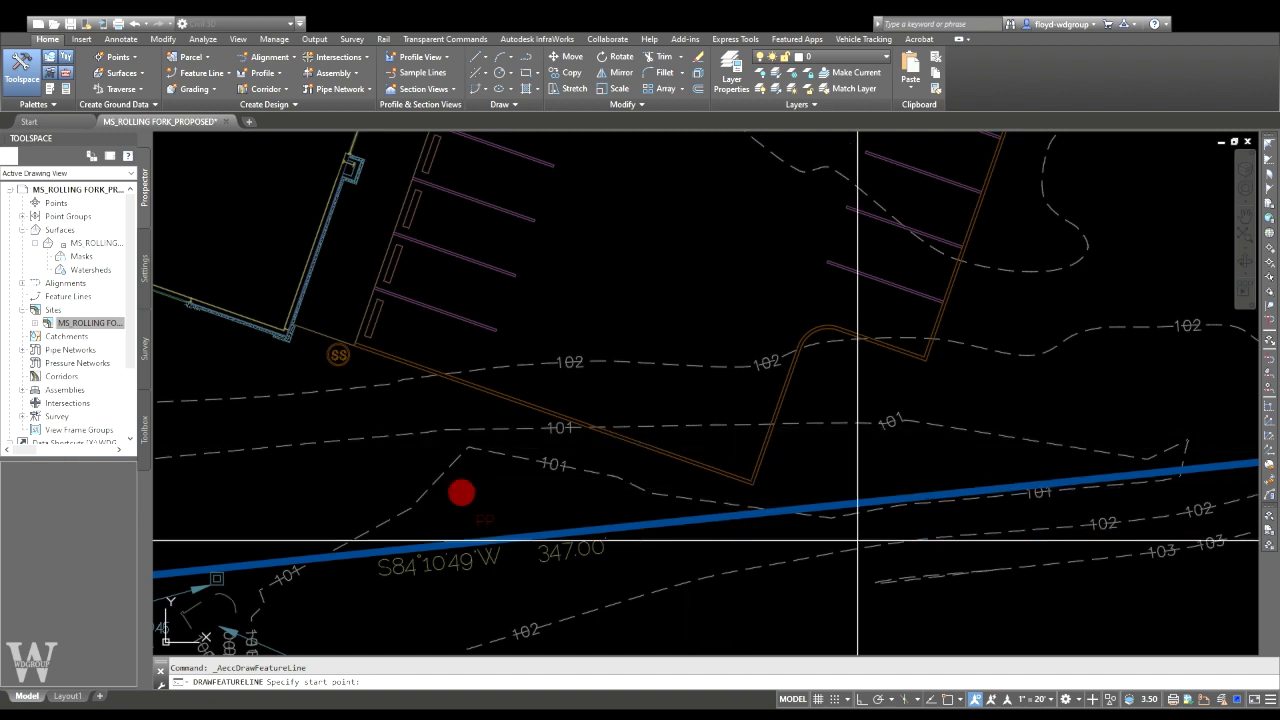
pyautogui.click(740, 470)
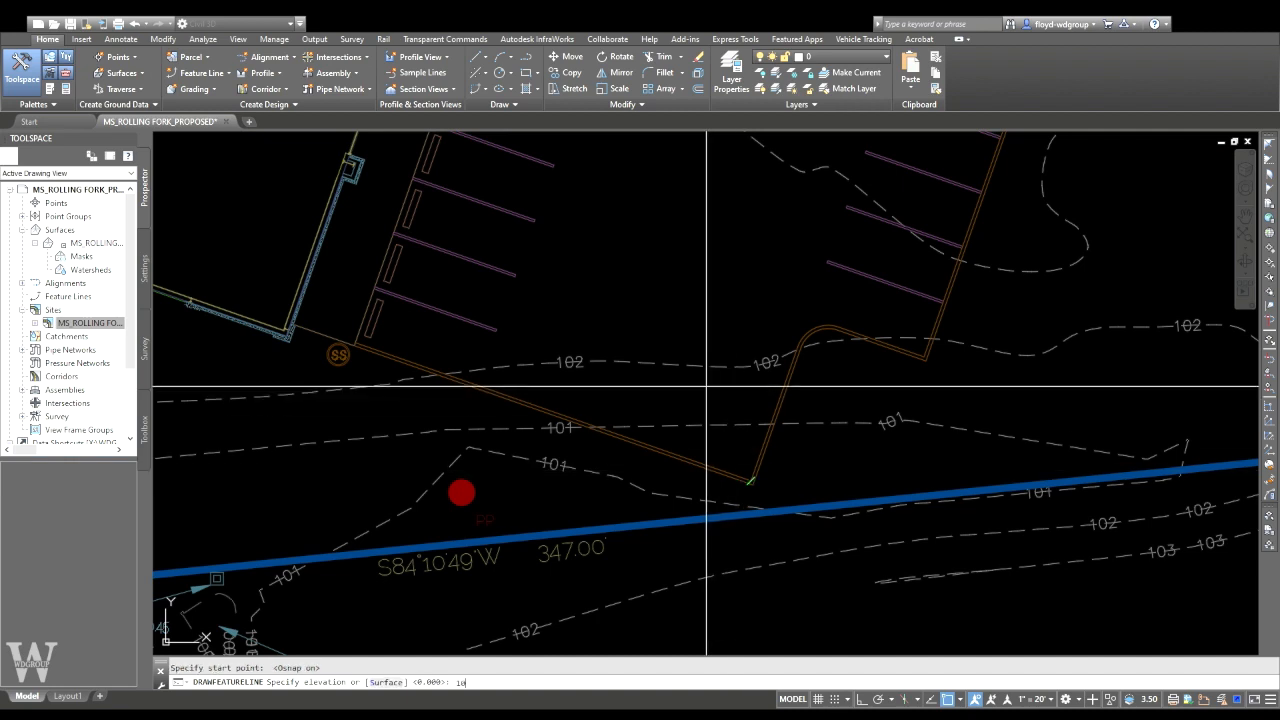
pyautogui.press('Return')
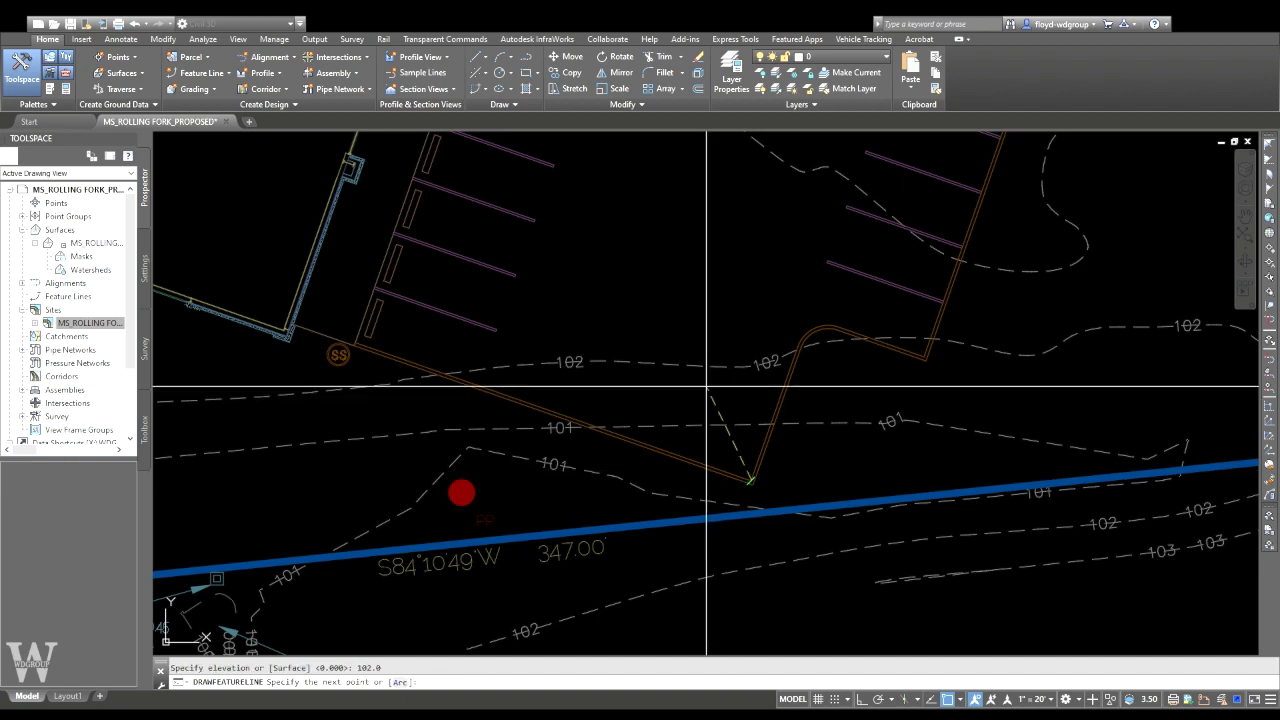
pyautogui.click(358, 343)
pyautogui.click(360, 343)
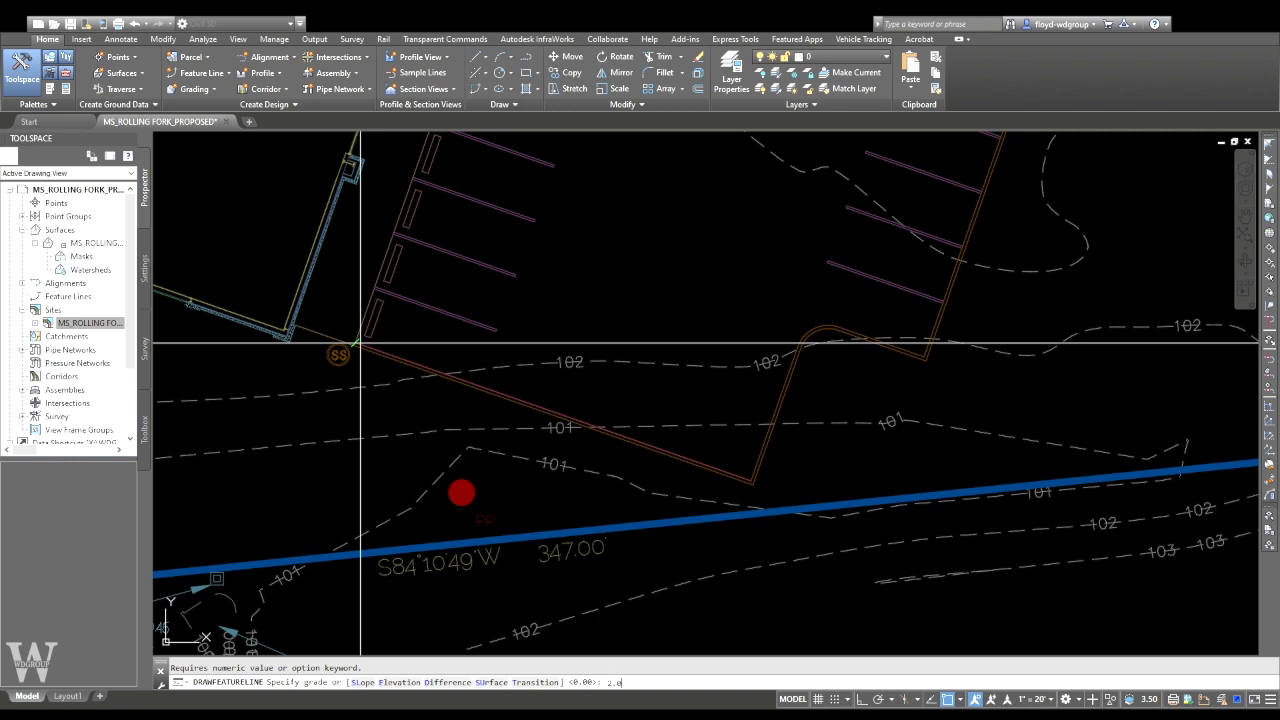
pyautogui.press('Return')
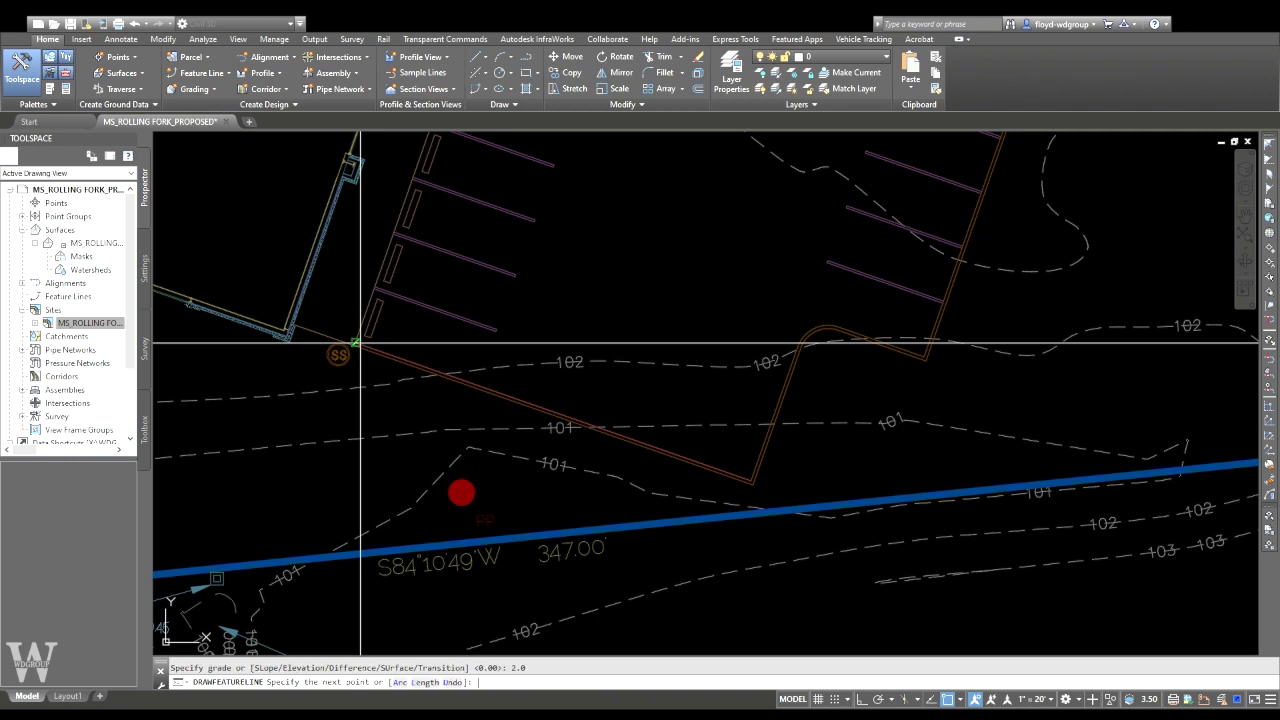
pyautogui.press('Return')
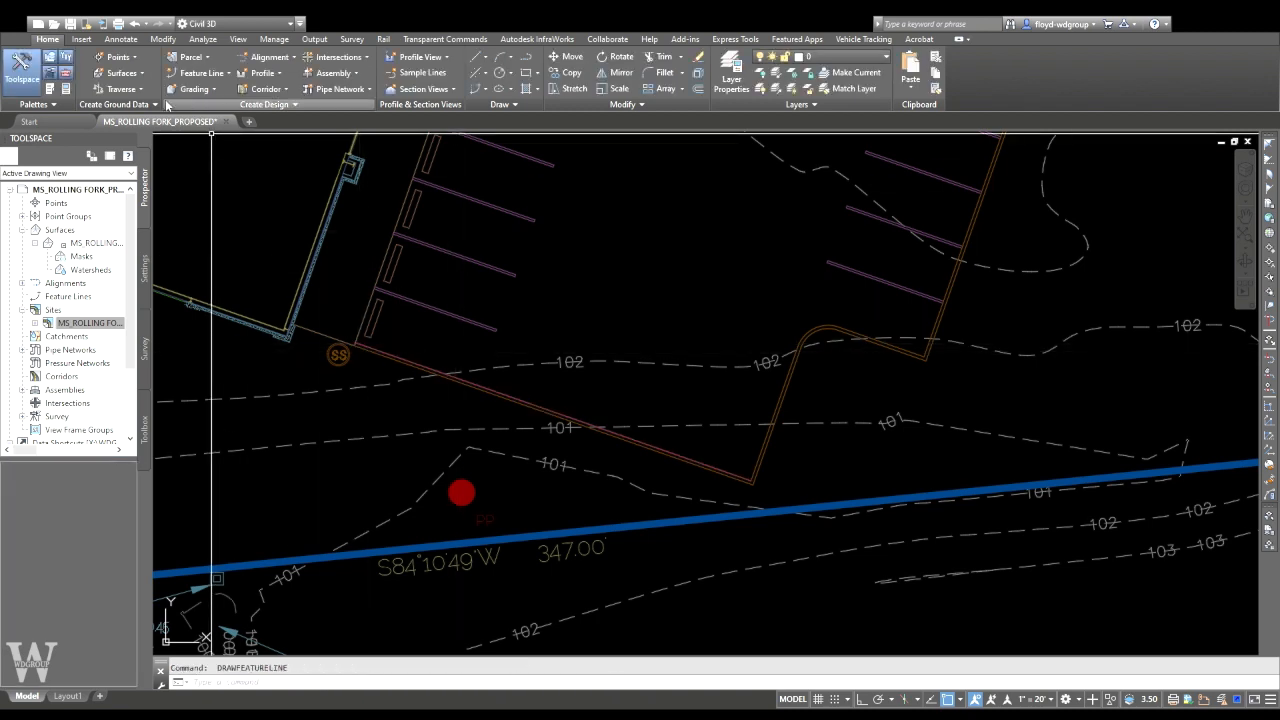
# - Add segment labels showing elevations and grade near both ends of the feature line along the southern parking edge
pyautogui.click(121, 38)
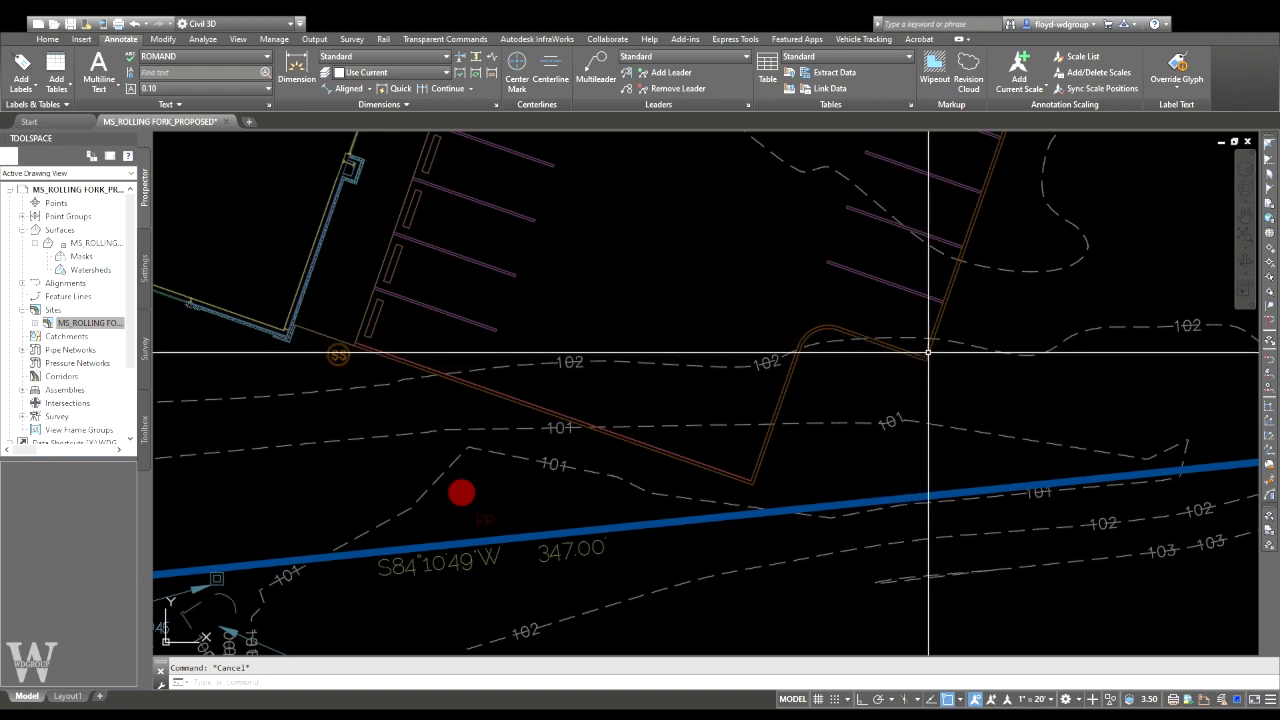
pyautogui.click(748, 479)
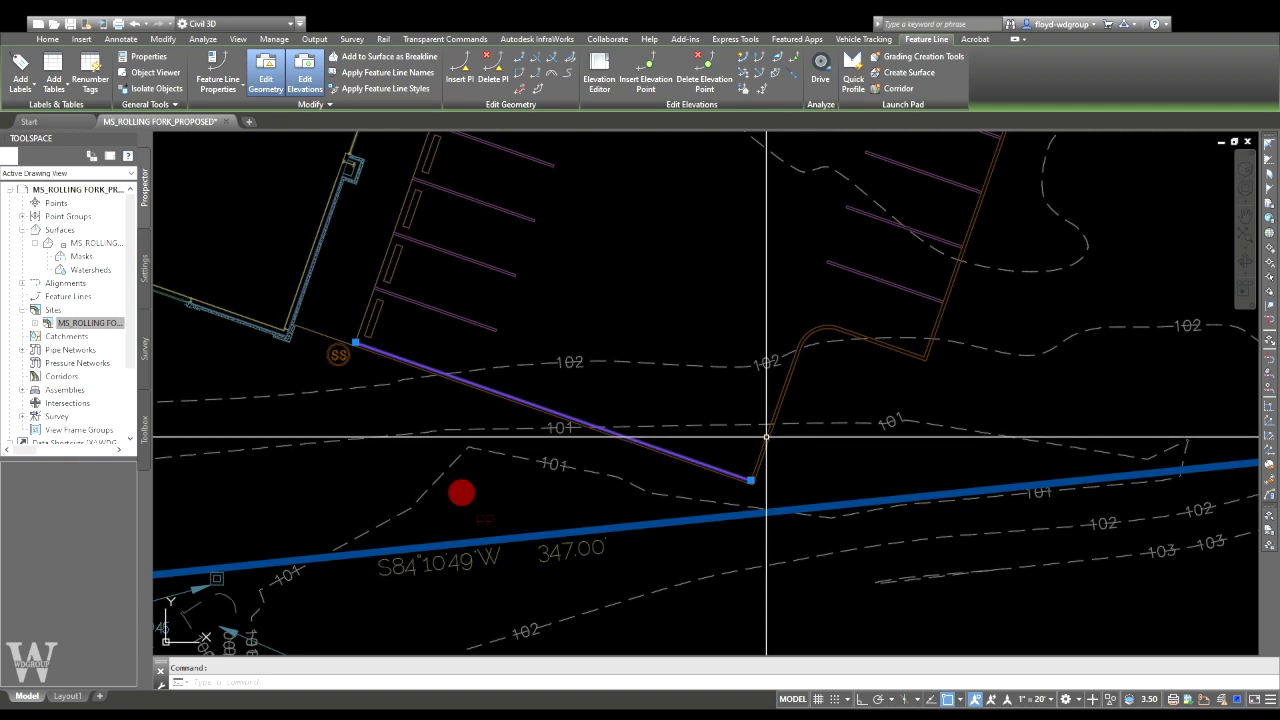
pyautogui.press('Escape')
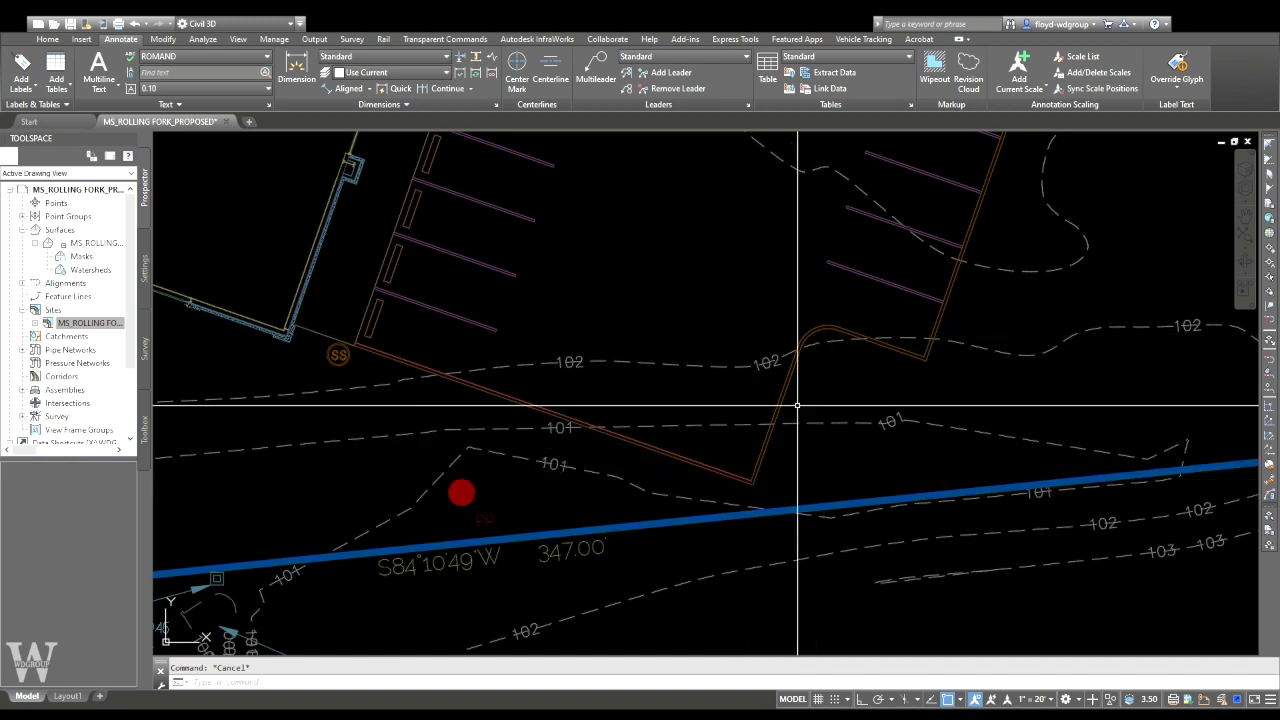
pyautogui.write('re')
pyautogui.press('Return')
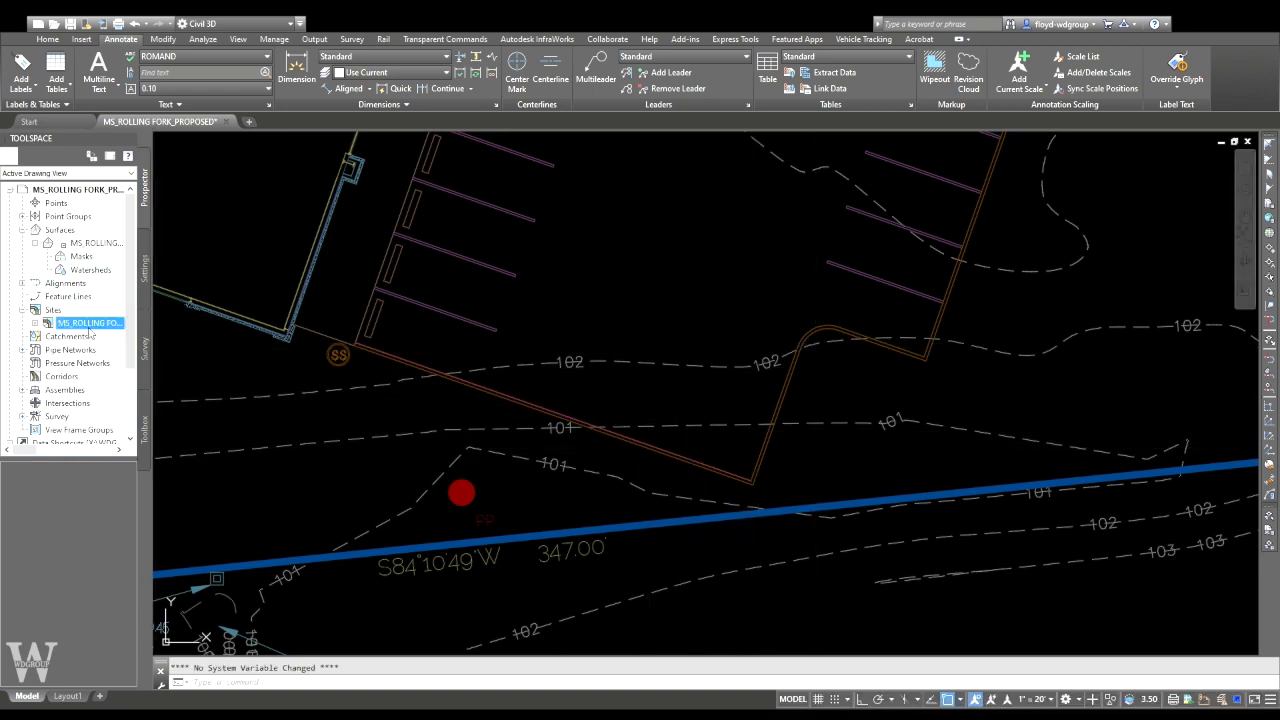
pyautogui.click(606, 377)
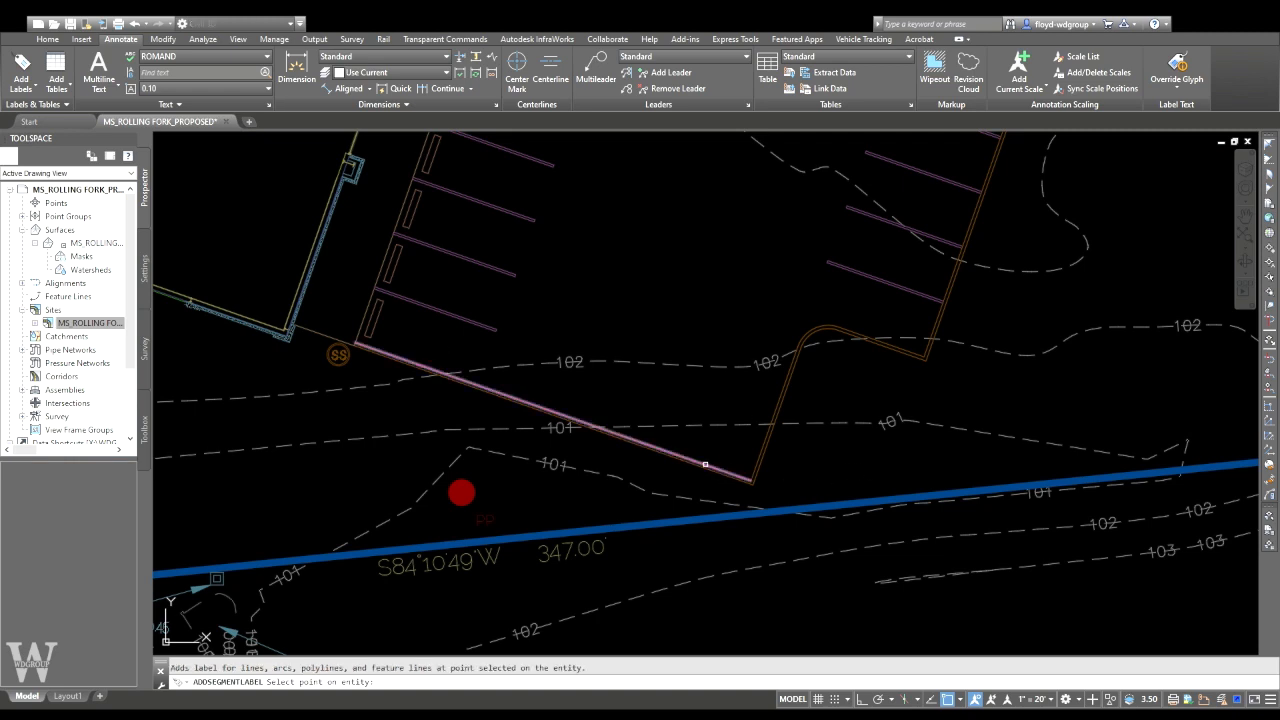
pyautogui.click(705, 464)
pyautogui.scroll(8, 702, 477)
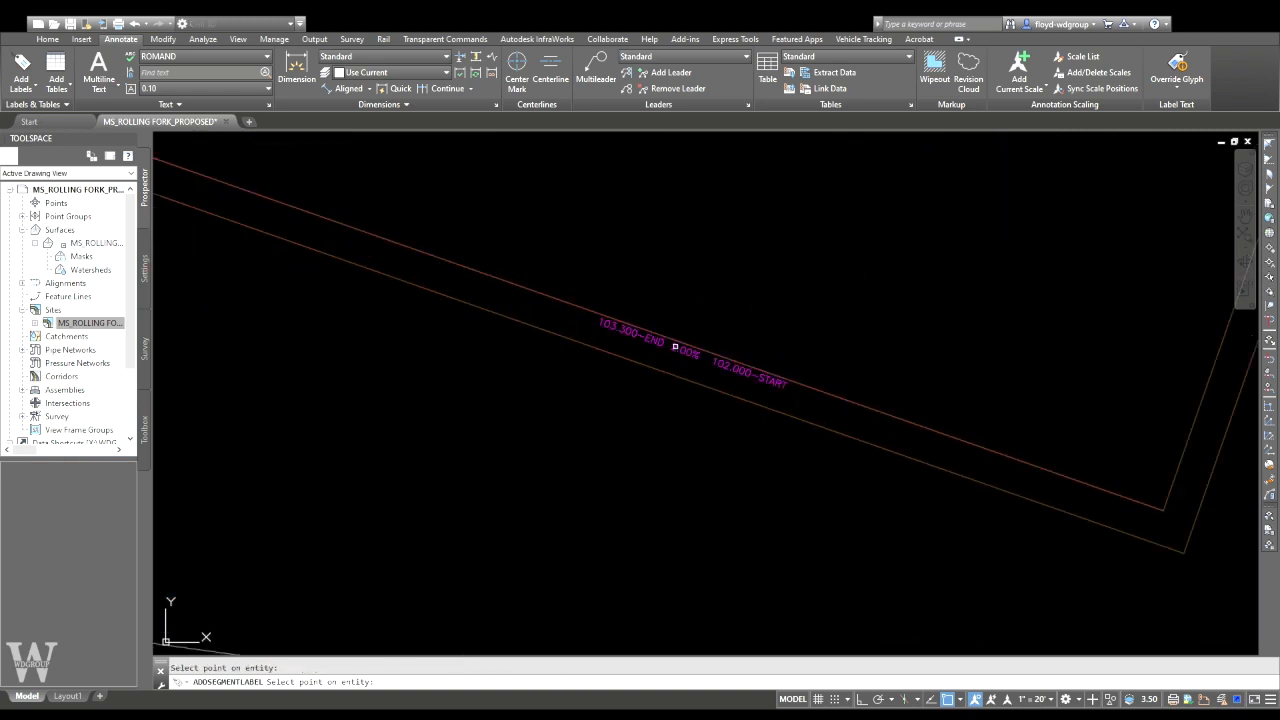
pyautogui.scroll(-6, 698, 398)
pyautogui.moveTo(620, 379); pyautogui.dragTo(870, 458, button='middle')
pyautogui.moveTo(527, 310); pyautogui.dragTo(917, 447, button='middle')
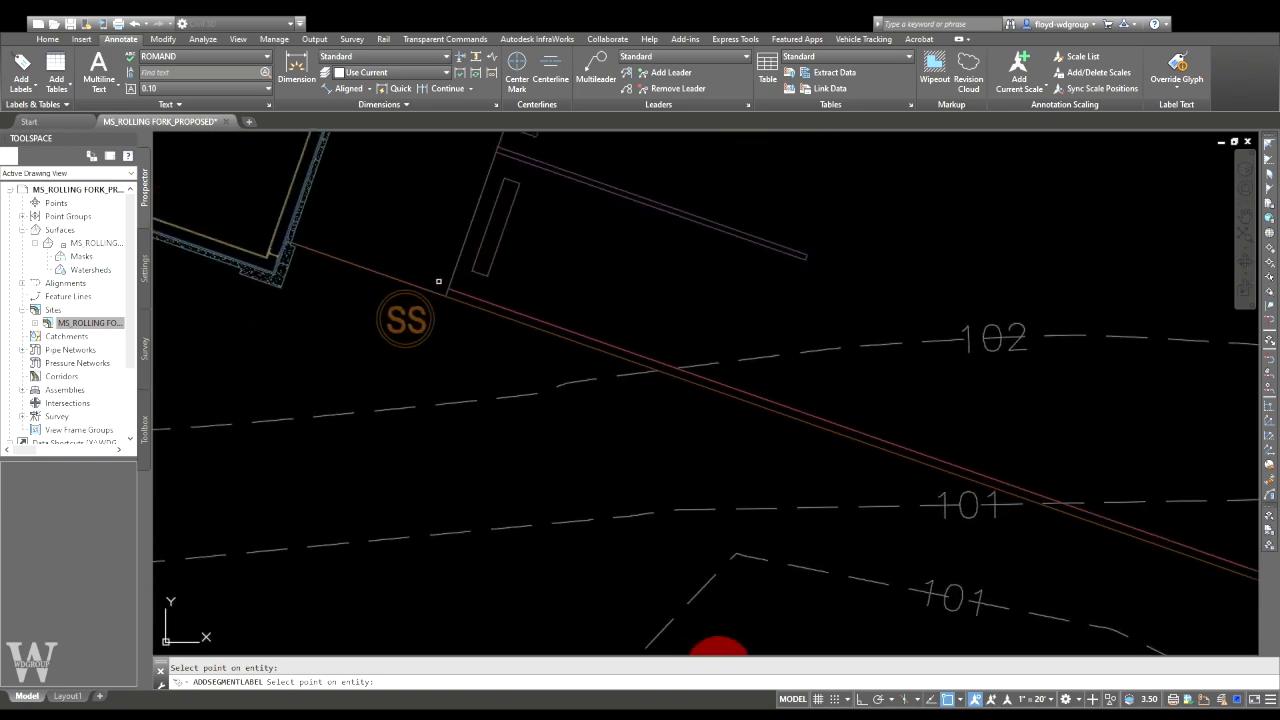
pyautogui.press('Escape')
# - Examine the labelled feature line along the southern parking edge, especially its west end near the building corner
pyautogui.scroll(-4, 550, 330)
pyautogui.scroll(8, 530, 335)
pyautogui.scroll(-6, 582, 309)
pyautogui.moveTo(600, 300); pyautogui.dragTo(594, 386, button='middle')
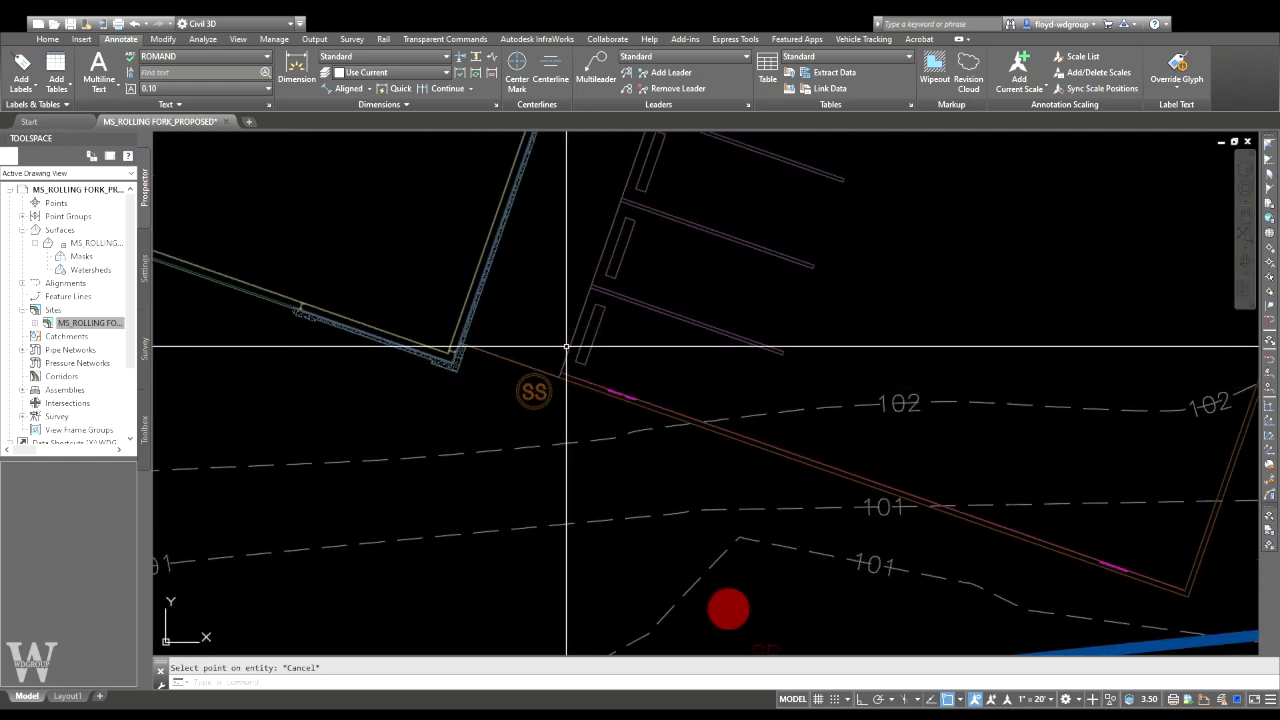
pyautogui.scroll(-3, 568, 349)
pyautogui.scroll(3, 565, 354)
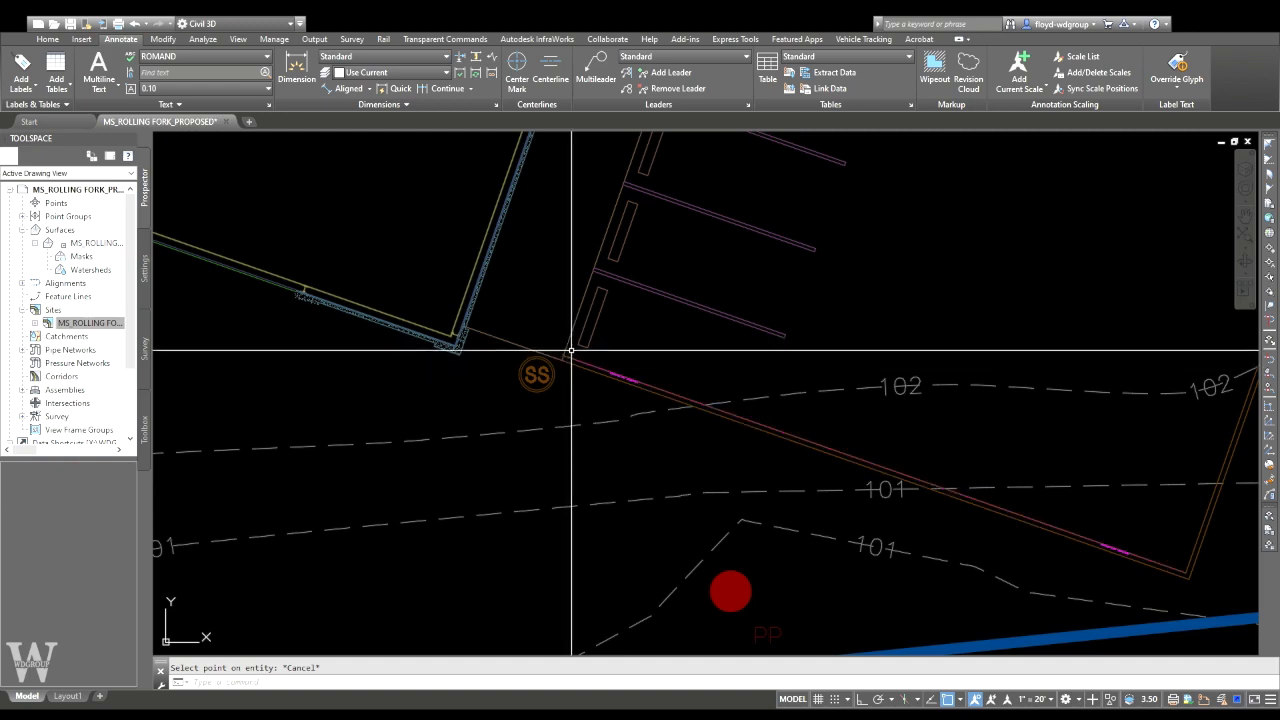
pyautogui.scroll(2, 591, 363)
pyautogui.scroll(-7, 591, 360)
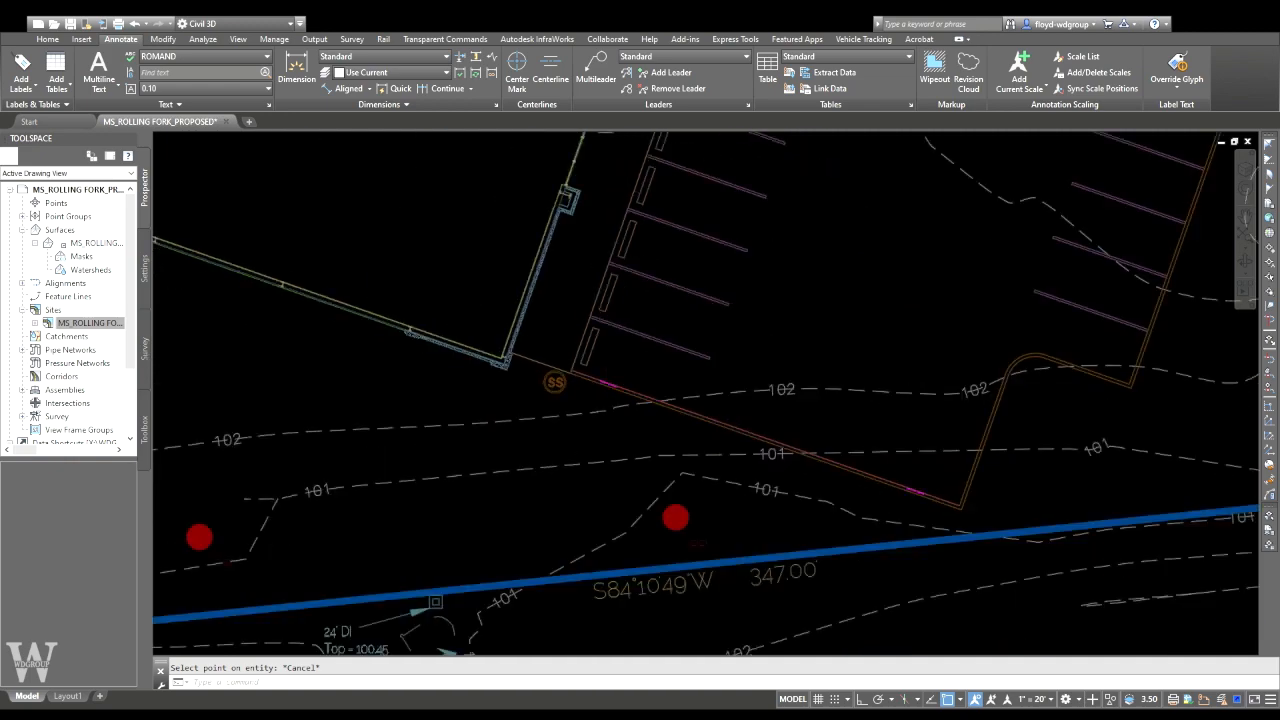
# - Erase the feature line along the southern parking edge together with its segment labels
pyautogui.moveTo(591, 357); pyautogui.dragTo(589, 526, button='middle')
pyautogui.moveTo(542, 377); pyautogui.dragTo(544, 255, button='middle')
pyautogui.write('E')
pyautogui.press('Return')
pyautogui.press('Return')
# - Examine the overall site layout and existing contours around the Family Dollar building and parking areas
pyautogui.moveTo(606, 345); pyautogui.dragTo(640, 423, button='middle')
pyautogui.moveTo(717, 344); pyautogui.dragTo(686, 455, button='middle')
pyautogui.moveTo(612, 337); pyautogui.dragTo(683, 480, button='middle')
pyautogui.moveTo(552, 455)
pyautogui.mouseDown(button='middle')
pyautogui.moveTo(587, 481)
pyautogui.moveTo(666, 503)
pyautogui.moveTo(662, 584)
pyautogui.moveTo(645, 495)
pyautogui.moveTo(668, 487)
pyautogui.mouseUp(button='middle')
pyautogui.moveTo(649, 439)
pyautogui.mouseDown(button='middle')
pyautogui.moveTo(644, 453)
pyautogui.moveTo(606, 406)
pyautogui.mouseUp(button='middle')
pyautogui.scroll(-4, 644, 453)
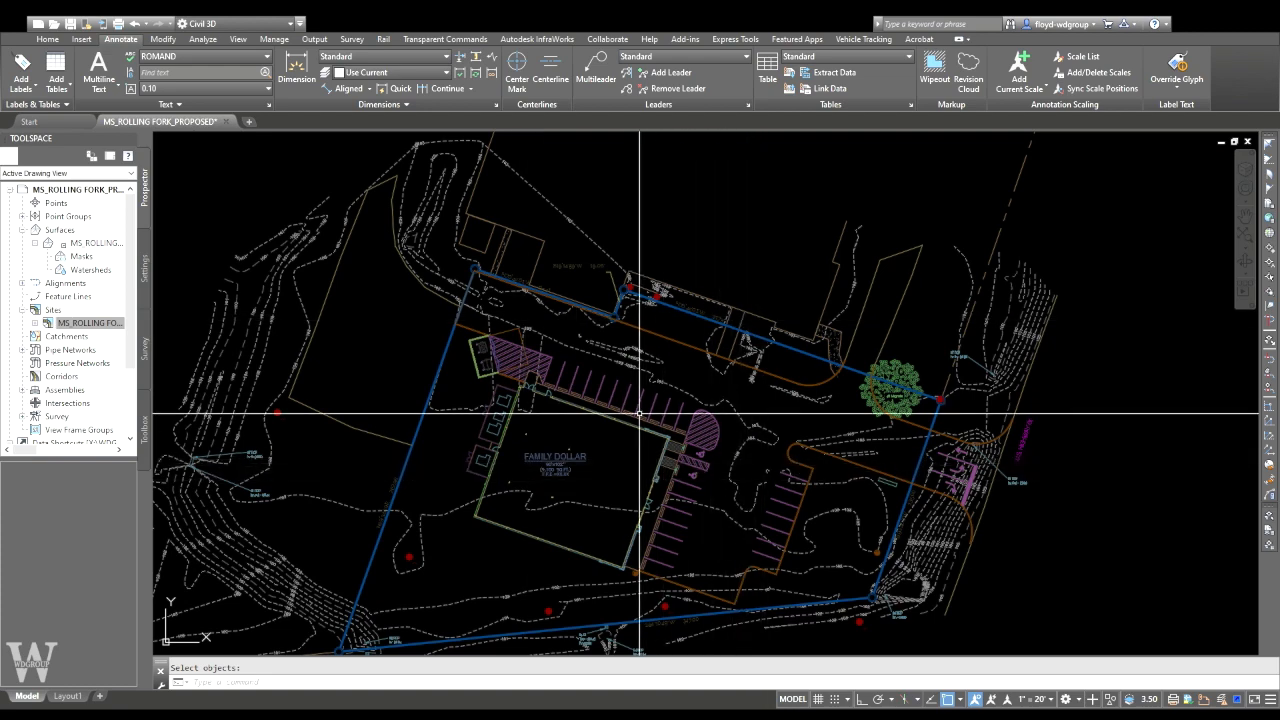
pyautogui.moveTo(644, 502)
pyautogui.mouseDown(button='middle')
pyautogui.moveTo(654, 441)
pyautogui.moveTo(554, 444)
pyautogui.mouseUp(button='middle')
pyautogui.scroll(2, 655, 454)
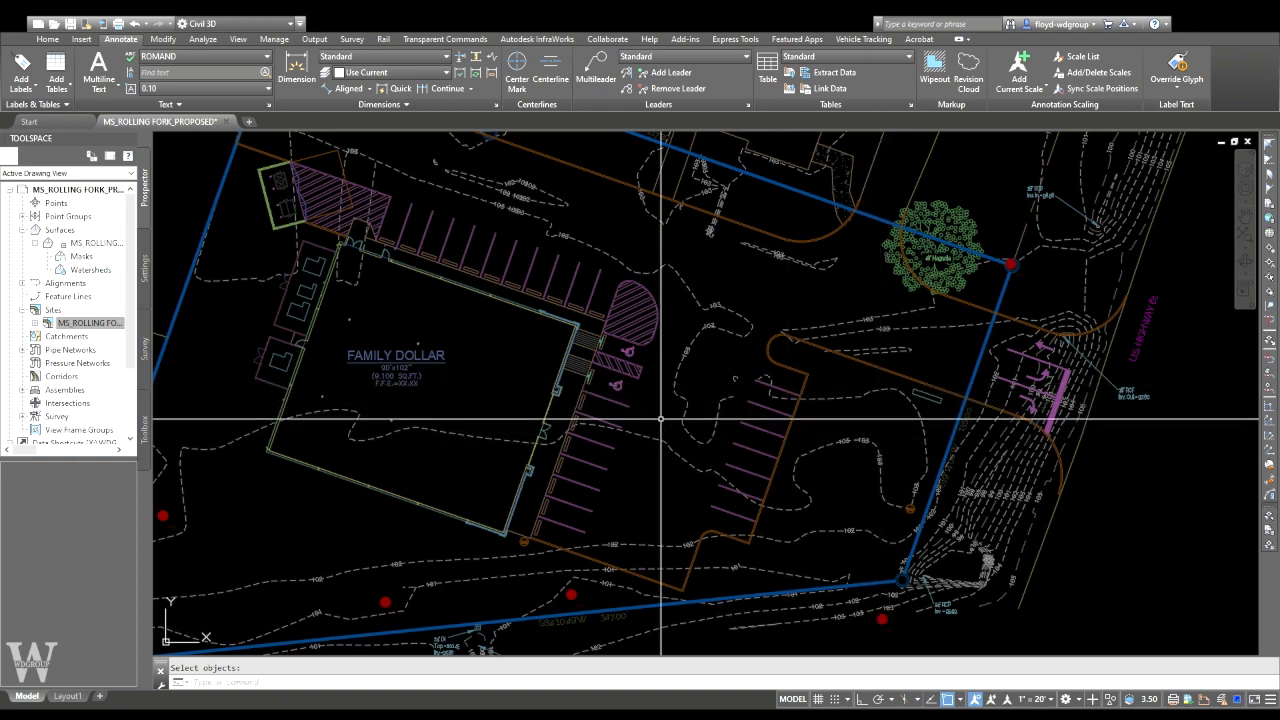
# - Examine the existing contours across the Family Dollar building footprint, its corners and the adjoining parking
pyautogui.moveTo(507, 433); pyautogui.dragTo(594, 438, button='middle')
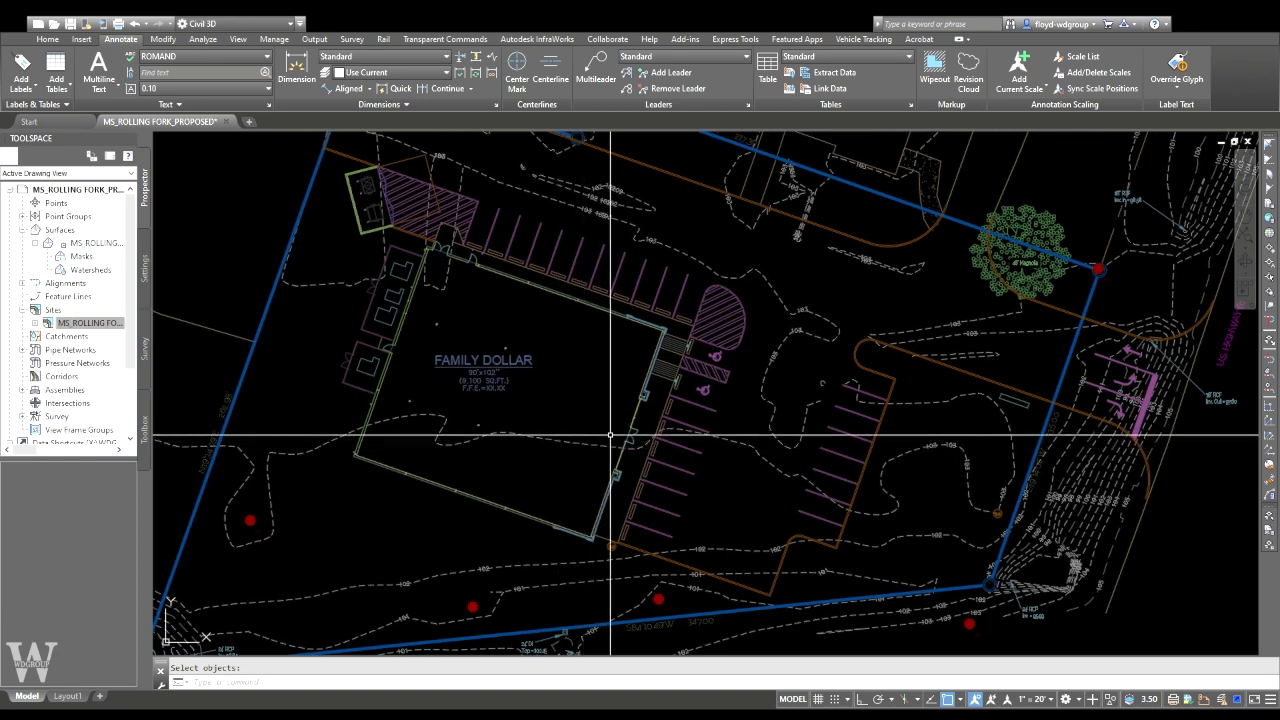
pyautogui.scroll(3, 595, 460)
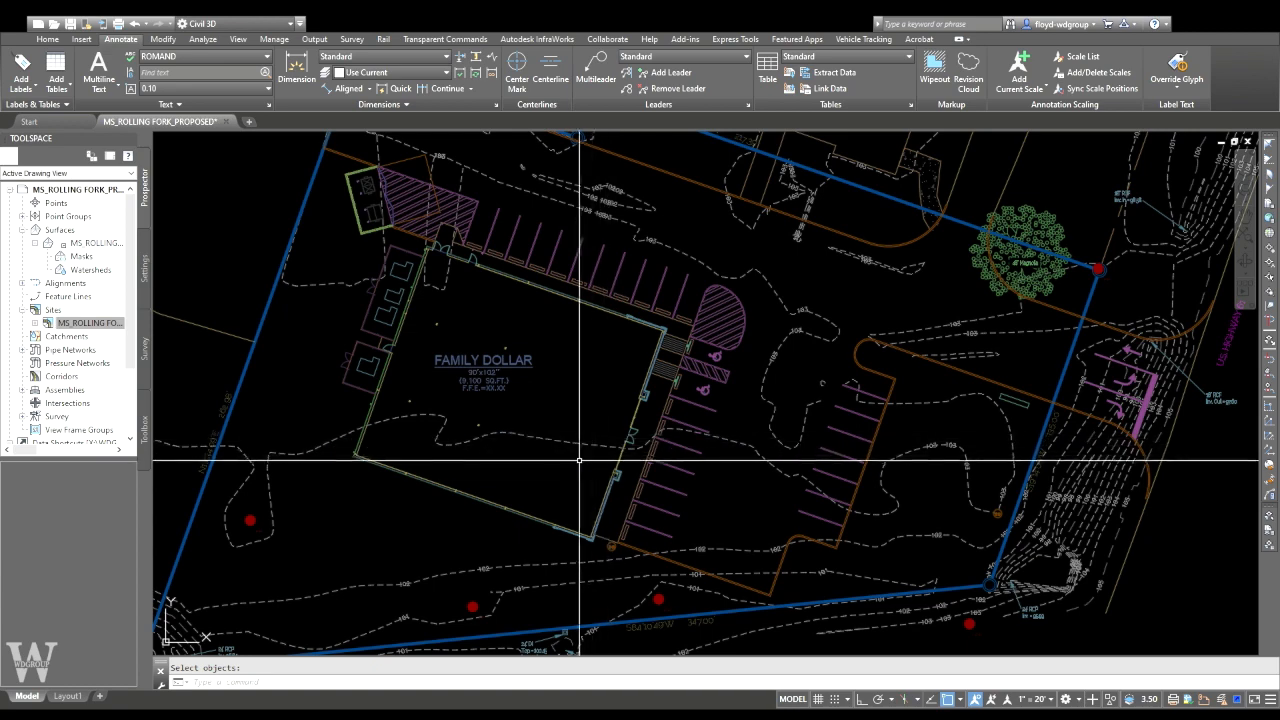
pyautogui.moveTo(589, 472)
pyautogui.mouseDown(button='middle')
pyautogui.moveTo(573, 516)
pyautogui.moveTo(617, 459)
pyautogui.mouseUp(button='middle')
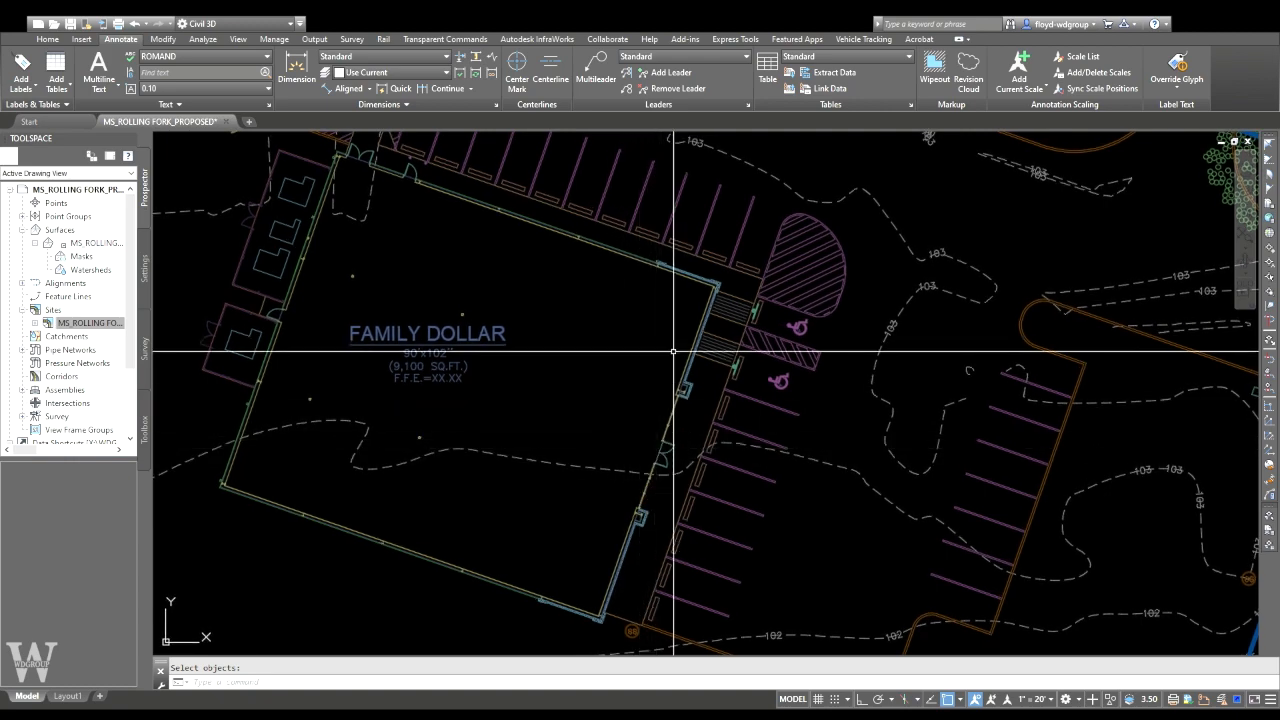
pyautogui.moveTo(542, 418); pyautogui.dragTo(560, 448, button='middle')
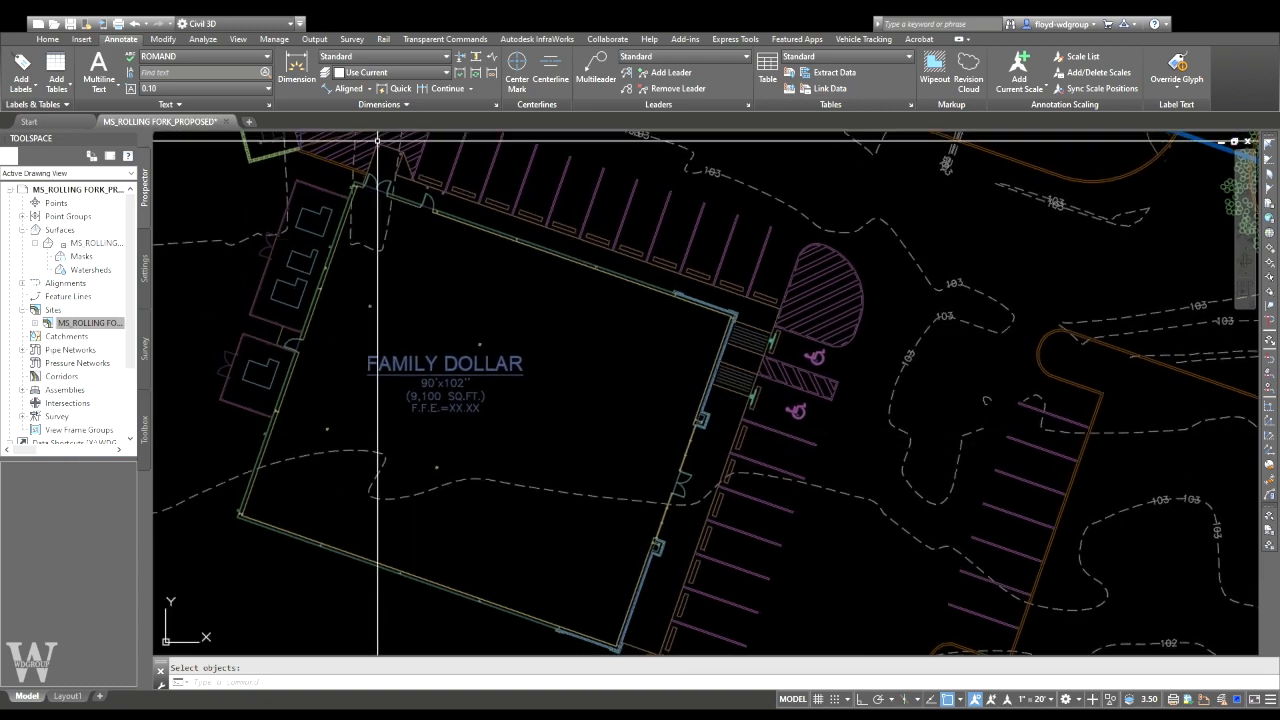
pyautogui.moveTo(673, 529); pyautogui.dragTo(696, 509, button='middle')
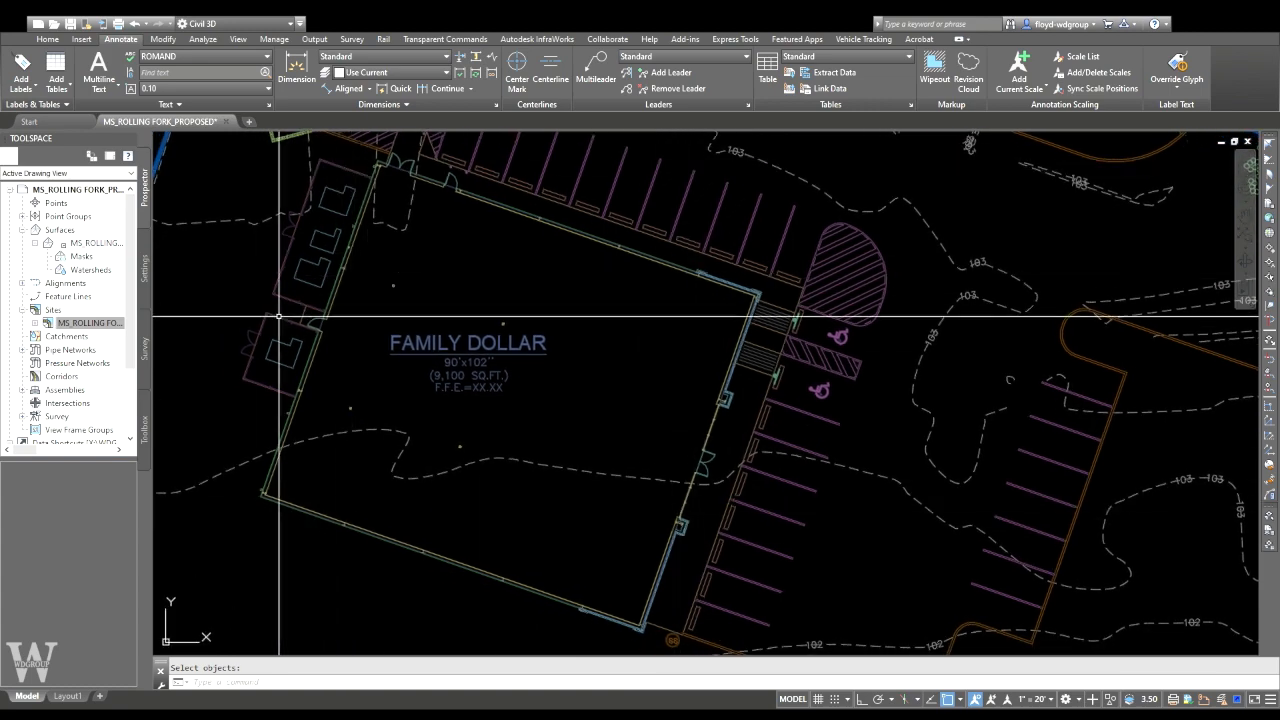
pyautogui.moveTo(413, 386)
pyautogui.mouseDown(button='middle')
pyautogui.moveTo(414, 414)
pyautogui.moveTo(415, 369)
pyautogui.mouseUp(button='middle')
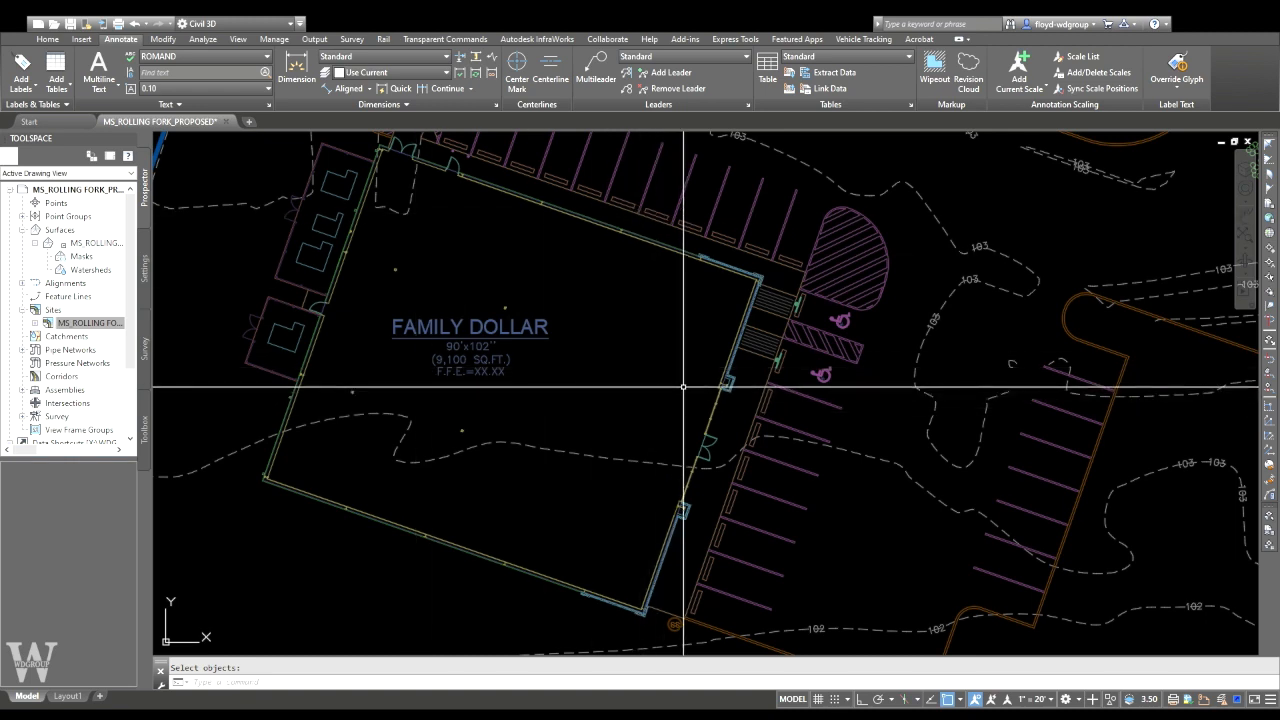
pyautogui.scroll(-2, 683, 386)
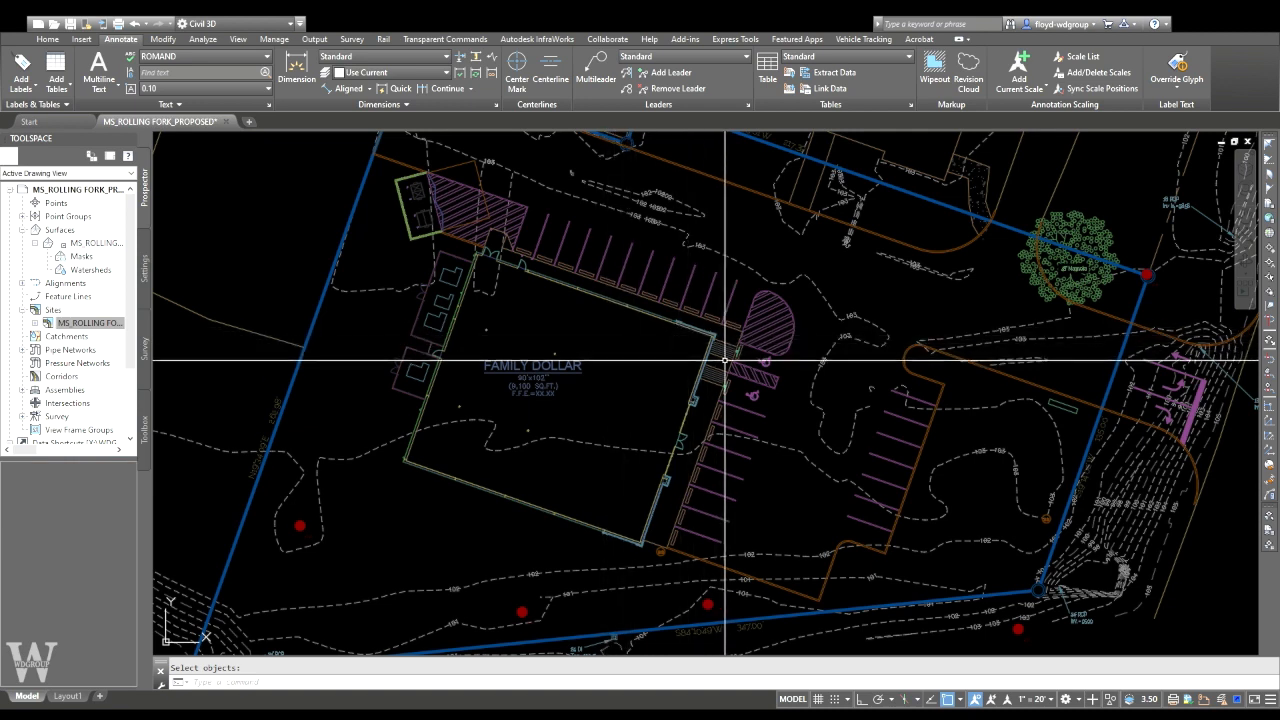
pyautogui.scroll(2, 720, 355)
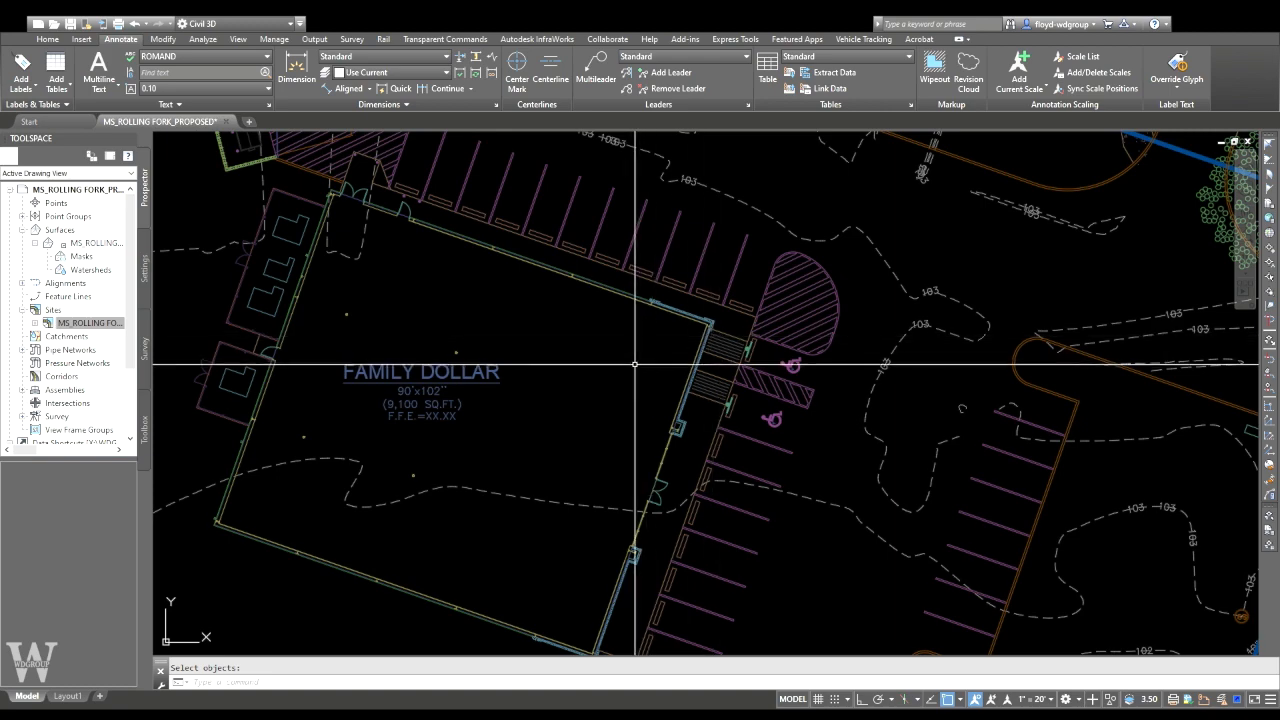
pyautogui.moveTo(680, 363); pyautogui.dragTo(736, 369, button='middle')
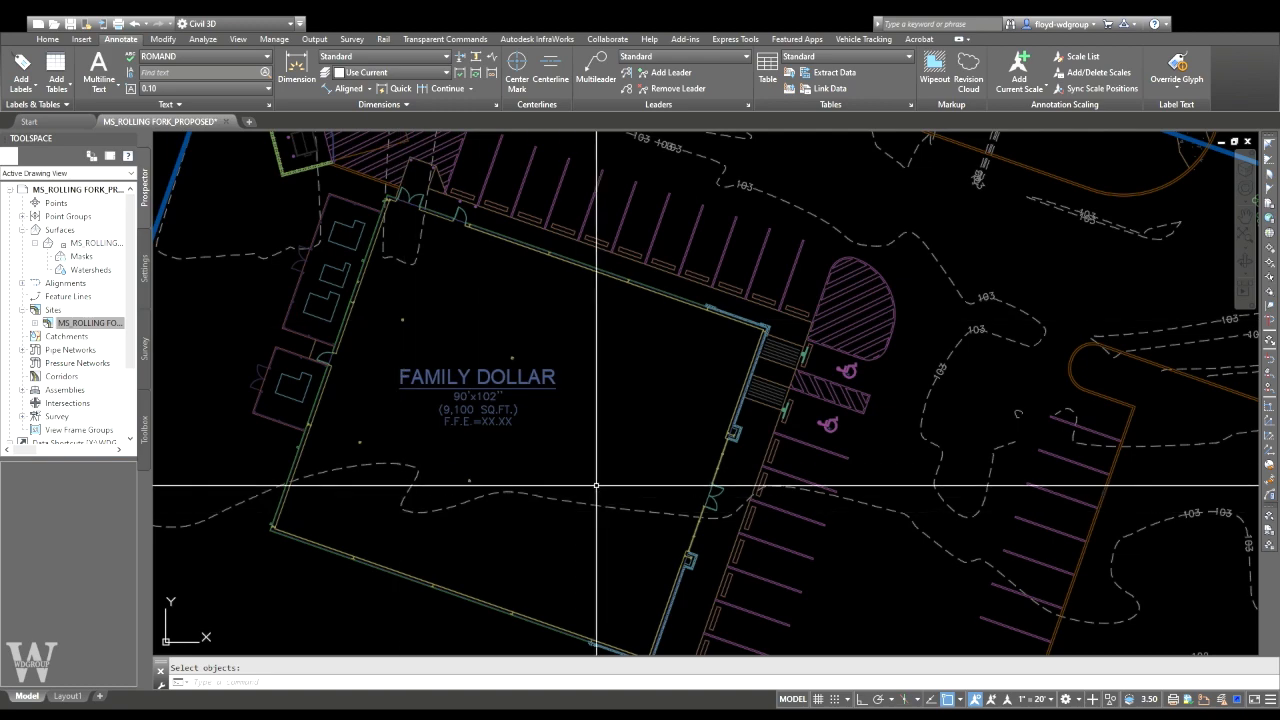
pyautogui.moveTo(599, 466); pyautogui.dragTo(603, 426, button='middle')
pyautogui.scroll(-2, 605, 428)
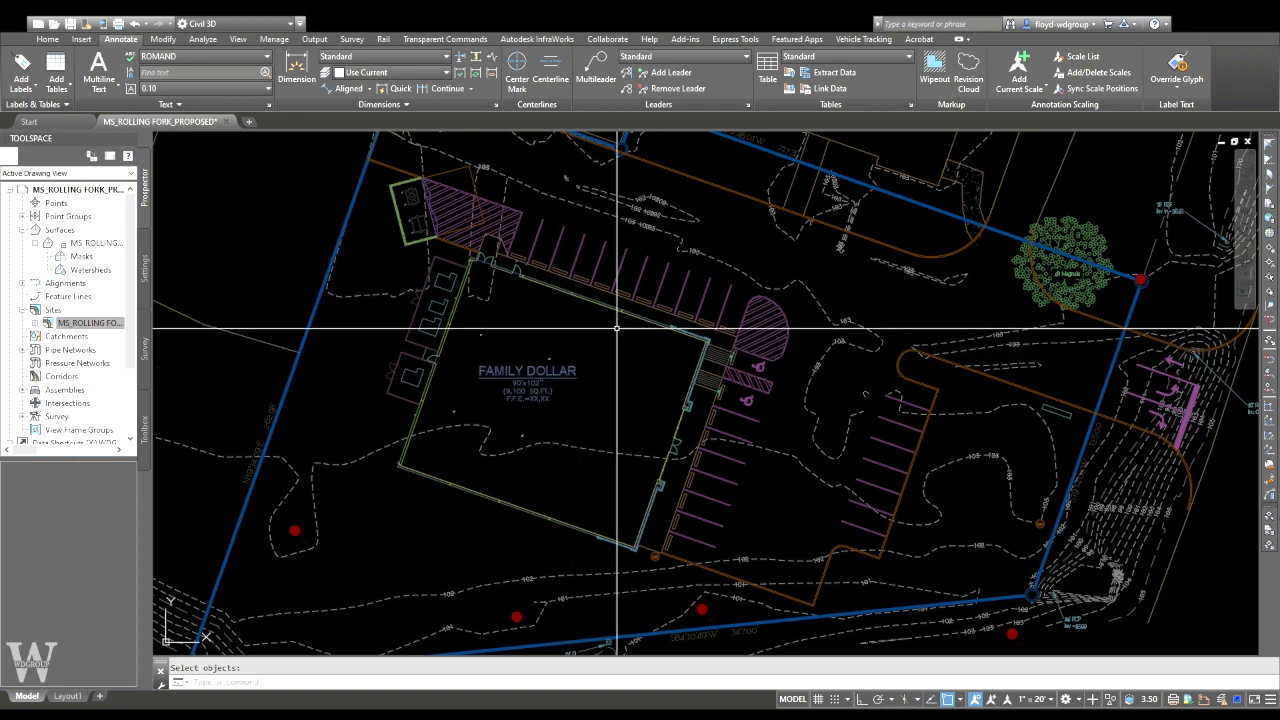
# - Sketch a closed L-shaped curb profile with an orthogonal polyline in the empty area inside the building outline
pyautogui.scroll(5, 653, 365)
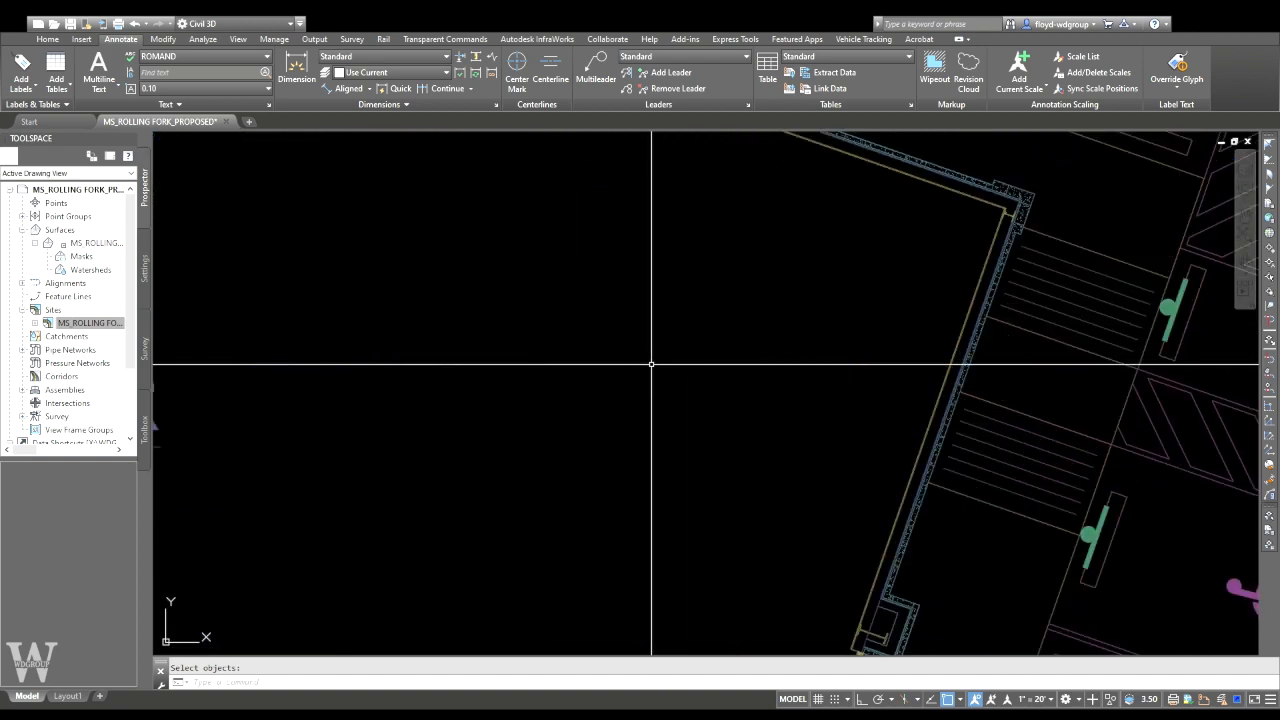
pyautogui.scroll(2, 651, 364)
pyautogui.moveTo(652, 364); pyautogui.dragTo(649, 450, button='middle')
pyautogui.write('pl')
pyautogui.press('Return')
pyautogui.click(574, 405)
pyautogui.press('F8')
pyautogui.click(641, 405)
pyautogui.click(641, 360)
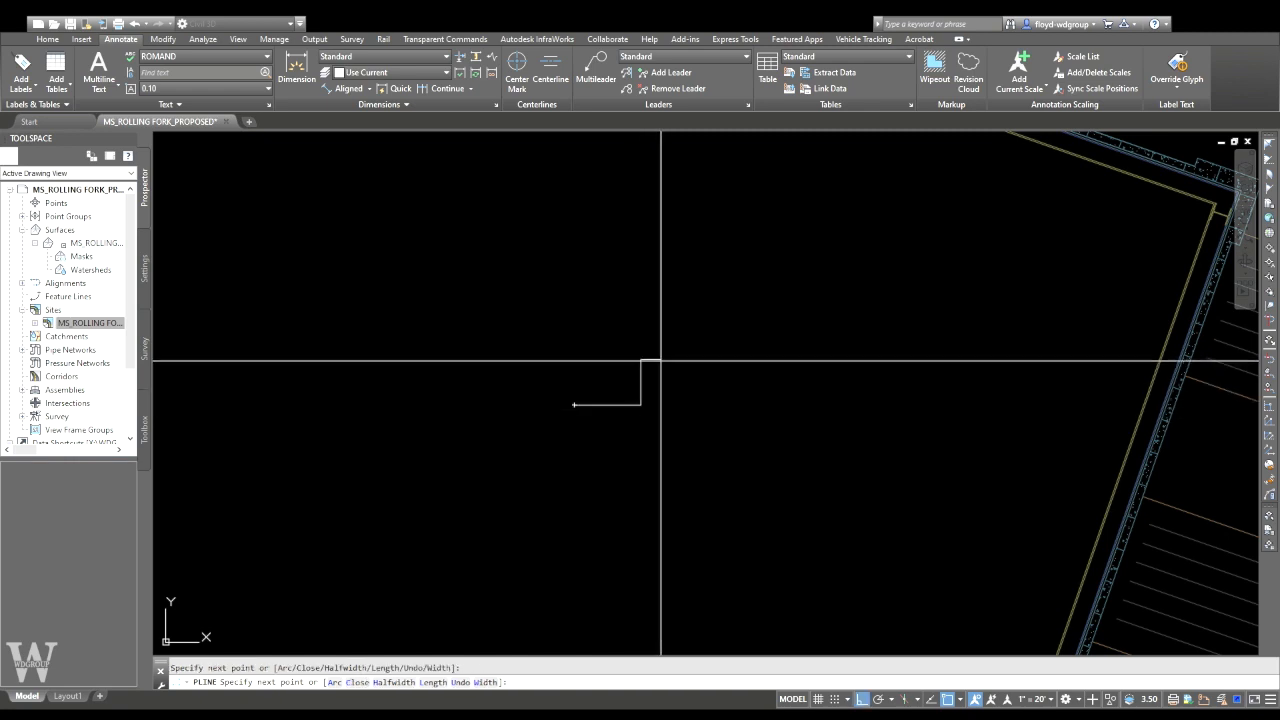
pyautogui.click(667, 360)
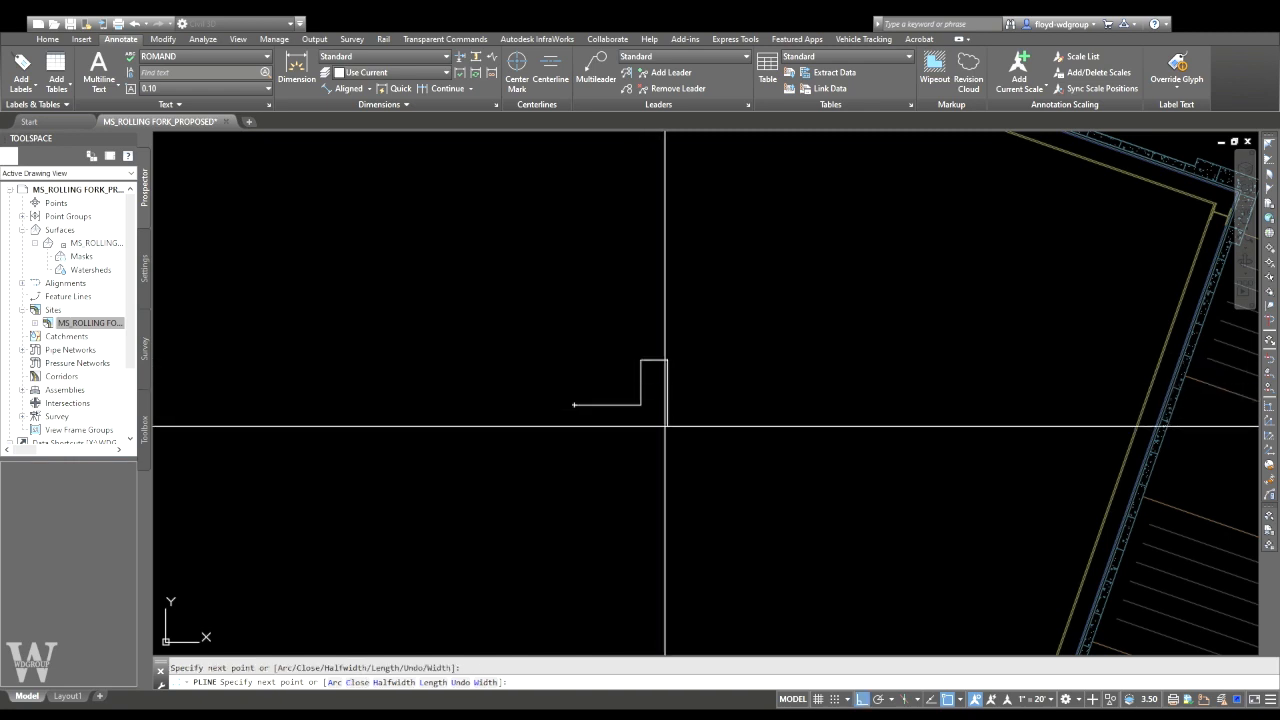
pyautogui.click(575, 426)
pyautogui.write('C')
pyautogui.press('Return')
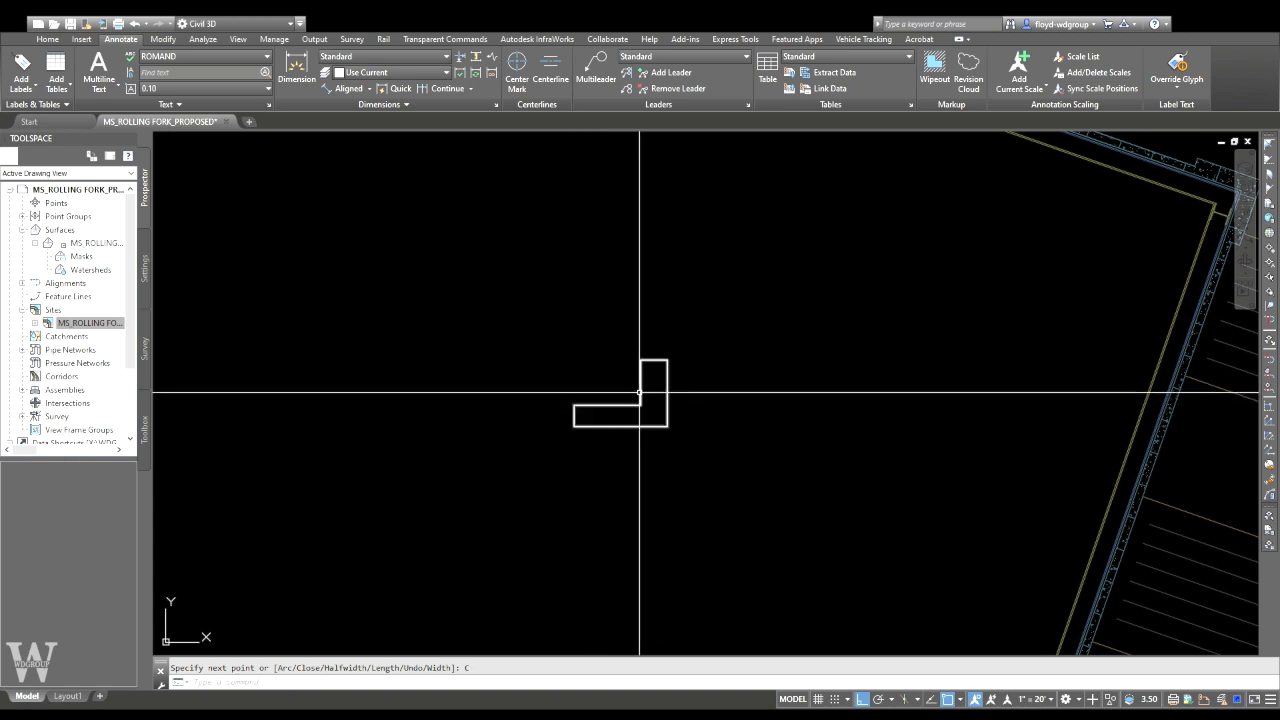
pyautogui.scroll(4, 645, 390)
pyautogui.moveTo(650, 387); pyautogui.dragTo(657, 434, button='middle')
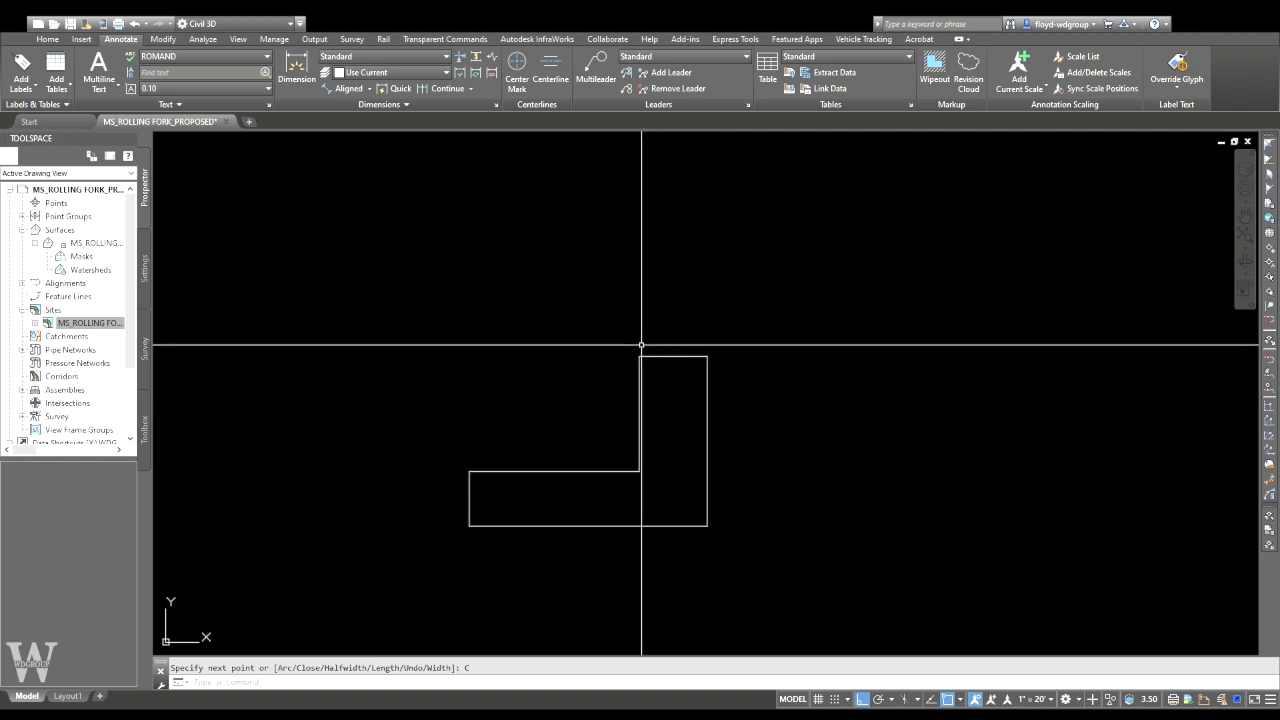
# - Stretch the upper inner corner of the curb profile horizontally by 0.1 to slope the curb face
pyautogui.scroll(5, 642, 367)
pyautogui.write('s')
pyautogui.press('Return')
pyautogui.click(651, 286)
pyautogui.click(577, 391)
pyautogui.press('Return')
pyautogui.click(535, 394)
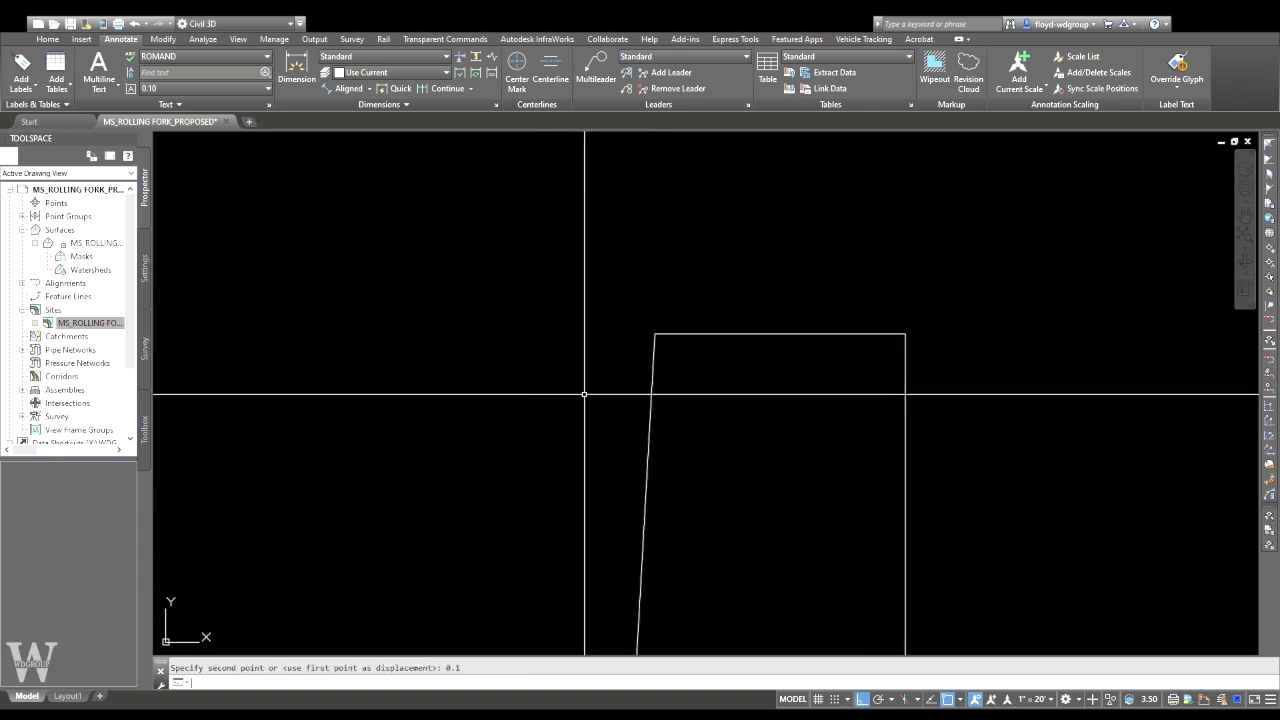
pyautogui.scroll(-4, 640, 362)
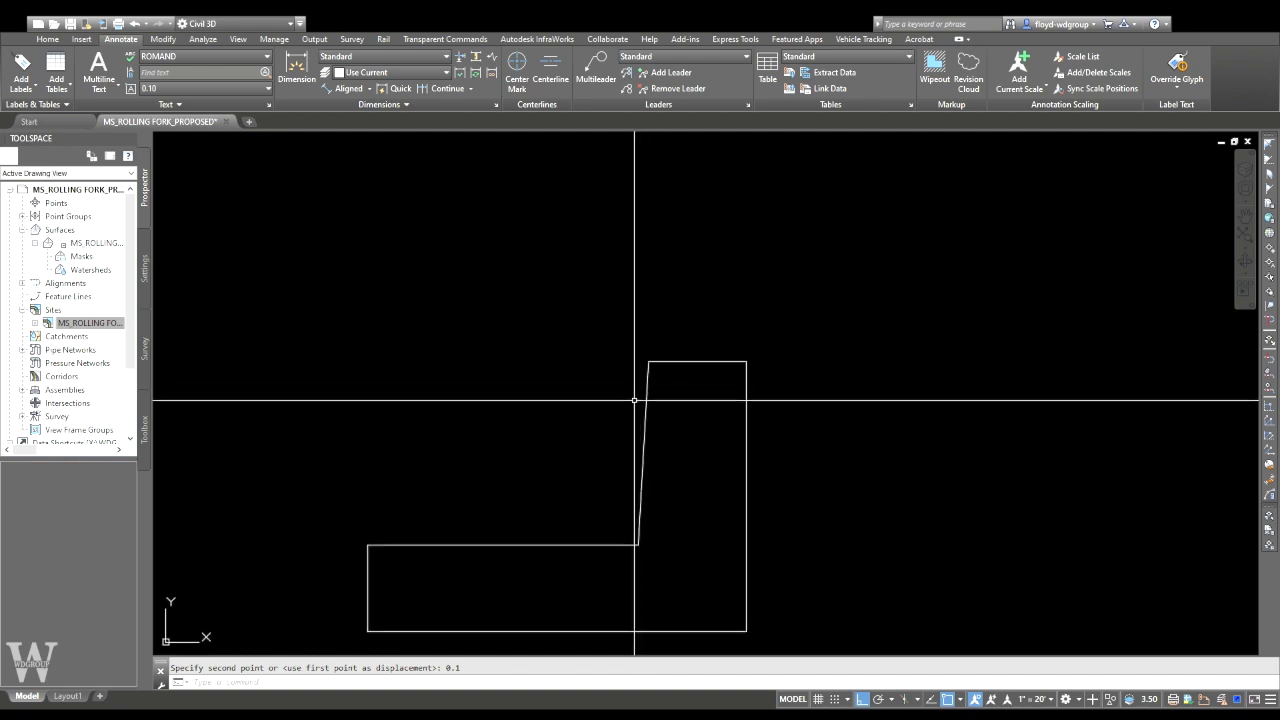
# - Draw a vertical reference line up from the base of the sloped curb face and remove it again
pyautogui.press('Return')
pyautogui.press('Return')
pyautogui.write('l')
pyautogui.press('Return')
pyautogui.click(638, 540)
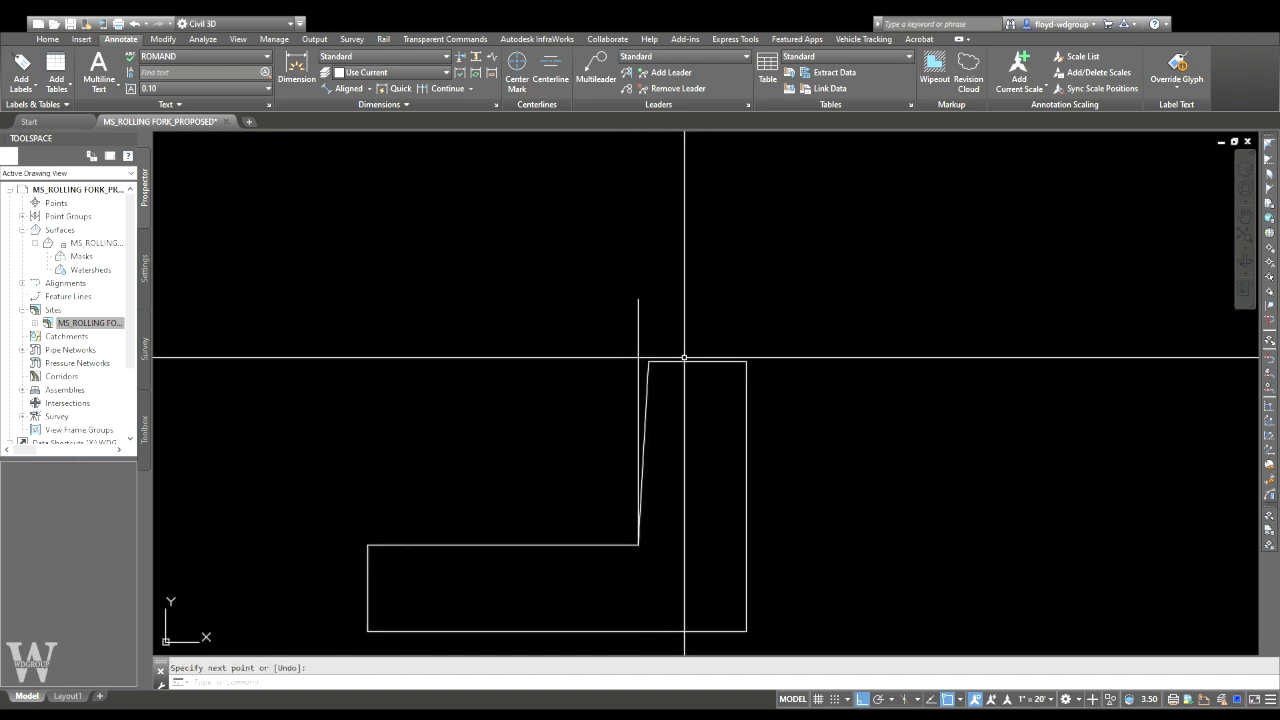
pyautogui.press('Escape')
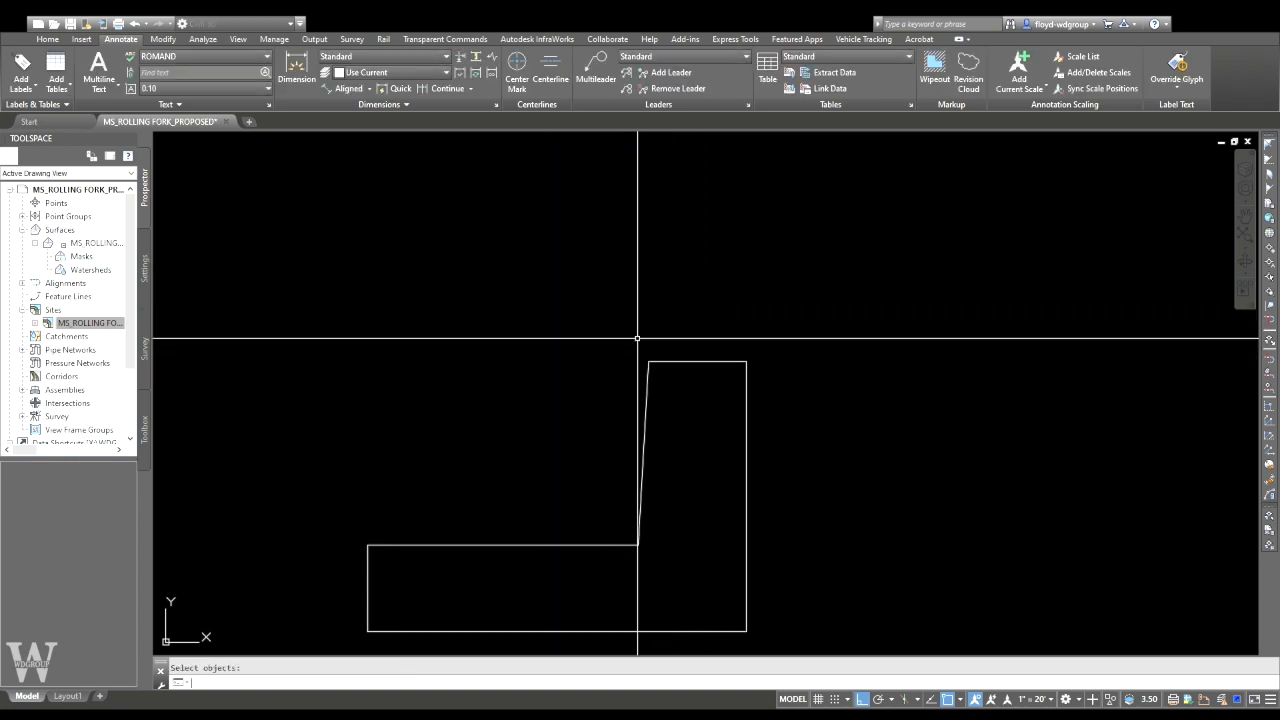
pyautogui.press('Escape')
pyautogui.press('Escape')
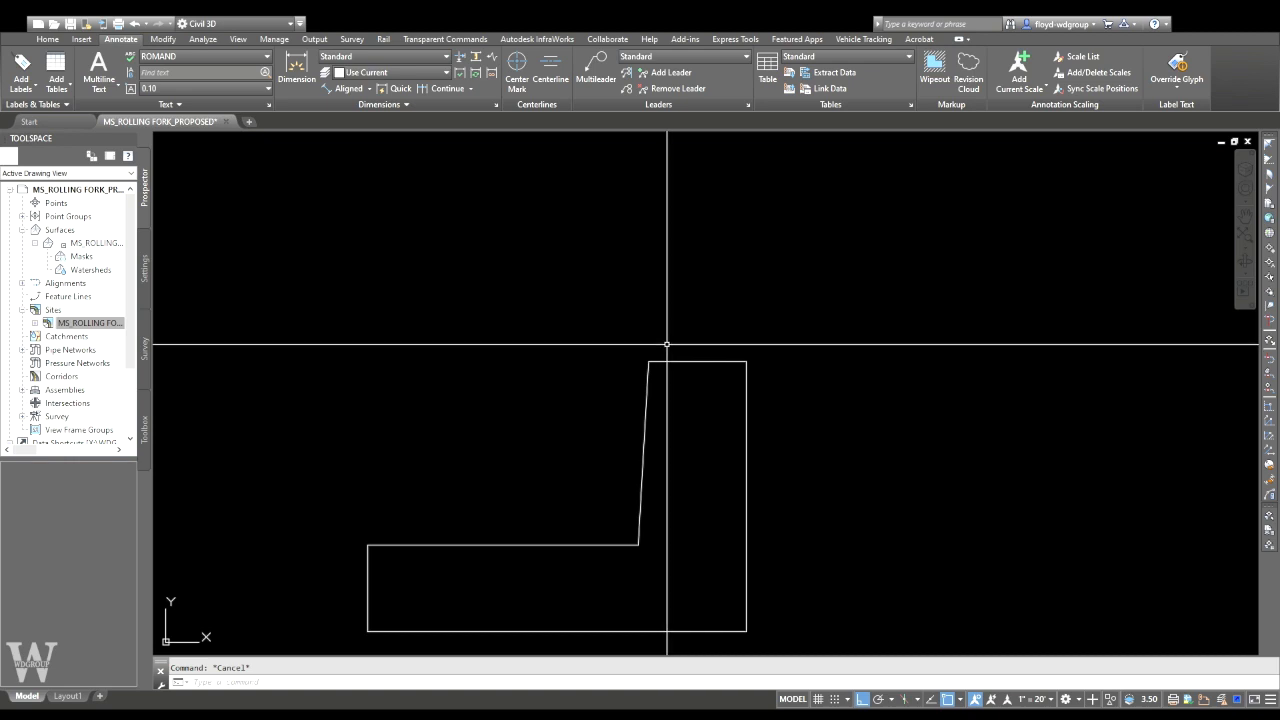
# - Erase the sketched curb profile from inside the building outline
pyautogui.write('e')
pyautogui.press('Return')
pyautogui.click(761, 304)
pyautogui.click(655, 402)
pyautogui.press('Return')
pyautogui.scroll(-8, 625, 409)
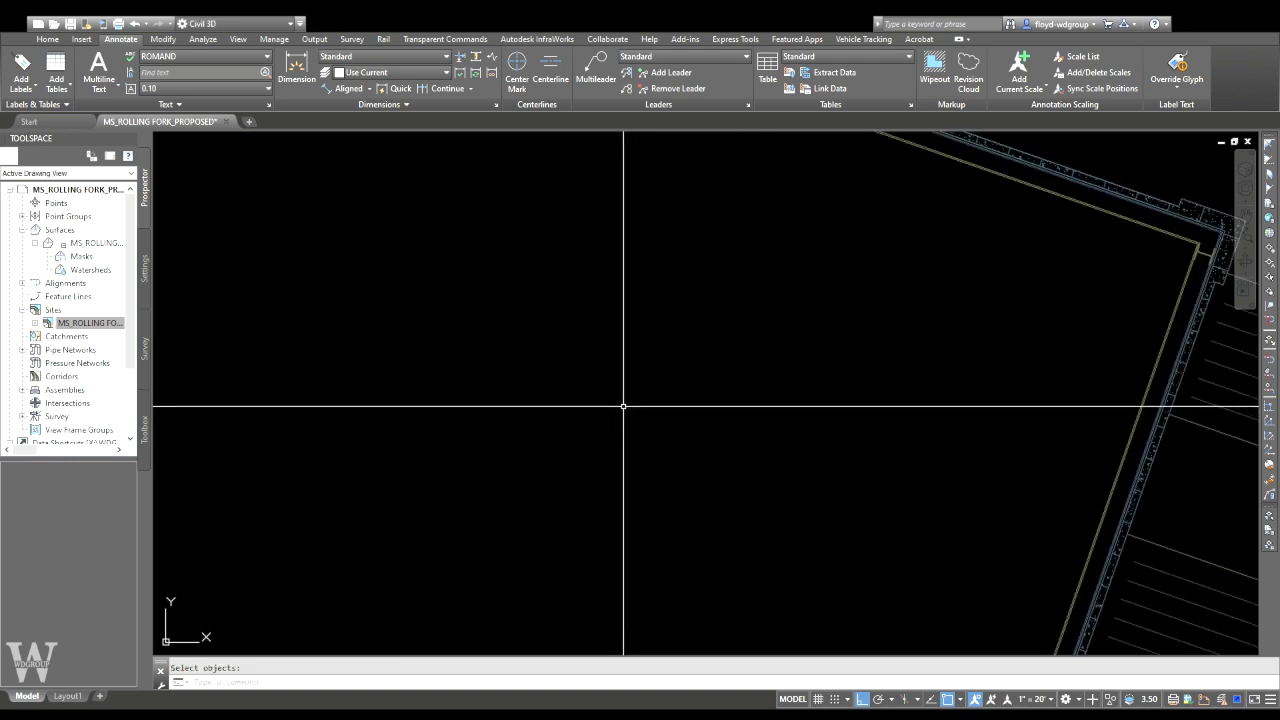
pyautogui.moveTo(653, 403); pyautogui.dragTo(594, 375, button='middle')
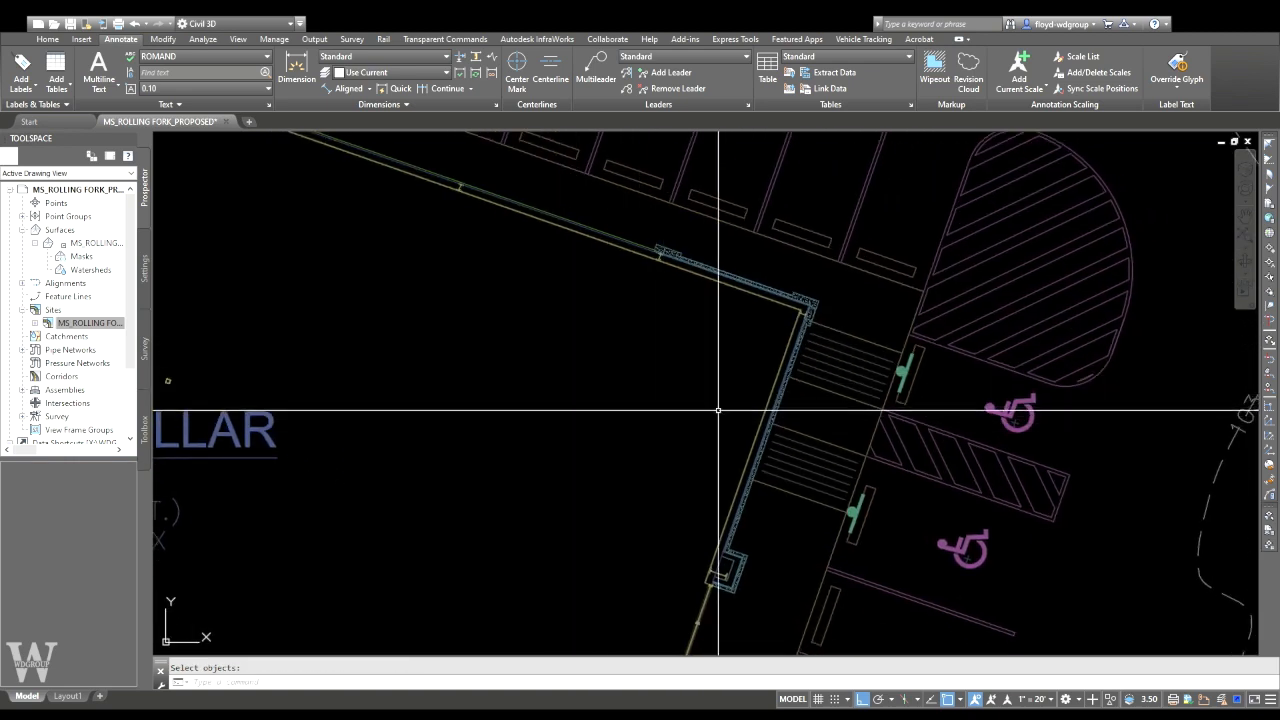
pyautogui.moveTo(782, 480); pyautogui.dragTo(805, 386, button='middle')
pyautogui.scroll(-2, 777, 427)
pyautogui.moveTo(778, 428); pyautogui.dragTo(786, 351, button='middle')
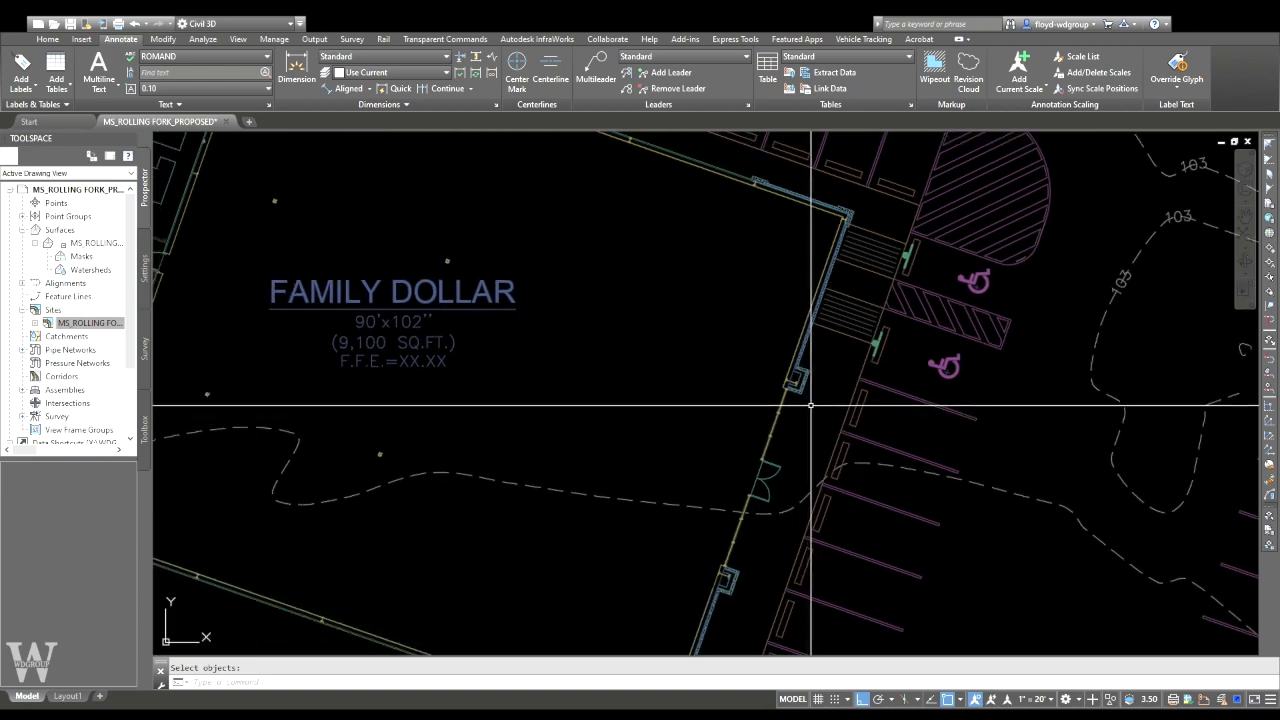
# - Start a polyline at the entrance pilaster and trace the exterior wall face around the front corner onto the side wall
pyautogui.scroll(2, 823, 349)
pyautogui.write('pl')
pyautogui.press('Return')
pyautogui.scroll(5, 806, 371)
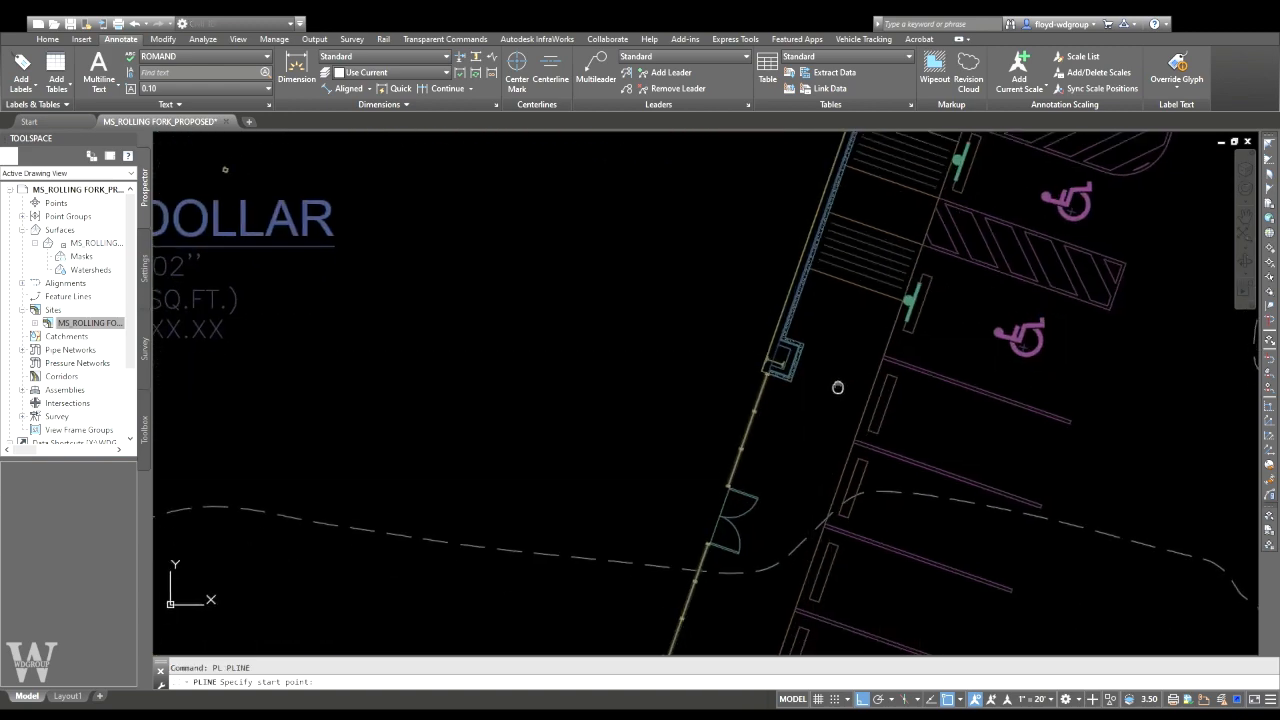
pyautogui.click(808, 353)
pyautogui.click(706, 318)
pyautogui.click(701, 329)
pyautogui.moveTo(476, 298); pyautogui.dragTo(1107, 495, button='middle')
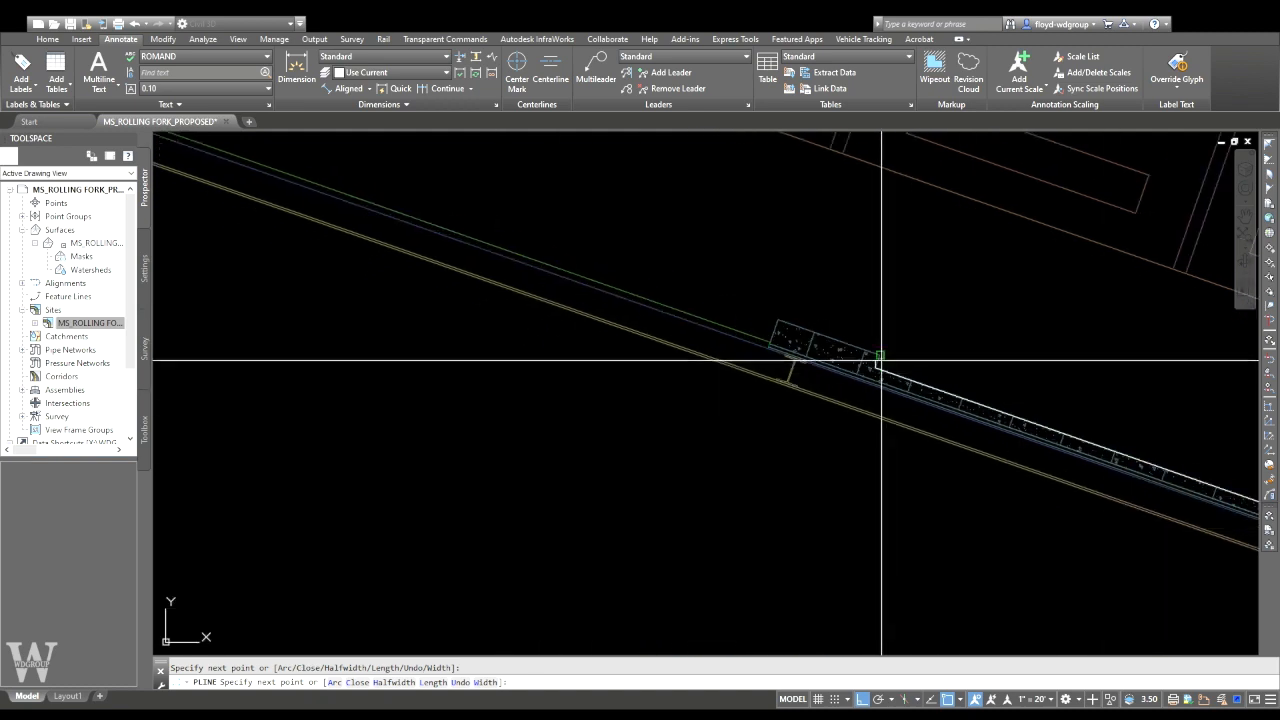
pyautogui.click(766, 342)
# - Continue the building polyline along the outer side wall face and across the single-door opening
pyautogui.moveTo(380, 214); pyautogui.dragTo(1000, 450, button='middle')
pyautogui.moveTo(668, 305); pyautogui.dragTo(1090, 450, button='middle')
pyautogui.moveTo(430, 258); pyautogui.dragTo(1190, 520, button='middle')
pyautogui.moveTo(780, 350); pyautogui.dragTo(1275, 530, button='middle')
pyautogui.moveTo(655, 302); pyautogui.dragTo(757, 331, button='middle')
pyautogui.scroll(4, 908, 399)
pyautogui.click(913, 395)
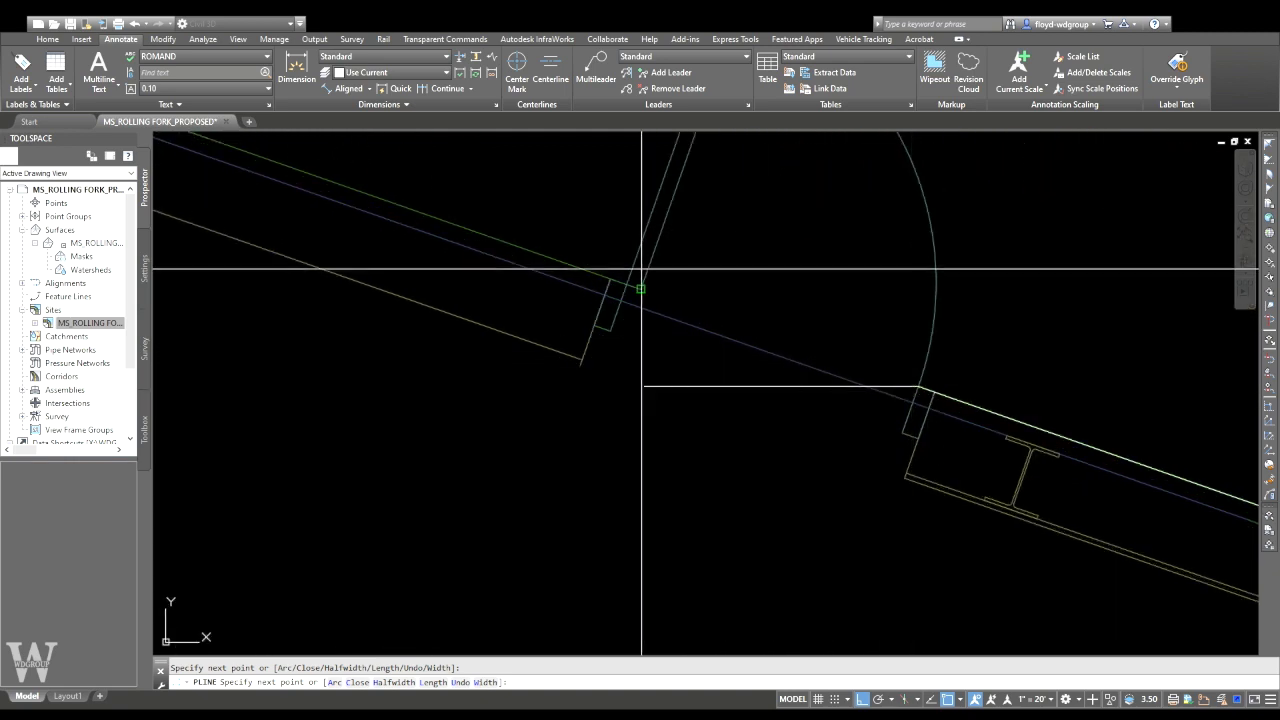
pyautogui.click(601, 271)
# - Extend the building polyline past the double-door opening to the rear building corner
pyautogui.moveTo(466, 231); pyautogui.dragTo(1040, 589, button='middle')
pyautogui.moveTo(370, 325); pyautogui.dragTo(754, 363, button='middle')
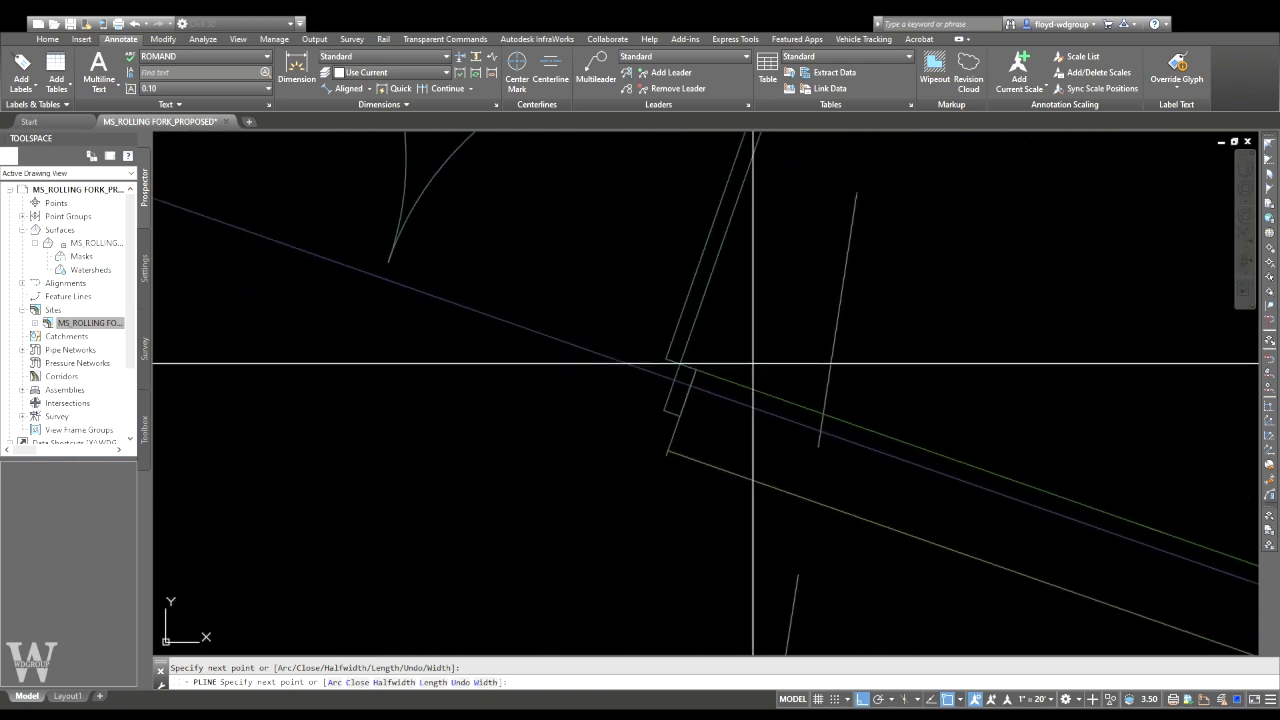
pyautogui.scroll(-4, 732, 362)
pyautogui.click(722, 362)
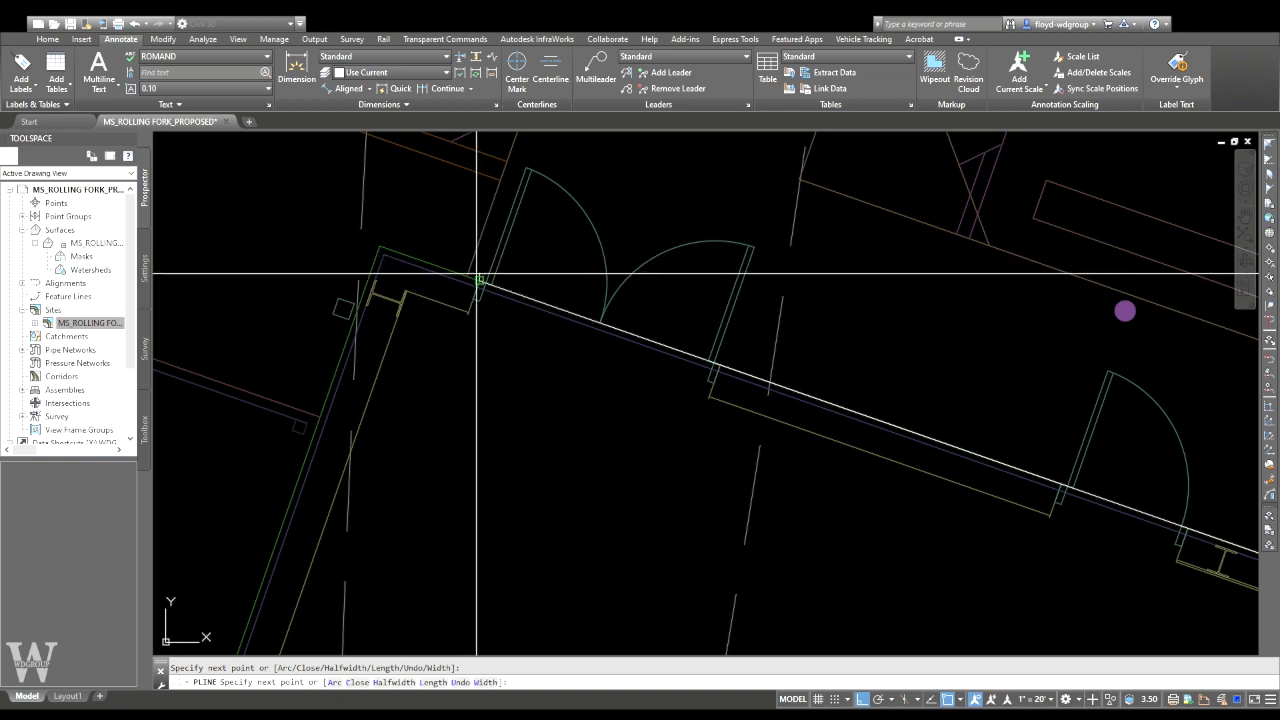
pyautogui.click(380, 246)
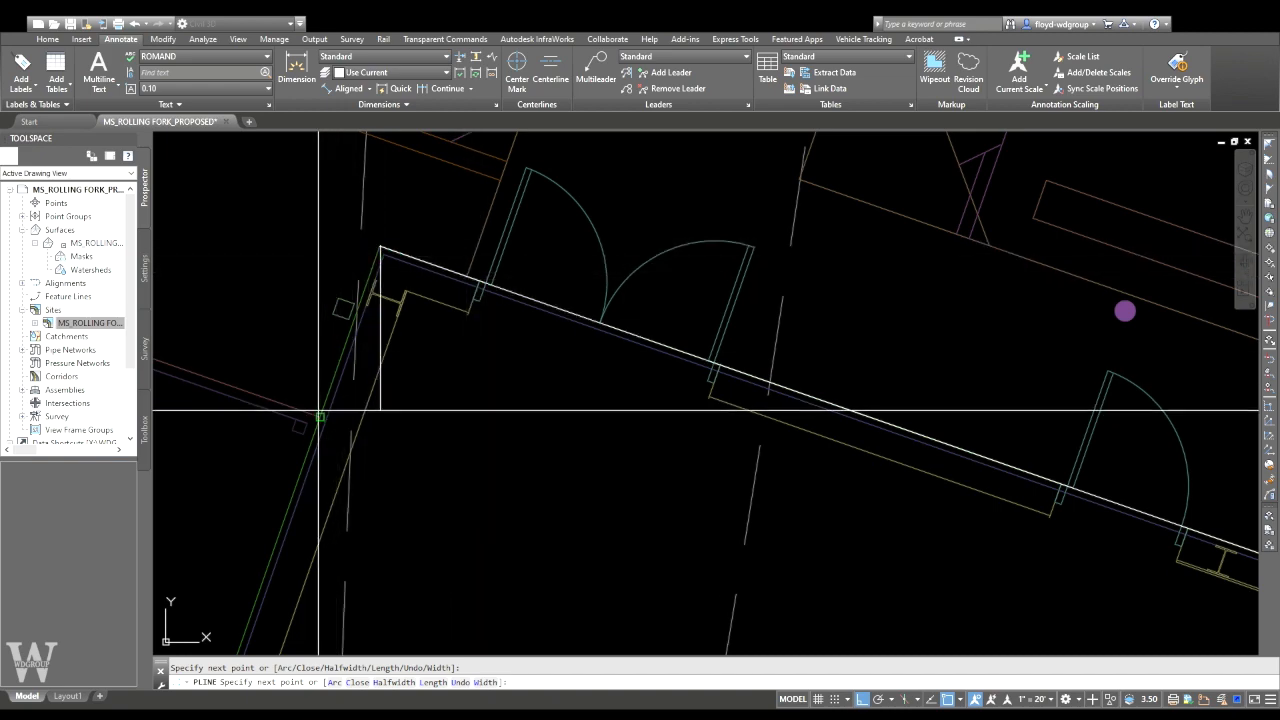
# - Trace the polyline along the outer face of the rear wall to the opposite rear building corner
pyautogui.scroll(-3, 344, 420)
pyautogui.moveTo(374, 489); pyautogui.dragTo(509, 240, button='middle')
pyautogui.scroll(4, 445, 388)
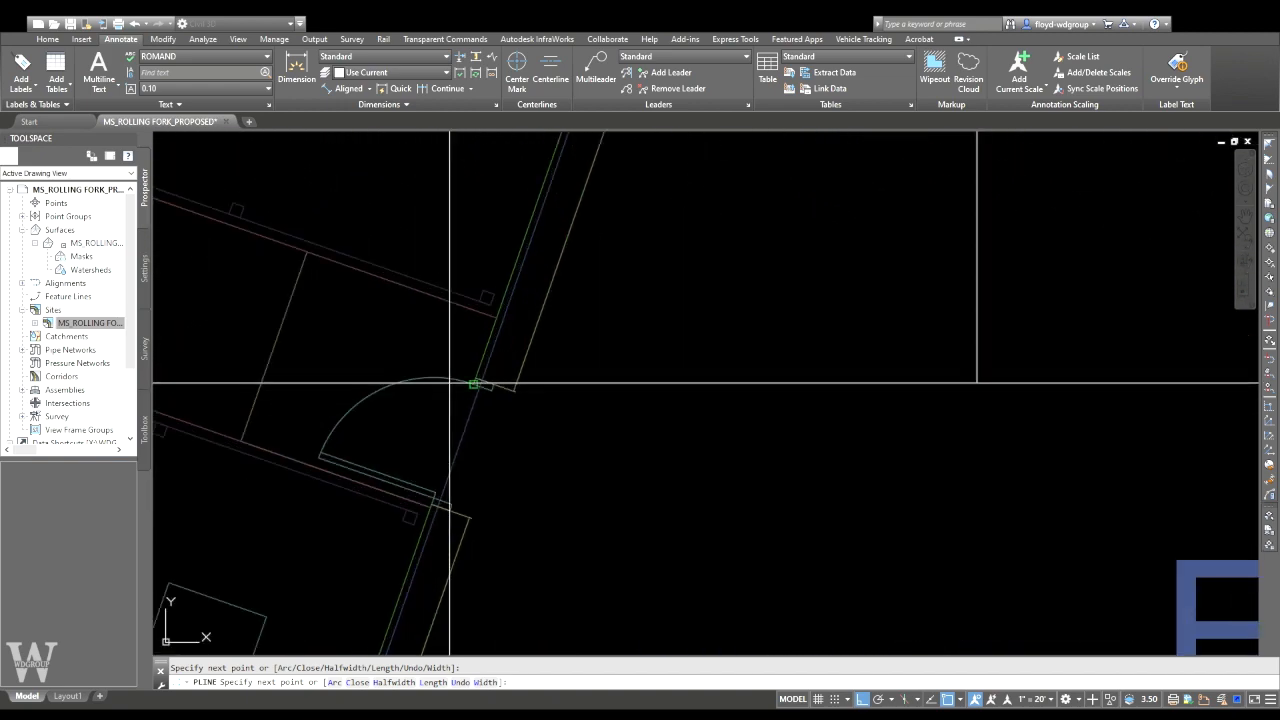
pyautogui.click(497, 316)
pyautogui.moveTo(436, 510); pyautogui.dragTo(541, 297, button='middle')
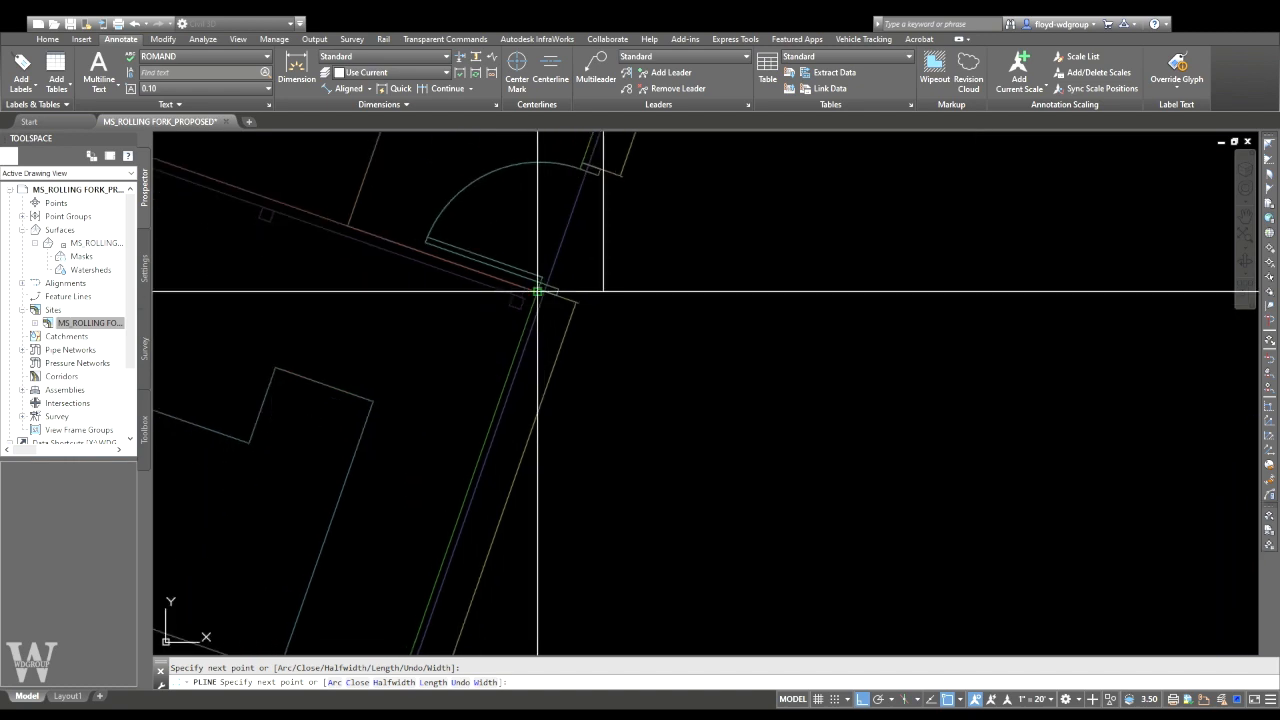
pyautogui.scroll(-3, 537, 291)
pyautogui.scroll(5, 540, 250)
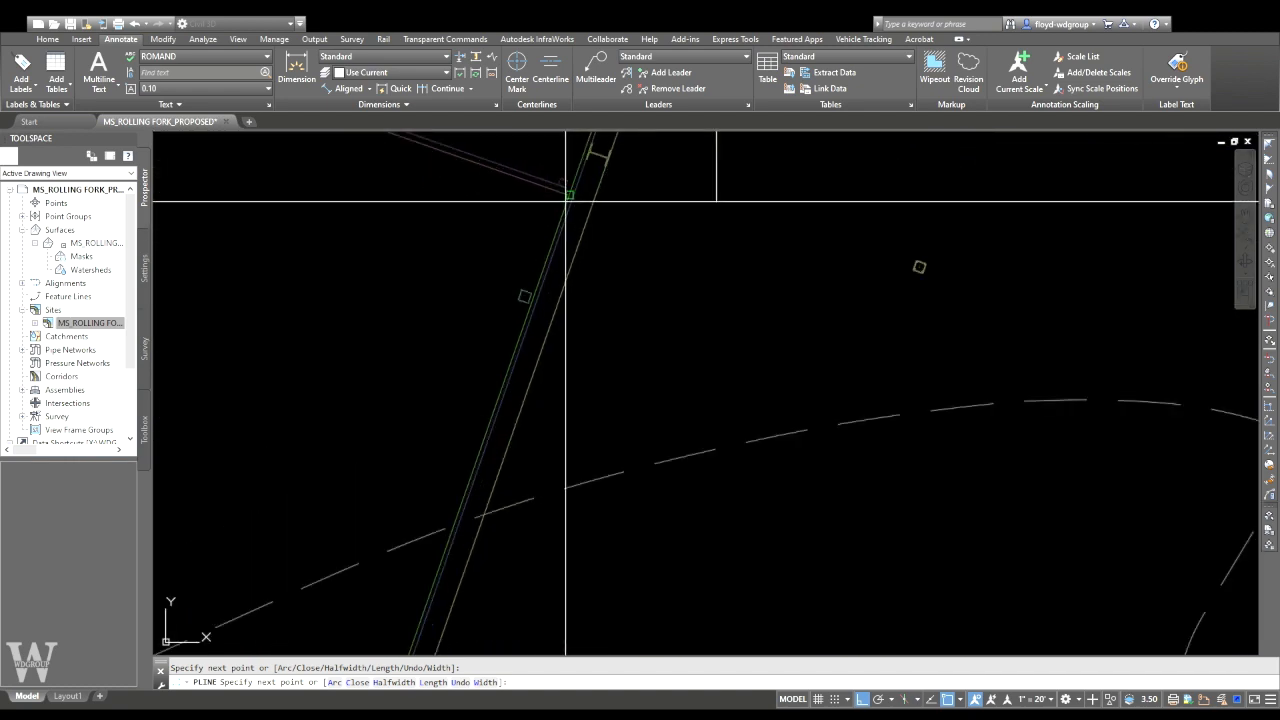
pyautogui.scroll(-3, 437, 337)
pyautogui.scroll(5, 440, 340)
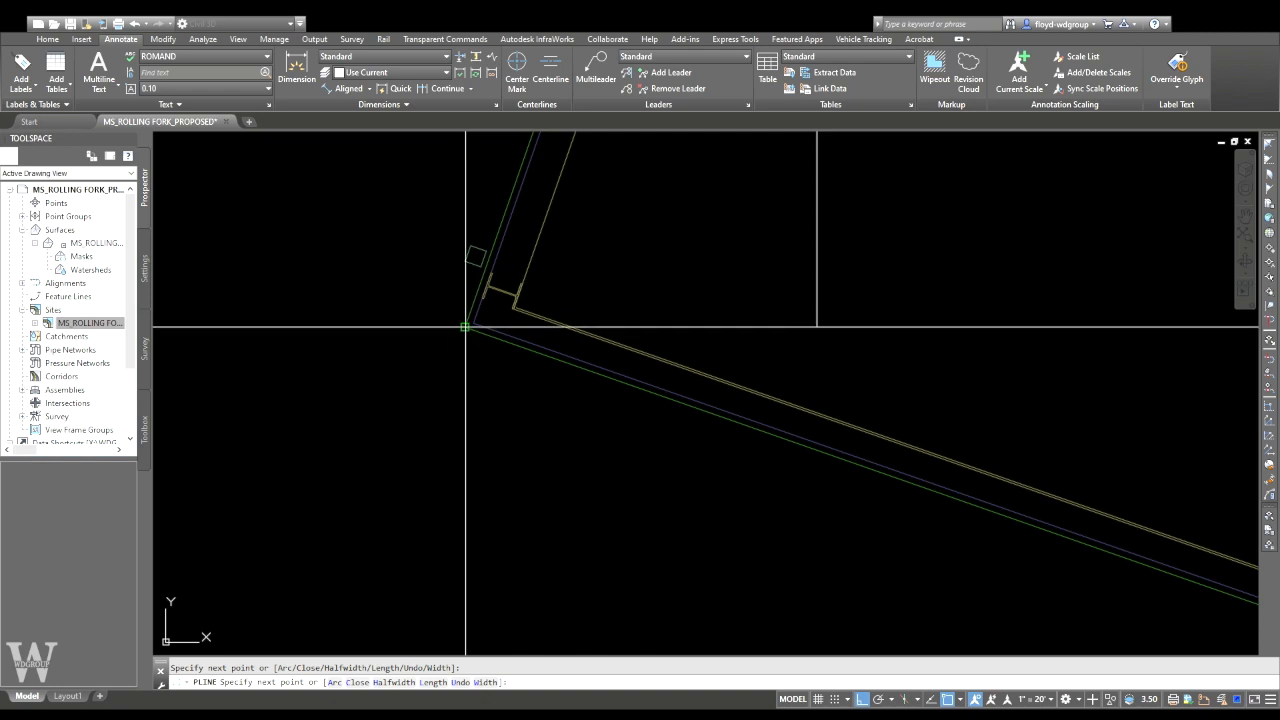
pyautogui.click(465, 327)
# - Trace the polyline along the opposite side wall to where the concrete facing begins and end it there
pyautogui.scroll(-5, 697, 403)
pyautogui.moveTo(1208, 574); pyautogui.dragTo(549, 386, button='middle')
pyautogui.moveTo(1011, 551); pyautogui.dragTo(583, 346, button='middle')
pyautogui.scroll(5, 446, 294)
pyautogui.scroll(3, 500, 343)
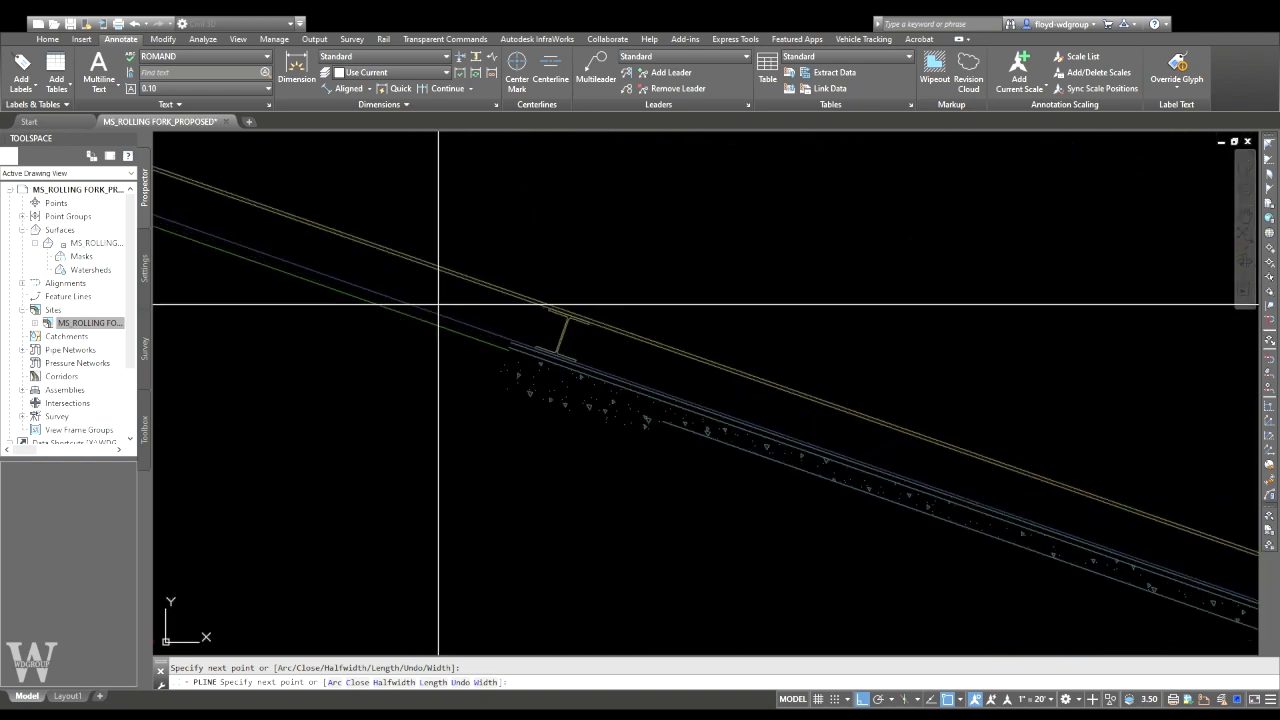
pyautogui.click(505, 345)
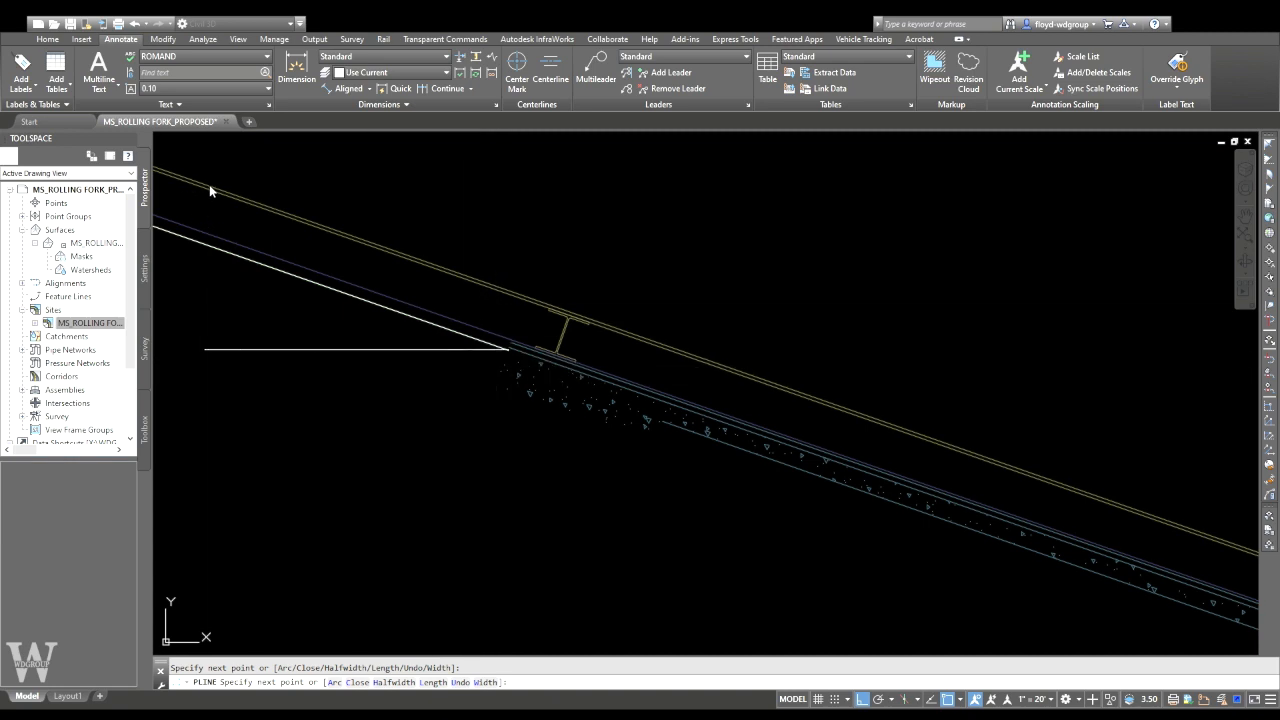
pyautogui.press('Escape')
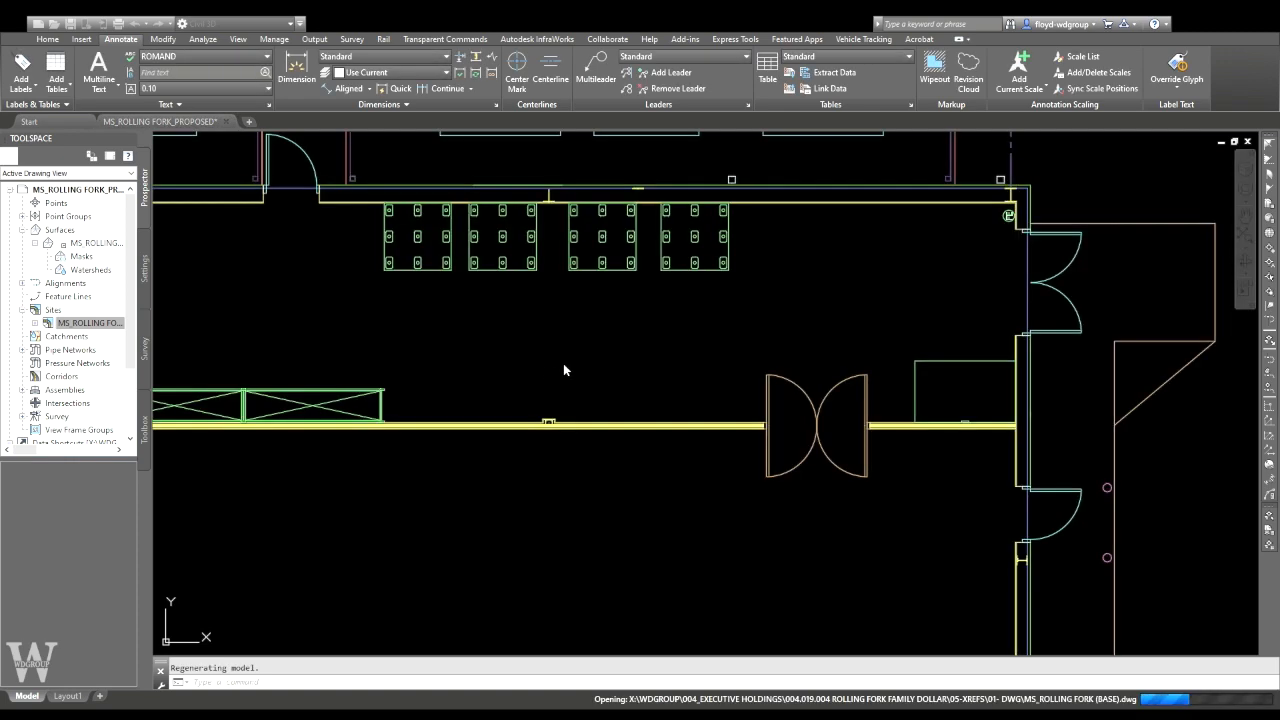
# - Examine the building's exterior wall layout in the MS_ROLLING FORK (BASE) drawing
pyautogui.scroll(-2, 569, 384)
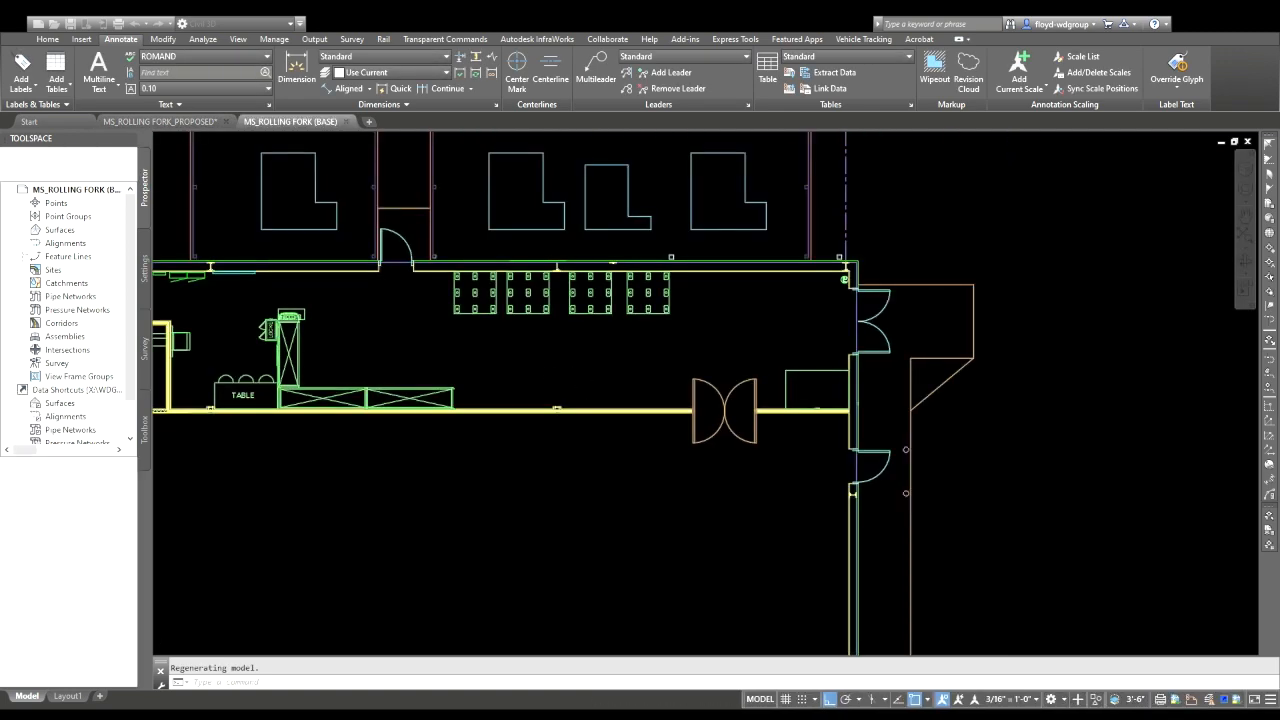
pyautogui.scroll(-4, 498, 412)
pyautogui.moveTo(371, 503); pyautogui.dragTo(561, 298, button='middle')
pyautogui.scroll(2, 463, 528)
pyautogui.scroll(6, 463, 526)
pyautogui.moveTo(497, 506); pyautogui.dragTo(588, 361, button='middle')
pyautogui.moveTo(519, 224); pyautogui.dragTo(500, 278, button='middle')
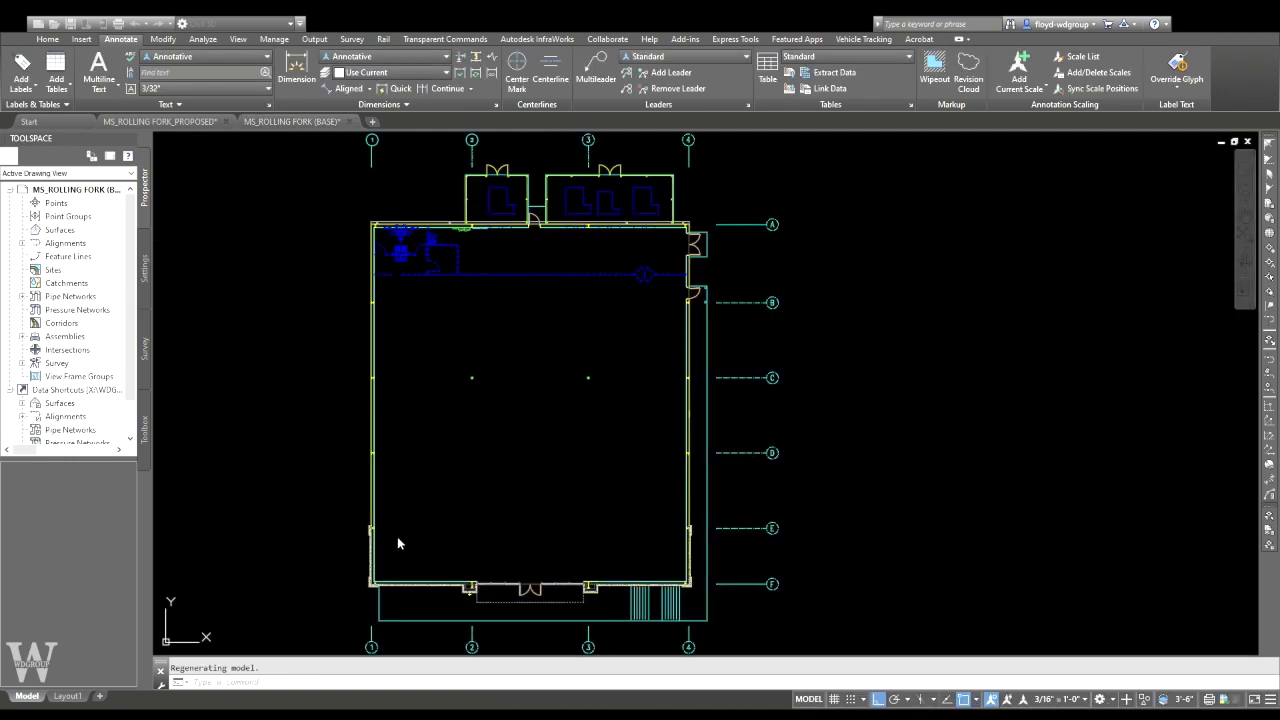
pyautogui.moveTo(397, 540); pyautogui.dragTo(506, 471, button='middle')
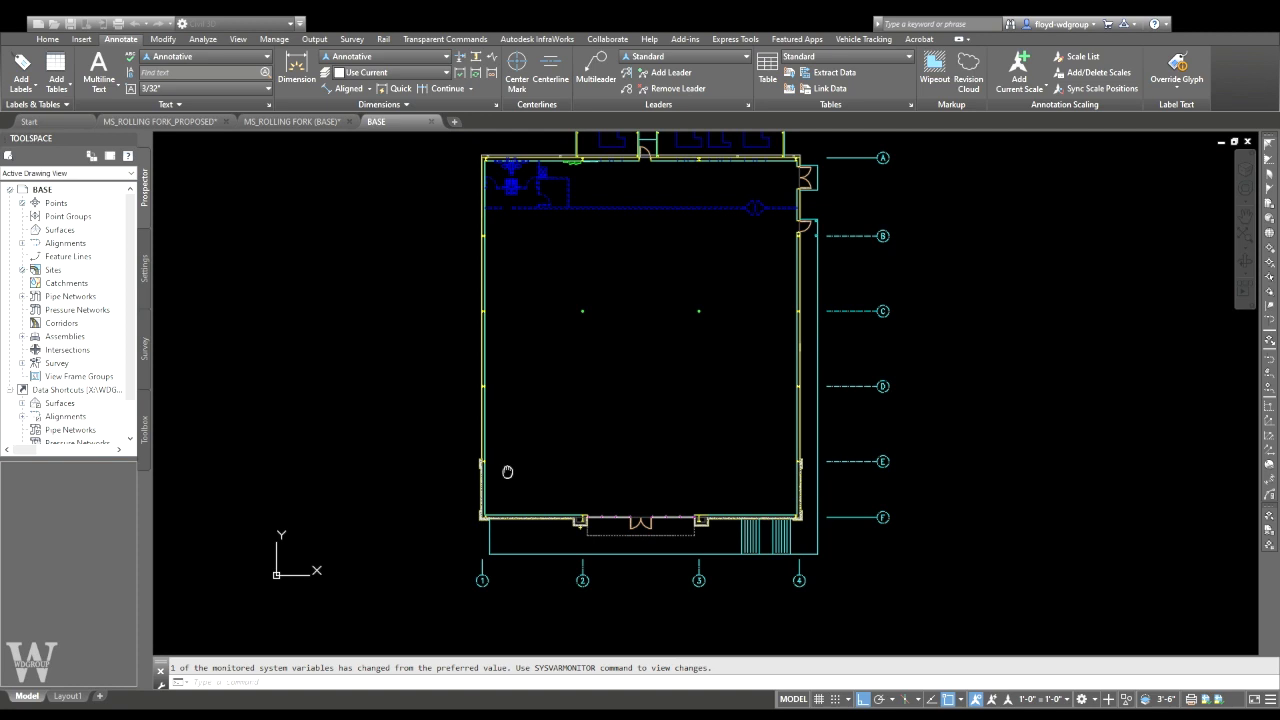
pyautogui.moveTo(507, 472); pyautogui.dragTo(534, 446, button='middle')
pyautogui.scroll(2, 648, 511)
pyautogui.click(591, 489)
pyautogui.press('Escape')
pyautogui.press('Escape')
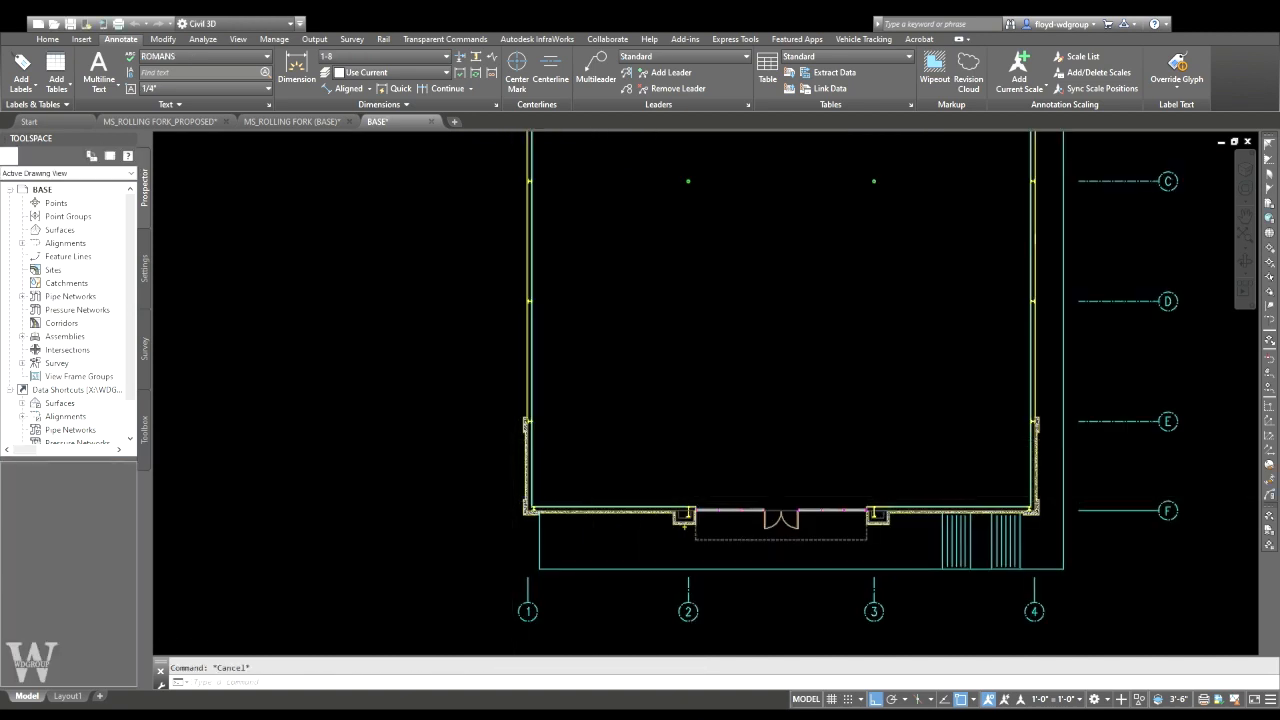
pyautogui.scroll(6, 527, 420)
pyautogui.scroll(3, 574, 303)
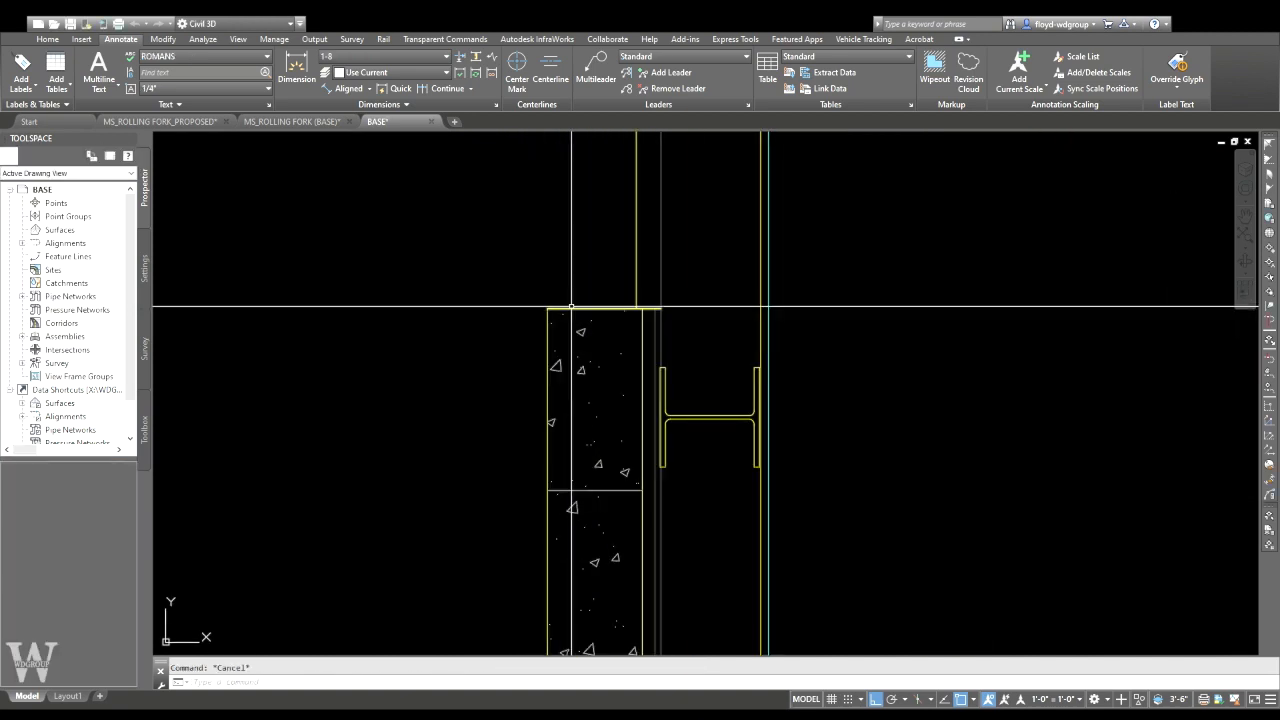
pyautogui.click(549, 311)
pyautogui.moveTo(545, 405); pyautogui.dragTo(545, 222, button='middle')
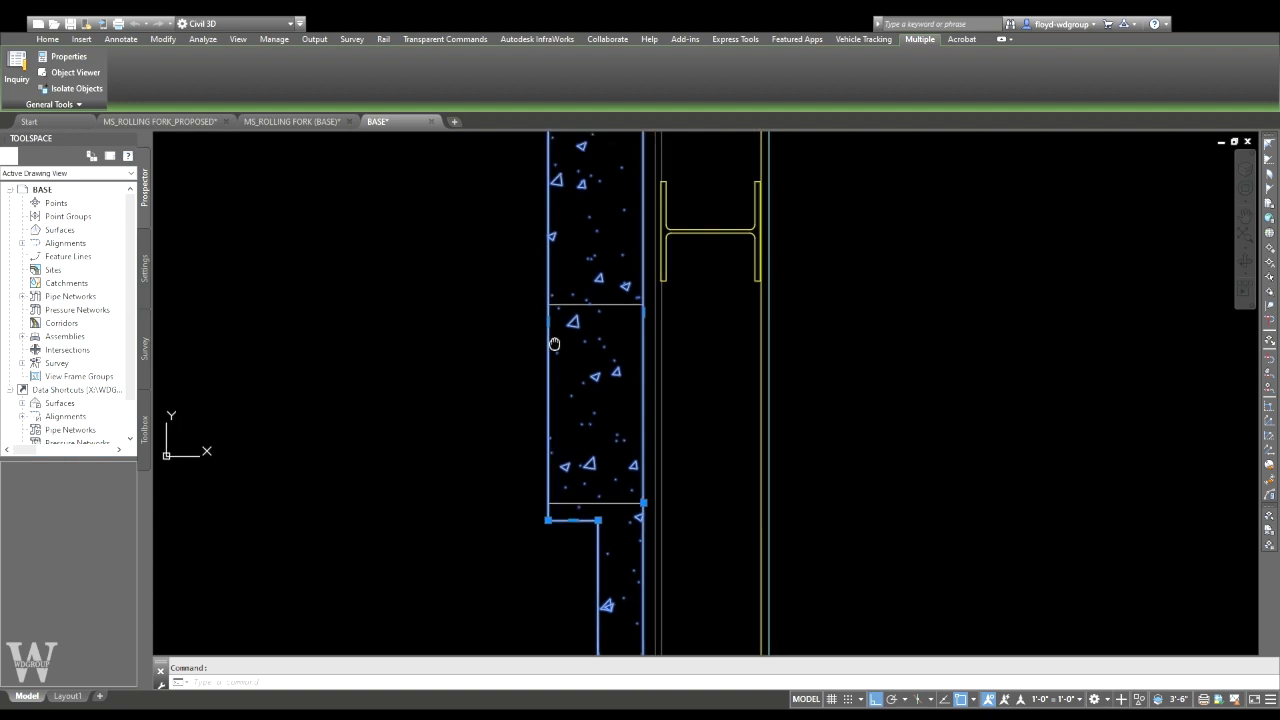
pyautogui.click(554, 374)
pyautogui.press('Escape')
# - Copy the outline lines of the side wall's thicker concrete end in the BASE drawing, with the outer building corner as base point
pyautogui.click(556, 518)
pyautogui.moveTo(584, 397); pyautogui.dragTo(578, 612, button='middle')
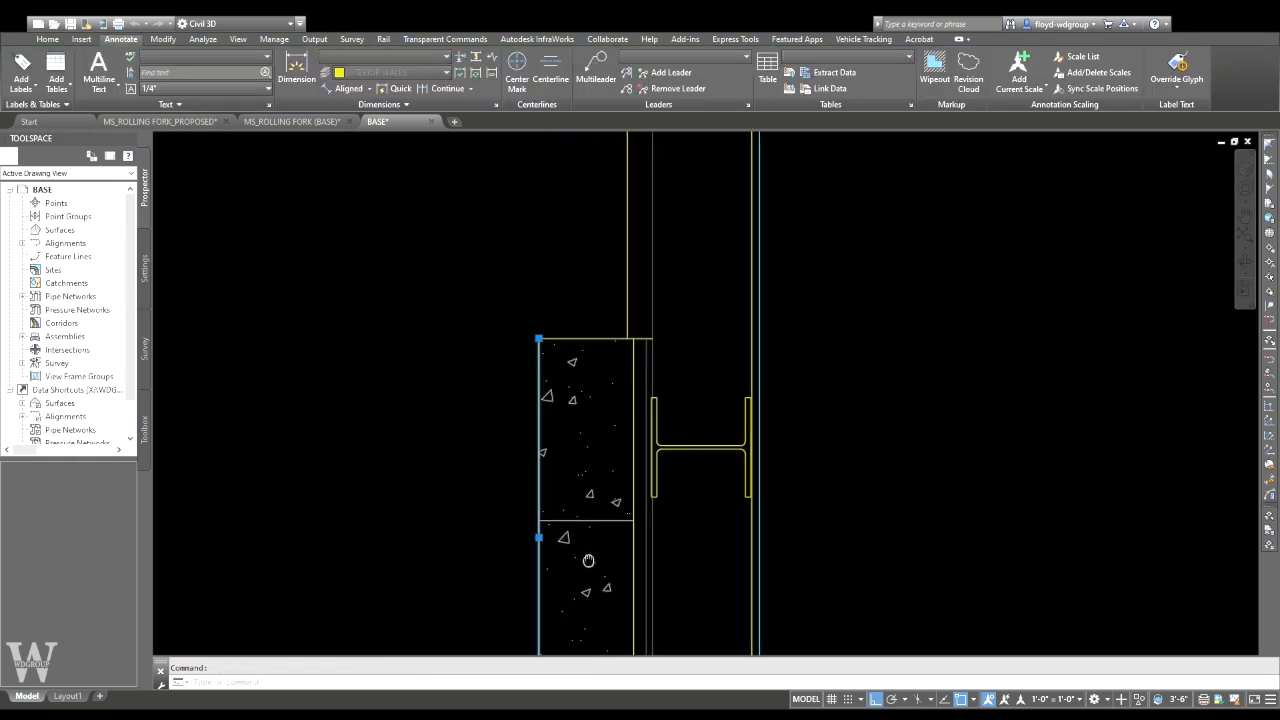
pyautogui.scroll(-8, 537, 442)
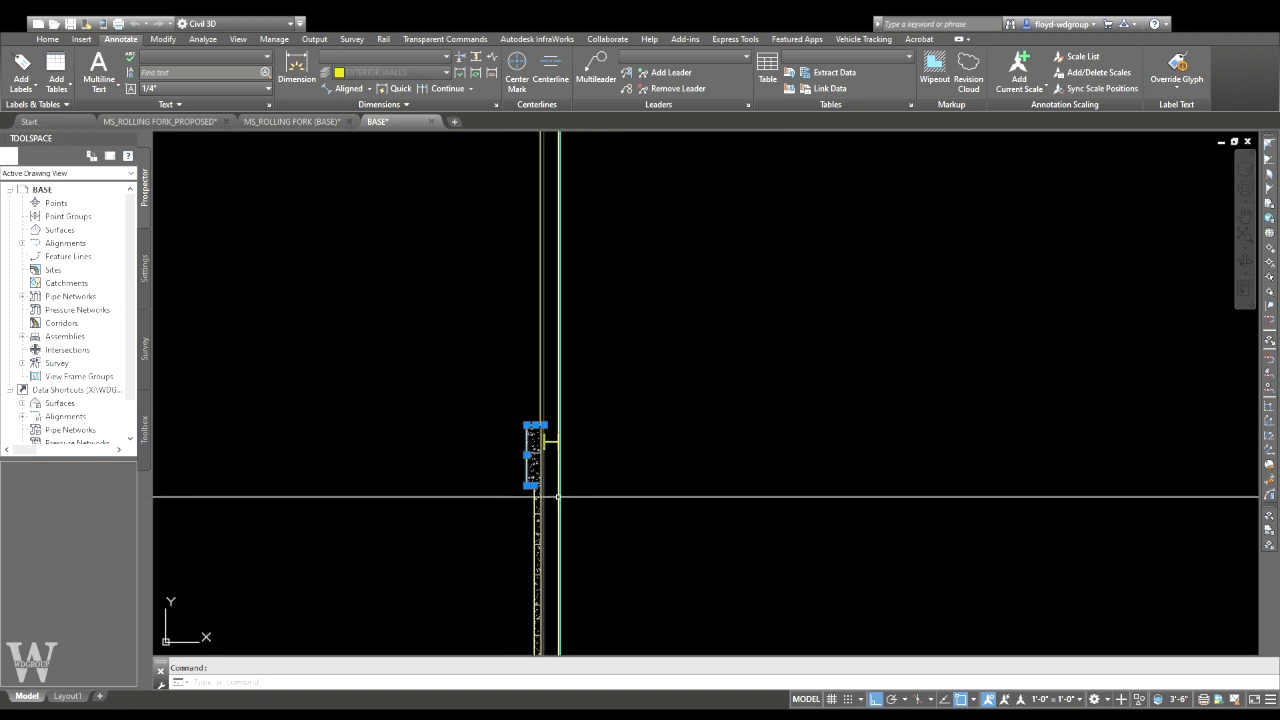
pyautogui.moveTo(546, 490); pyautogui.dragTo(535, 232, button='middle')
pyautogui.scroll(2, 532, 287)
pyautogui.moveTo(531, 457); pyautogui.dragTo(531, 308, button='middle')
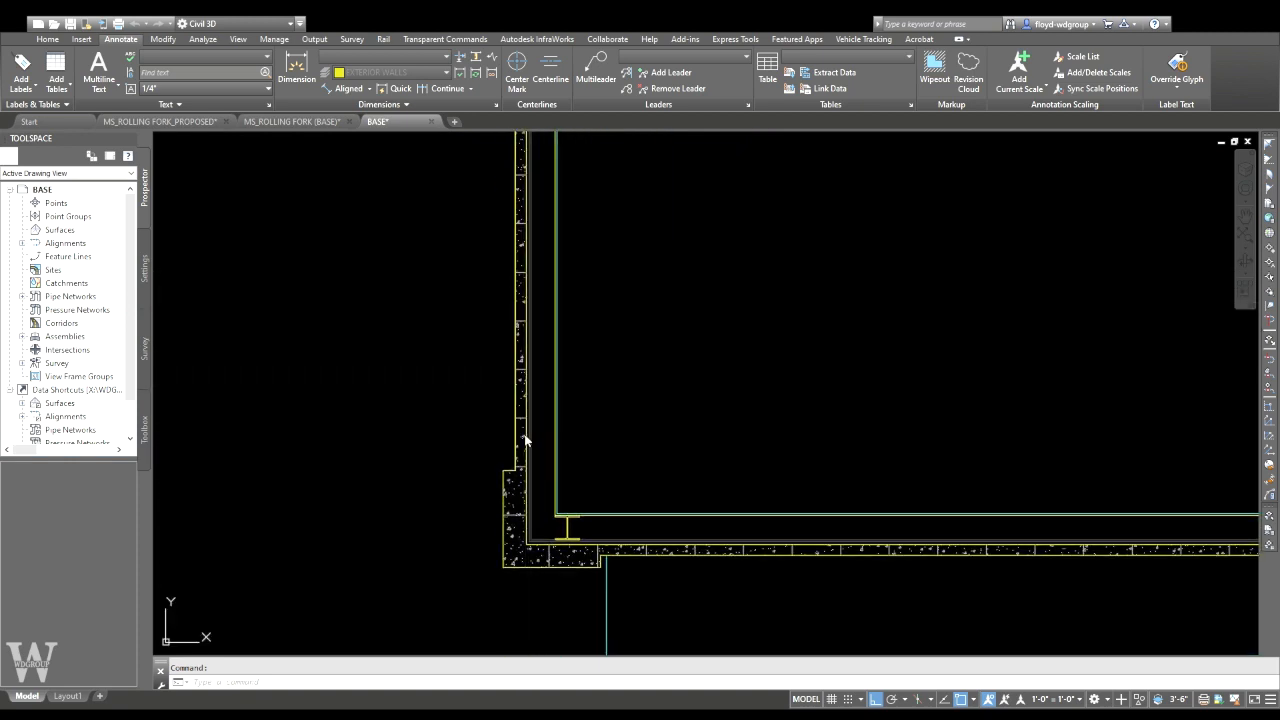
pyautogui.click(706, 506)
pyautogui.click(503, 567)
pyautogui.press('Escape')
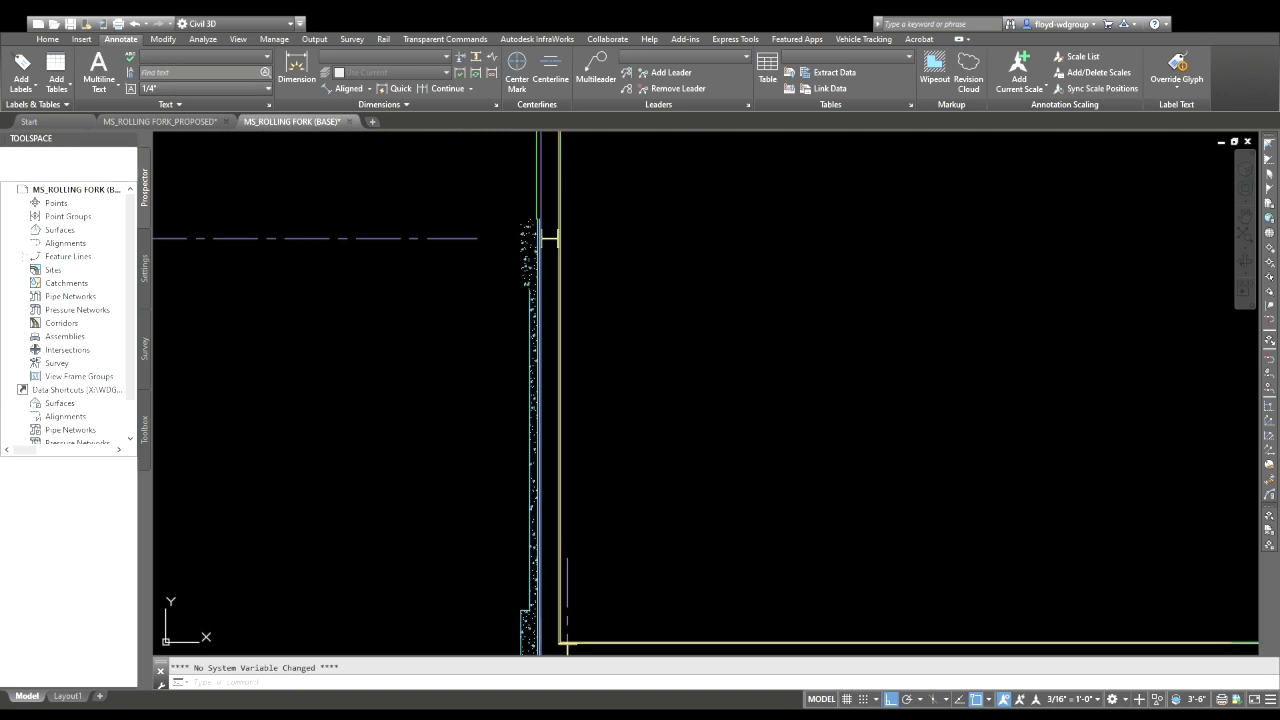
# - Paste the copied wall outline as a block into the MS_ROLLING FORK (BASE) drawing at the outer building corner
pyautogui.moveTo(575, 558); pyautogui.dragTo(617, 433, button='middle')
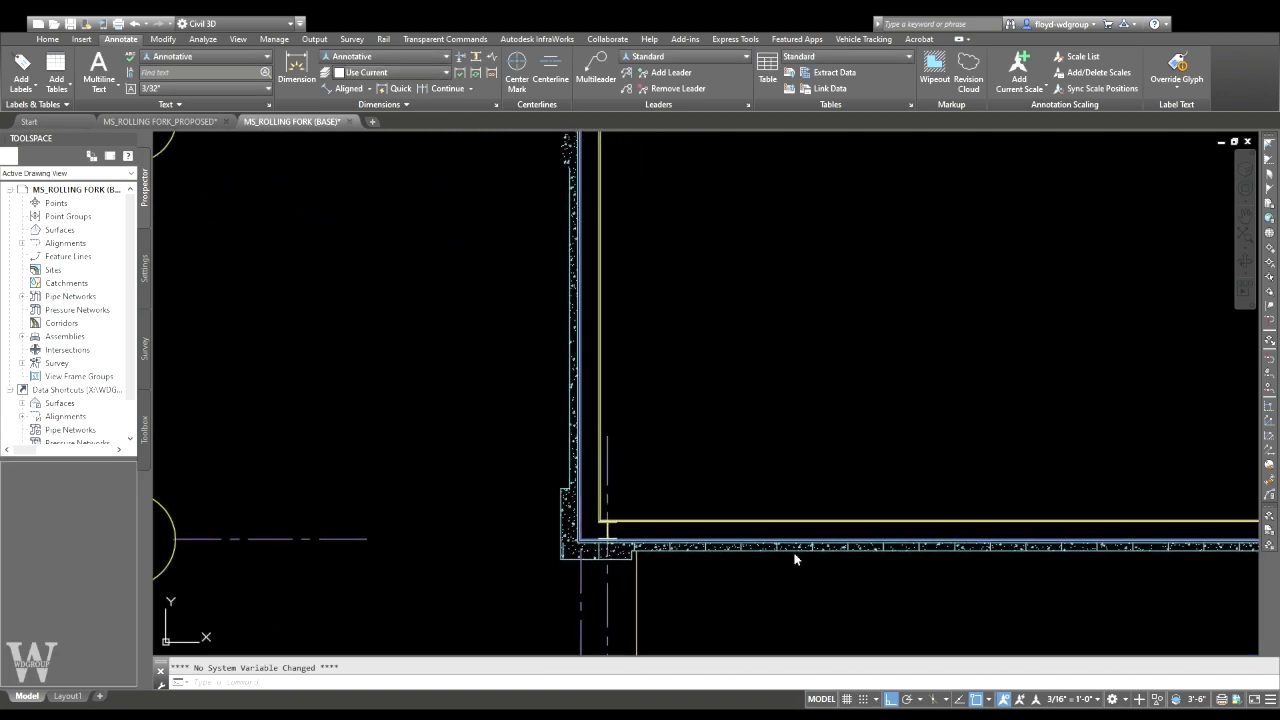
pyautogui.hotkey('ctrl', 'shift', 'v')
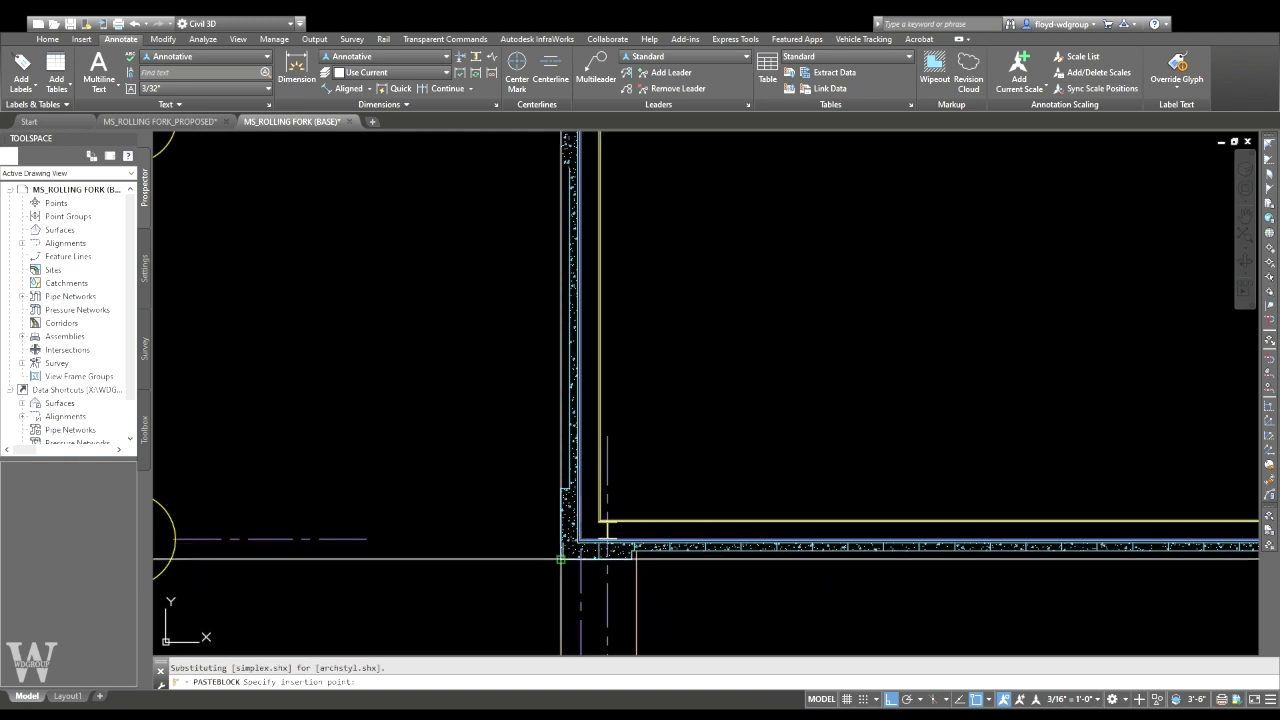
pyautogui.scroll(-10, 553, 560)
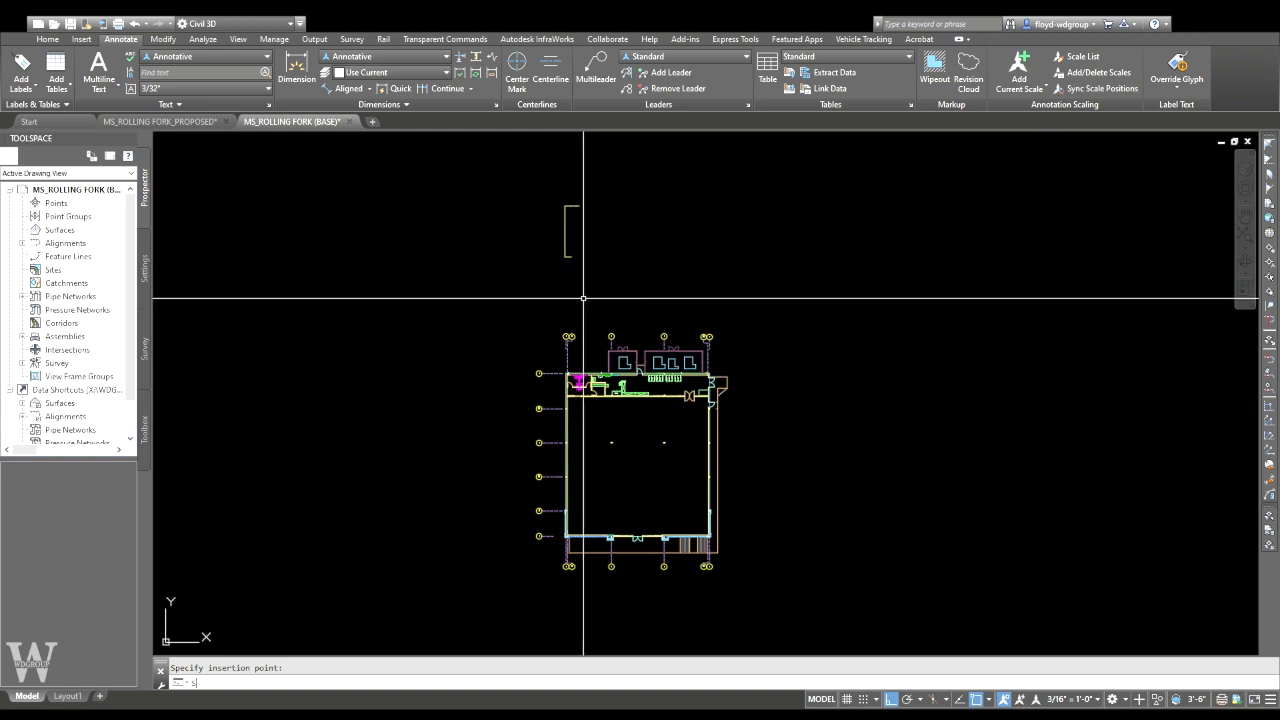
pyautogui.press('Escape')
# - Scale the pasted outline block by 1/12 about the outer building corner
pyautogui.write('sc')
pyautogui.press('Return')
pyautogui.click(603, 238)
pyautogui.click(530, 270)
pyautogui.press('Return')
pyautogui.scroll(8, 541, 520)
pyautogui.moveTo(686, 622); pyautogui.dragTo(671, 505, button='middle')
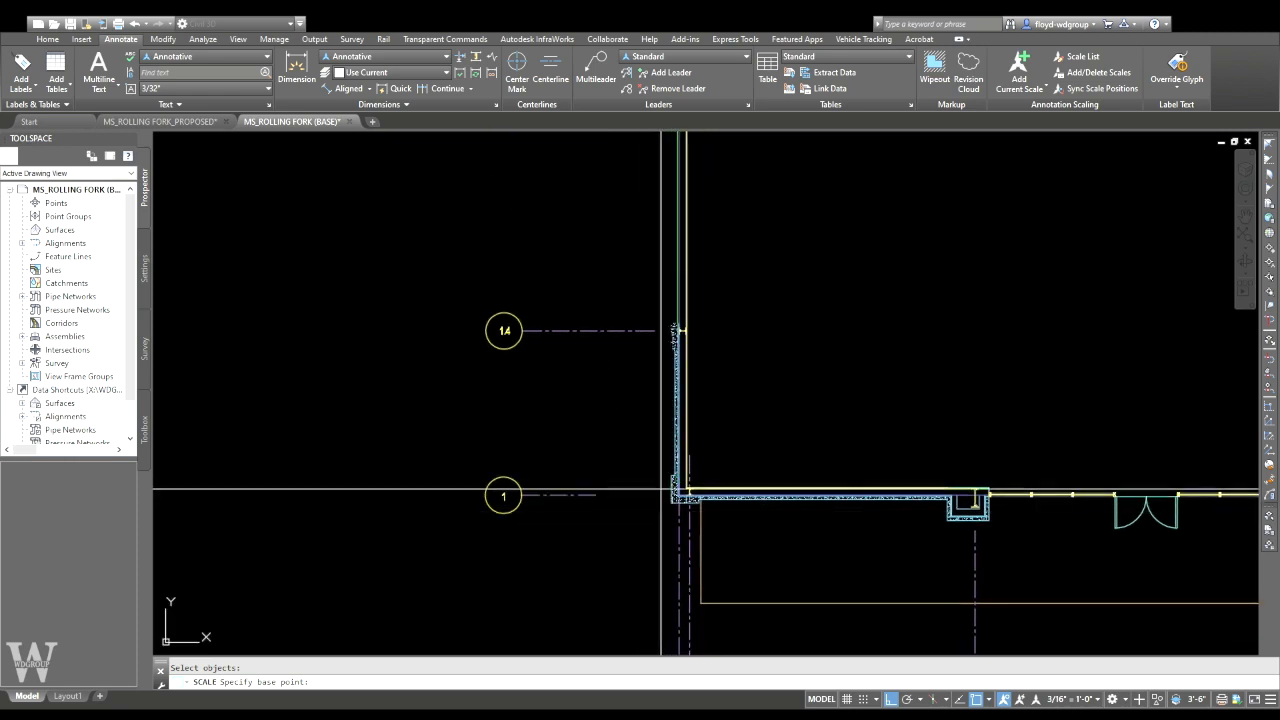
pyautogui.click(671, 502)
pyautogui.write('1/')
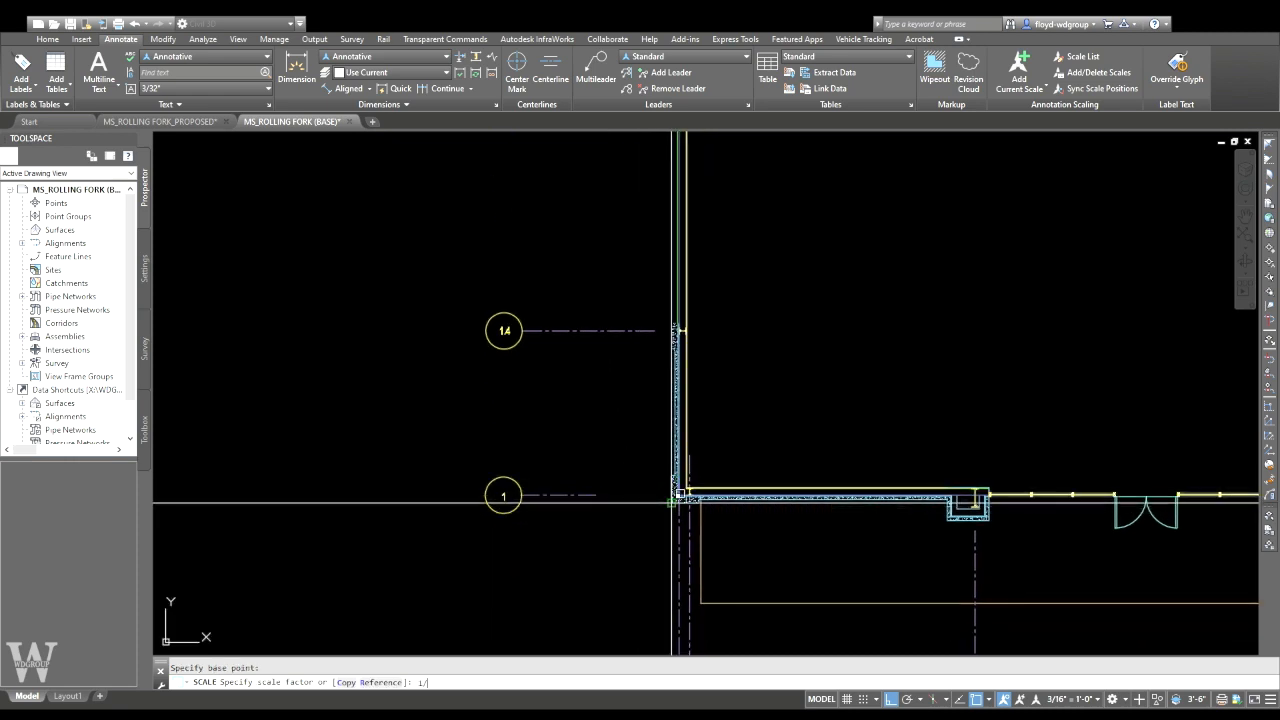
pyautogui.write('12')
pyautogui.press('Return')
# - Explode the scaled outline block and match its lines' properties to the existing concrete wall outline
pyautogui.scroll(6, 665, 430)
pyautogui.write('x')
pyautogui.press('Return')
pyautogui.press('Return')
pyautogui.scroll(4, 650, 400)
pyautogui.write('ma')
pyautogui.press('Return')
pyautogui.click(673, 516)
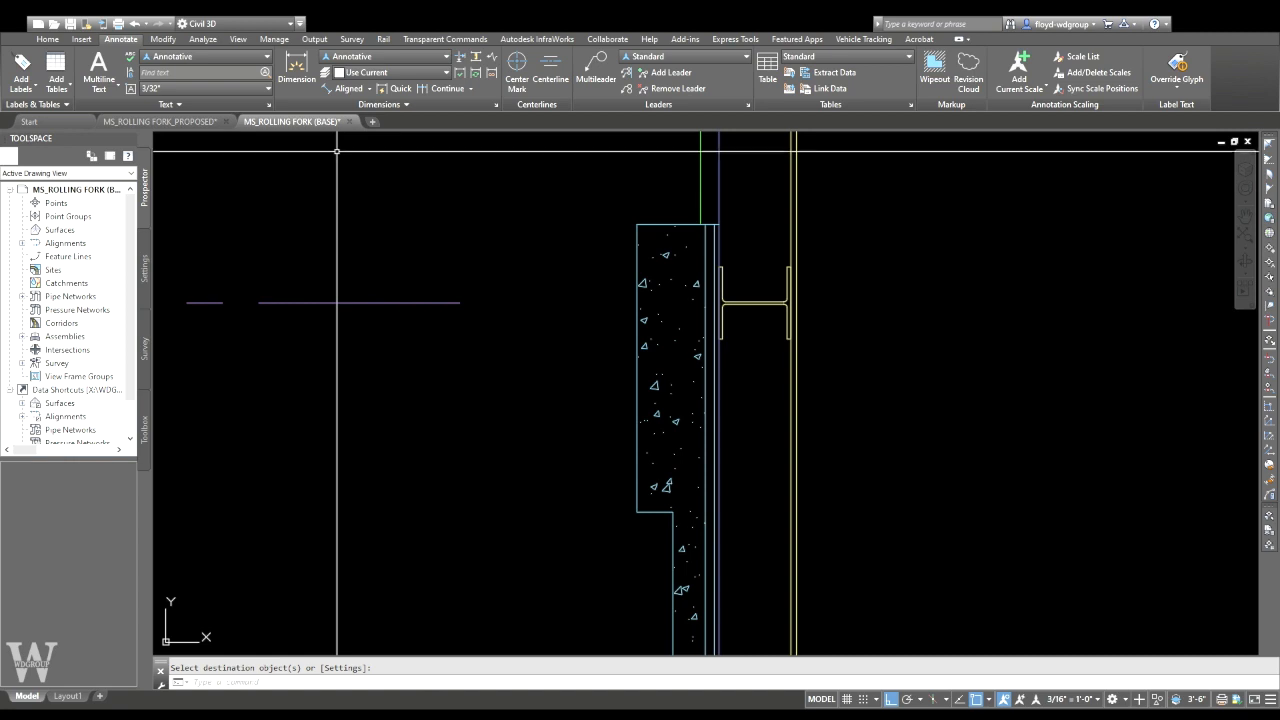
pyautogui.press('Escape')
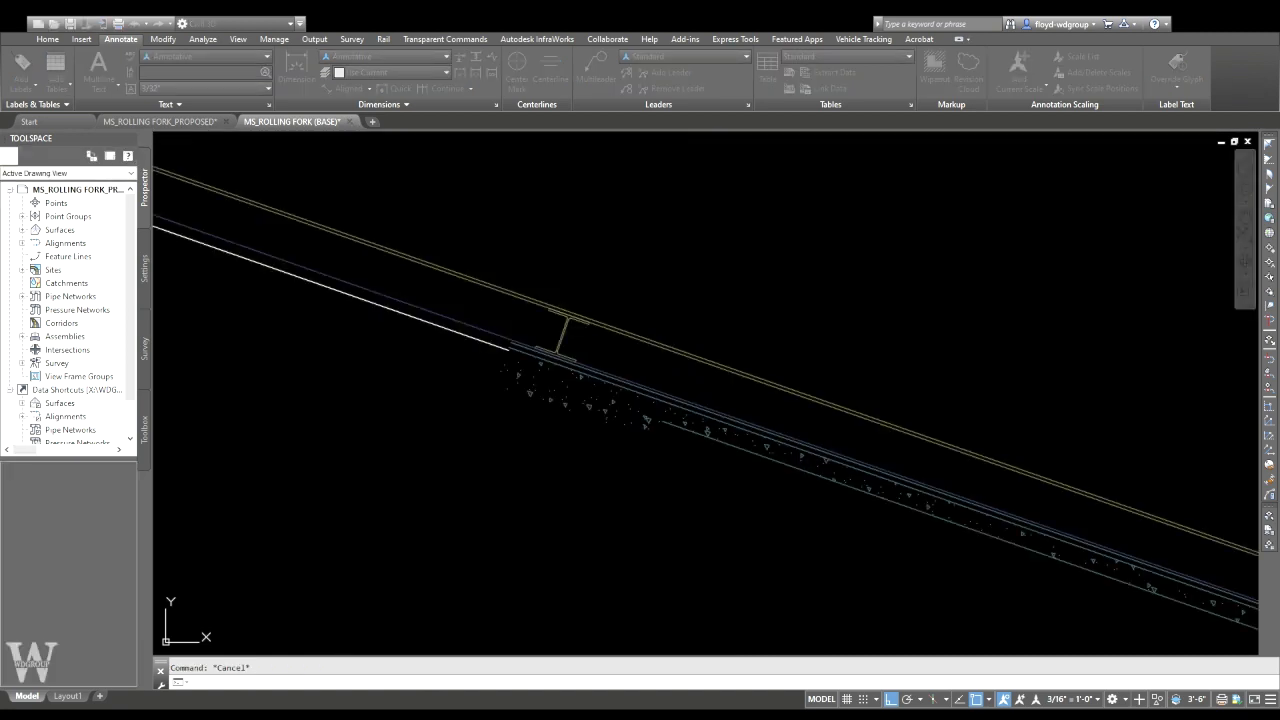
# - Reload the updated base reference in the proposed drawing and trace a new polyline around the thicker concrete end of the side wall
pyautogui.click(1104, 675)
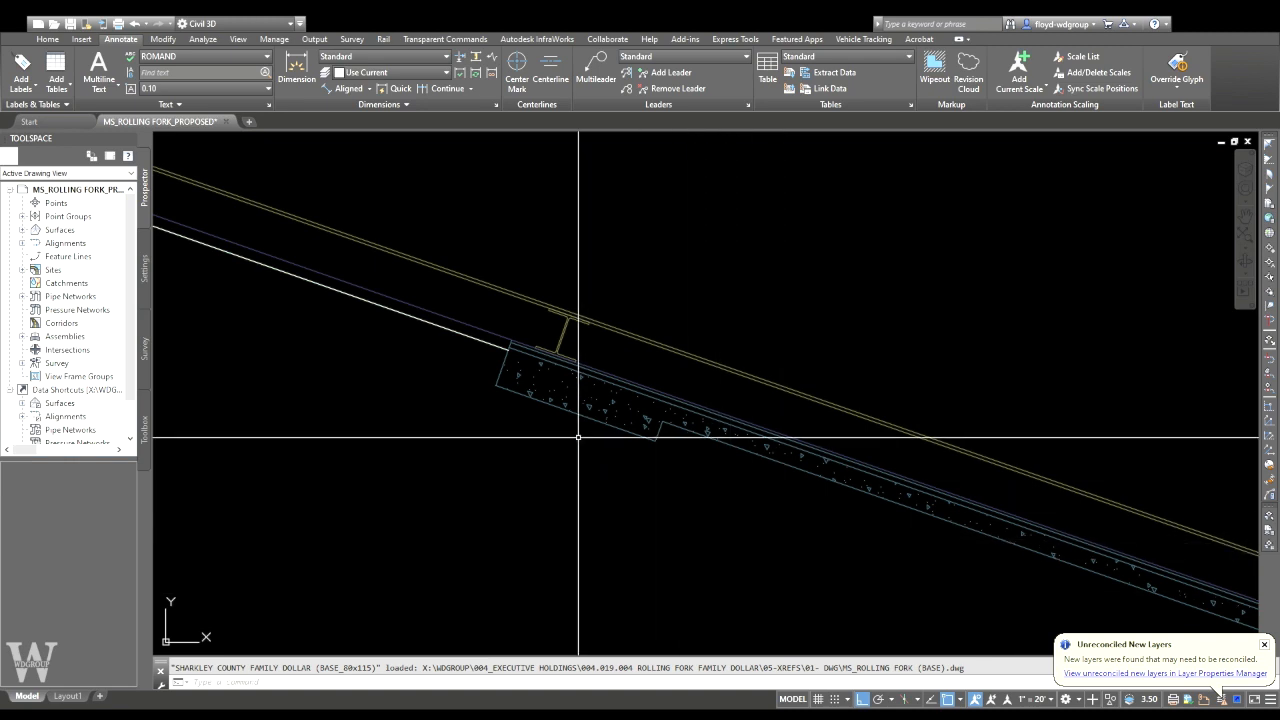
pyautogui.scroll(4, 506, 346)
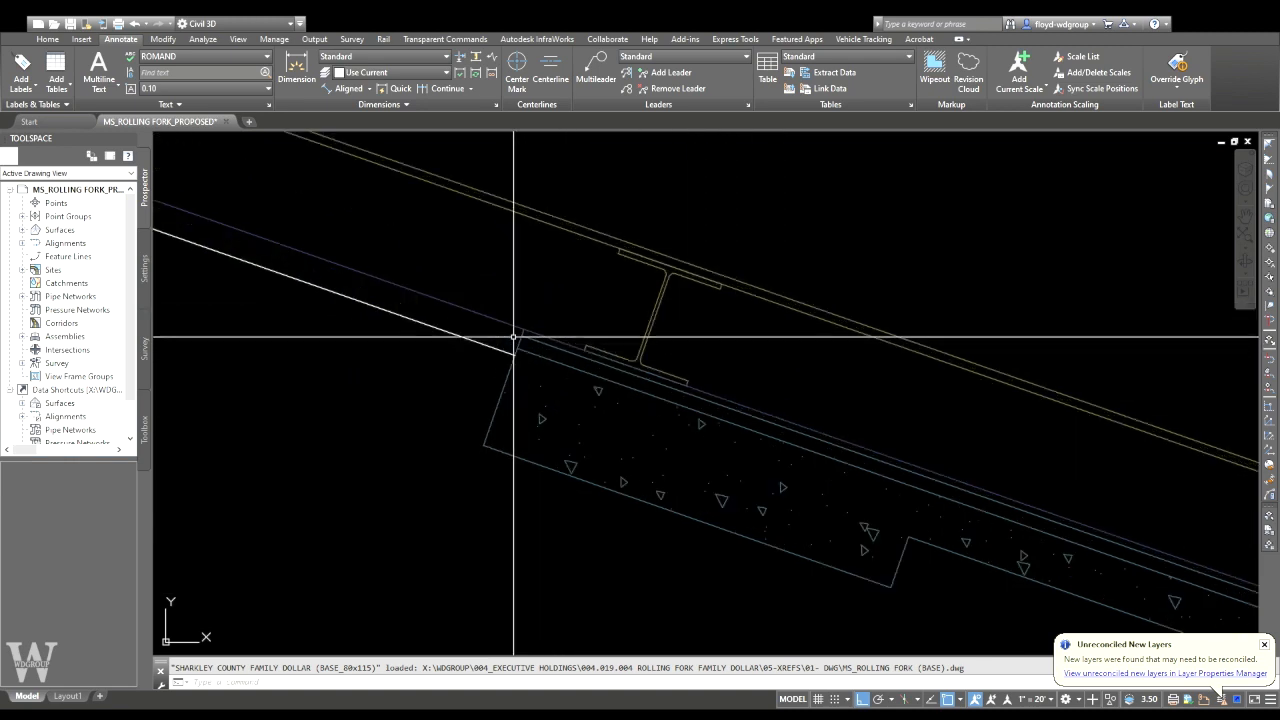
pyautogui.write('PL')
pyautogui.press('Return')
pyautogui.click(514, 353)
pyautogui.write('u')
pyautogui.press('Return')
pyautogui.click(484, 444)
pyautogui.click(890, 588)
pyautogui.click(913, 540)
# - Continue the polyline along the concrete-faced side wall and around the jog to the front building corner
pyautogui.scroll(-8, 910, 543)
pyautogui.moveTo(909, 545); pyautogui.dragTo(494, 203, button='middle')
pyautogui.scroll(4, 715, 299)
pyautogui.click(767, 304)
pyautogui.click(925, 359)
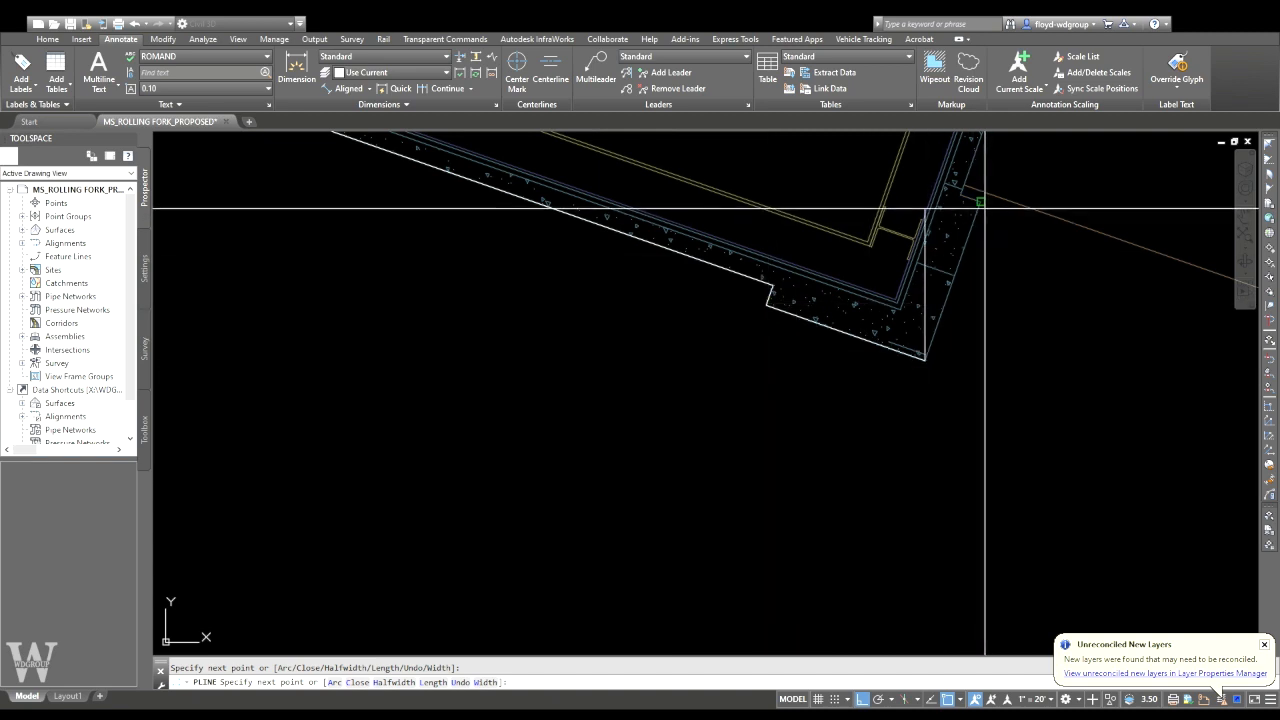
# - Continue the polyline from the front corner along the front wall and around the first concrete column to the storefront frame
pyautogui.scroll(-4, 922, 241)
pyautogui.moveTo(922, 243); pyautogui.dragTo(475, 687, button='middle')
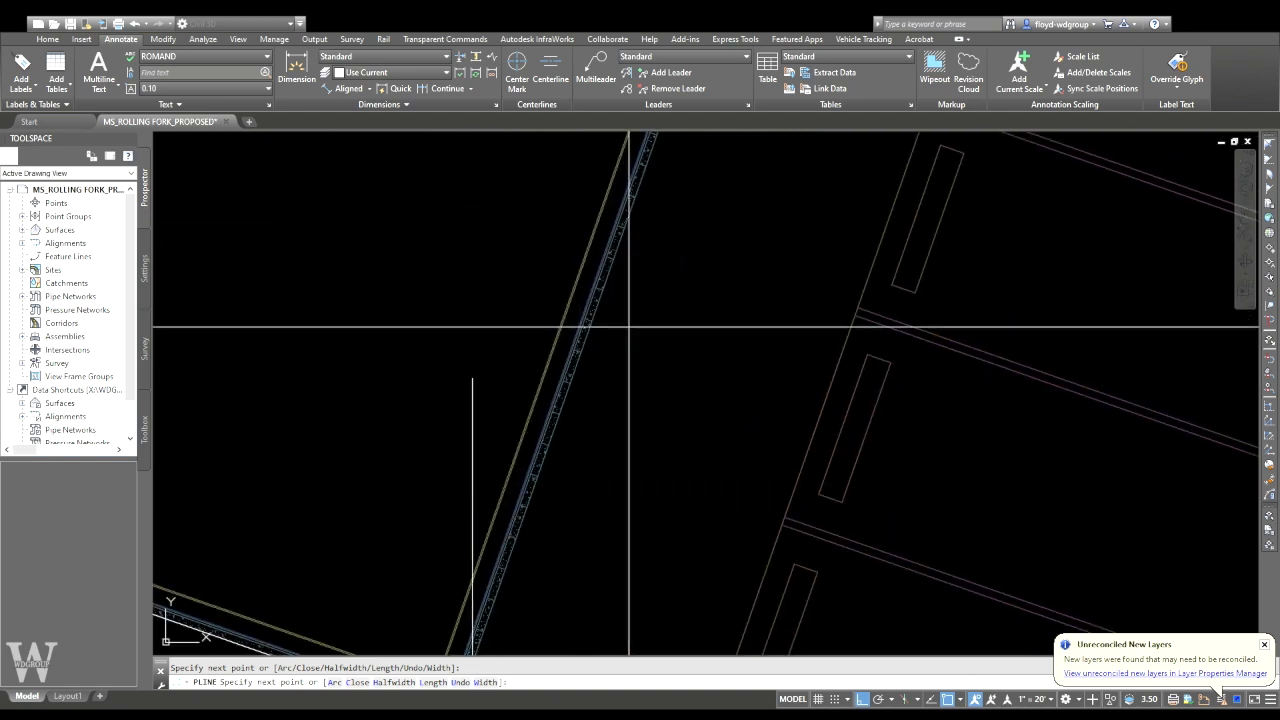
pyautogui.moveTo(727, 190); pyautogui.dragTo(587, 490, button='middle')
pyautogui.moveTo(557, 417); pyautogui.dragTo(622, 285, button='middle')
pyautogui.scroll(4, 590, 343)
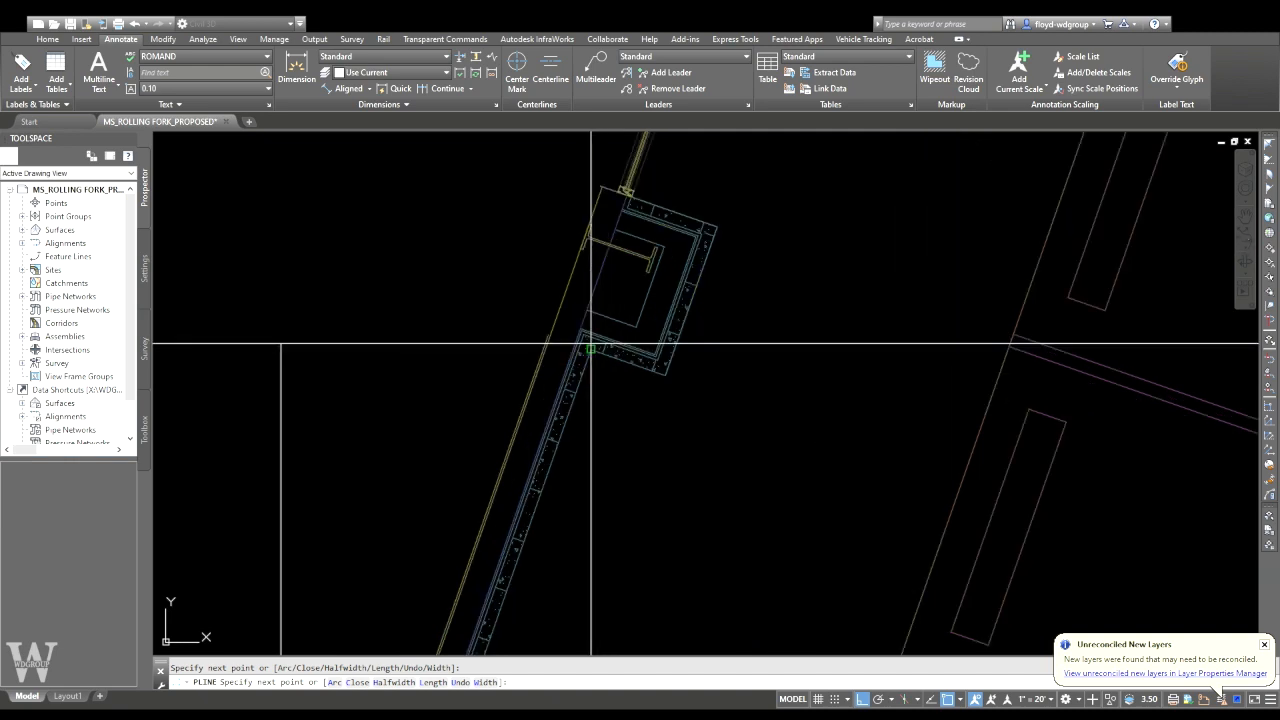
pyautogui.click(591, 354)
pyautogui.click(697, 393)
pyautogui.moveTo(794, 262); pyautogui.dragTo(660, 477, button='middle')
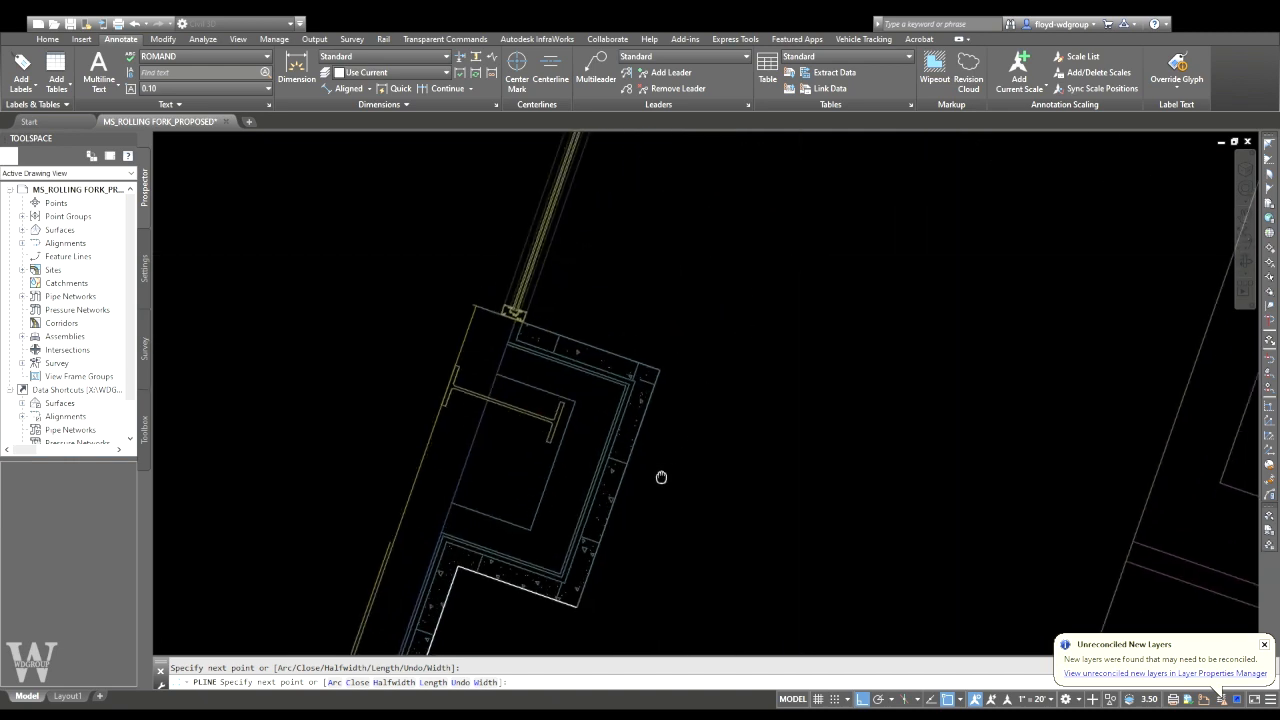
pyautogui.press('F8')
pyautogui.click(657, 372)
pyautogui.scroll(4, 455, 285)
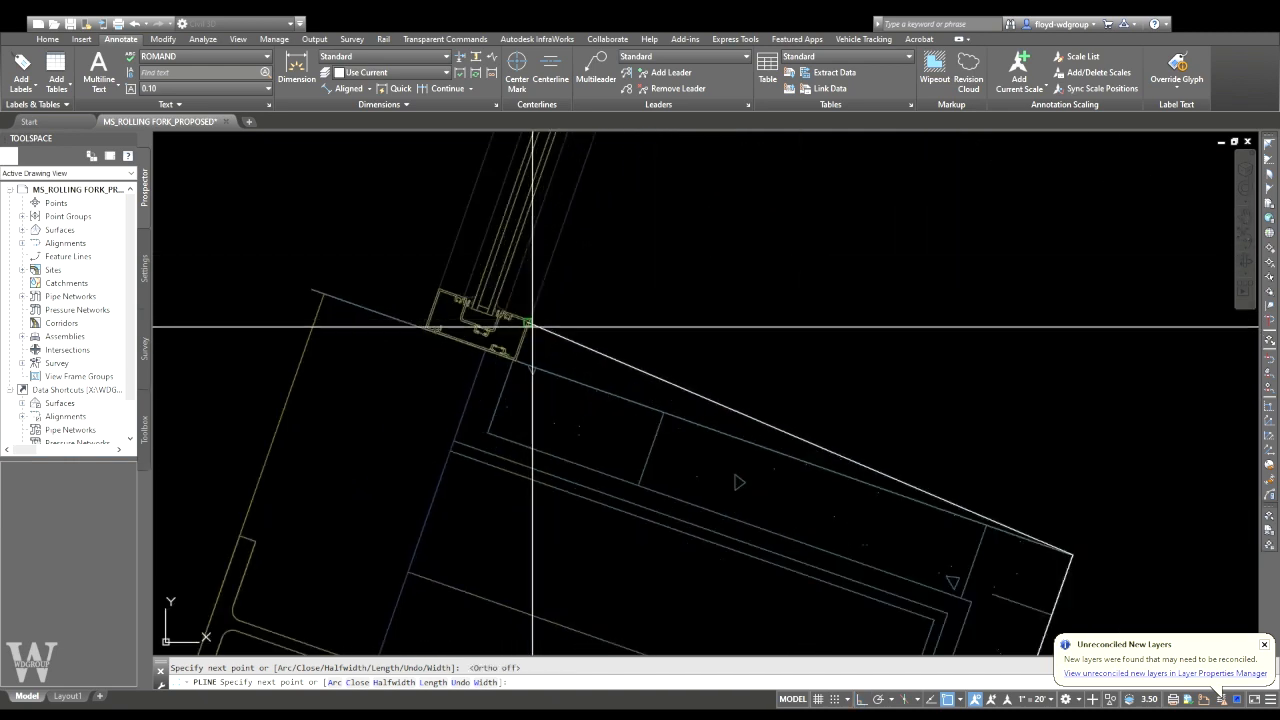
pyautogui.click(519, 364)
# - Continue the polyline along the storefront and around the second concrete column back to the front wall
pyautogui.scroll(-6, 576, 312)
pyautogui.moveTo(686, 174); pyautogui.dragTo(509, 514, button='middle')
pyautogui.moveTo(590, 230); pyautogui.dragTo(502, 505, button='middle')
pyautogui.moveTo(602, 165); pyautogui.dragTo(471, 537, button='middle')
pyautogui.moveTo(562, 148); pyautogui.dragTo(462, 410, button='middle')
pyautogui.scroll(7, 462, 467)
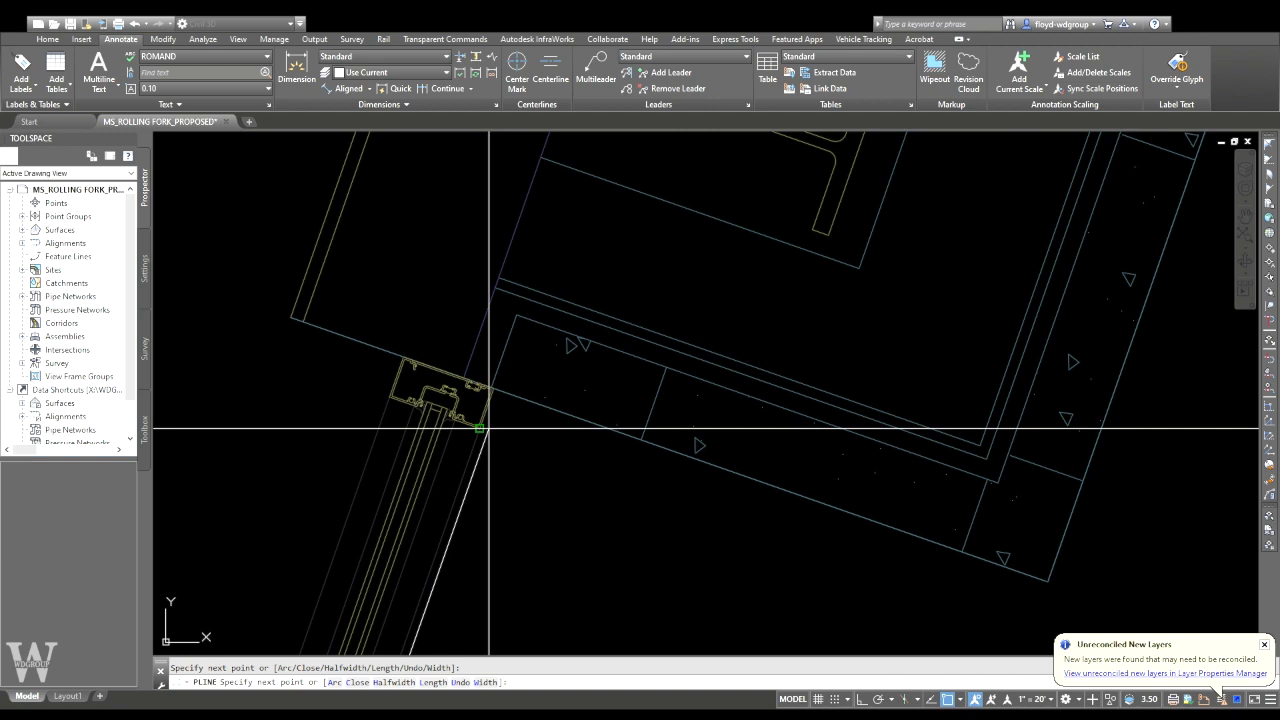
pyautogui.click(491, 388)
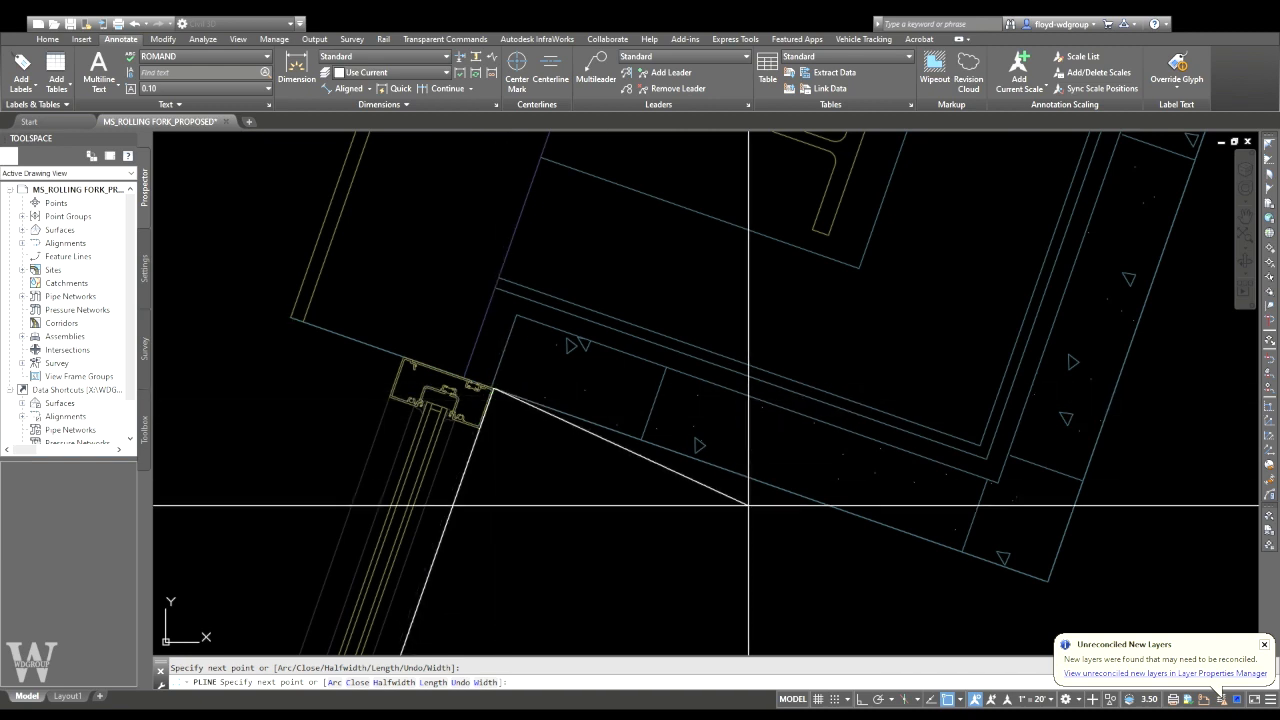
pyautogui.moveTo(868, 518); pyautogui.dragTo(556, 406, button='middle')
pyautogui.click(736, 464)
pyautogui.scroll(-7, 759, 352)
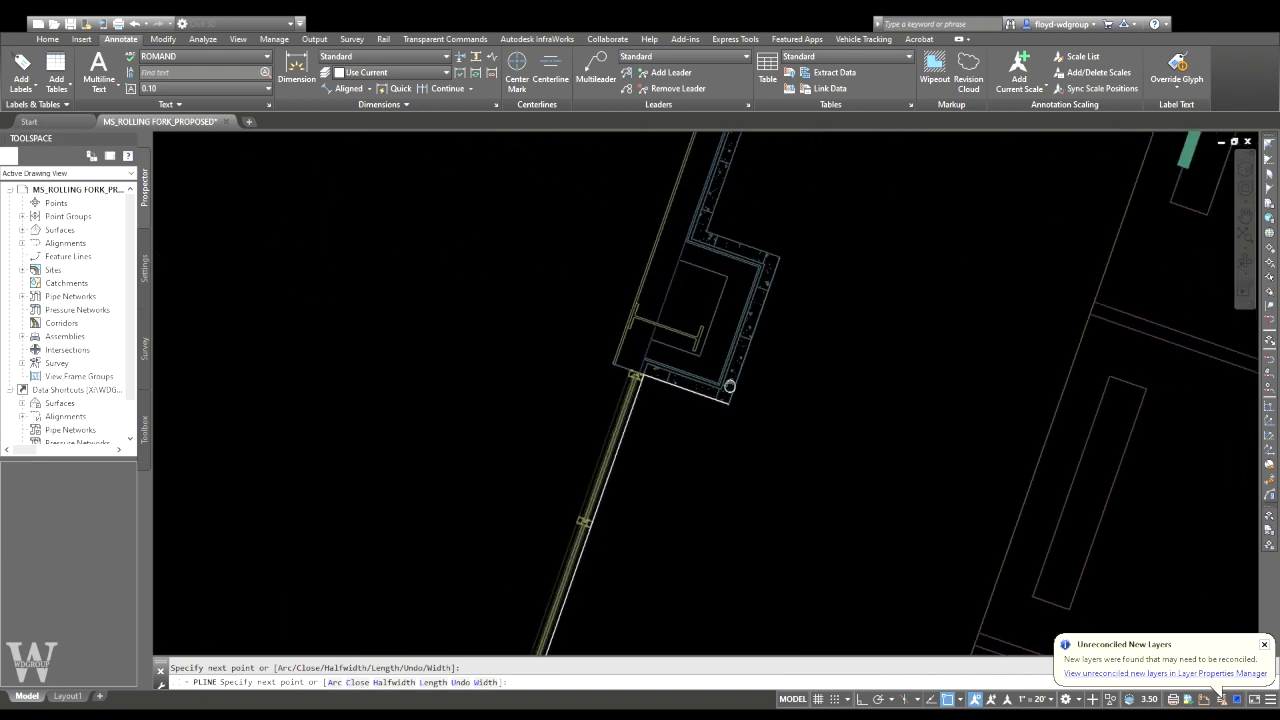
pyautogui.moveTo(760, 350); pyautogui.dragTo(638, 500, button='middle')
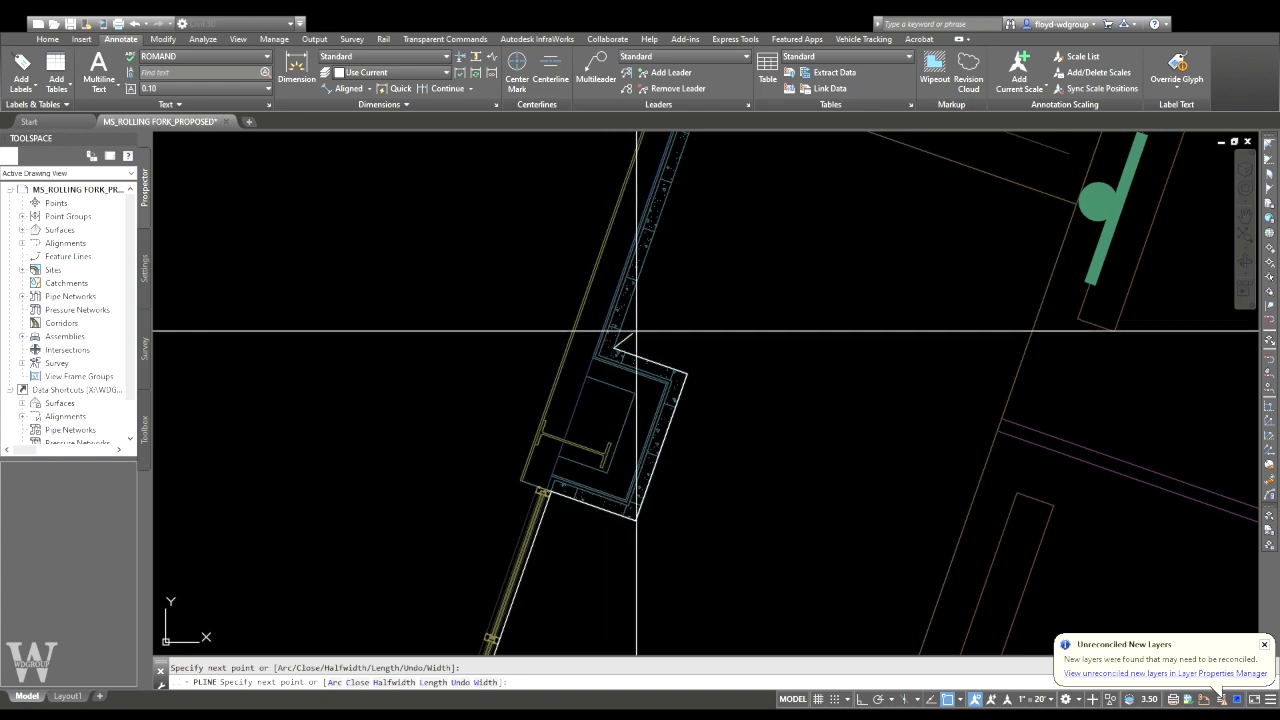
# - Continue the polyline along the remaining front wall and around its jog, and finish it at the far front corner
pyautogui.moveTo(690, 190); pyautogui.dragTo(498, 591, button='middle')
pyautogui.moveTo(680, 160)
pyautogui.mouseDown(button='middle')
pyautogui.moveTo(543, 520)
pyautogui.moveTo(598, 365)
pyautogui.mouseUp(button='middle')
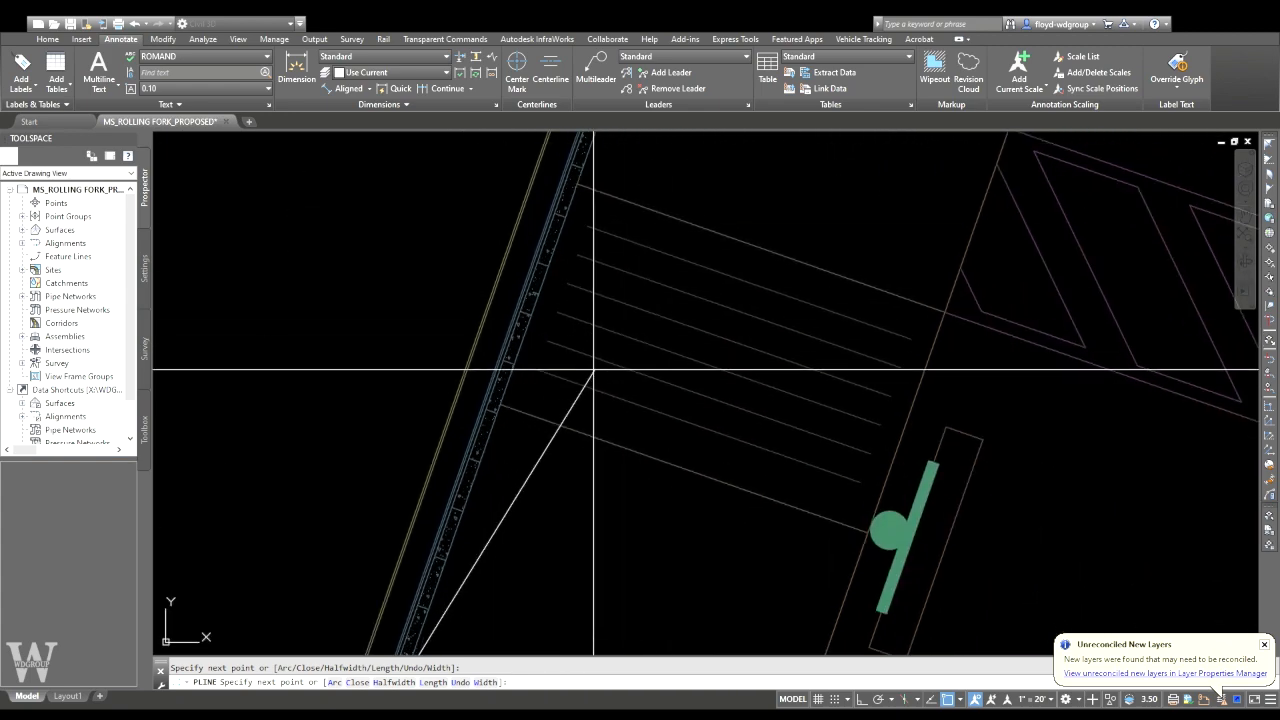
pyautogui.moveTo(655, 200); pyautogui.dragTo(541, 521, button='middle')
pyautogui.click(534, 326)
pyautogui.moveTo(605, 243); pyautogui.dragTo(554, 457, button='middle')
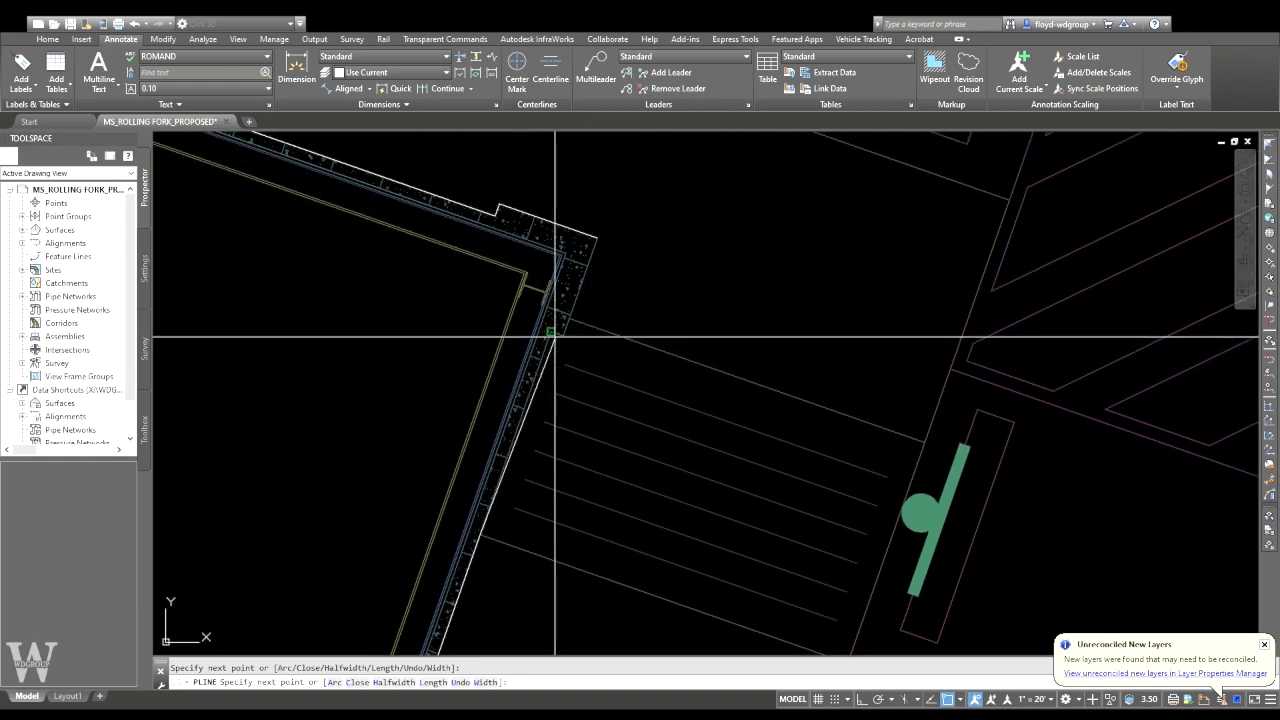
pyautogui.click(597, 240)
pyautogui.scroll(-8, 574, 338)
pyautogui.press('Return')
# - Join the traced exterior wall polylines into one continuous building outline
pyautogui.moveTo(480, 534); pyautogui.dragTo(600, 249, button='middle')
pyautogui.moveTo(419, 552)
pyautogui.mouseDown(button='middle')
pyautogui.moveTo(494, 437)
pyautogui.moveTo(501, 495)
pyautogui.mouseUp(button='middle')
pyautogui.scroll(2, 511, 423)
pyautogui.write('j')
pyautogui.press('Return')
pyautogui.scroll(2, 459, 475)
pyautogui.click(460, 458)
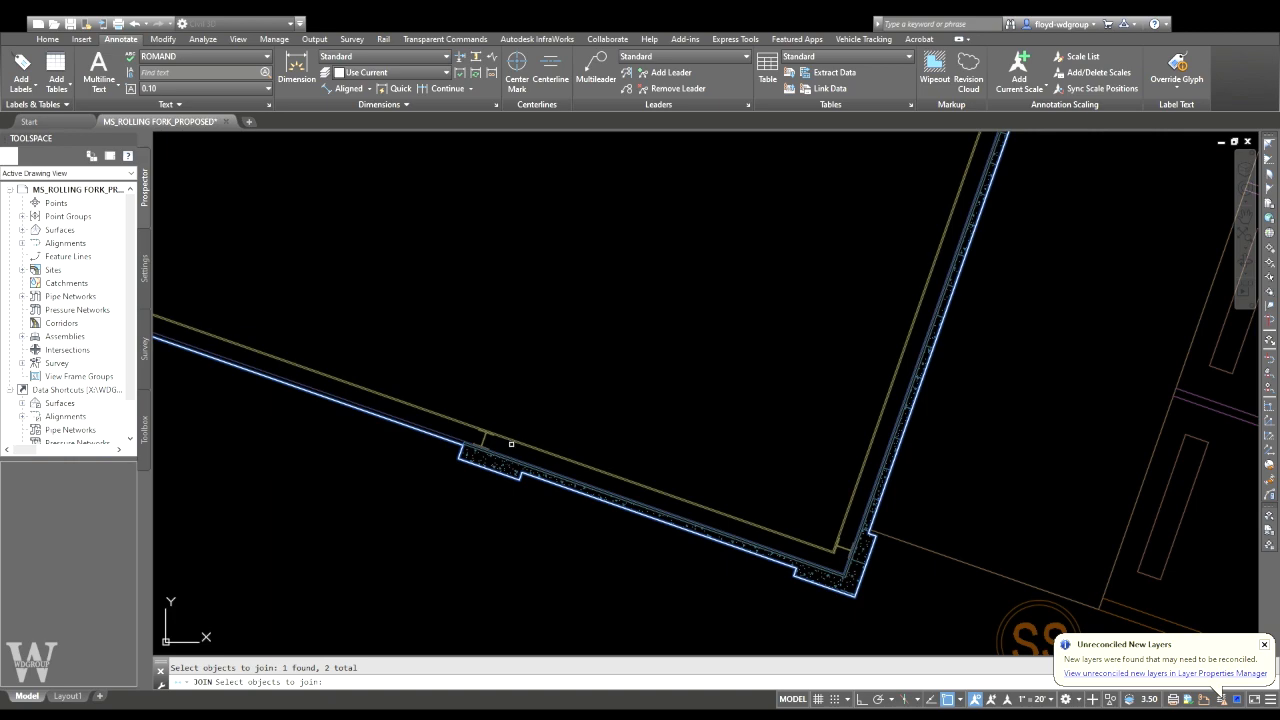
pyautogui.press('Escape')
# - Offset the joined building outline outward by 0.1
pyautogui.scroll(-5, 517, 431)
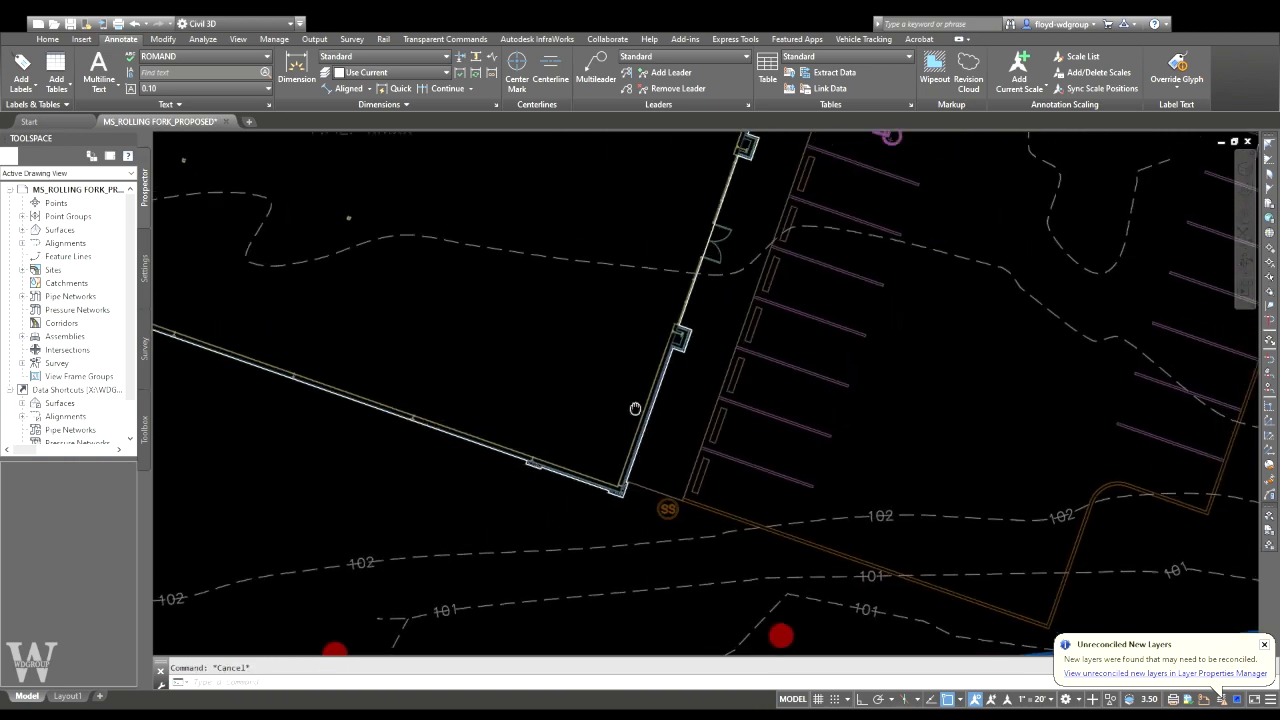
pyautogui.scroll(3, 589, 487)
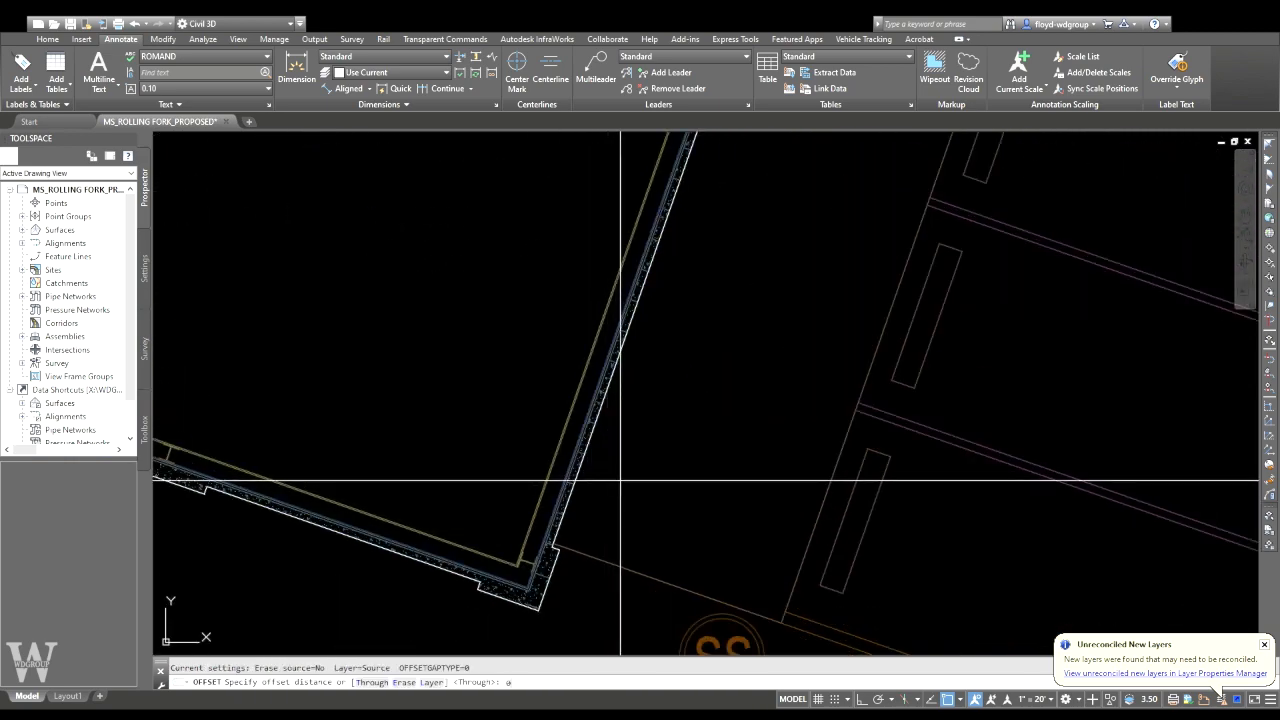
pyautogui.write('.1')
pyautogui.press('Return')
pyautogui.scroll(2, 545, 496)
pyautogui.click(589, 480)
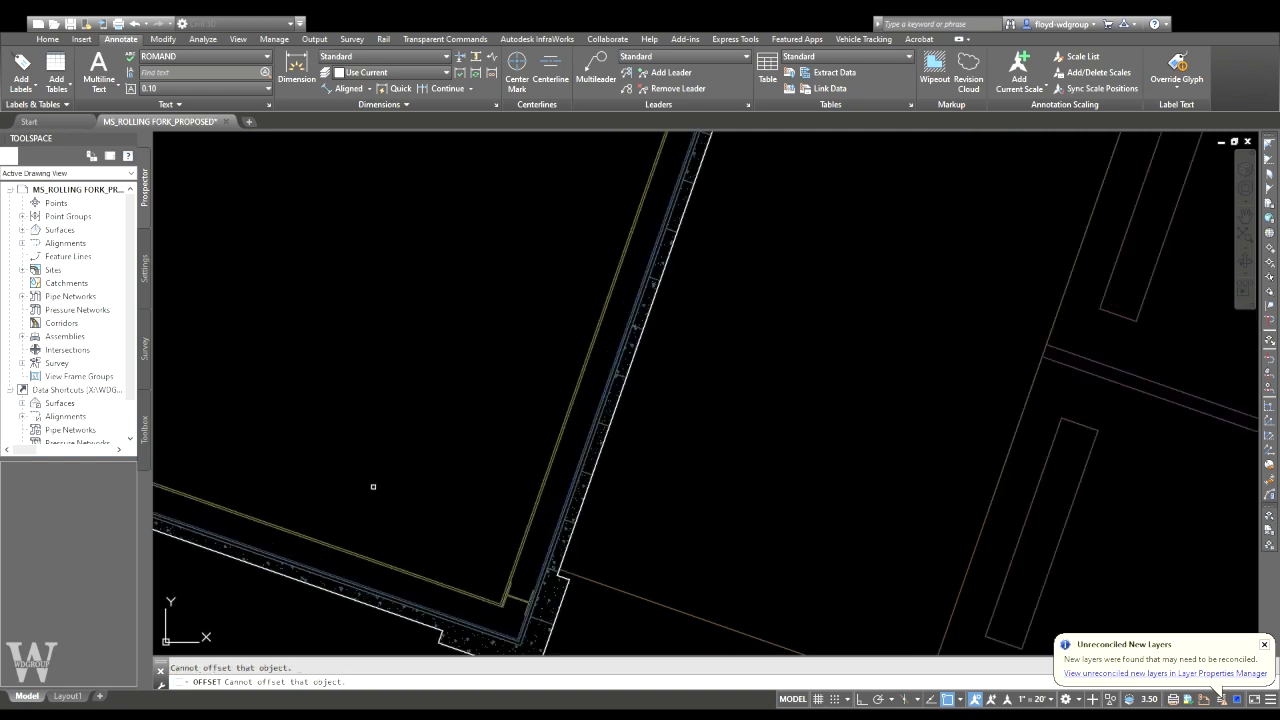
pyautogui.scroll(-2, 372, 568)
pyautogui.moveTo(374, 566); pyautogui.dragTo(411, 429, button='middle')
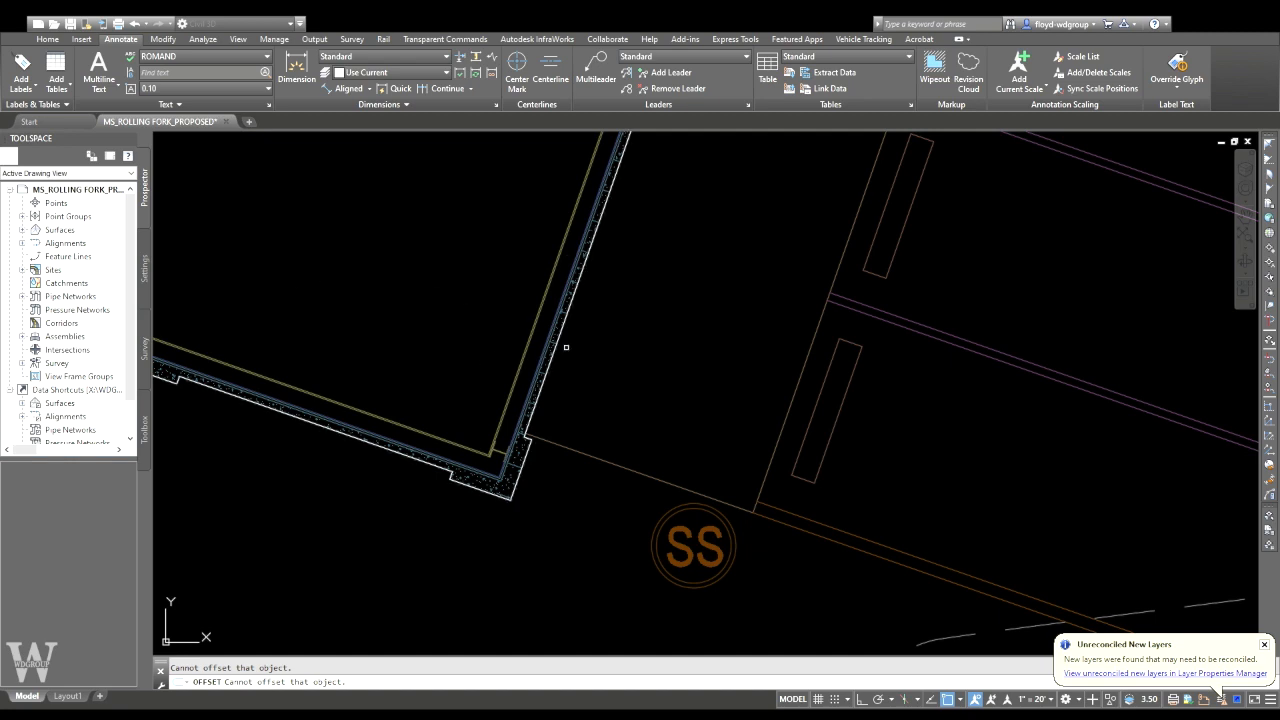
pyautogui.scroll(2, 533, 430)
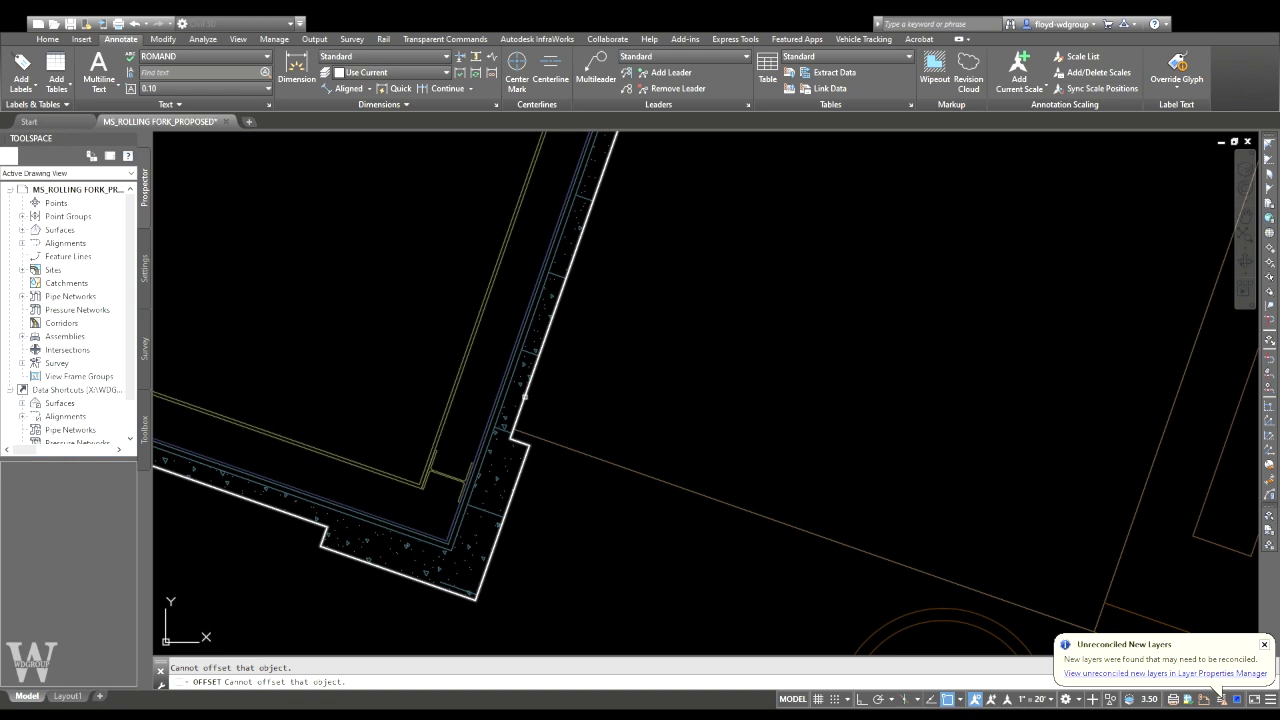
pyautogui.click(528, 395)
pyautogui.press('Escape')
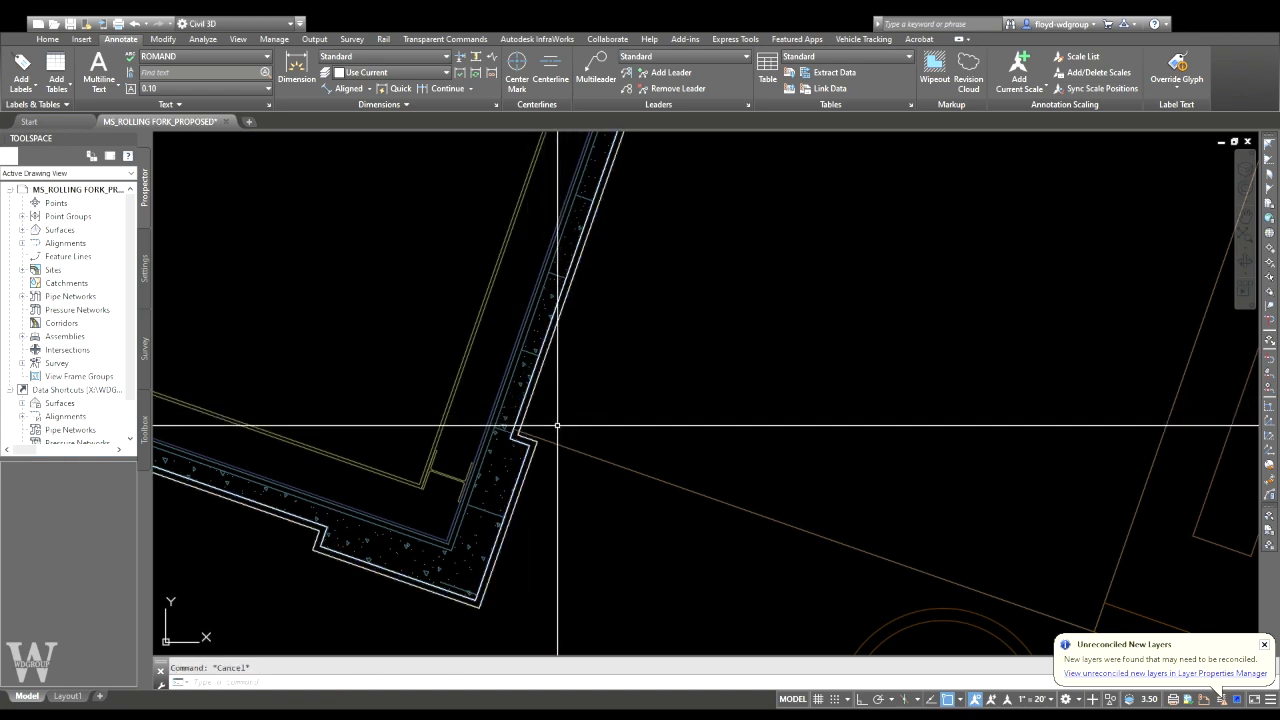
pyautogui.scroll(-4, 534, 420)
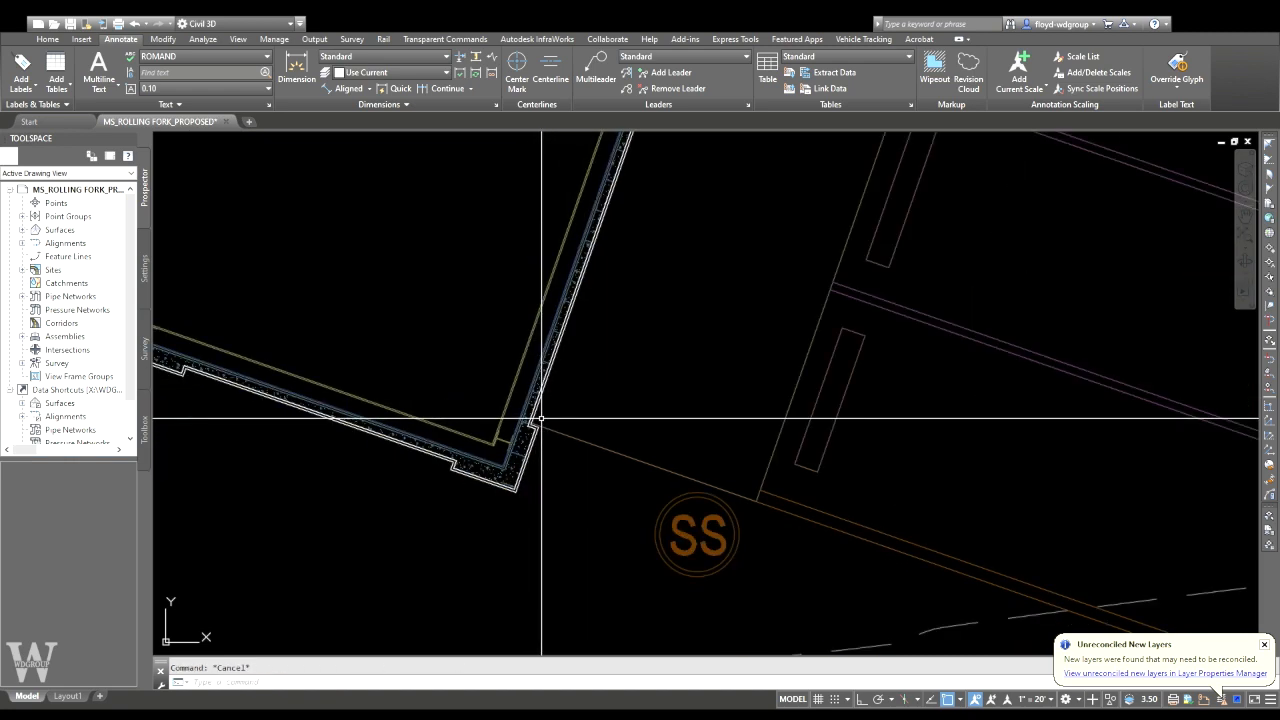
pyautogui.scroll(5, 542, 430)
pyautogui.write('pl')
pyautogui.press('Return')
pyautogui.scroll(4, 523, 405)
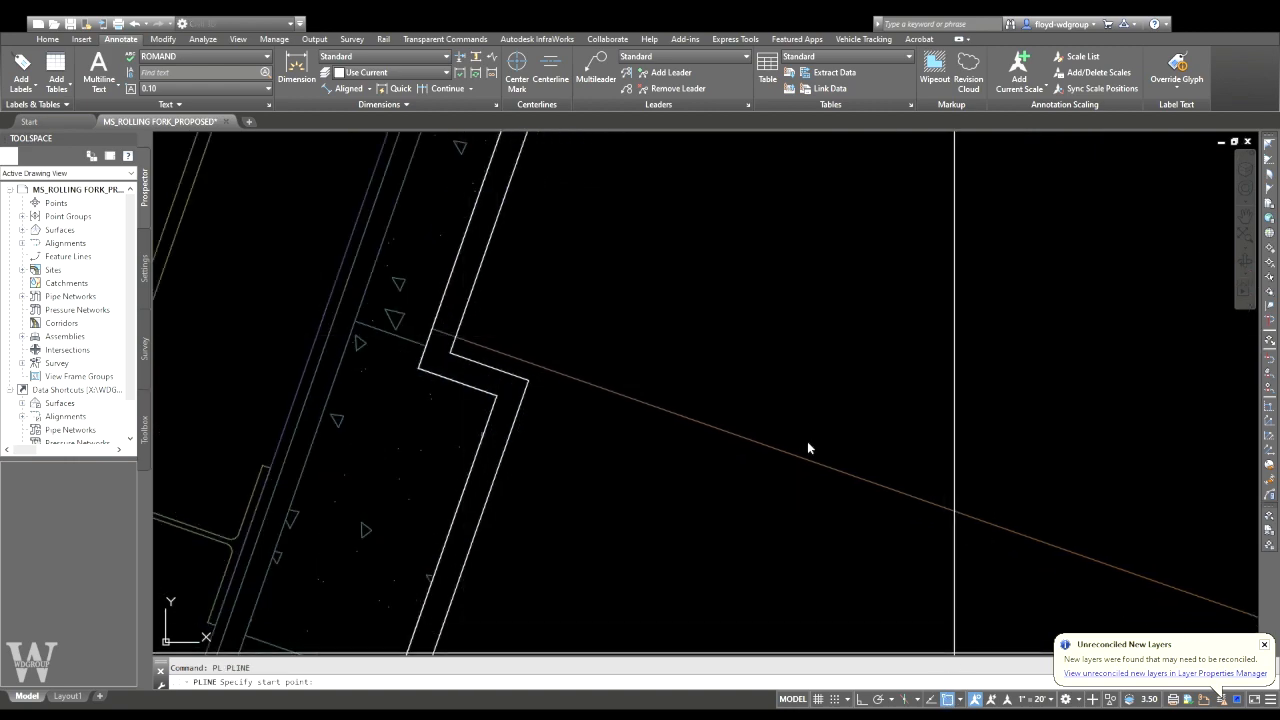
pyautogui.click(452, 352)
pyautogui.scroll(5, 503, 386)
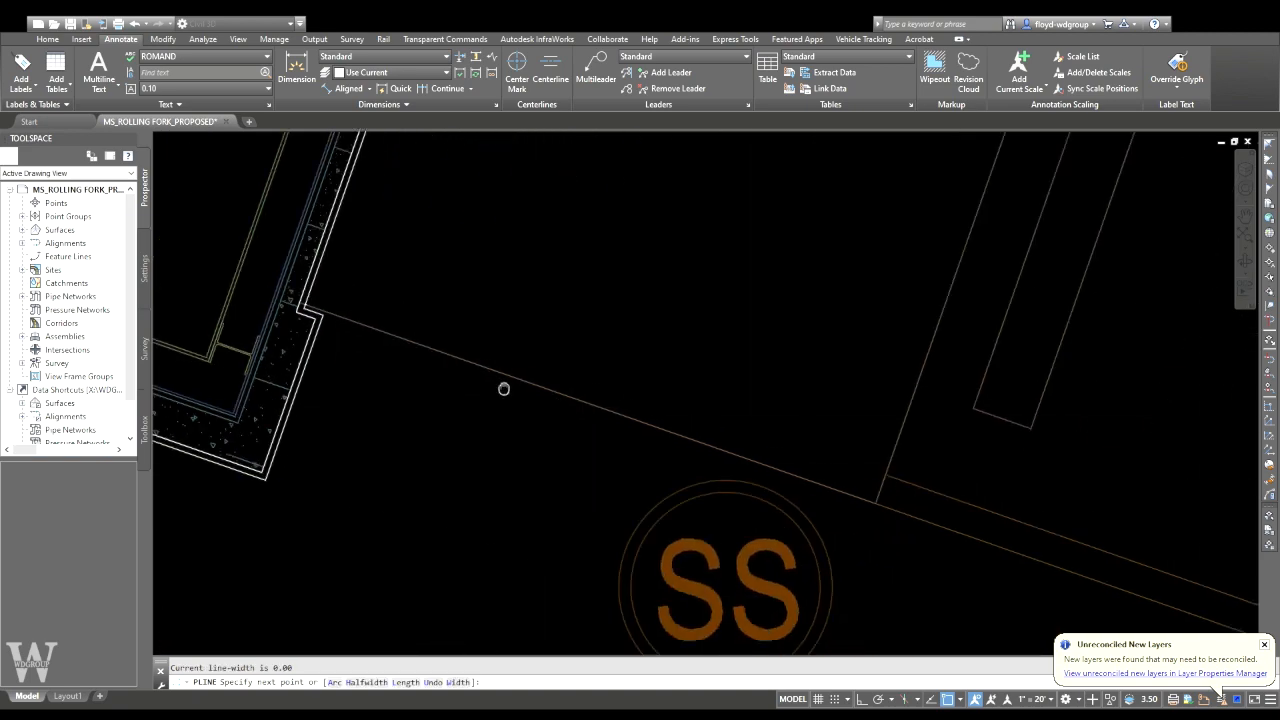
pyautogui.click(622, 447)
pyautogui.scroll(-8, 671, 423)
pyautogui.scroll(5, 660, 500)
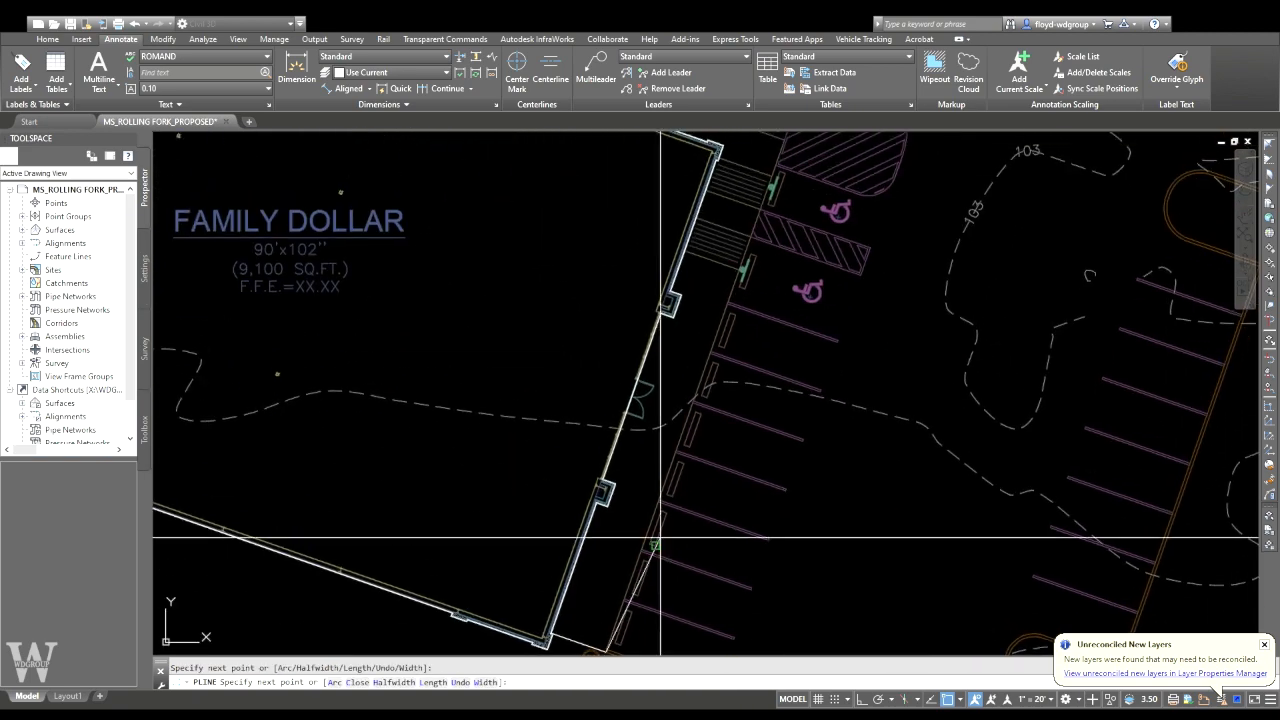
pyautogui.scroll(3, 680, 510)
pyautogui.scroll(-2, 688, 500)
pyautogui.moveTo(686, 497); pyautogui.dragTo(562, 585, button='middle')
pyautogui.moveTo(640, 451); pyautogui.dragTo(629, 446, button='middle')
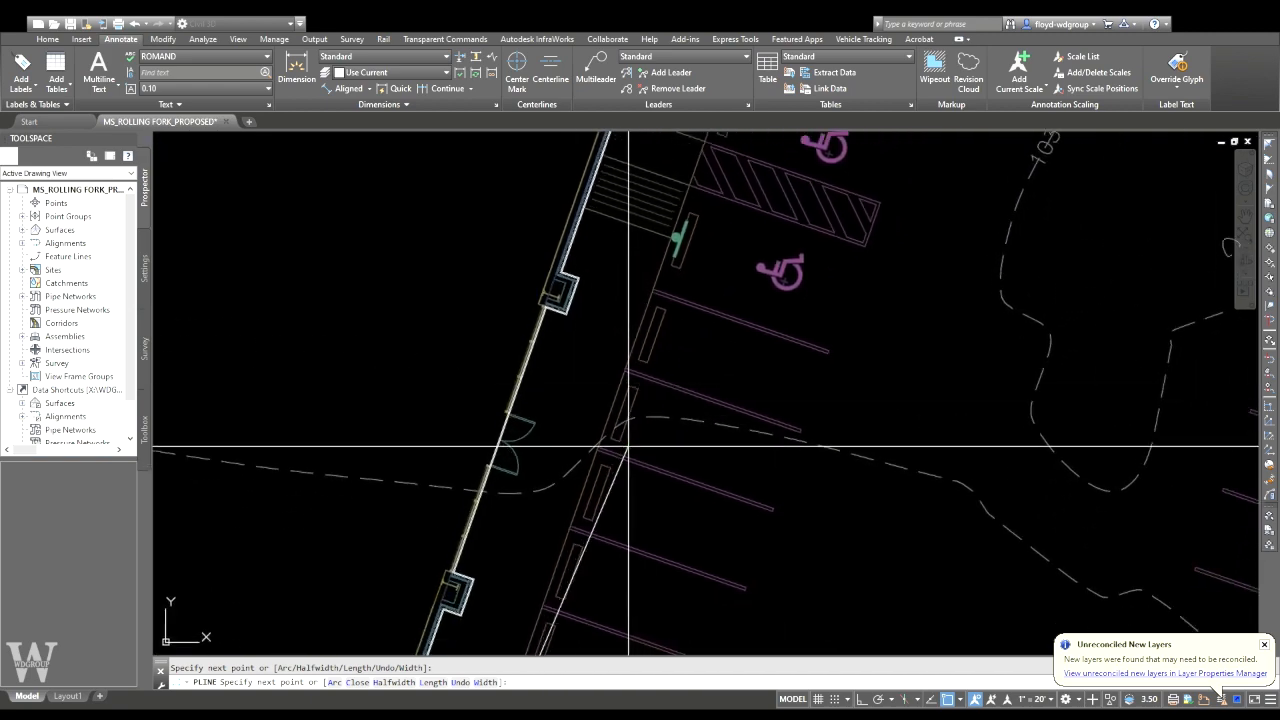
pyautogui.moveTo(569, 561); pyautogui.dragTo(638, 299, button='middle')
pyautogui.press('Escape')
# - Draw a polyline from the first column's outer corner on the offset outline perpendicular to the front sidewalk edge
pyautogui.scroll(5, 511, 493)
pyautogui.write('pl')
pyautogui.press('Return')
pyautogui.click(481, 374)
pyautogui.write('per')
pyautogui.press('Return')
pyautogui.click(742, 510)
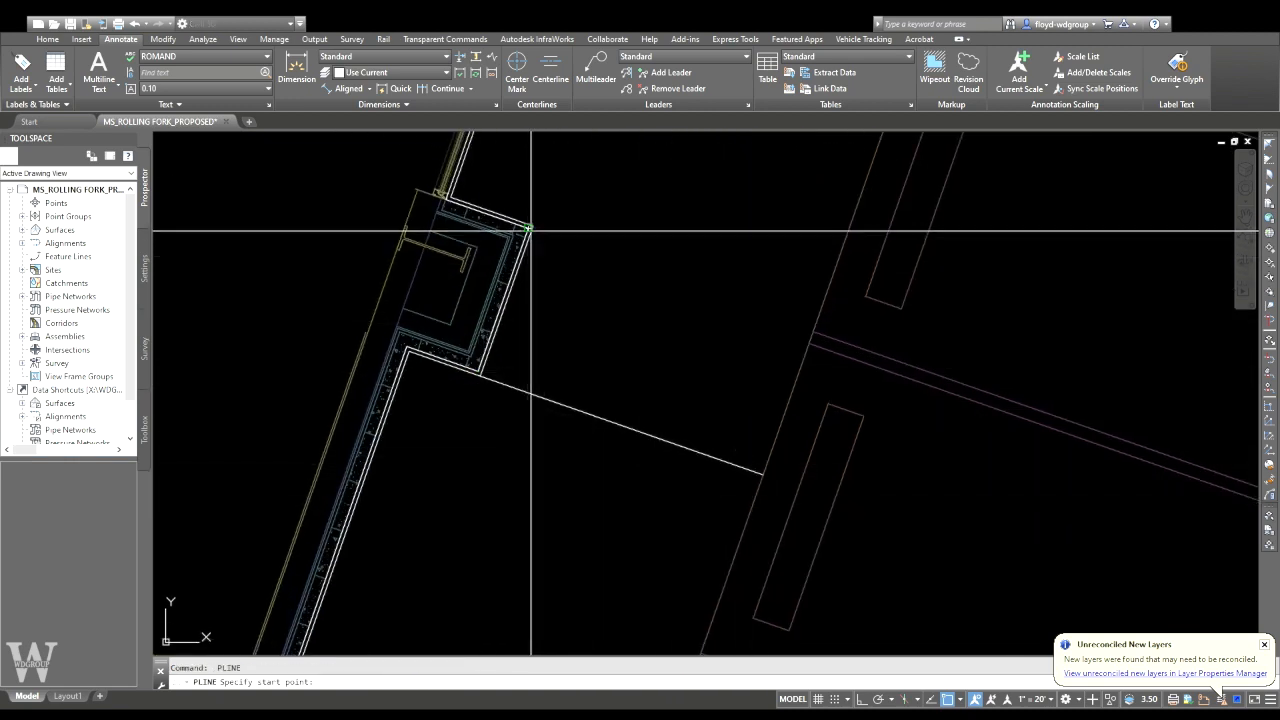
pyautogui.press('Return')
# - Draw a polyline from the second column's far side on the offset outline perpendicular to the front sidewalk edge
pyautogui.press('Return')
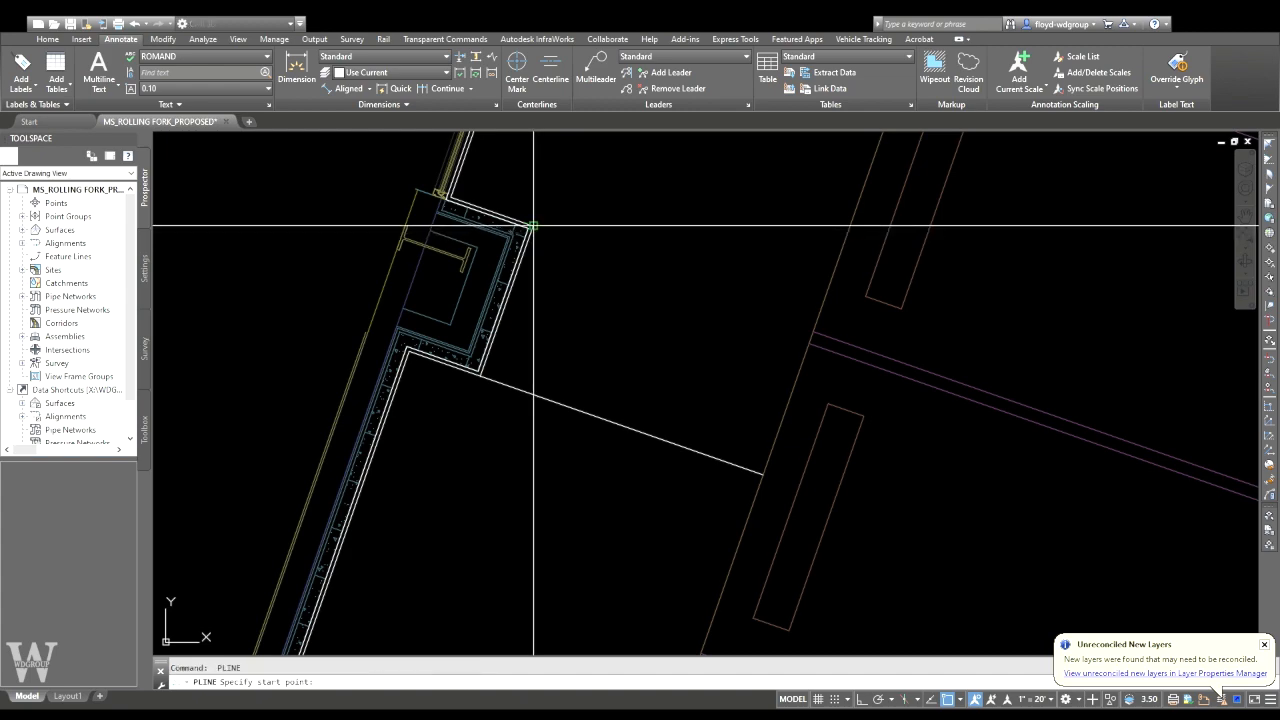
pyautogui.scroll(-6, 637, 400)
pyautogui.moveTo(670, 362); pyautogui.dragTo(490, 595, button='middle')
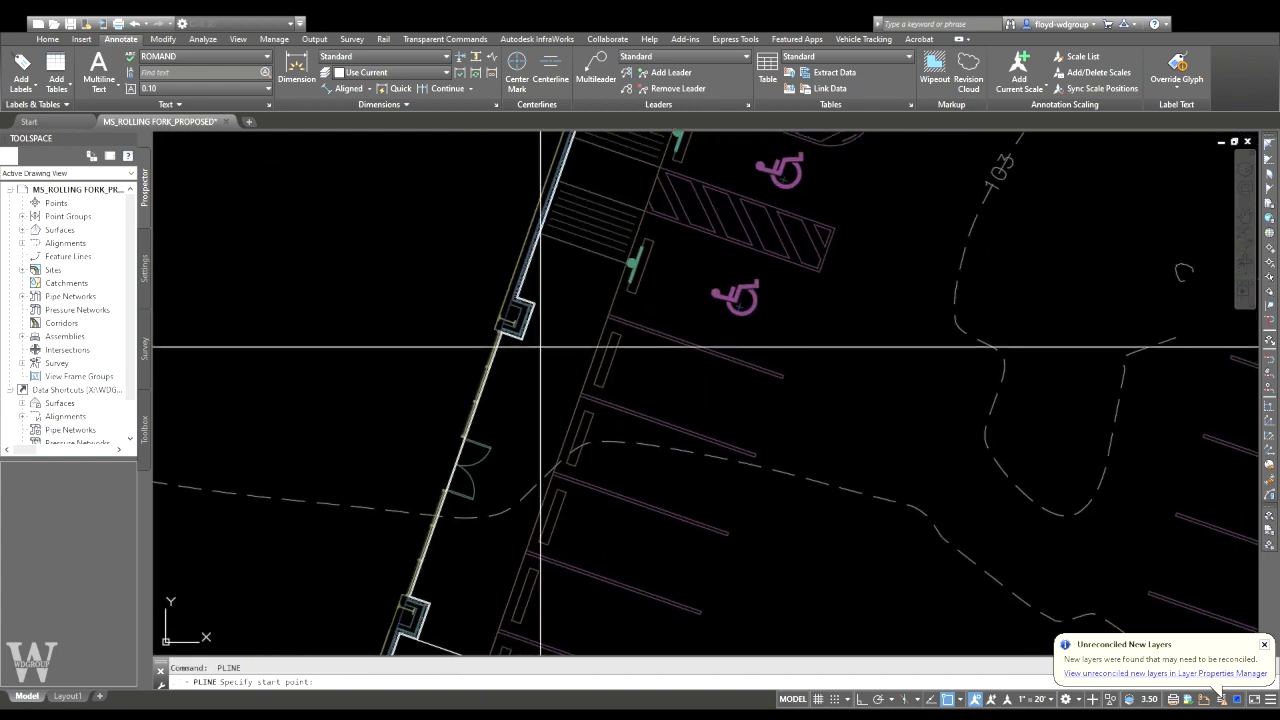
pyautogui.scroll(4, 520, 298)
pyautogui.click(527, 290)
pyautogui.write('per')
pyautogui.press('Return')
pyautogui.click(691, 387)
pyautogui.press('Return')
# - Trace a polyline from the offset outline's corner jog to the sidewalk corner and along the sidewalk edge through both perpendicular lines' ends
pyautogui.scroll(-6, 627, 398)
pyautogui.moveTo(604, 431); pyautogui.dragTo(592, 302, button='middle')
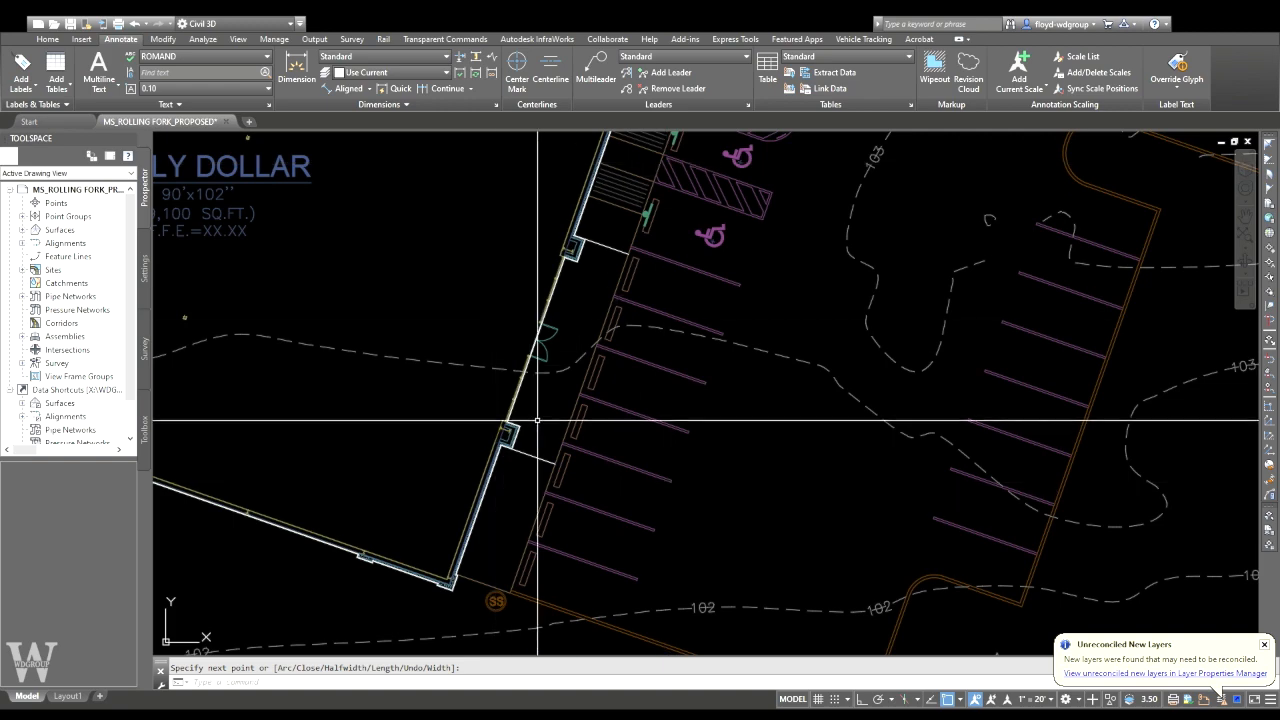
pyautogui.scroll(8, 520, 430)
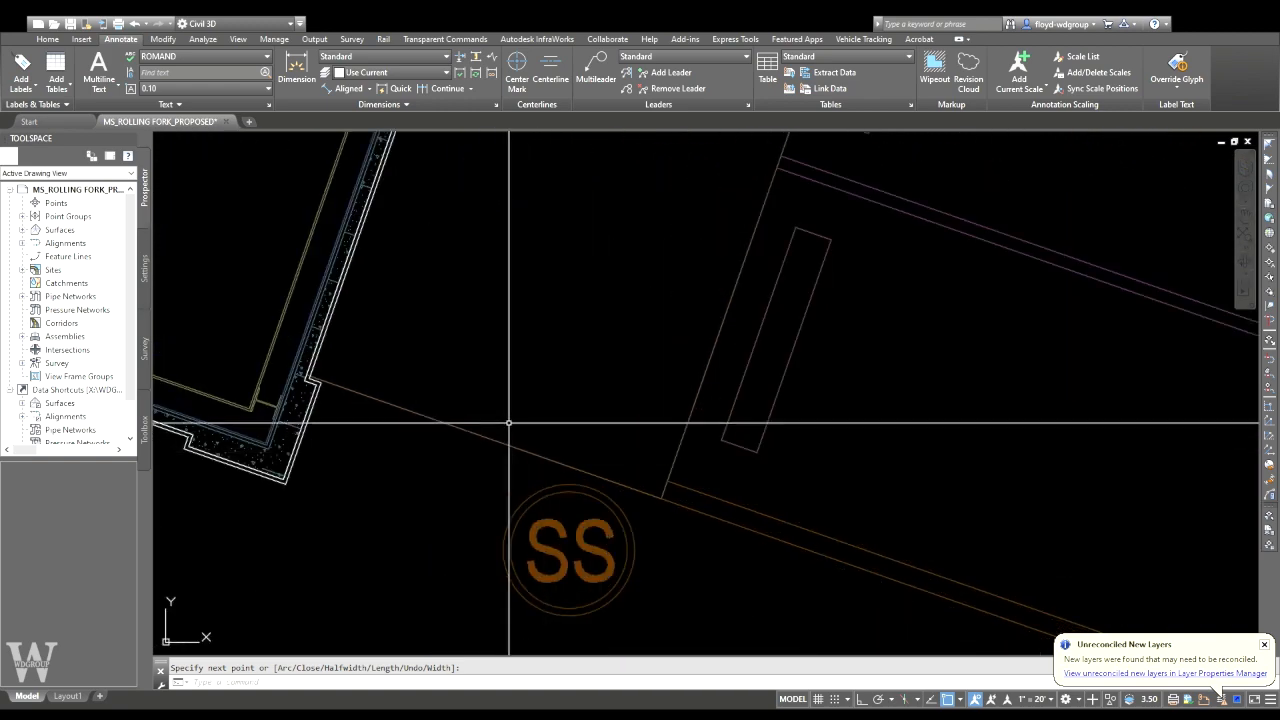
pyautogui.press('Return')
pyautogui.scroll(4, 316, 388)
pyautogui.click(299, 361)
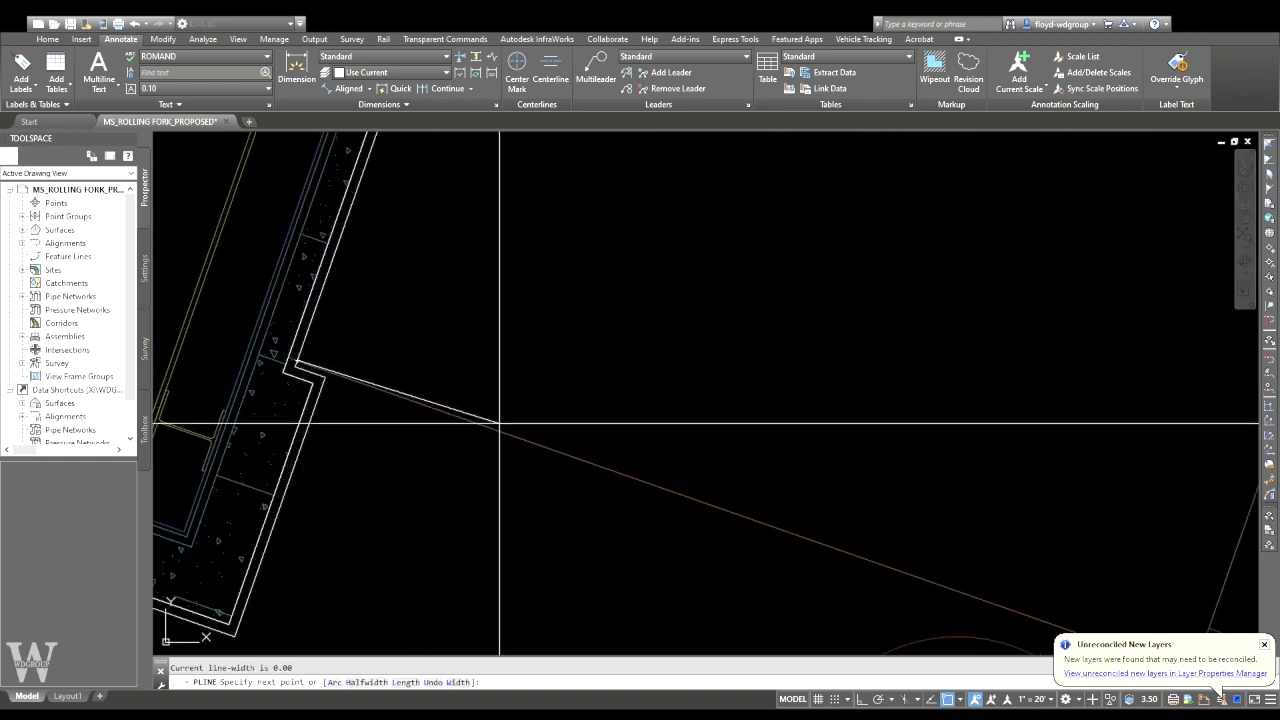
pyautogui.scroll(-6, 474, 412)
pyautogui.moveTo(474, 412); pyautogui.dragTo(463, 394, button='middle')
pyautogui.click(634, 453)
pyautogui.scroll(-4, 673, 338)
pyautogui.moveTo(673, 338); pyautogui.dragTo(580, 551, button='middle')
pyautogui.click(636, 389)
pyautogui.moveTo(692, 252); pyautogui.dragTo(553, 521, button='middle')
pyautogui.click(616, 327)
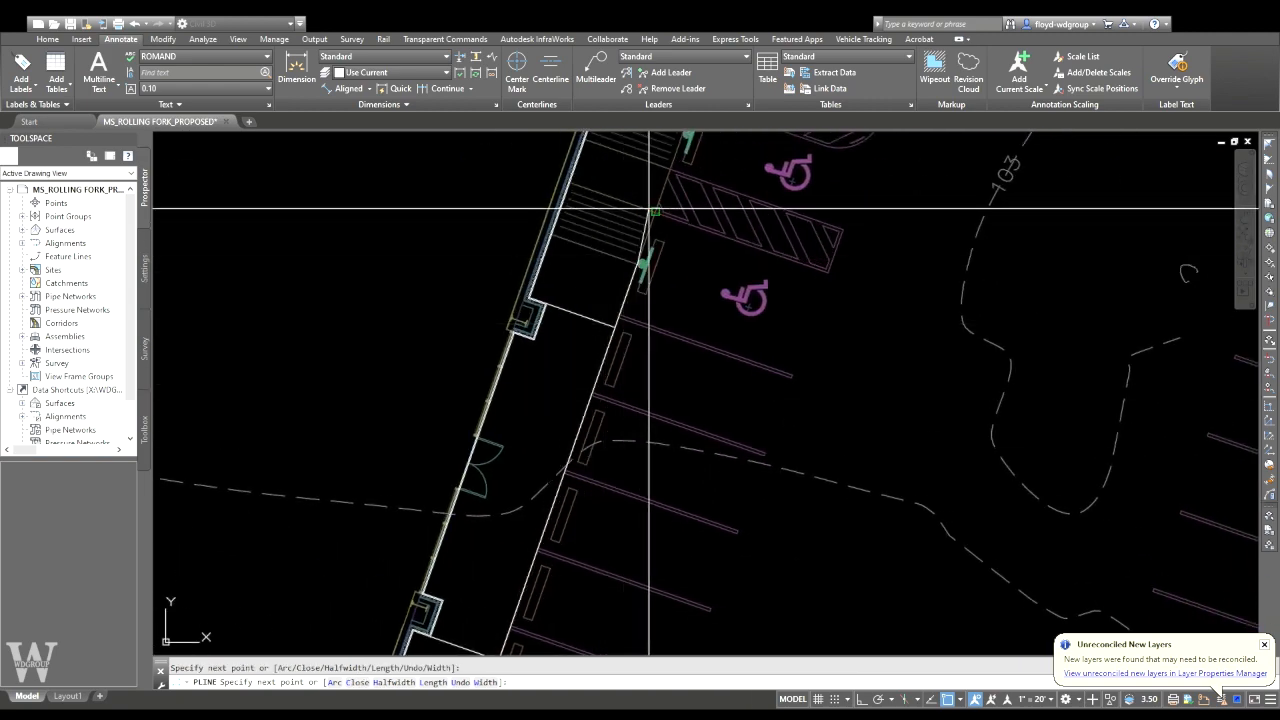
# - Continue the sidewalk polyline around the building and the double-door landing, ending perpendicular to the offset building outline
pyautogui.moveTo(659, 208); pyautogui.dragTo(559, 354, button='middle')
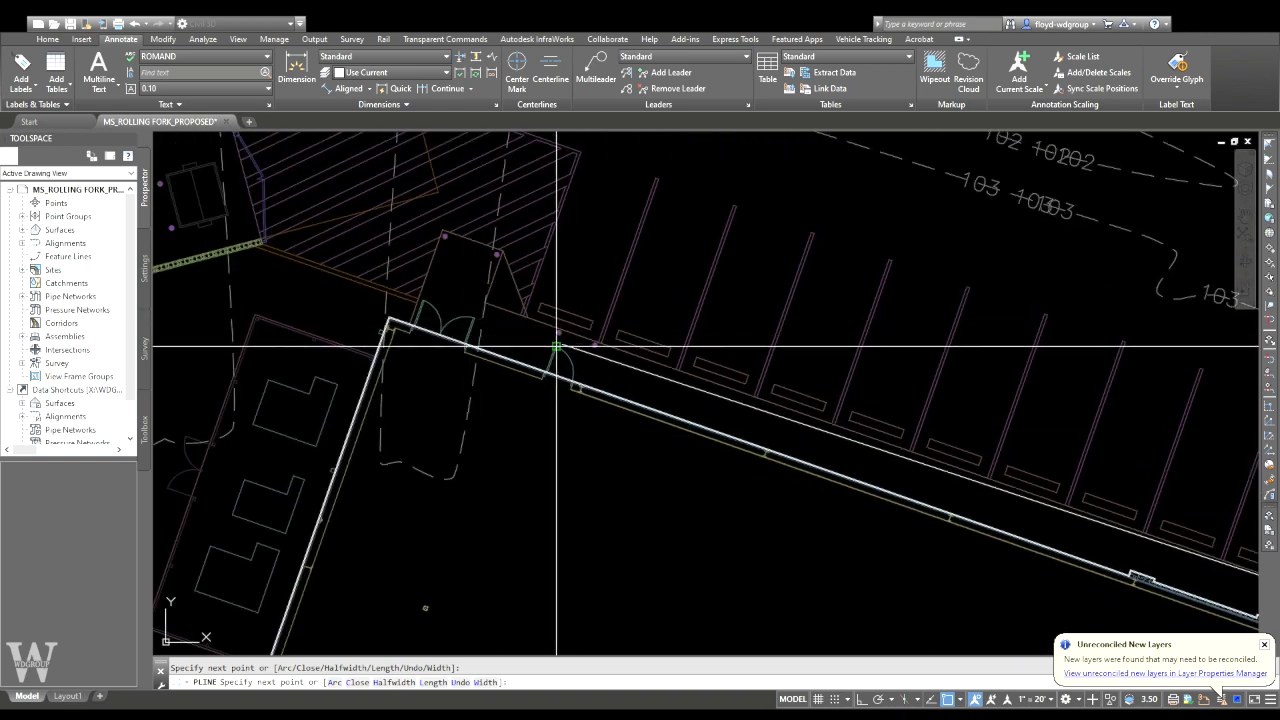
pyautogui.scroll(5, 556, 347)
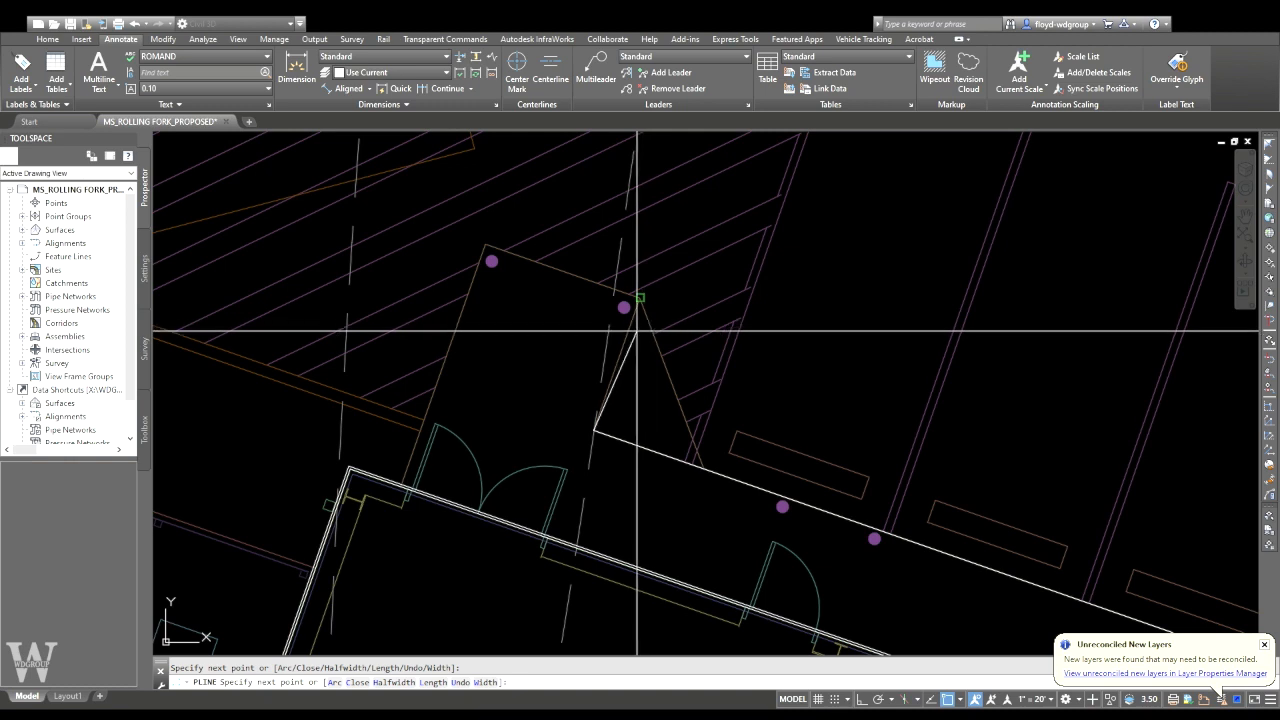
pyautogui.click(639, 298)
pyautogui.click(485, 245)
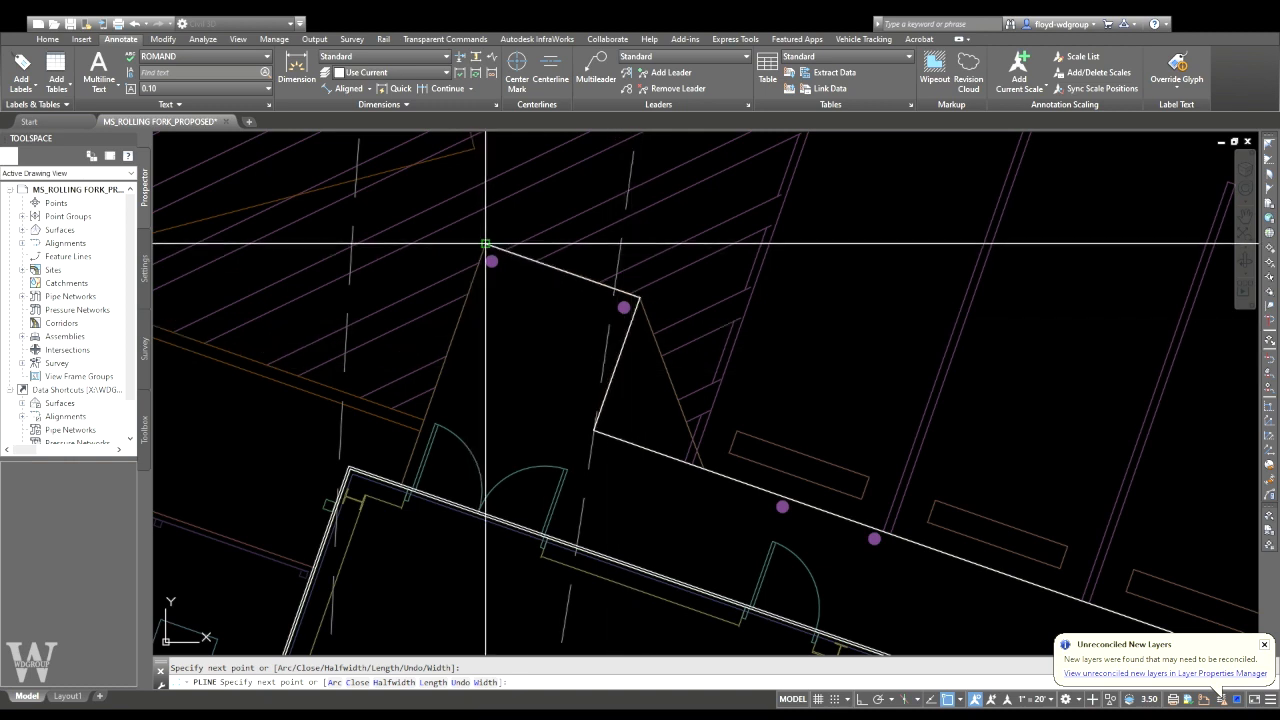
pyautogui.write('per')
pyautogui.click(400, 467)
pyautogui.press('Return')
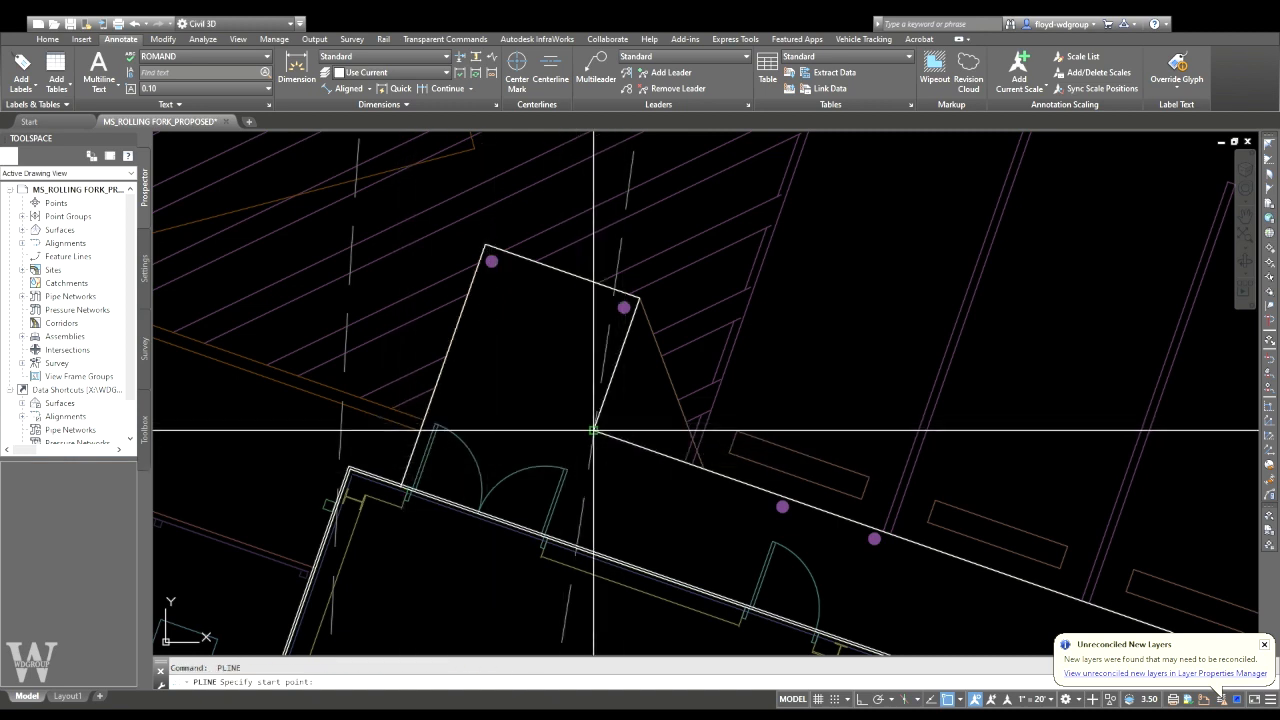
# - Draw a polyline from the landing's inner sidewalk corner perpendicular to the landing's opposite edge
pyautogui.press('Return')
pyautogui.click(593, 431)
pyautogui.write('per')
pyautogui.press('Return')
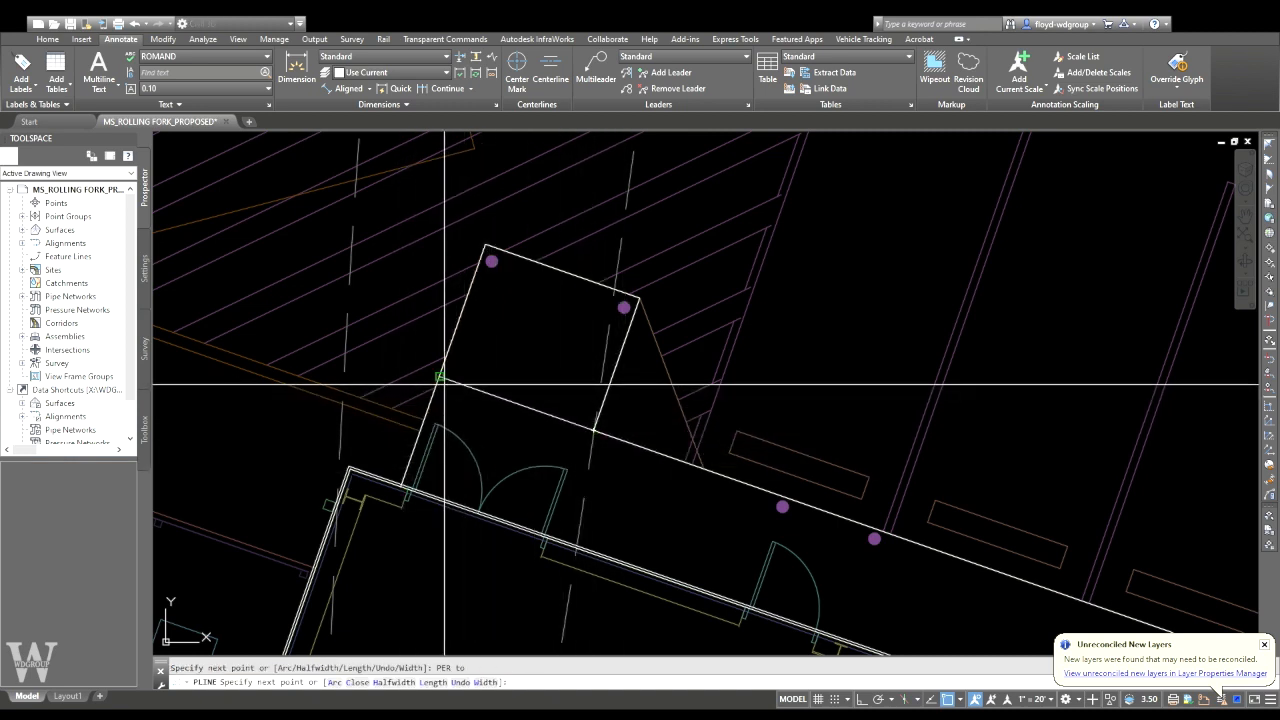
pyautogui.press('Escape')
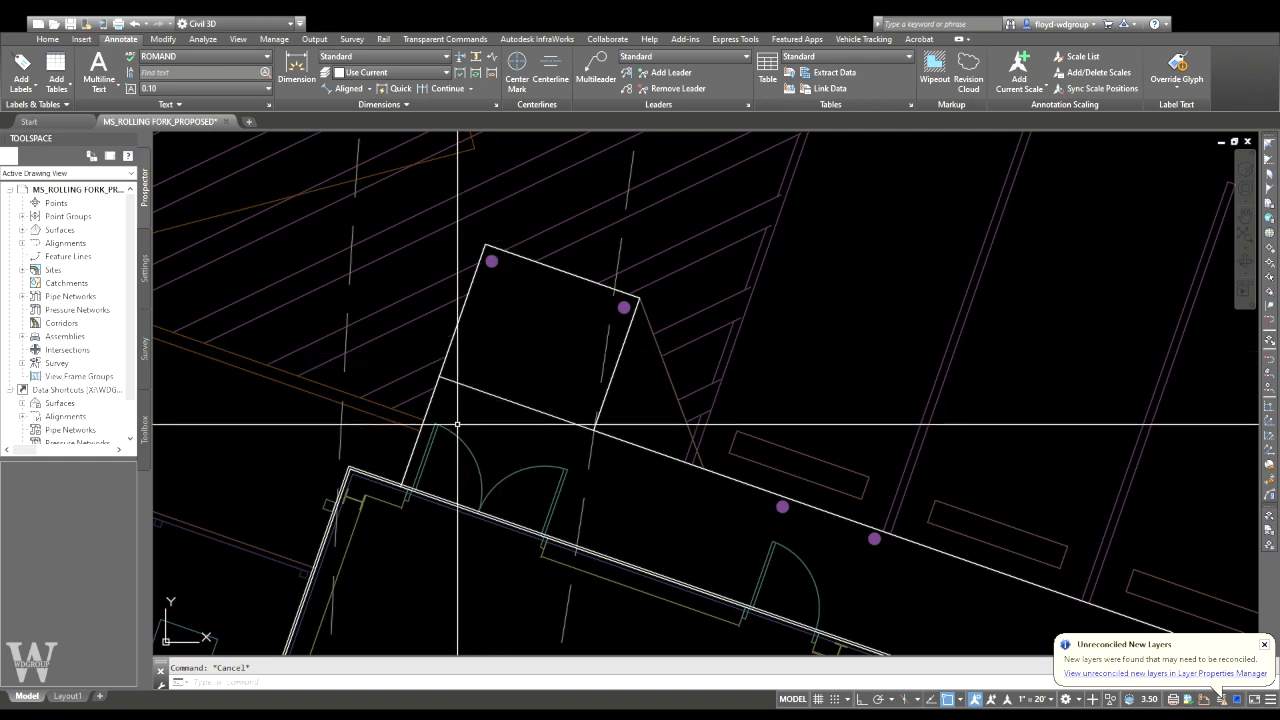
# - Offset the sidewalk edge polyline 0.1 outward, away from the building
pyautogui.moveTo(449, 423); pyautogui.dragTo(467, 391, button='middle')
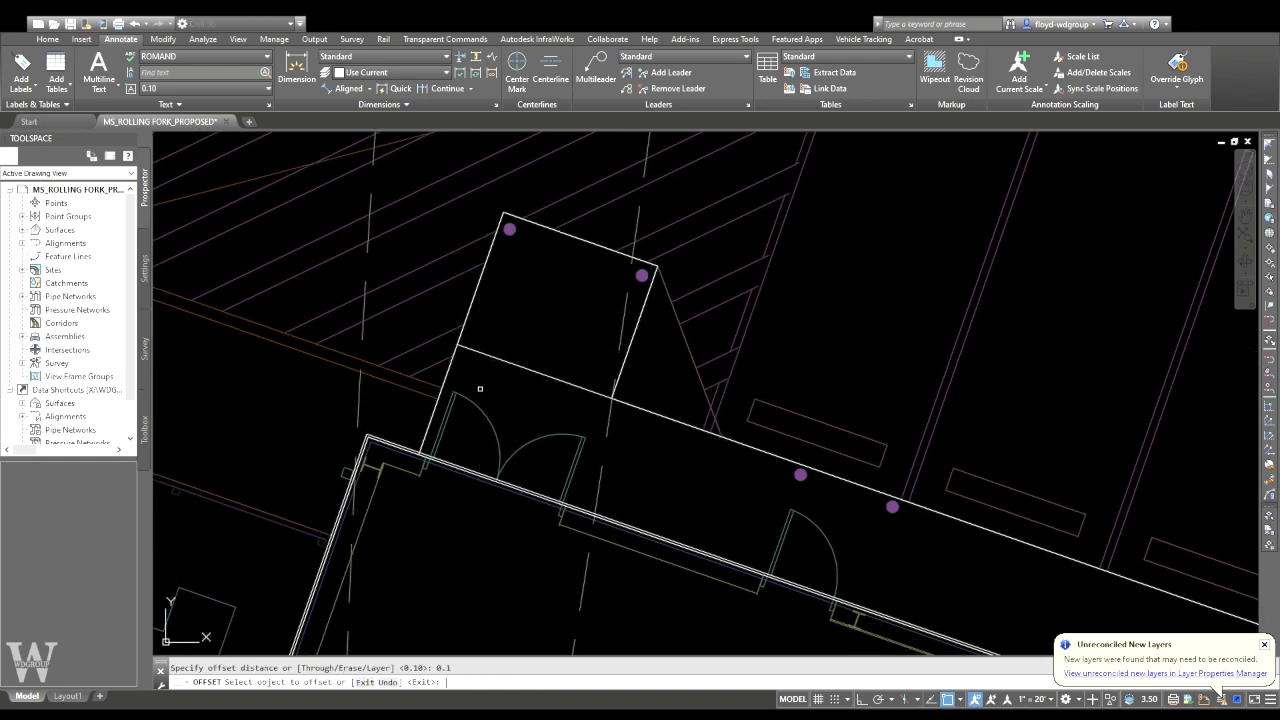
pyautogui.press('Return')
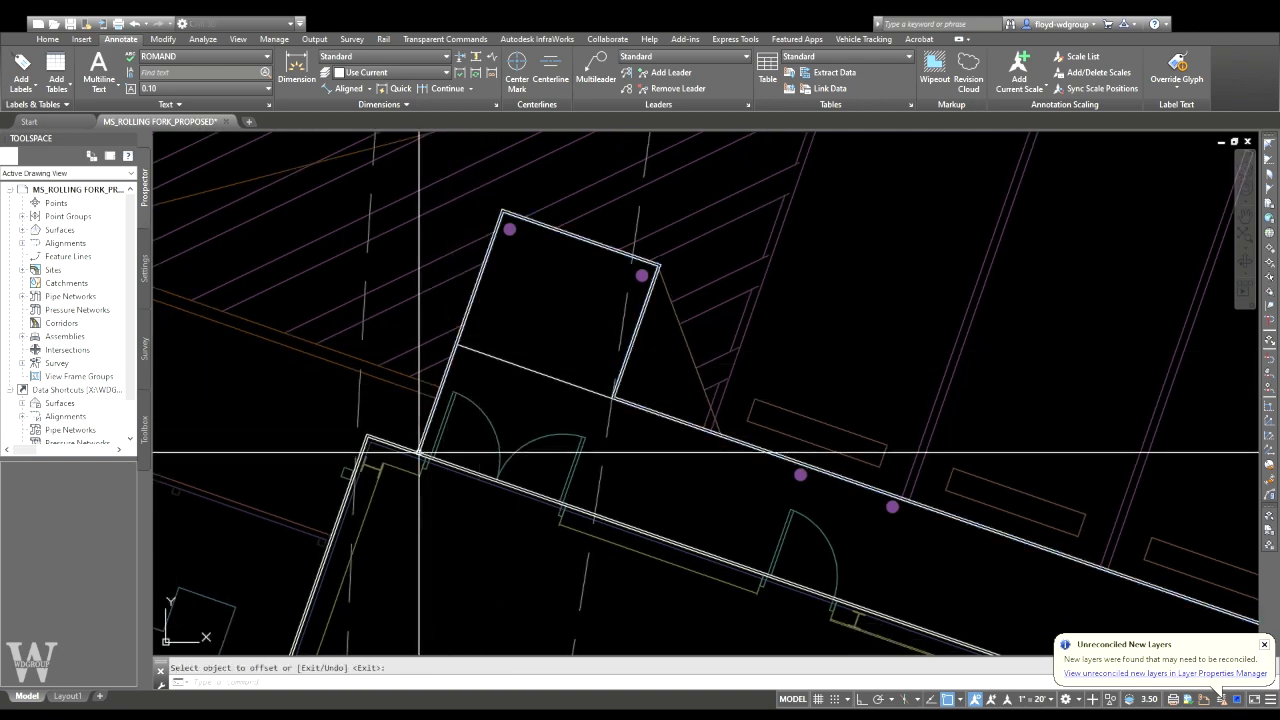
pyautogui.scroll(5, 428, 445)
pyautogui.click(445, 436)
pyautogui.click(447, 436)
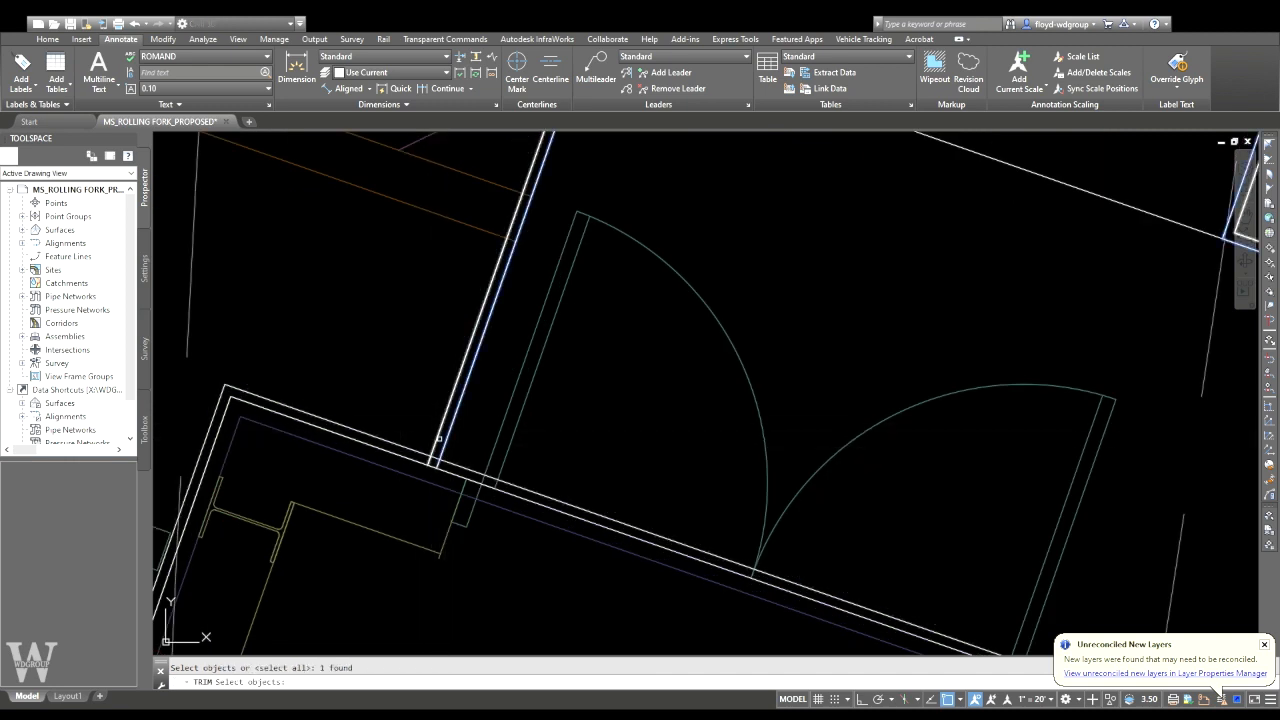
pyautogui.press('Escape')
pyautogui.press('Escape')
# - Trim the sidewalk edge's outer offset line between the two curb lines that meet the double-door landing
pyautogui.press('Return')
pyautogui.moveTo(445, 423); pyautogui.dragTo(422, 492, button='middle')
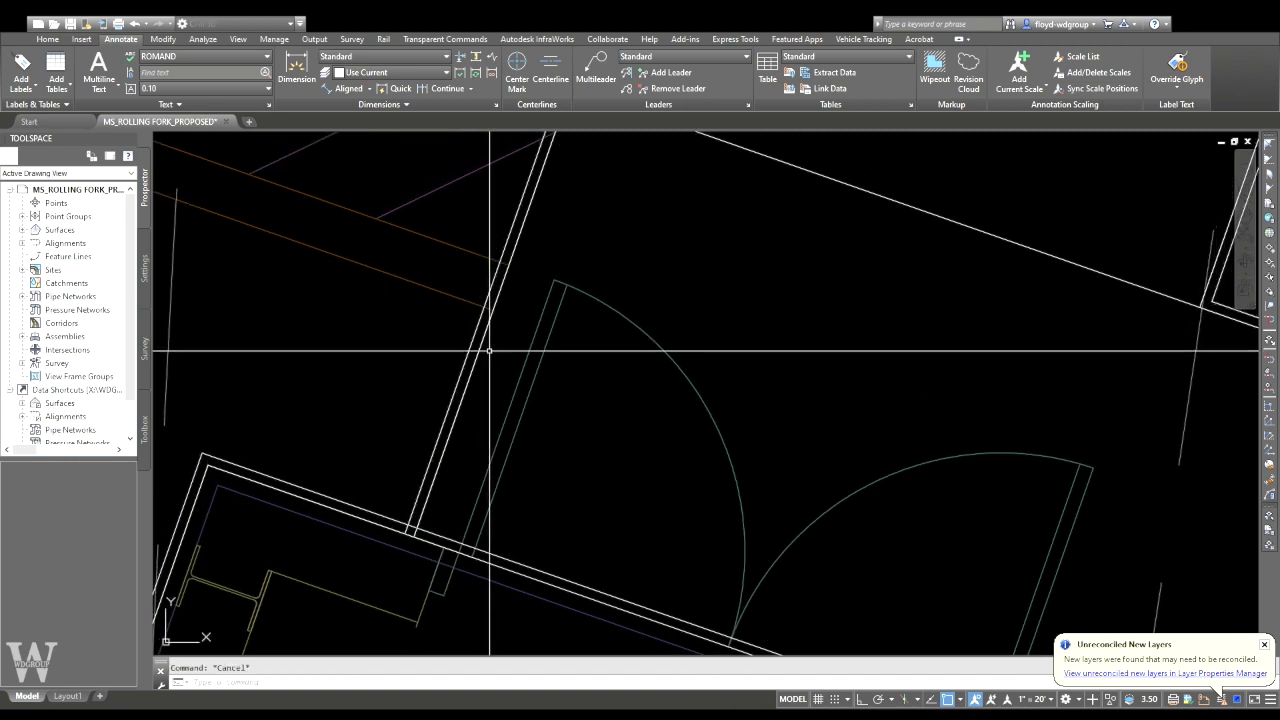
pyautogui.moveTo(502, 339); pyautogui.dragTo(511, 360, button='middle')
pyautogui.press('Return')
pyautogui.click(492, 252)
pyautogui.click(426, 333)
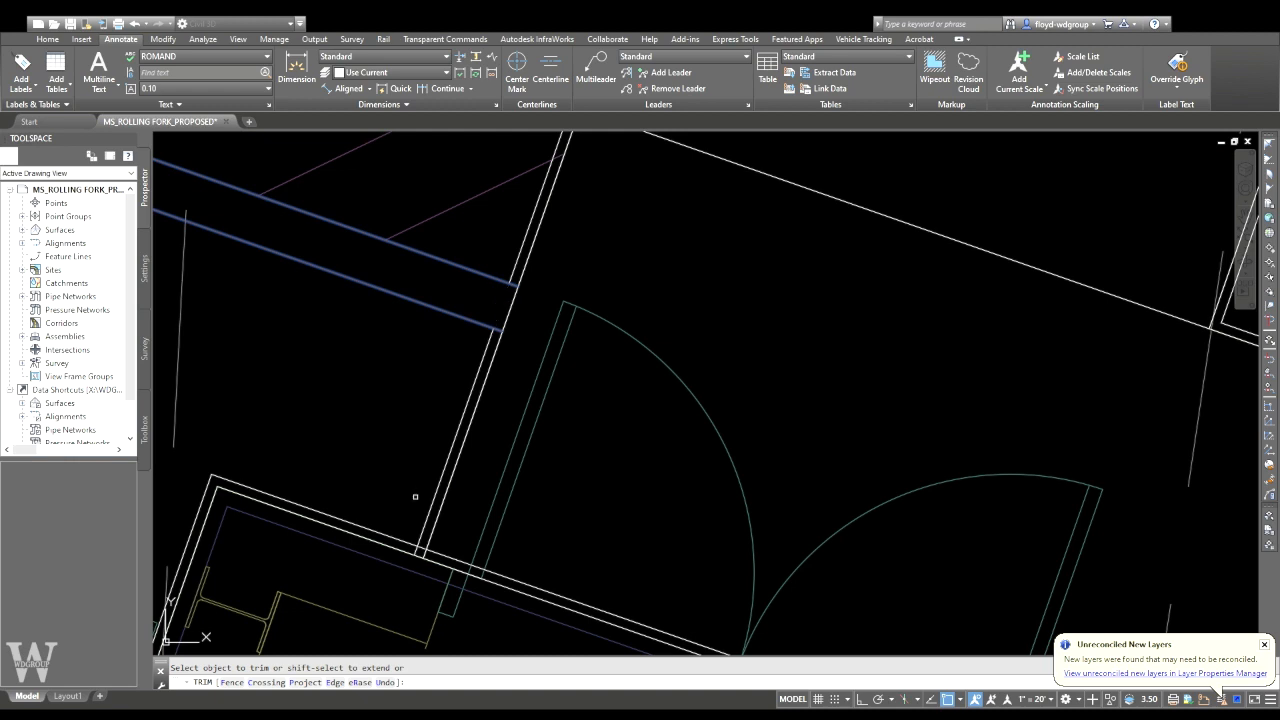
pyautogui.scroll(5, 466, 420)
pyautogui.press('Escape')
# - Trim the building outline's offset between the two sidewalk edge lines beside the double doors
pyautogui.press('Return')
pyautogui.click(537, 405)
pyautogui.click(466, 426)
pyautogui.press('Return')
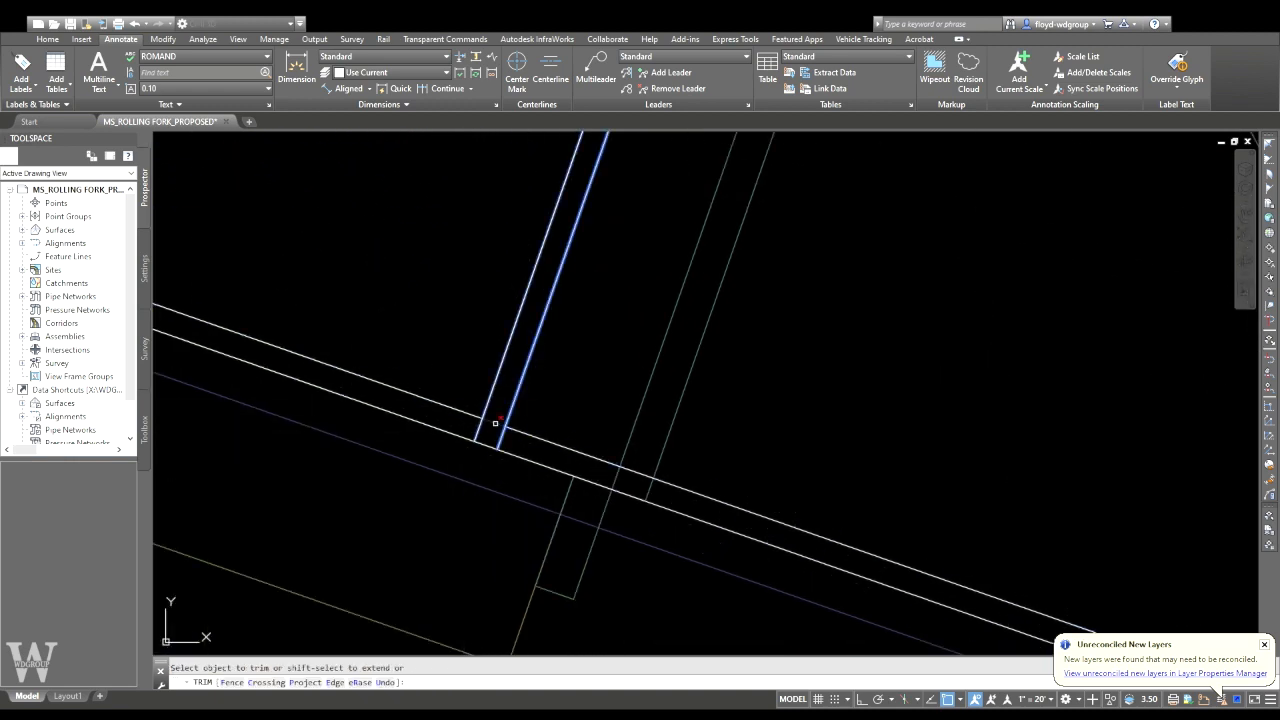
pyautogui.click(476, 430)
pyautogui.press('Return')
pyautogui.scroll(-5, 343, 410)
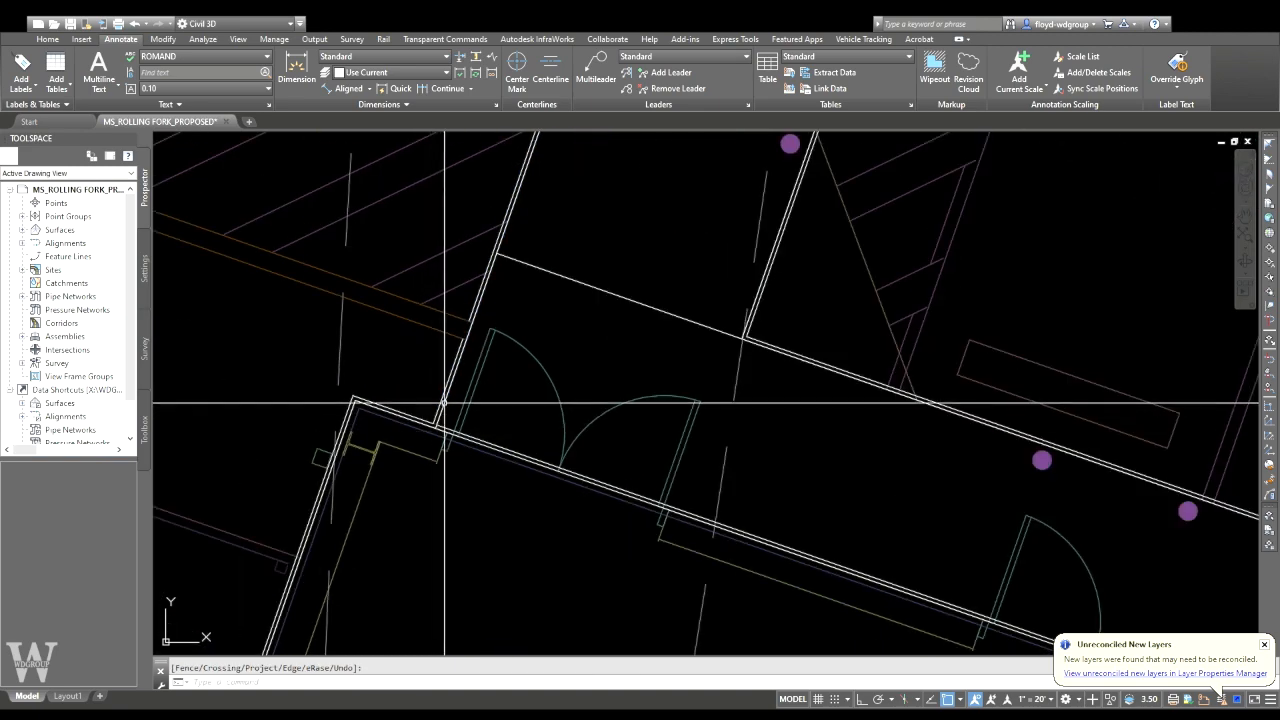
# - Trim the sidewalk's outer offset around the inner corner of the landing, using the diagonal edge as the cutting boundary
pyautogui.moveTo(343, 410); pyautogui.dragTo(335, 416, button='middle')
pyautogui.moveTo(406, 260); pyautogui.dragTo(351, 386, button='middle')
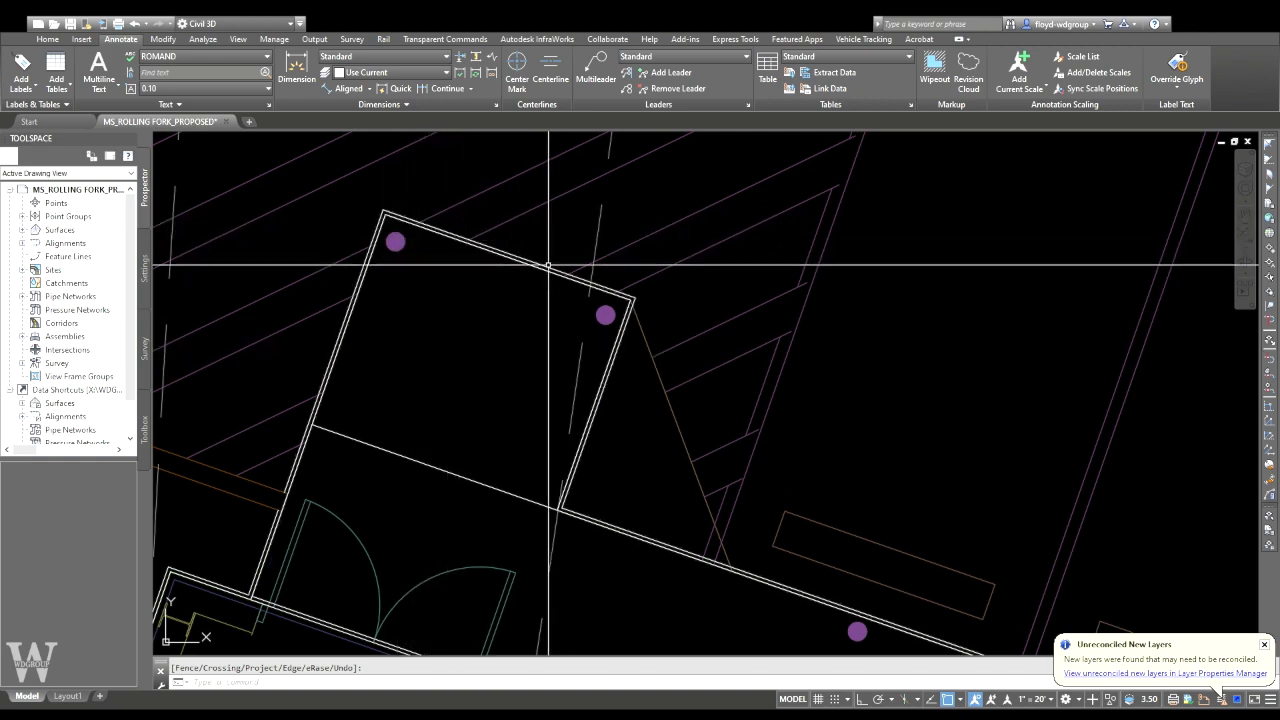
pyautogui.moveTo(550, 297); pyautogui.dragTo(485, 216, button='middle')
pyautogui.moveTo(581, 269); pyautogui.dragTo(517, 234, button='middle')
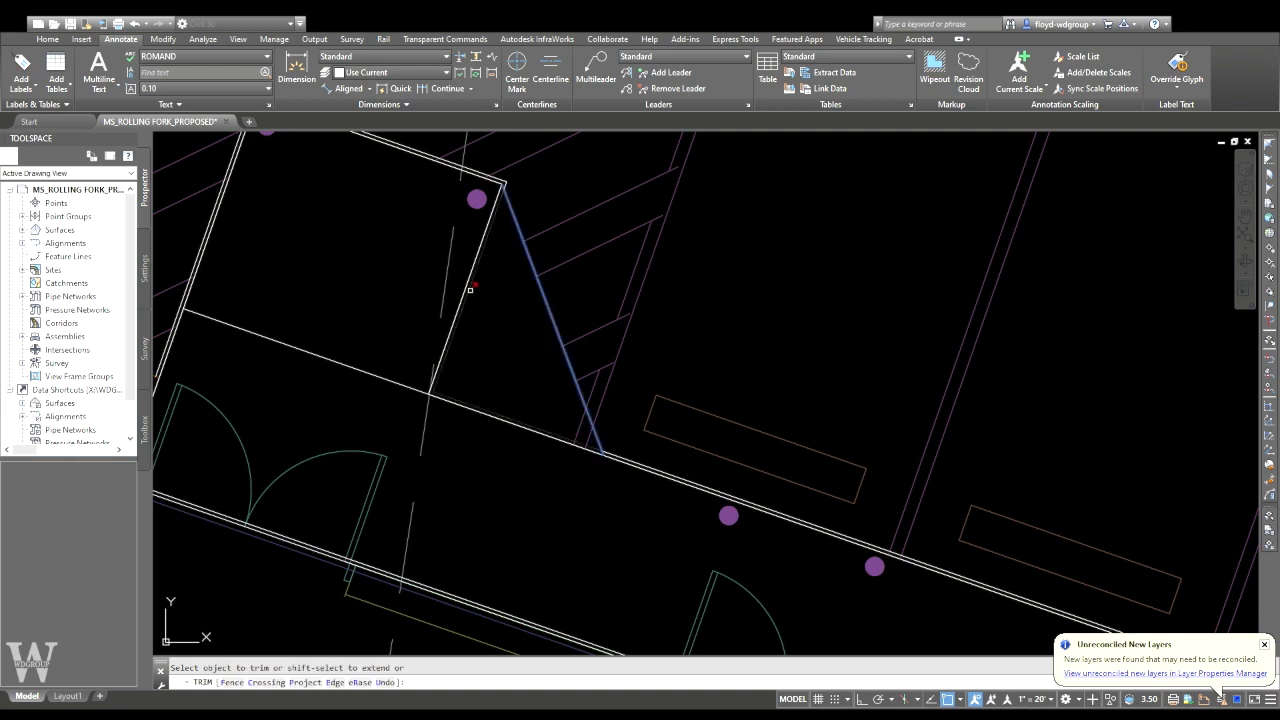
pyautogui.press('Escape')
# - Draw a polyline along the diagonal edge from the landing's outer corner to the trimmed sidewalk offset line
pyautogui.write('pl')
pyautogui.press('Return')
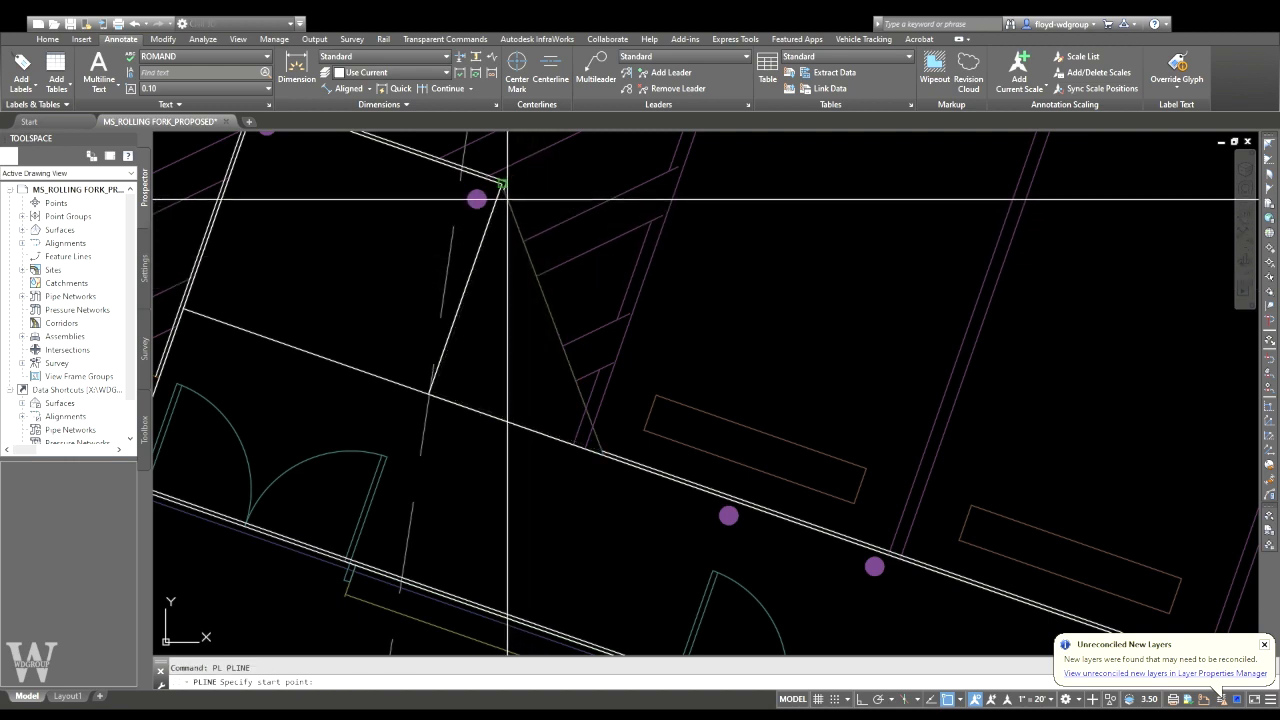
pyautogui.click(504, 187)
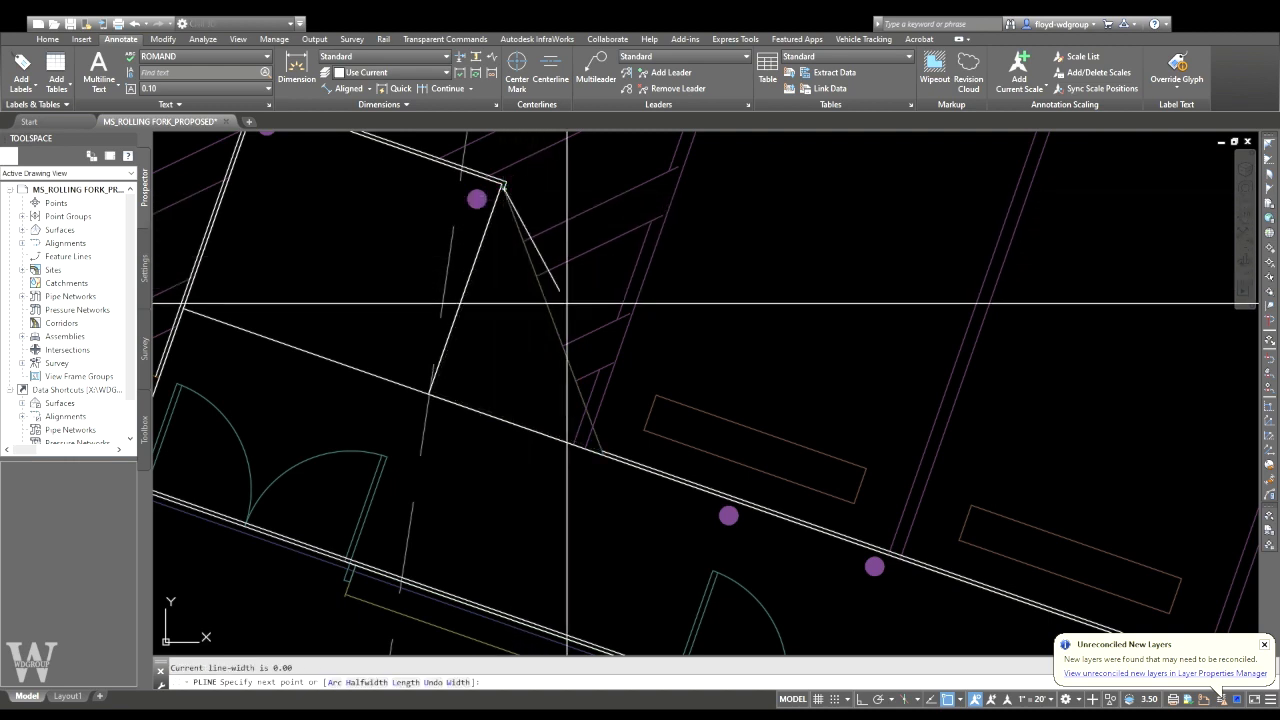
pyautogui.click(598, 447)
pyautogui.press('Return')
pyautogui.scroll(-2, 552, 428)
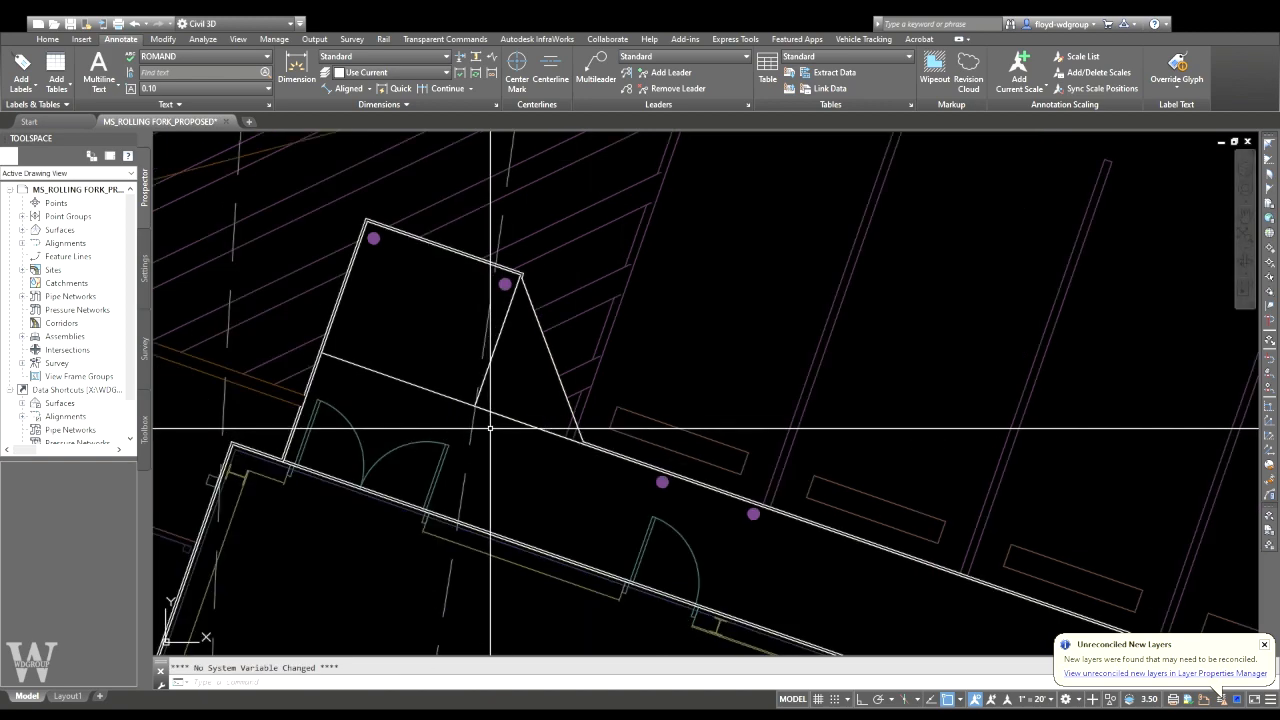
# - Examine the double-door landing, its offset edge lines and the diagonal edge where they meet the curb and front sidewalk
pyautogui.moveTo(486, 417); pyautogui.dragTo(634, 421, button='middle')
pyautogui.press('Return')
pyautogui.press('Escape')
pyautogui.scroll(5, 474, 393)
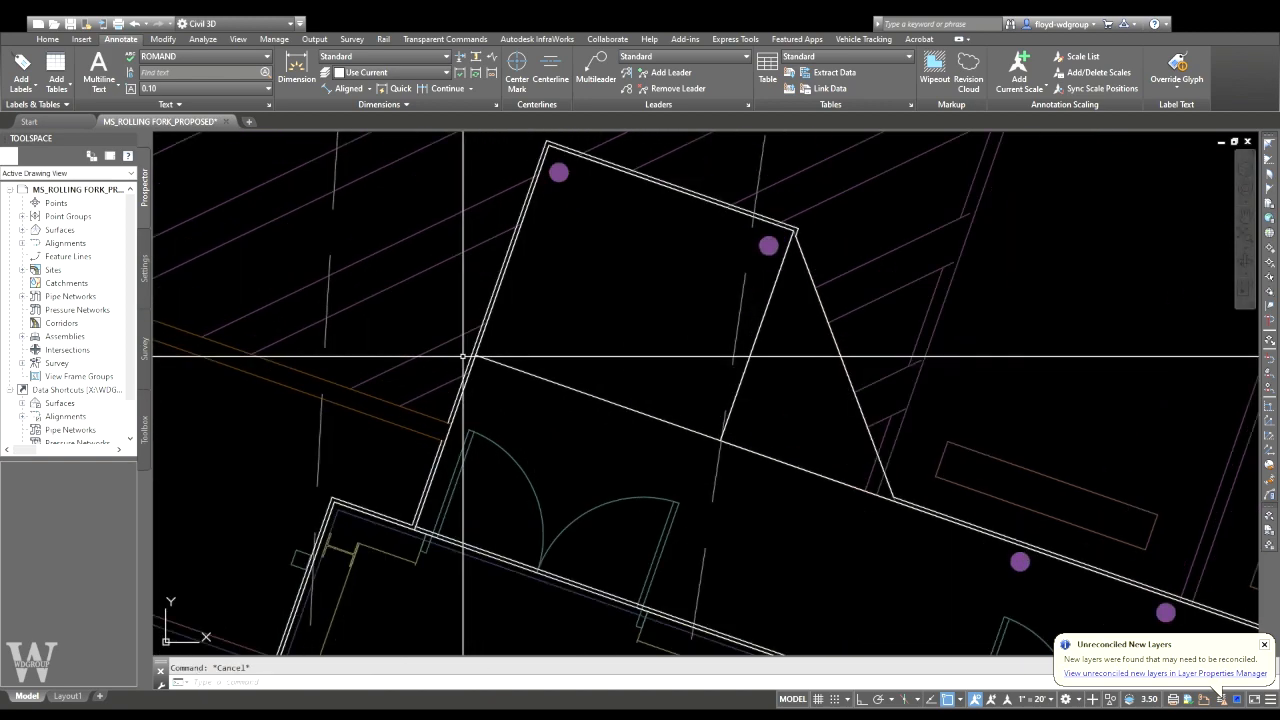
pyautogui.press('Escape')
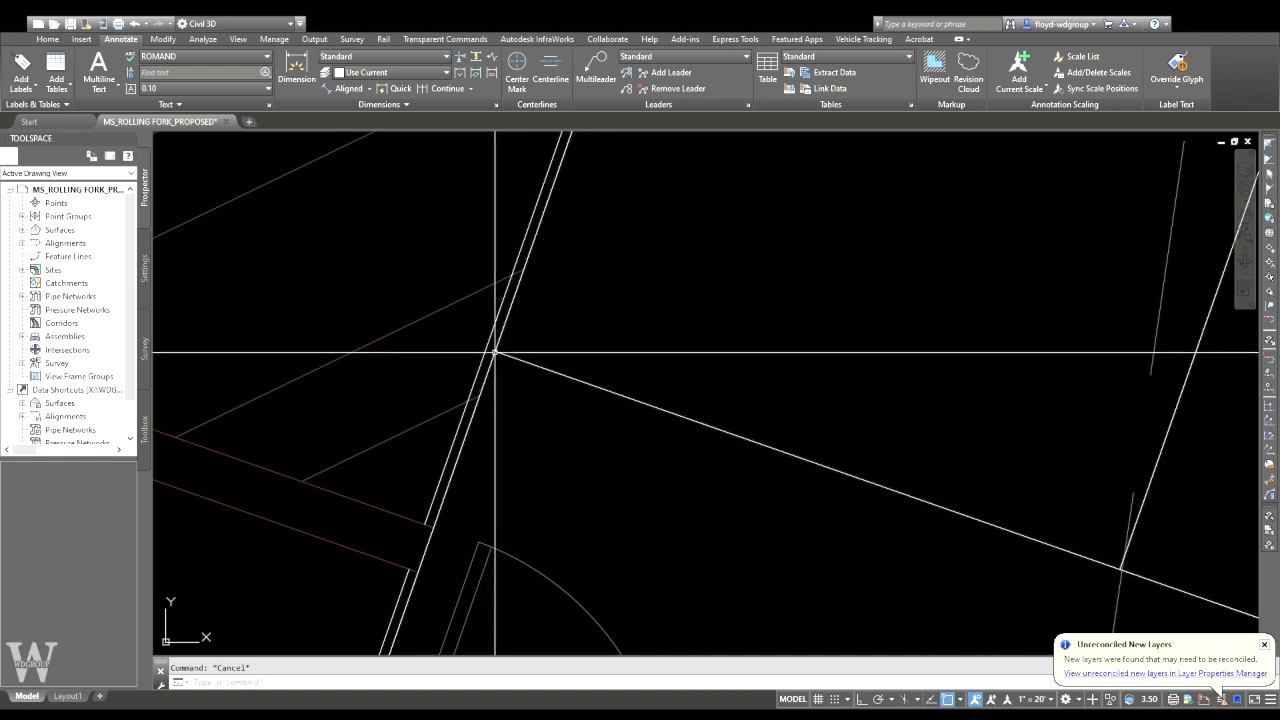
pyautogui.scroll(-4, 495, 355)
pyautogui.moveTo(495, 360)
pyautogui.mouseDown(button='middle')
pyautogui.moveTo(480, 366)
pyautogui.moveTo(495, 387)
pyautogui.mouseUp(button='middle')
pyautogui.scroll(2, 476, 388)
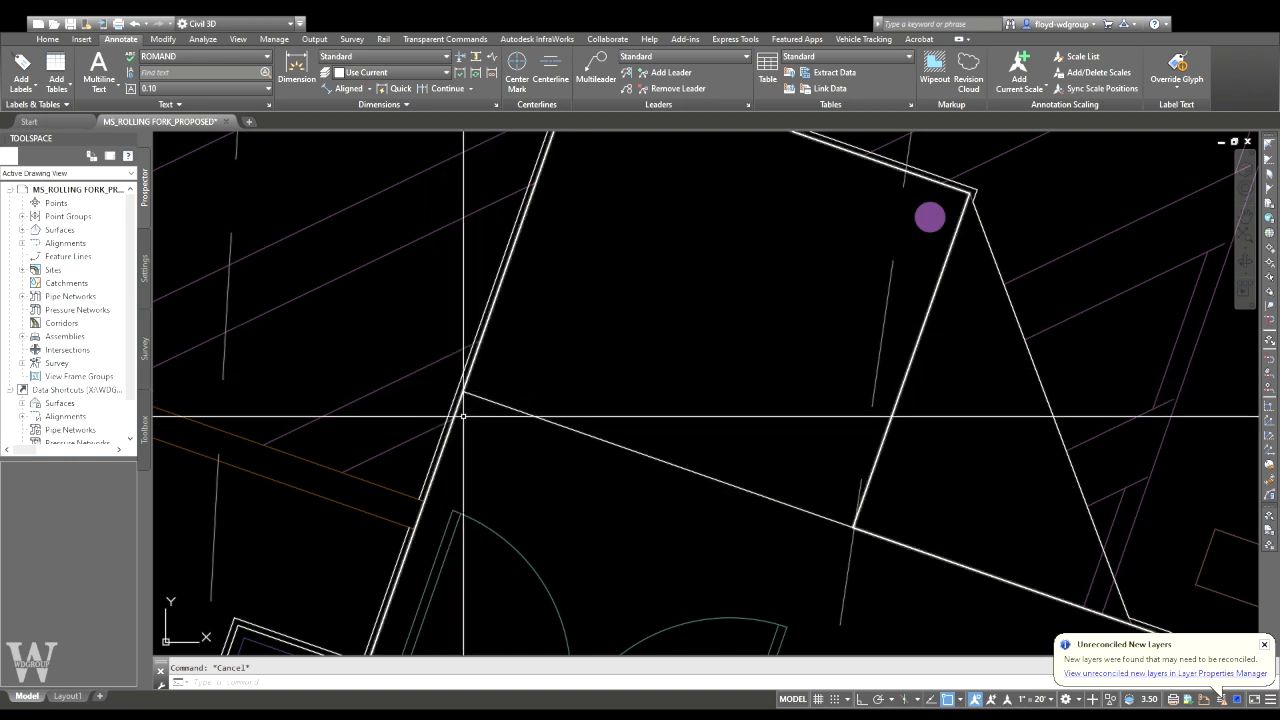
pyautogui.scroll(-4, 472, 388)
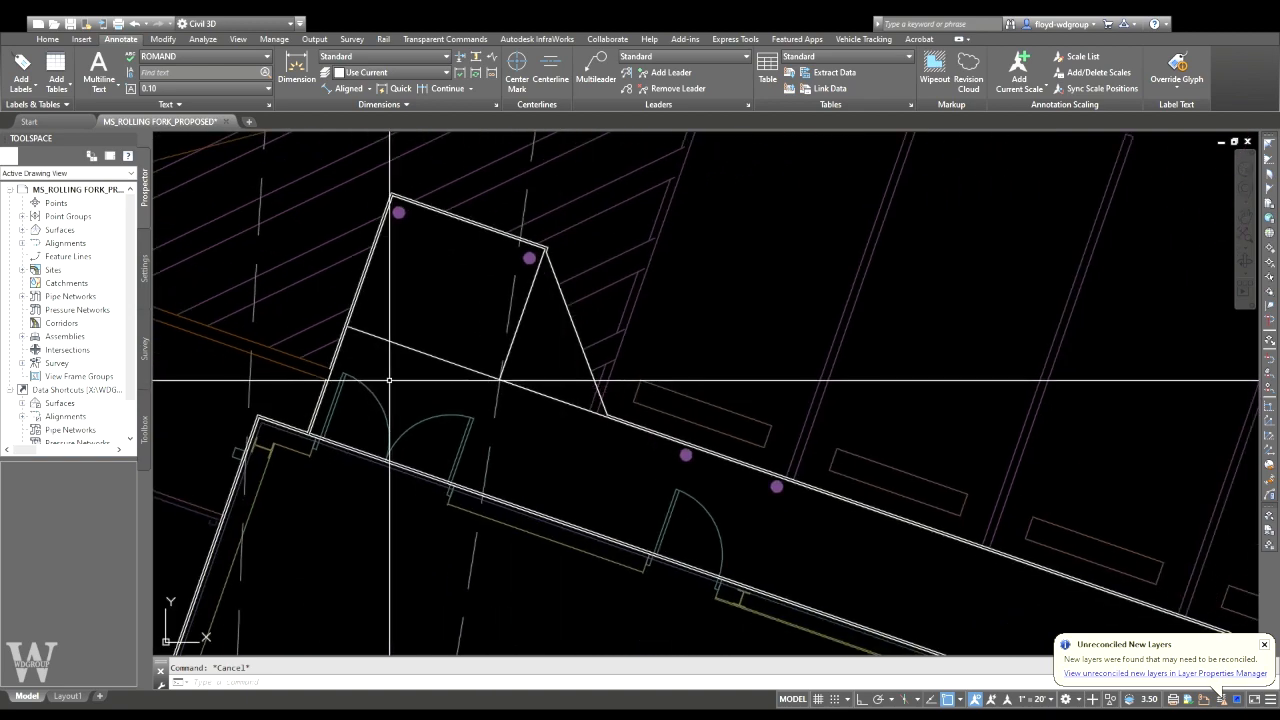
pyautogui.scroll(2, 368, 281)
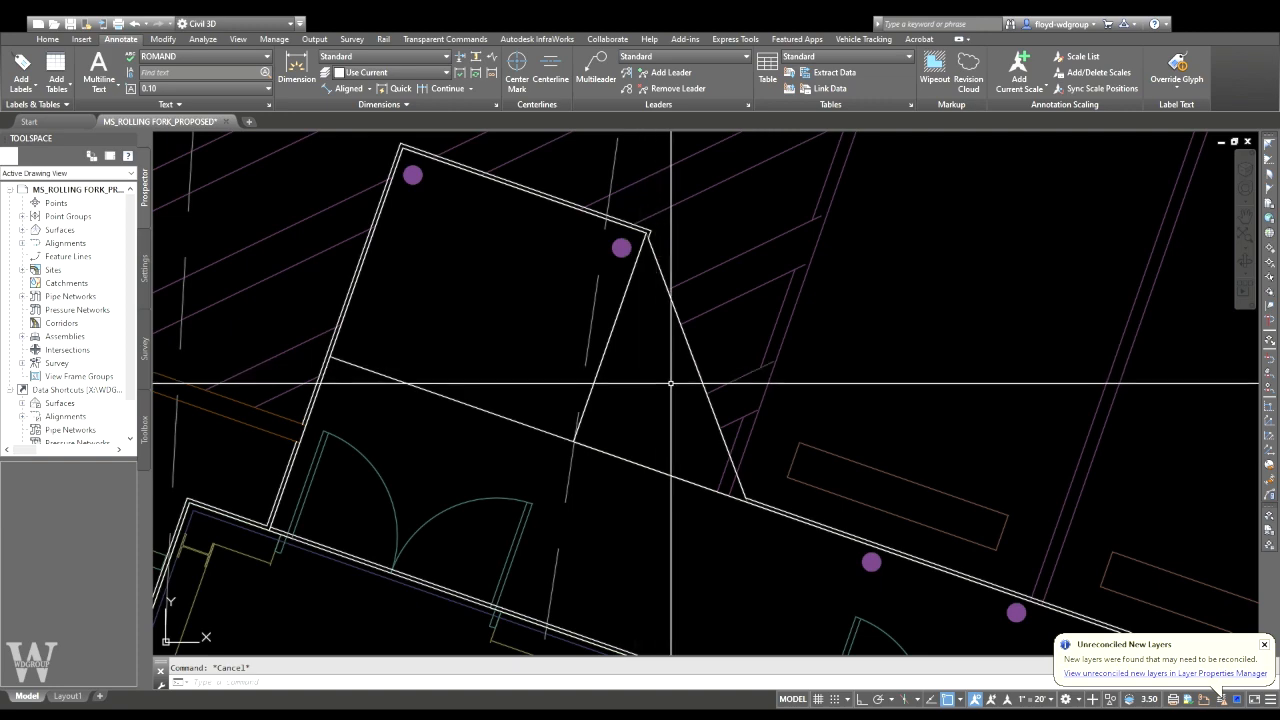
pyautogui.moveTo(670, 383); pyautogui.dragTo(556, 298, button='middle')
pyautogui.scroll(-2, 554, 356)
pyautogui.scroll(2, 554, 356)
pyautogui.moveTo(562, 260); pyautogui.dragTo(580, 337, button='middle')
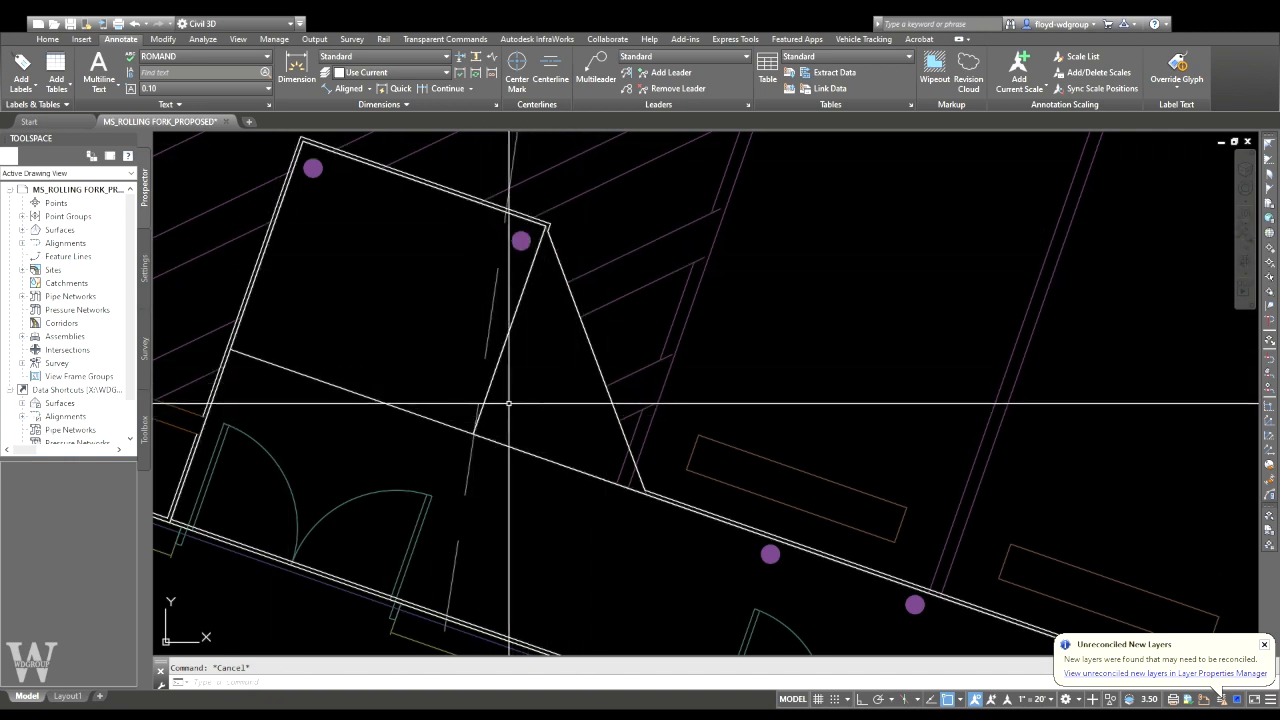
pyautogui.scroll(-2, 518, 388)
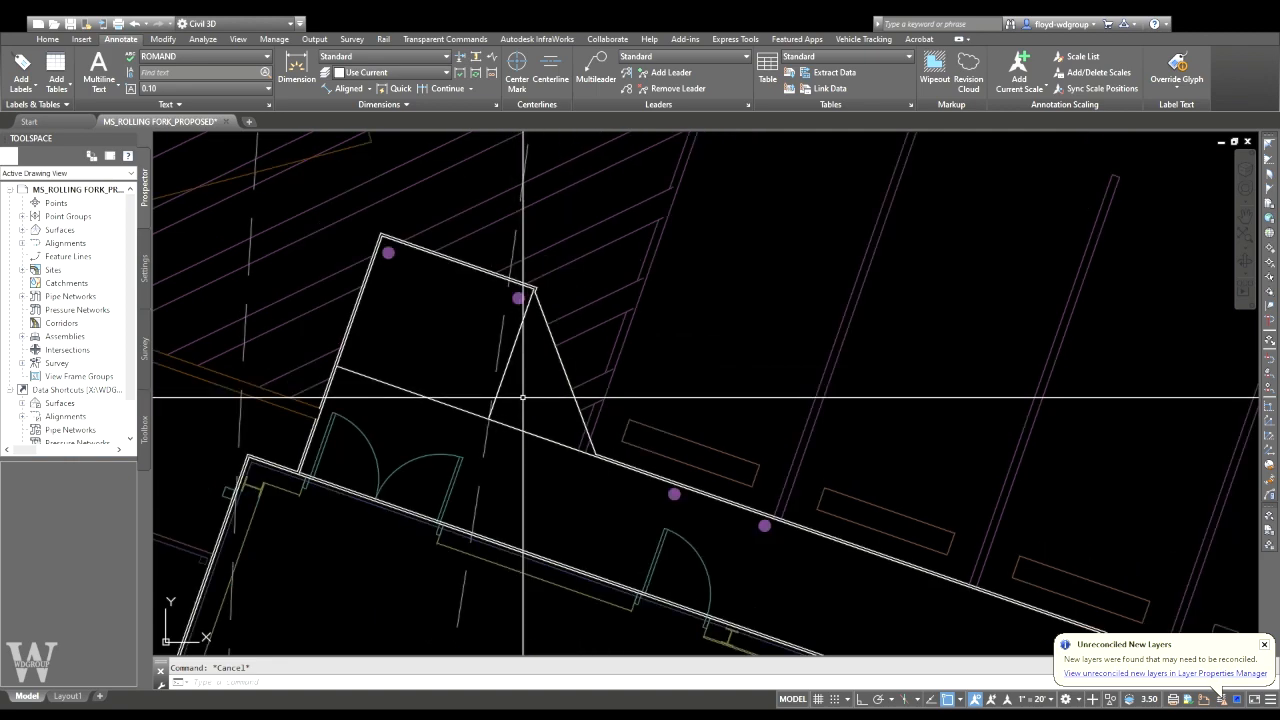
pyautogui.moveTo(392, 330); pyautogui.dragTo(534, 382, button='middle')
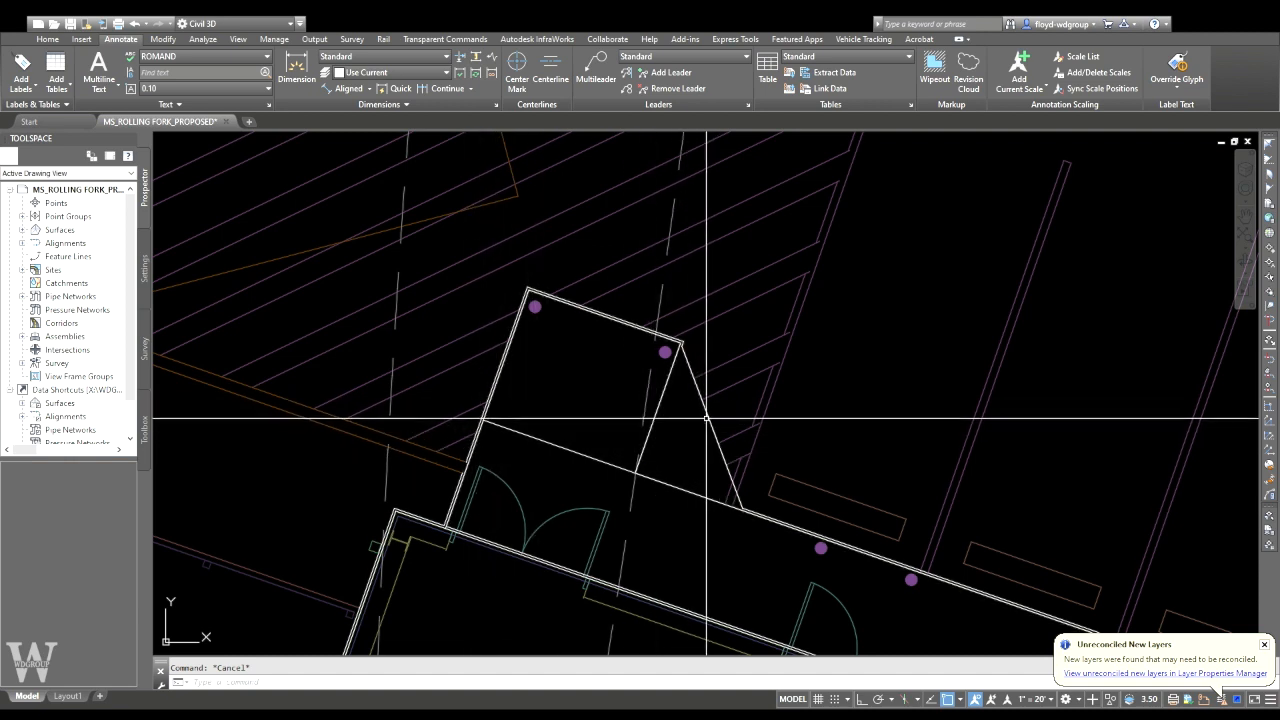
pyautogui.write('p')
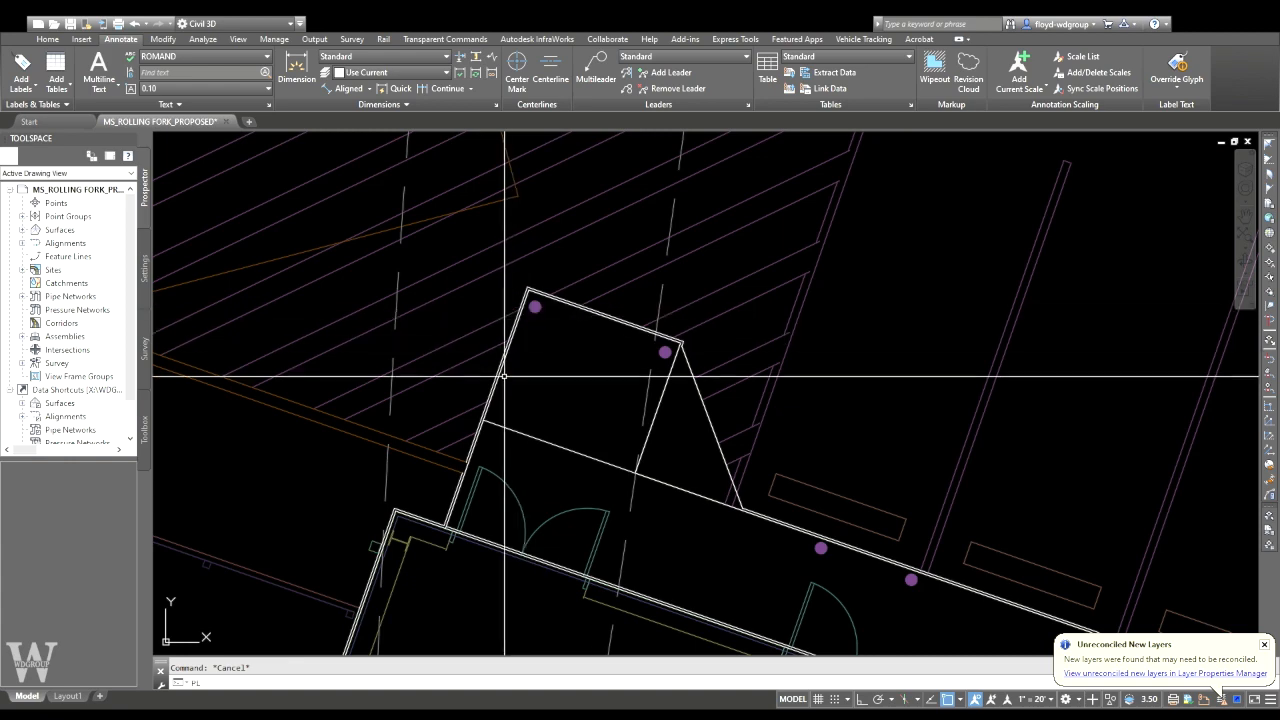
pyautogui.write('l')
pyautogui.press('Return')
pyautogui.scroll(2, 473, 450)
pyautogui.scroll(5, 473, 450)
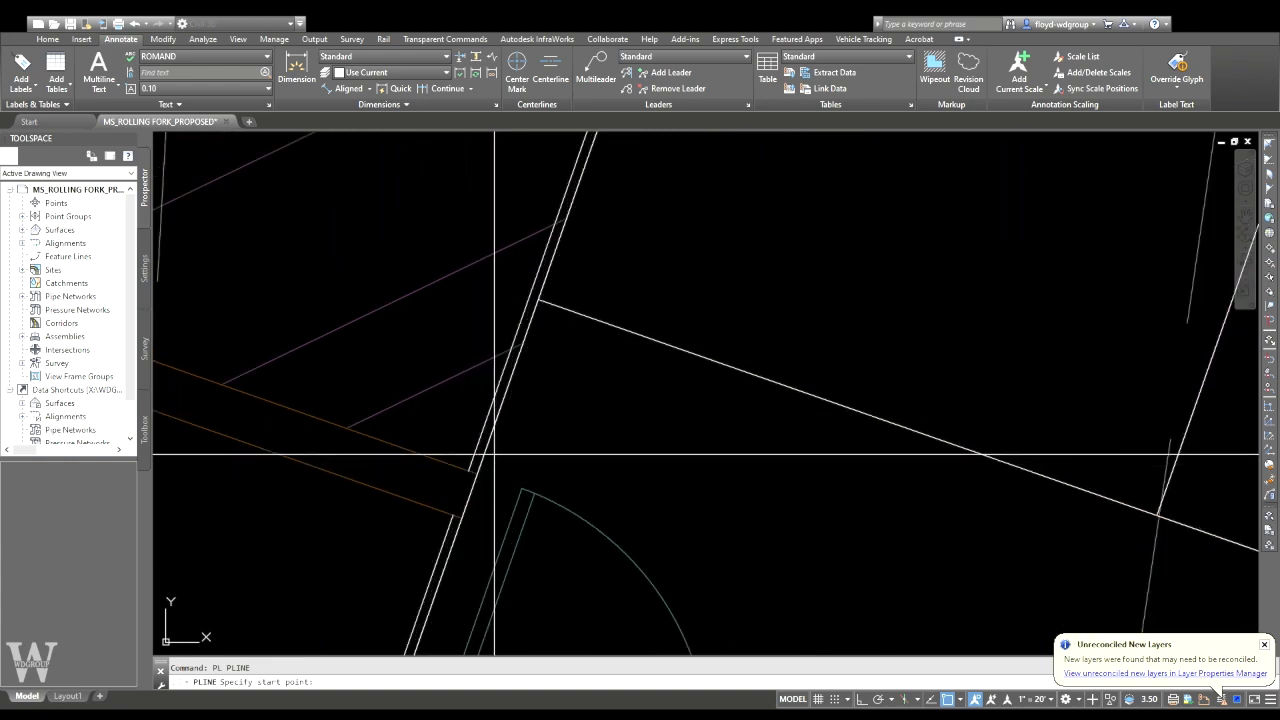
pyautogui.scroll(-5, 530, 333)
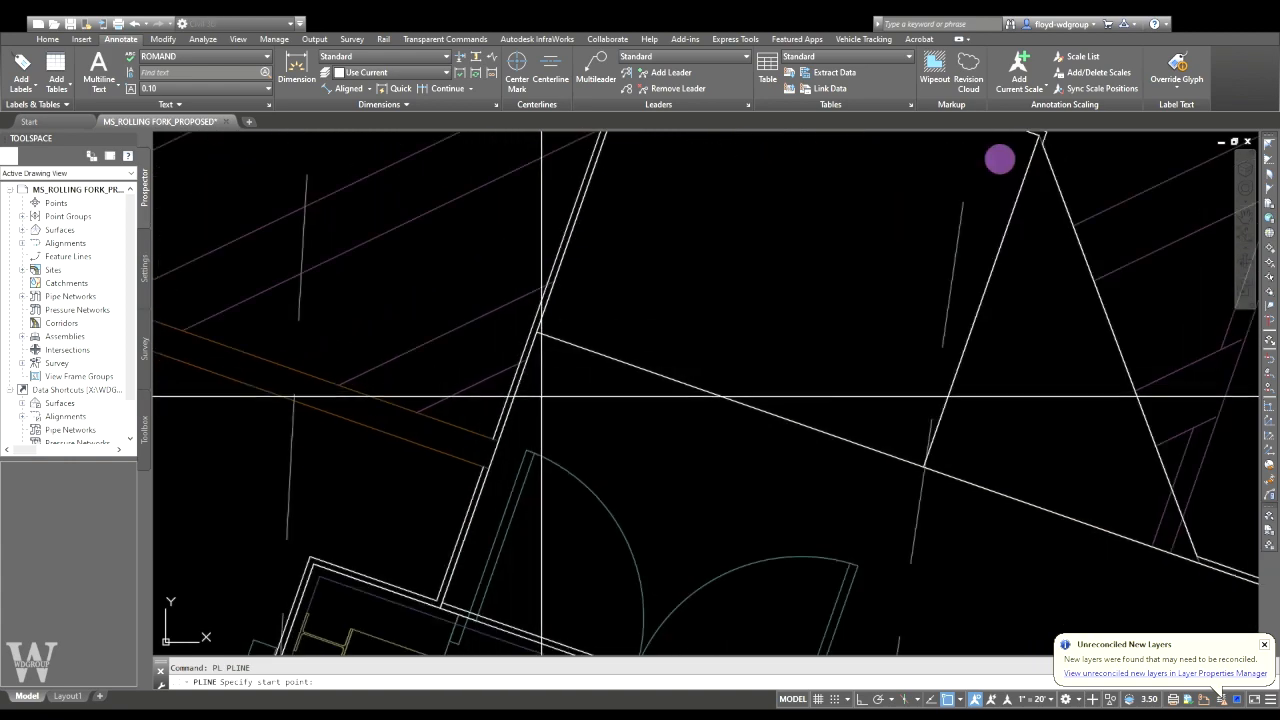
pyautogui.moveTo(576, 330); pyautogui.dragTo(668, 359, button='middle')
pyautogui.scroll(2, 593, 453)
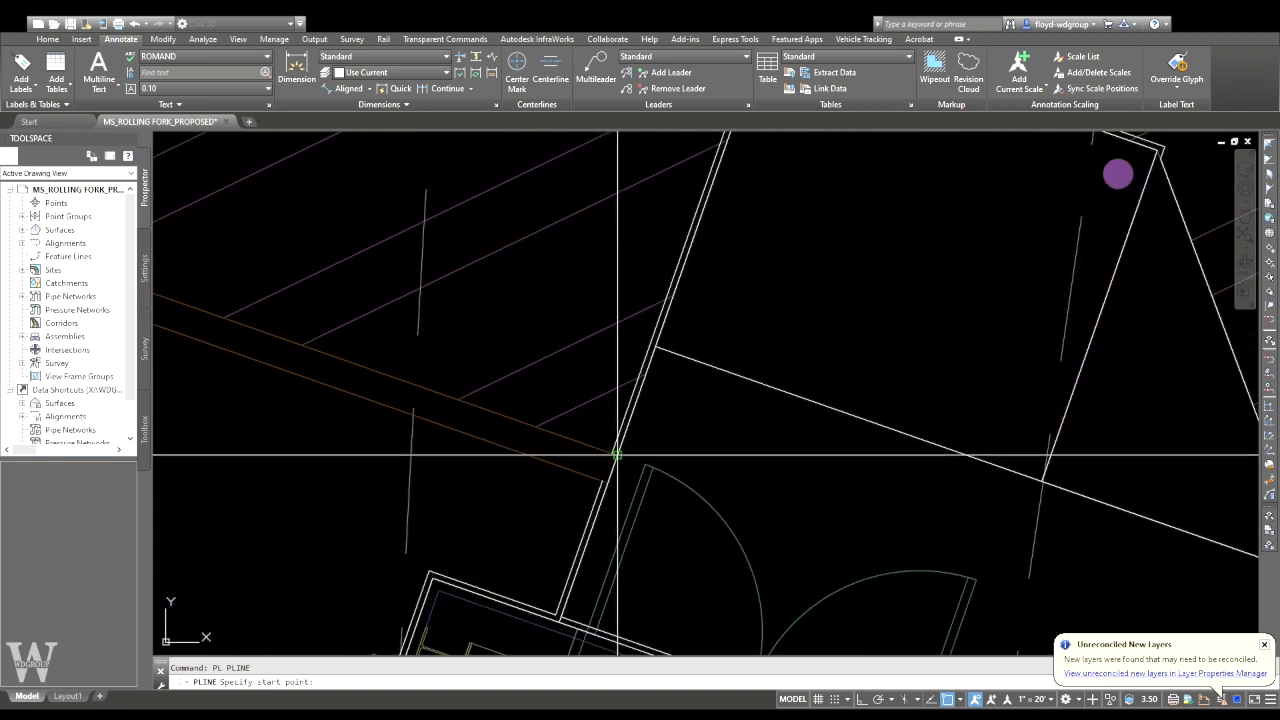
pyautogui.press('Escape')
# - Draw a circle of radius 6 centered where the upper curb line meets the landing's sidewalk edge
pyautogui.write('c')
pyautogui.press('Return')
pyautogui.click(617, 455)
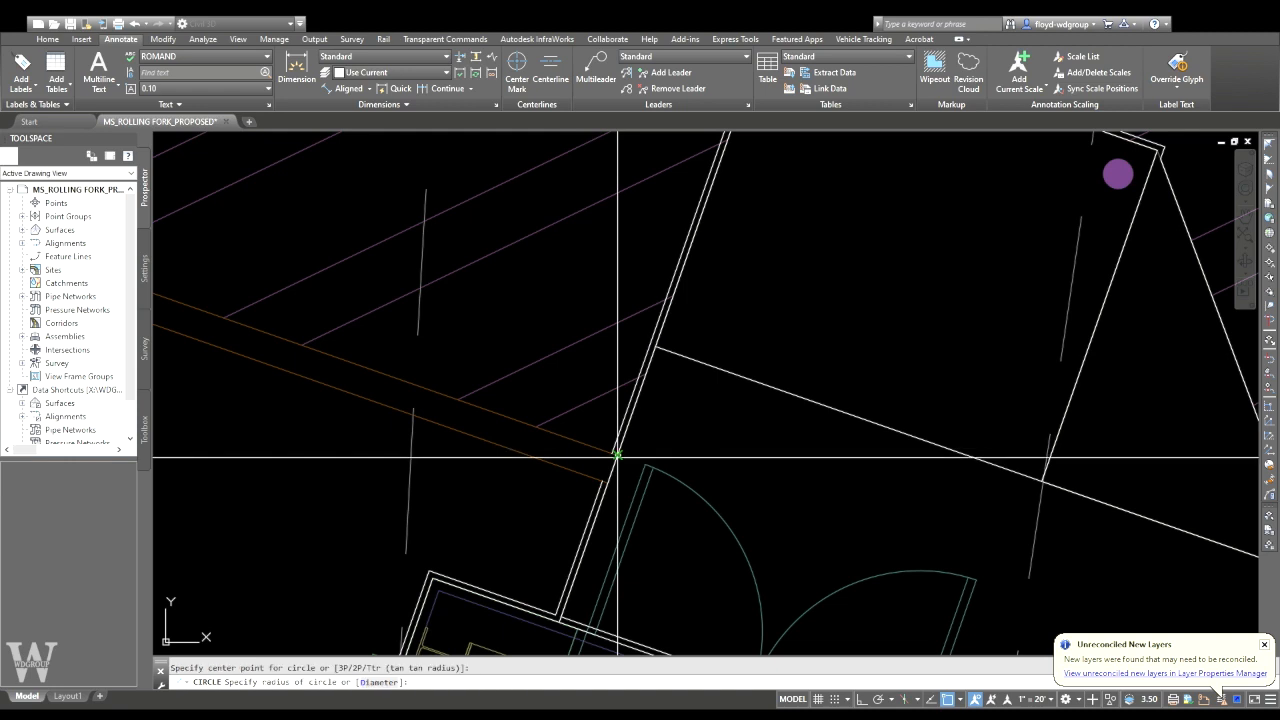
pyautogui.write('6')
pyautogui.press('Return')
# - Try a polyline along the upper curb line from the circle's center to the circle, and erase it
pyautogui.write('pl')
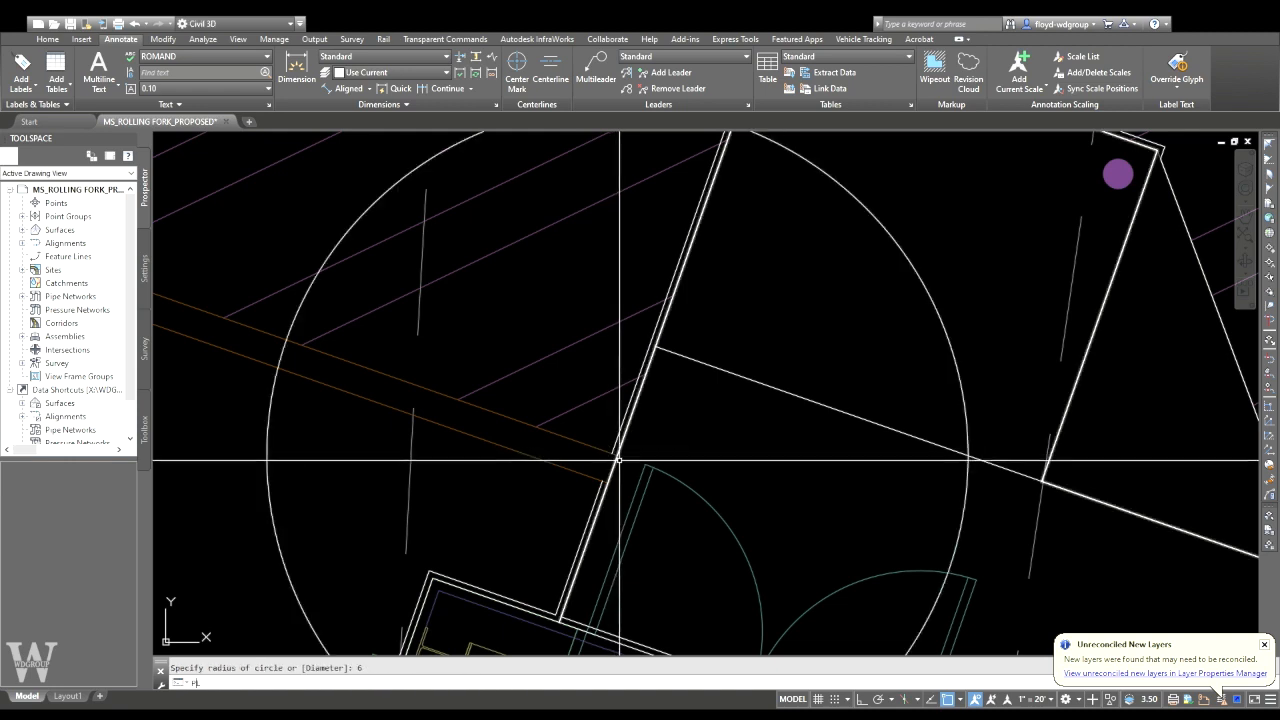
pyautogui.click(617, 455)
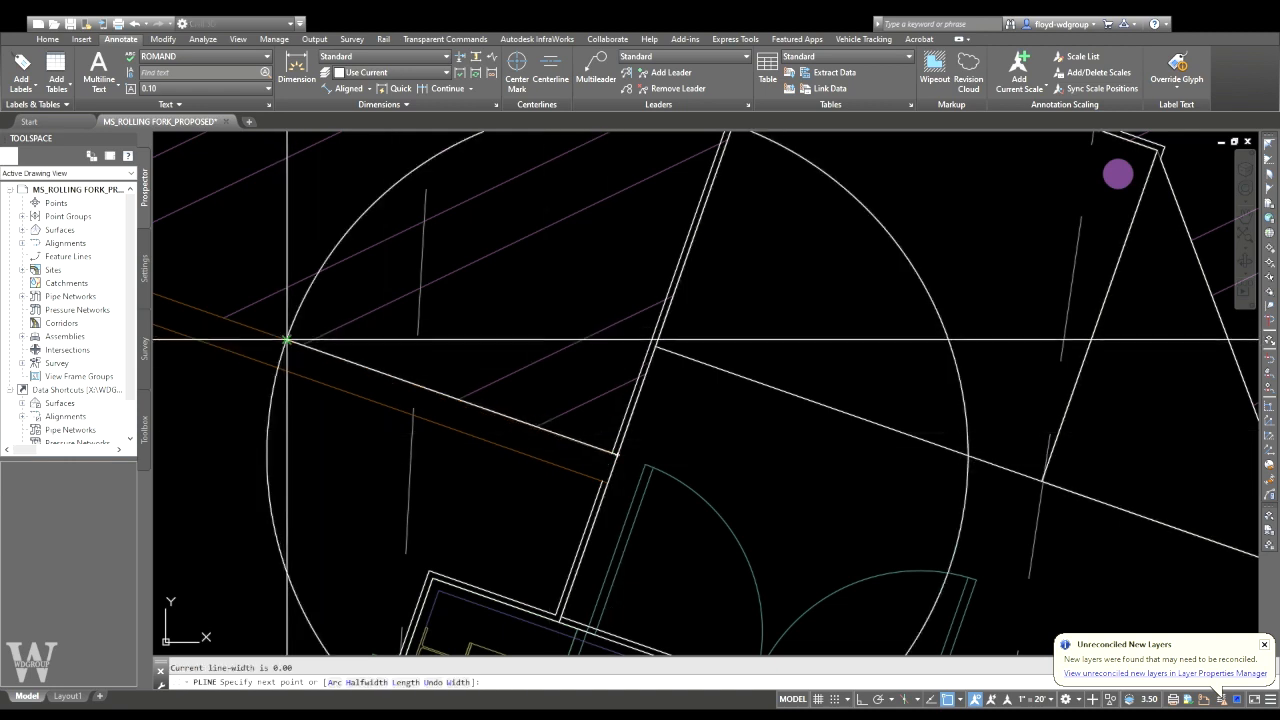
pyautogui.click(287, 340)
pyautogui.press('Return')
pyautogui.write('e')
pyautogui.press('Return')
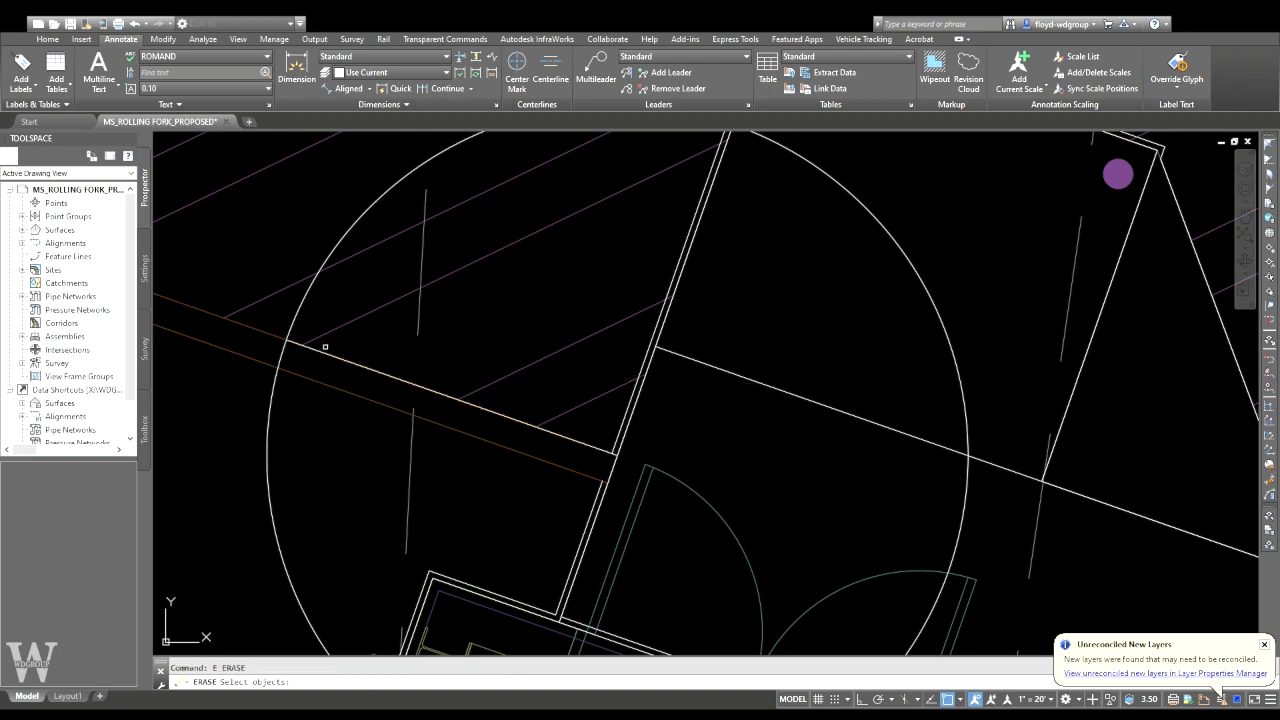
pyautogui.scroll(-3, 386, 344)
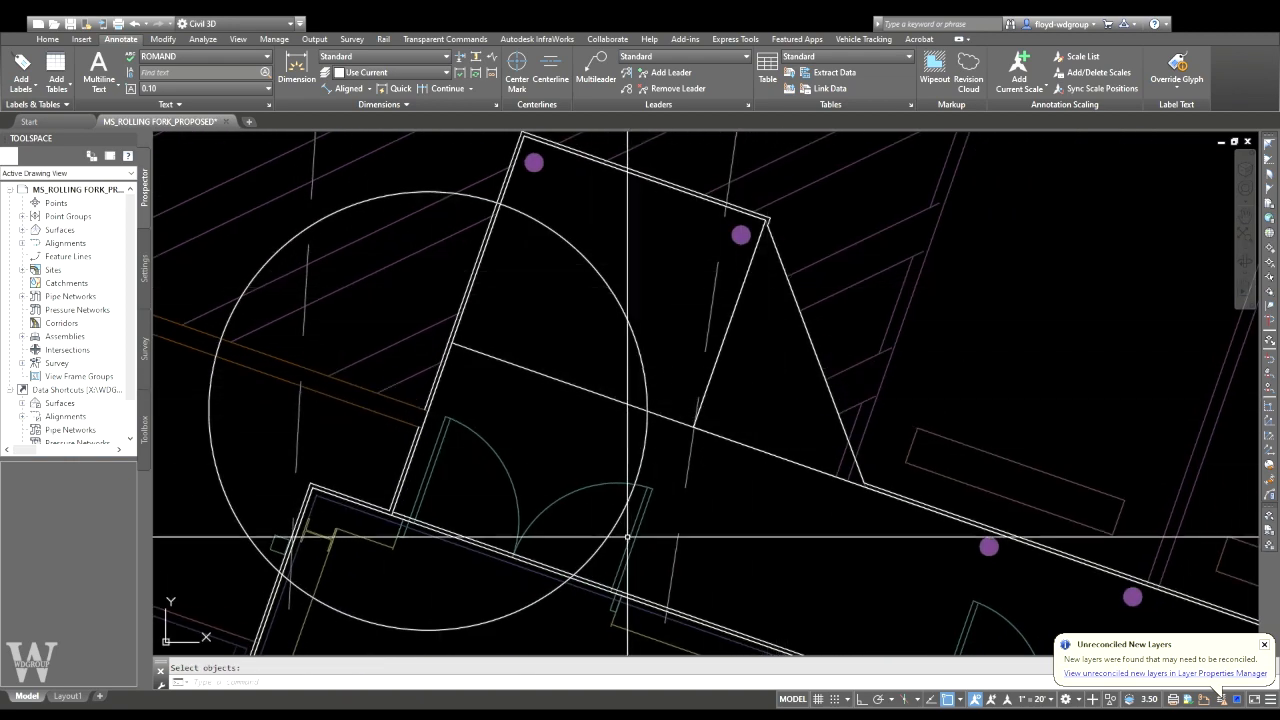
pyautogui.press('Escape')
# - Open the reference containing the building and sidewalk linework for in-place editing
pyautogui.doubleClick(622, 628)
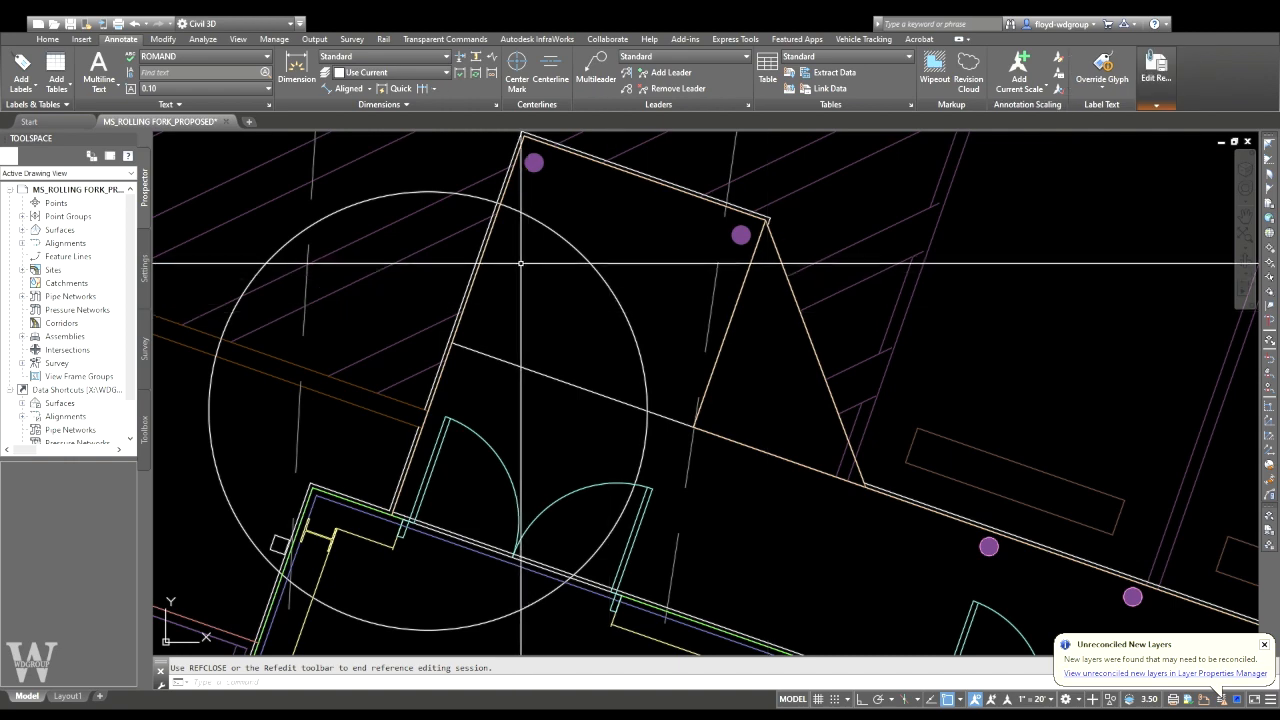
pyautogui.moveTo(745, 266); pyautogui.dragTo(828, 315, button='middle')
pyautogui.write('l')
pyautogui.press('Return')
pyautogui.press('Escape')
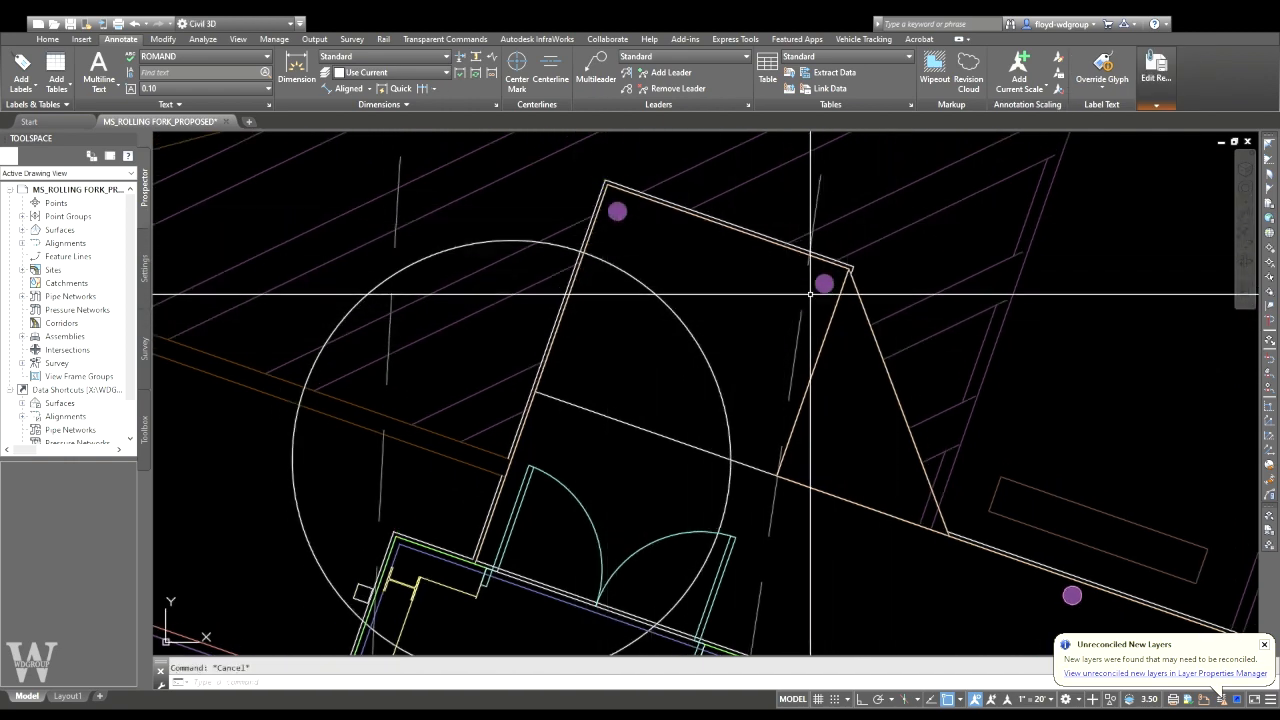
# - Draw a line from the landing's far corner to the circle's intersection with the upper curb line and match its properties to the sidewalk linework
pyautogui.write('l')
pyautogui.press('Return')
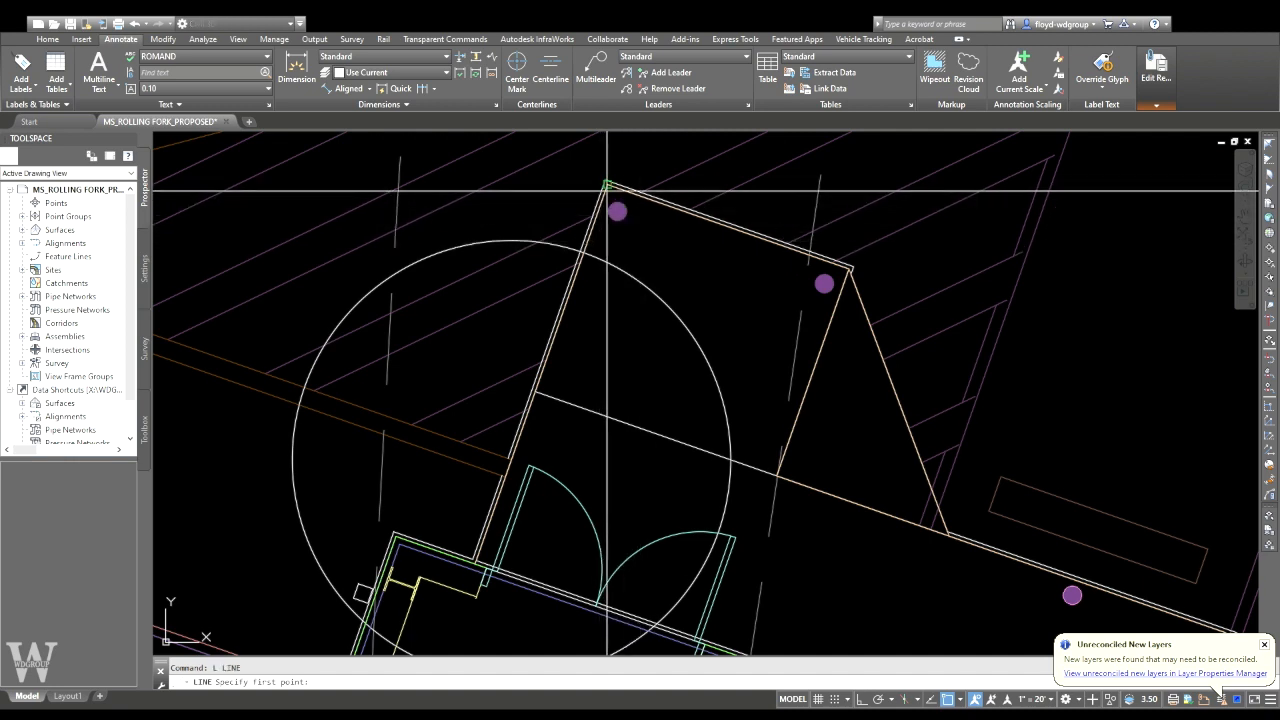
pyautogui.click(607, 188)
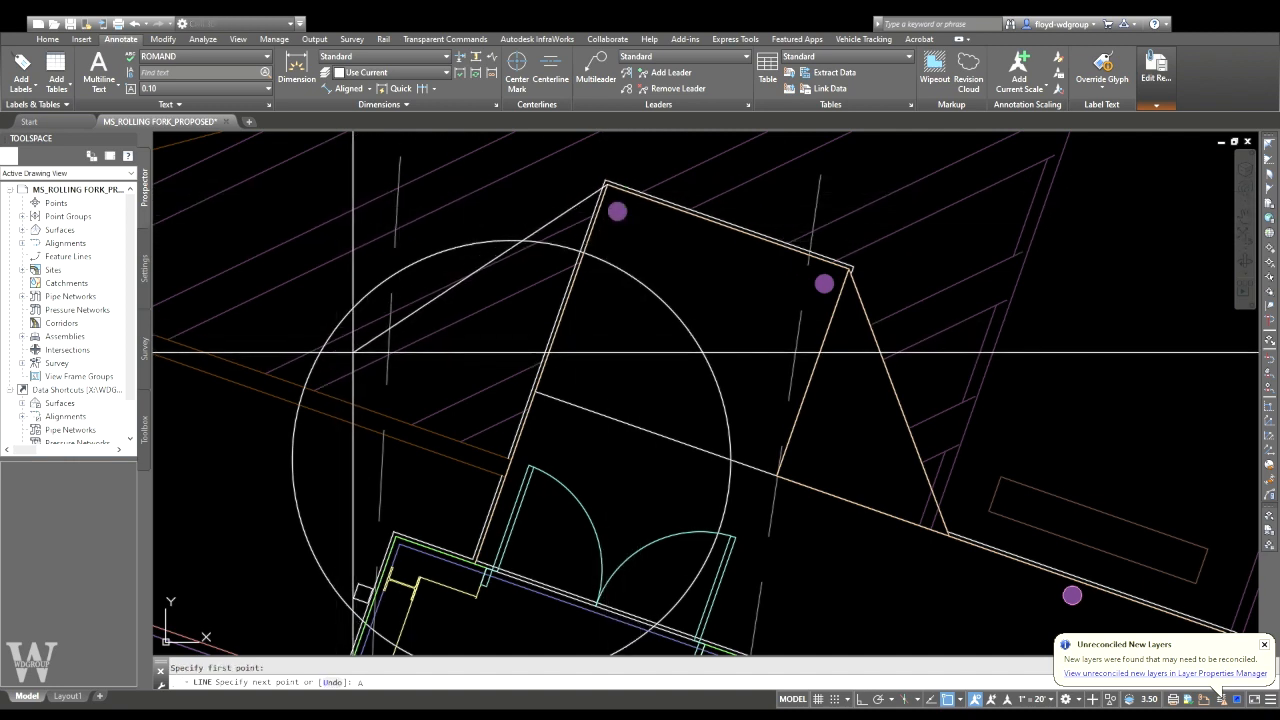
pyautogui.press('Return')
pyautogui.click(305, 386)
pyautogui.press('Return')
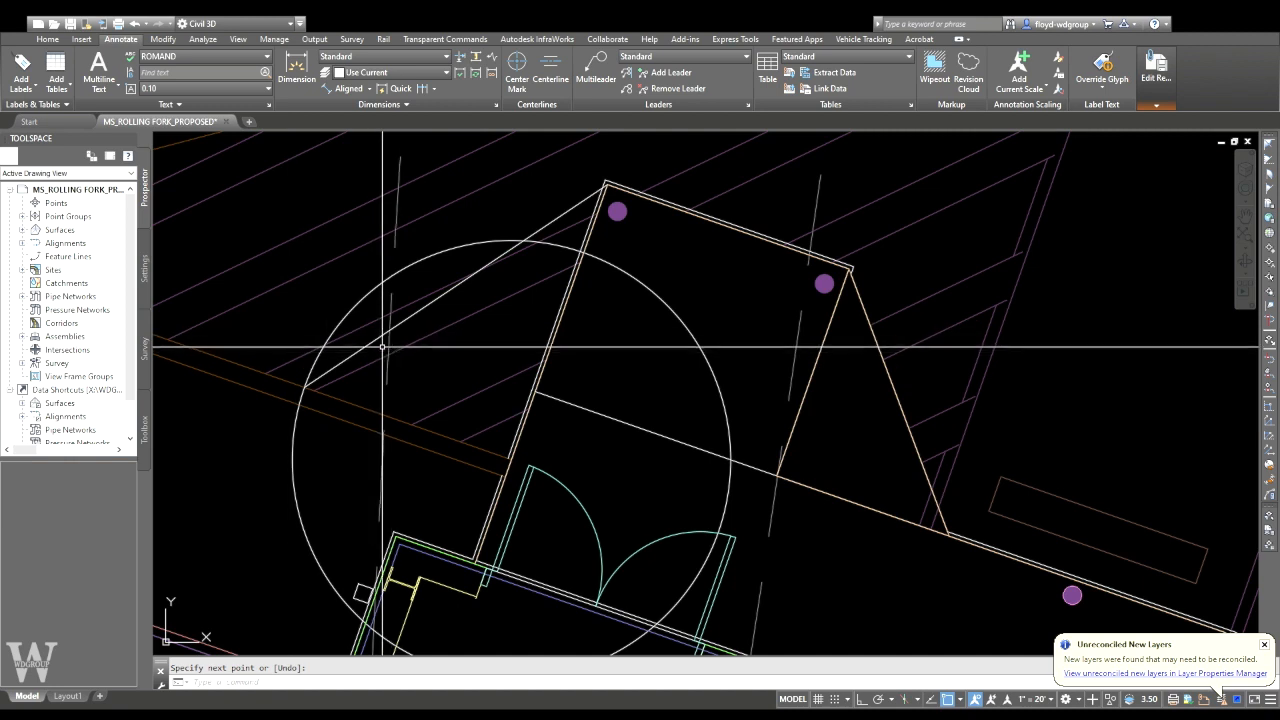
pyautogui.write('ma')
pyautogui.press('Return')
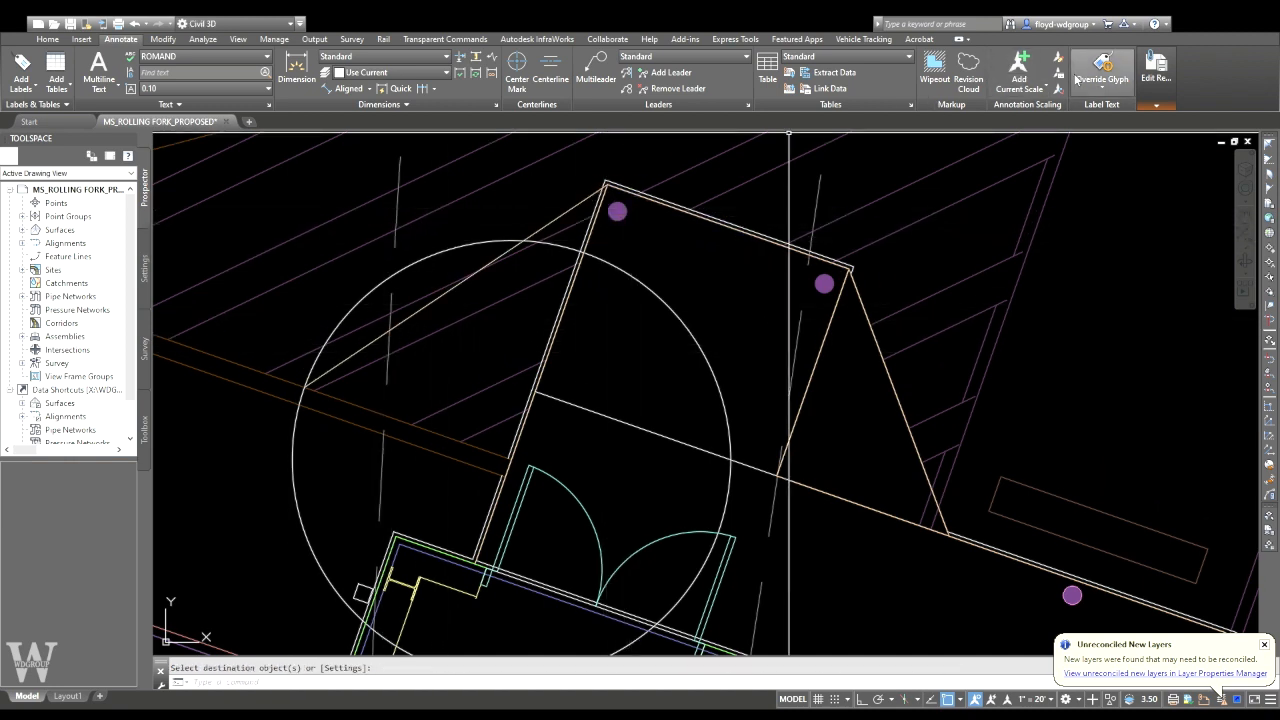
# - Save the in-place reference edits back to the building reference and erase the radius 6 circle at the landing
pyautogui.click(1118, 150)
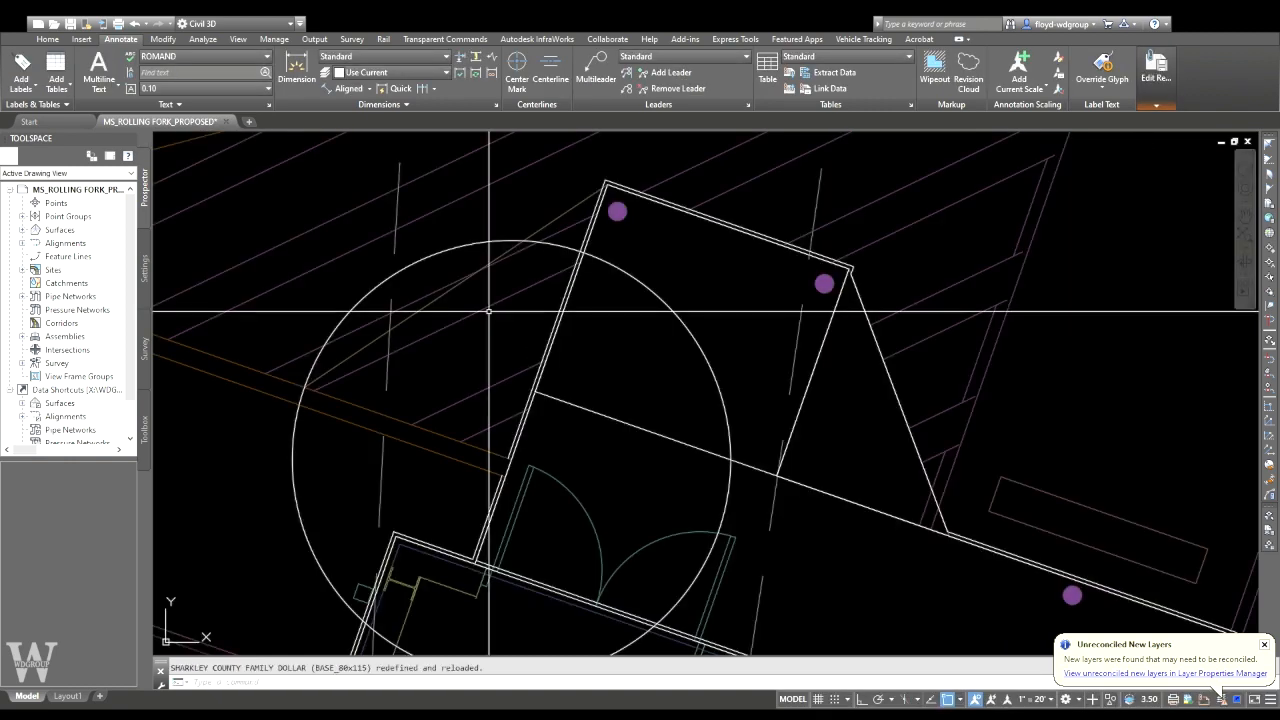
pyautogui.write('e')
pyautogui.press('Return')
pyautogui.click(477, 243)
pyautogui.press('Return')
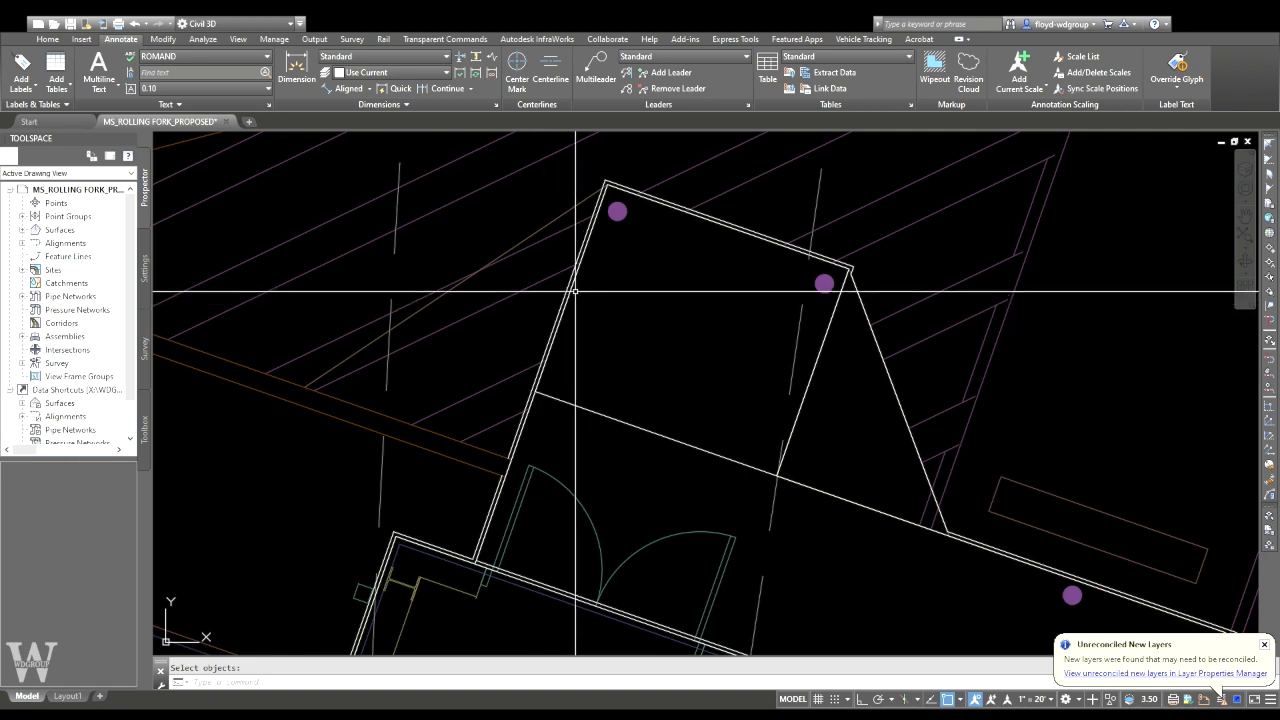
# - Draw a polyline over the referenced transition line, from the landing's far corner to its end on the upper curb line
pyautogui.write('pl')
pyautogui.press('Return')
pyautogui.click(606, 186)
pyautogui.click(305, 386)
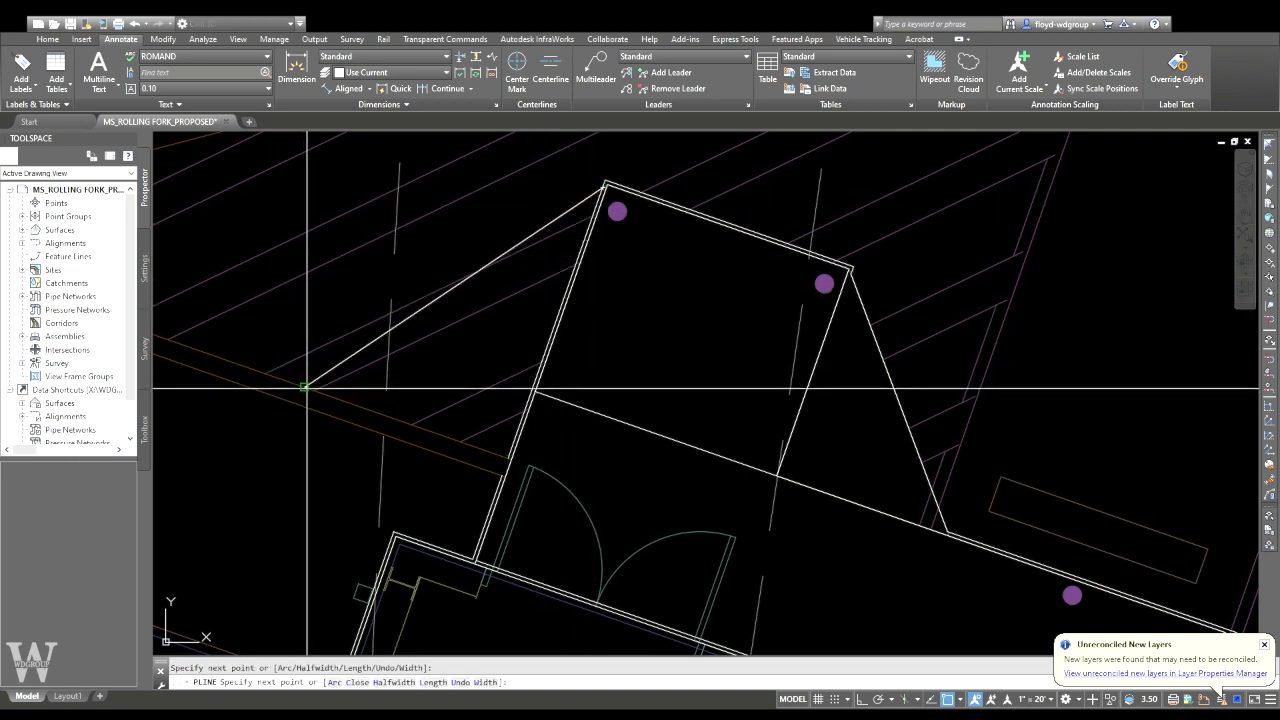
# - Trim the overlapping offset line ends where the sidewalk's southern end edge meets the notched building corner
pyautogui.scroll(-5, 300, 385)
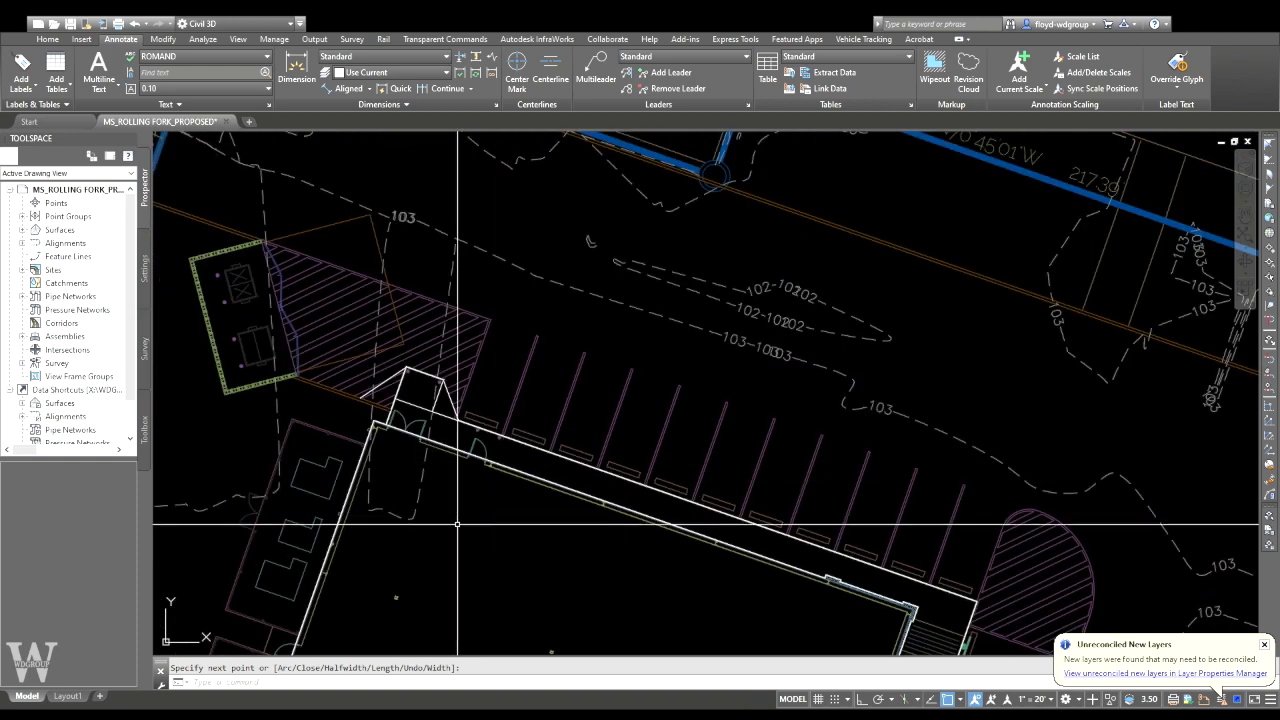
pyautogui.moveTo(890, 590); pyautogui.dragTo(527, 269, button='middle')
pyautogui.scroll(6, 614, 313)
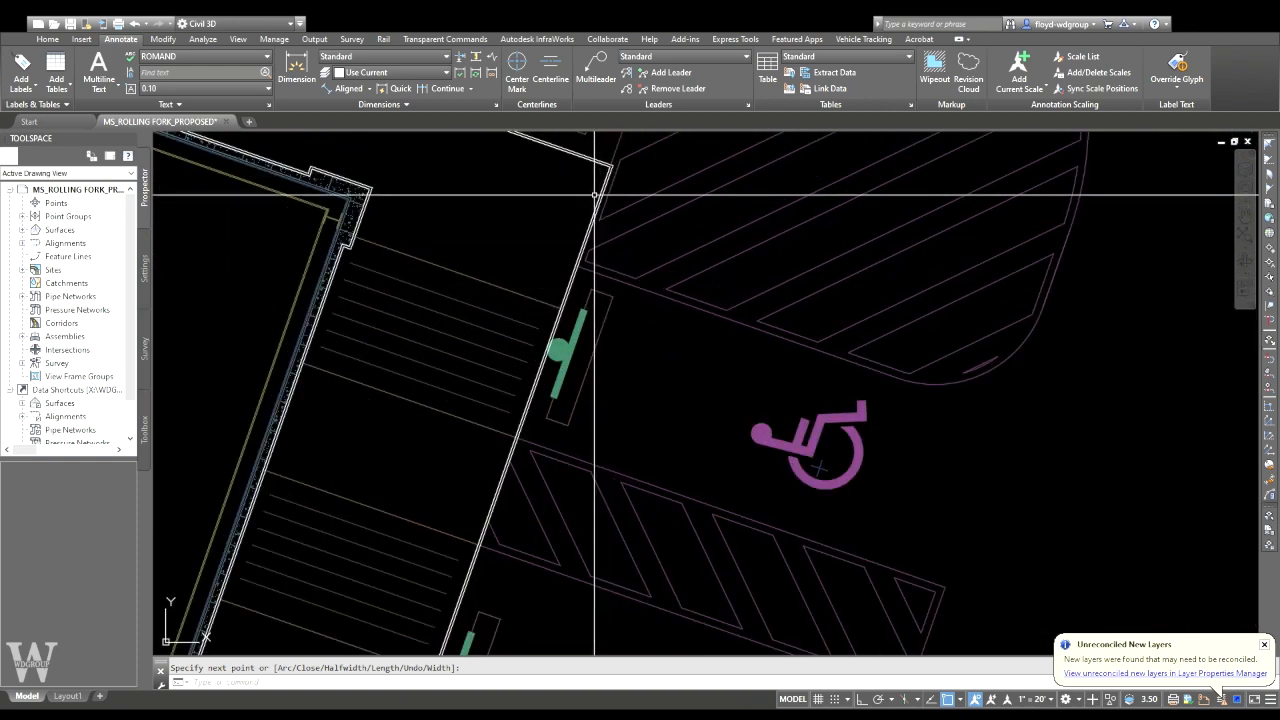
pyautogui.scroll(-5, 535, 430)
pyautogui.moveTo(524, 526); pyautogui.dragTo(586, 306, button='middle')
pyautogui.moveTo(587, 354); pyautogui.dragTo(583, 411, button='middle')
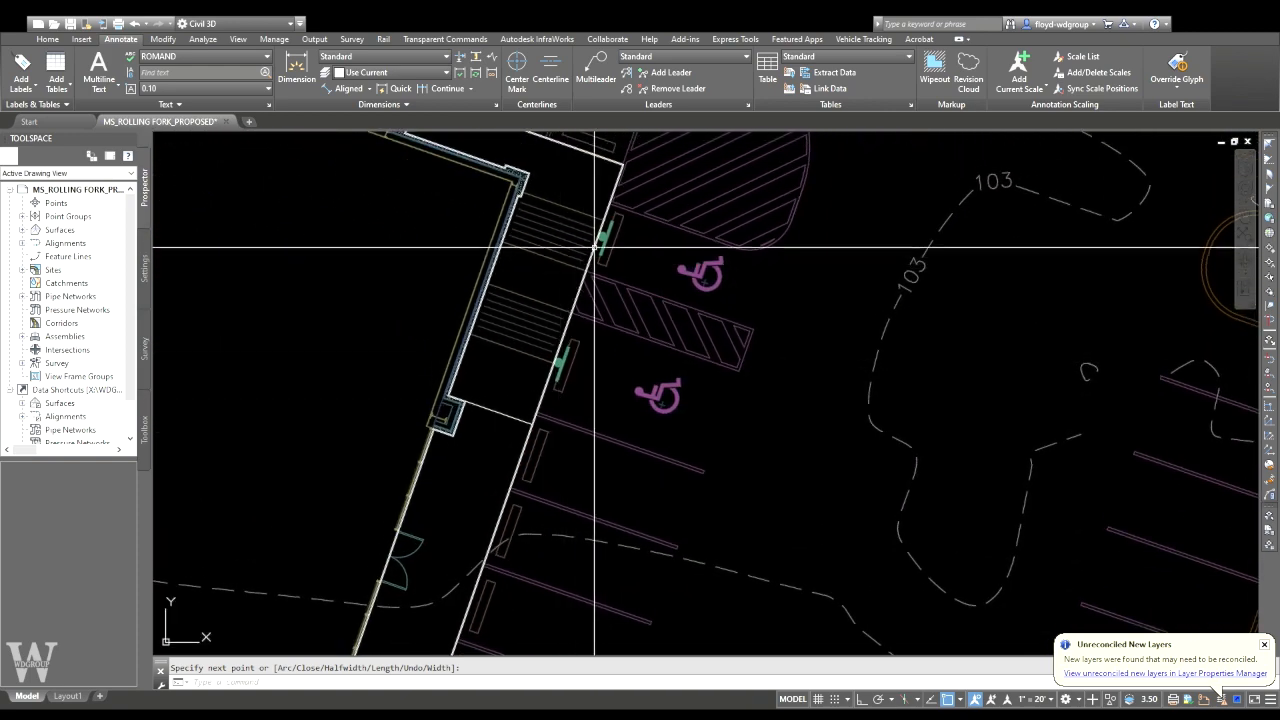
pyautogui.moveTo(559, 461)
pyautogui.mouseDown(button='middle')
pyautogui.moveTo(654, 240)
pyautogui.moveTo(620, 277)
pyautogui.moveTo(632, 240)
pyautogui.mouseUp(button='middle')
pyautogui.moveTo(588, 405); pyautogui.dragTo(628, 326, button='middle')
pyautogui.scroll(8, 486, 414)
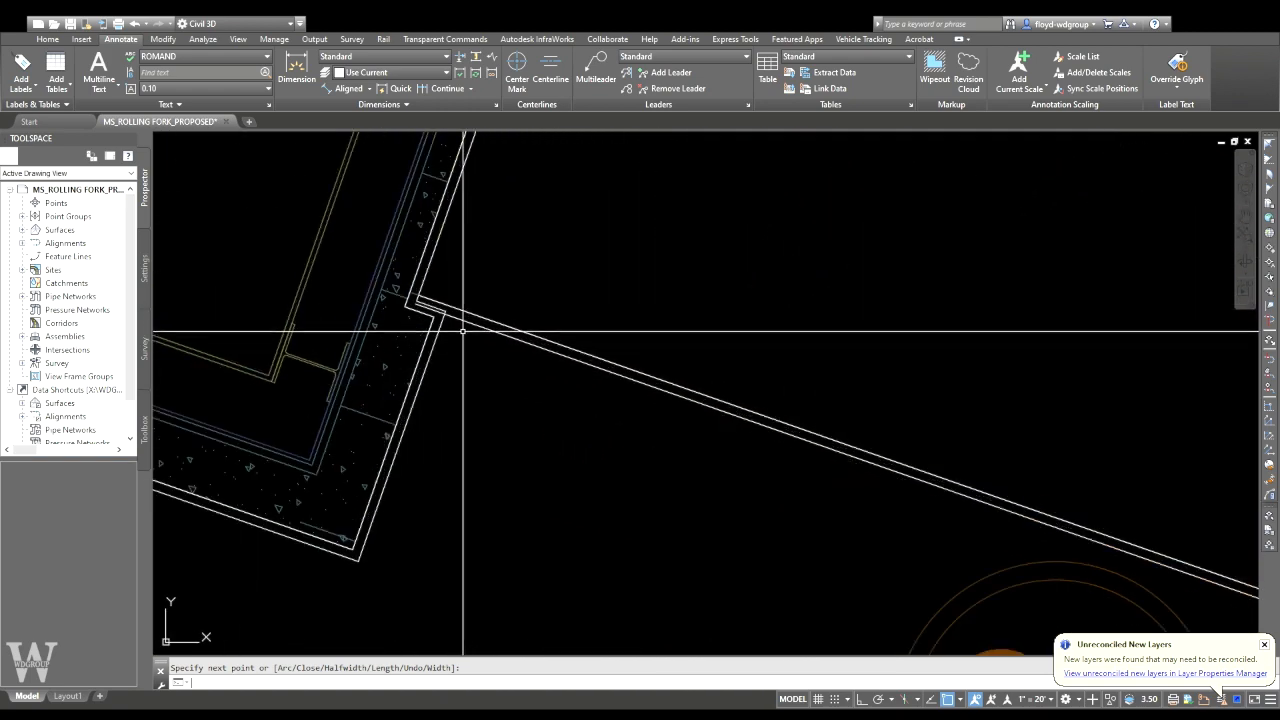
pyautogui.press('Escape')
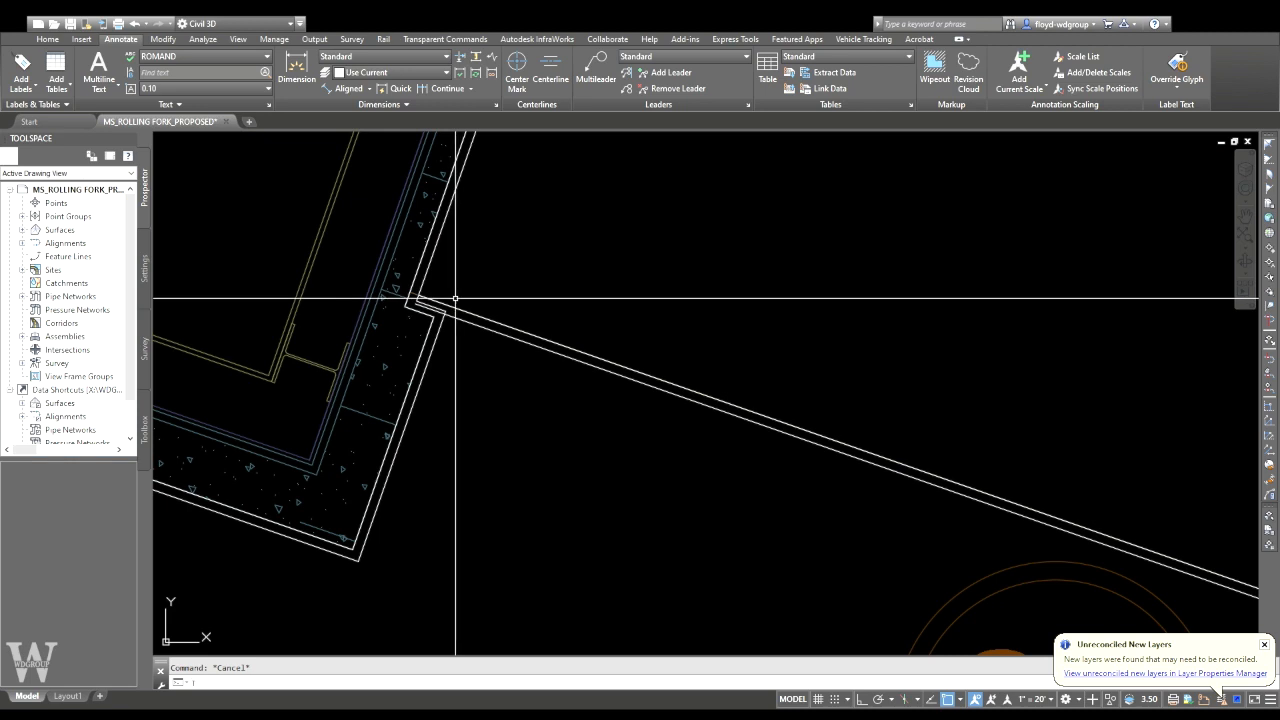
pyautogui.click(461, 285)
pyautogui.scroll(3, 428, 302)
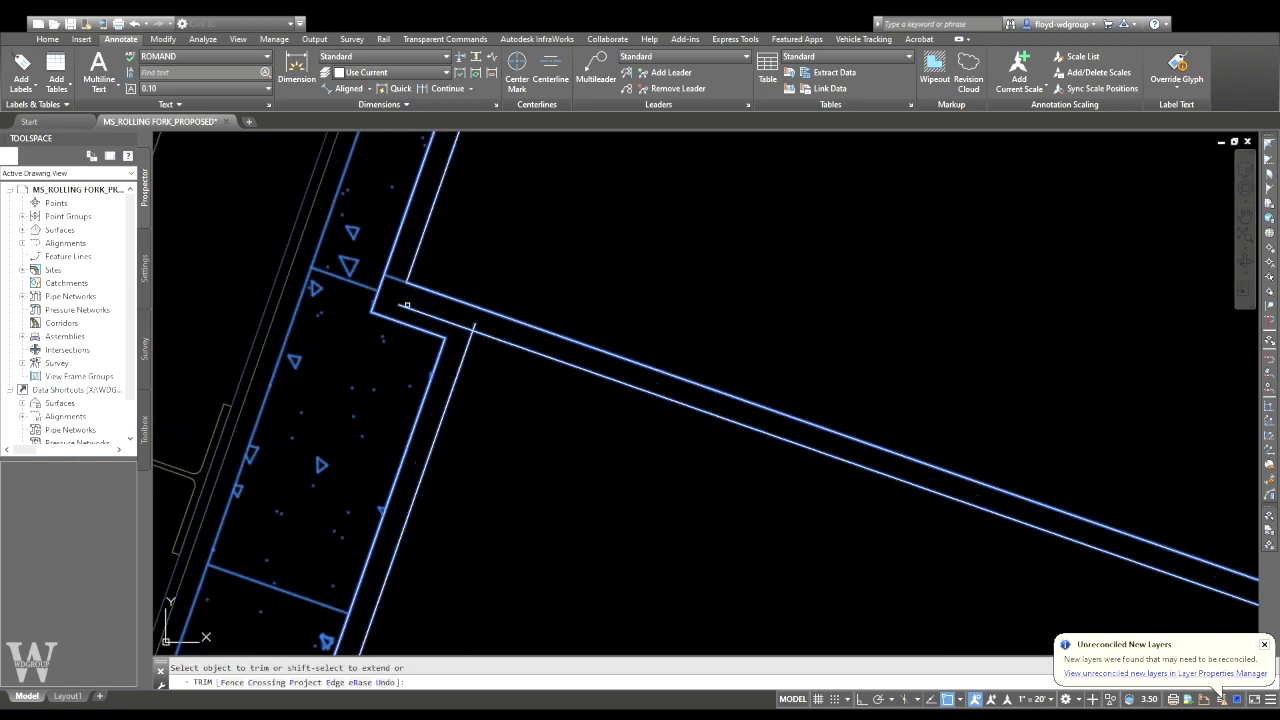
pyautogui.scroll(-3, 470, 340)
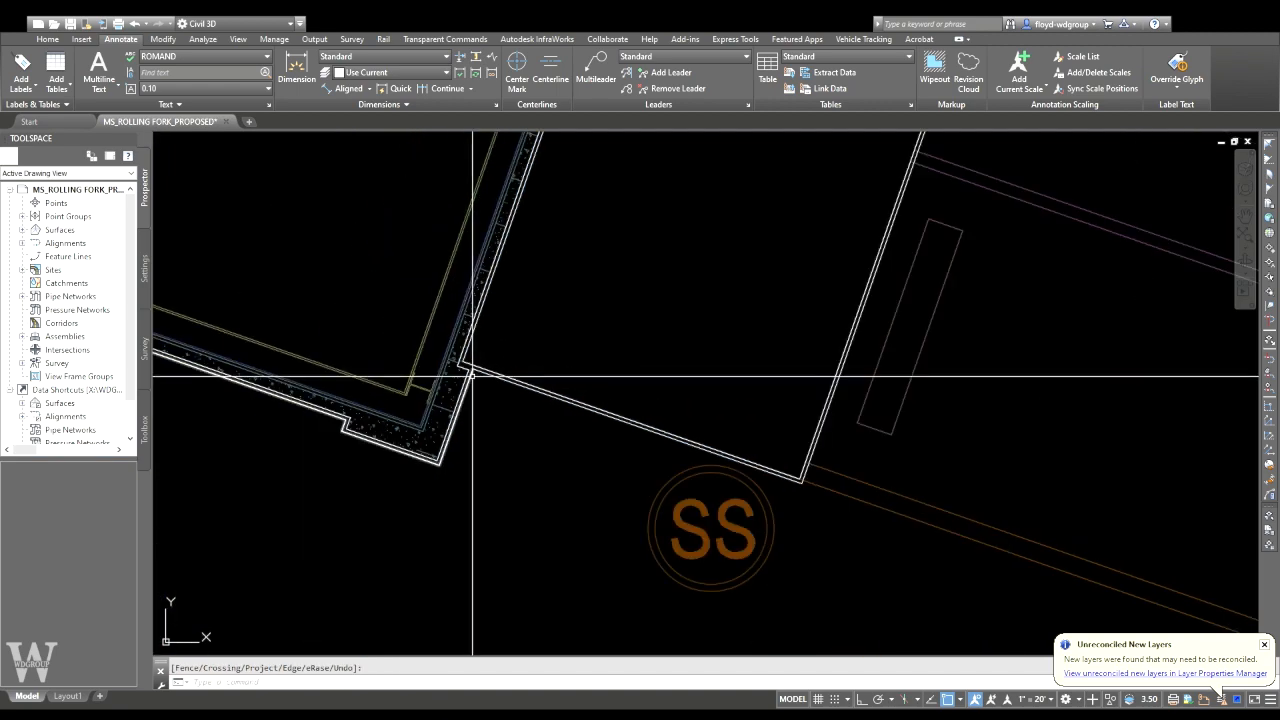
pyautogui.press('Escape')
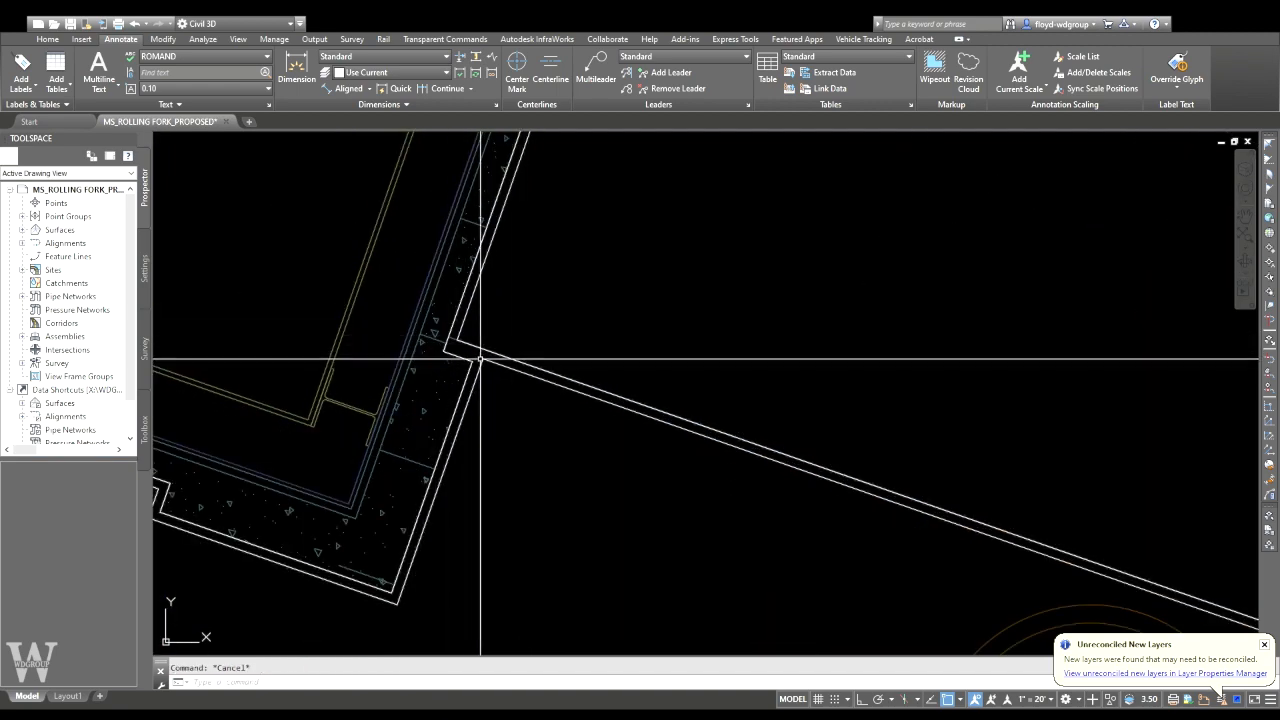
# - Trace the southern equipment enclosure west of the building with a polyline that starts and ends on the building edge
pyautogui.scroll(-5, 495, 370)
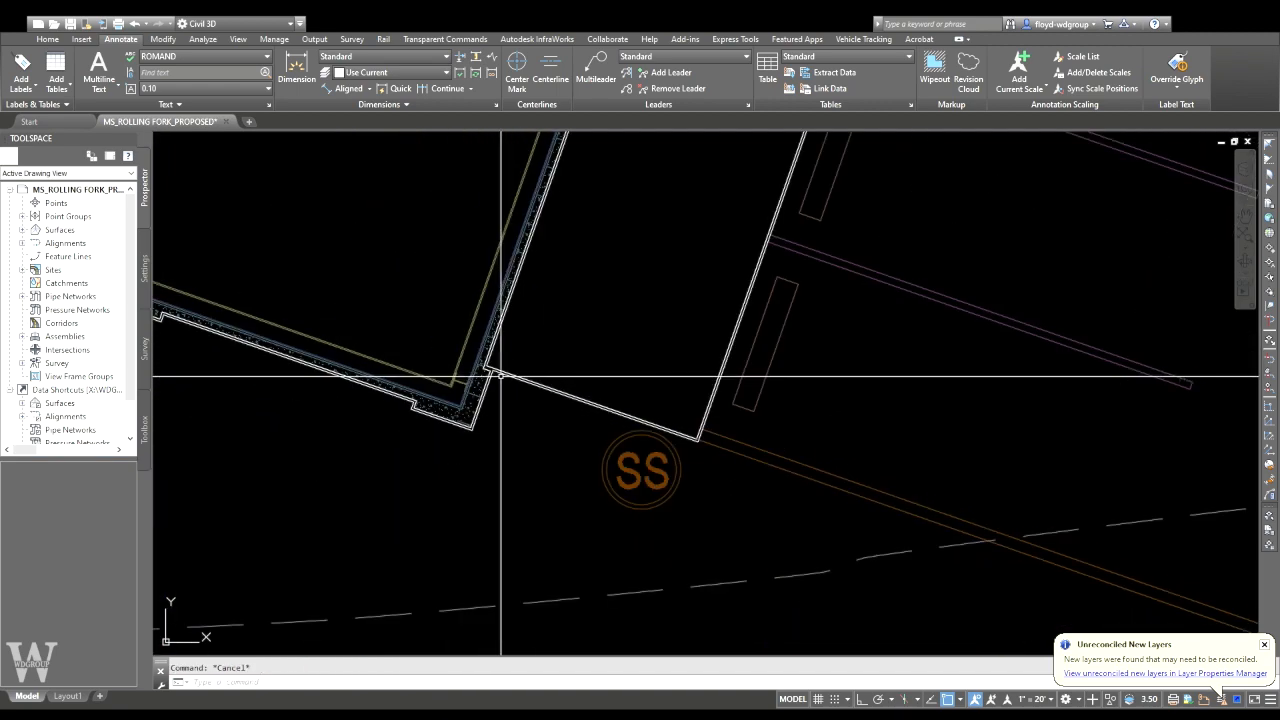
pyautogui.scroll(-6, 574, 366)
pyautogui.moveTo(480, 281); pyautogui.dragTo(484, 311, button='middle')
pyautogui.scroll(10, 562, 415)
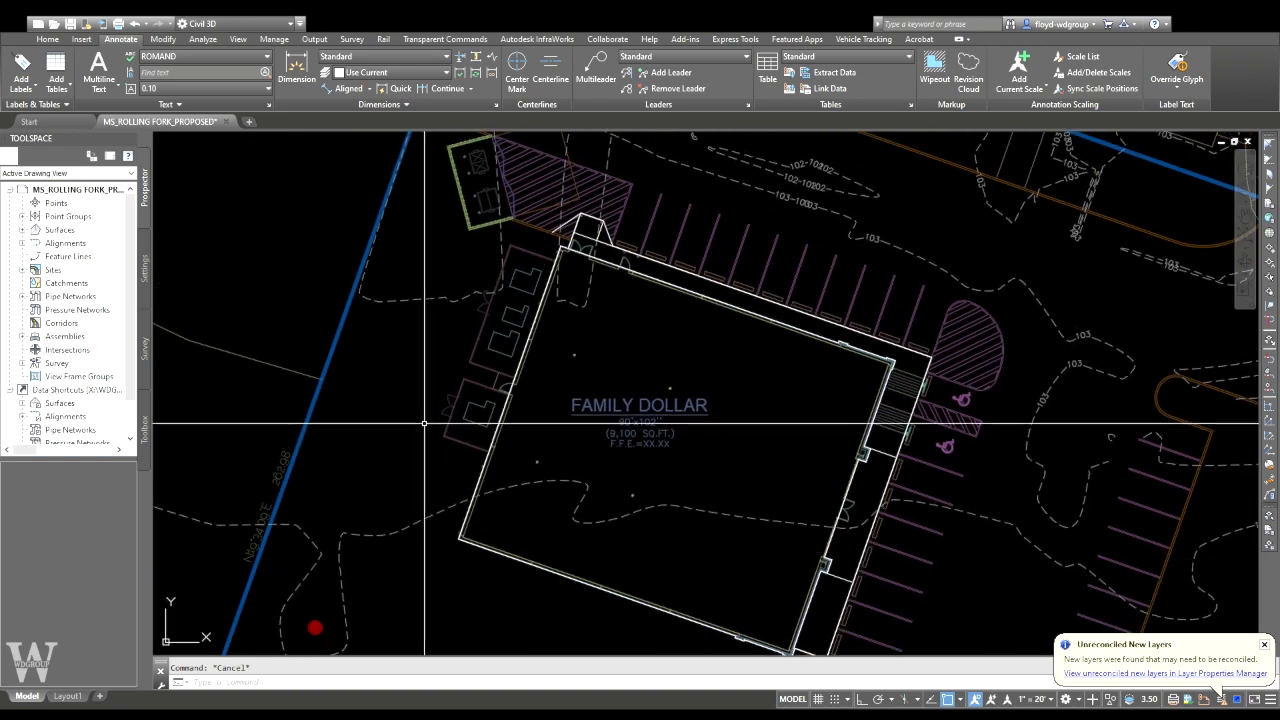
pyautogui.write('pecify start point:')
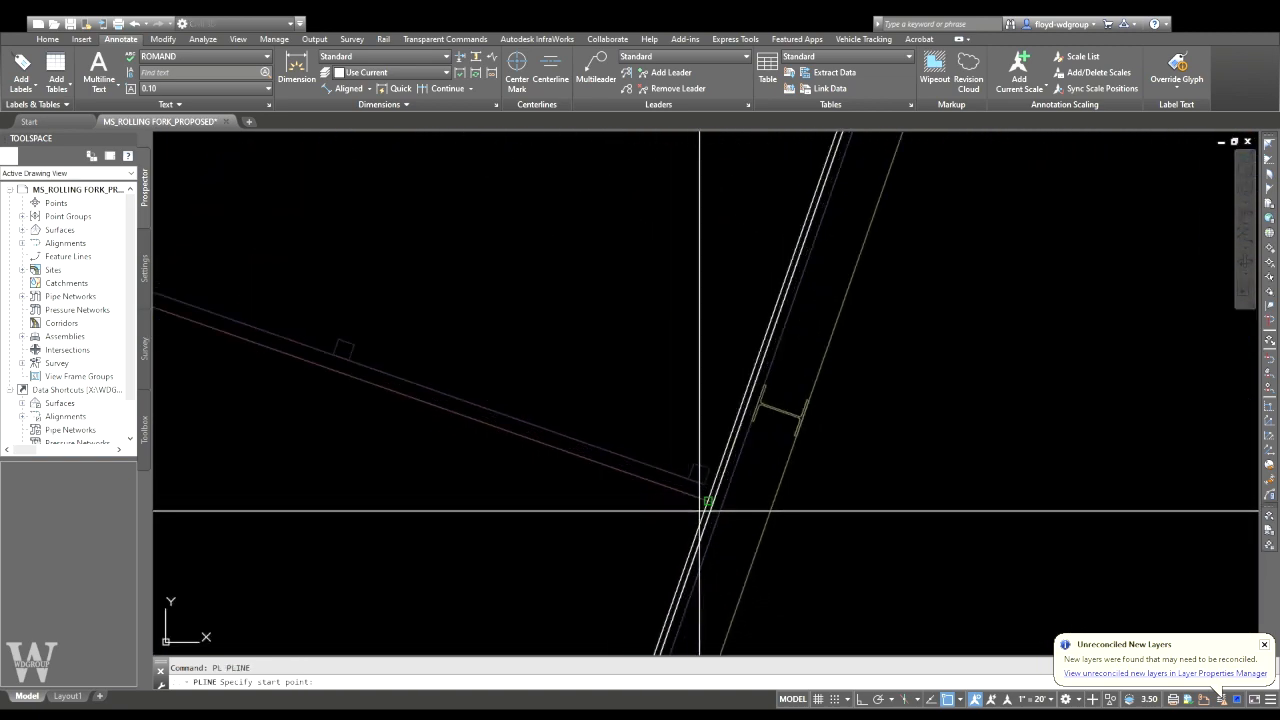
pyautogui.click(706, 502)
pyautogui.scroll(-4, 551, 508)
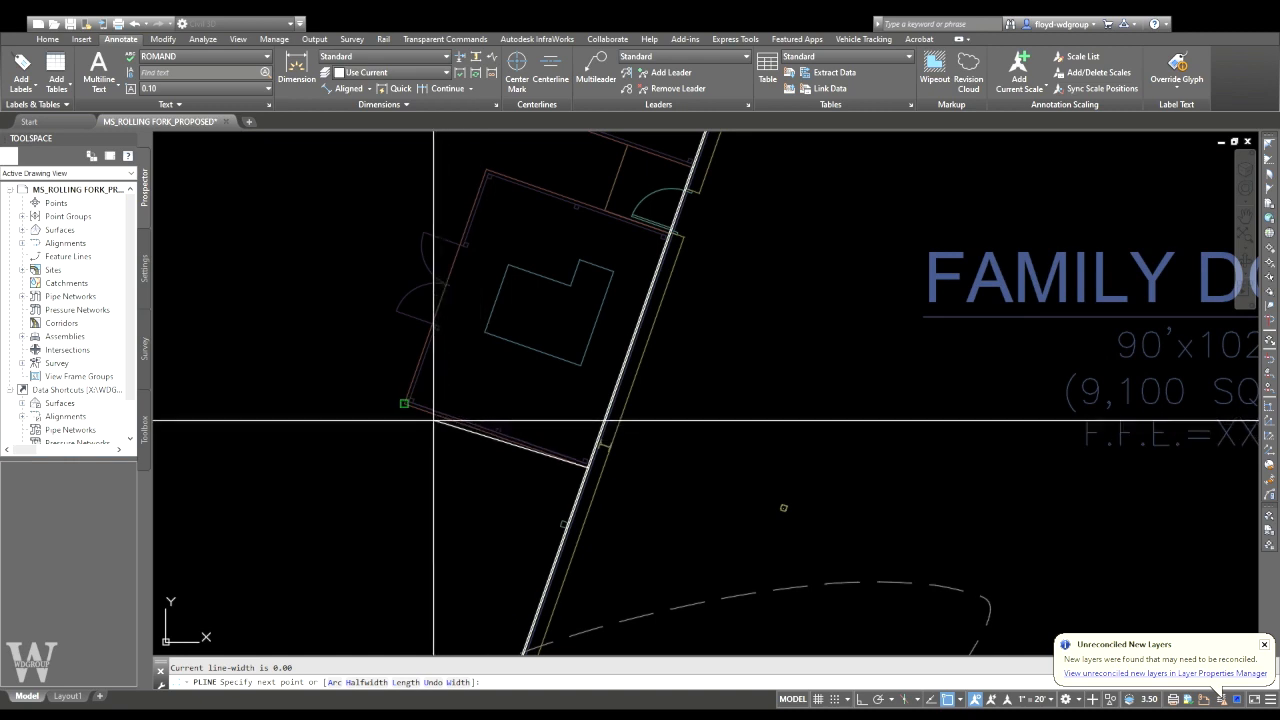
pyautogui.click(409, 407)
pyautogui.click(487, 174)
pyautogui.scroll(3, 610, 215)
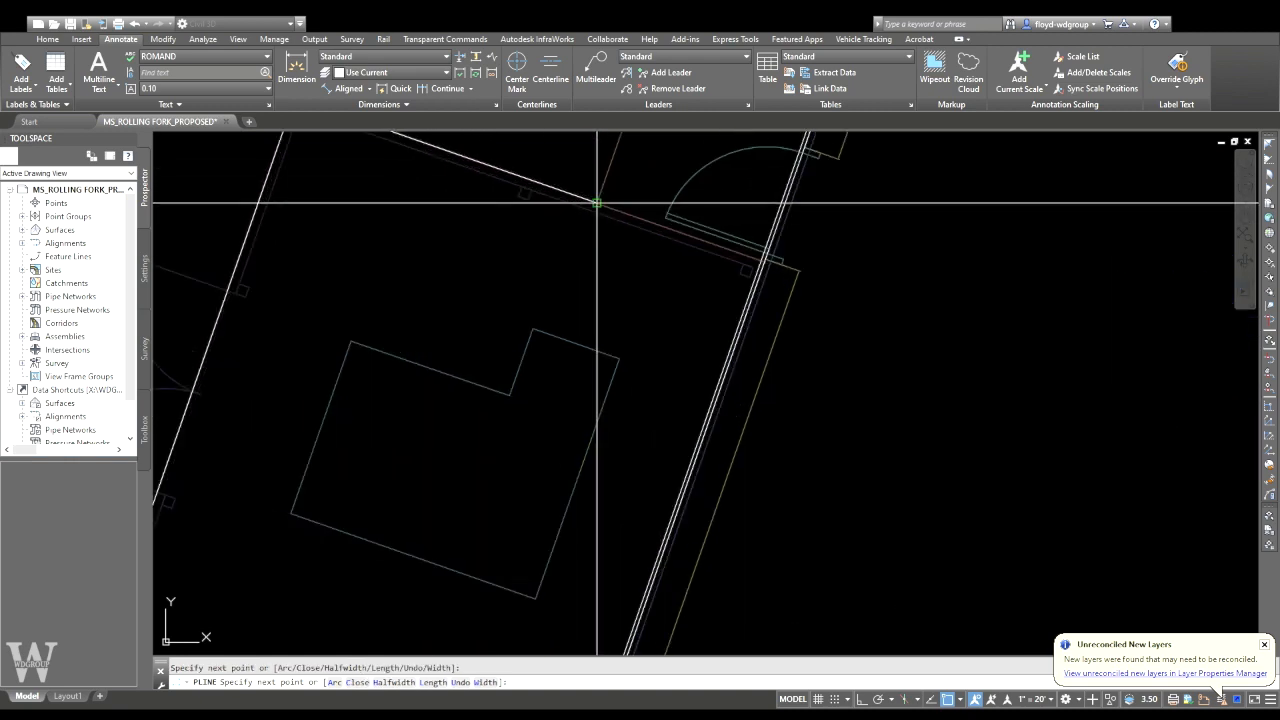
pyautogui.click(762, 260)
pyautogui.moveTo(635, 247); pyautogui.dragTo(522, 484, button='middle')
pyautogui.press('Return')
# - Draw a polyline connecting the facing edges of the two equipment enclosures, outside the door swing
pyautogui.press('Return')
pyautogui.click(484, 439)
pyautogui.click(541, 271)
# - Trace the northern equipment enclosure with a polyline starting and ending on the building edge
pyautogui.click(707, 326)
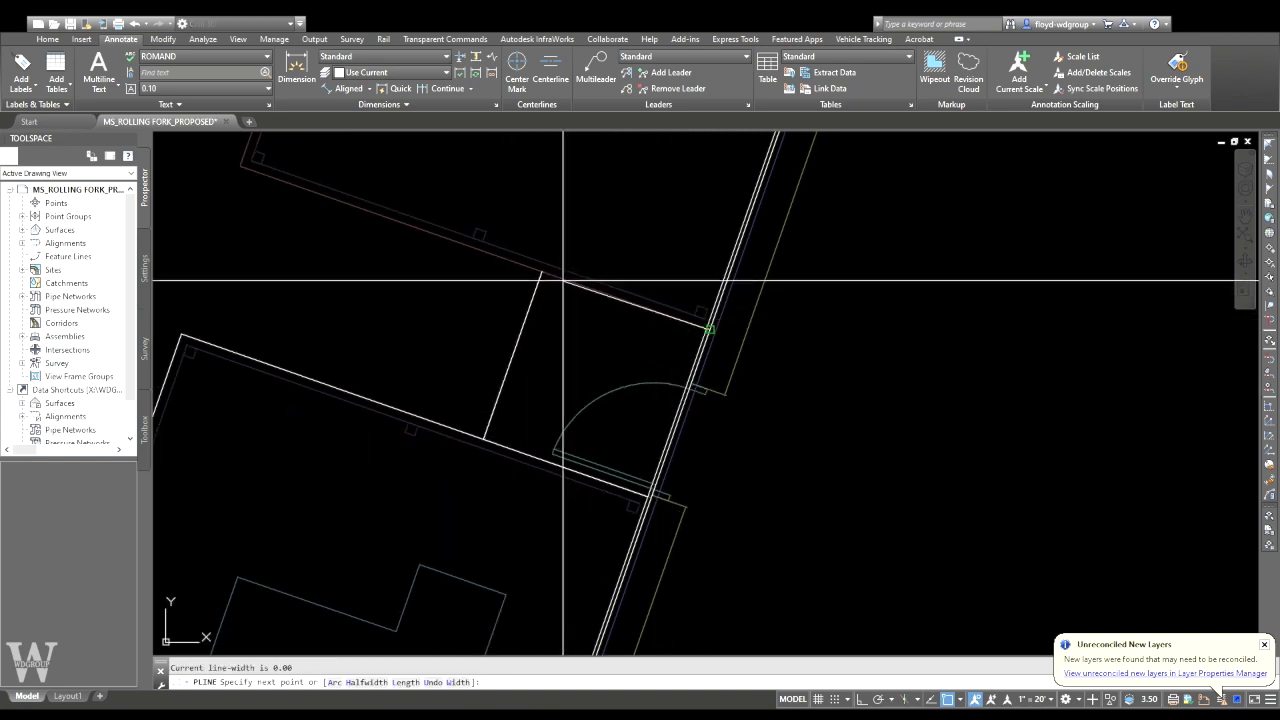
pyautogui.moveTo(220, 195); pyautogui.dragTo(449, 414, button='middle')
pyautogui.click(471, 388)
pyautogui.scroll(-5, 500, 337)
pyautogui.scroll(6, 480, 325)
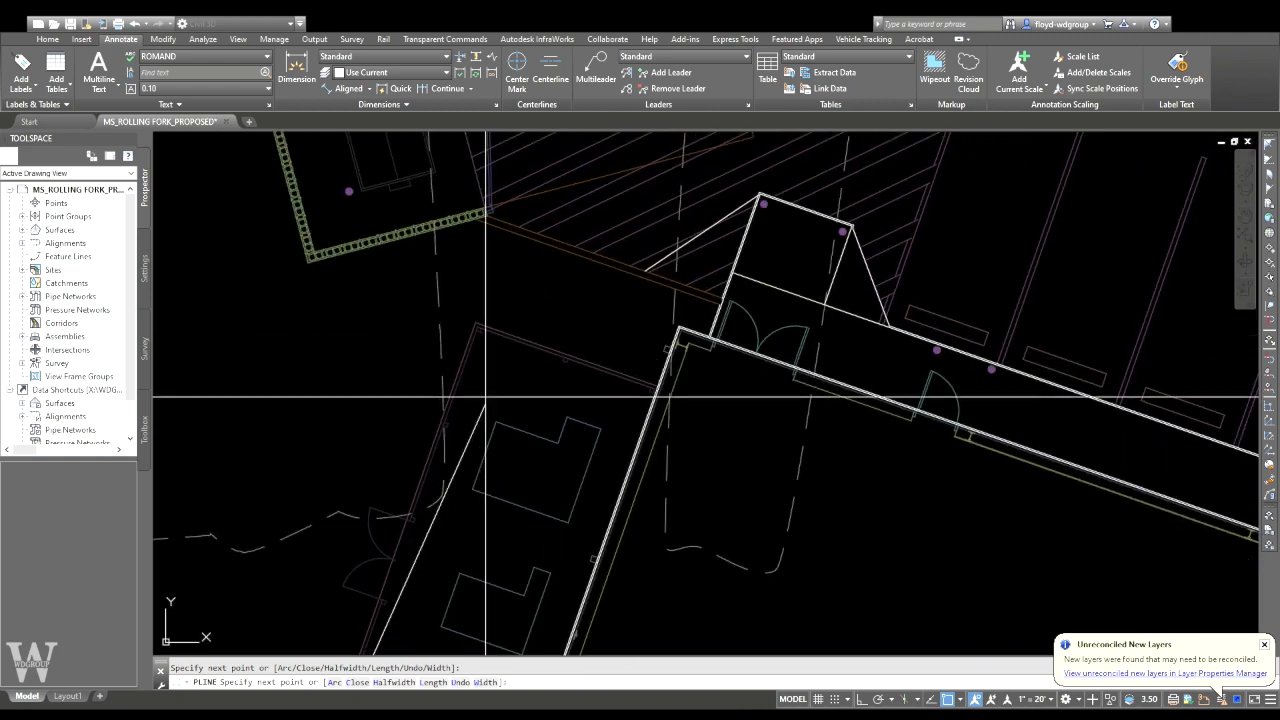
pyautogui.scroll(4, 600, 360)
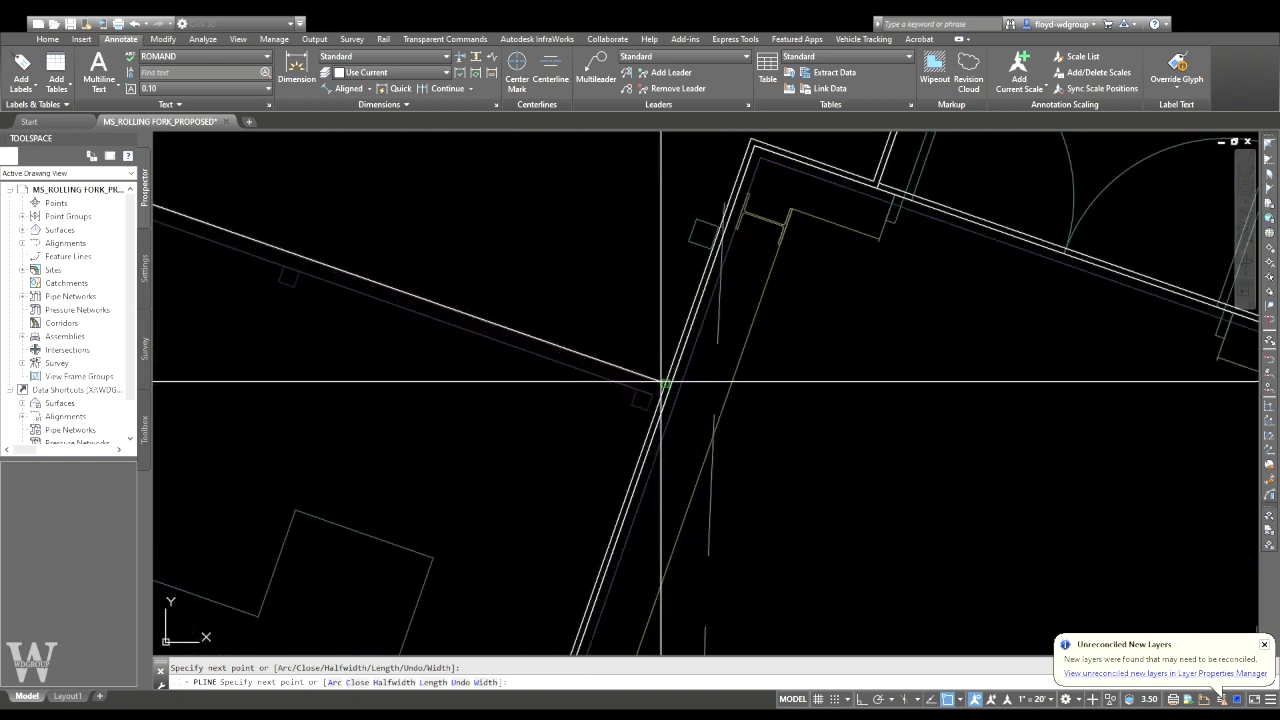
pyautogui.press('Return')
# - Offset the northern enclosure polyline outward by the last-used distance
pyautogui.press('Return')
pyautogui.press('Return')
pyautogui.click(640, 375)
pyautogui.click(651, 344)
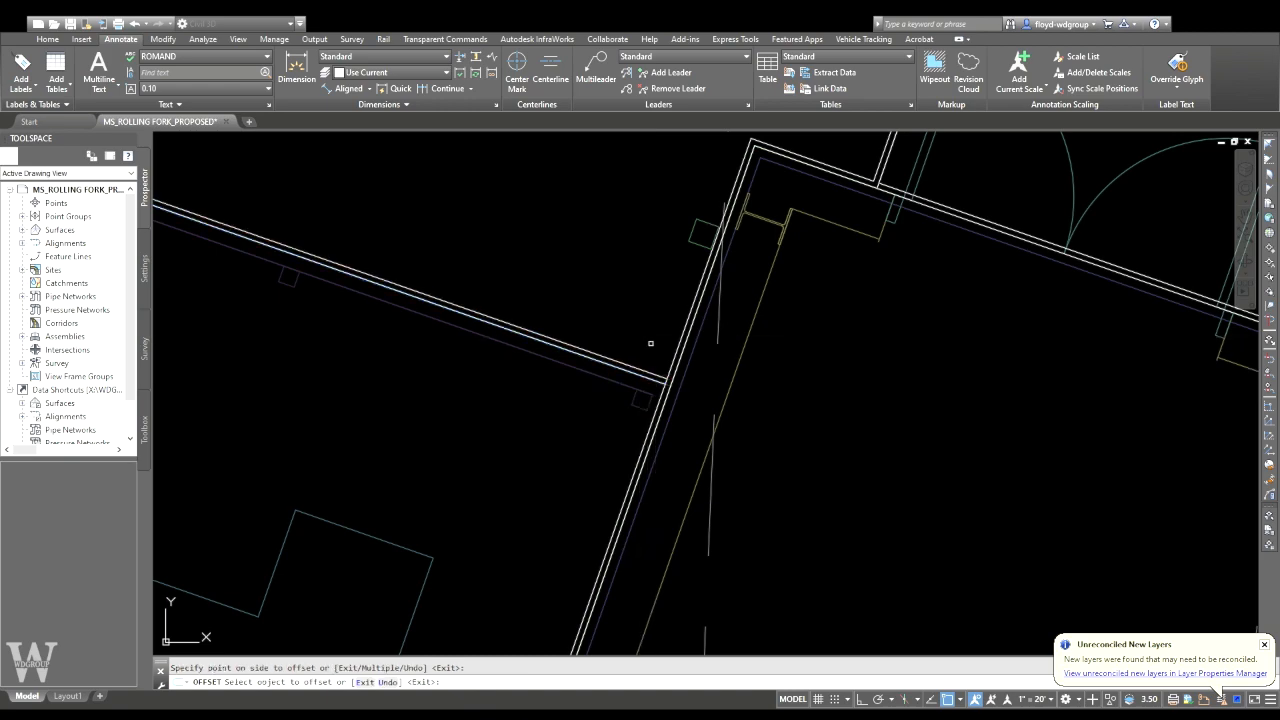
pyautogui.press('Return')
# - Trim the building's offset line between the two northern enclosure lines at their northern junction with the building
pyautogui.scroll(2, 662, 381)
pyautogui.write('tr')
pyautogui.press('Return')
pyautogui.moveTo(651, 364); pyautogui.dragTo(661, 381)
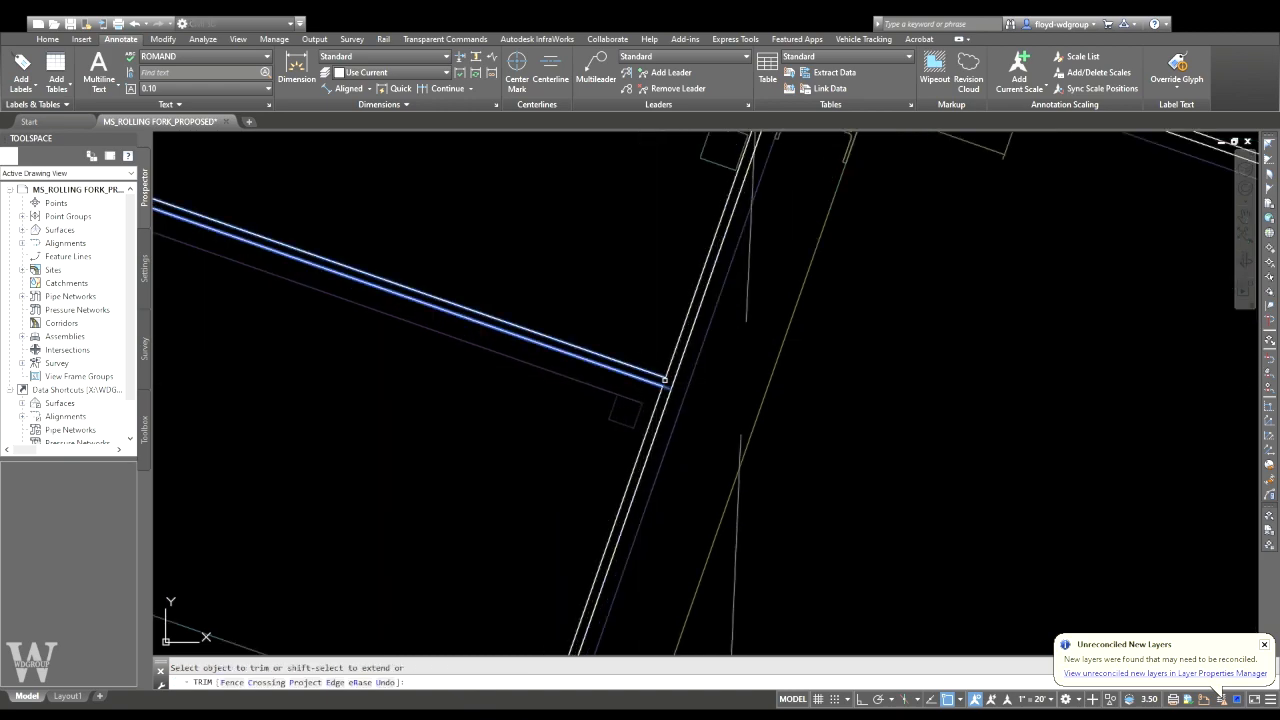
pyautogui.press('Return')
pyautogui.scroll(-4, 552, 451)
# - Offset the southern enclosure polyline and the line connecting the enclosures to their outer sides by the last-used distance
pyautogui.moveTo(514, 580); pyautogui.dragTo(631, 222, button='middle')
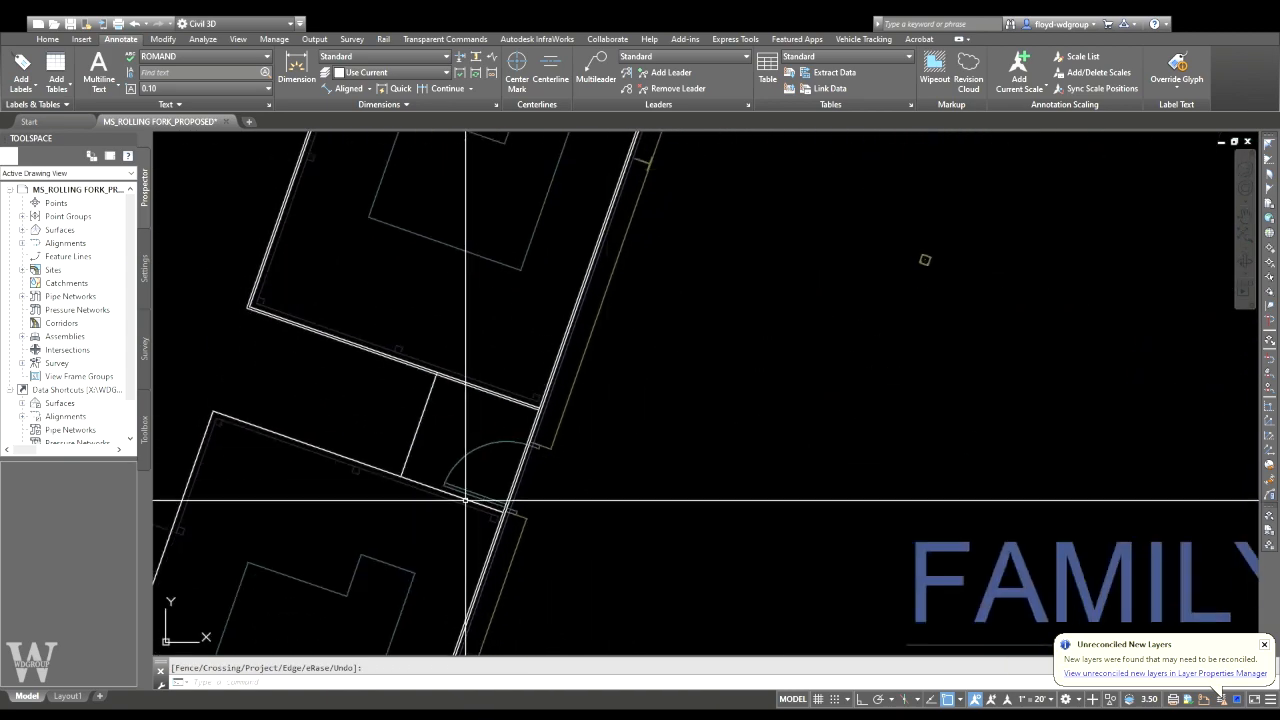
pyautogui.moveTo(480, 520); pyautogui.dragTo(644, 309, button='middle')
pyautogui.moveTo(572, 376); pyautogui.dragTo(557, 505, button='middle')
pyautogui.scroll(4, 560, 367)
pyautogui.write('o')
pyautogui.press('Return')
pyautogui.press('Return')
pyautogui.click(512, 426)
pyautogui.click(547, 387)
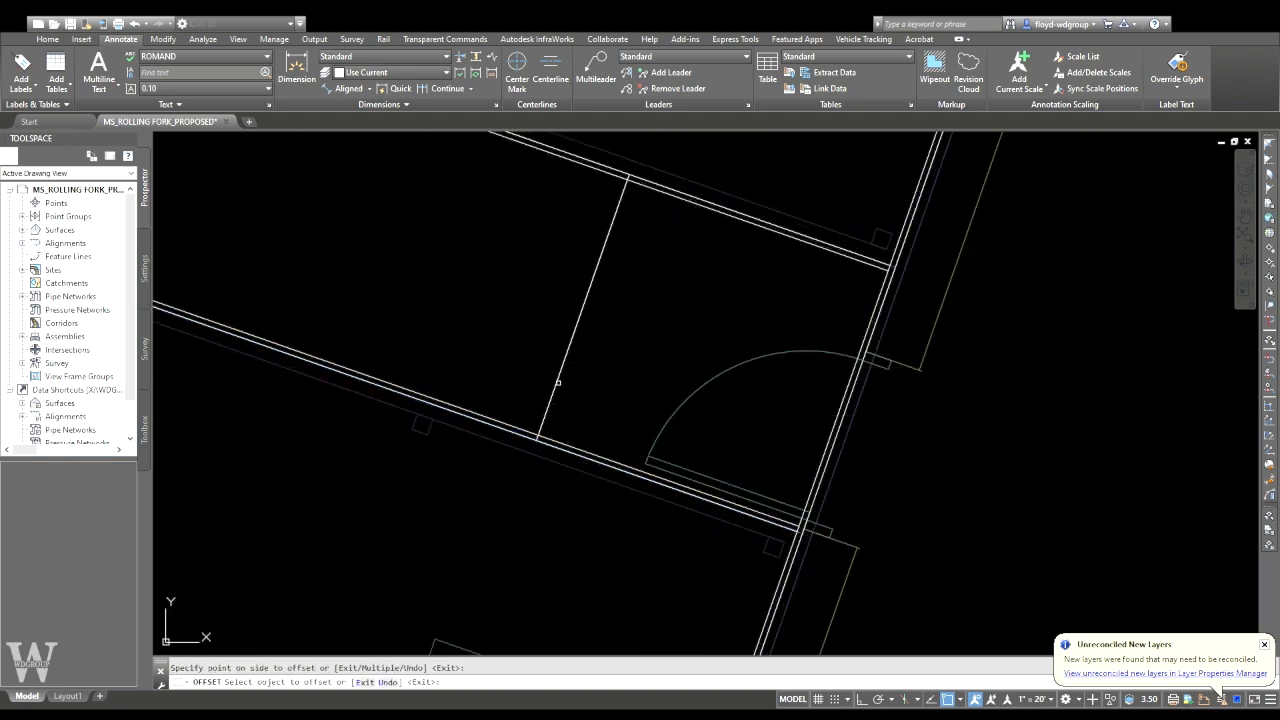
pyautogui.press('Return')
# - Fillet the connecting line's offset with both enclosure offsets using radius 0
pyautogui.click(606, 172)
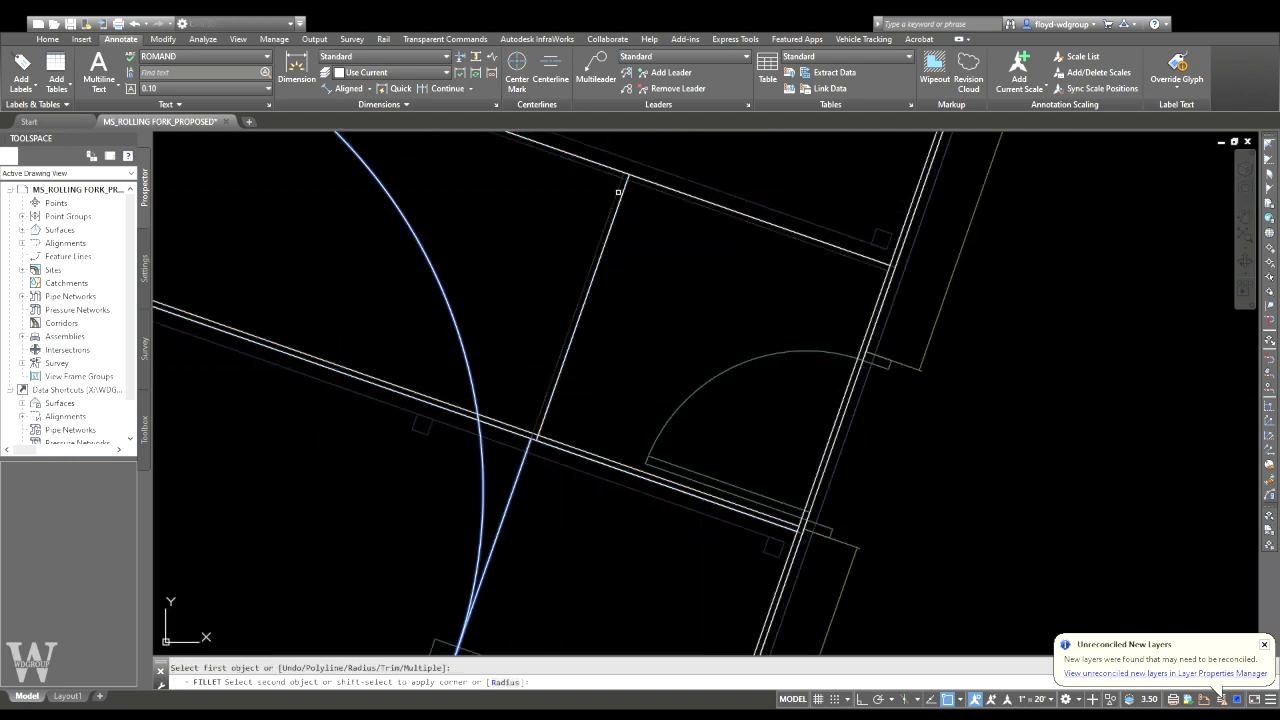
pyautogui.press('Escape')
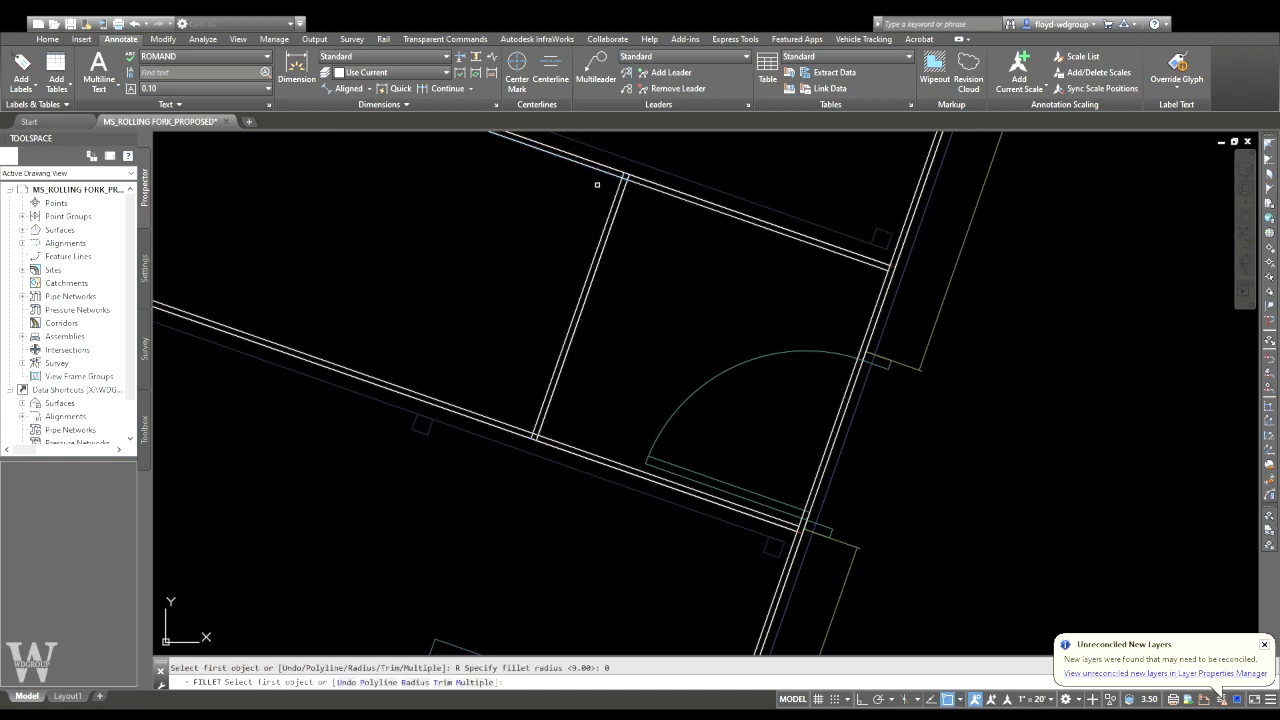
pyautogui.click(615, 194)
pyautogui.press('Return')
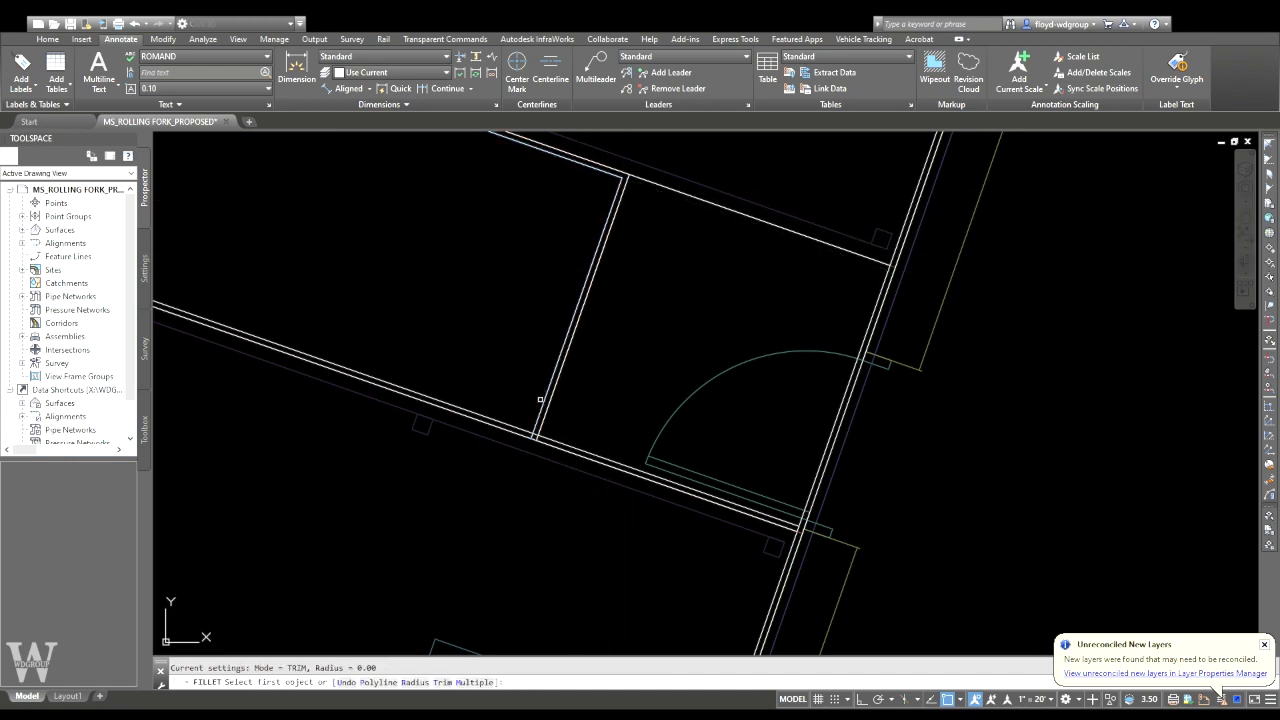
pyautogui.click(513, 428)
# - Trim the building's offset line between the two southern enclosure lines at their southern junction with the building
pyautogui.scroll(-3, 535, 397)
pyautogui.moveTo(511, 450); pyautogui.dragTo(555, 169, button='middle')
pyautogui.scroll(8, 568, 391)
pyautogui.write('tr')
pyautogui.press('Return')
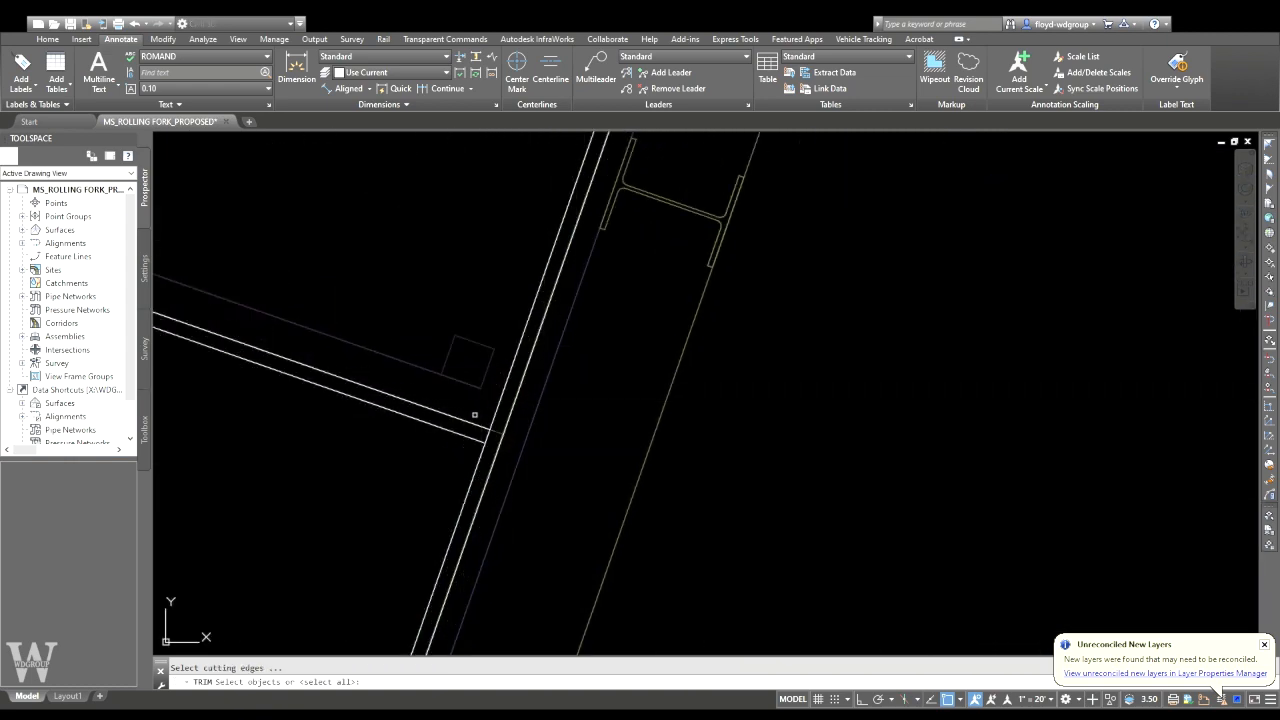
pyautogui.click(476, 414)
pyautogui.click(461, 455)
pyautogui.click(486, 437)
pyautogui.press('Return')
# - Convert the building outline polyline at the front double doors into a feature line in site MS_ROLLING FORK
pyautogui.scroll(-12, 500, 395)
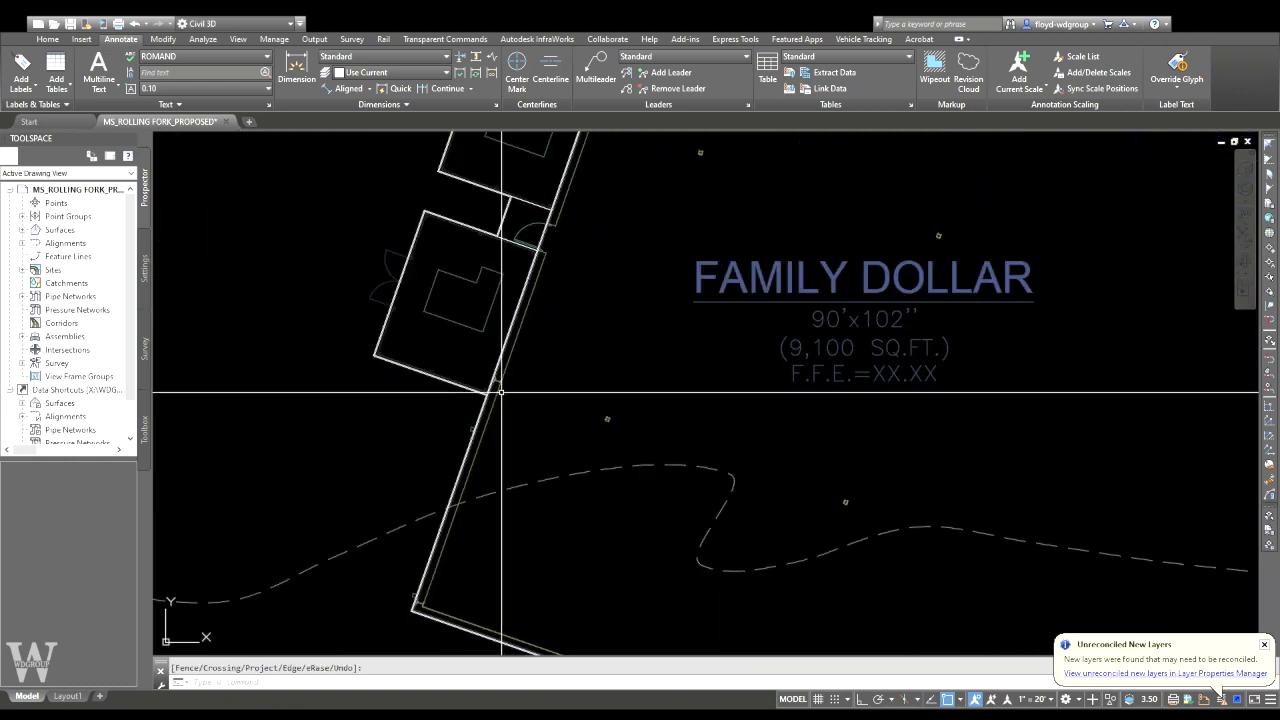
pyautogui.moveTo(719, 420)
pyautogui.mouseDown(button='middle')
pyautogui.moveTo(634, 386)
pyautogui.moveTo(611, 470)
pyautogui.moveTo(494, 337)
pyautogui.moveTo(494, 355)
pyautogui.mouseUp(button='middle')
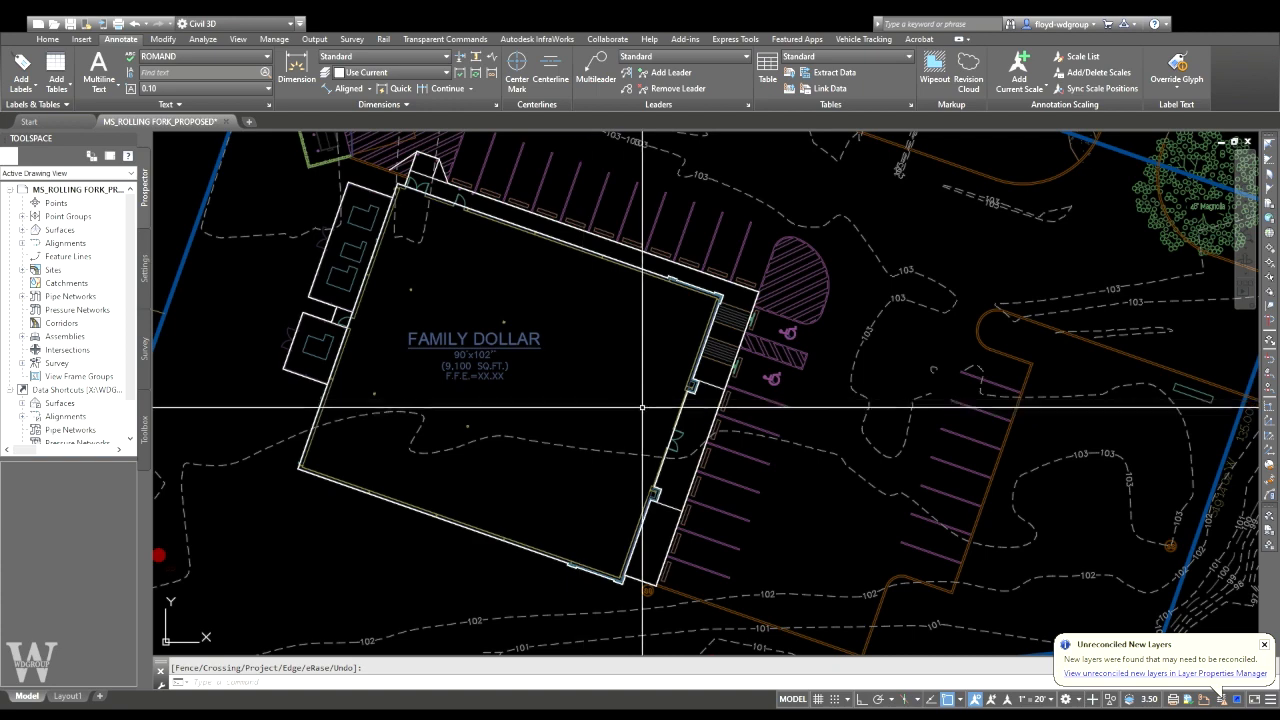
pyautogui.scroll(10, 710, 438)
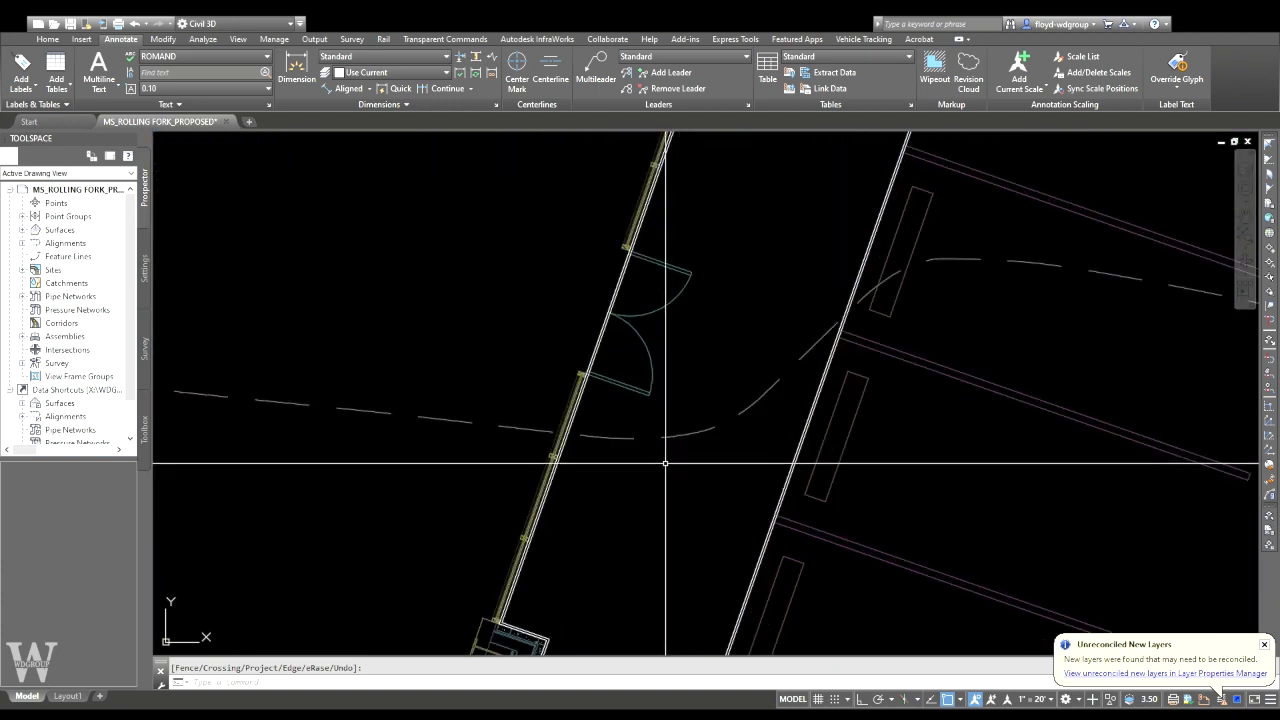
pyautogui.moveTo(617, 443); pyautogui.dragTo(626, 523, button='middle')
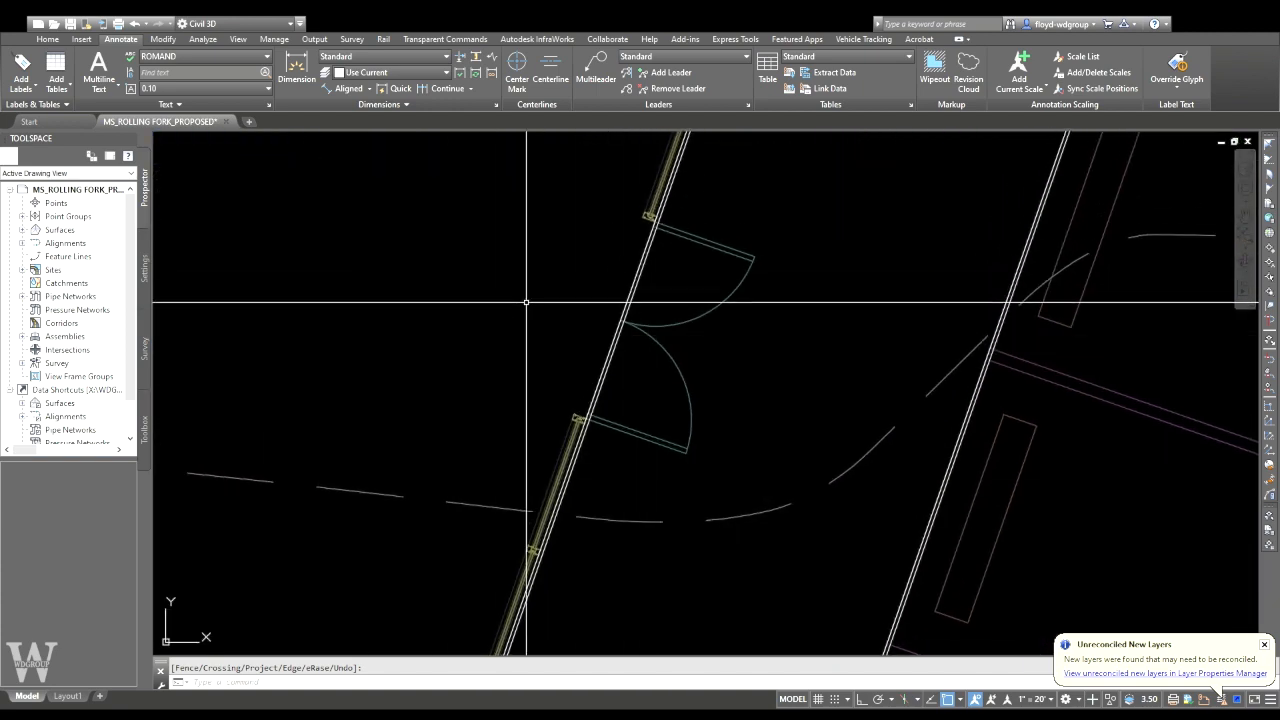
pyautogui.click(48, 39)
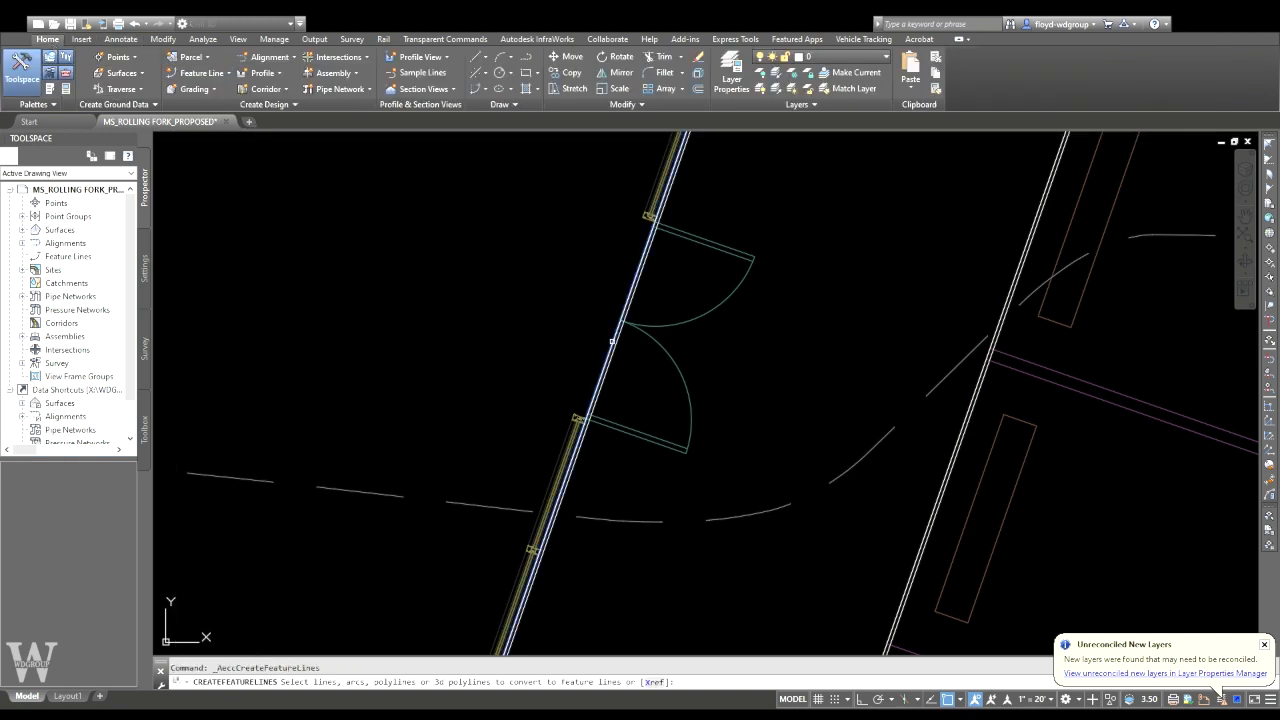
pyautogui.press('Return')
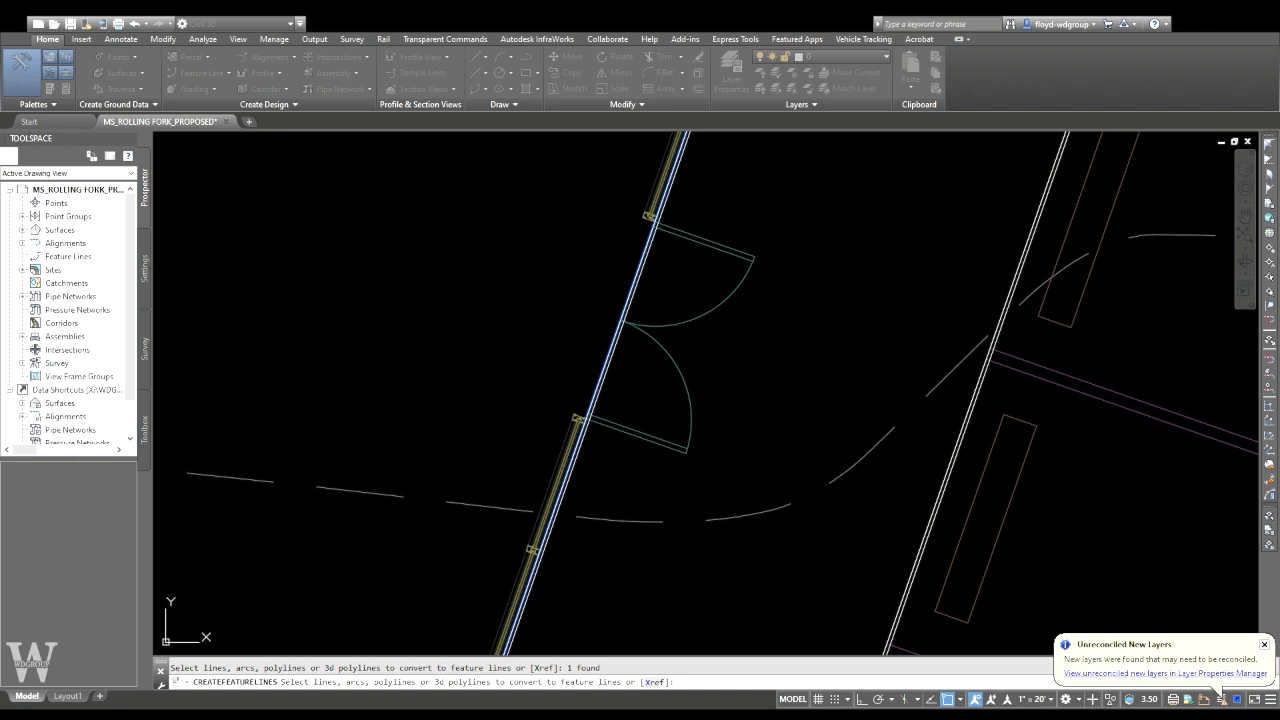
pyautogui.press('Return')
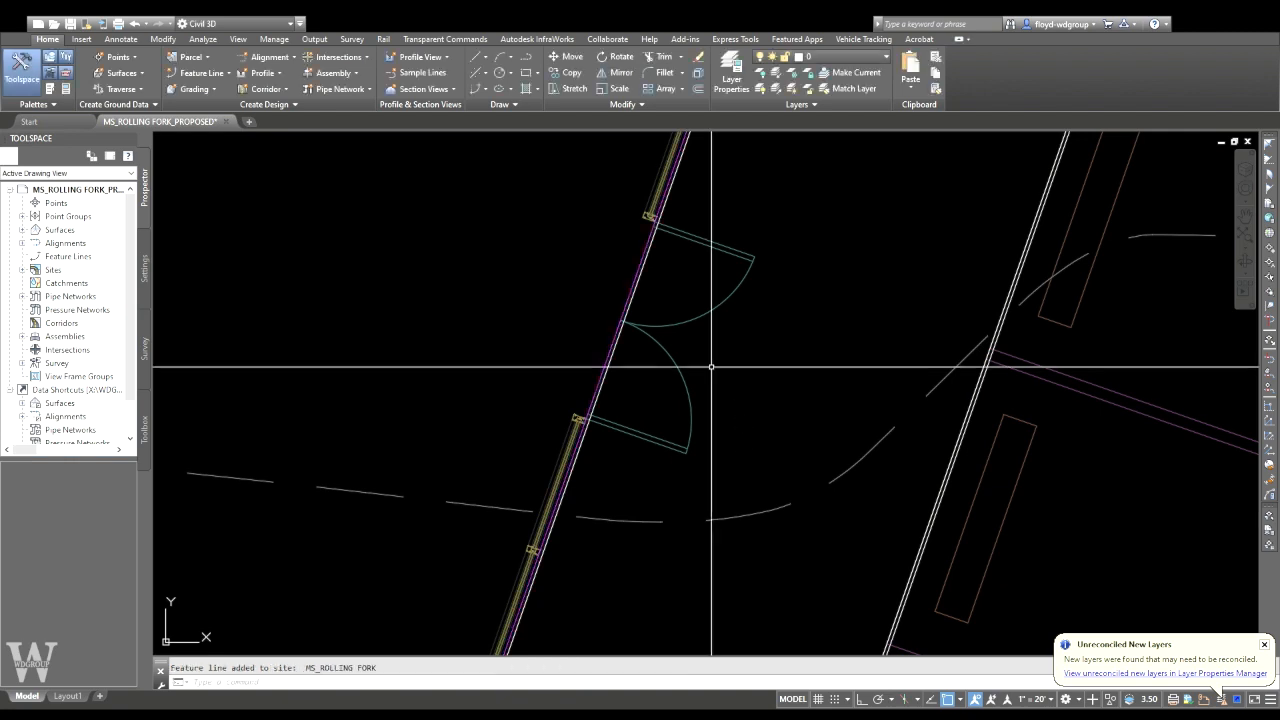
# - Add segment labels to the building outline feature line at the front double doors and along the rear wall
pyautogui.click(120, 39)
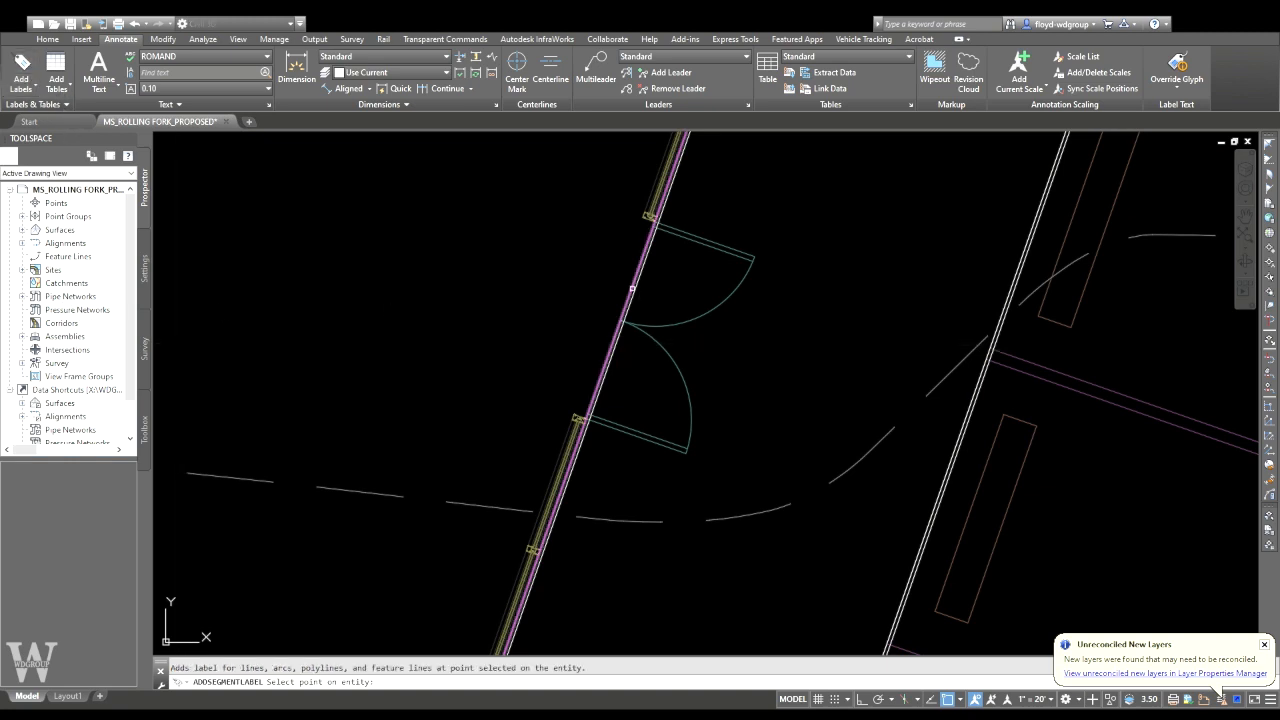
pyautogui.scroll(2, 483, 290)
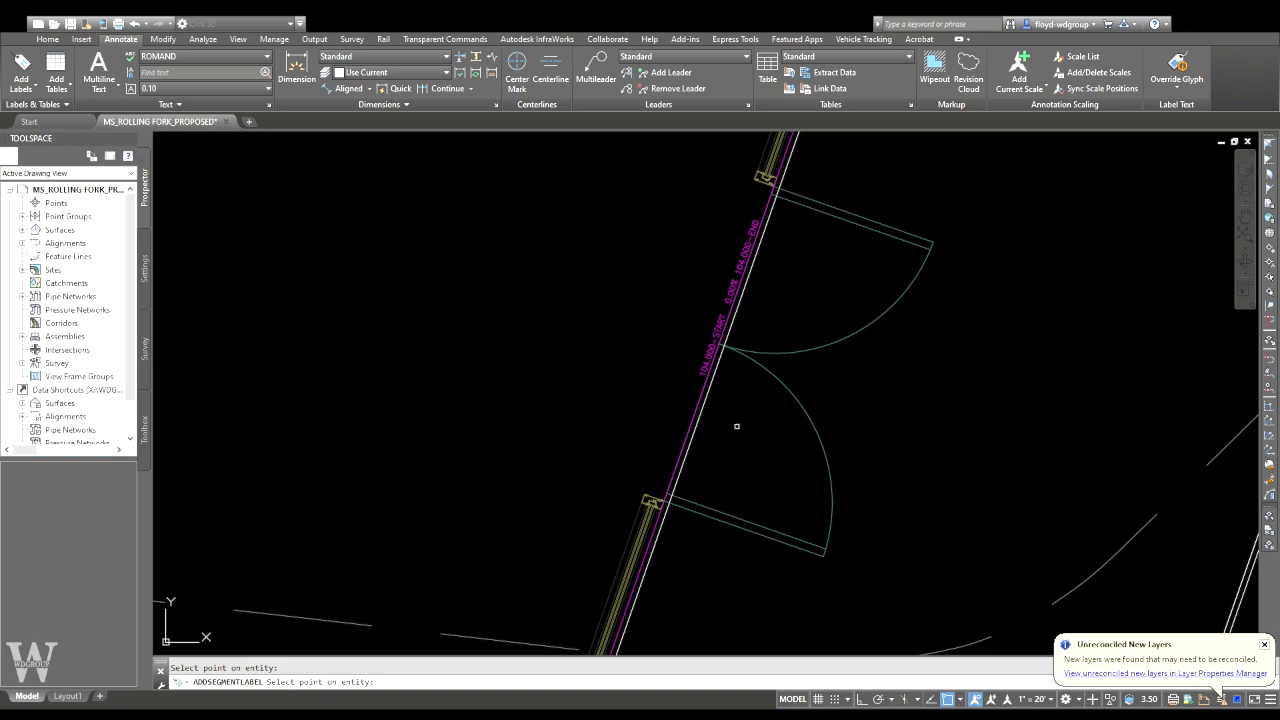
pyautogui.scroll(-7, 740, 433)
pyautogui.moveTo(443, 231); pyautogui.dragTo(788, 520, button='middle')
pyautogui.moveTo(456, 272); pyautogui.dragTo(611, 343, button='middle')
pyautogui.scroll(5, 520, 330)
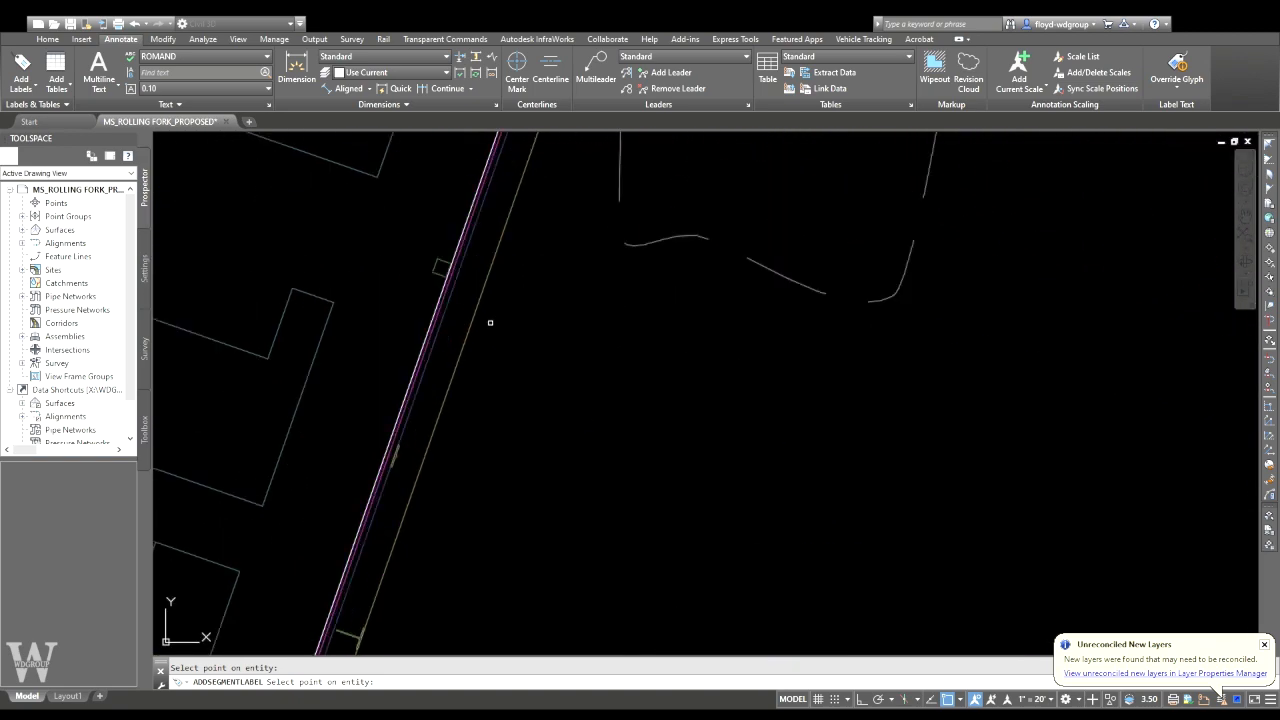
pyautogui.scroll(-10, 448, 322)
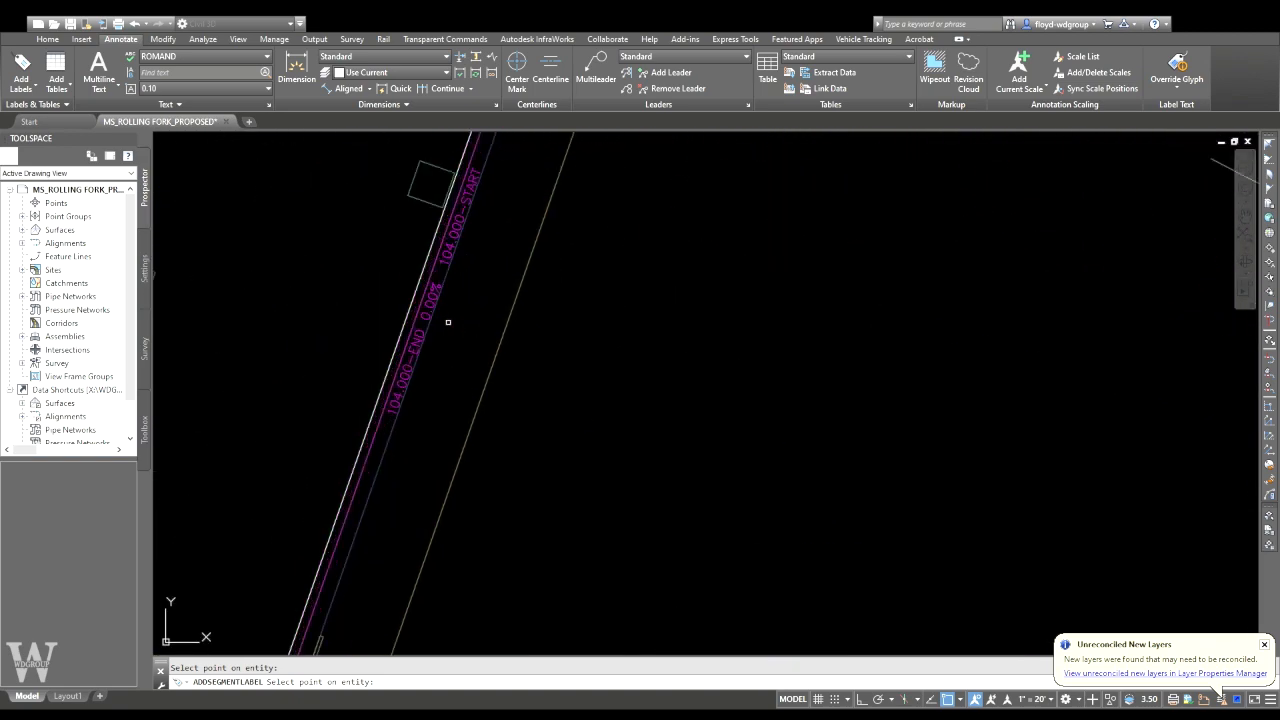
pyautogui.scroll(5, 620, 317)
pyautogui.press('Escape')
# - Convert the offset polyline just outside the building's storefront into a feature line
pyautogui.scroll(4, 582, 340)
pyautogui.scroll(2, 581, 273)
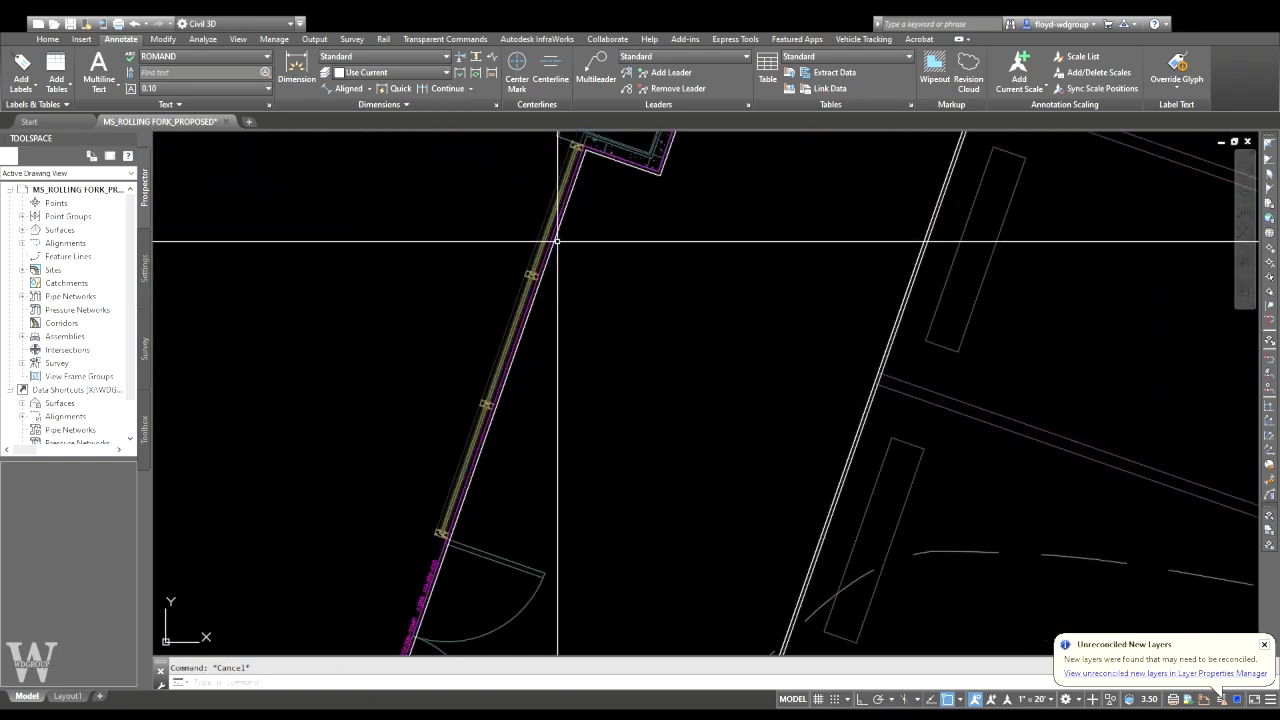
pyautogui.click(555, 240)
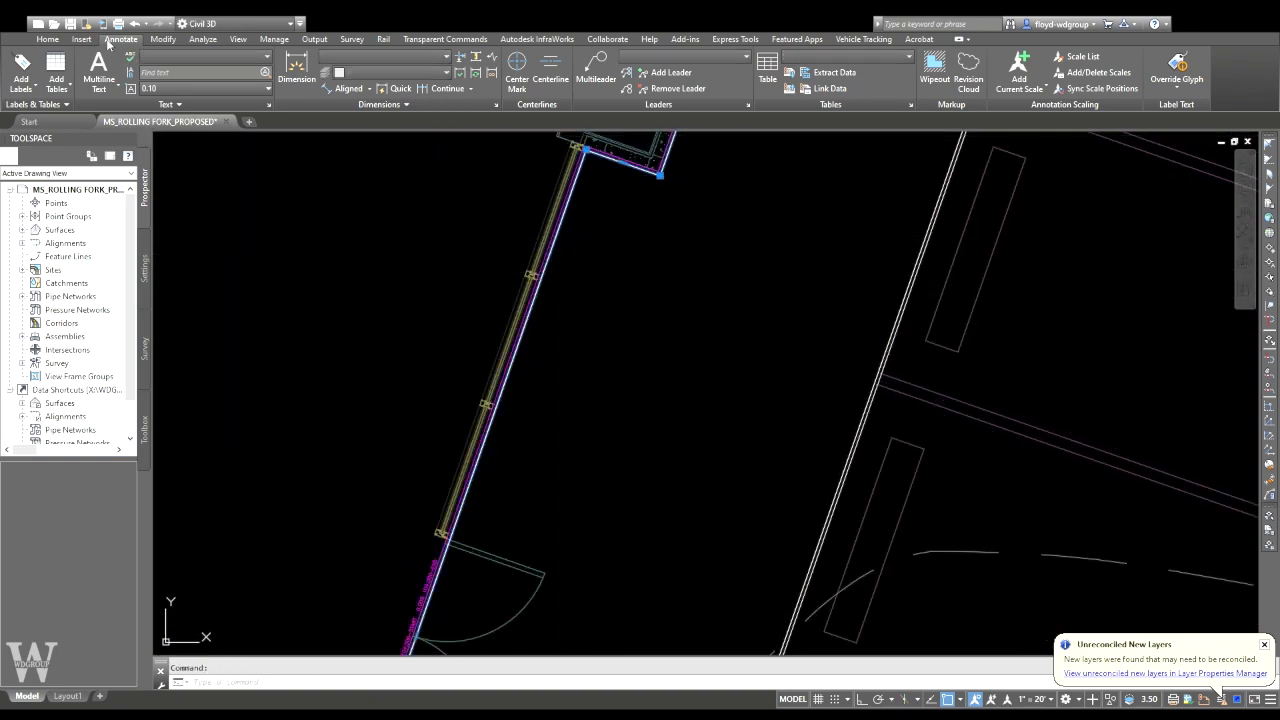
pyautogui.click(50, 39)
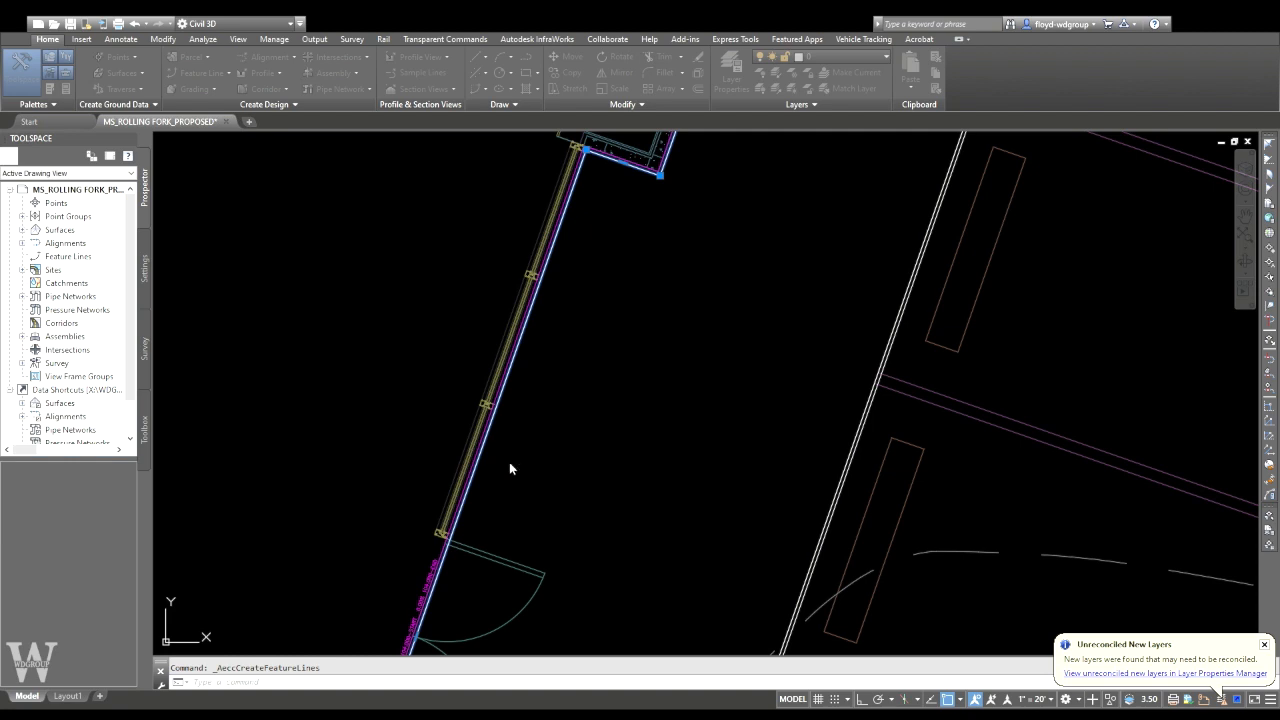
pyautogui.press('Escape')
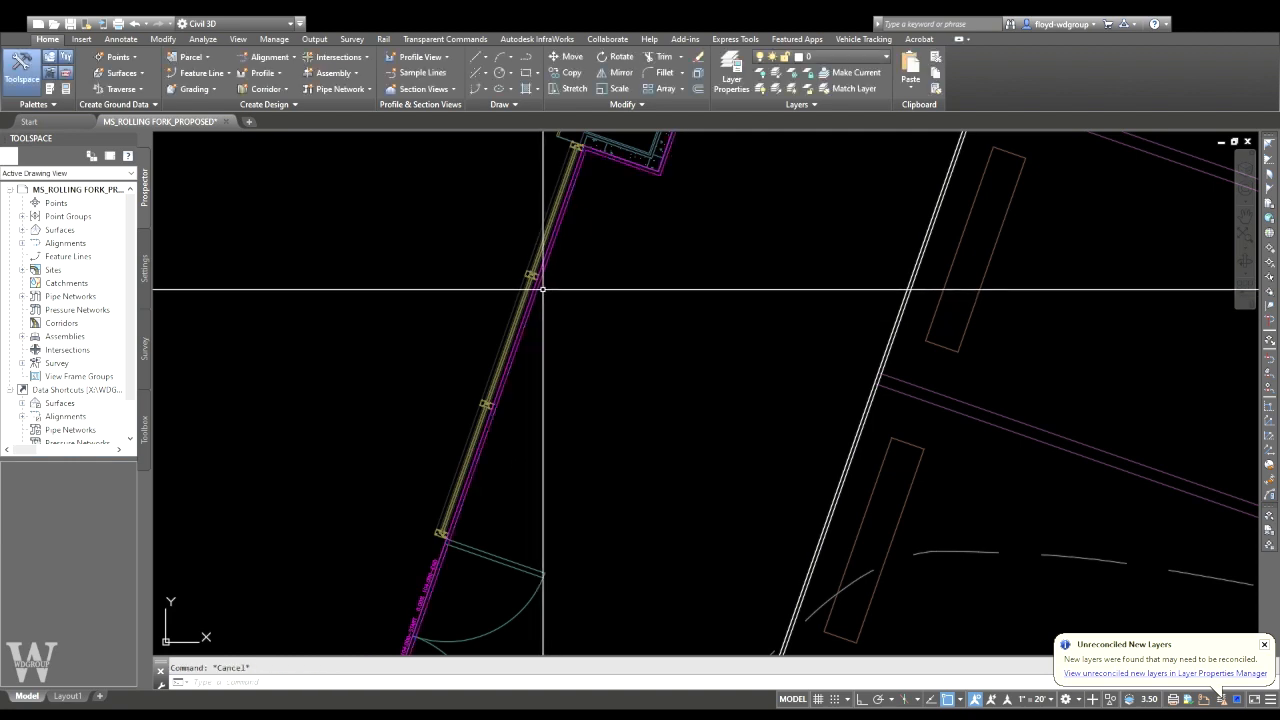
# - Start setting grades on the offset feature line with elevation 130.96 at its inside corner with the bump-out south of the front doors
pyautogui.scroll(-2, 543, 302)
pyautogui.scroll(-2, 543, 303)
pyautogui.moveTo(561, 292)
pyautogui.mouseDown(button='middle')
pyautogui.moveTo(569, 346)
pyautogui.moveTo(612, 243)
pyautogui.mouseUp(button='middle')
pyautogui.scroll(4, 580, 411)
pyautogui.moveTo(537, 395); pyautogui.dragTo(630, 337, button='middle')
pyautogui.scroll(3, 595, 314)
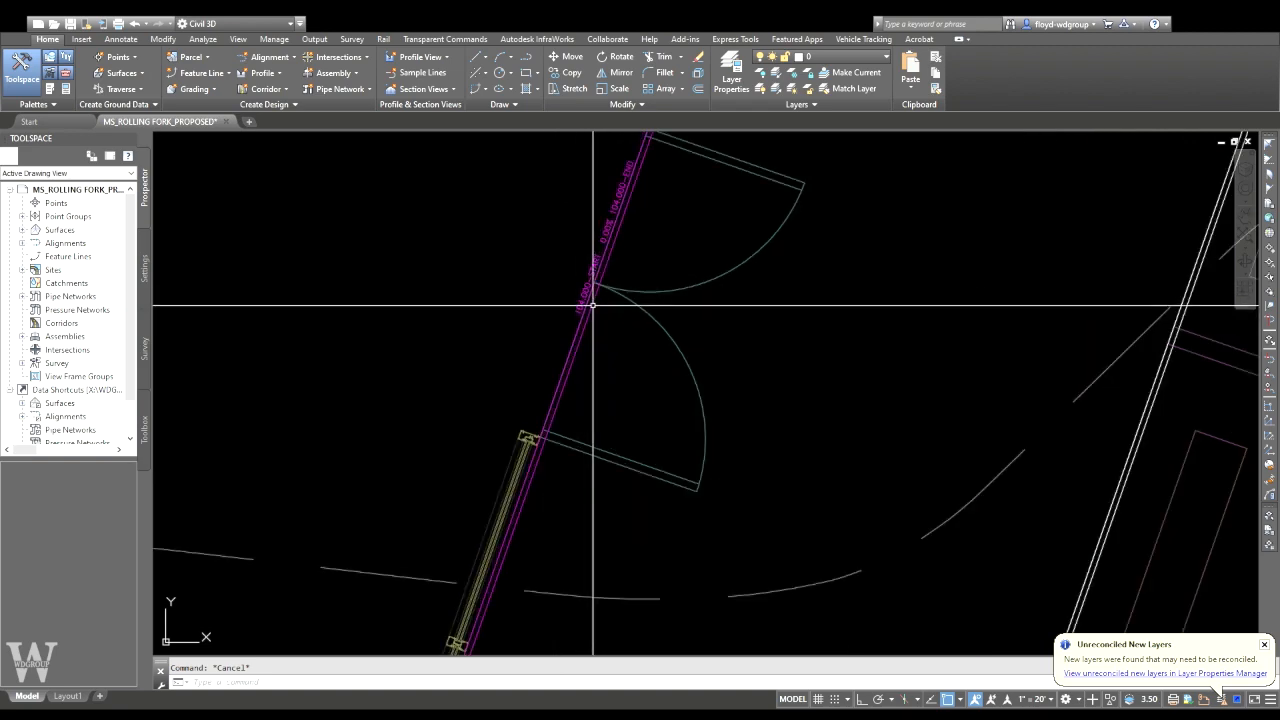
pyautogui.click(589, 314)
pyautogui.scroll(-5, 592, 330)
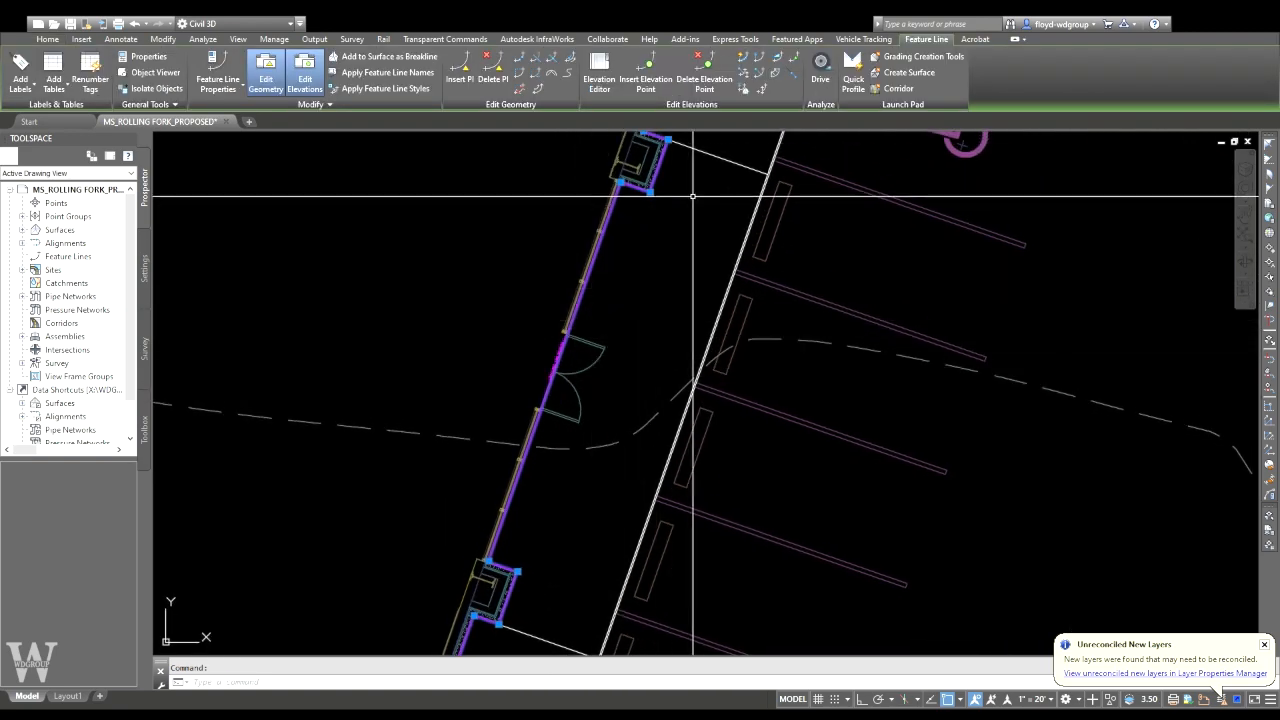
pyautogui.click(777, 58)
pyautogui.scroll(2, 475, 480)
pyautogui.click(496, 548)
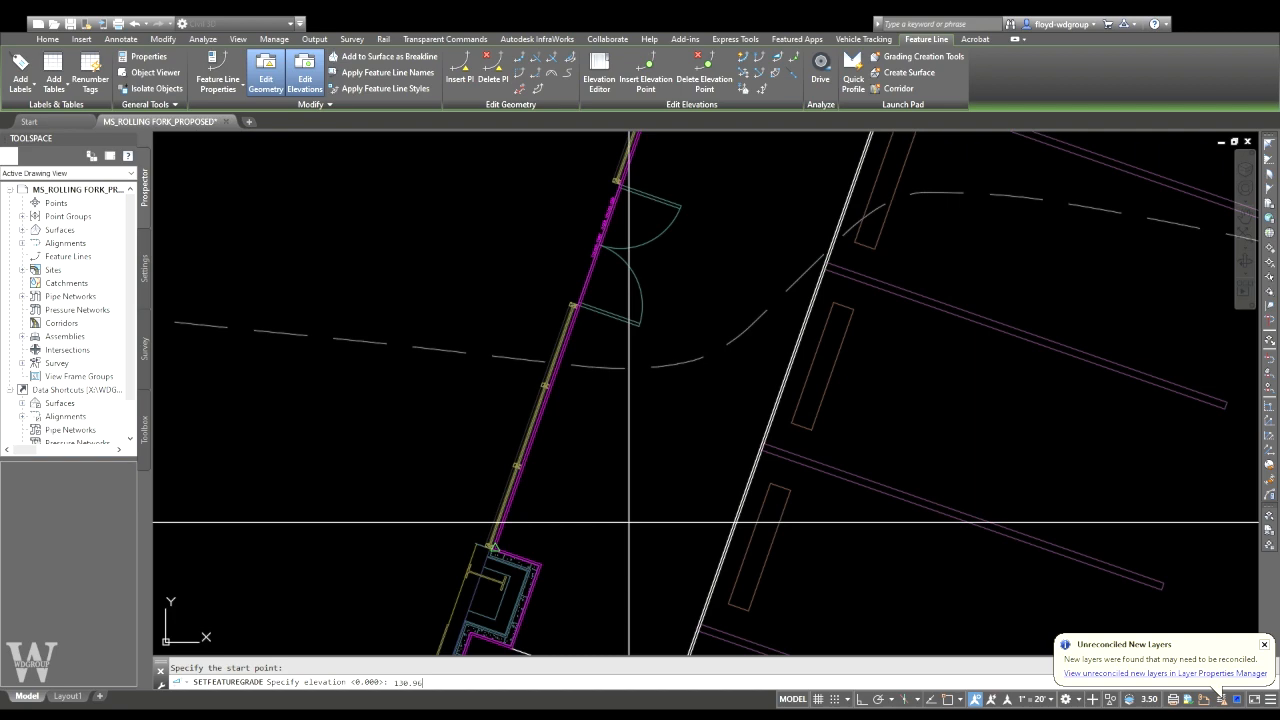
pyautogui.press('Return')
# - Carry the offset feature line at 0 grade to its inside corner with the bump-out north of the front doors
pyautogui.moveTo(662, 219); pyautogui.dragTo(543, 414, button='middle')
pyautogui.scroll(-4, 565, 322)
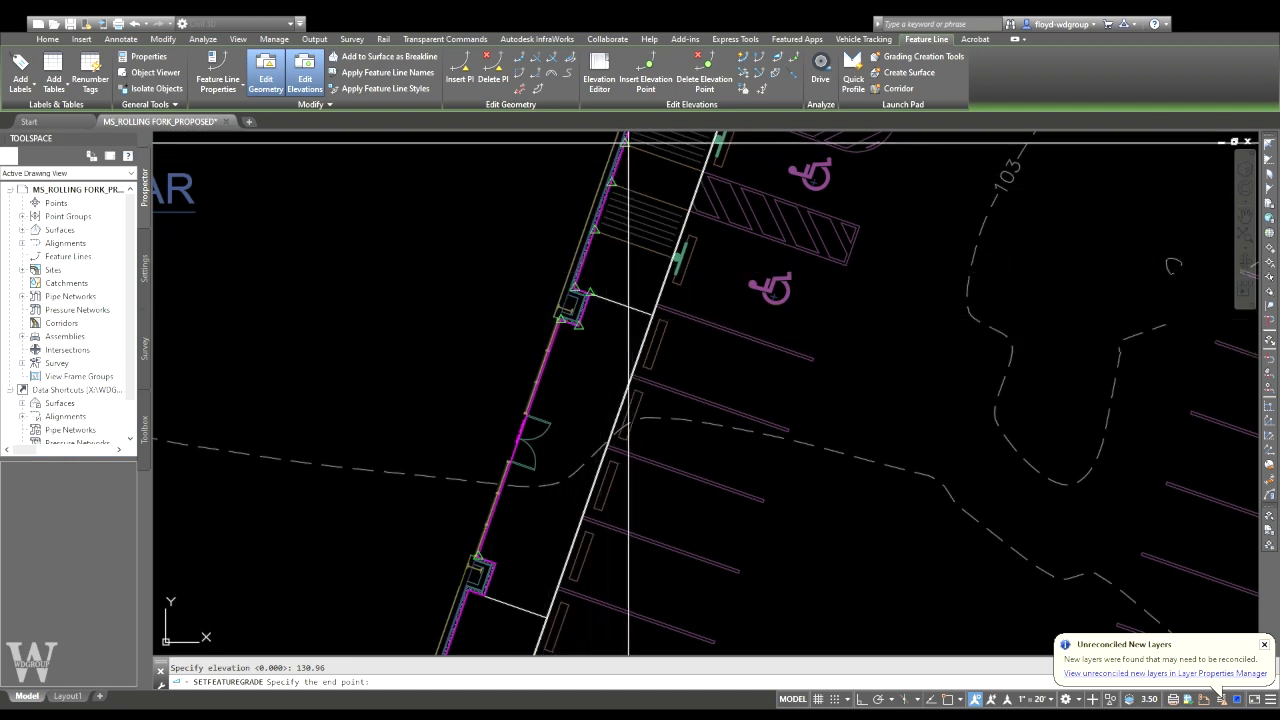
pyautogui.scroll(4, 560, 322)
pyautogui.click(573, 321)
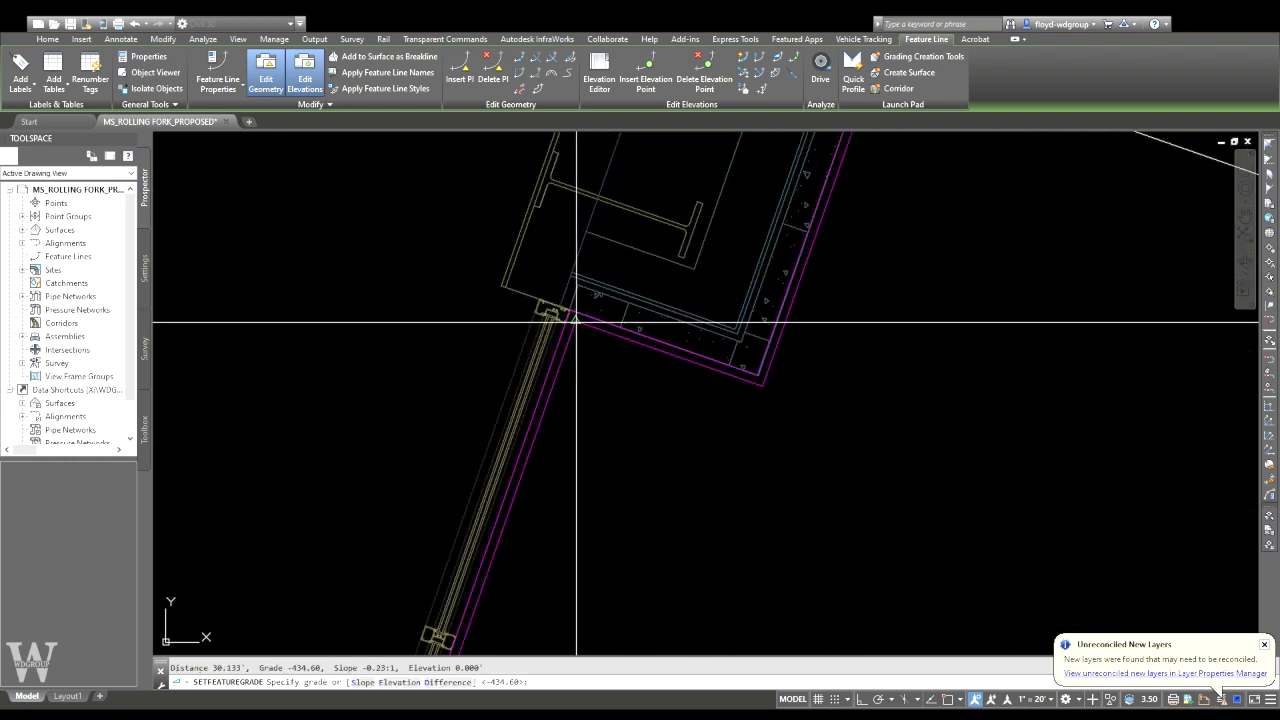
pyautogui.write('g')
pyautogui.press('Return')
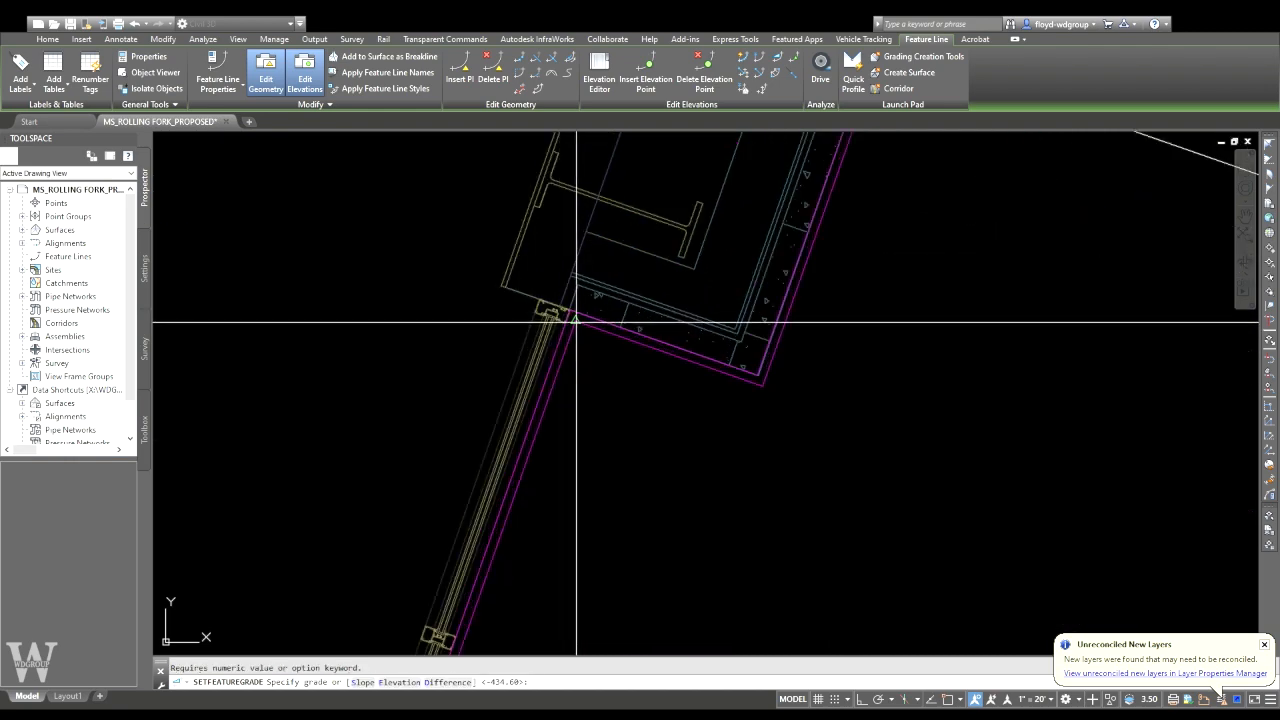
pyautogui.write('0')
pyautogui.press('Return')
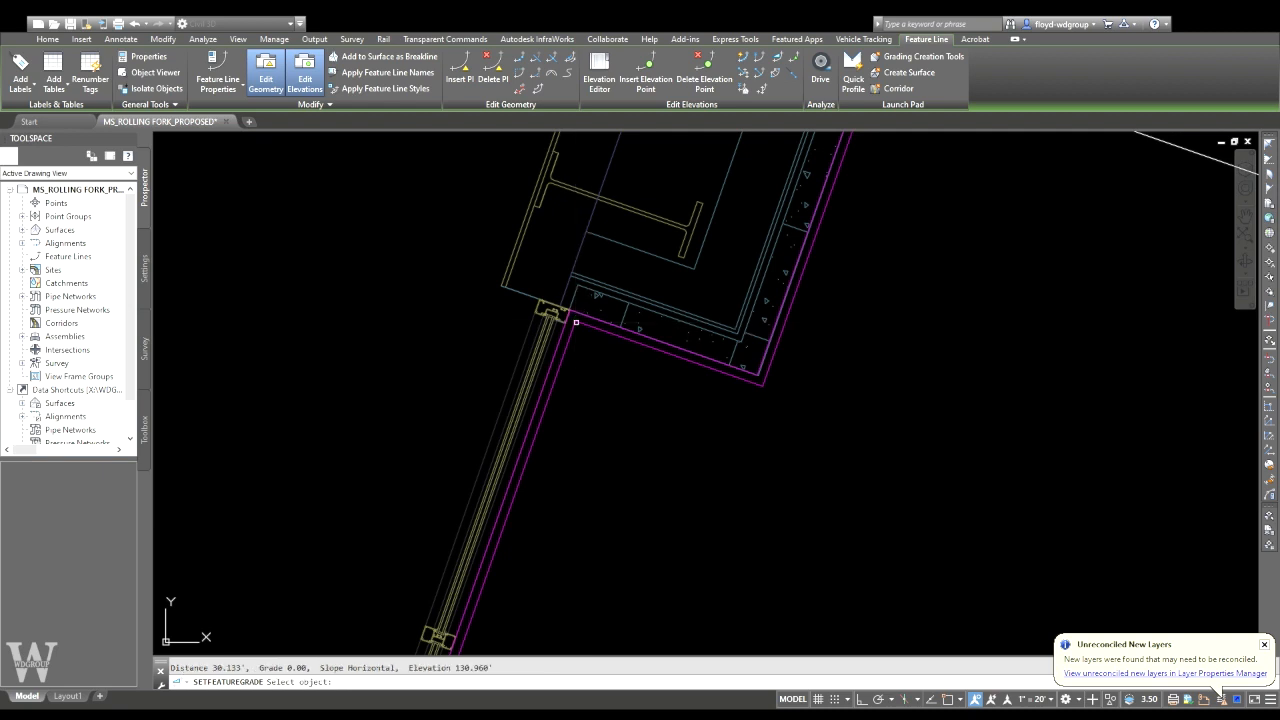
pyautogui.click(586, 325)
pyautogui.click(573, 321)
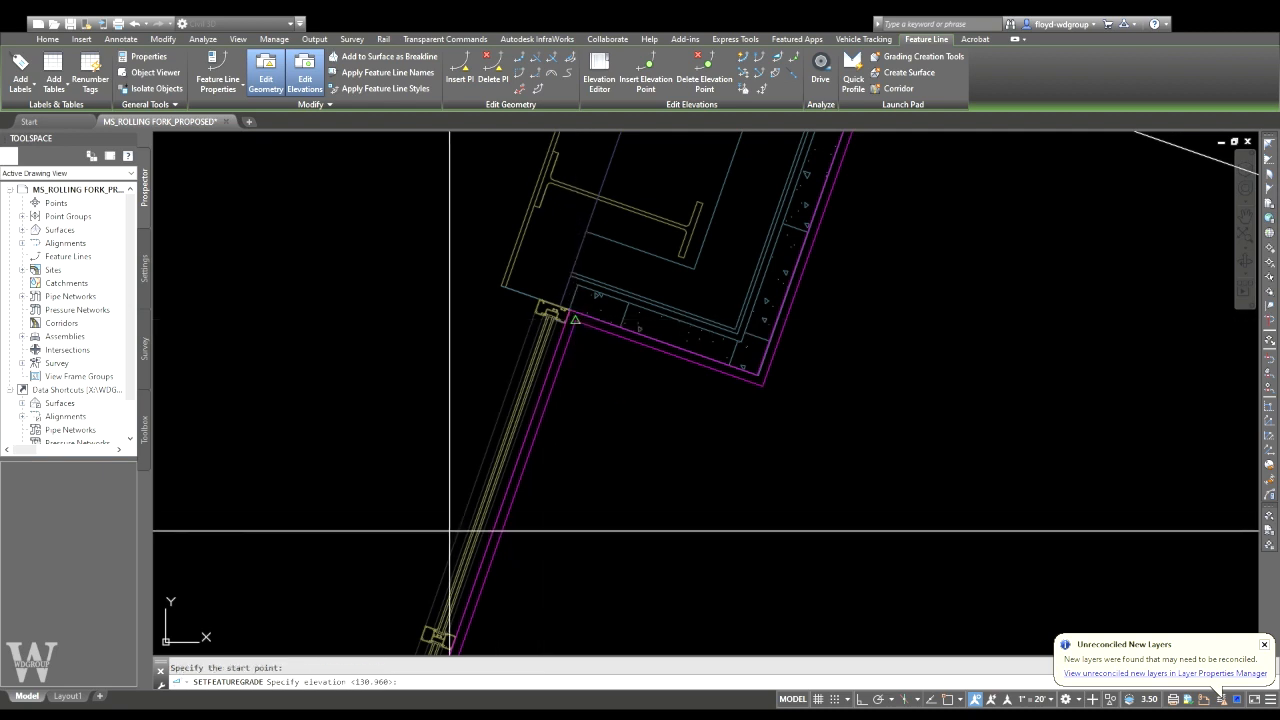
pyautogui.scroll(-3, 438, 605)
pyautogui.moveTo(443, 597); pyautogui.dragTo(597, 203, button='middle')
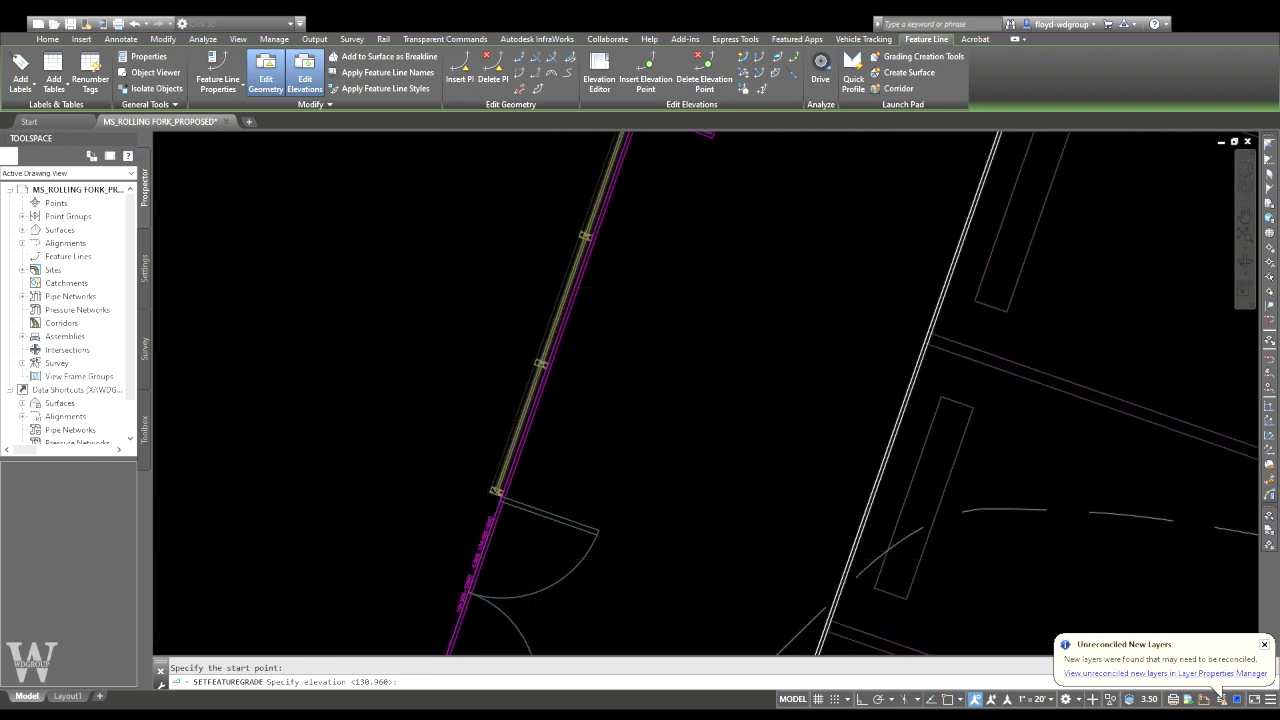
pyautogui.scroll(4, 495, 550)
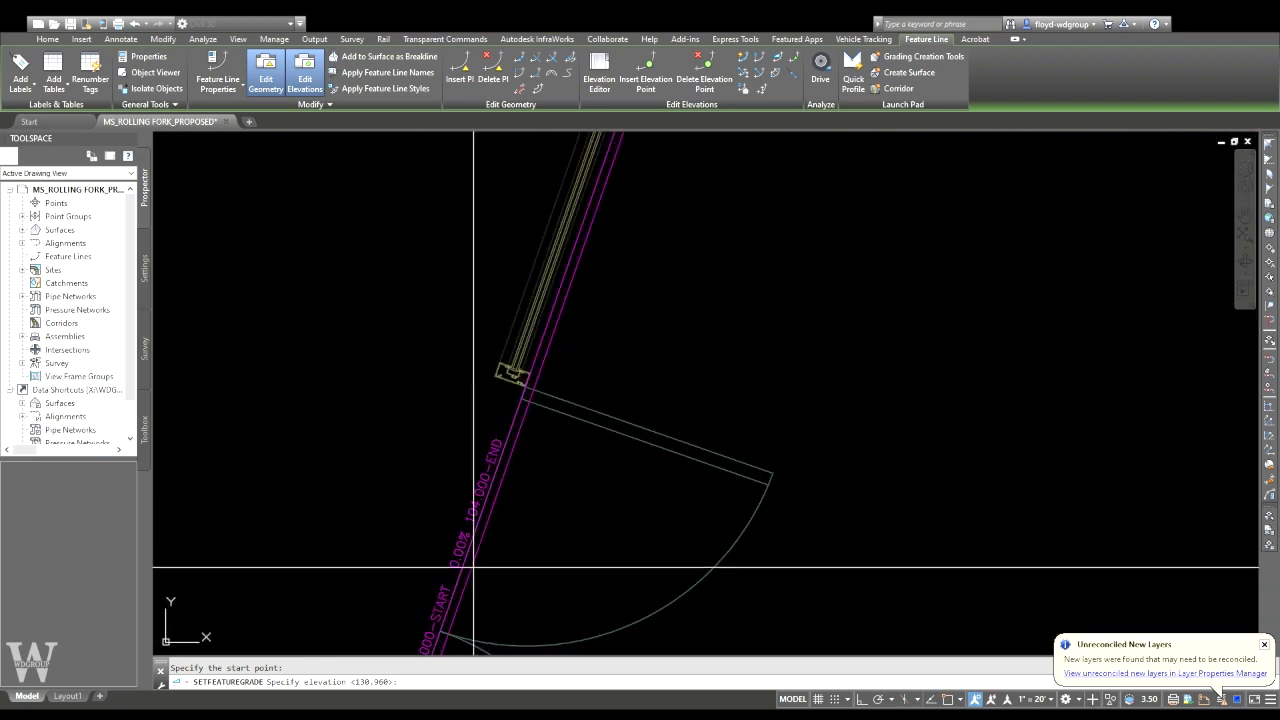
pyautogui.scroll(-5, 730, 268)
pyautogui.moveTo(765, 142); pyautogui.dragTo(720, 252, button='middle')
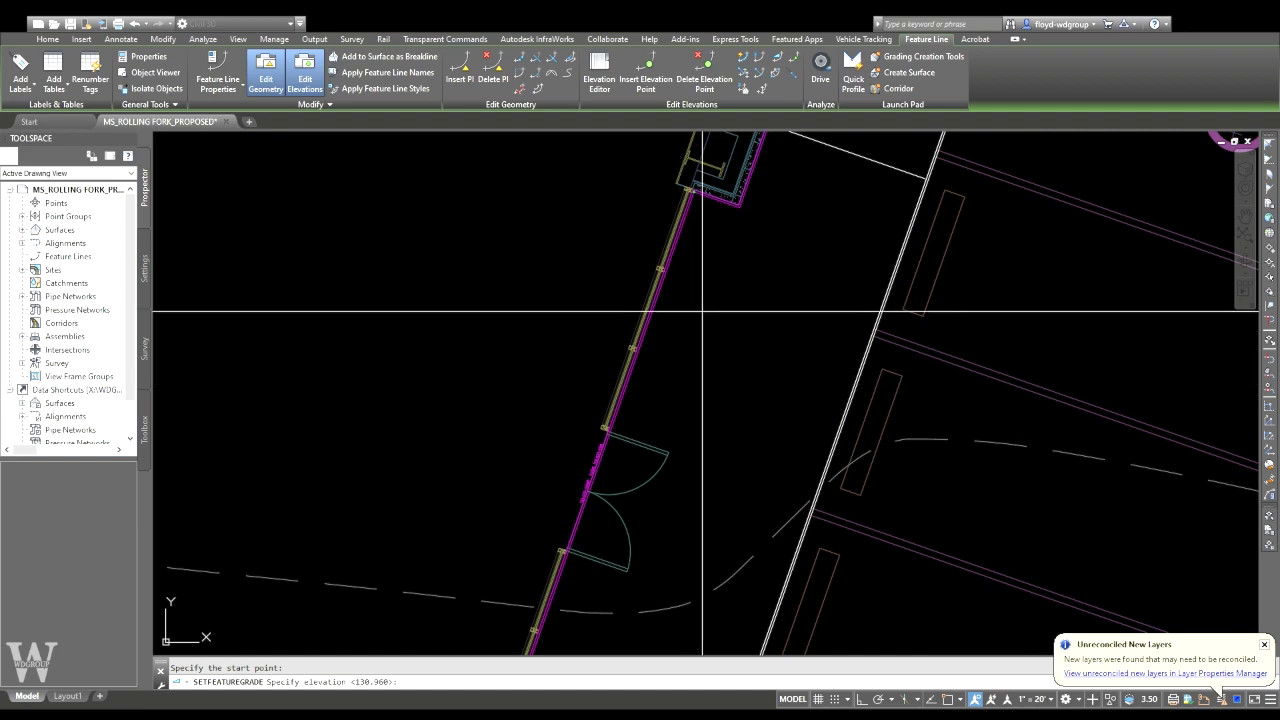
pyautogui.press('Escape')
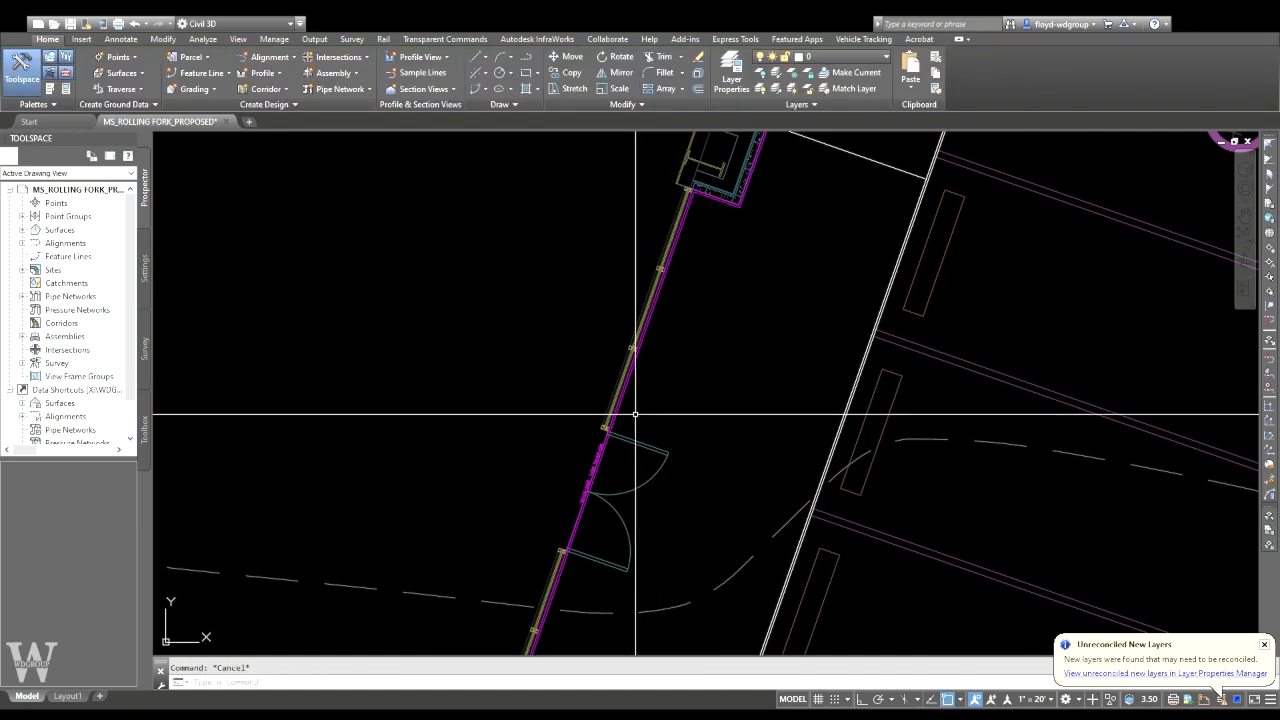
# - Add a segment label to the offset feature line just north of the front doors and flip it to the outer side
pyautogui.moveTo(187, 628); pyautogui.dragTo(222, 500, button='middle')
pyautogui.click(223, 359)
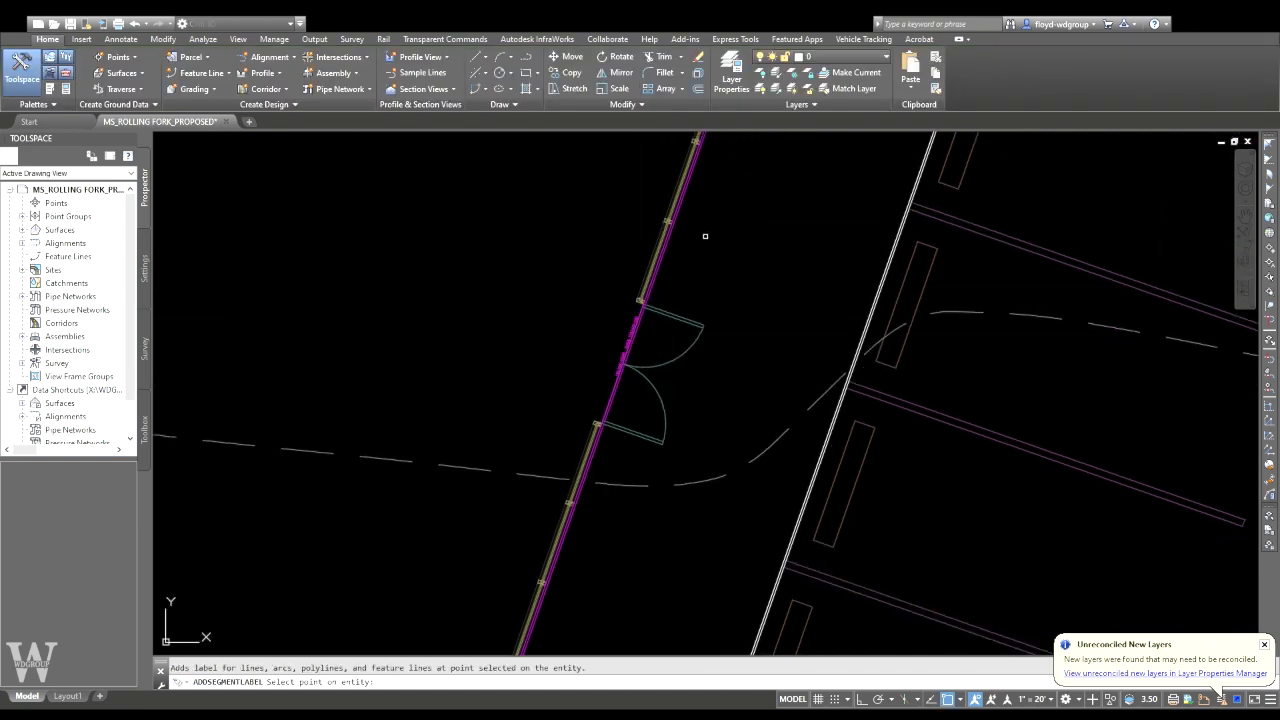
pyautogui.scroll(5, 690, 240)
pyautogui.click(599, 229)
pyautogui.press('Return')
pyautogui.click(597, 221)
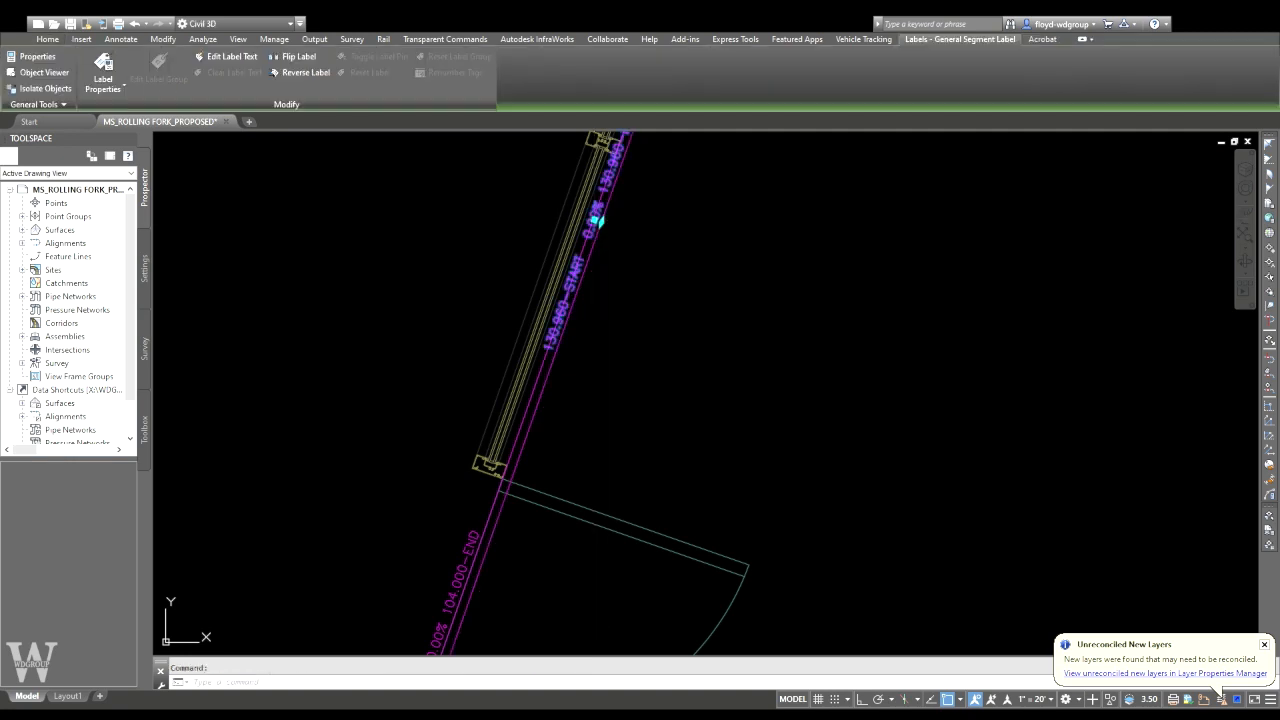
pyautogui.click(304, 62)
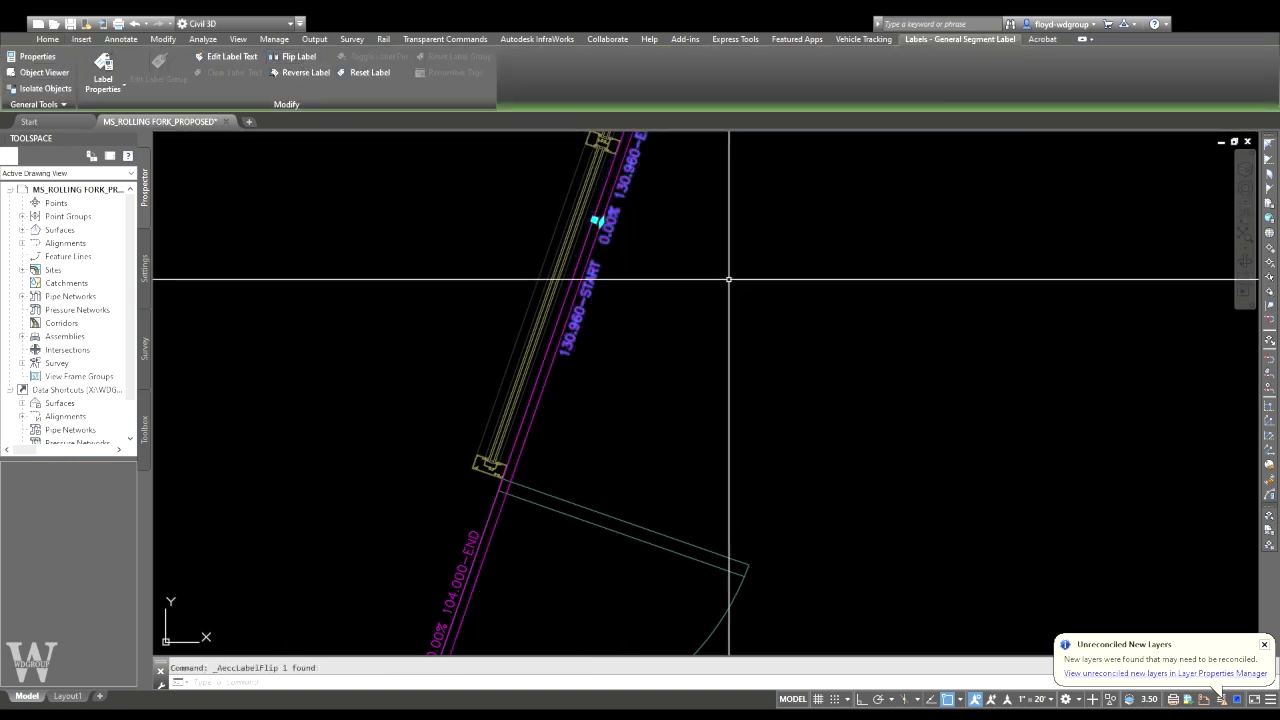
pyautogui.press('Escape')
pyautogui.moveTo(616, 325); pyautogui.dragTo(583, 443, button='middle')
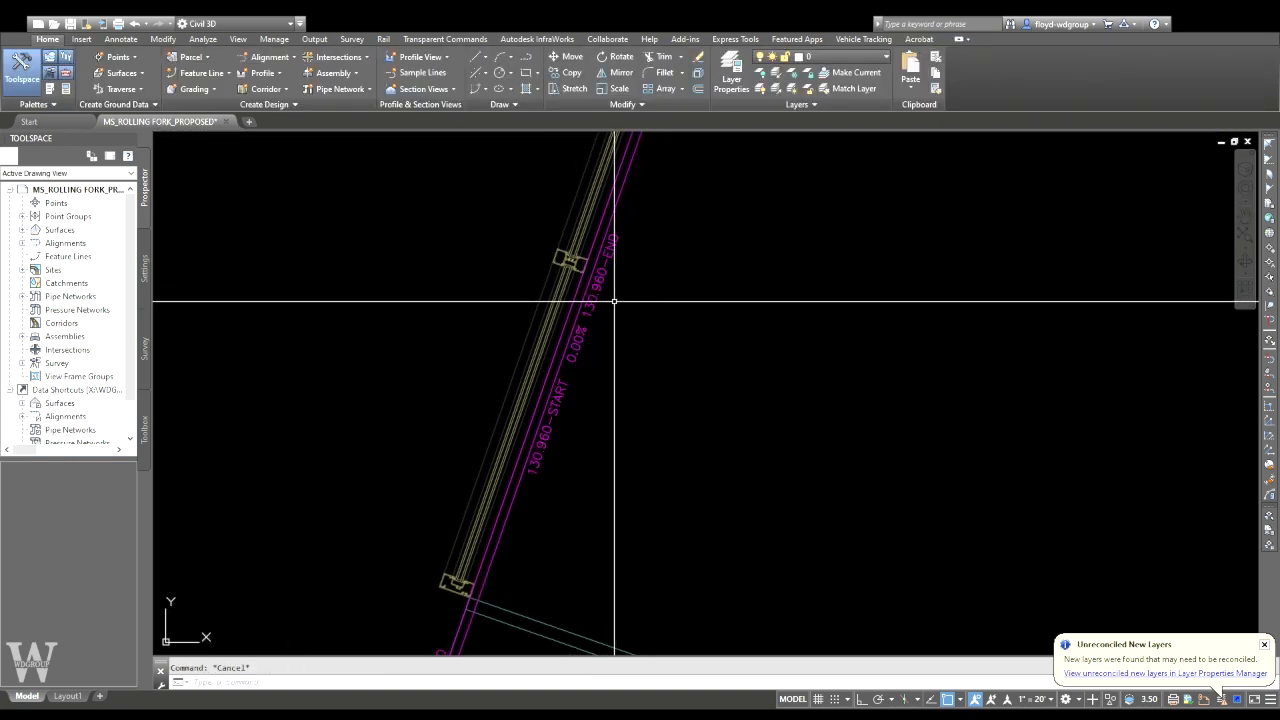
pyautogui.moveTo(610, 331); pyautogui.dragTo(626, 303, button='middle')
pyautogui.scroll(-6, 579, 330)
pyautogui.moveTo(584, 393); pyautogui.dragTo(671, 229, button='middle')
pyautogui.scroll(4, 560, 490)
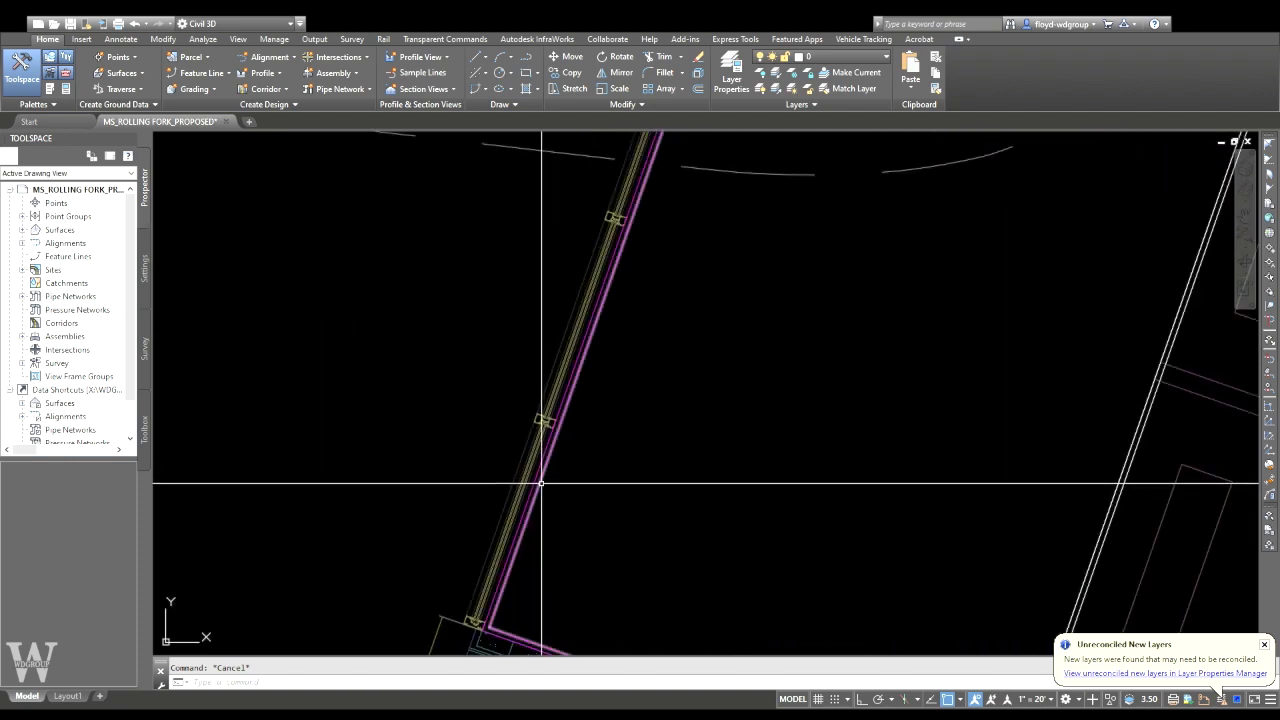
pyautogui.click(530, 471)
pyautogui.click(776, 61)
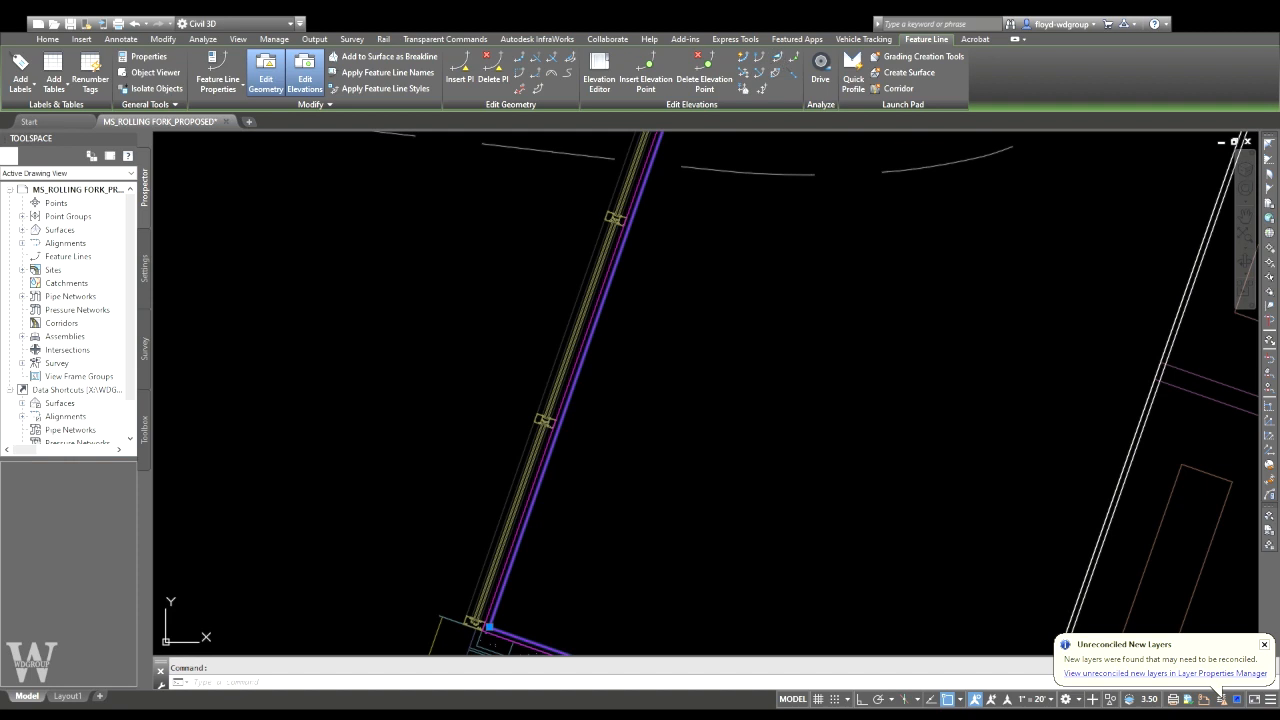
pyautogui.press('Escape')
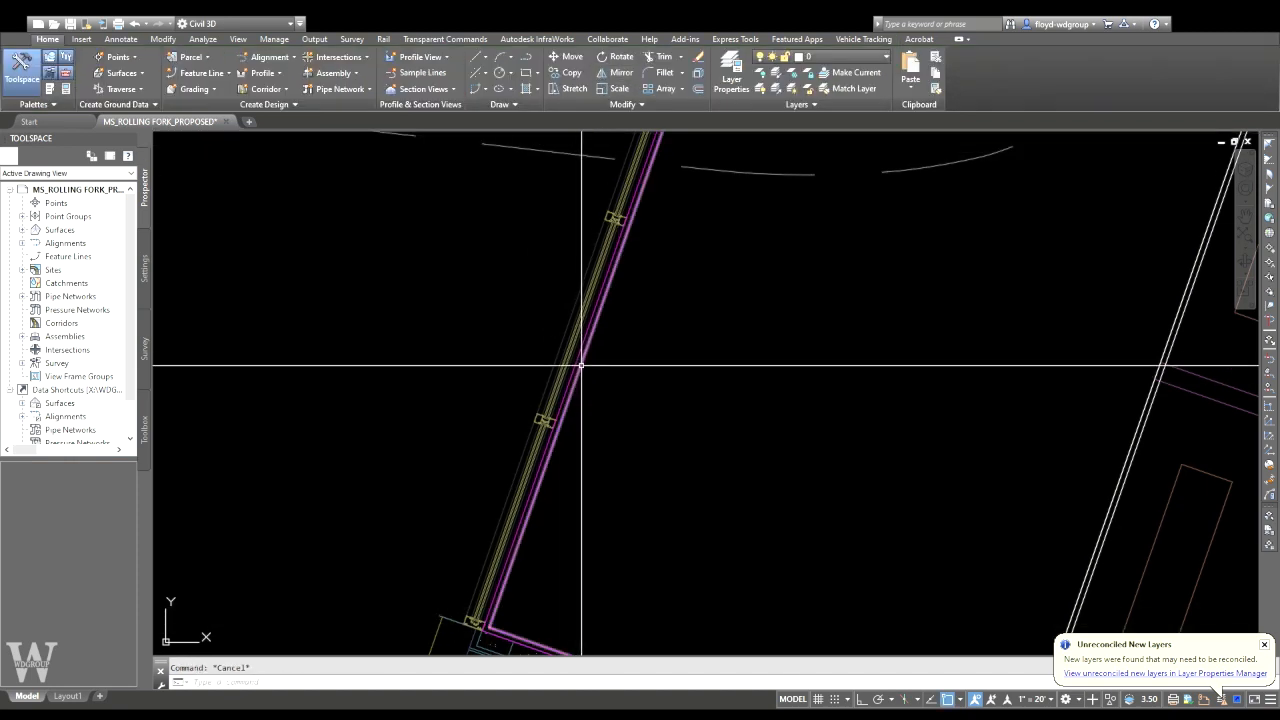
# - Correct the offset feature line's elevations along the storefront to 103.96 with the Elevation Editor
pyautogui.click(573, 372)
pyautogui.click(600, 76)
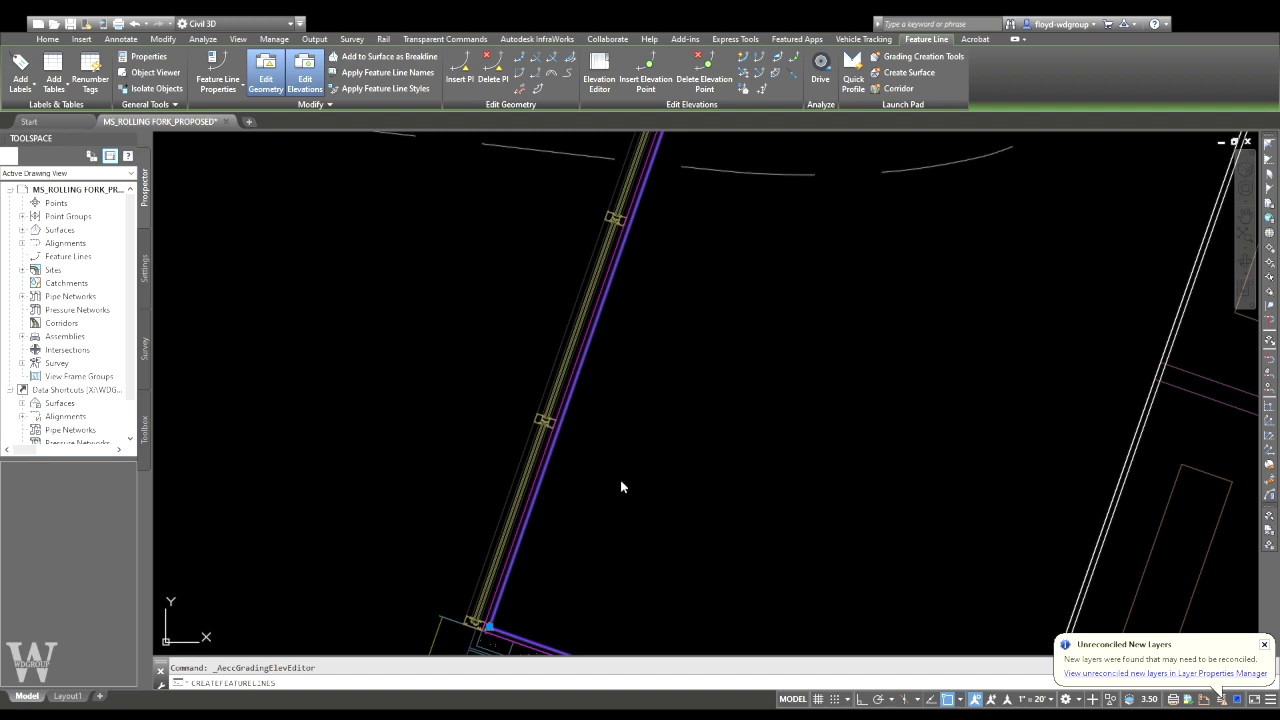
pyautogui.scroll(8, 498, 631)
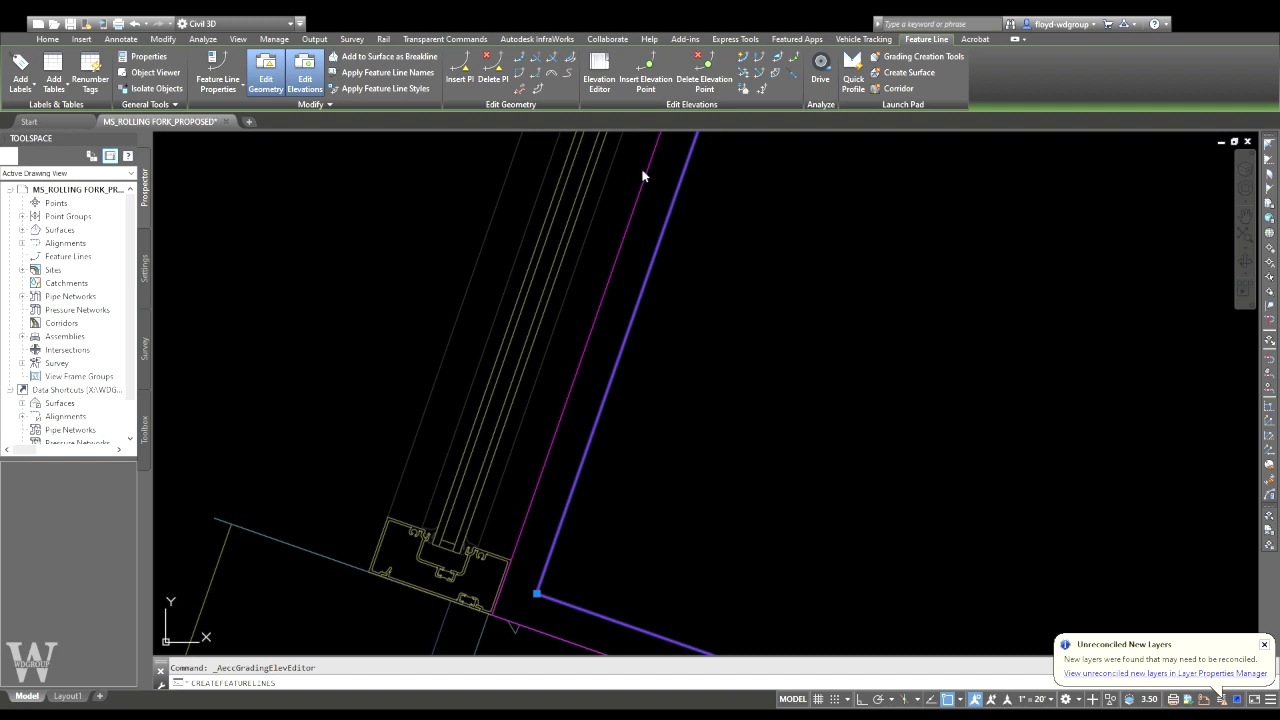
pyautogui.press('Escape')
# - Set the offset feature line's grade from the northern bump-out's inside southern corner at elevation 103.96 to its southeast corner
pyautogui.scroll(-5, 657, 263)
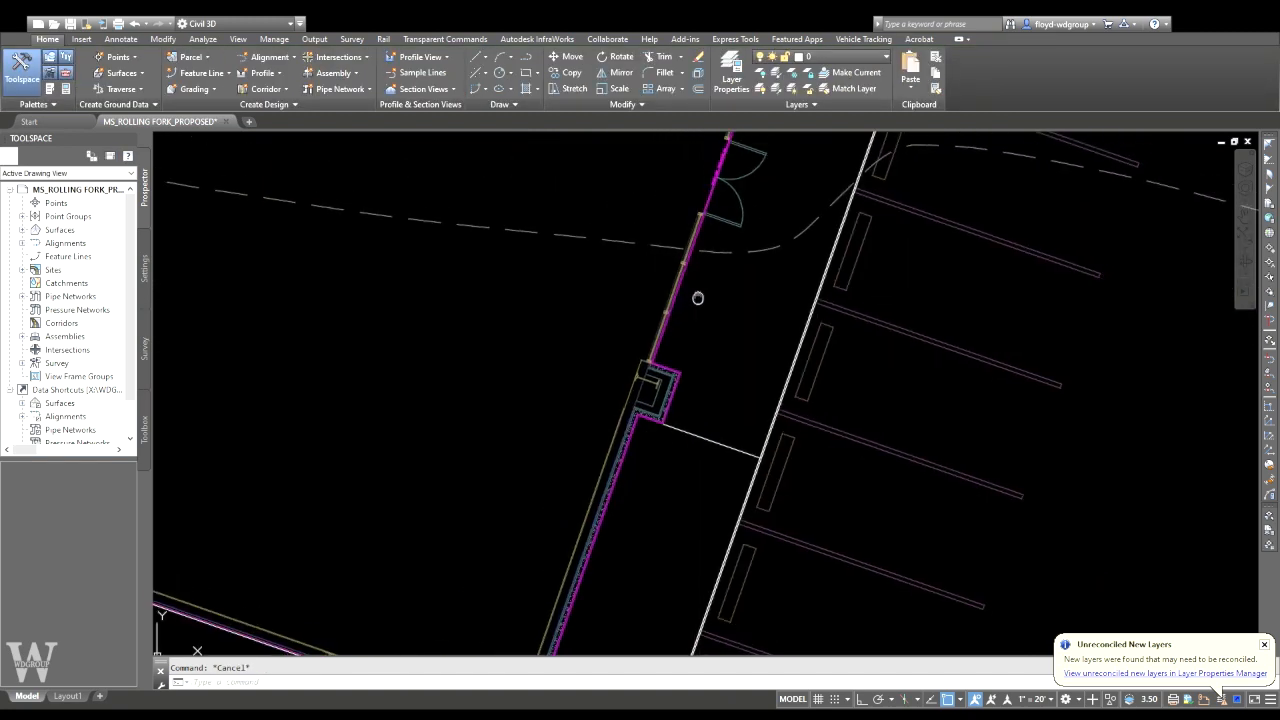
pyautogui.moveTo(683, 276); pyautogui.dragTo(654, 384, button='middle')
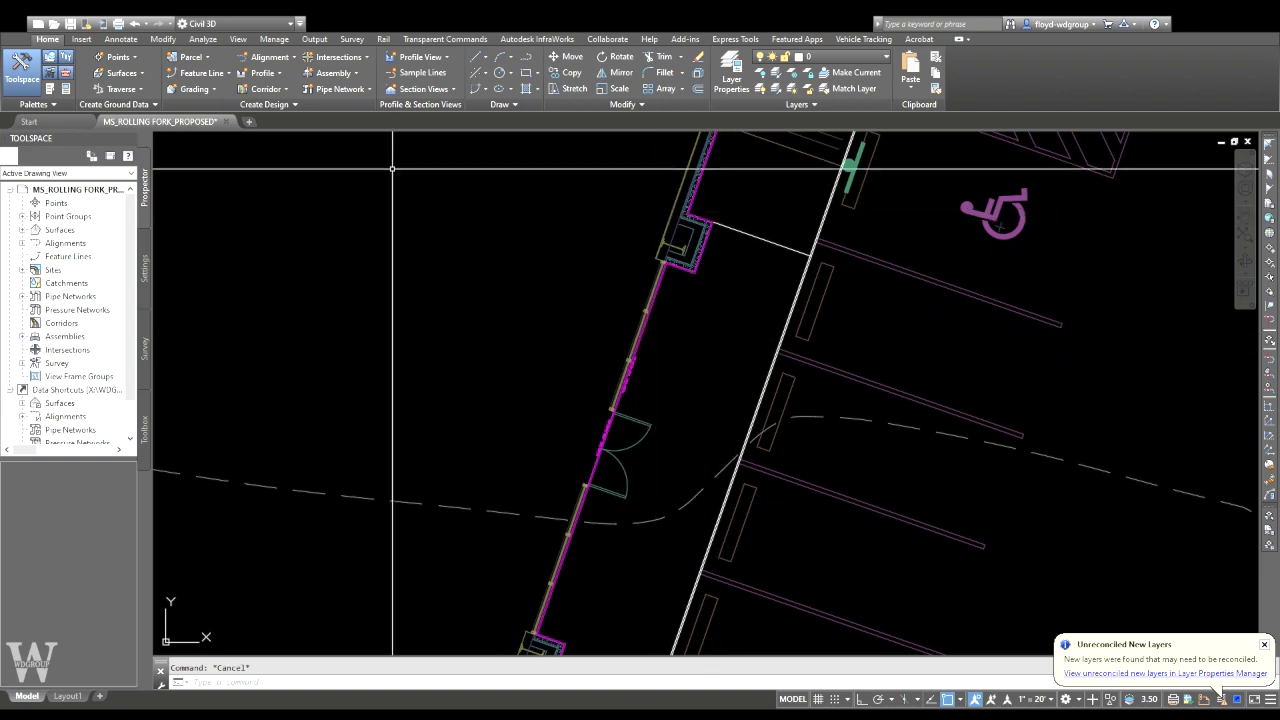
pyautogui.scroll(5, 668, 271)
pyautogui.click(658, 281)
pyautogui.click(778, 57)
pyautogui.click(586, 254)
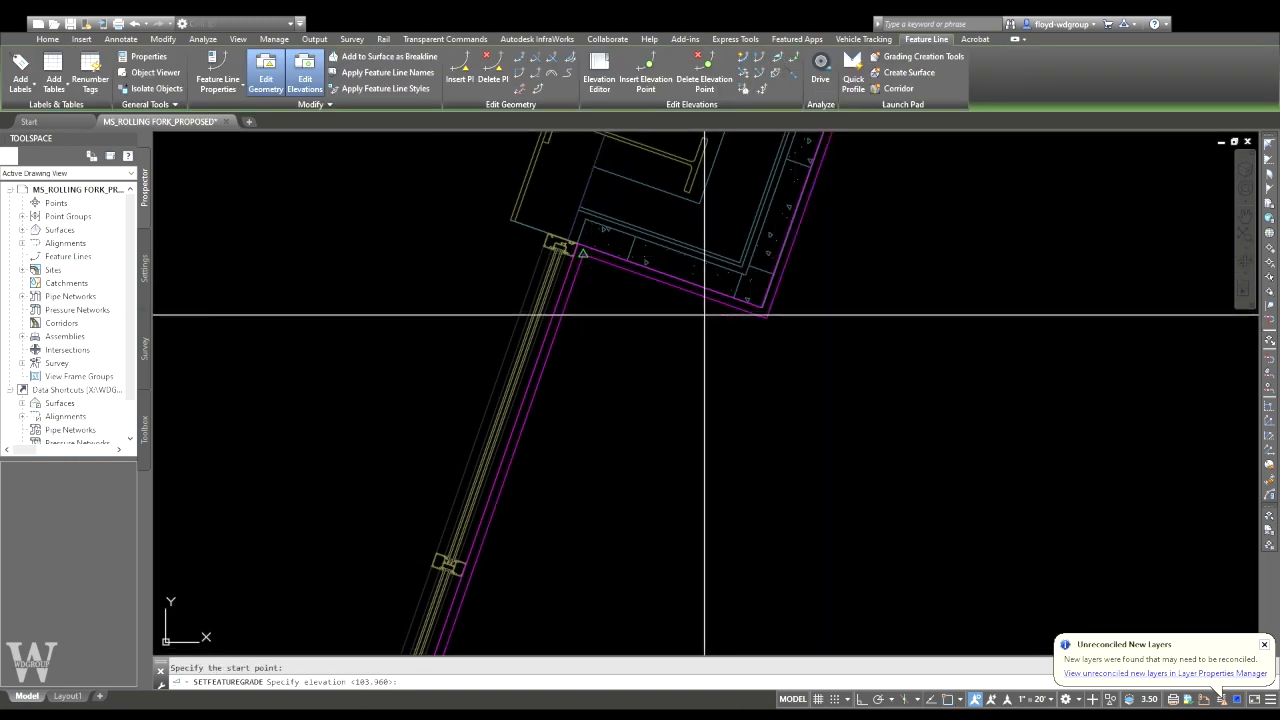
pyautogui.press('Return')
pyautogui.click(765, 316)
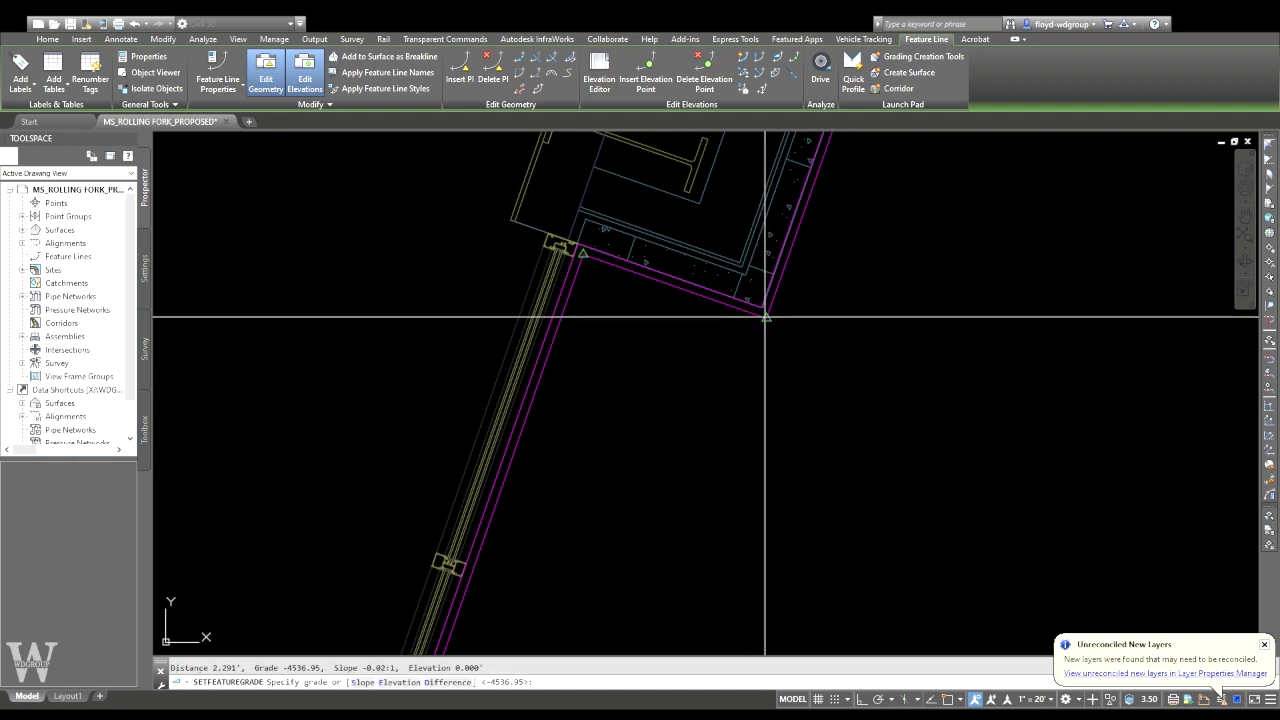
pyautogui.click(765, 316)
pyautogui.press('Return')
# - Set a 0 grade on the offset feature line from the northern bump-out's southeast corner to its northeast corner
pyautogui.scroll(-2, 794, 264)
pyautogui.moveTo(794, 264); pyautogui.dragTo(581, 380, button='middle')
pyautogui.click(577, 356)
pyautogui.click(556, 418)
pyautogui.press('Return')
pyautogui.click(632, 205)
pyautogui.click(632, 205)
pyautogui.write('0')
pyautogui.press('Return')
pyautogui.press('Return')
# - Set the offset feature line's grade from the bump-out's northeast corner at elevation 103.937 to its inside northern corner
pyautogui.moveTo(680, 226); pyautogui.dragTo(639, 404, button='middle')
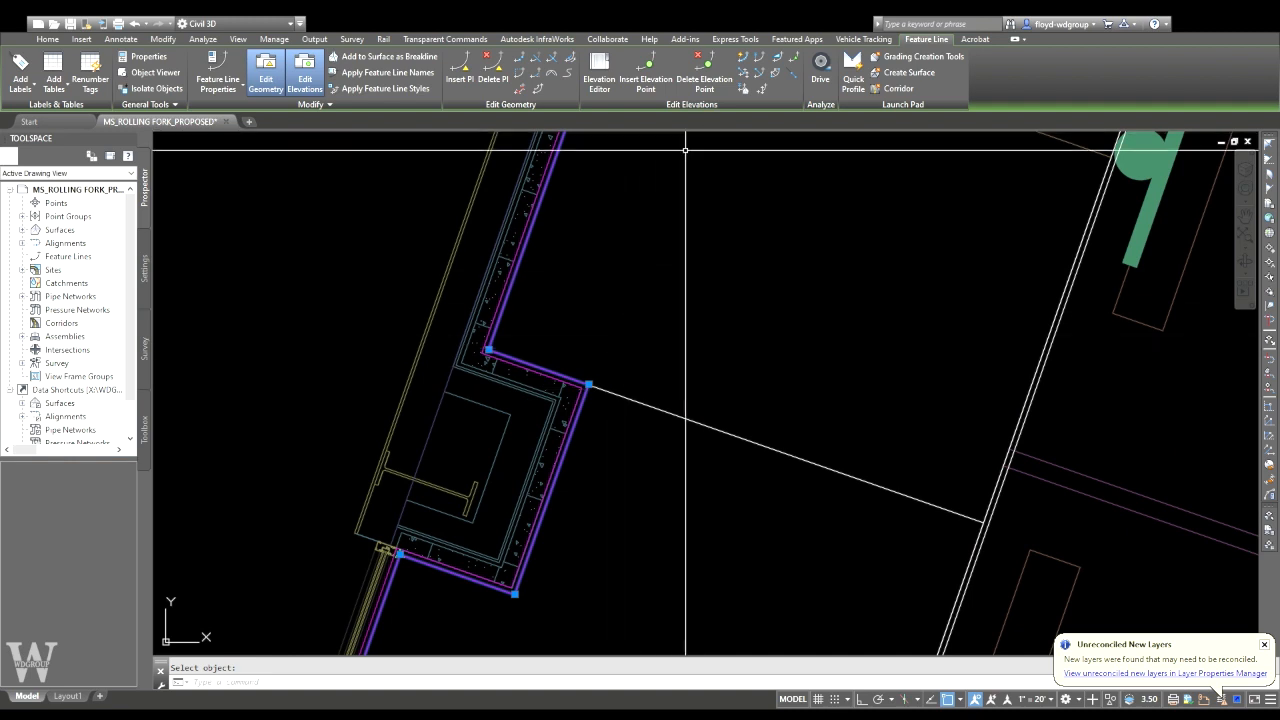
pyautogui.click(778, 57)
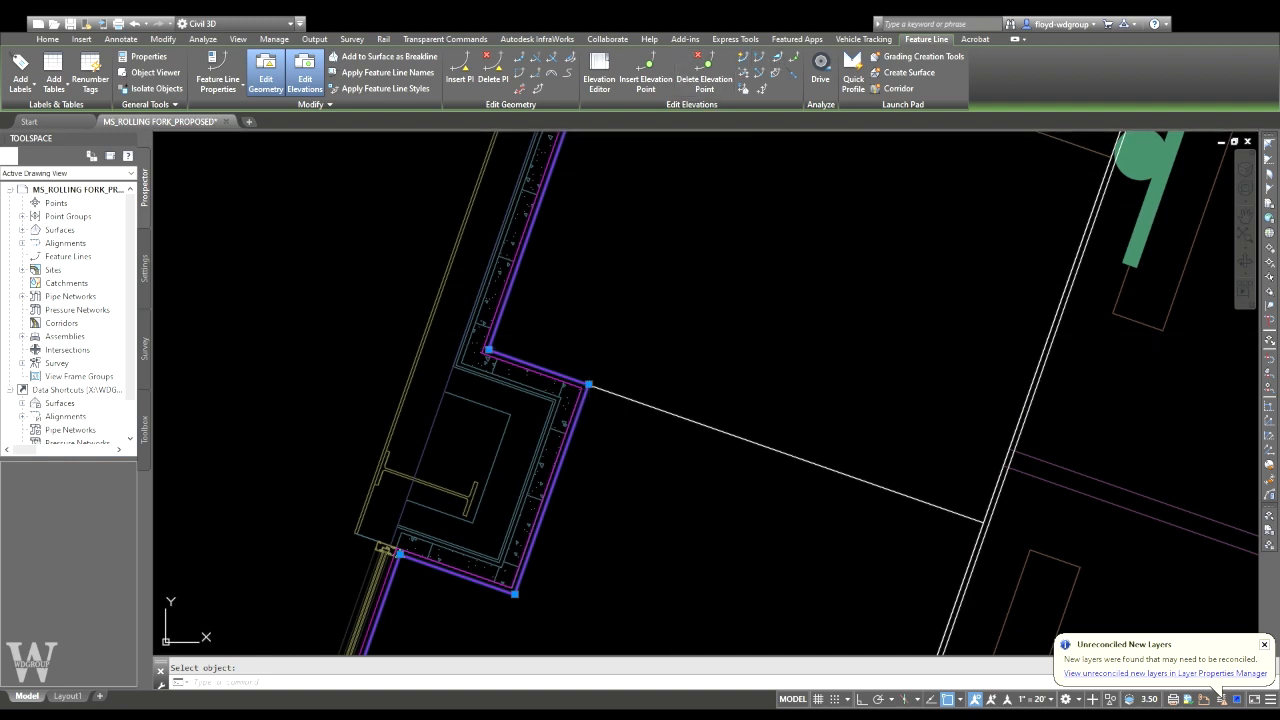
pyautogui.click(588, 384)
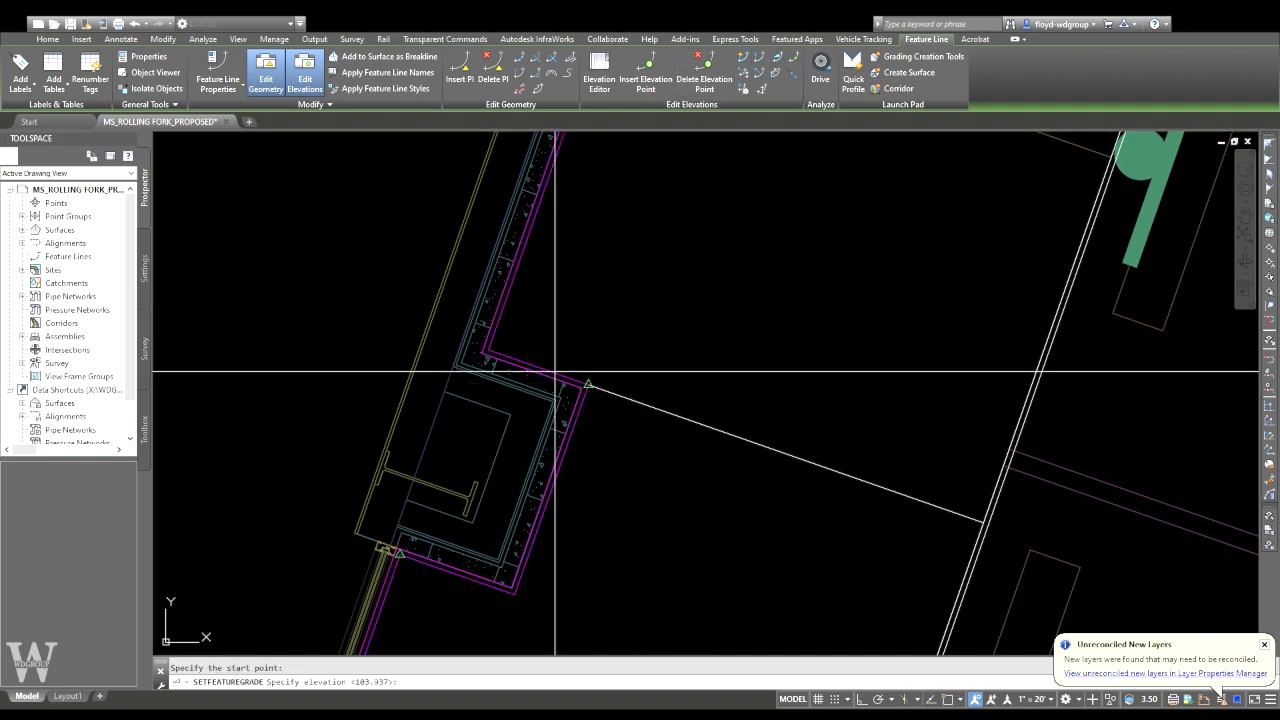
pyautogui.press('Return')
pyautogui.click(488, 350)
pyautogui.click(506, 356)
pyautogui.press('Return')
pyautogui.press('Return')
# - Grade the offset feature line from the inside northern corner at 103.957 to elevation 103.90 at the southern striped ramp's south edge
pyautogui.scroll(-4, 566, 334)
pyautogui.moveTo(577, 330); pyautogui.dragTo(532, 482, button='middle')
pyautogui.click(777, 57)
pyautogui.scroll(-3, 638, 247)
pyautogui.moveTo(636, 254); pyautogui.dragTo(535, 466, button='middle')
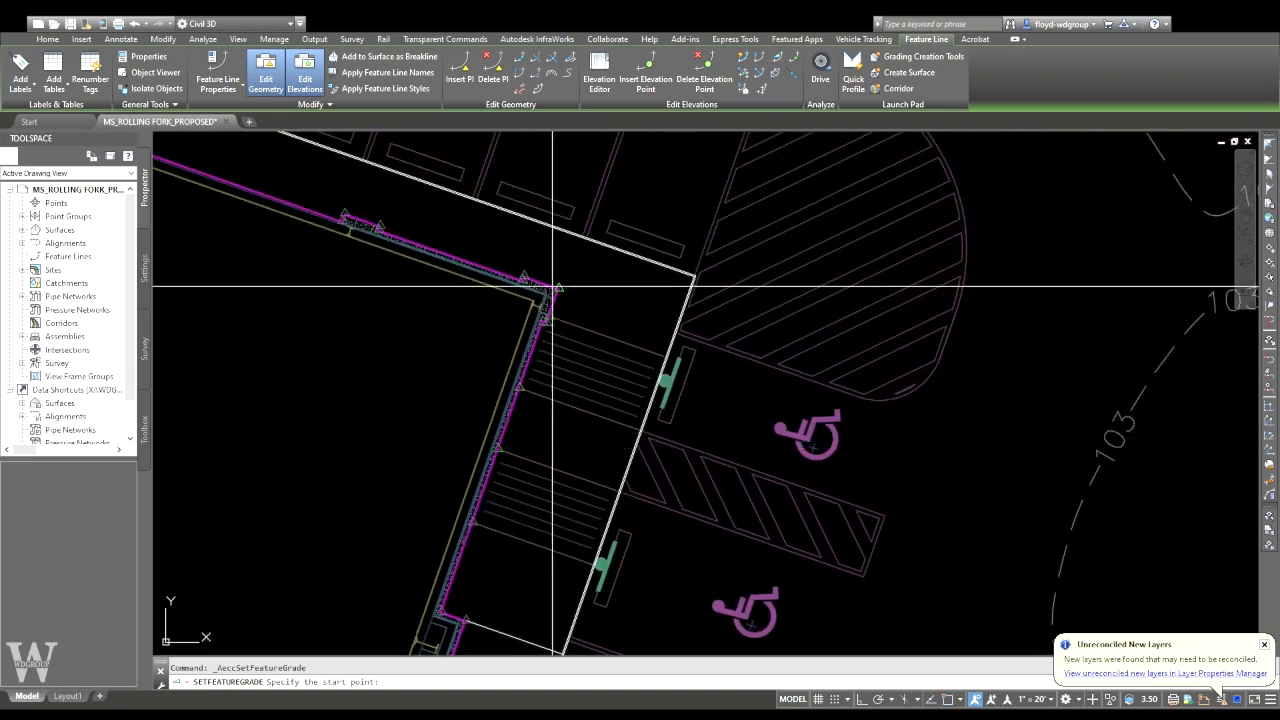
pyautogui.moveTo(512, 371); pyautogui.dragTo(567, 296, button='middle')
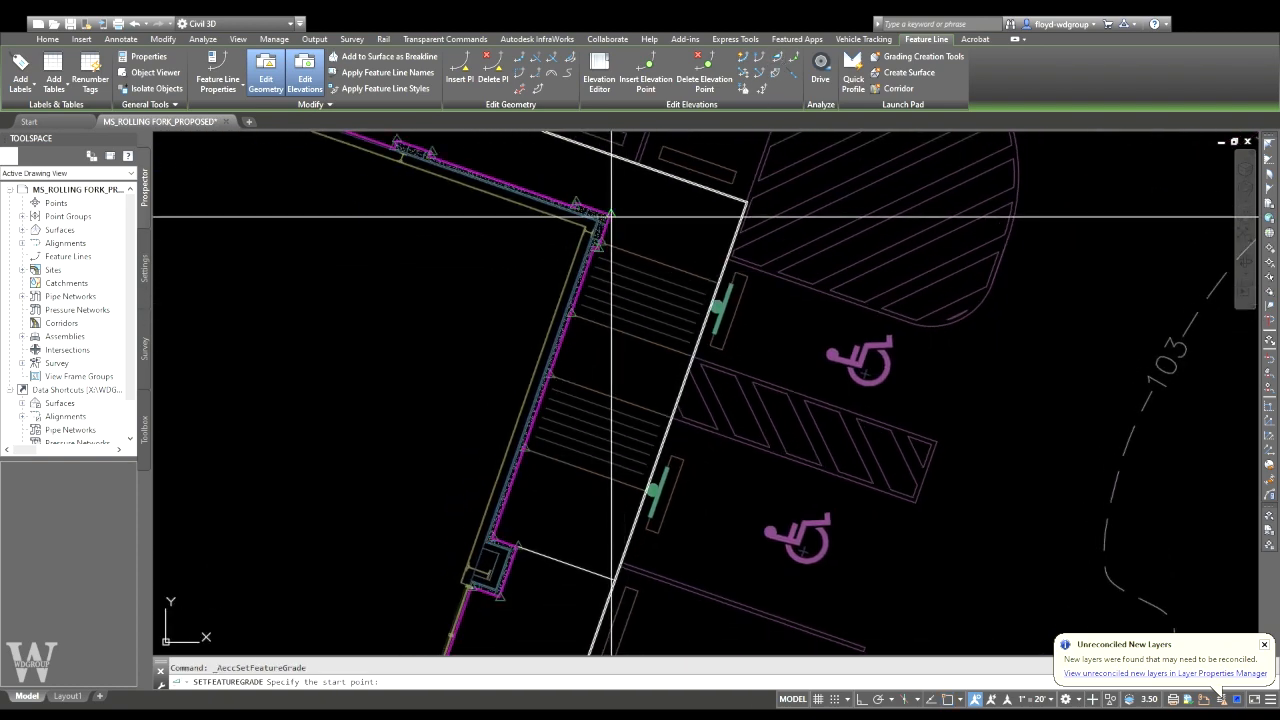
pyautogui.scroll(4, 600, 232)
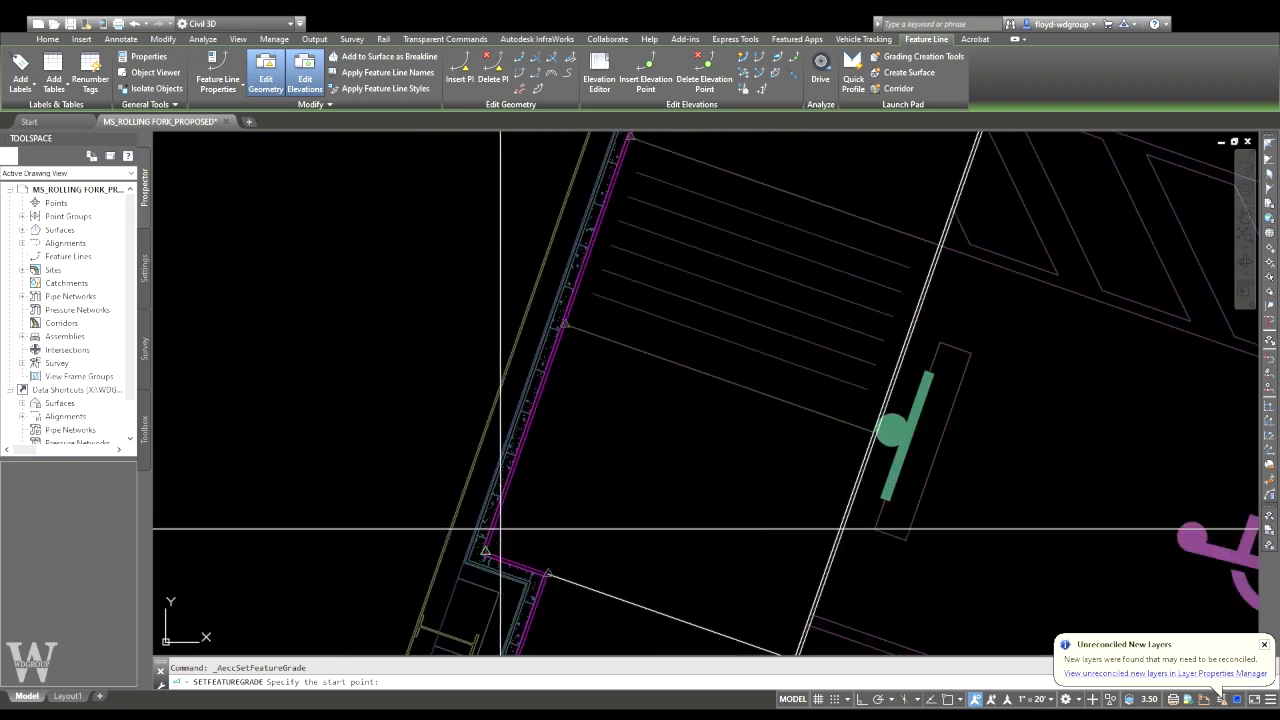
pyautogui.click(560, 362)
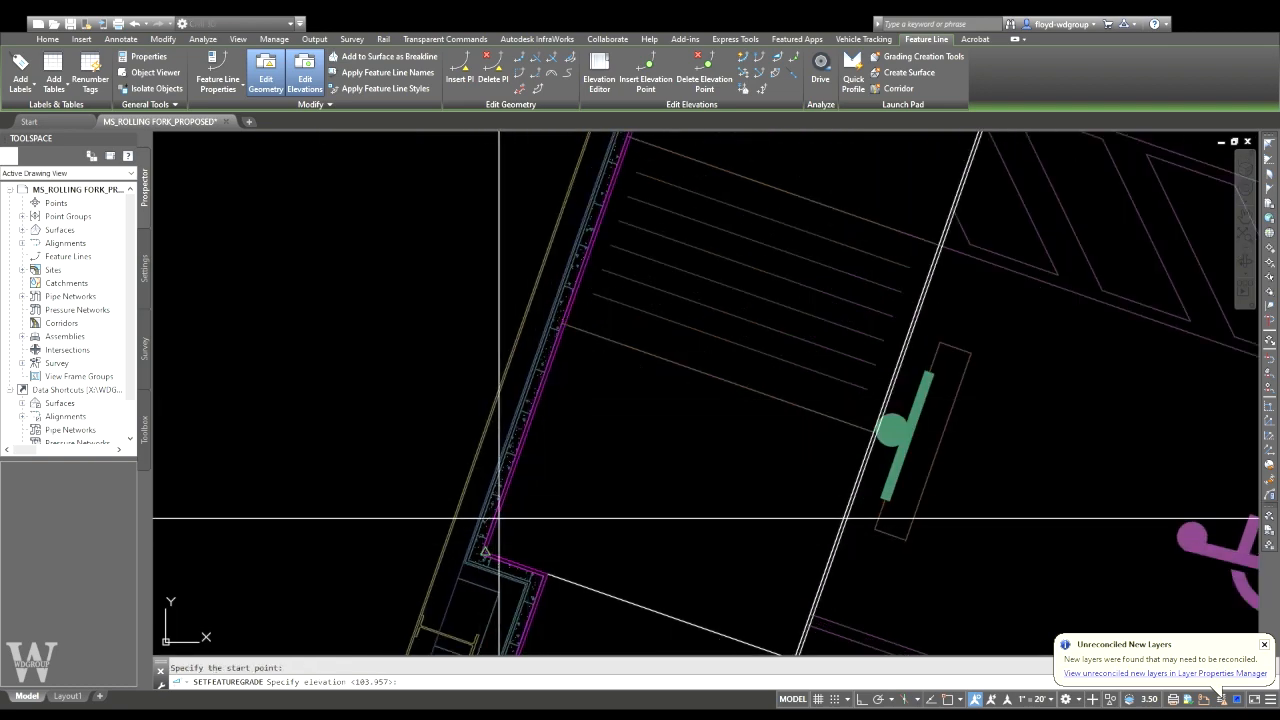
pyautogui.press('Return')
pyautogui.click(567, 329)
pyautogui.write('E')
pyautogui.press('Return')
pyautogui.write('103.90')
pyautogui.press('Return')
pyautogui.scroll(-3, 543, 394)
pyautogui.scroll(3, 548, 369)
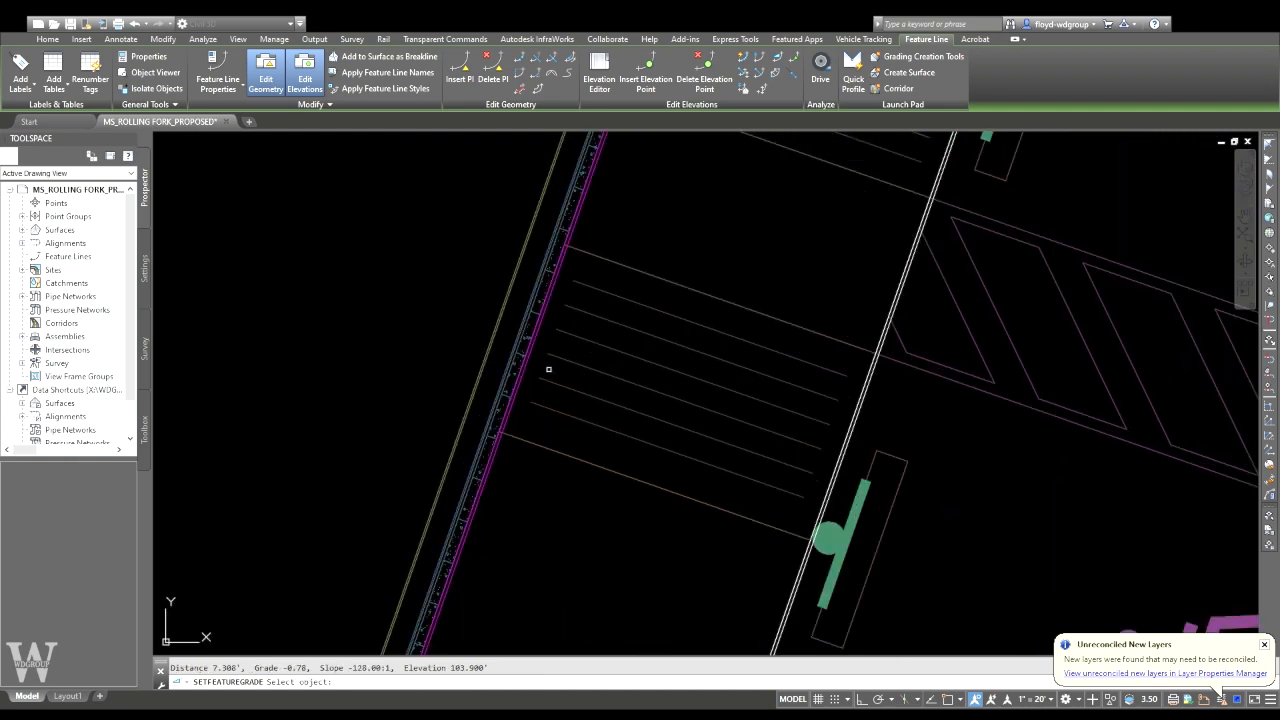
pyautogui.moveTo(564, 313); pyautogui.dragTo(496, 414, button='middle')
pyautogui.click(491, 399)
pyautogui.moveTo(497, 357); pyautogui.dragTo(464, 413, button='middle')
pyautogui.click(471, 414)
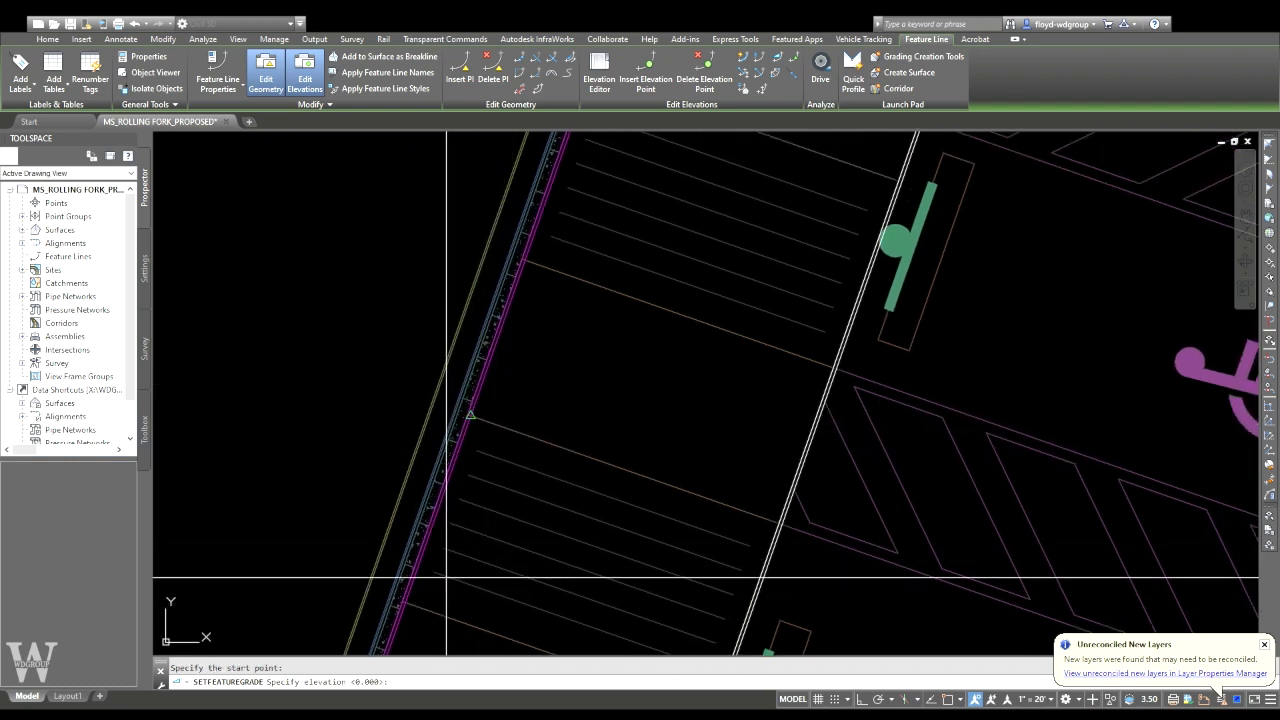
pyautogui.click(517, 451)
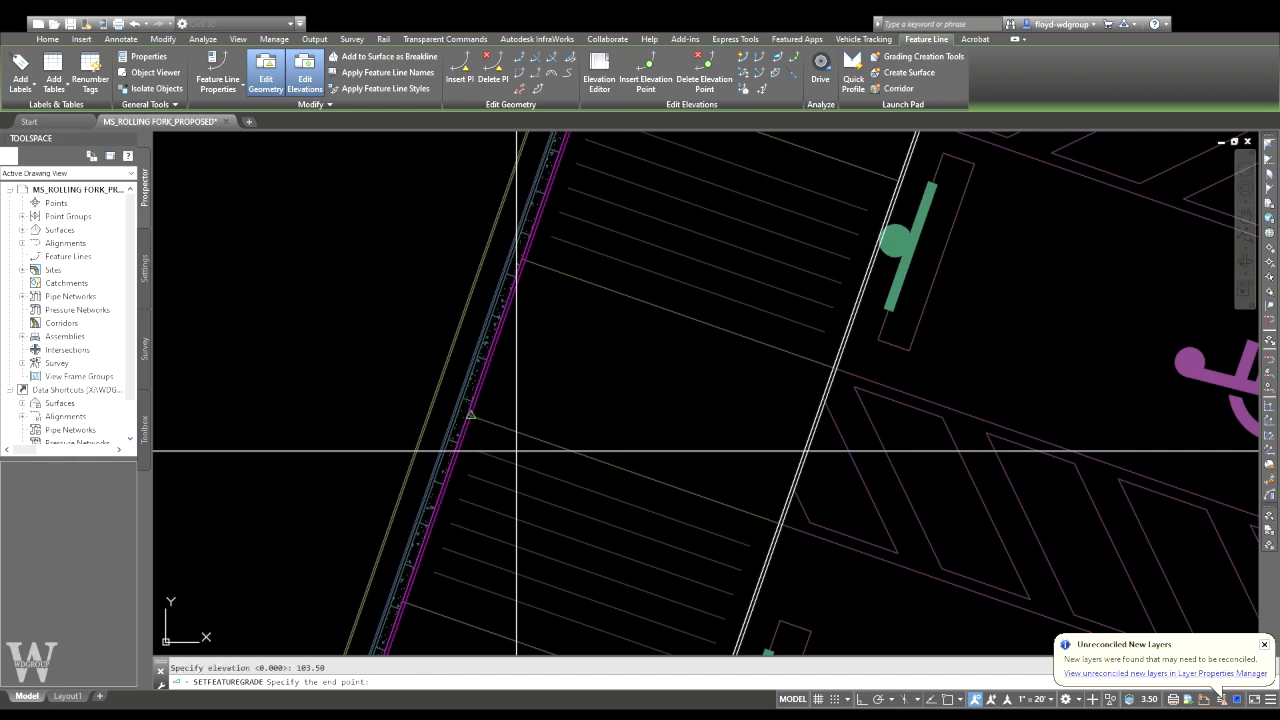
pyautogui.click(519, 394)
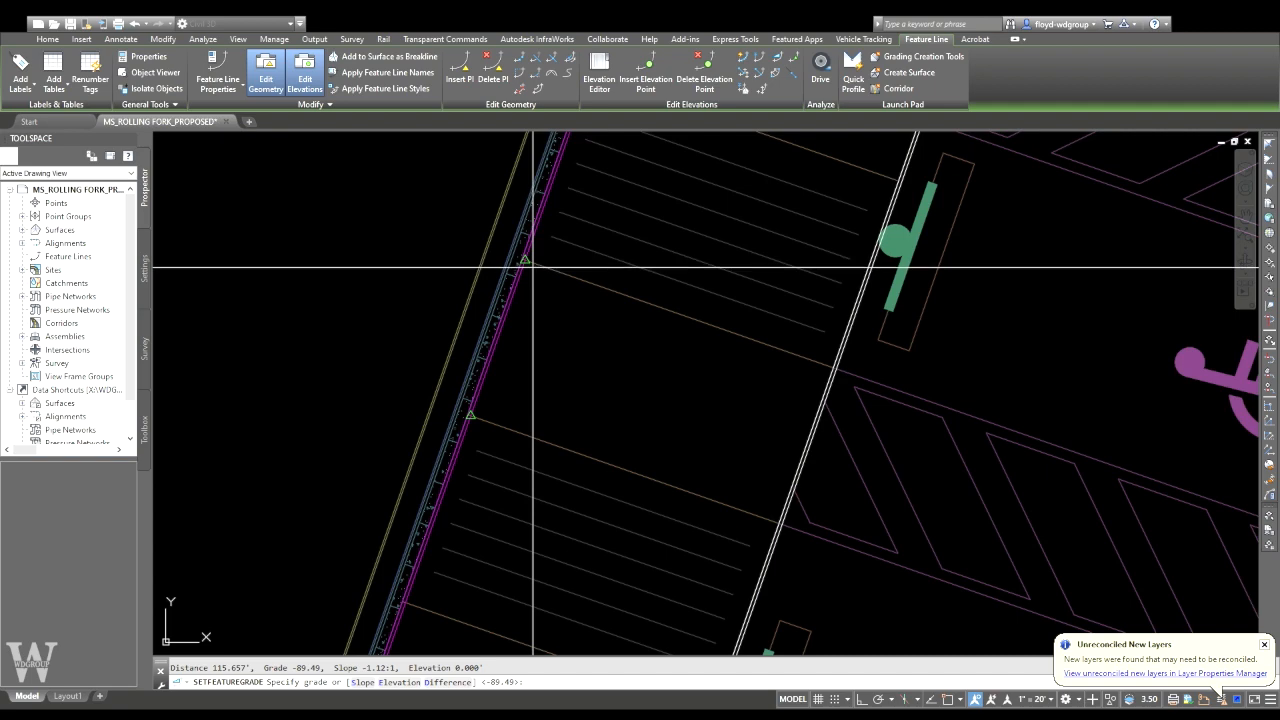
pyautogui.press('Escape')
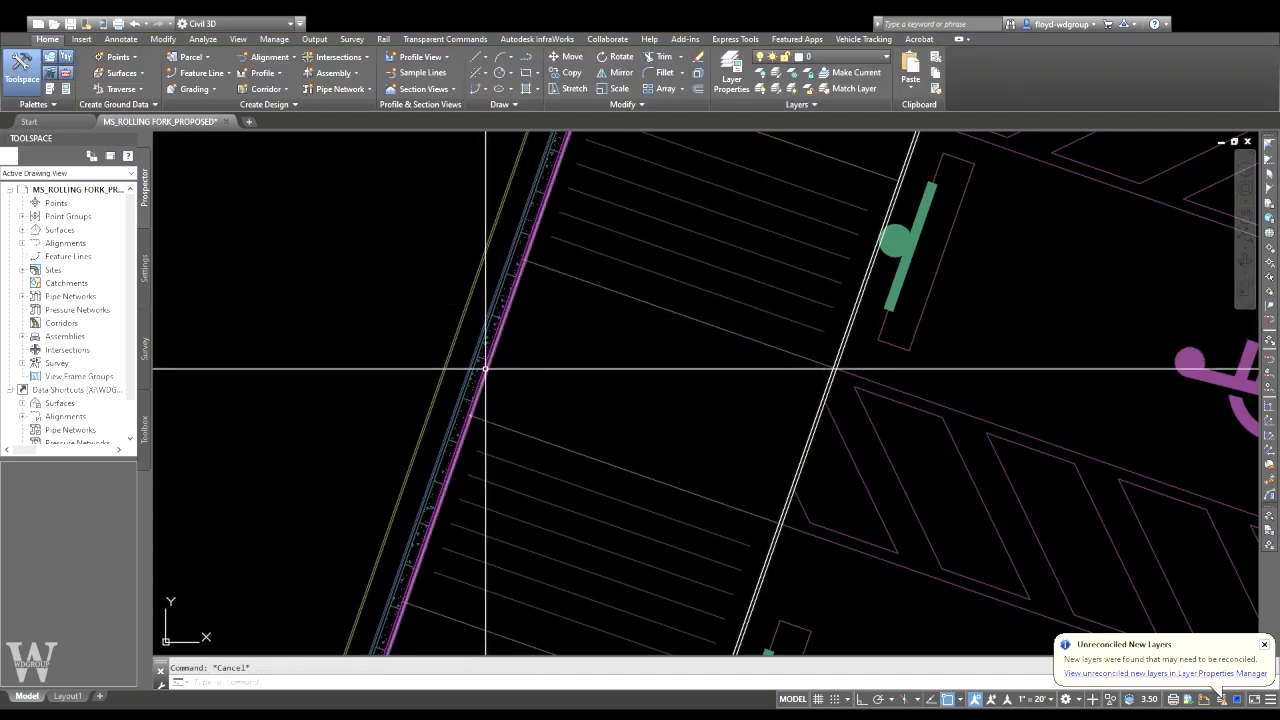
# - Set a 0 grade on the offset feature line along the landing between the two striped ramps
pyautogui.click(484, 369)
pyautogui.click(779, 60)
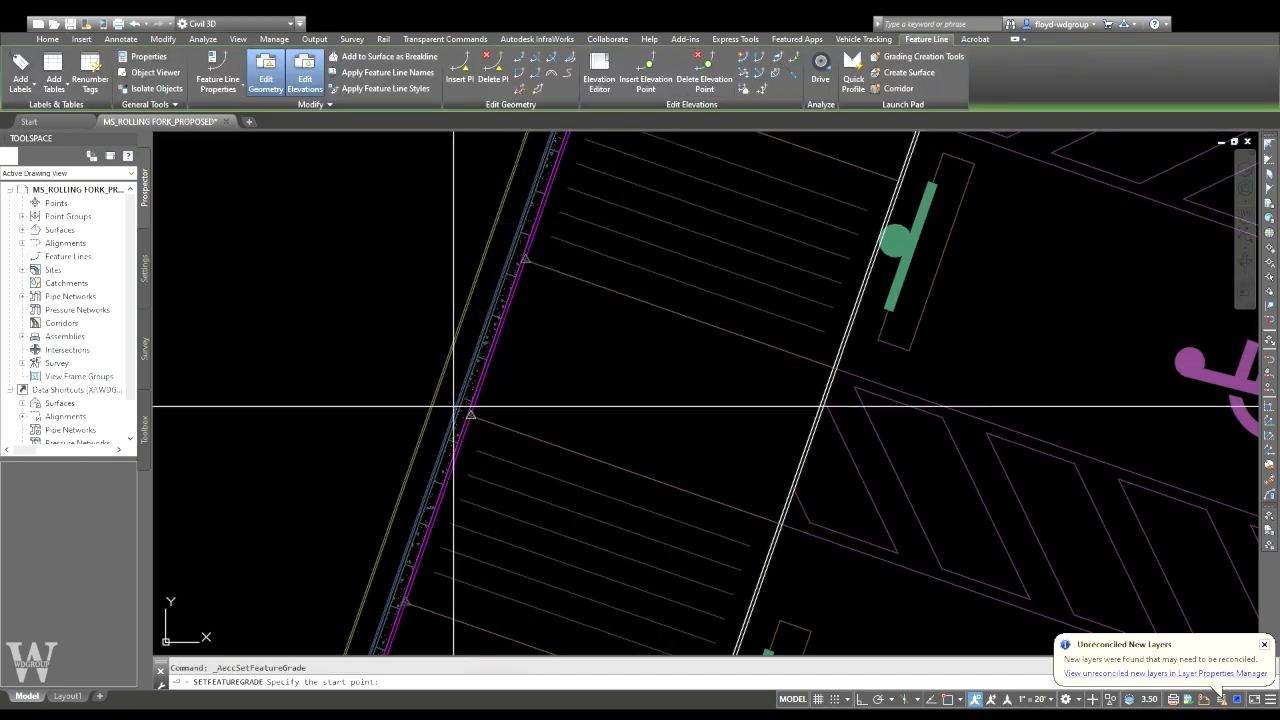
pyautogui.click(471, 415)
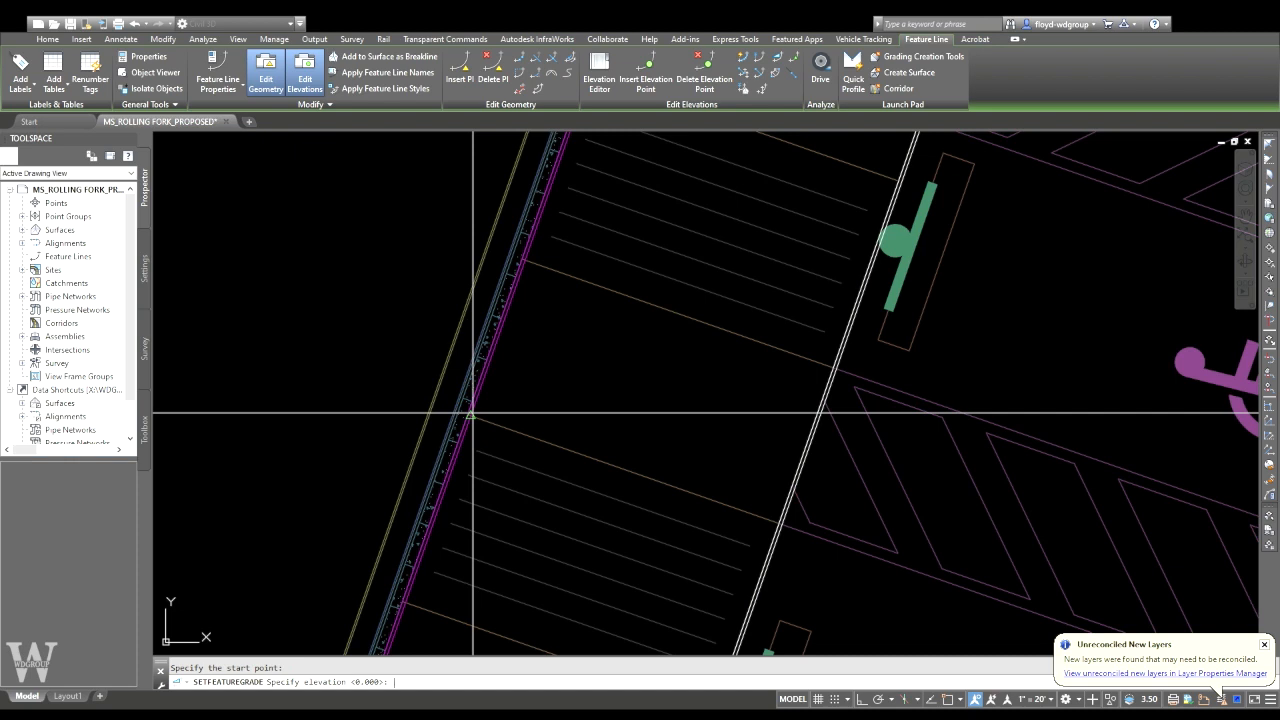
pyautogui.click(526, 263)
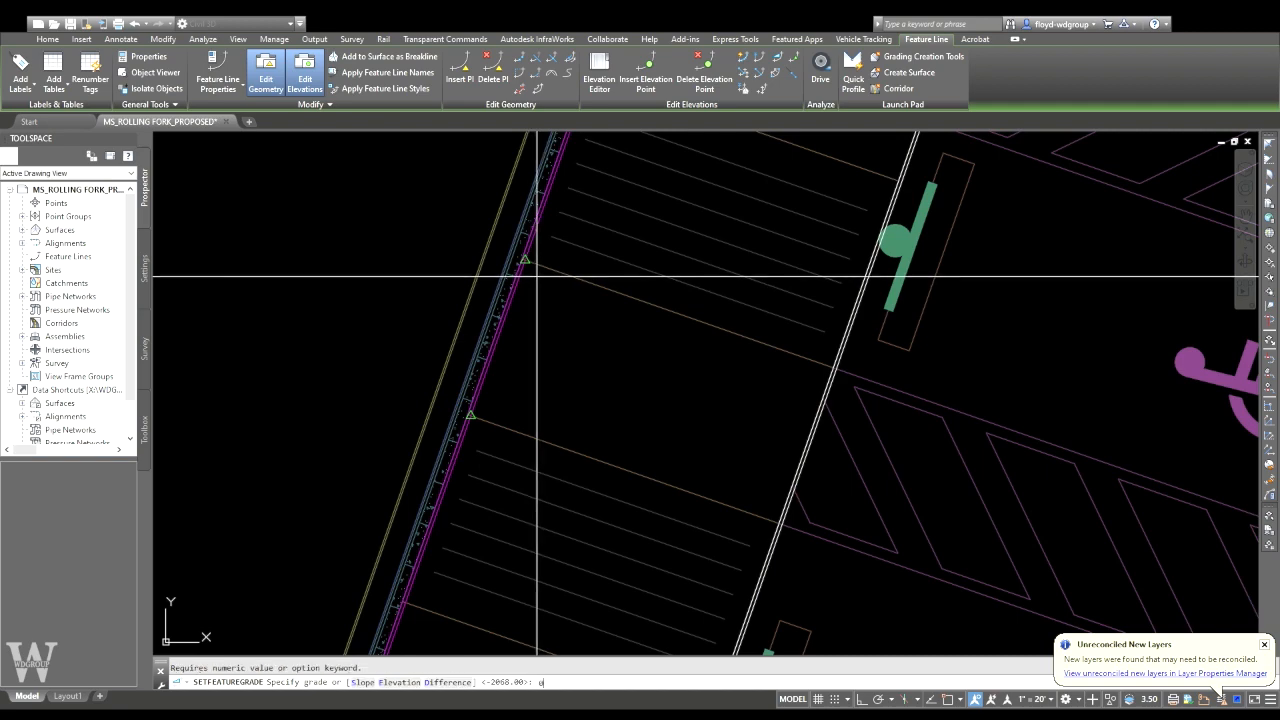
pyautogui.write('u')
pyautogui.press('Return')
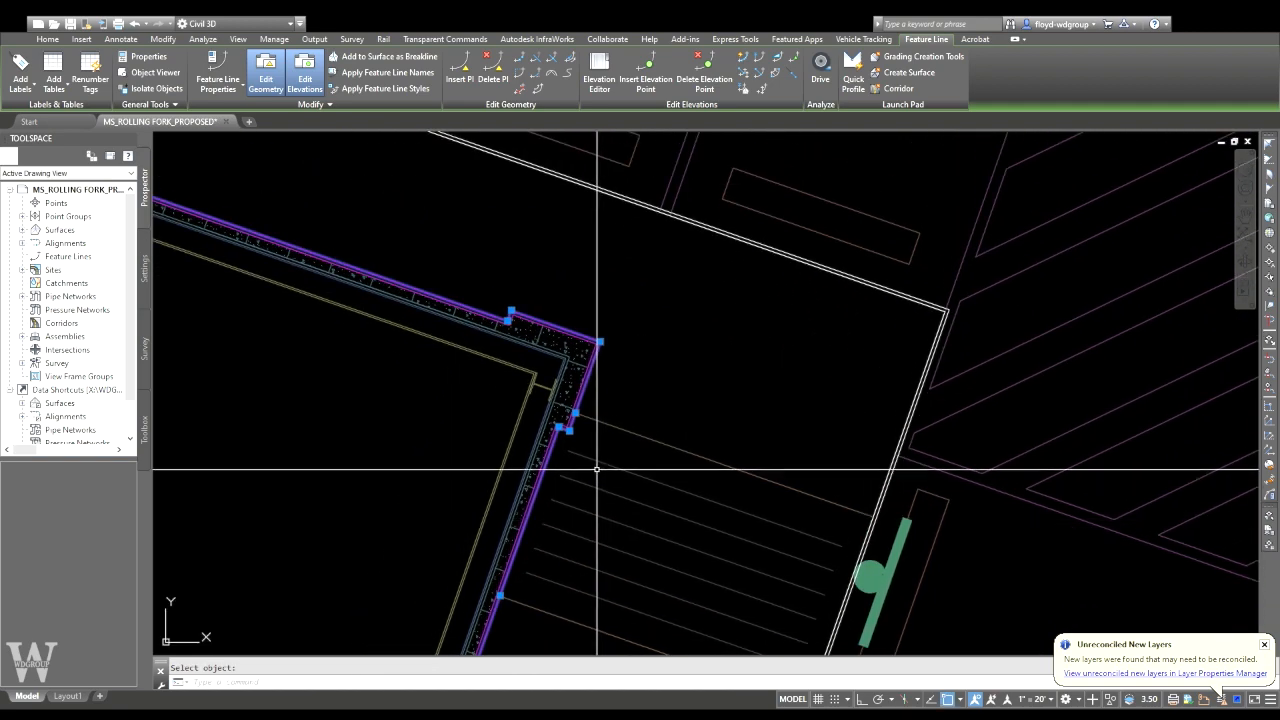
# - Set elevation 103.90 on the offset feature line from the northeast bump-out's inside southern corner around to the north wall bump-out's inside western corner
pyautogui.click(560, 425)
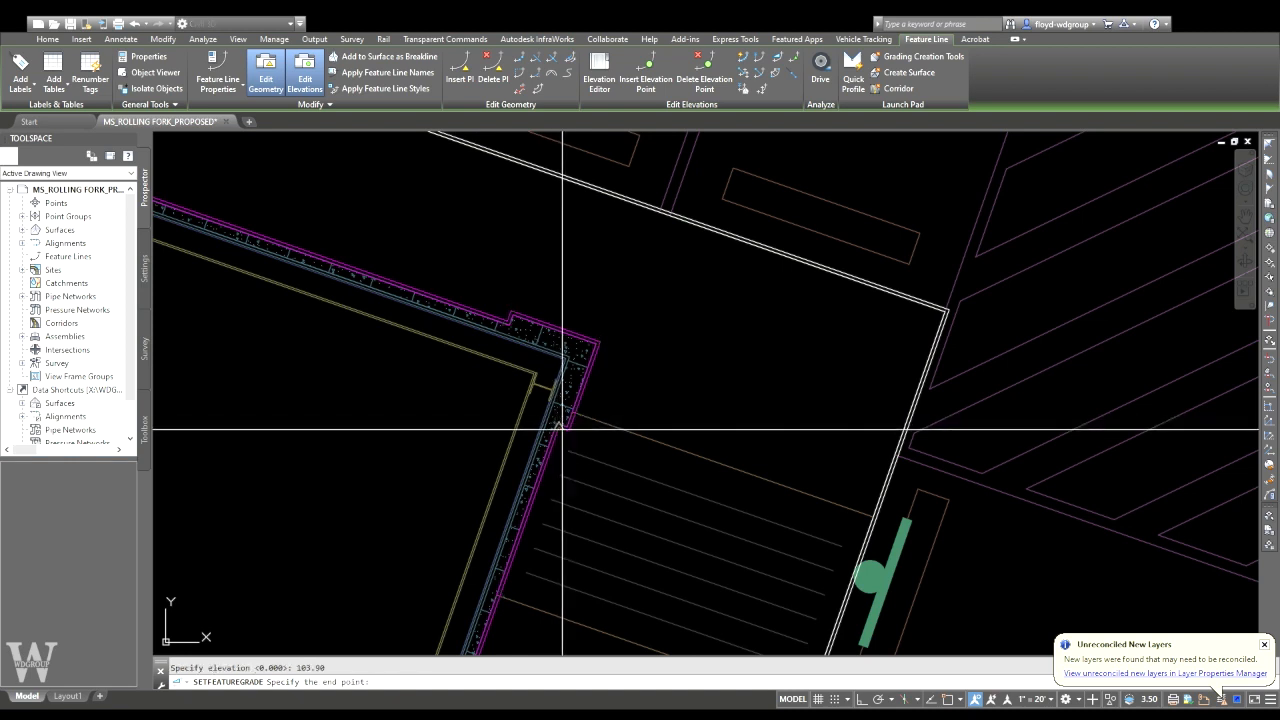
pyautogui.scroll(-2, 498, 341)
pyautogui.moveTo(498, 341)
pyautogui.mouseDown(button='middle')
pyautogui.moveTo(581, 390)
pyautogui.moveTo(793, 460)
pyautogui.mouseUp(button='middle')
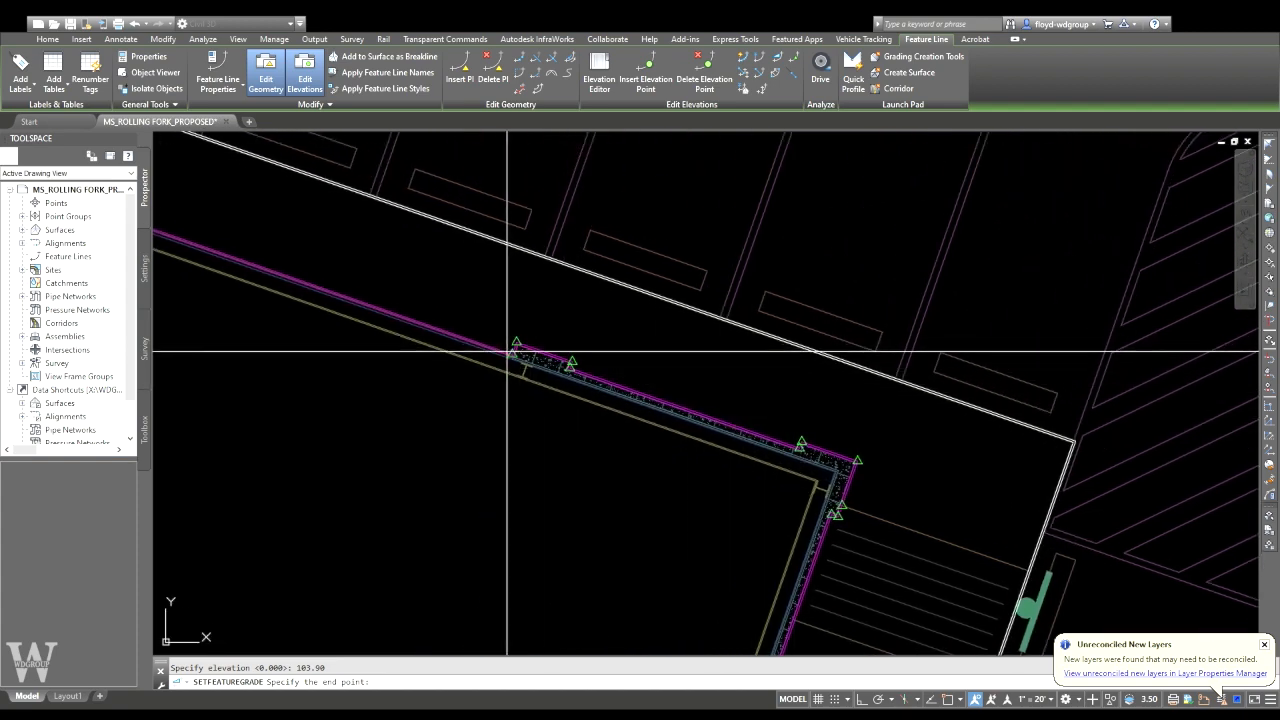
pyautogui.press('Return')
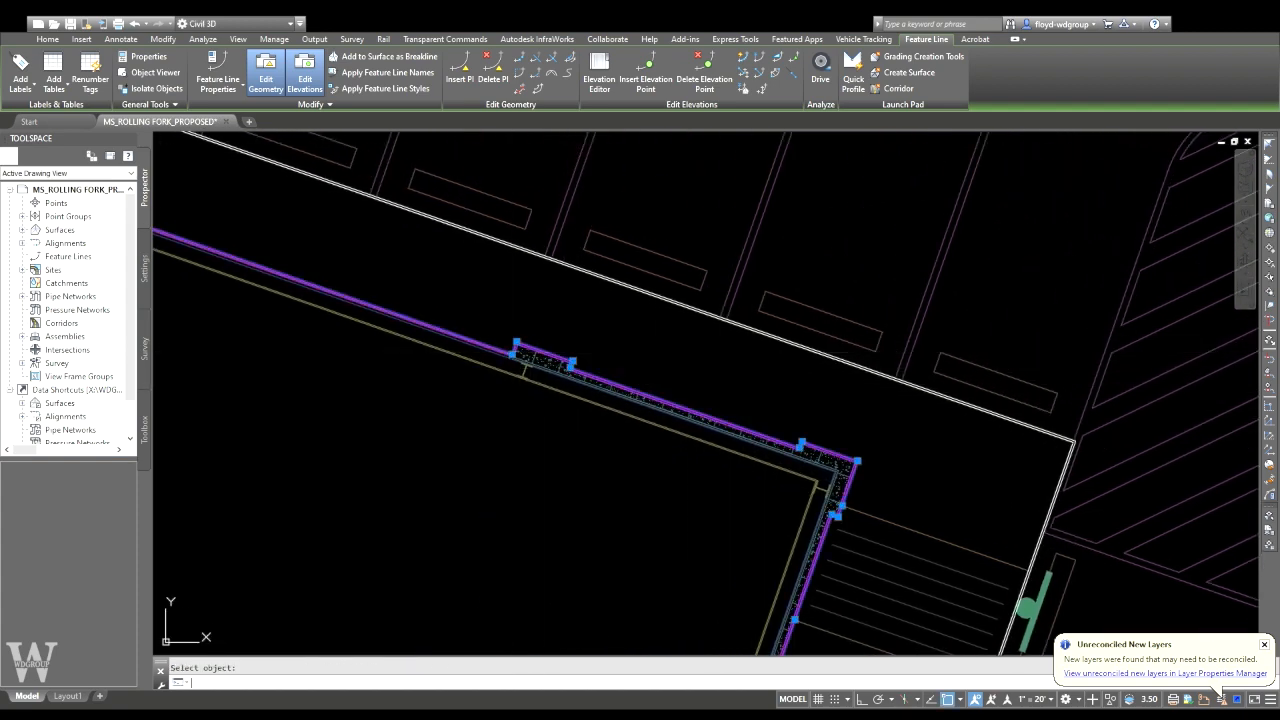
# - Add a segment label to the offset feature line just west of the north wall's bump-out and flip it to the outer side
pyautogui.scroll(6, 501, 342)
pyautogui.click(461, 354)
pyautogui.scroll(2, 524, 381)
pyautogui.press('Escape')
pyautogui.press('Escape')
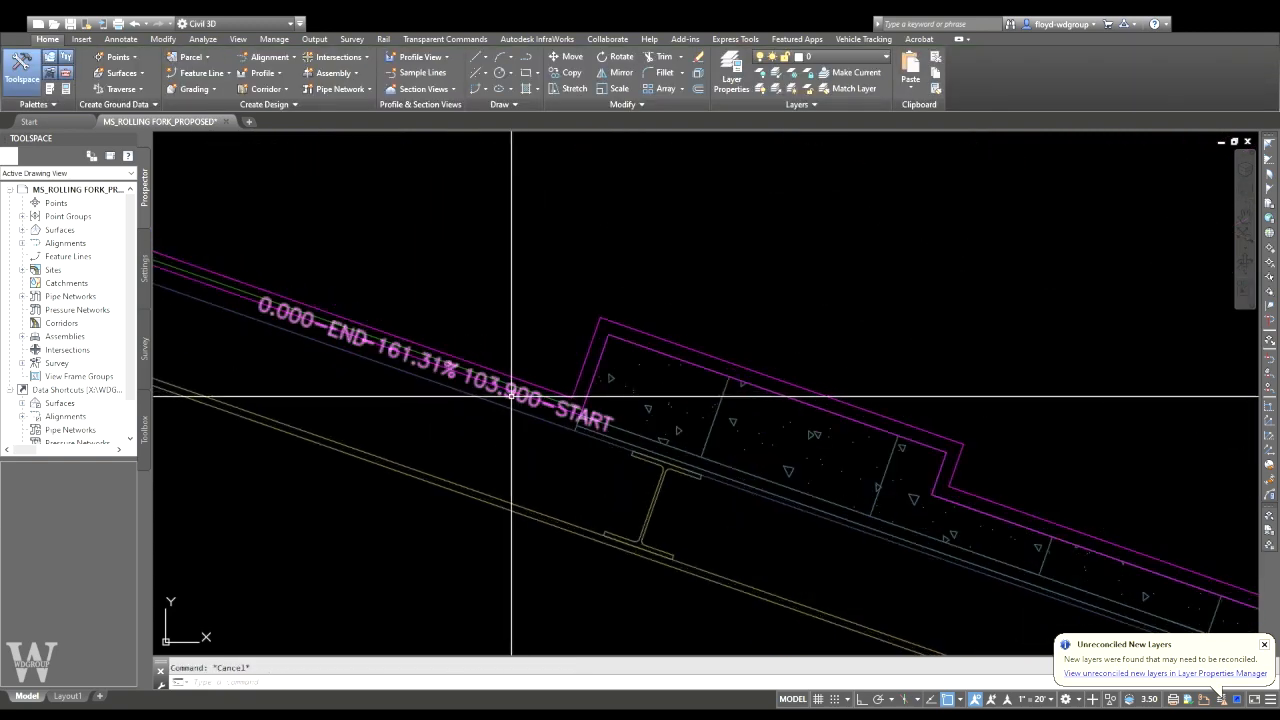
pyautogui.click(508, 393)
pyautogui.click(295, 58)
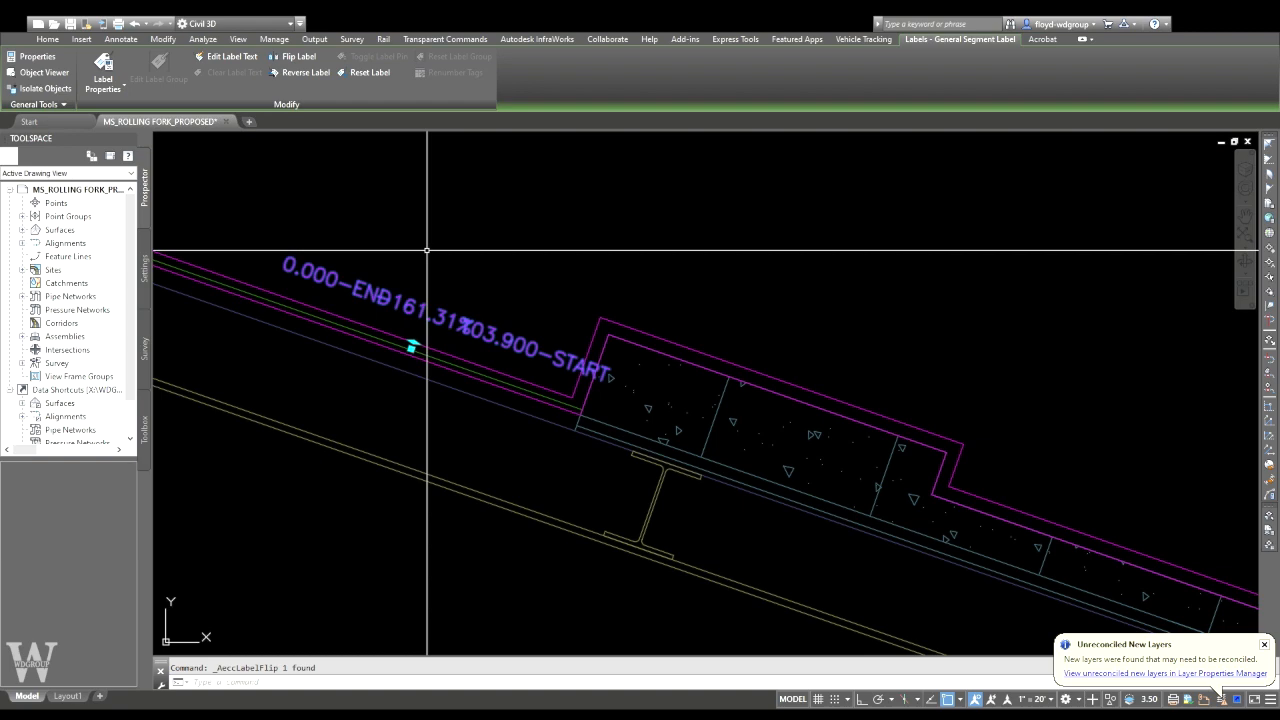
# - Set a -1.0 grade on the wall feature line along the lower entrance pier's upper return, from the wall to the pier's outer corner
pyautogui.scroll(-5, 423, 349)
pyautogui.moveTo(648, 356); pyautogui.dragTo(658, 357, button='middle')
pyautogui.moveTo(561, 423)
pyautogui.mouseDown(button='middle')
pyautogui.moveTo(517, 220)
pyautogui.moveTo(482, 142)
pyautogui.mouseUp(button='middle')
pyautogui.moveTo(618, 478)
pyautogui.mouseDown(button='middle')
pyautogui.moveTo(614, 340)
pyautogui.moveTo(630, 242)
pyautogui.mouseUp(button='middle')
pyautogui.scroll(5, 557, 338)
pyautogui.moveTo(518, 278); pyautogui.dragTo(479, 299, button='middle')
pyautogui.press('Escape')
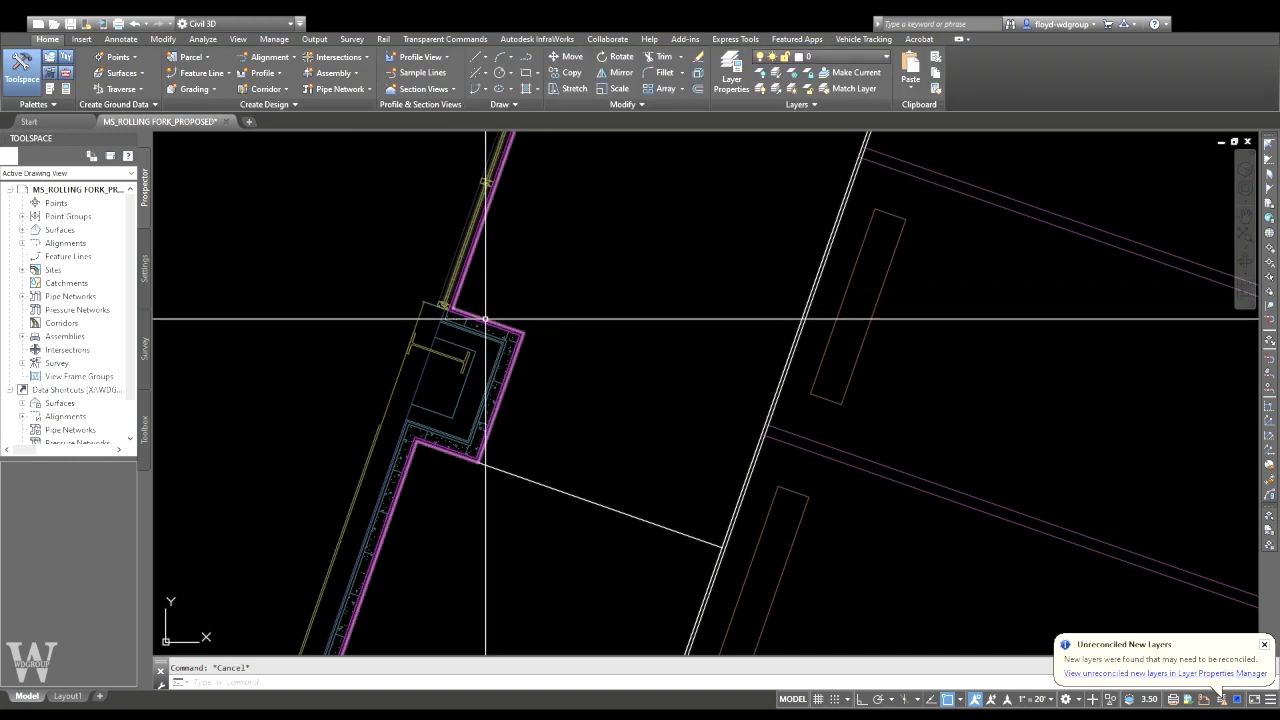
pyautogui.click(447, 308)
pyautogui.click(778, 62)
pyautogui.scroll(4, 457, 305)
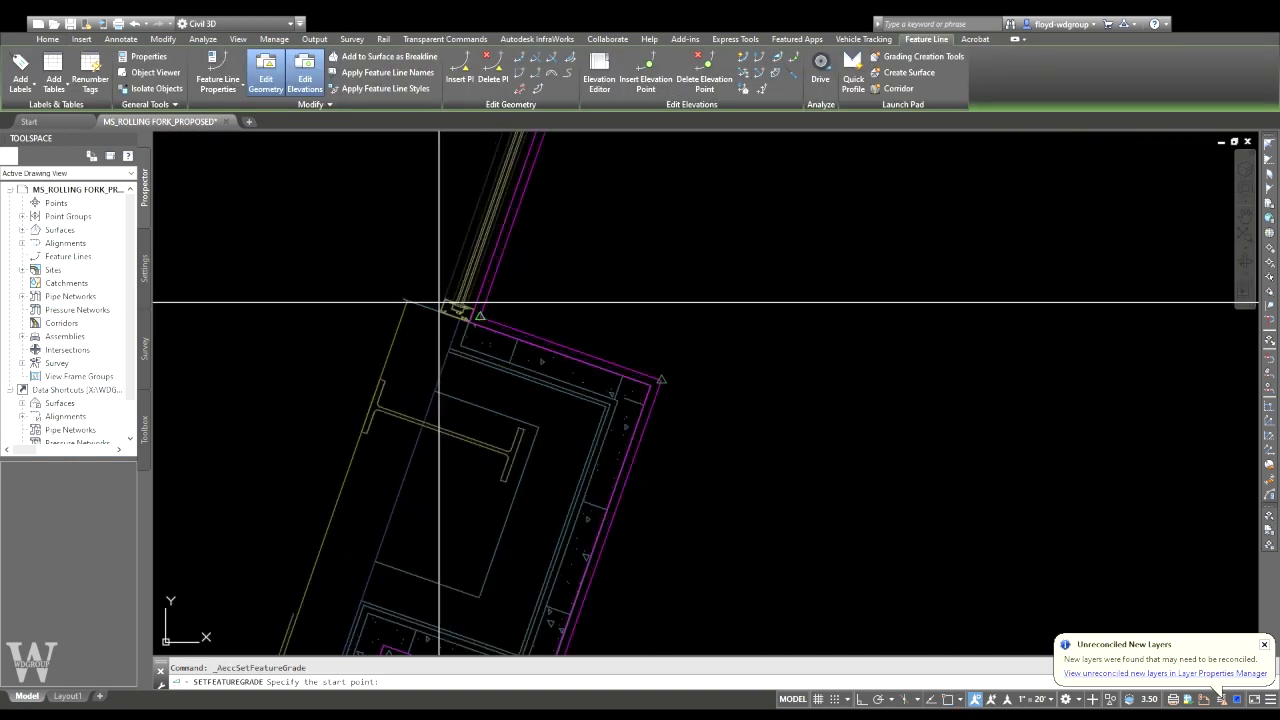
pyautogui.click(661, 380)
pyautogui.write('-1.0')
pyautogui.press('Return')
pyautogui.moveTo(661, 380); pyautogui.dragTo(657, 243, button='middle')
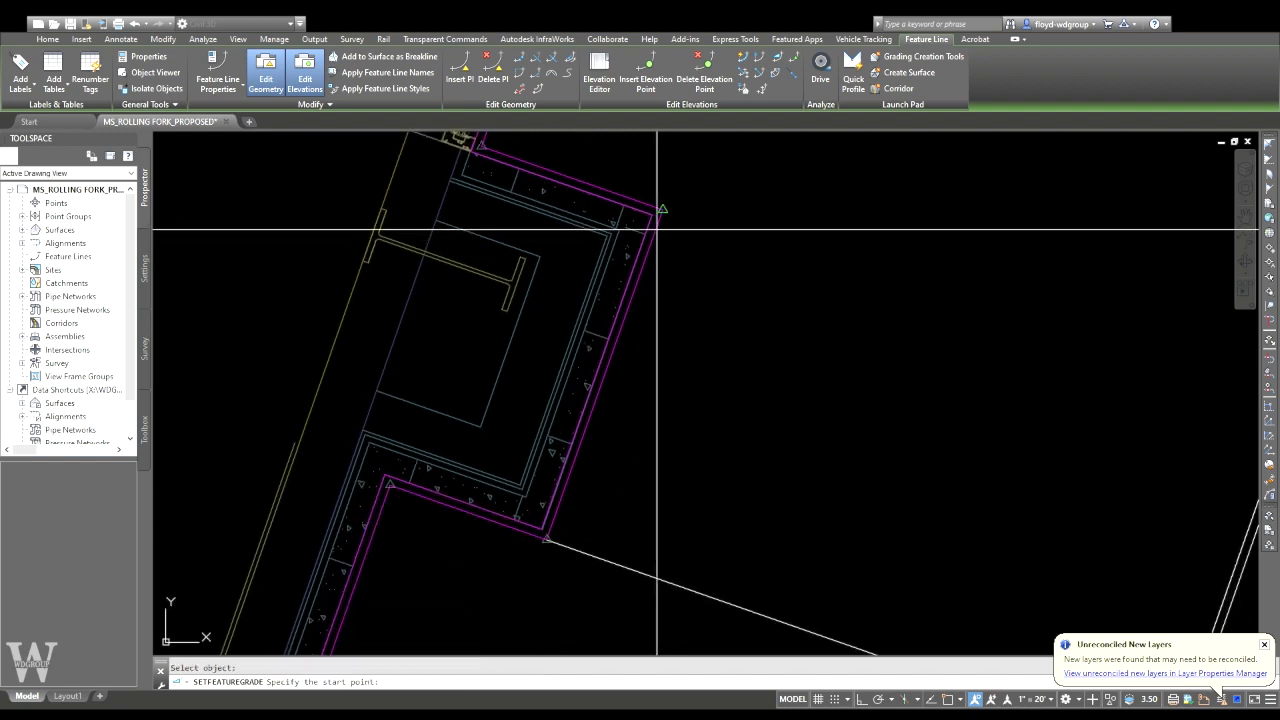
# - Set the feature line grades along the lower pier's outer face and along its lower return to the building wall
pyautogui.click(655, 236)
pyautogui.click(553, 531)
pyautogui.press('Return')
pyautogui.click(548, 536)
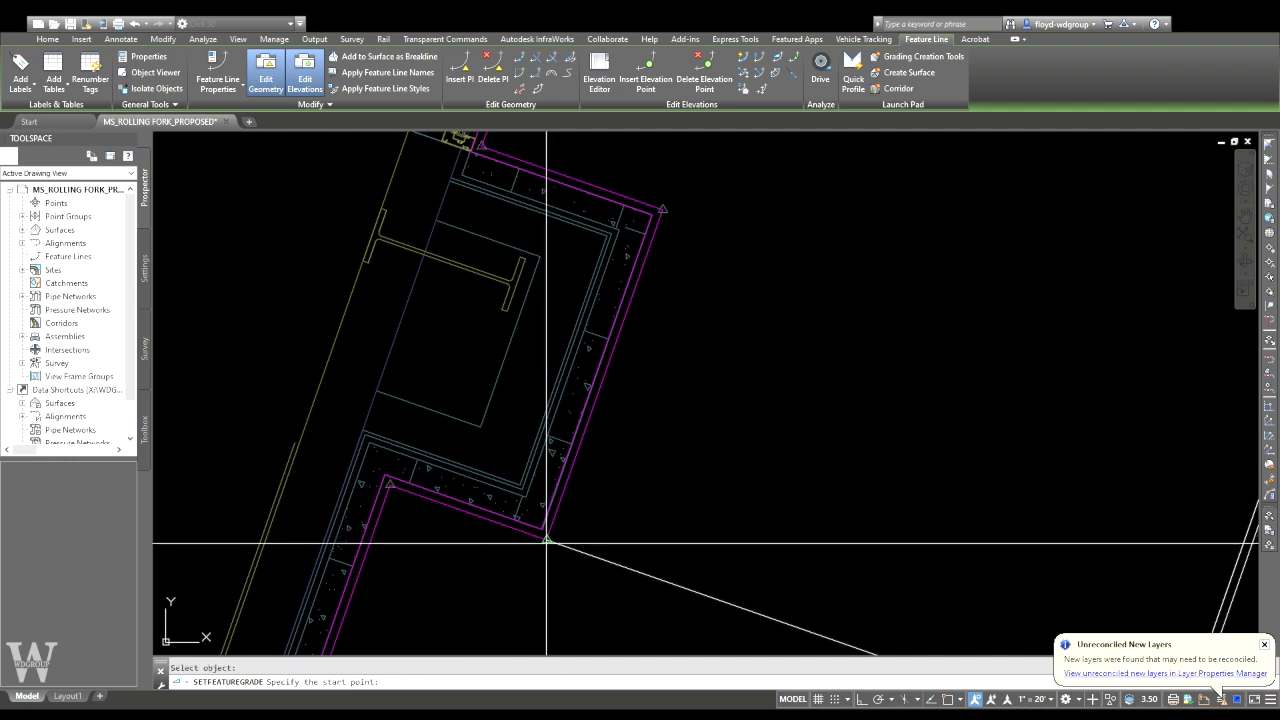
pyautogui.press('Return')
pyautogui.click(398, 489)
pyautogui.click(417, 493)
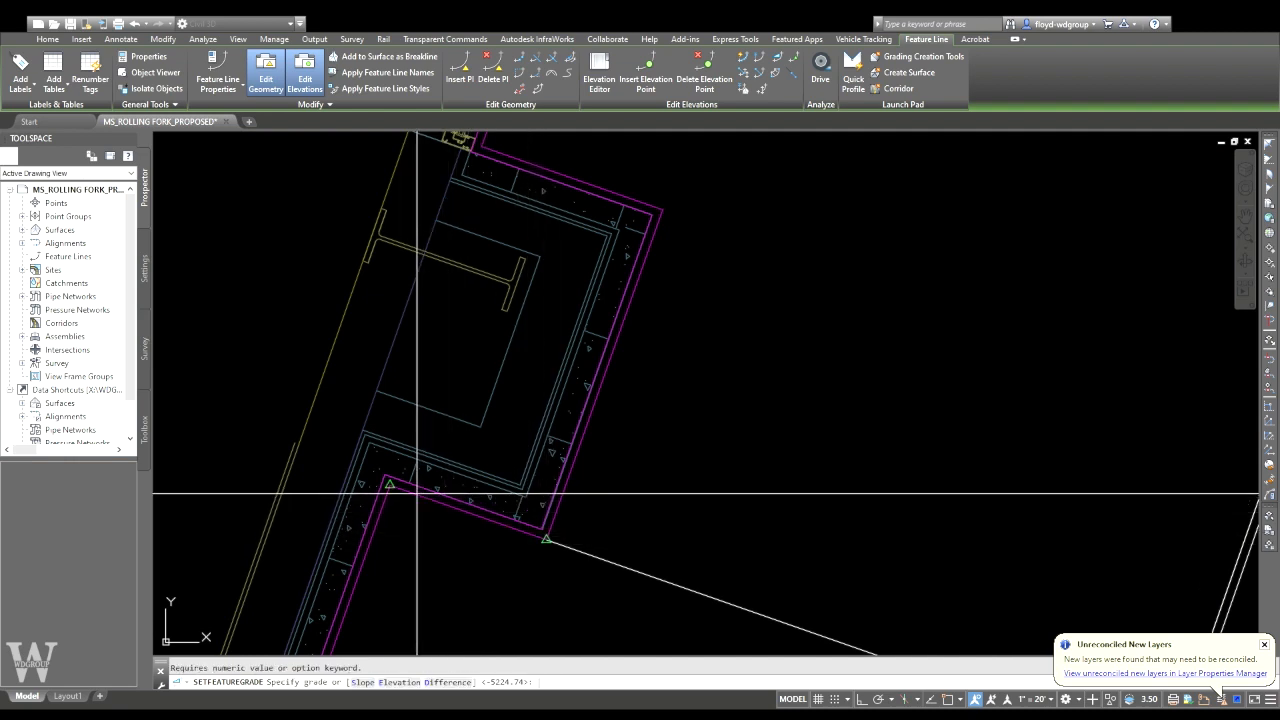
pyautogui.press('Return')
# - Set the feature line grade along the building wall from the lower pier to the sidewalk's lower end
pyautogui.scroll(-9, 433, 526)
pyautogui.moveTo(433, 526); pyautogui.dragTo(598, 214, button='middle')
pyautogui.scroll(4, 574, 256)
pyautogui.scroll(2, 612, 180)
pyautogui.click(596, 166)
pyautogui.scroll(3, 588, 220)
pyautogui.click(585, 204)
pyautogui.scroll(-4, 574, 458)
pyautogui.moveTo(574, 460); pyautogui.dragTo(606, 280, button='middle')
pyautogui.press('Return')
pyautogui.scroll(7, 532, 486)
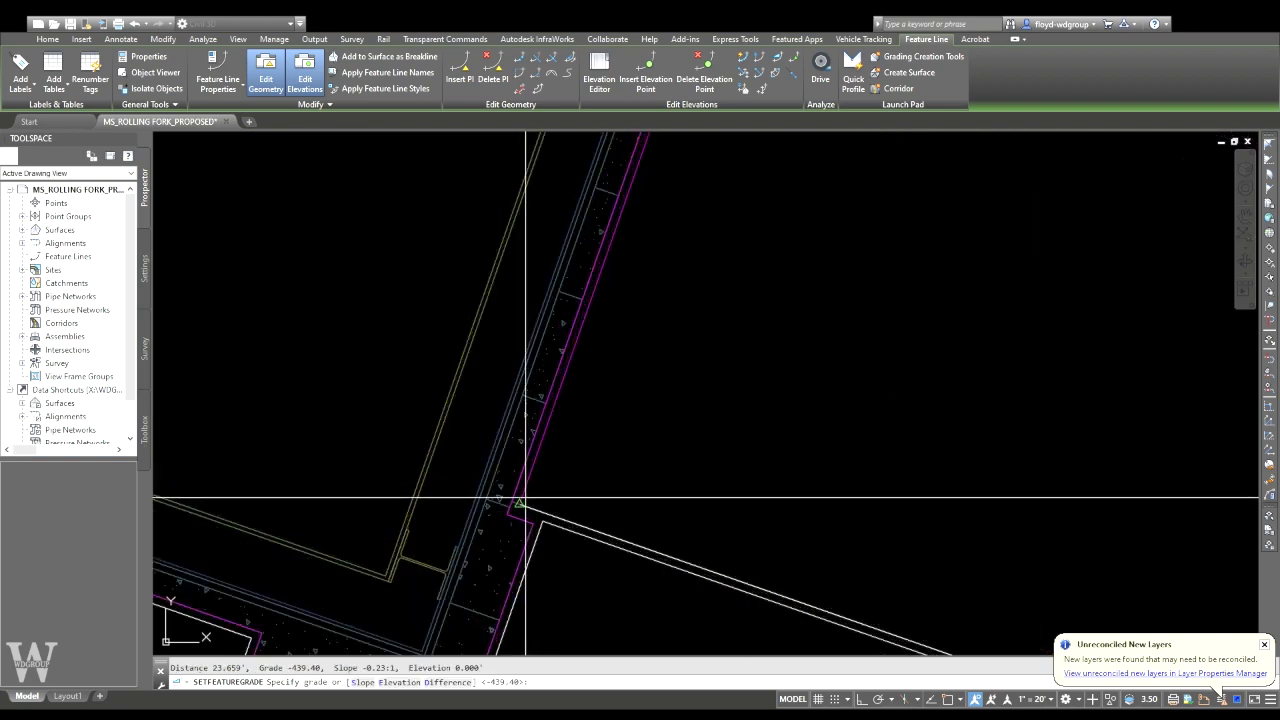
pyautogui.write('5')
pyautogui.press('Return')
pyautogui.press('Return')
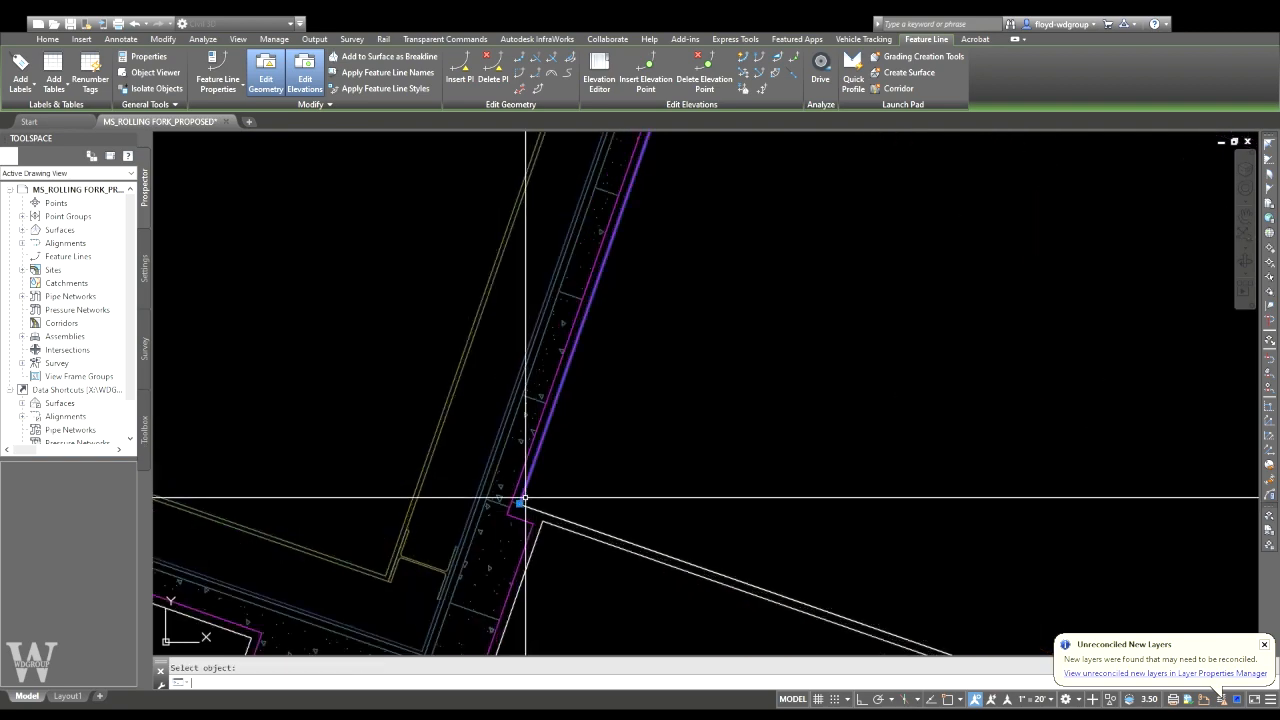
pyautogui.scroll(-6, 560, 442)
pyautogui.moveTo(571, 423); pyautogui.dragTo(565, 449, button='middle')
pyautogui.press('Escape')
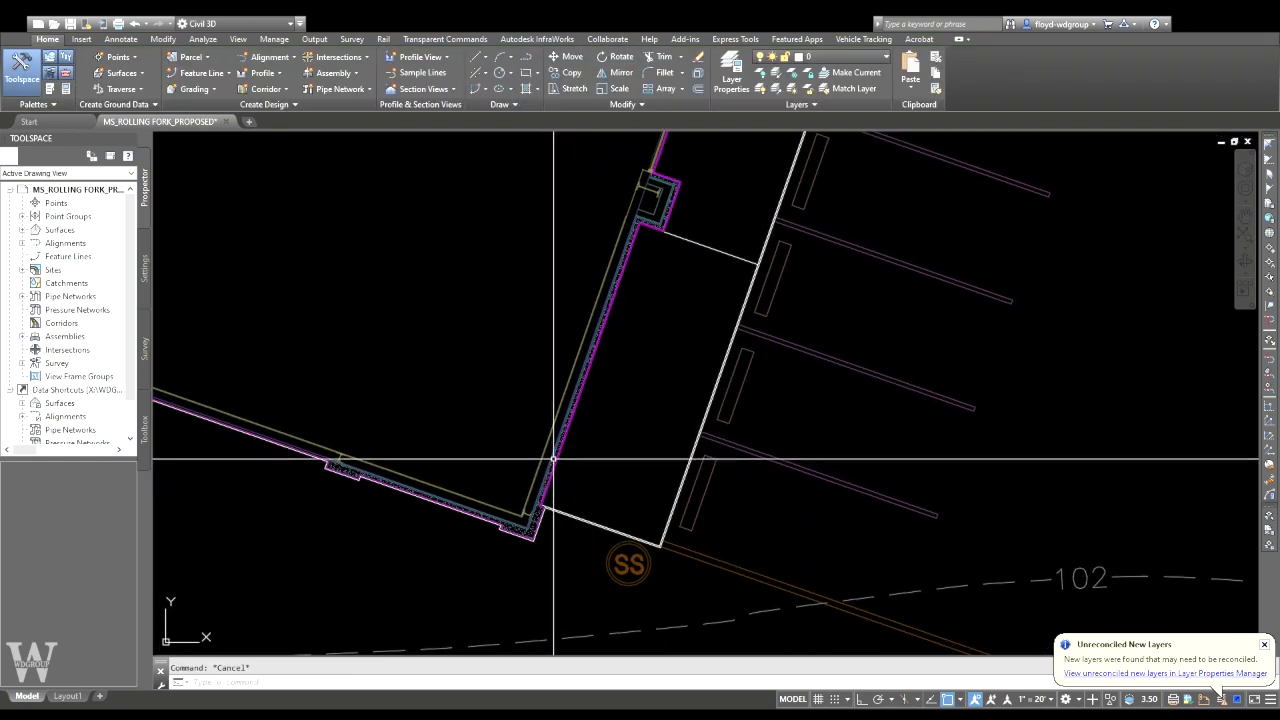
# - Create a feature line from the sidewalk's outer edge polyline along the parking stalls
pyautogui.moveTo(634, 352); pyautogui.dragTo(594, 437, button='middle')
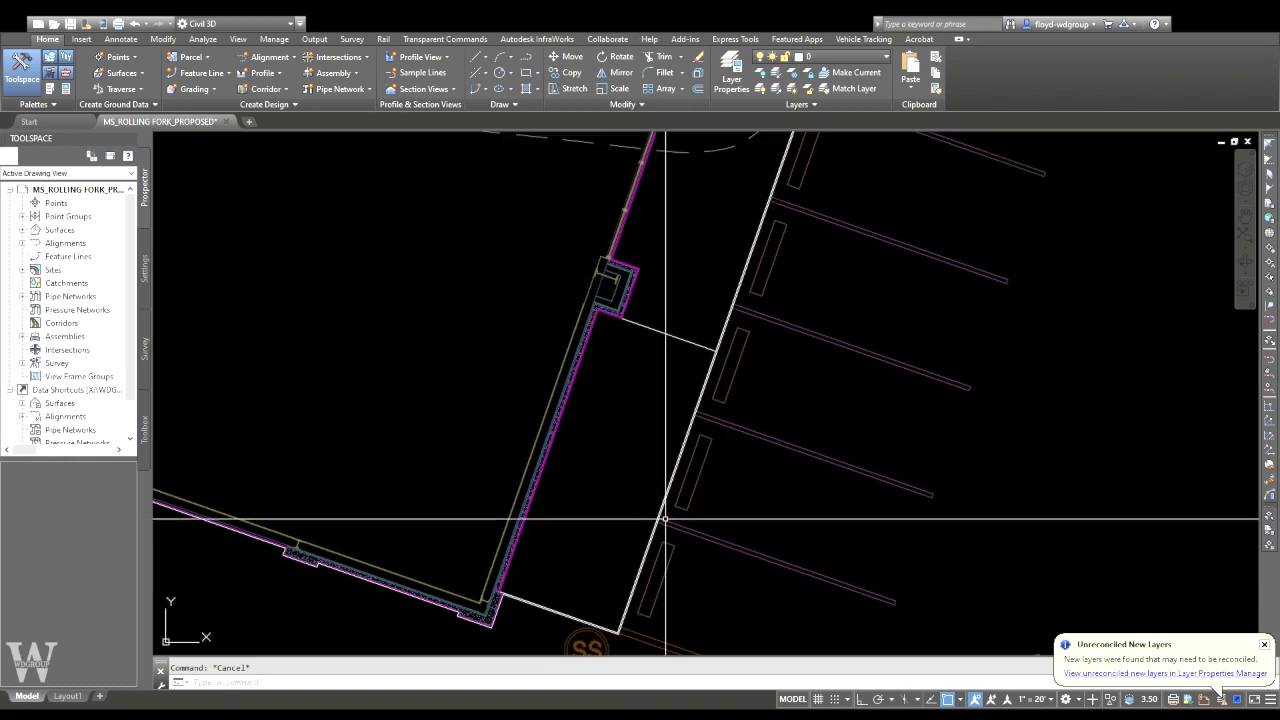
pyautogui.scroll(3, 620, 520)
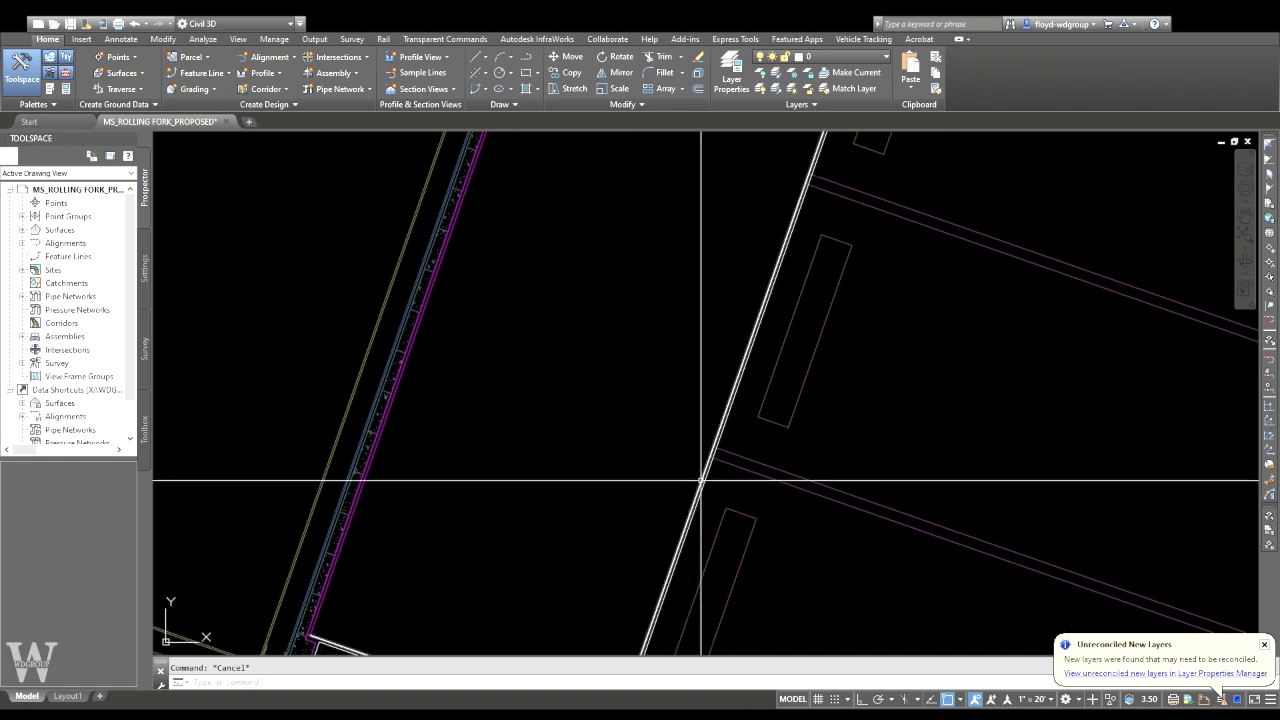
pyautogui.click(704, 477)
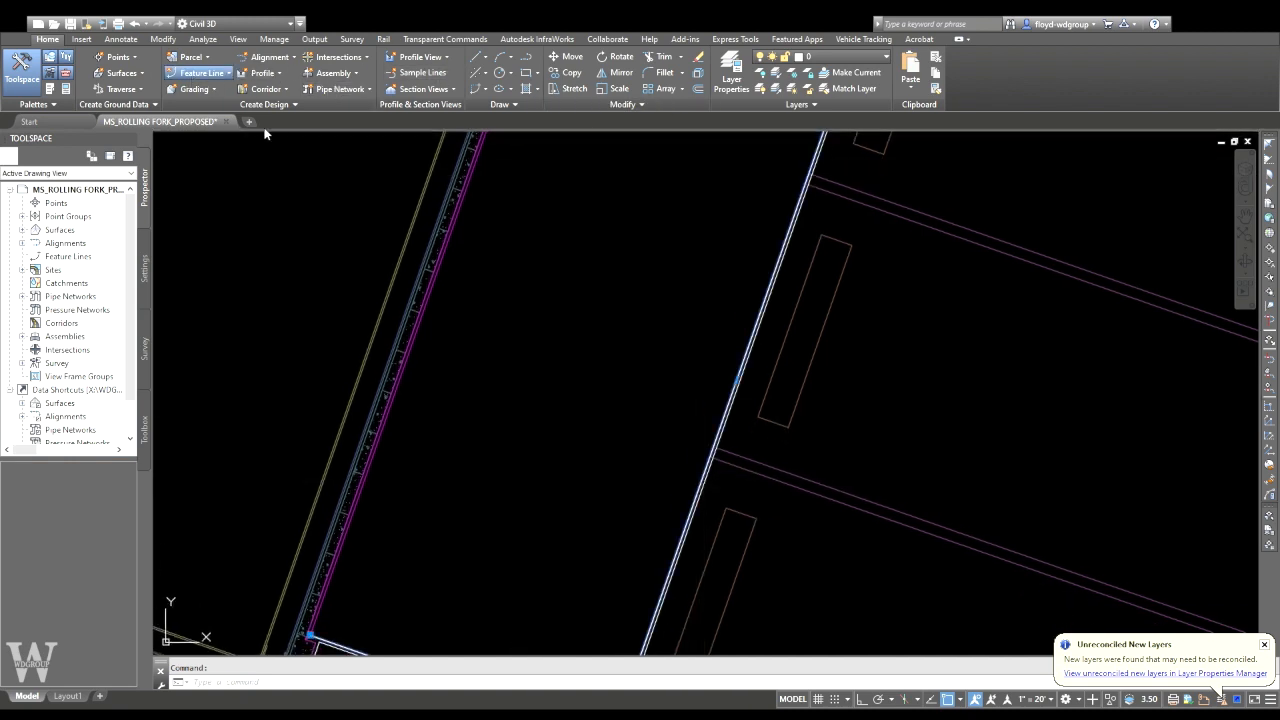
pyautogui.click(186, 74)
# - Set a -1% grade on the sidewalk edge feature line from the building wall to its outer corner beside the SS symbol
pyautogui.moveTo(526, 501); pyautogui.dragTo(564, 314, button='middle')
pyautogui.scroll(2, 428, 531)
pyautogui.click(441, 453)
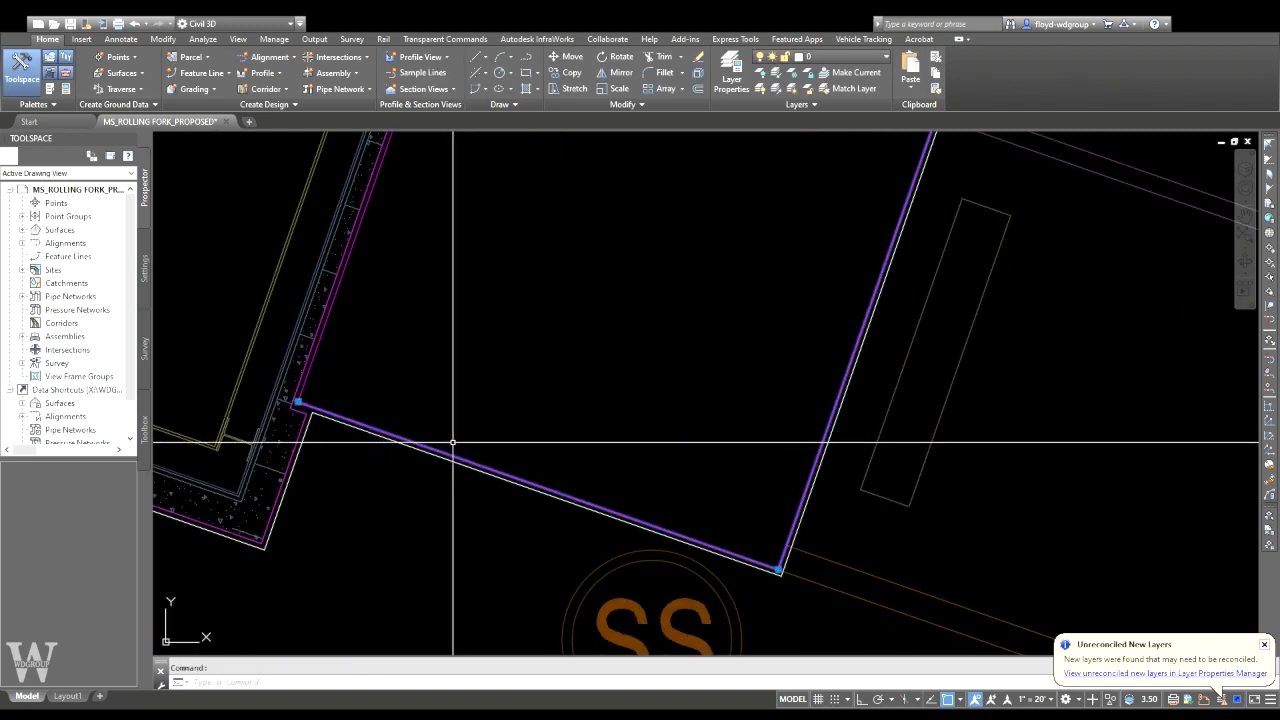
pyautogui.click(785, 57)
pyautogui.click(298, 405)
pyautogui.press('Return')
pyautogui.click(776, 552)
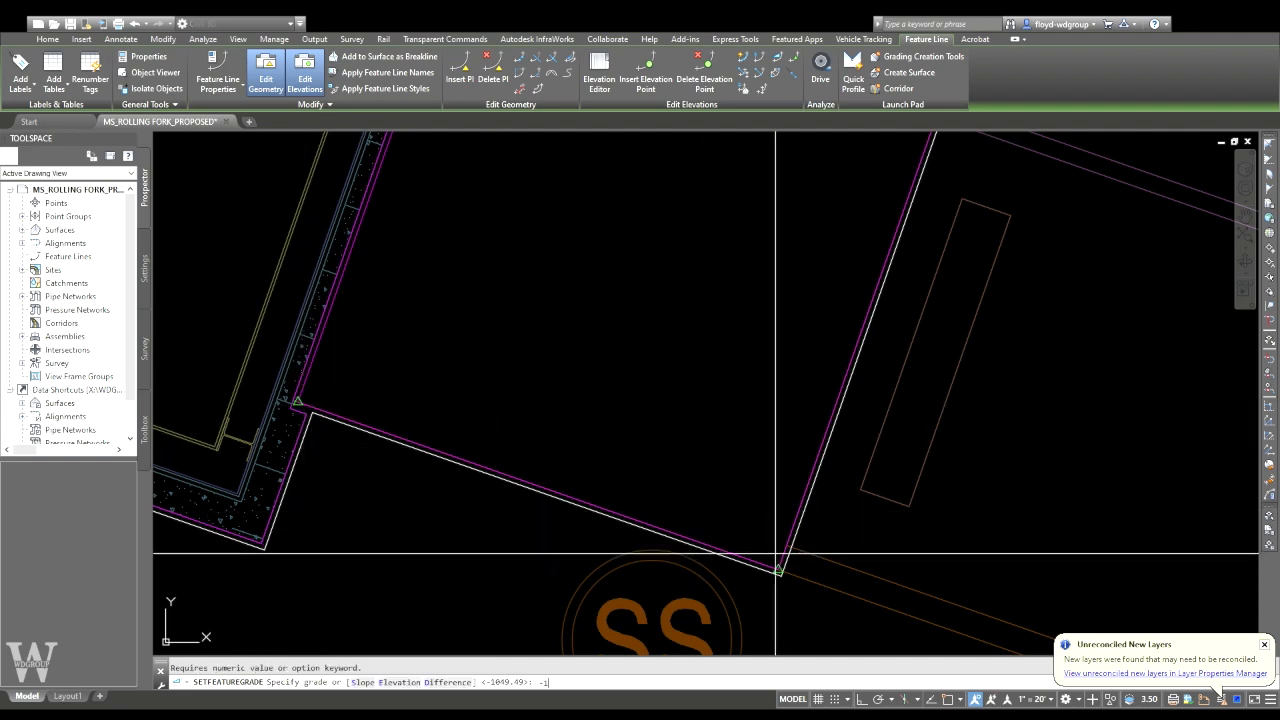
pyautogui.press('Return')
pyautogui.scroll(-6, 760, 428)
pyautogui.moveTo(856, 249); pyautogui.dragTo(669, 386, button='middle')
pyautogui.scroll(2, 669, 384)
pyautogui.moveTo(546, 294)
pyautogui.mouseDown(button='middle')
pyautogui.moveTo(540, 357)
pyautogui.moveTo(572, 430)
pyautogui.mouseUp(button='middle')
pyautogui.press('Escape')
pyautogui.scroll(-6, 589, 337)
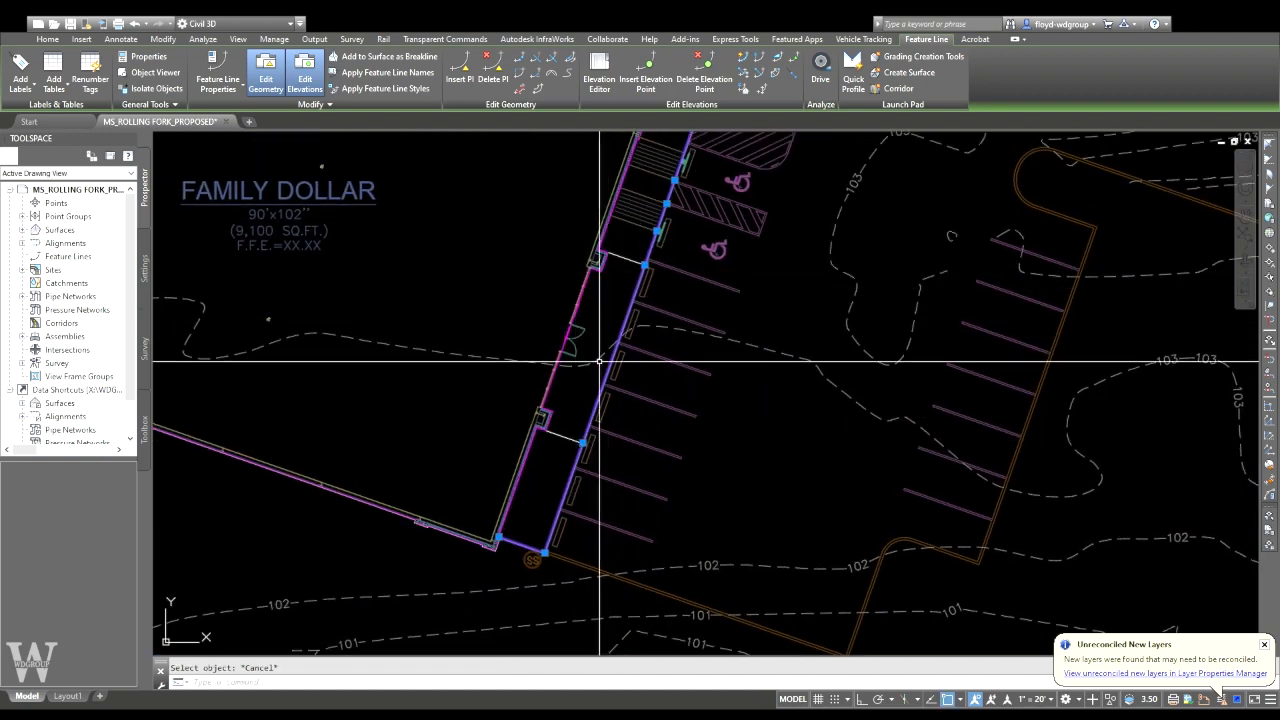
pyautogui.press('Escape')
# - Create feature lines from the two cross lines connecting the entrance piers to the sidewalk's outer edge
pyautogui.click(629, 248)
pyautogui.click(618, 268)
pyautogui.click(571, 430)
pyautogui.click(559, 445)
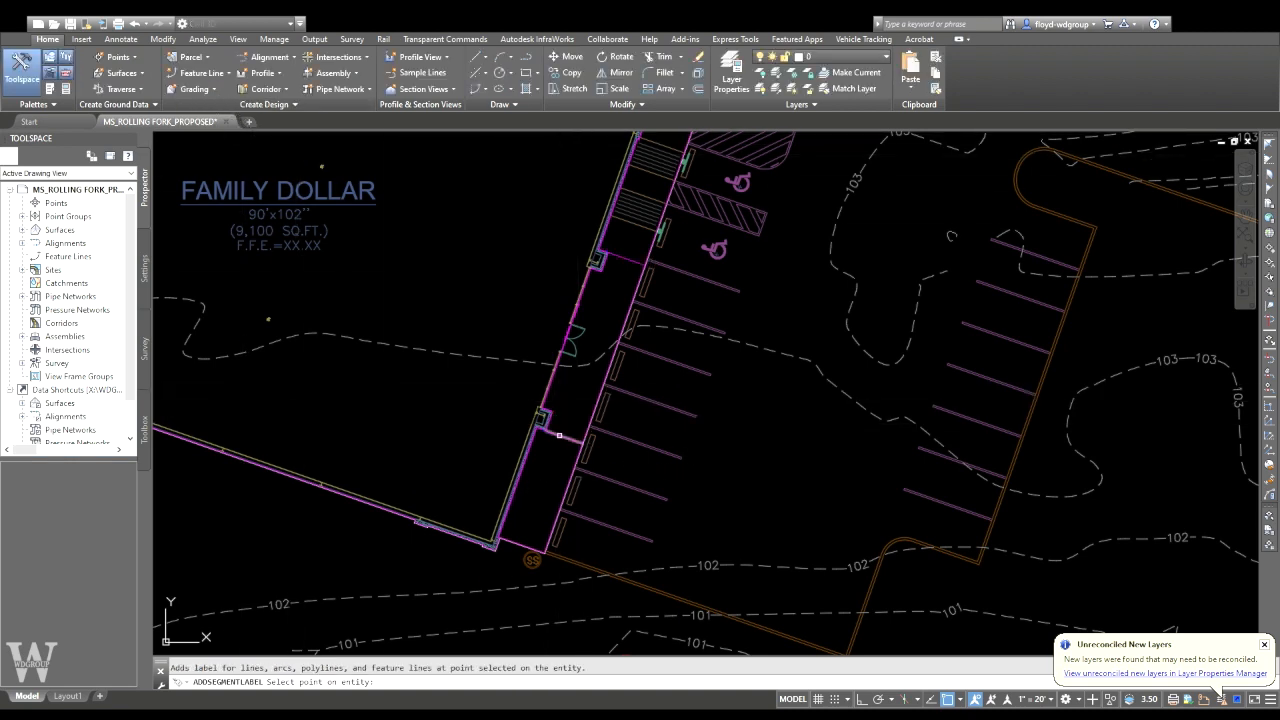
# - Add segment labels to the two cross feature lines between the piers and the sidewalk edge
pyautogui.scroll(6, 597, 315)
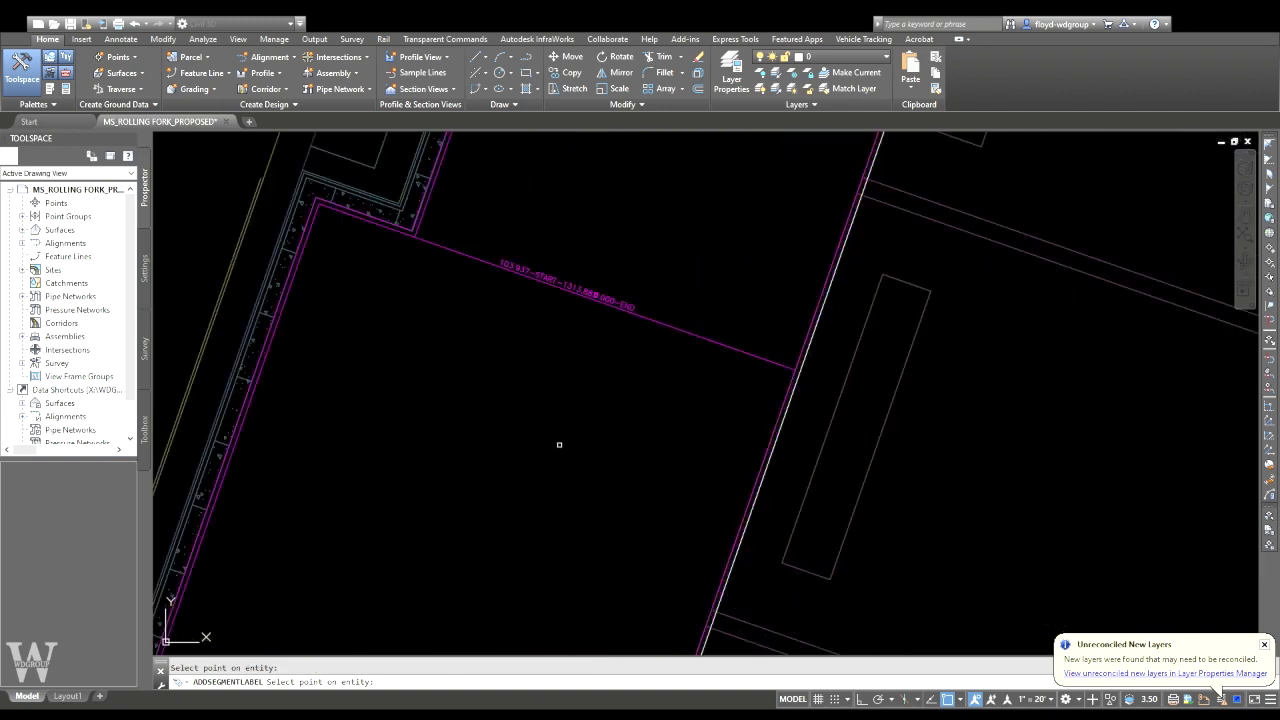
pyautogui.scroll(-4, 540, 331)
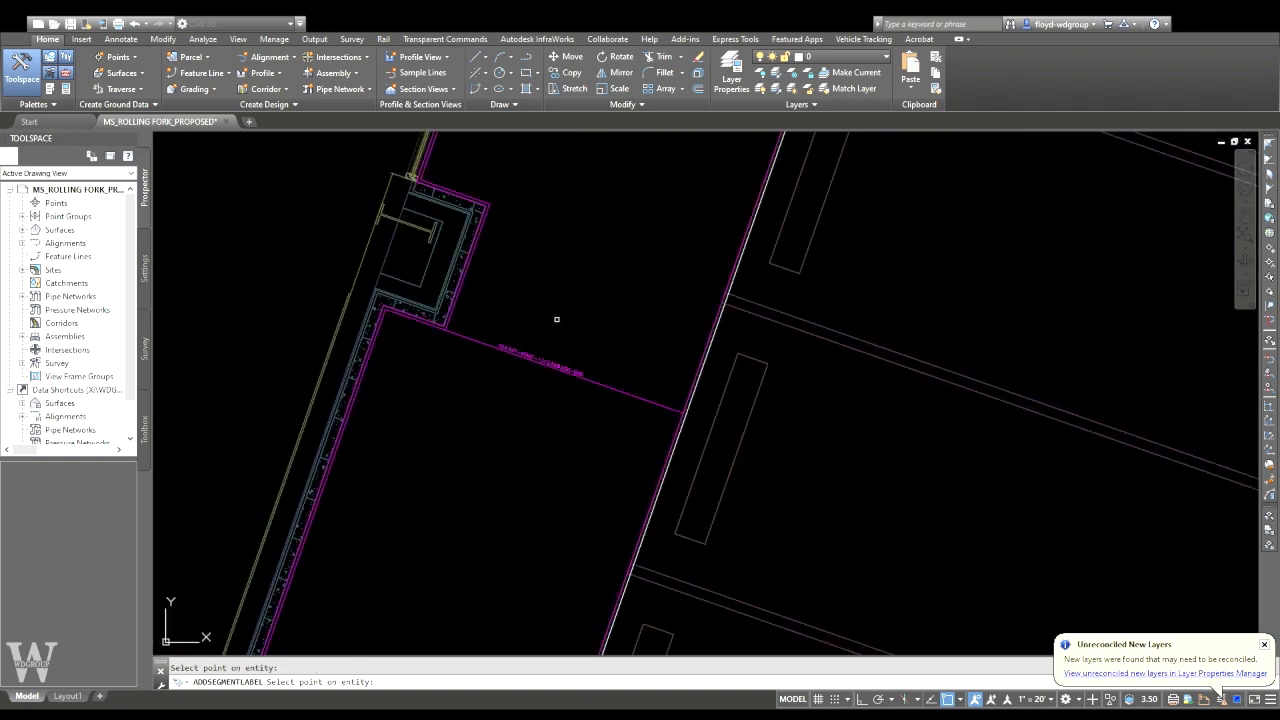
pyautogui.moveTo(583, 261); pyautogui.dragTo(491, 640, button='middle')
pyautogui.moveTo(686, 155); pyautogui.dragTo(588, 417, button='middle')
pyautogui.scroll(8, 606, 254)
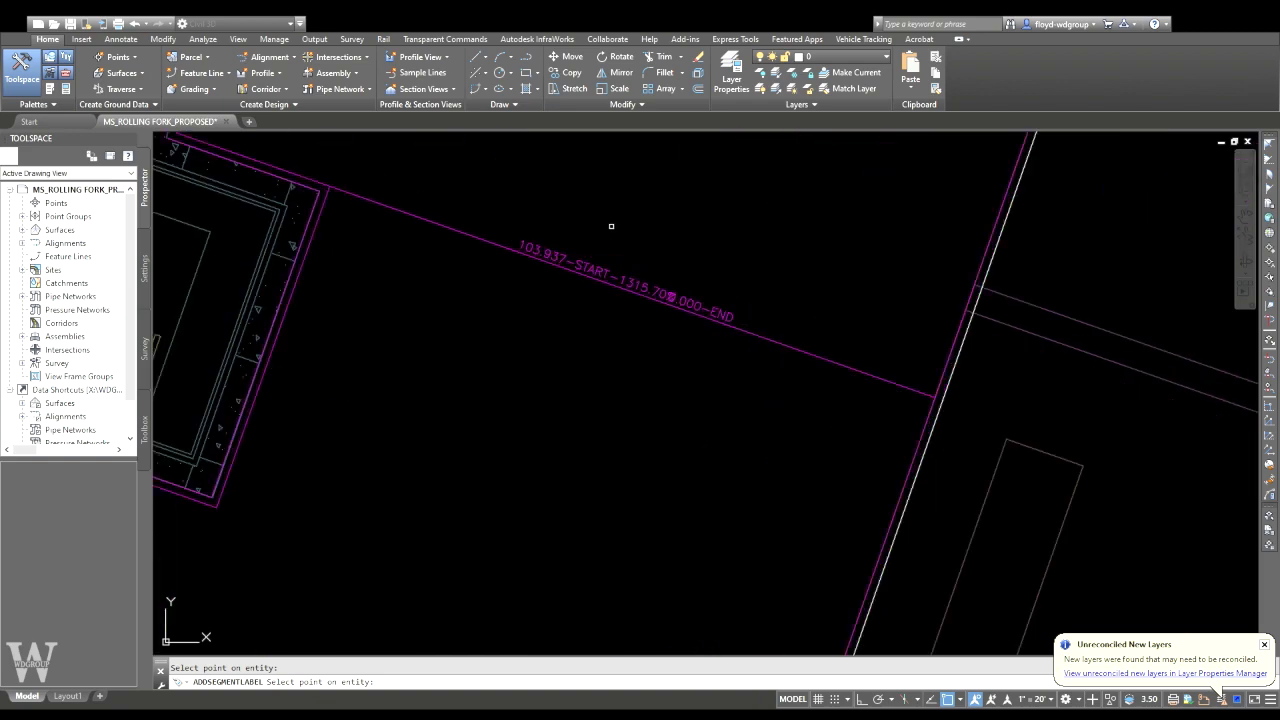
pyautogui.scroll(-7, 705, 340)
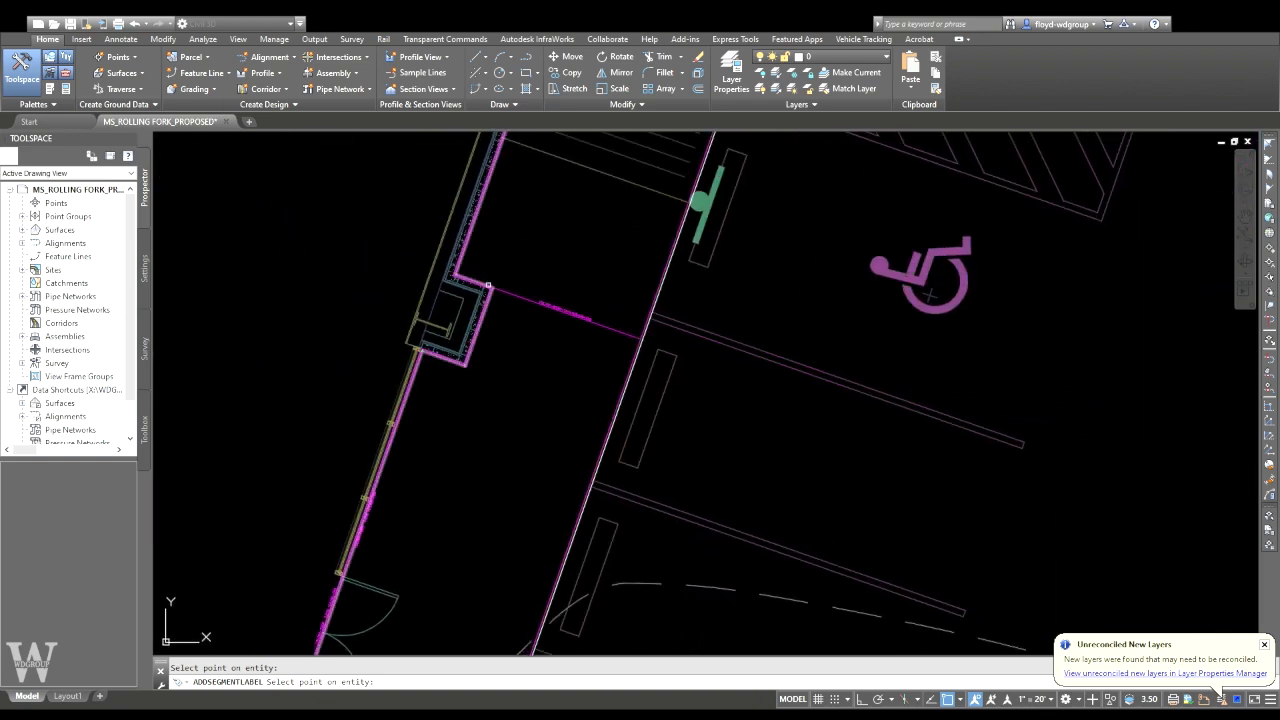
pyautogui.scroll(-2, 557, 351)
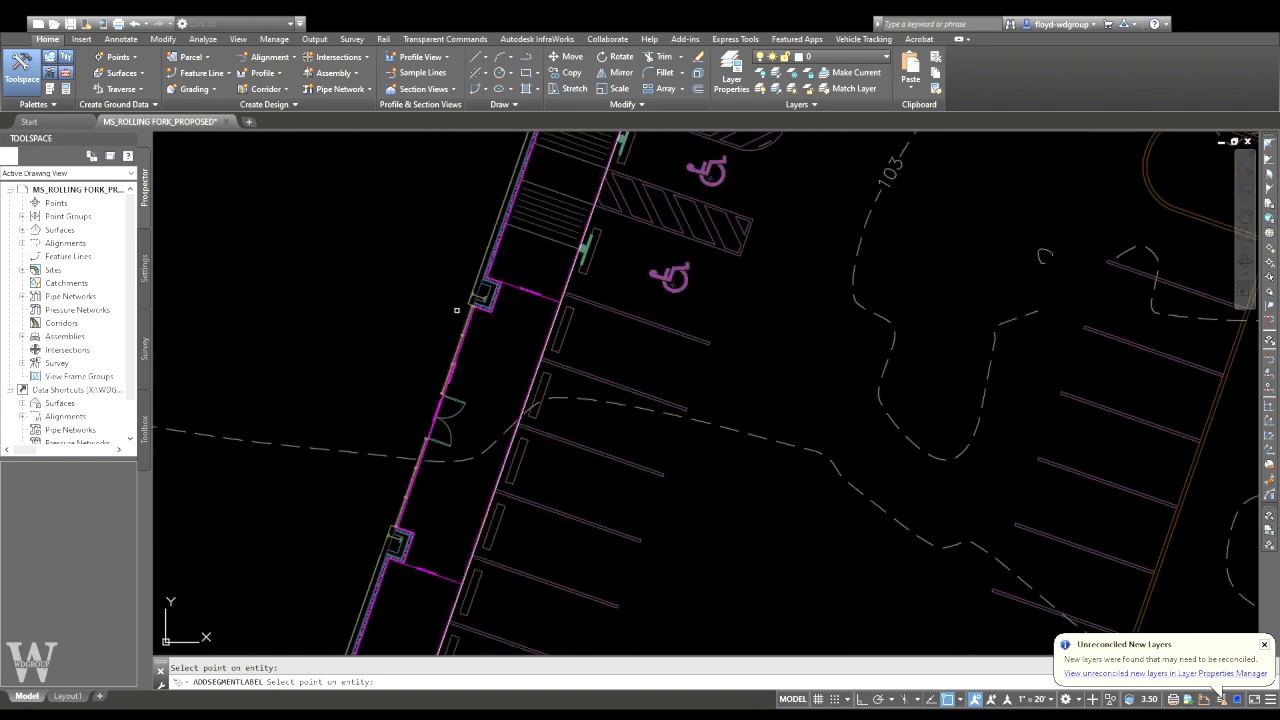
pyautogui.scroll(4, 490, 320)
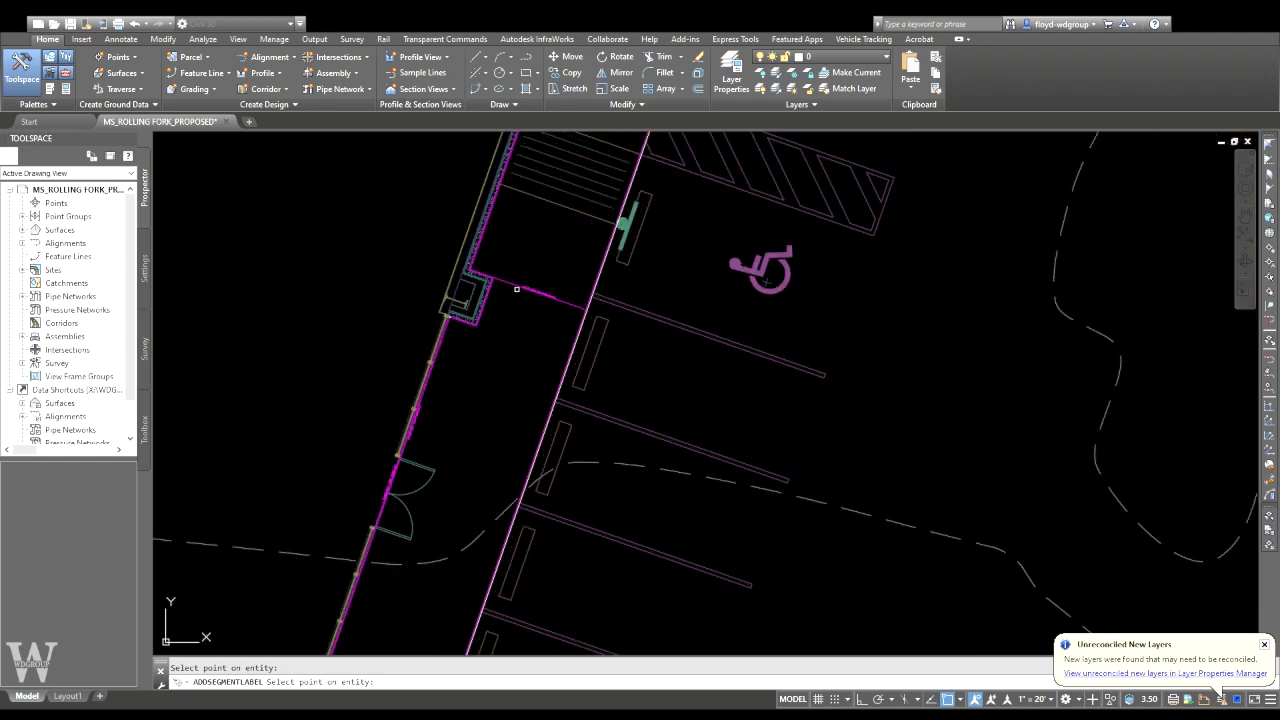
# - Set the grade of the upper cross feature line from the pier corner to the sidewalk's outer edge
pyautogui.press('Escape')
pyautogui.click(500, 277)
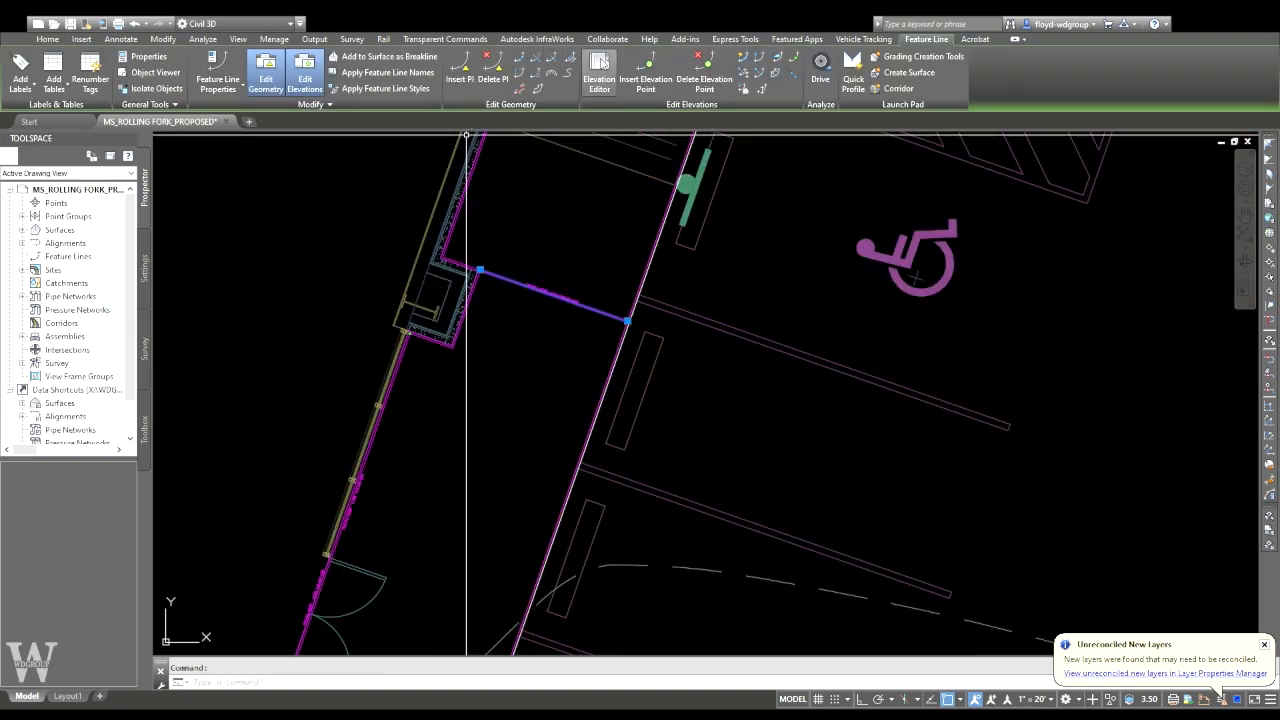
pyautogui.click(777, 60)
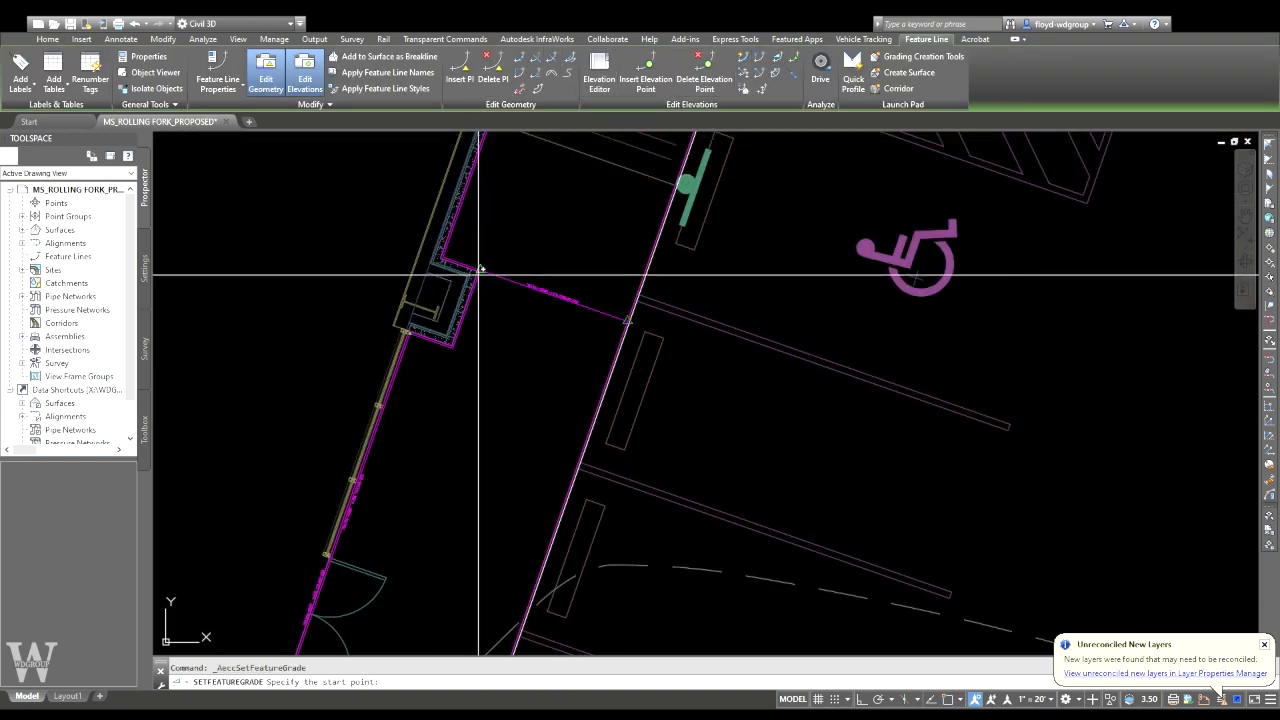
pyautogui.click(480, 270)
pyautogui.press('Return')
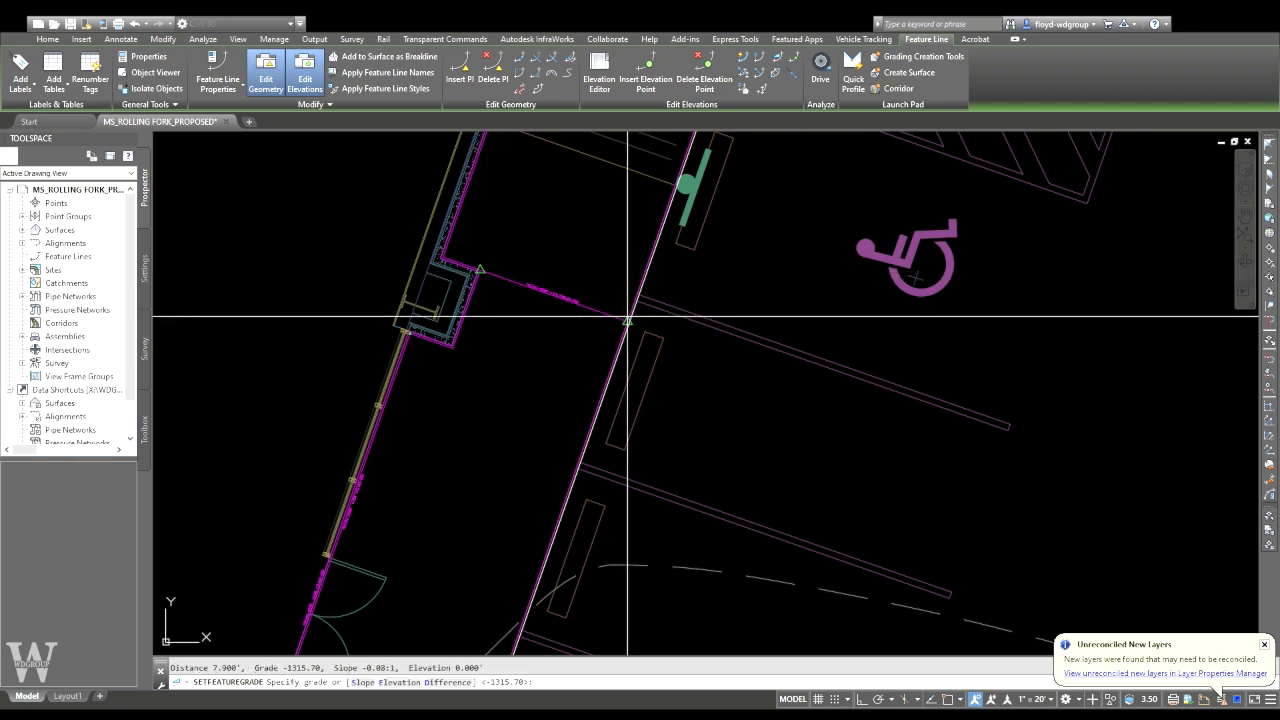
pyautogui.press('Return')
pyautogui.moveTo(627, 320)
pyautogui.mouseDown(button='middle')
pyautogui.moveTo(543, 277)
pyautogui.moveTo(389, 516)
pyautogui.moveTo(462, 402)
pyautogui.mouseUp(button='middle')
pyautogui.press('Escape')
pyautogui.press('Escape')
# - Set the lower cross feature line to a -1% grade from the pier corner to the sidewalk's outer edge
pyautogui.click(398, 466)
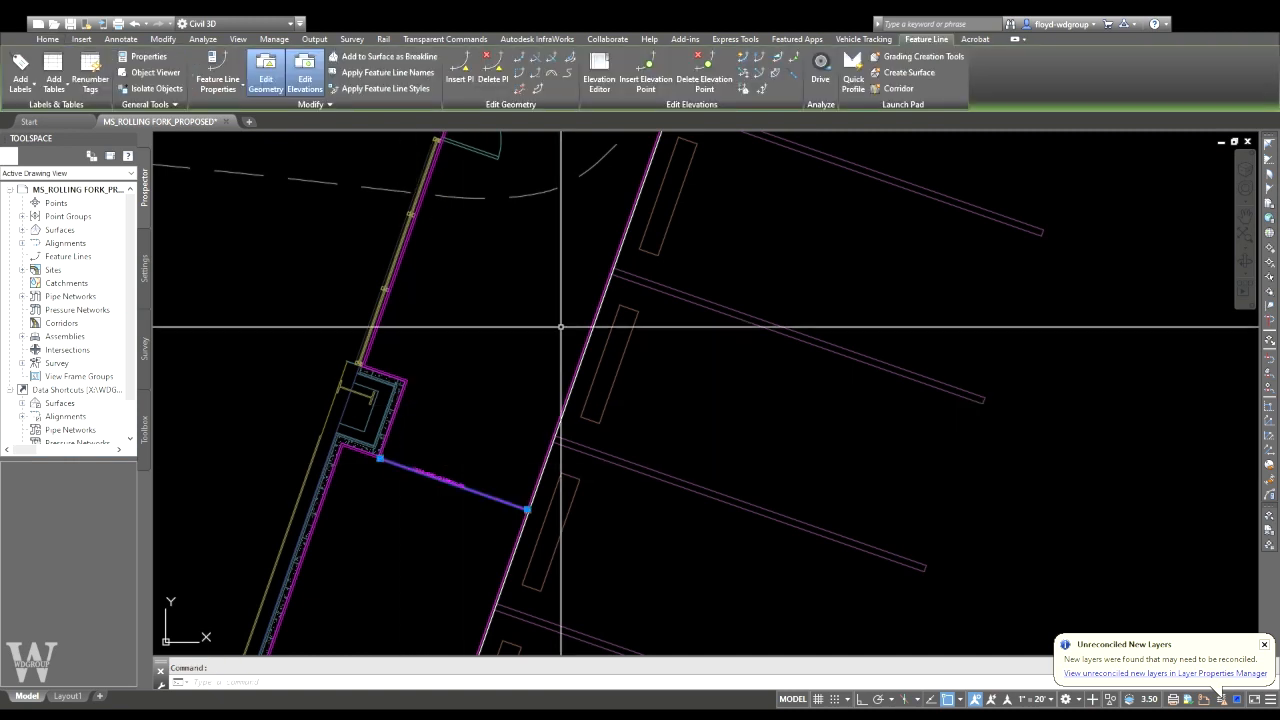
pyautogui.click(380, 457)
pyautogui.press('Return')
pyautogui.click(506, 501)
pyautogui.write('0')
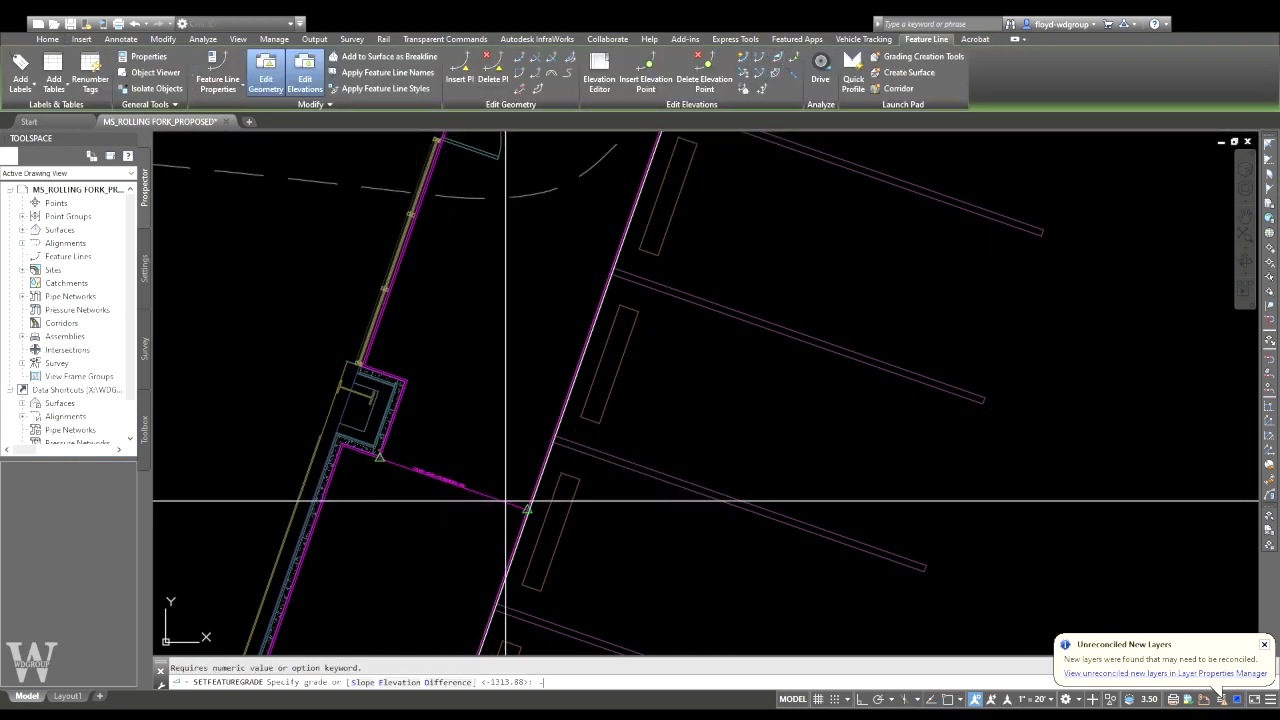
pyautogui.press('Return')
pyautogui.press('Escape')
# - Label the sidewalk edge feature line's segment between the two cross lines
pyautogui.scroll(3, 500, 509)
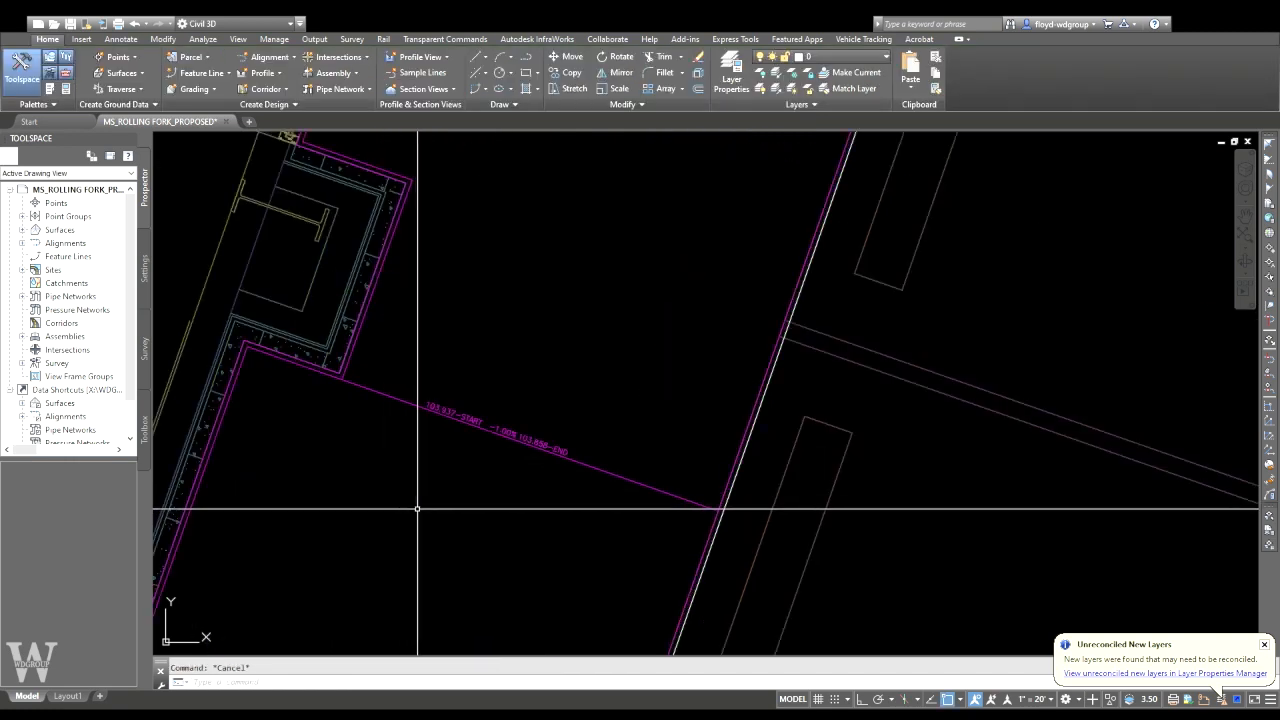
pyautogui.moveTo(509, 452); pyautogui.dragTo(461, 470, button='middle')
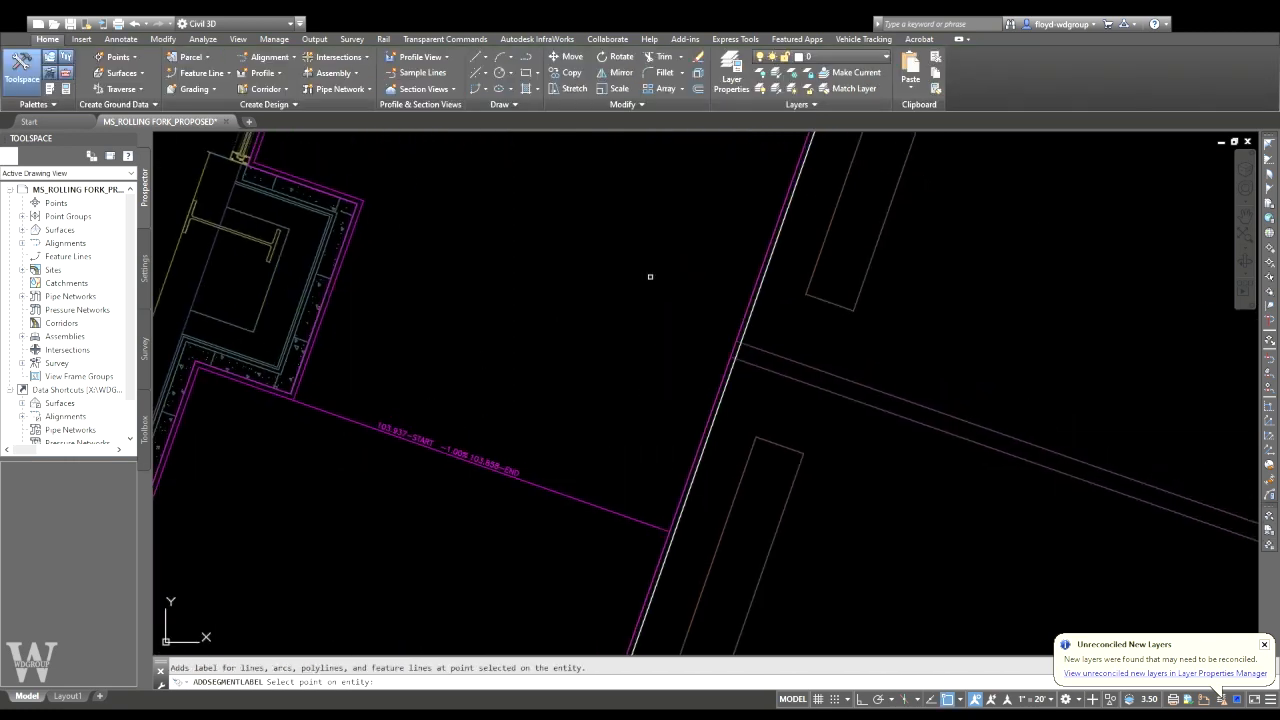
pyautogui.moveTo(650, 276); pyautogui.dragTo(557, 359, button='middle')
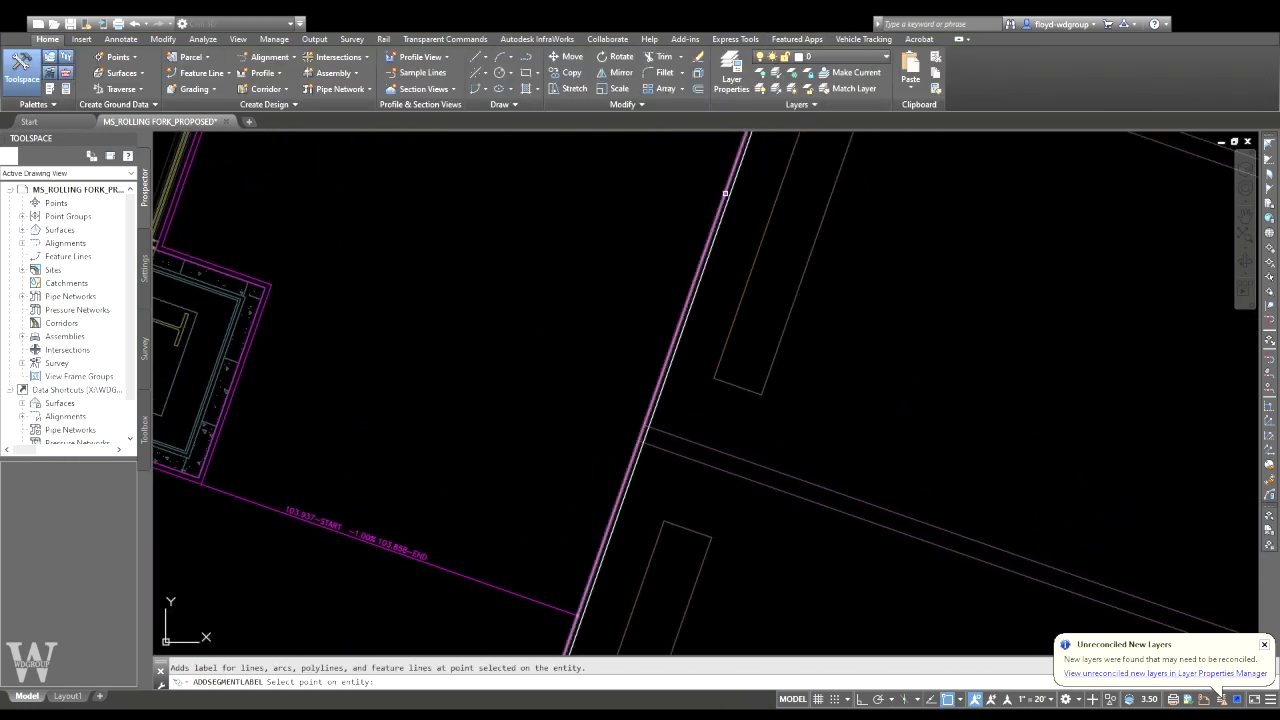
pyautogui.scroll(-3, 720, 248)
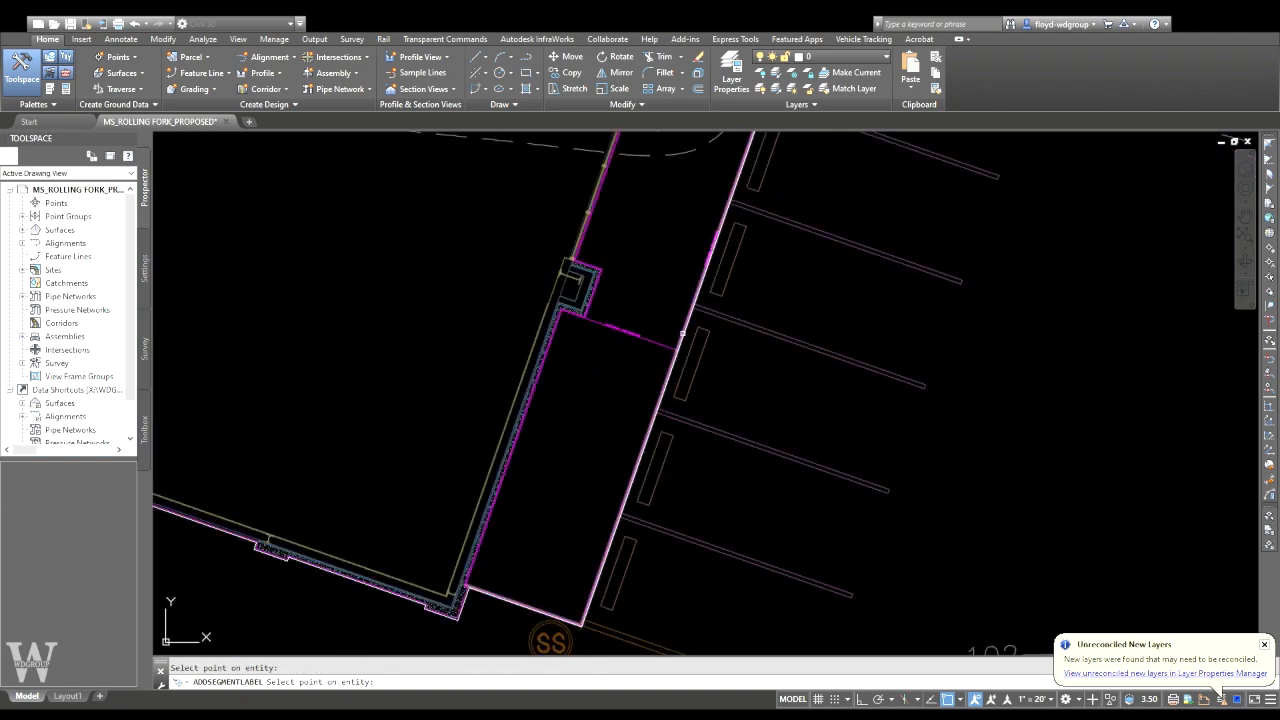
pyautogui.scroll(5, 652, 348)
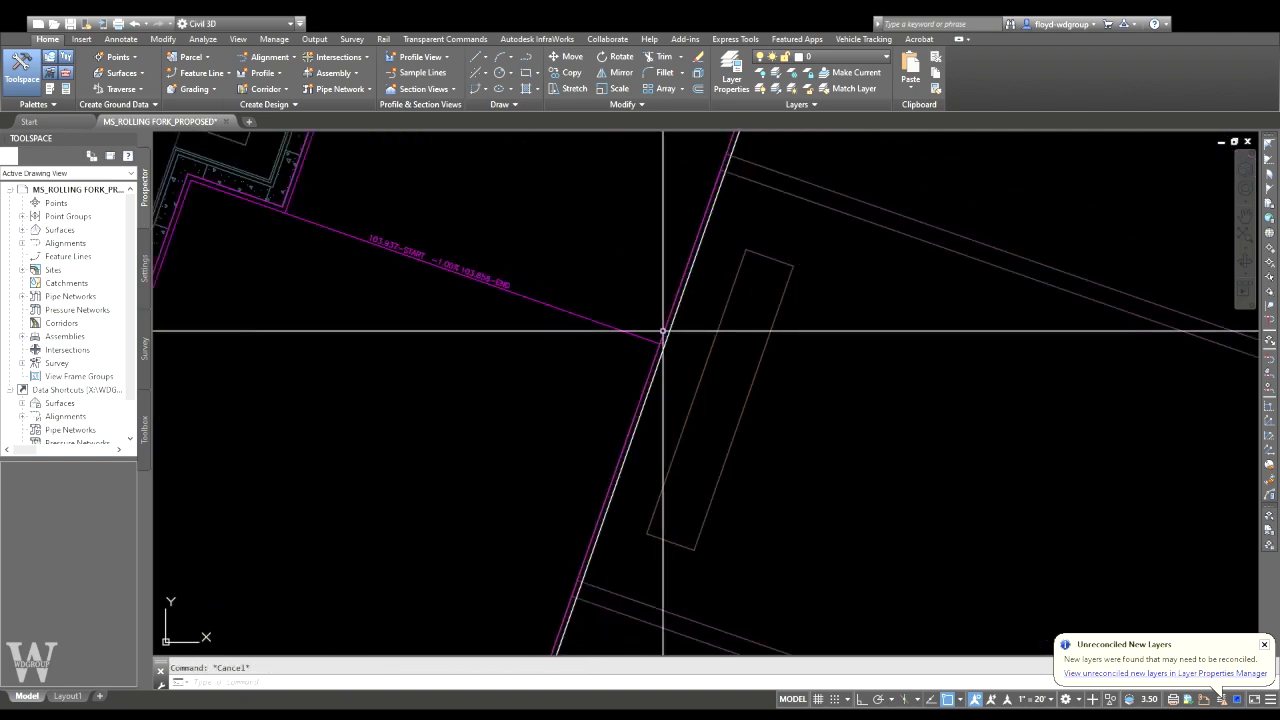
pyautogui.click(657, 343)
pyautogui.press('Escape')
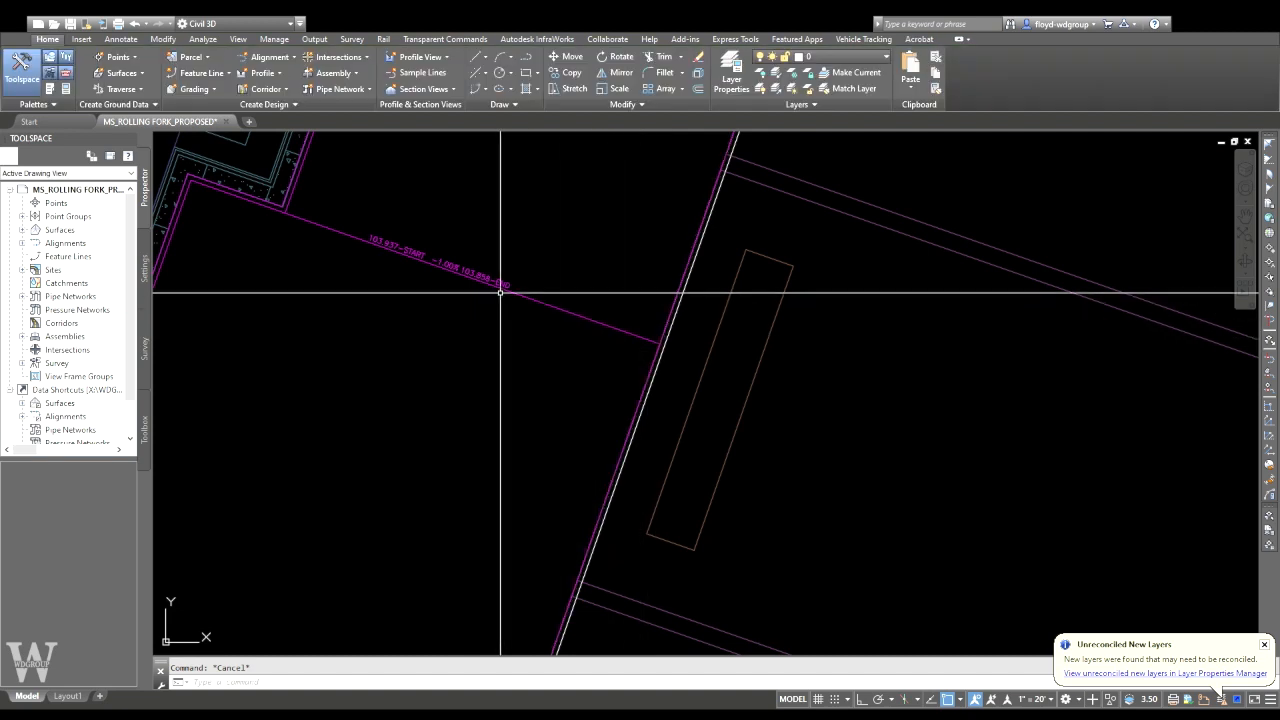
# - Add a segment label to the sidewalk's outer edge between the lower cross line and the sidewalk's lower corner
pyautogui.moveTo(654, 334)
pyautogui.mouseDown(button='middle')
pyautogui.moveTo(679, 339)
pyautogui.moveTo(689, 312)
pyautogui.mouseUp(button='middle')
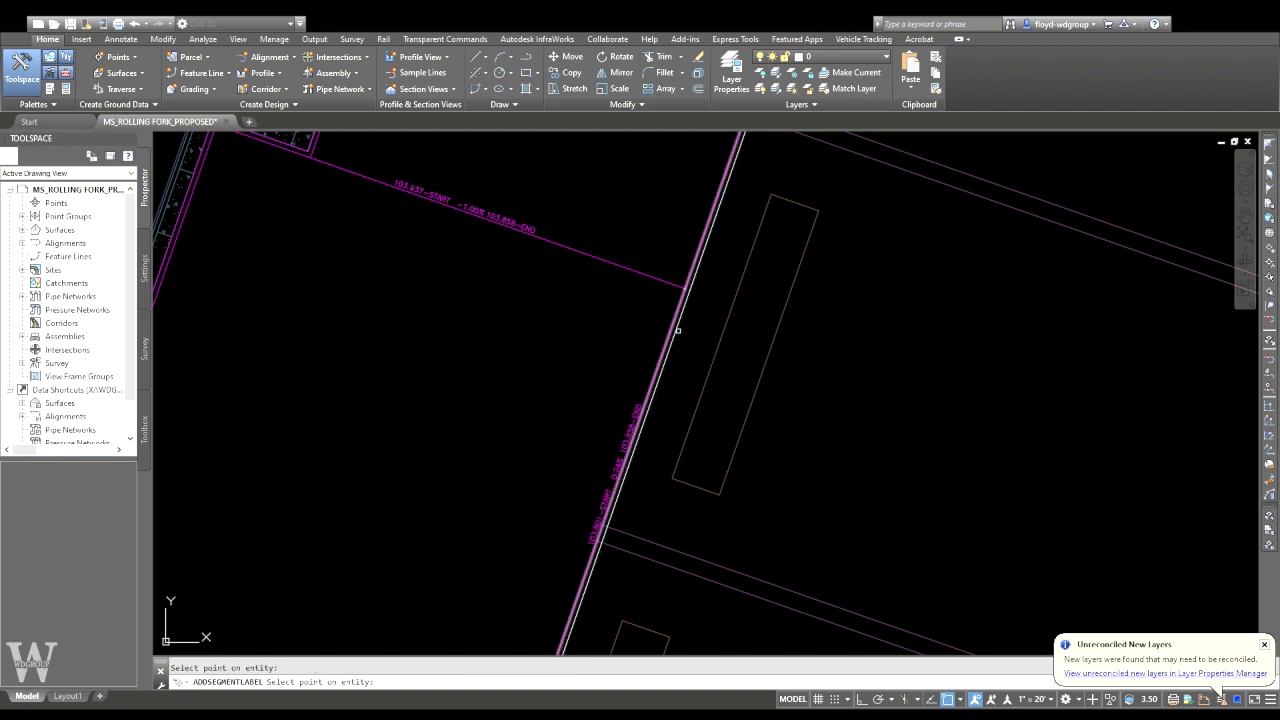
pyautogui.scroll(-2, 611, 409)
pyautogui.moveTo(511, 509); pyautogui.dragTo(598, 307, button='middle')
pyautogui.scroll(3, 578, 408)
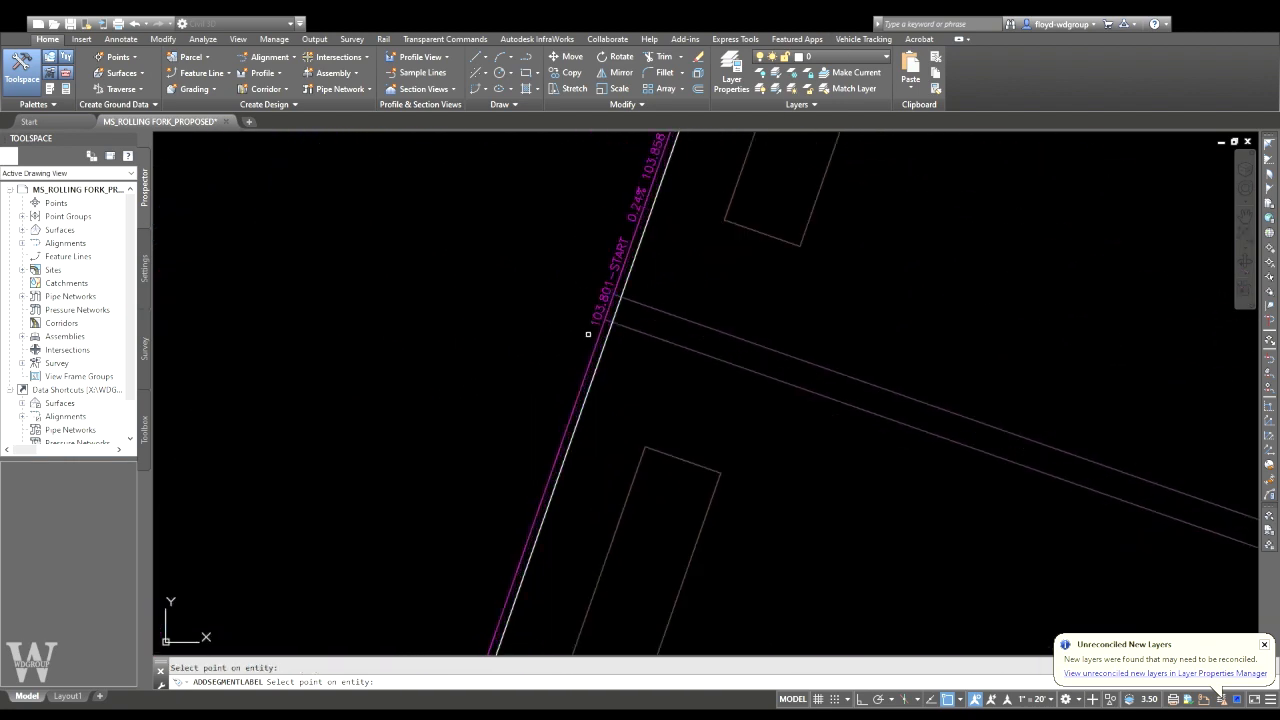
pyautogui.scroll(-2, 592, 326)
# - Add a segment label to the sidewalk's lower end edge above the SS symbol
pyautogui.moveTo(558, 584); pyautogui.dragTo(731, 153, button='middle')
pyautogui.scroll(4, 418, 382)
pyautogui.click(473, 371)
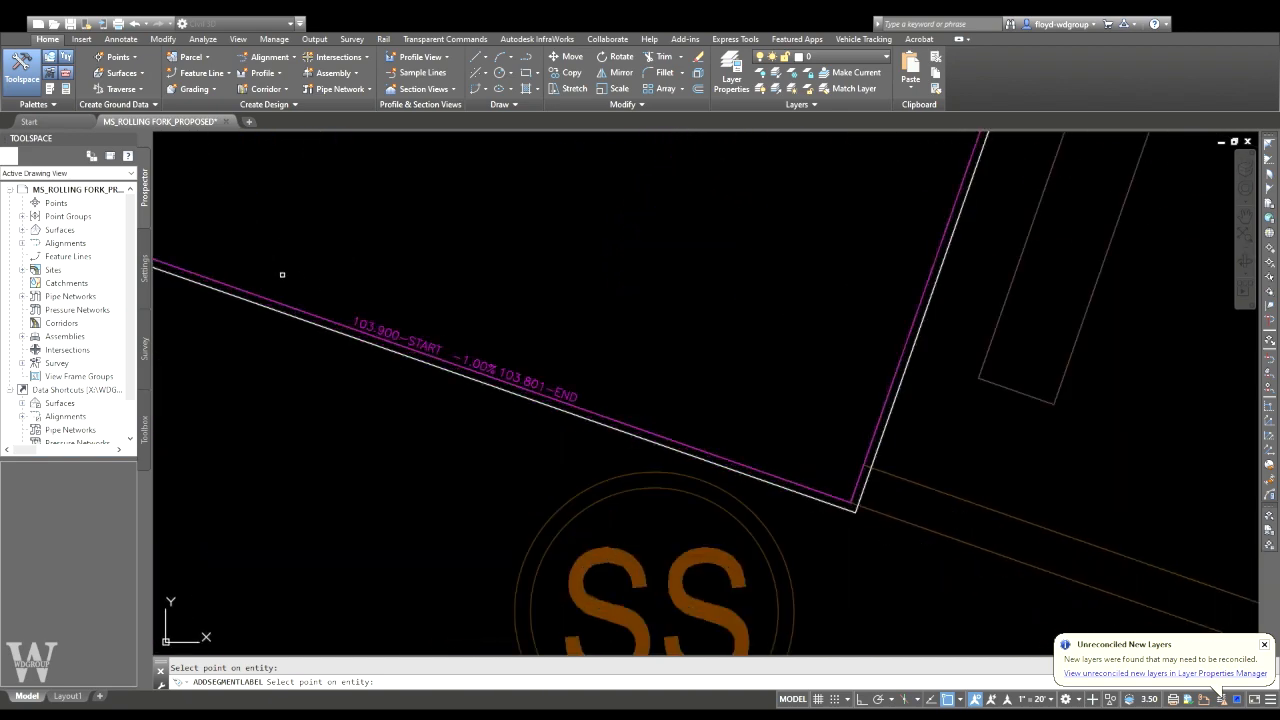
# - Draw a feature line along the lower ramp's lower edge from elevation 103.900 at -1% grade to the sidewalk's outer edge
pyautogui.scroll(-7, 556, 470)
pyautogui.moveTo(720, 334); pyautogui.dragTo(616, 606, button='middle')
pyautogui.moveTo(683, 301); pyautogui.dragTo(667, 391, button='middle')
pyautogui.scroll(2, 617, 394)
pyautogui.scroll(3, 617, 394)
pyautogui.press('Escape')
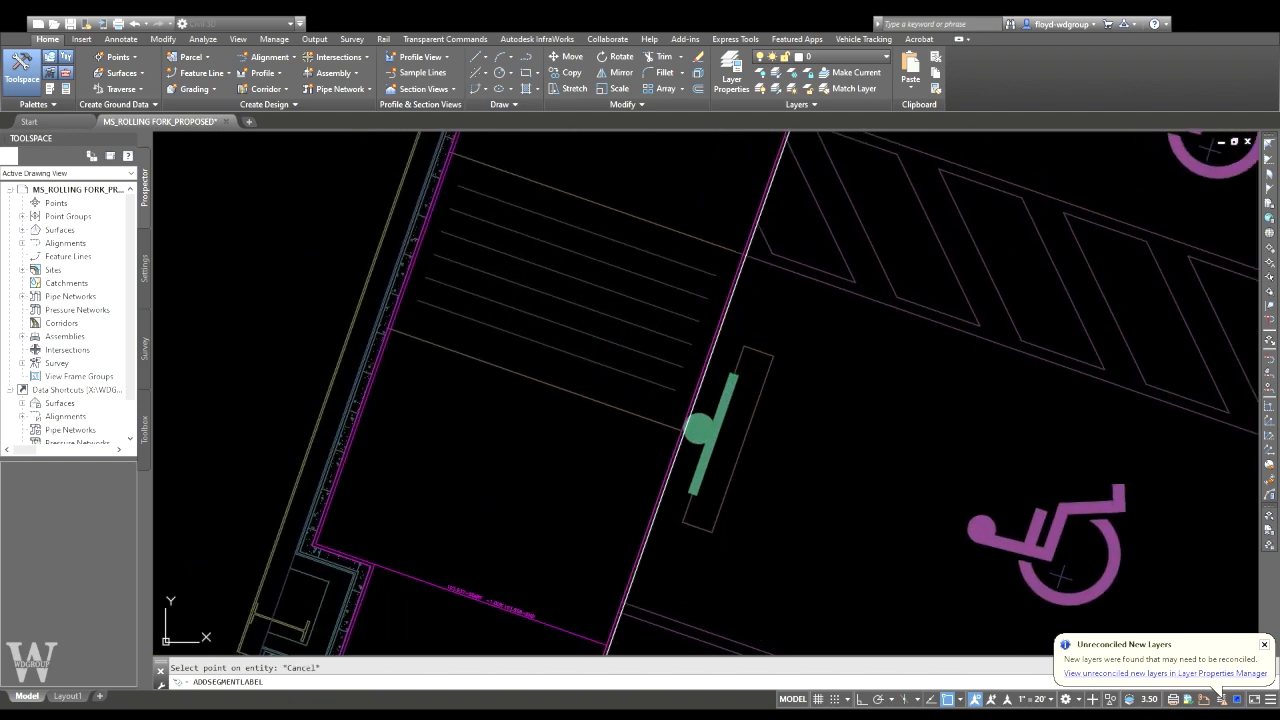
pyautogui.press('Escape')
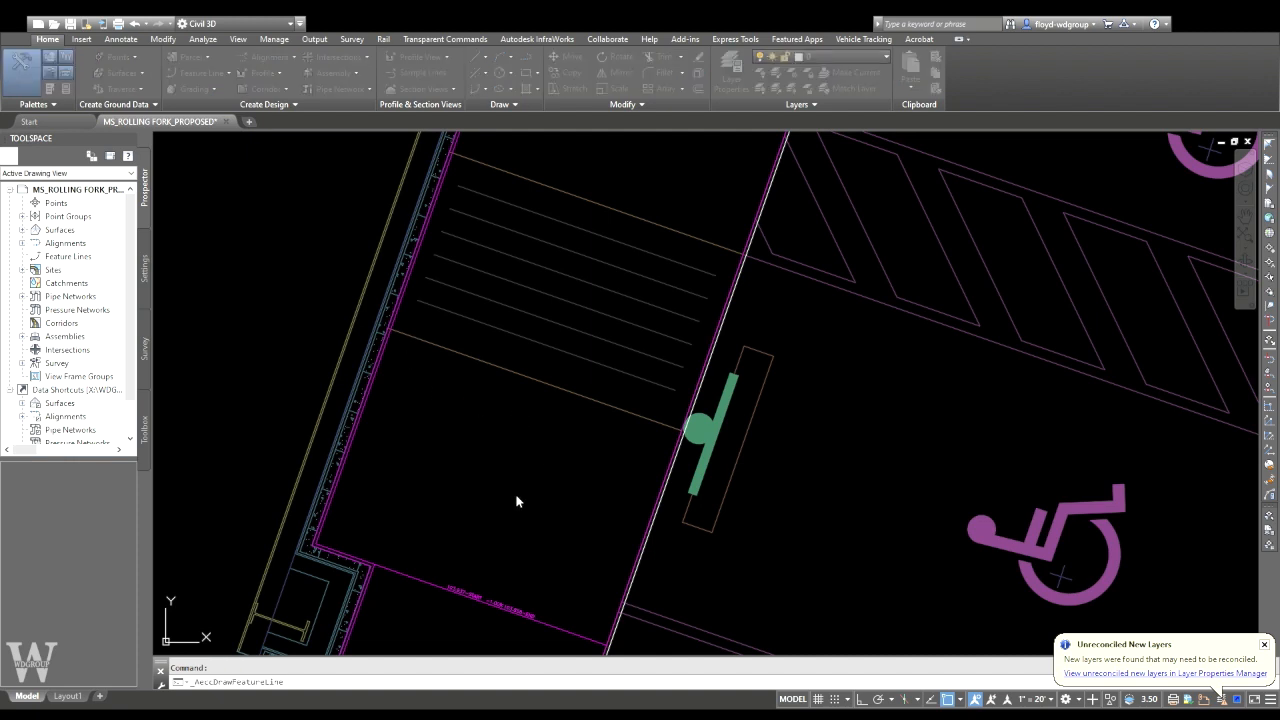
pyautogui.click(391, 332)
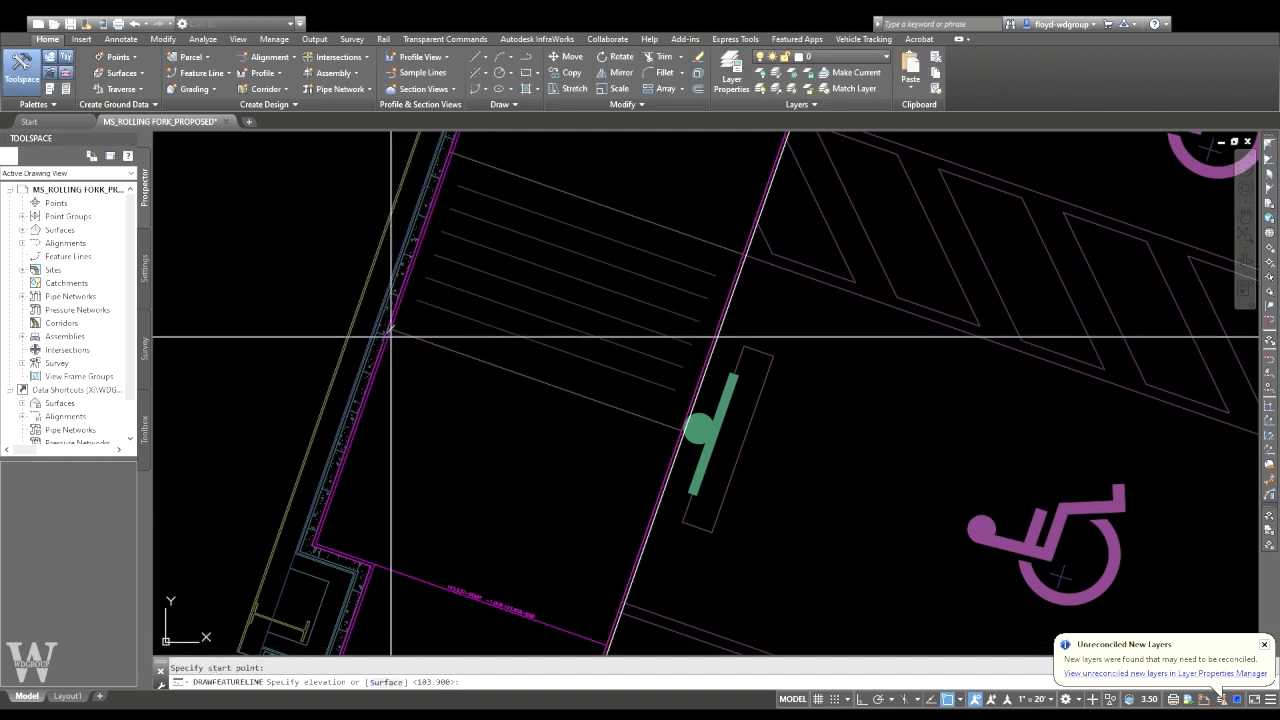
pyautogui.press('Return')
pyautogui.scroll(4, 657, 429)
pyautogui.click(704, 436)
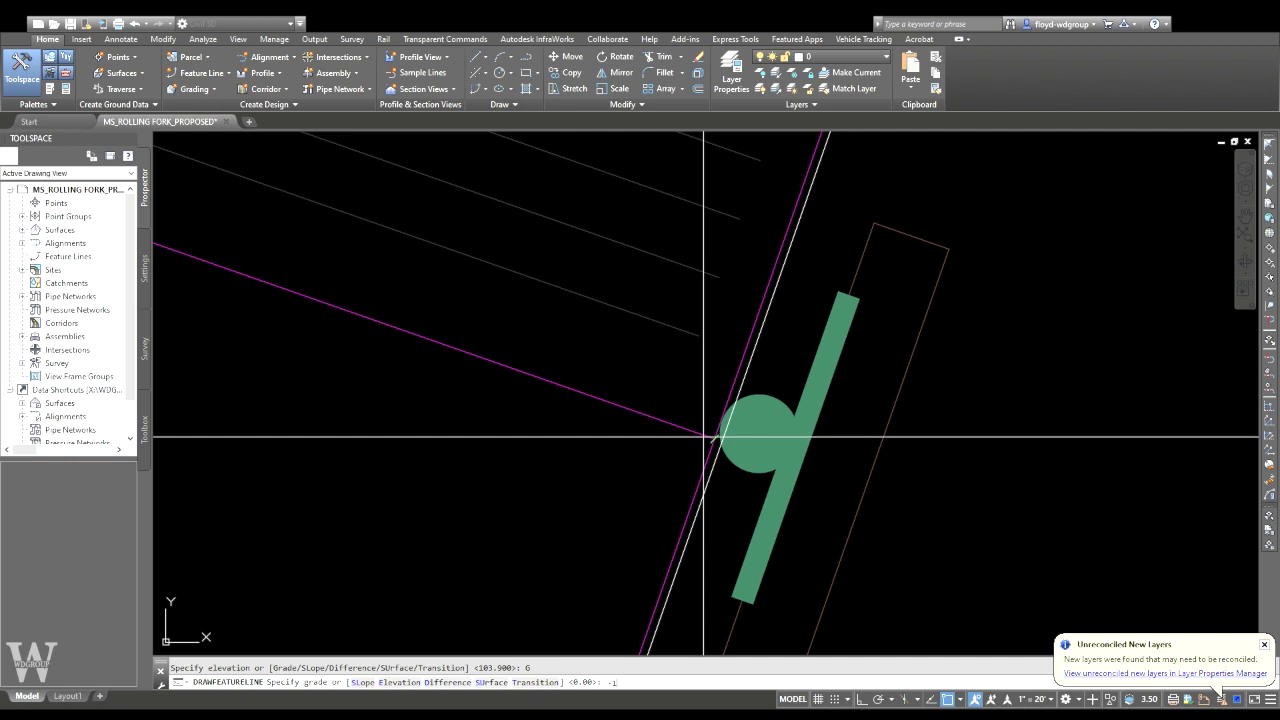
pyautogui.press('Return')
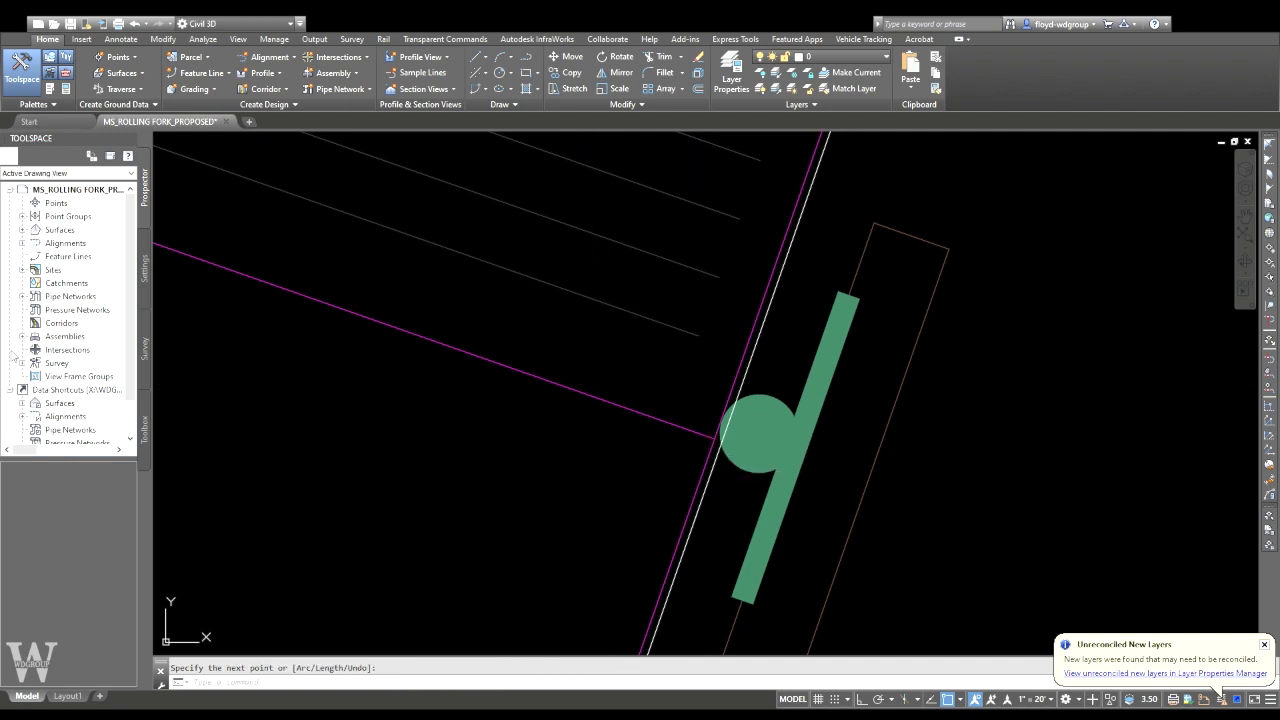
# - Add a segment label to the feature line along the lower ramp's lower edge
pyautogui.click(281, 291)
pyautogui.scroll(-3, 326, 340)
pyautogui.scroll(3, 470, 320)
pyautogui.moveTo(476, 318); pyautogui.dragTo(435, 496, button='middle')
pyautogui.press('Escape')
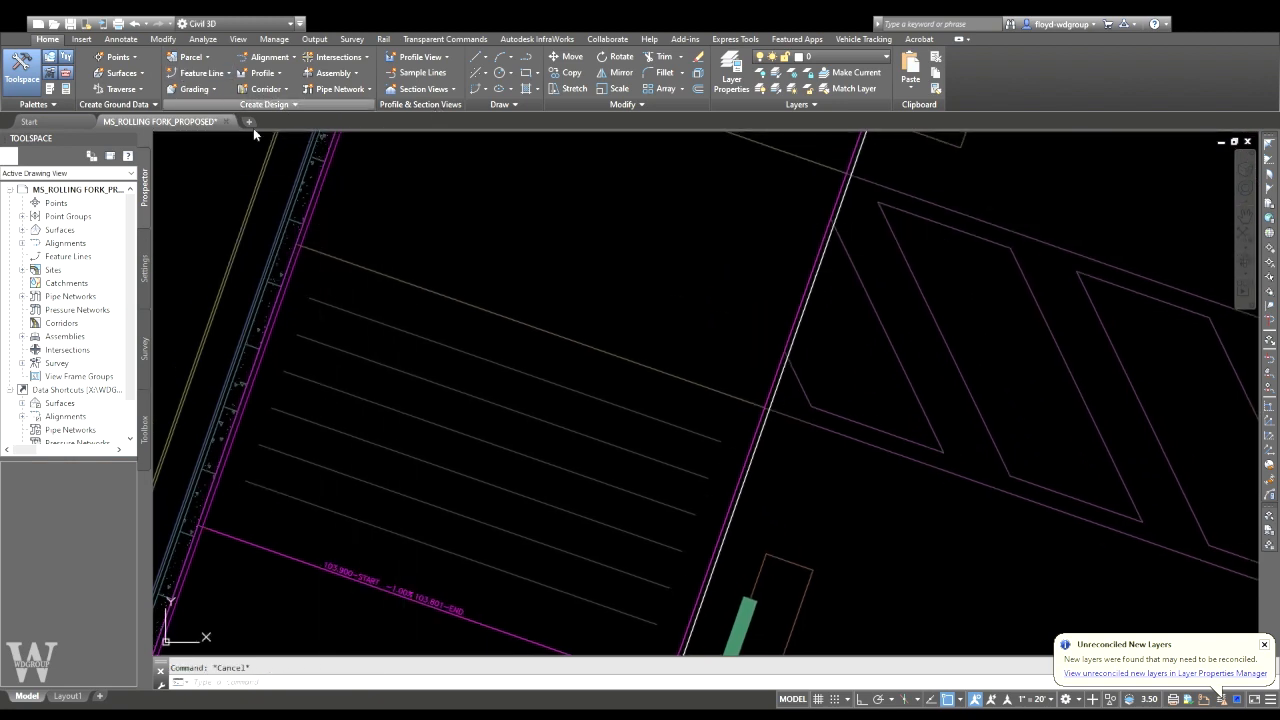
# - Draw a feature line along the lower ramp's upper edge from elevation 103.400 at -1.00% grade to the sidewalk's outer edge
pyautogui.press('Return')
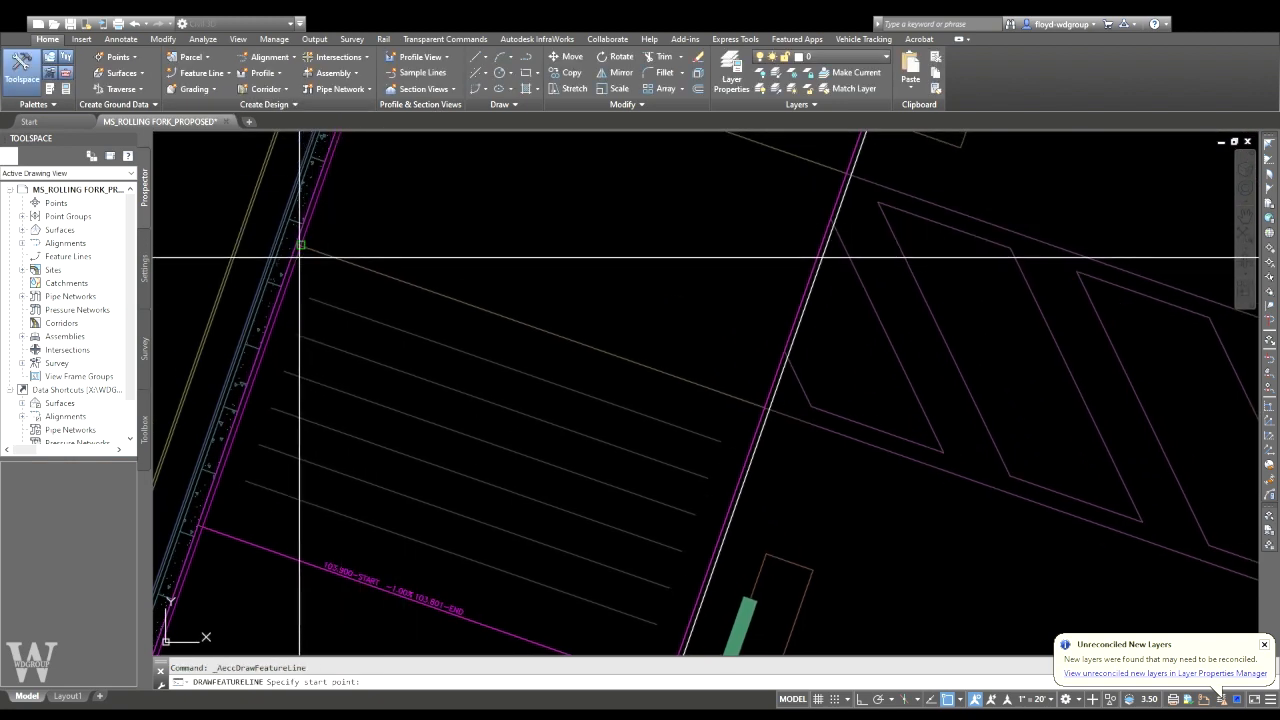
pyautogui.click(300, 255)
pyautogui.press('Return')
pyautogui.click(765, 408)
pyautogui.write('-1.00')
pyautogui.press('Return')
pyautogui.press('Return')
# - Draw a feature line along the upper ramp's lower edge from elevation 103.400 at -1% grade to the sidewalk's outer edge
pyautogui.moveTo(609, 287); pyautogui.dragTo(533, 533, button='middle')
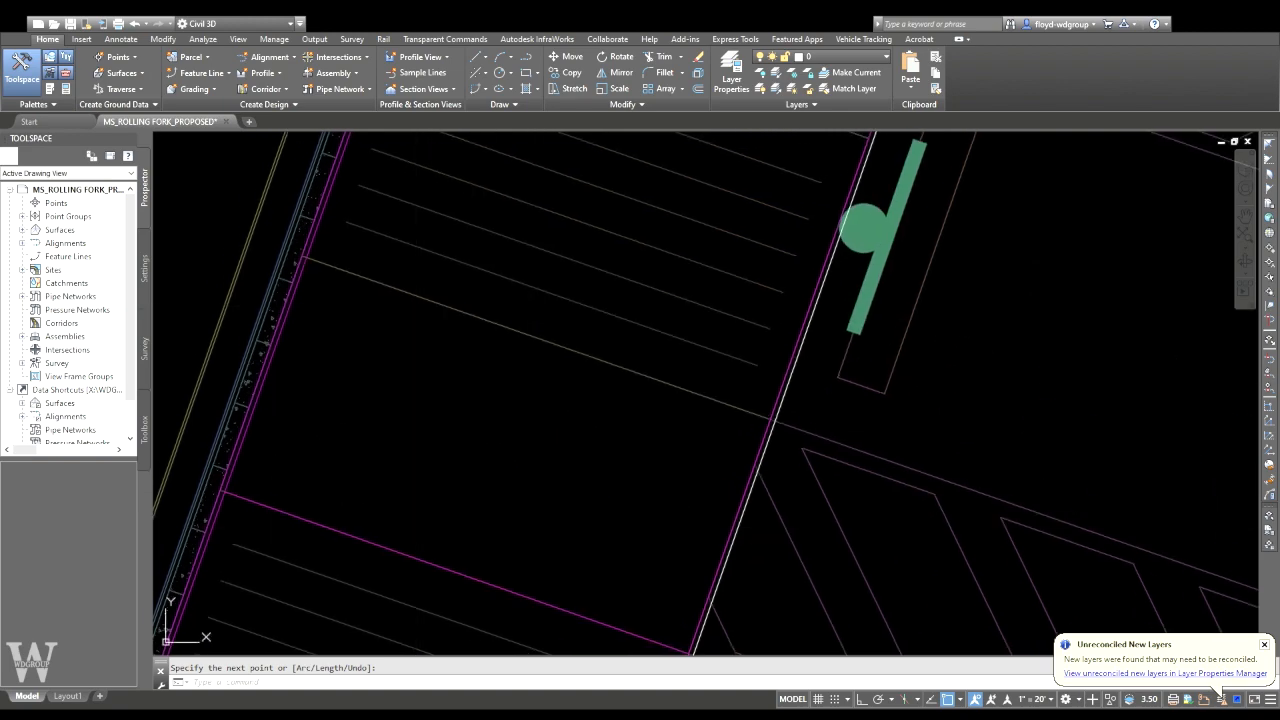
pyautogui.press('Return')
pyautogui.click(306, 258)
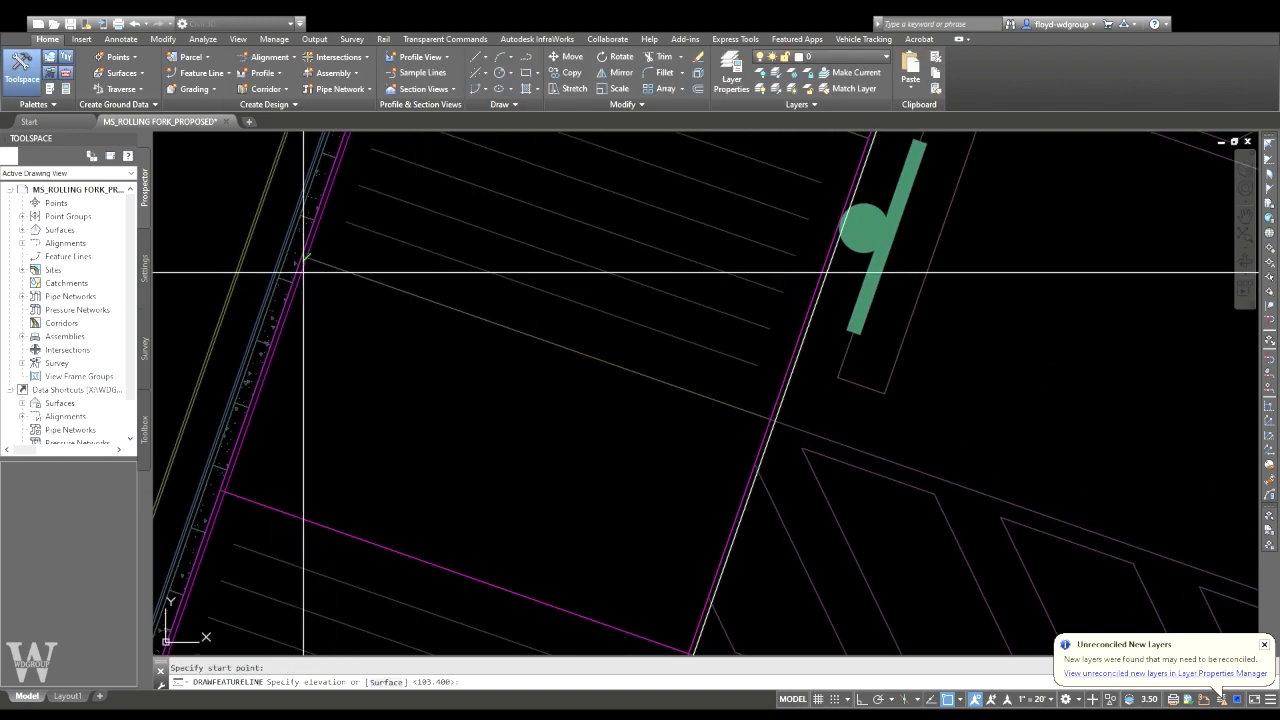
pyautogui.press('Return')
pyautogui.click(767, 413)
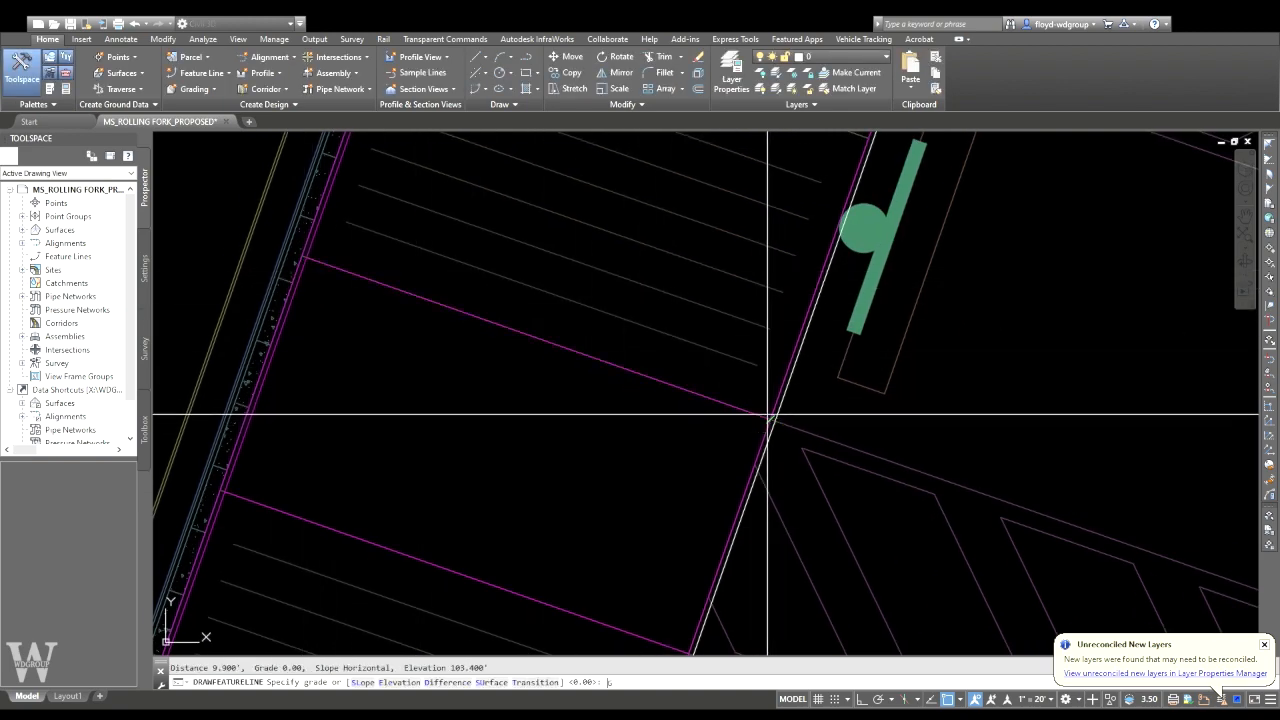
pyautogui.press('Return')
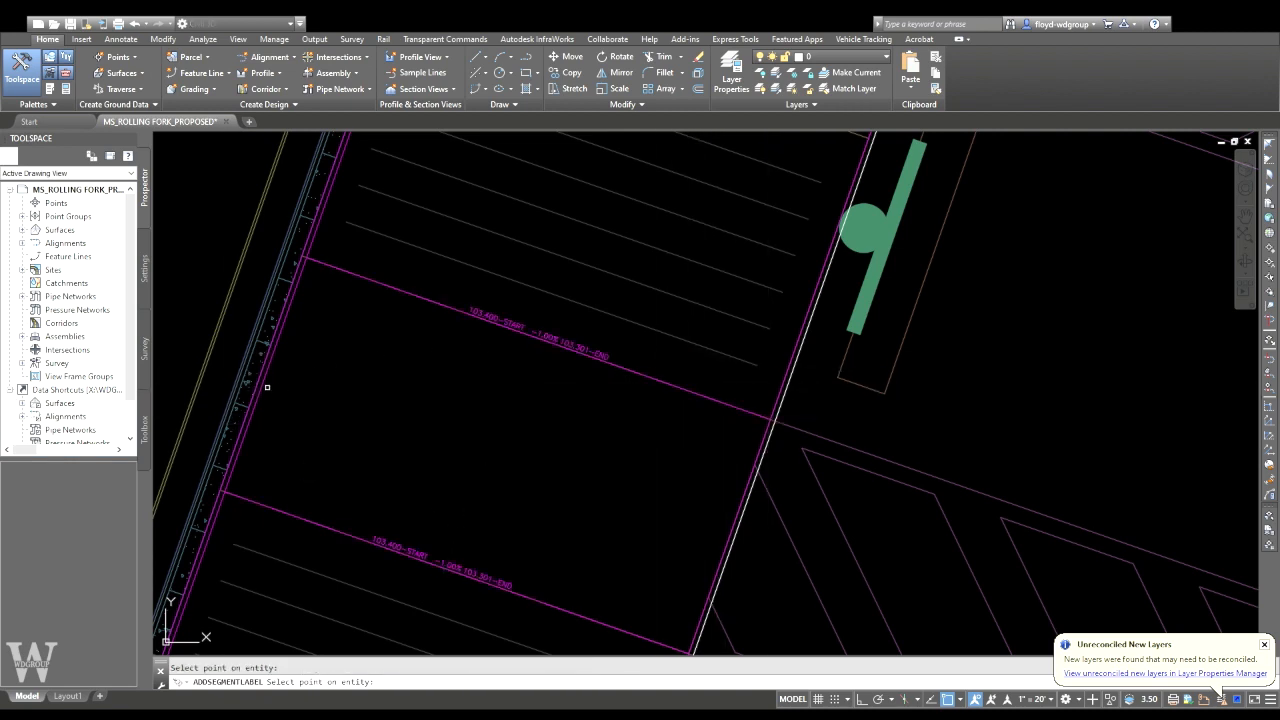
# - Finish labelling the landing between the ramps and flip the building-side segment label onto the sidewalk side
pyautogui.press('Escape')
pyautogui.click(272, 330)
pyautogui.press('Escape')
pyautogui.click(278, 323)
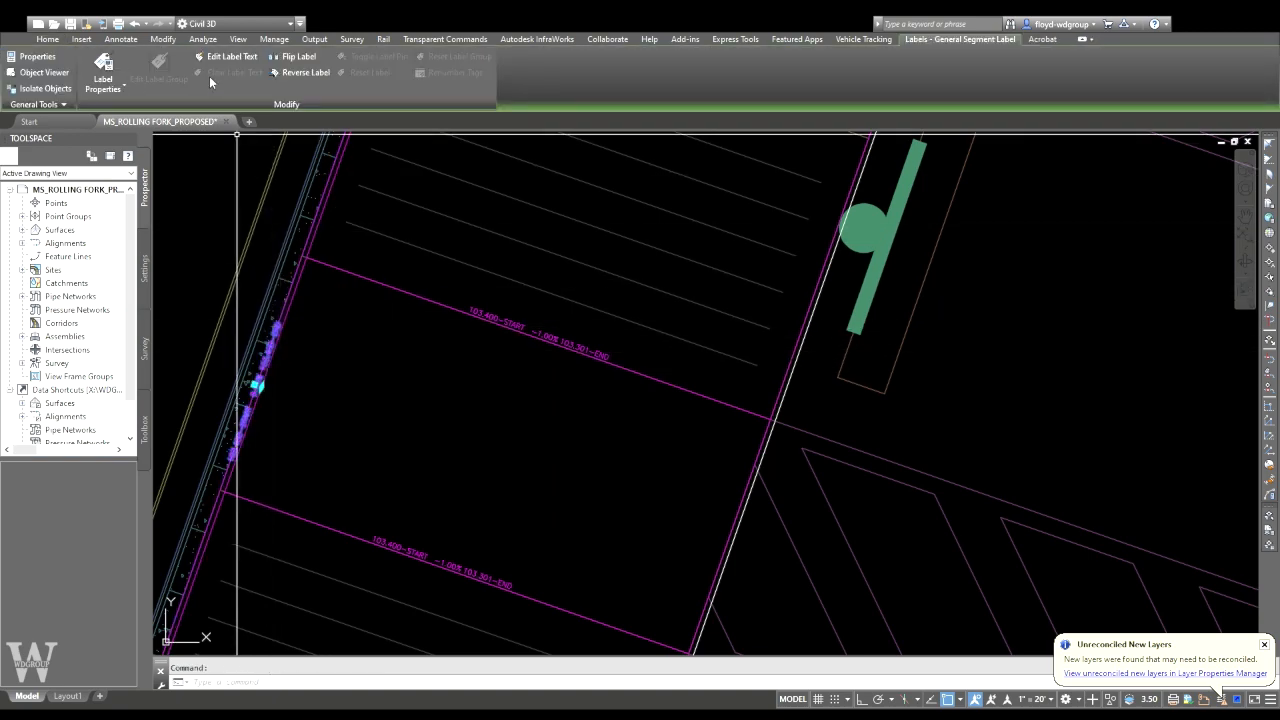
pyautogui.press('Escape')
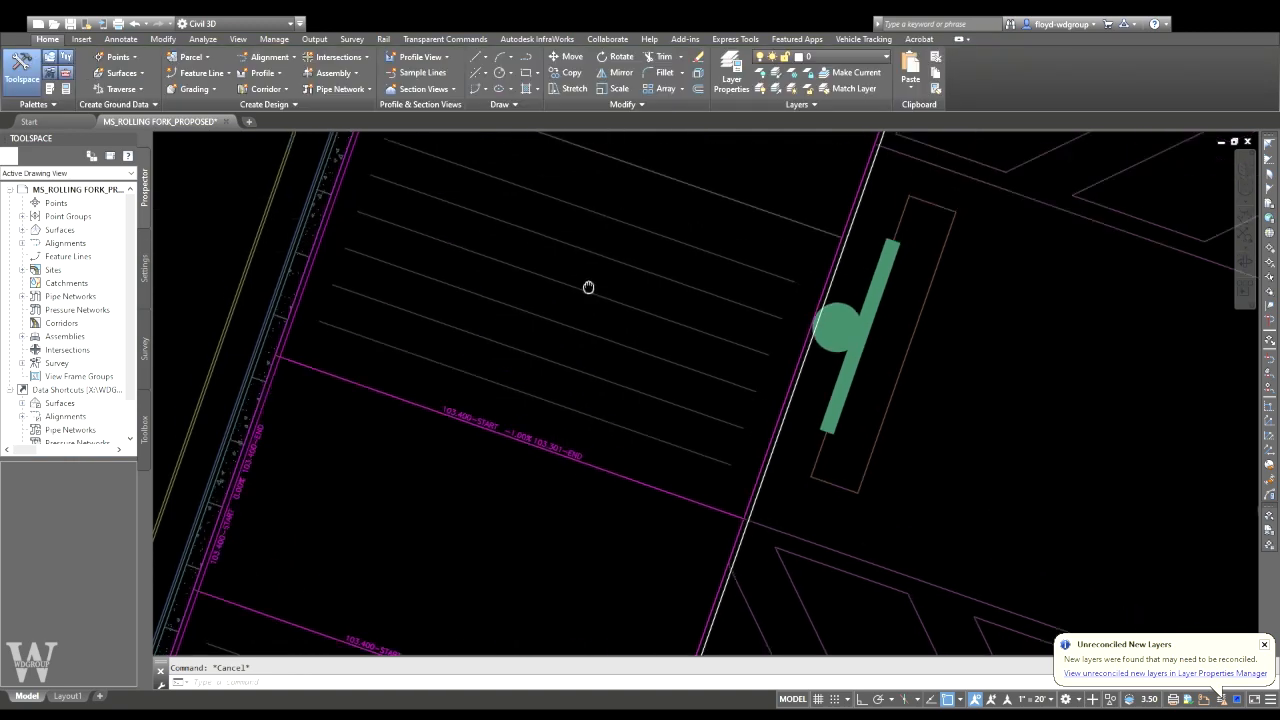
# - Draw a feature line along the upper ramp's upper edge from elevation 103.900 at -1% grade, and label the outer edge segment up to the corner
pyautogui.moveTo(606, 237); pyautogui.dragTo(608, 383, button='middle')
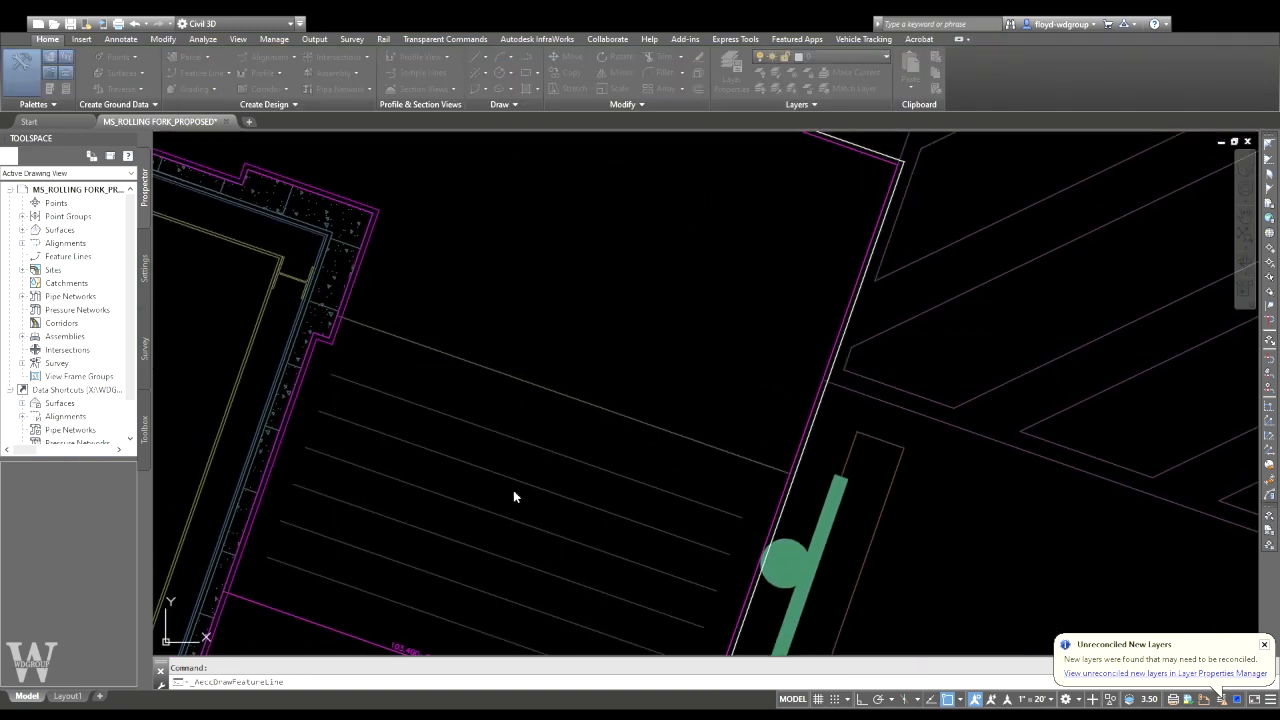
pyautogui.click(340, 319)
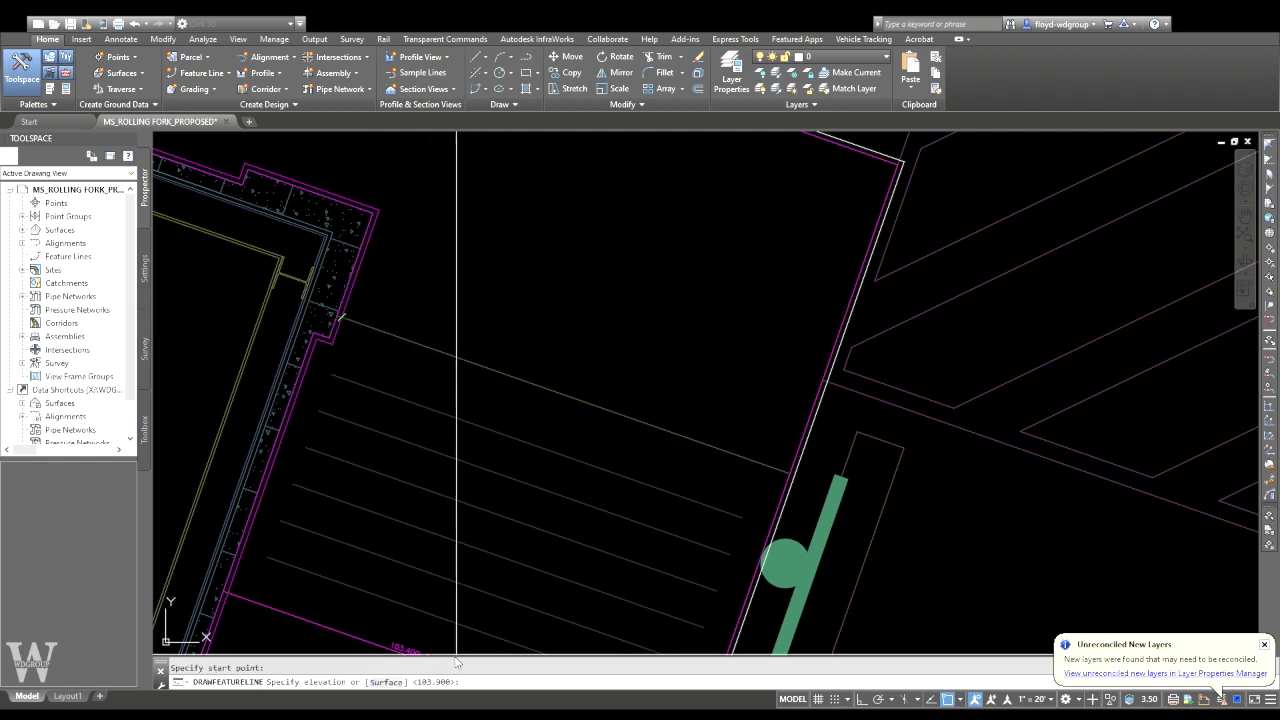
pyautogui.press('Return')
pyautogui.click(788, 467)
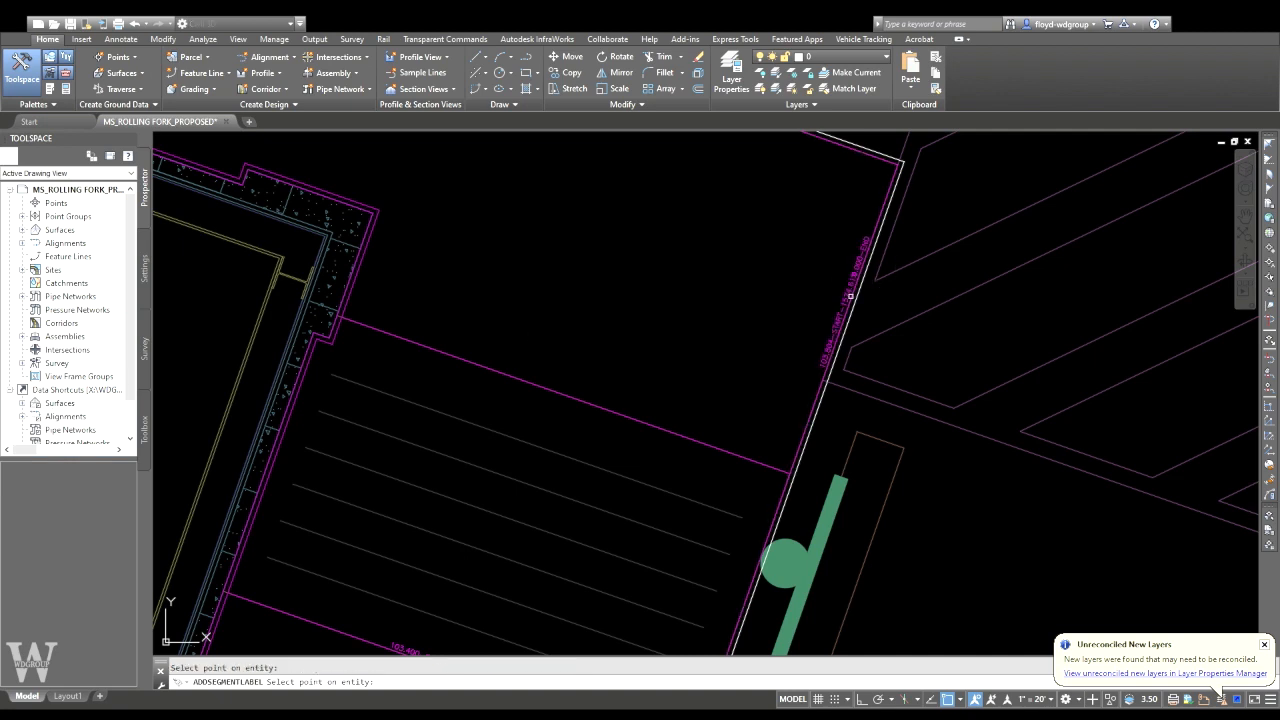
pyautogui.moveTo(846, 326); pyautogui.dragTo(828, 384, button='middle')
pyautogui.press('Escape')
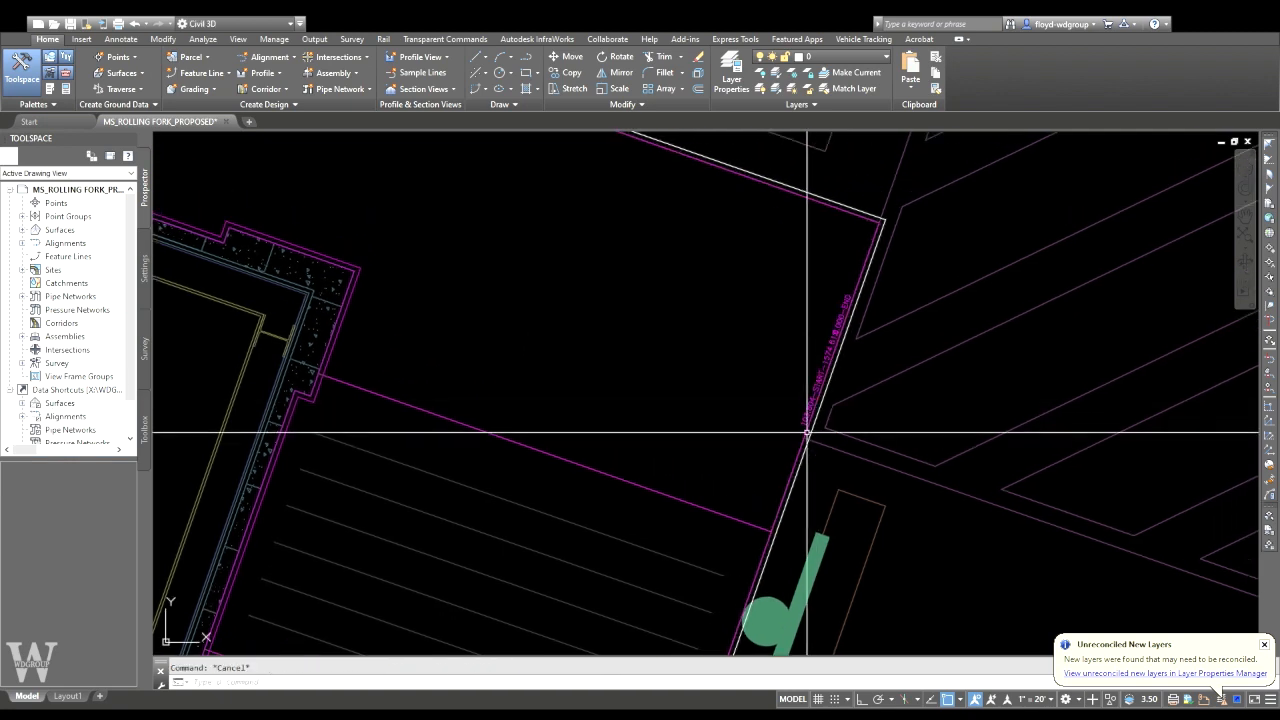
pyautogui.click(807, 432)
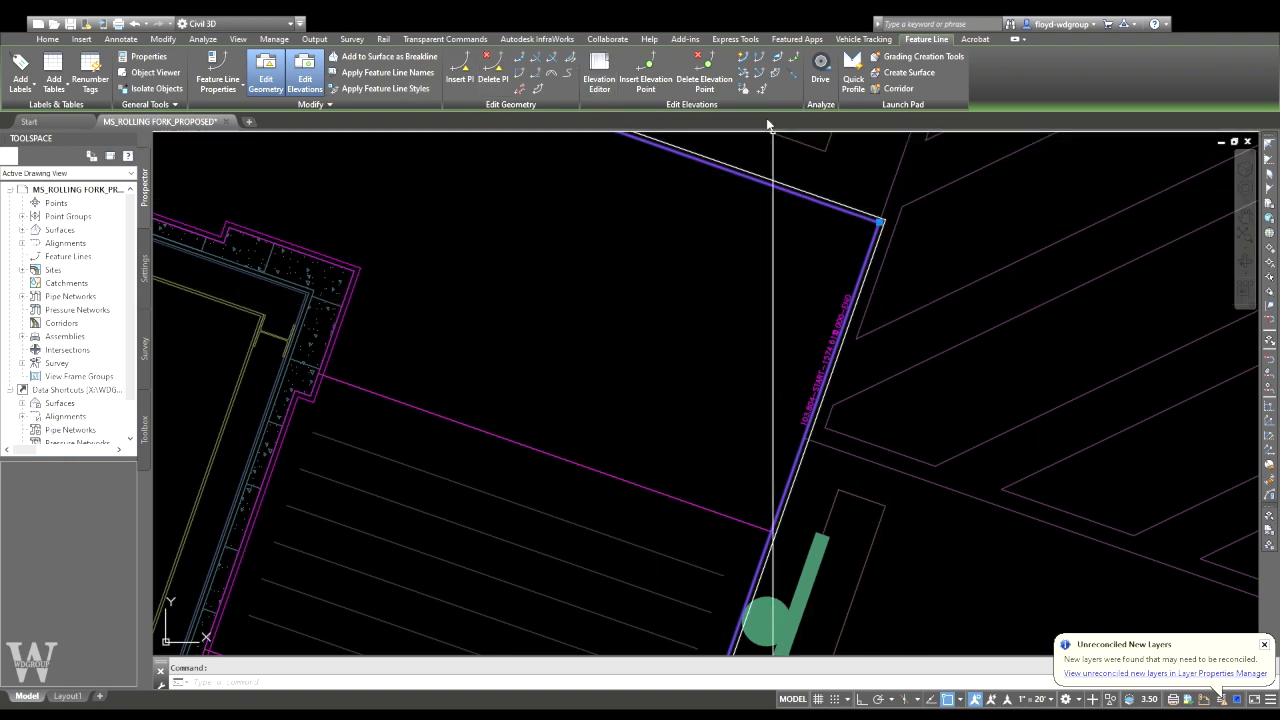
pyautogui.scroll(5, 757, 400)
pyautogui.scroll(-6, 766, 343)
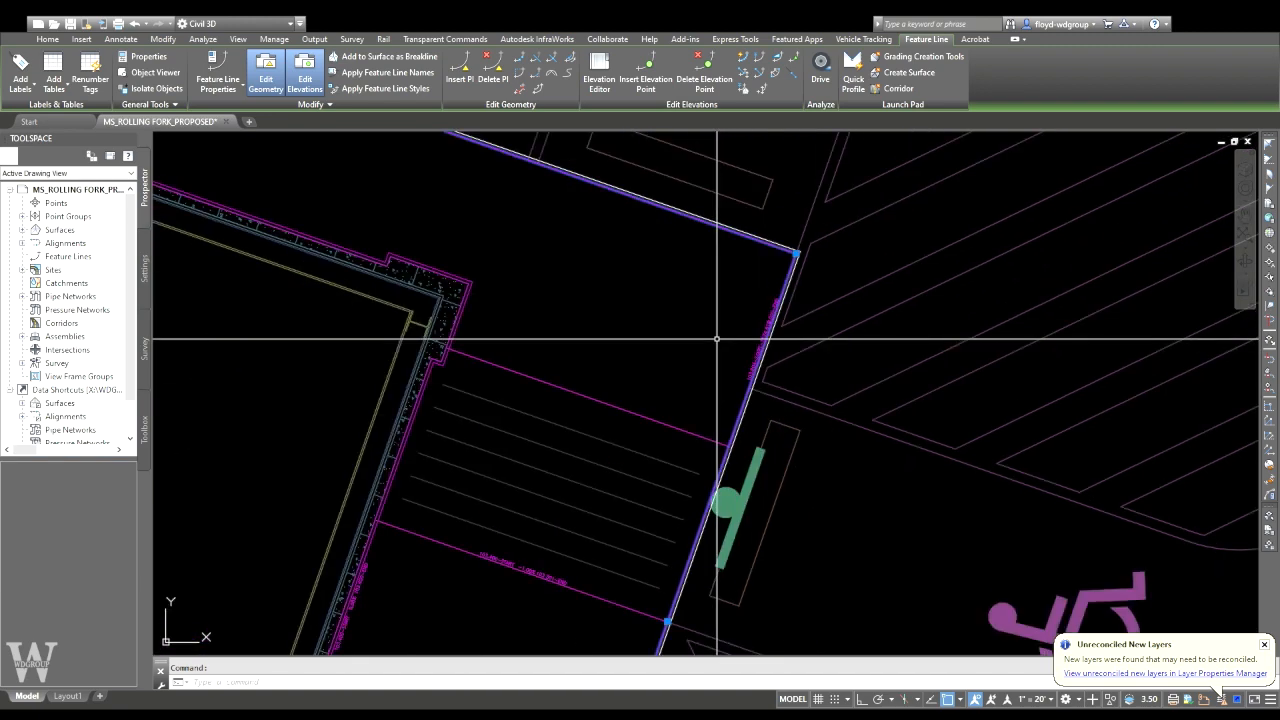
pyautogui.click(778, 58)
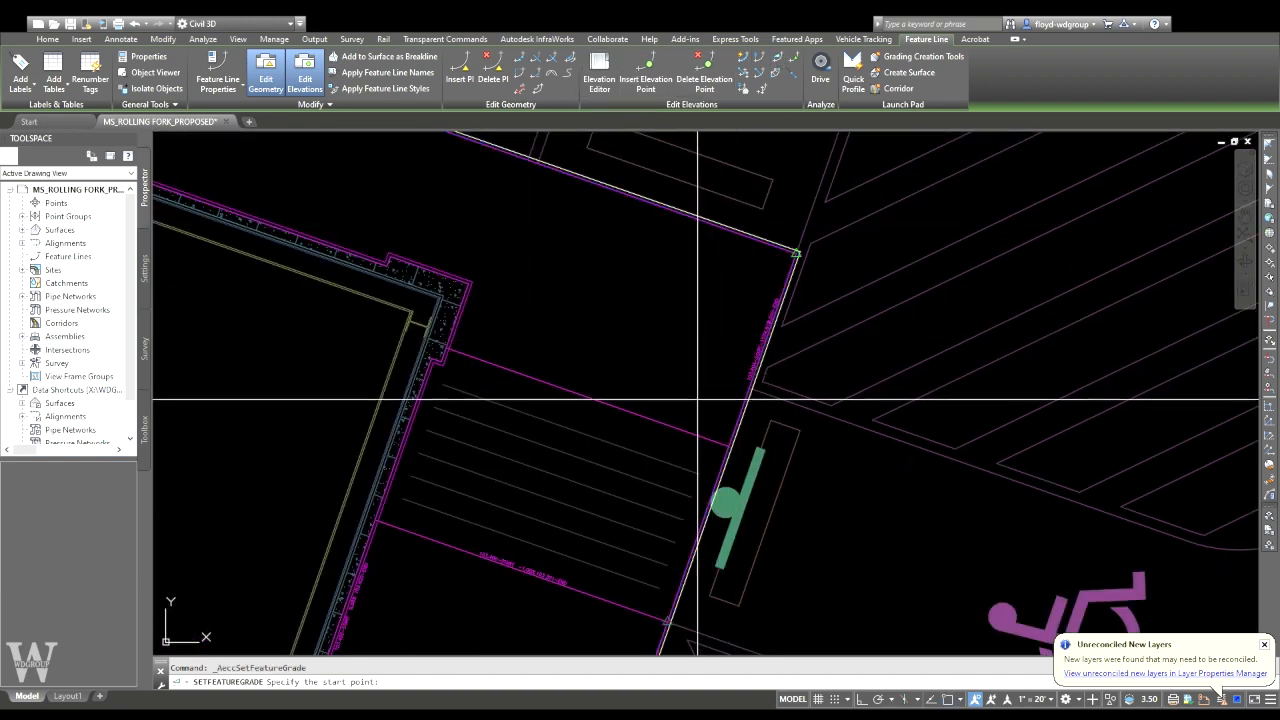
pyautogui.press('Escape')
pyautogui.click(736, 455)
pyautogui.moveTo(738, 459); pyautogui.dragTo(728, 327, button='middle')
pyautogui.scroll(-2, 714, 394)
pyautogui.moveTo(727, 400)
pyautogui.mouseDown(button='middle')
pyautogui.moveTo(747, 241)
pyautogui.moveTo(729, 402)
pyautogui.mouseUp(button='middle')
pyautogui.scroll(4, 709, 331)
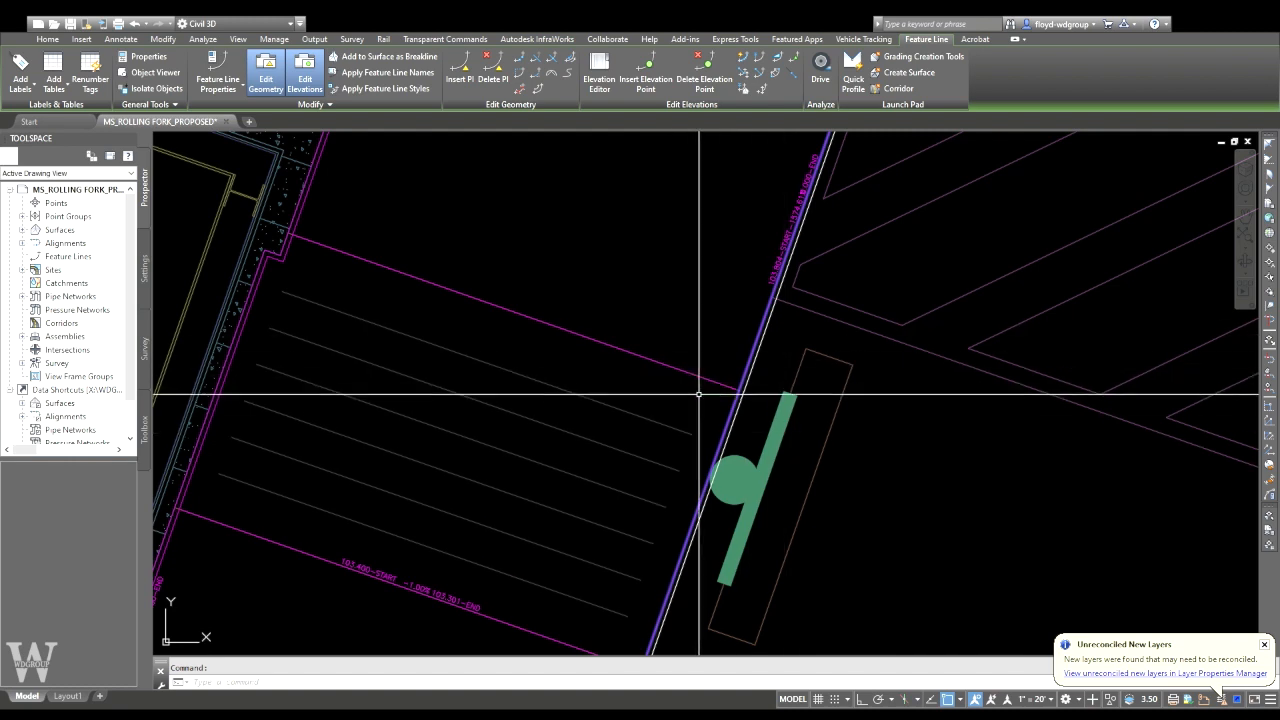
pyautogui.press('Escape')
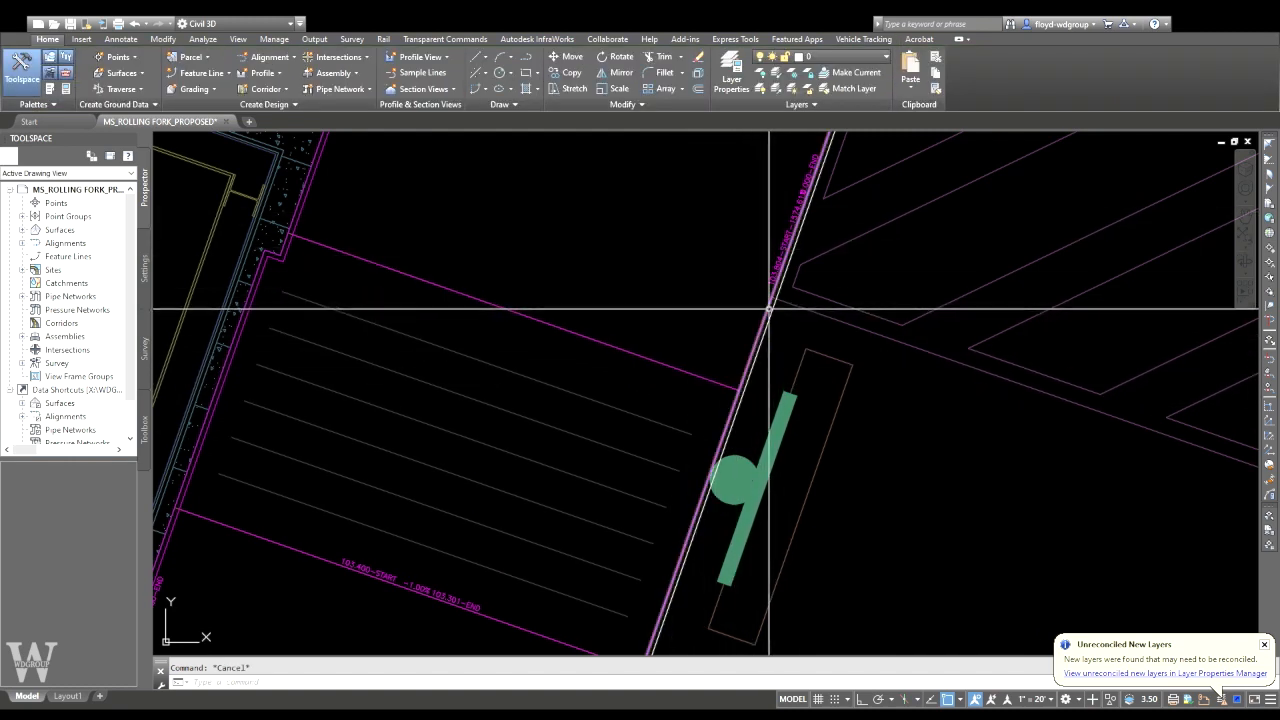
# - Check the points of the sidewalk's outer edge feature line in the Elevation Editor
pyautogui.click(769, 309)
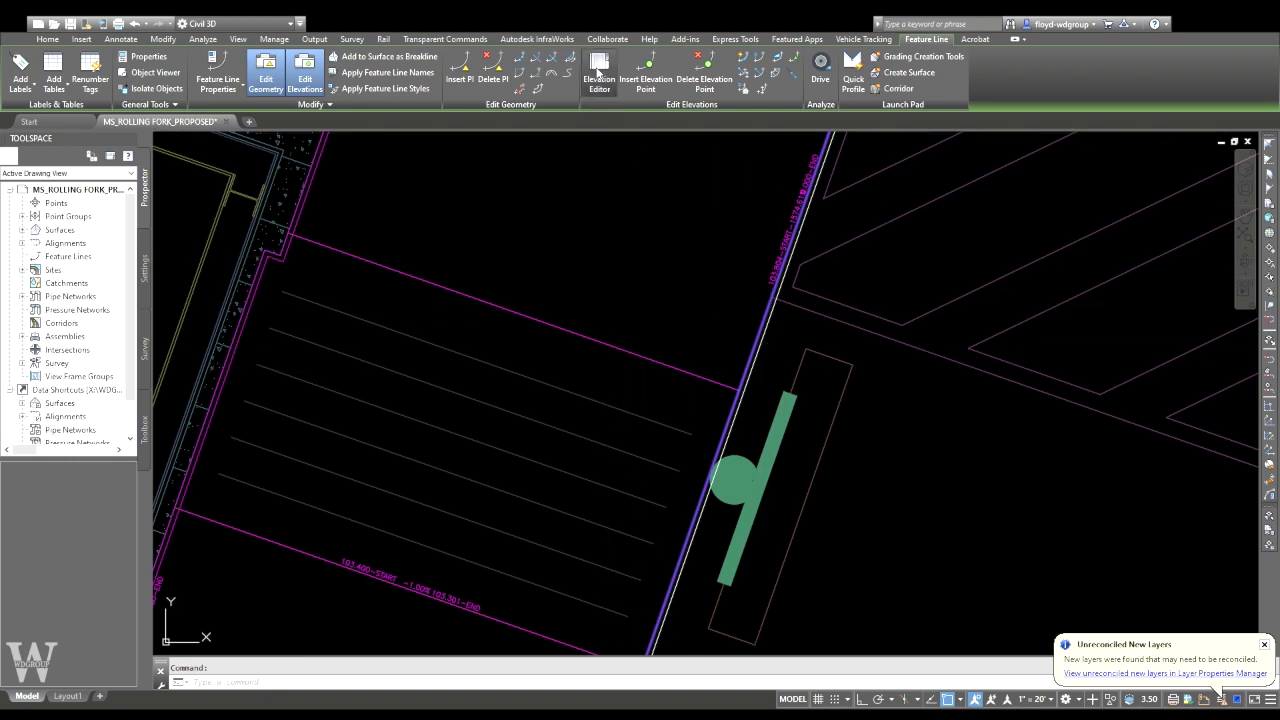
pyautogui.doubleClick(768, 270)
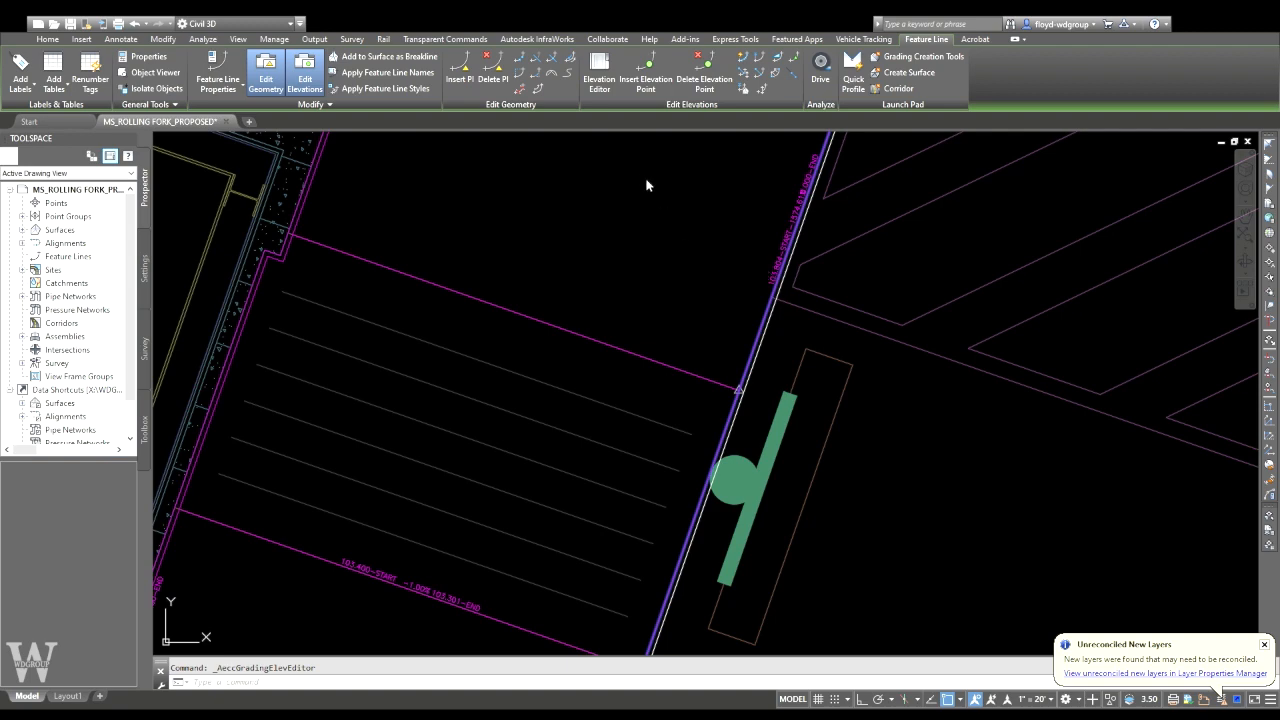
pyautogui.press('Escape')
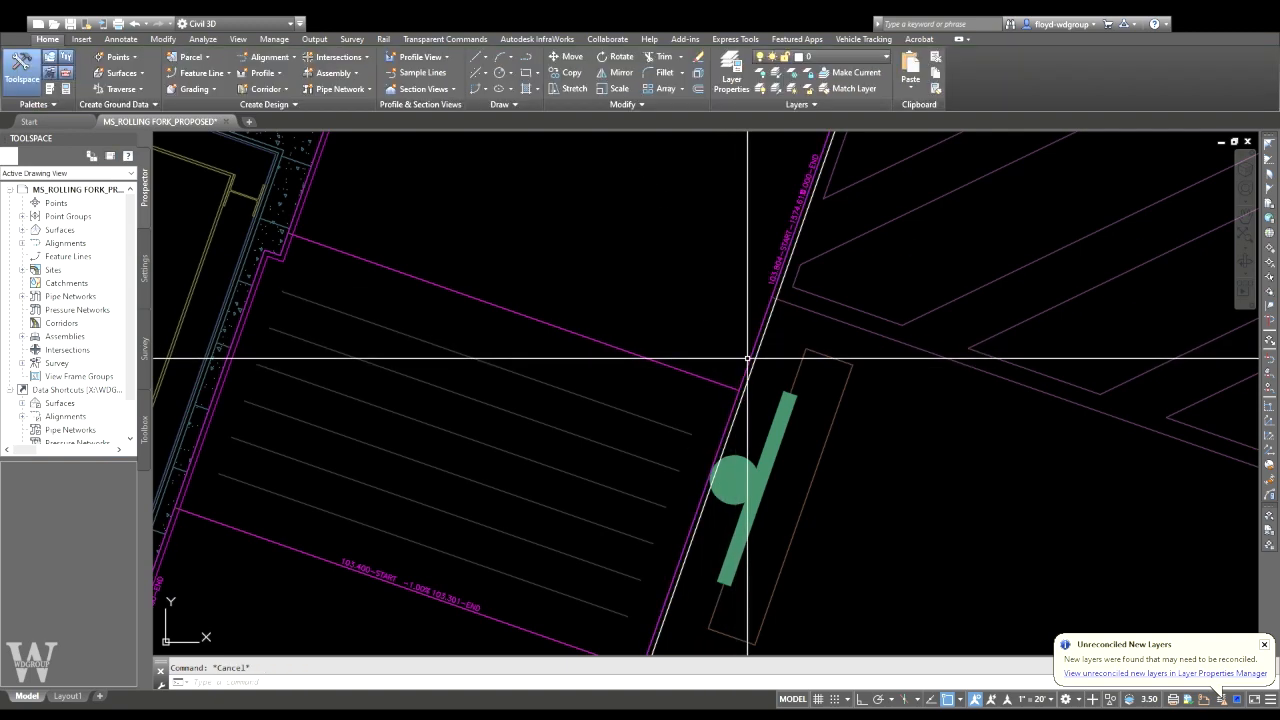
# - Insert a PI at elevation 103.804 where the outer edge meets the upper ramp's upper cross line, and label that cross line
pyautogui.click(746, 349)
pyautogui.click(459, 70)
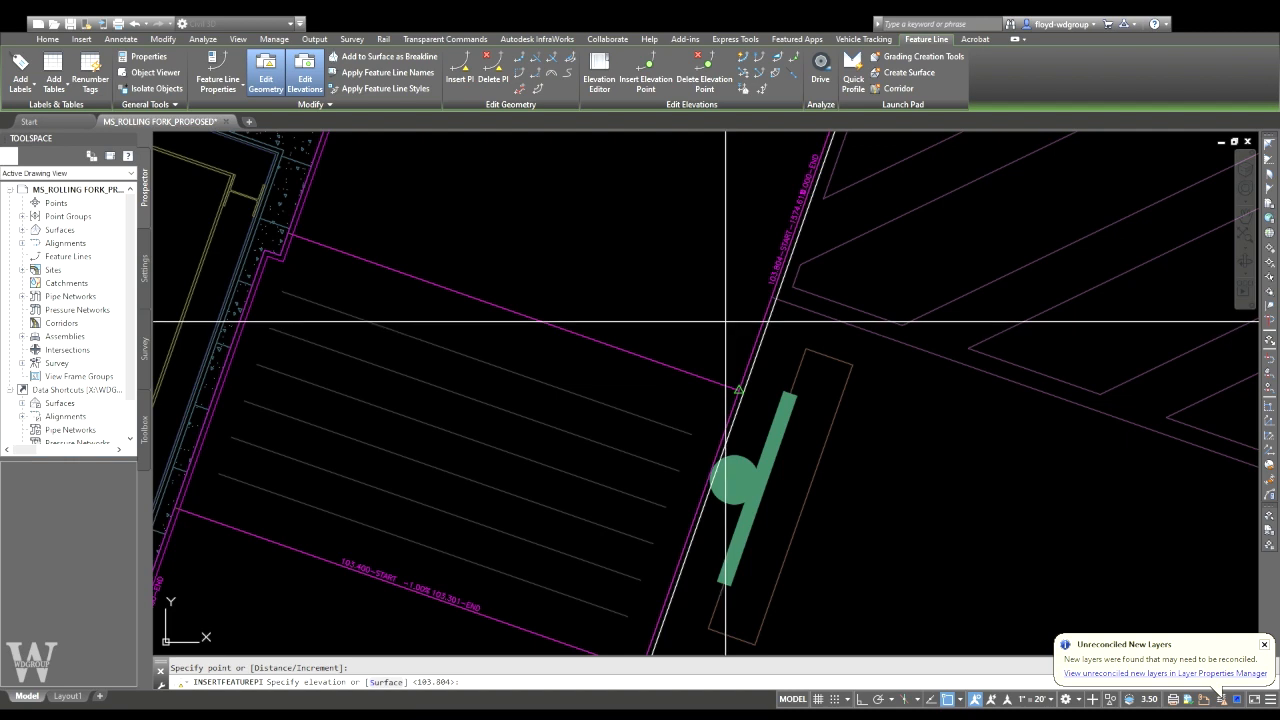
pyautogui.press('Escape')
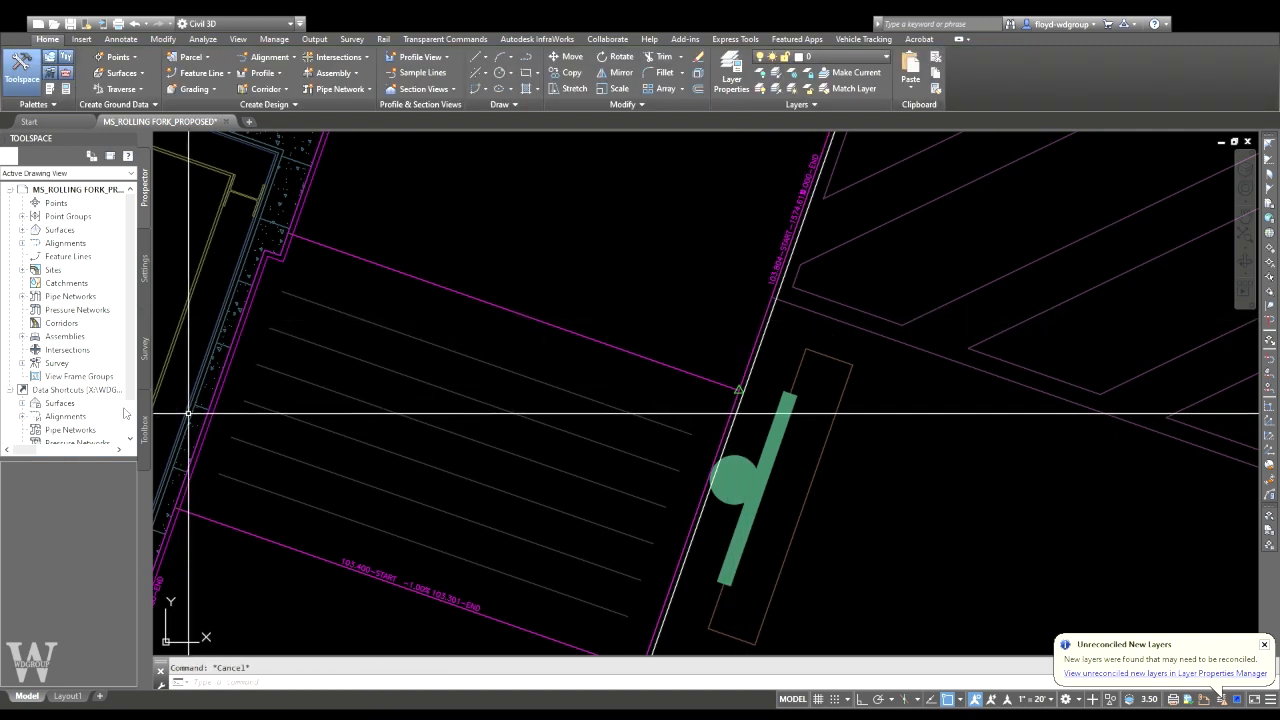
pyautogui.press('Escape')
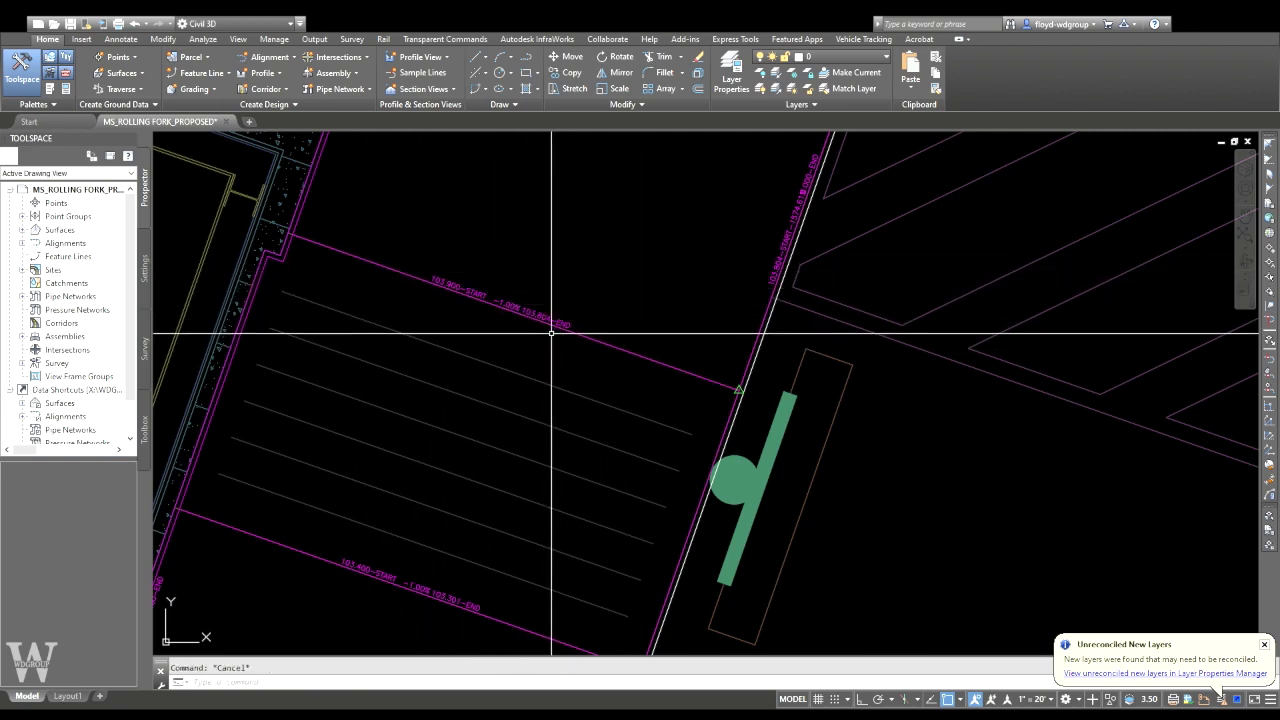
# - Set the outer edge feature line's elevation at the sidewalk's upper corner to 103.80, working from the PI at the upper cross line
pyautogui.scroll(2, 538, 321)
pyautogui.scroll(-2, 625, 345)
pyautogui.moveTo(680, 343)
pyautogui.mouseDown(button='middle')
pyautogui.moveTo(678, 369)
pyautogui.moveTo(587, 371)
pyautogui.mouseUp(button='middle')
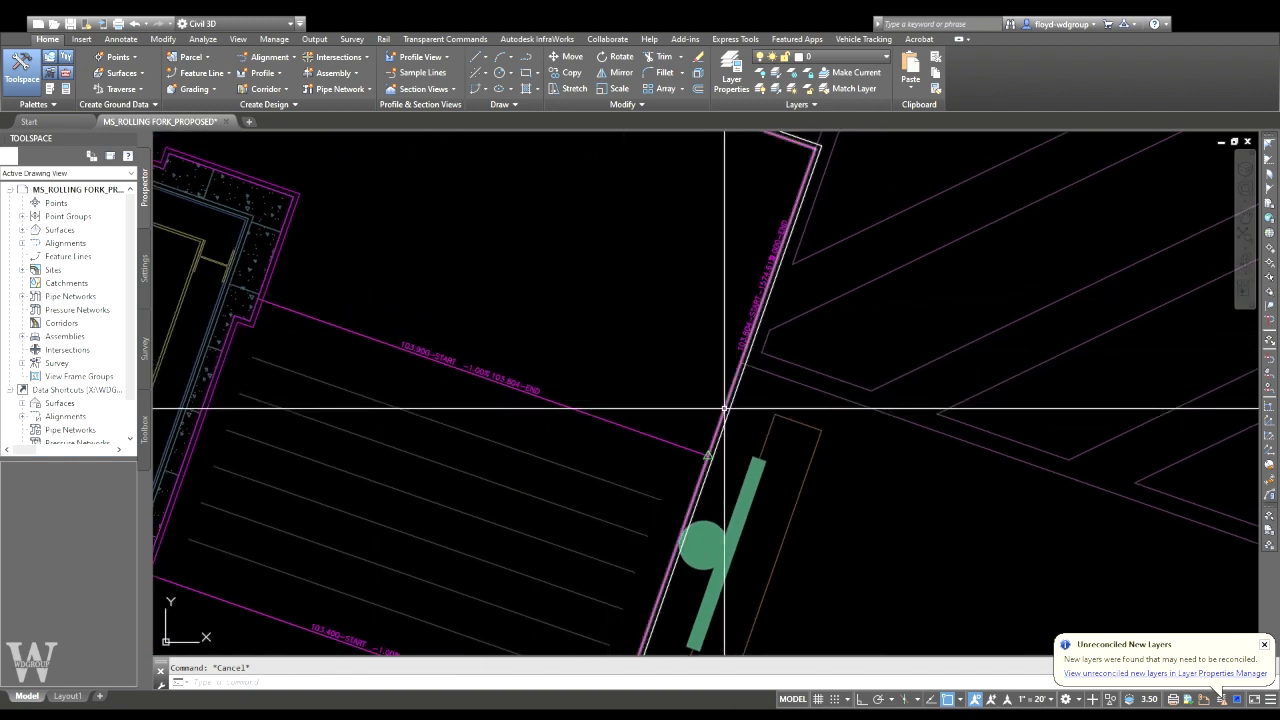
pyautogui.moveTo(737, 365); pyautogui.dragTo(690, 442, button='middle')
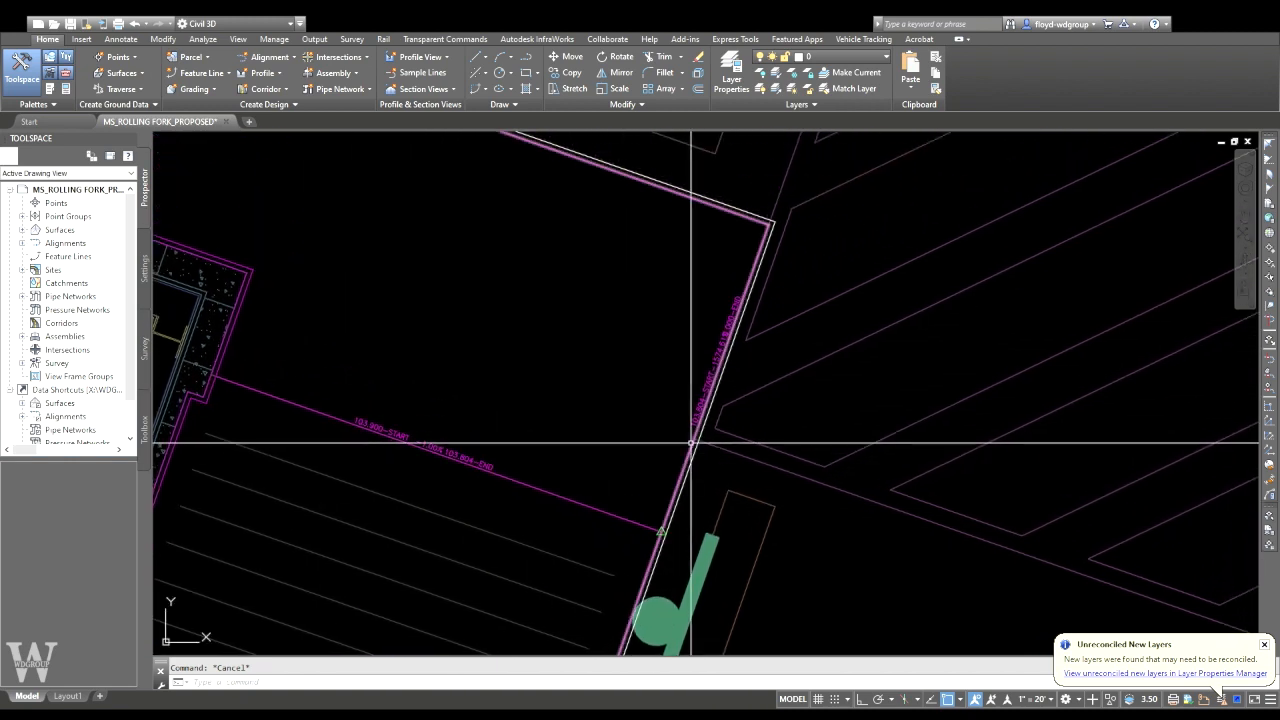
pyautogui.click(693, 438)
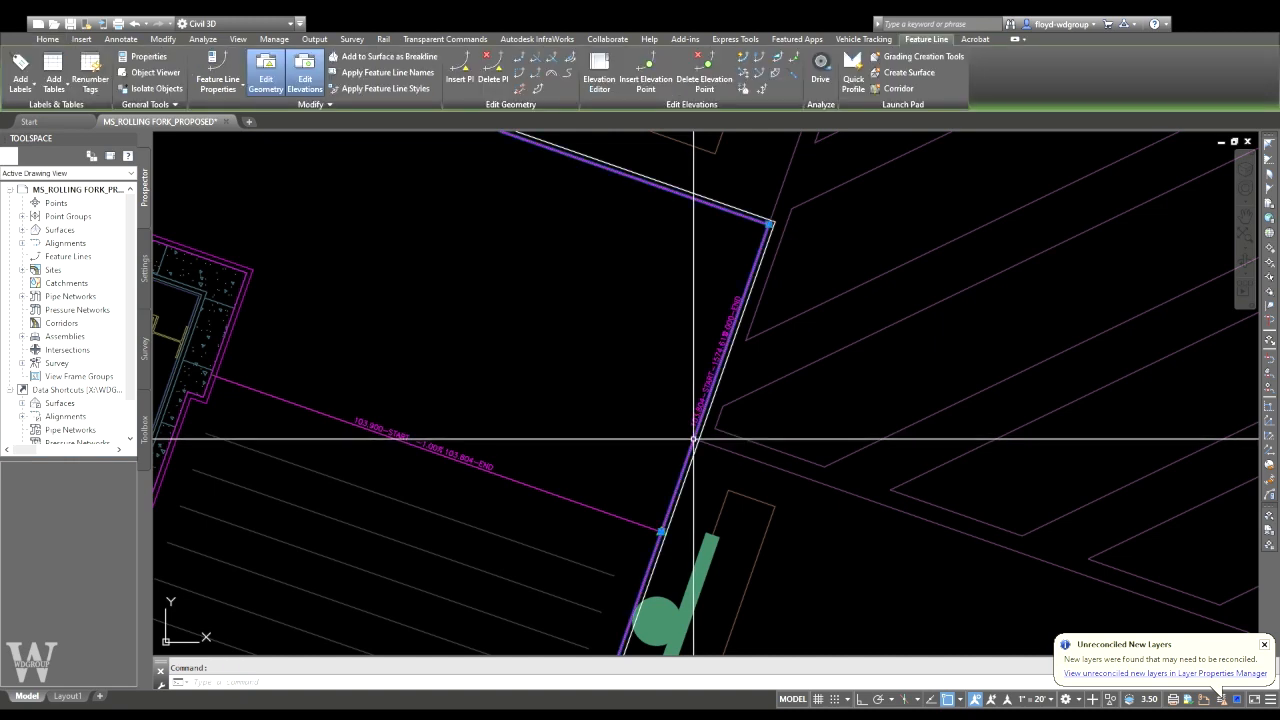
pyautogui.click(781, 72)
pyautogui.click(661, 531)
pyautogui.press('Return')
pyautogui.press('Return')
pyautogui.write('103.80')
pyautogui.press('Return')
pyautogui.press('Return')
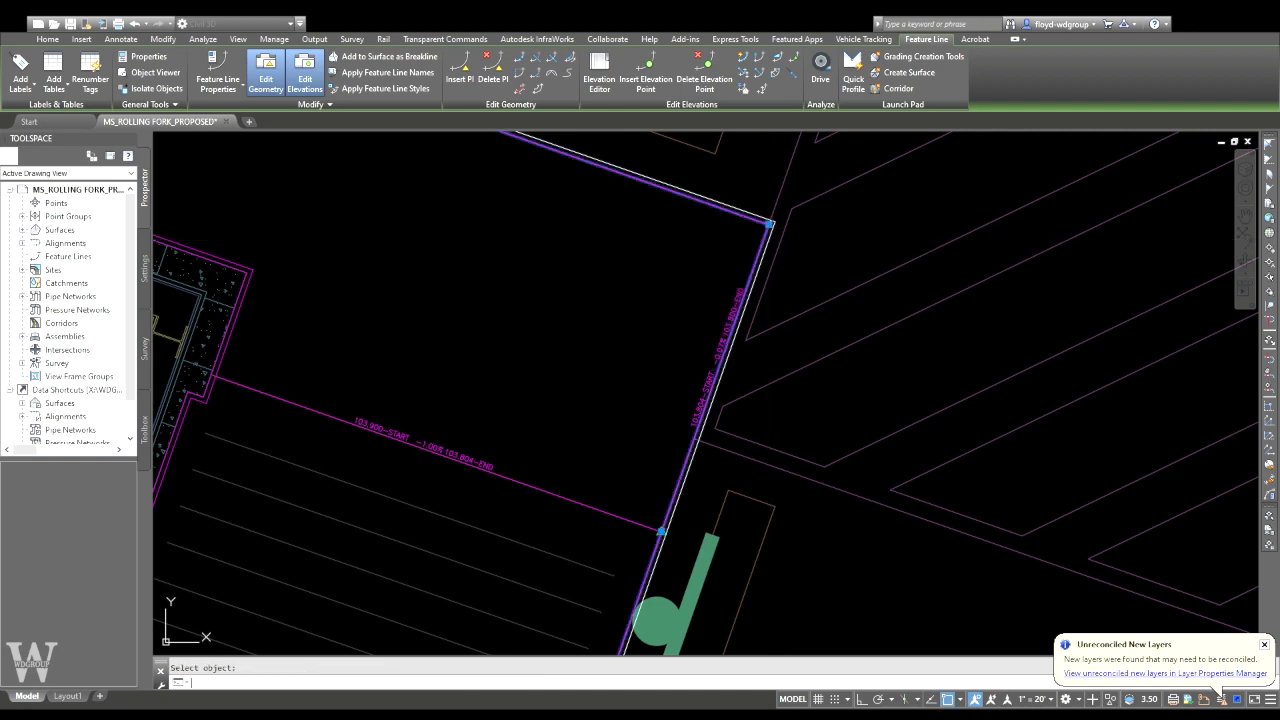
pyautogui.press('Escape')
pyautogui.scroll(-6, 765, 242)
pyautogui.moveTo(674, 249); pyautogui.dragTo(723, 309, button='middle')
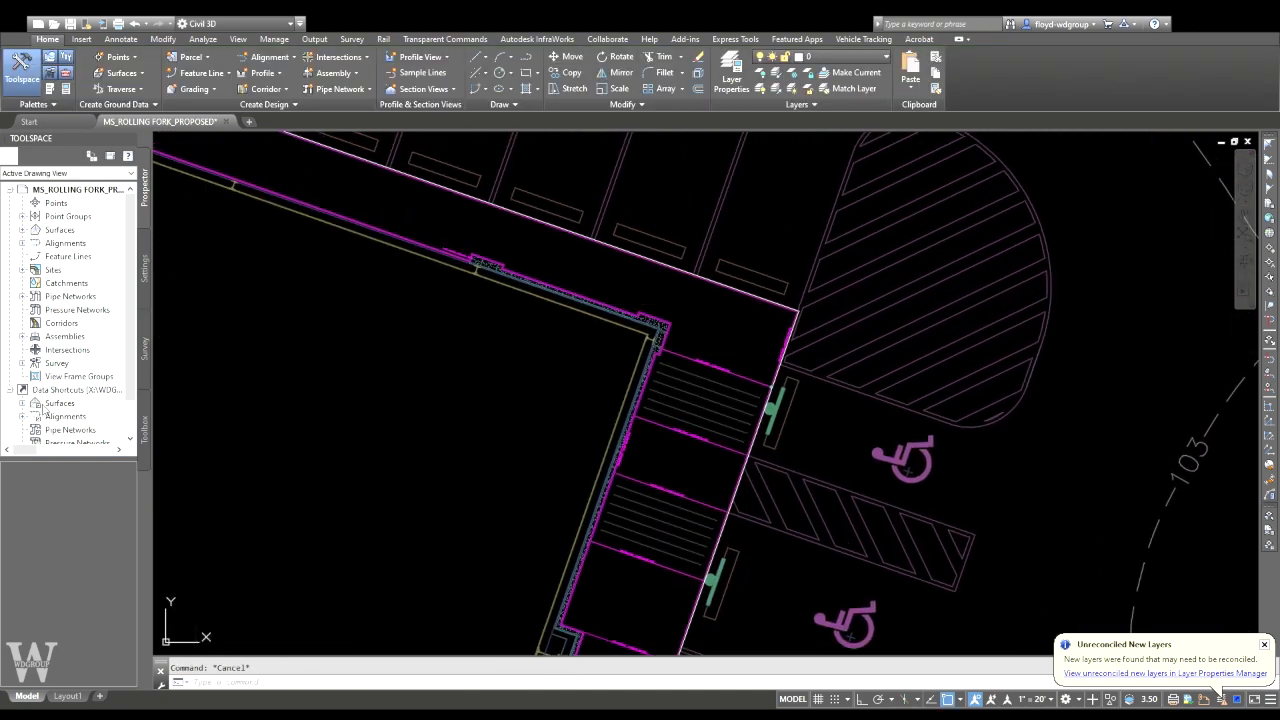
pyautogui.press('Escape')
pyautogui.scroll(-8, 701, 280)
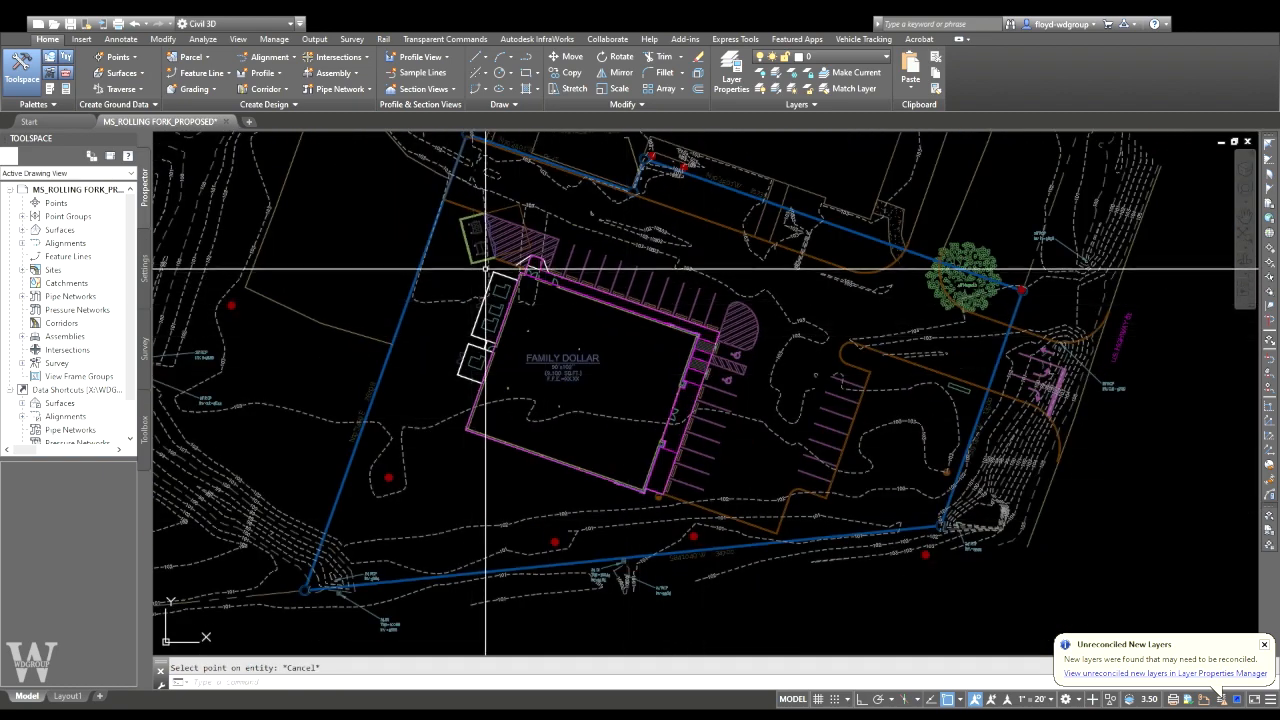
pyautogui.scroll(8, 605, 300)
pyautogui.scroll(4, 622, 407)
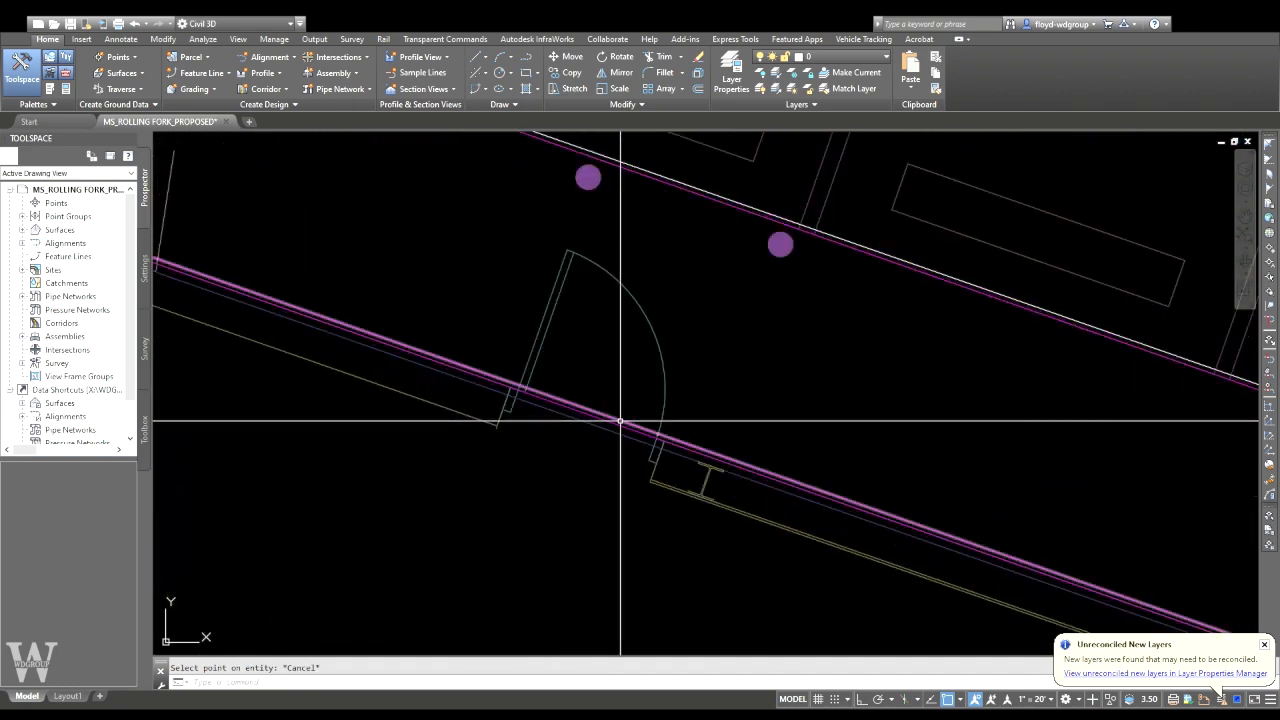
# - Label the building-side feature line's segment beyond the single door with its elevations and grade
pyautogui.click(842, 496)
pyautogui.moveTo(764, 444)
pyautogui.mouseDown(button='middle')
pyautogui.moveTo(857, 366)
pyautogui.moveTo(917, 429)
pyautogui.moveTo(613, 342)
pyautogui.mouseUp(button='middle')
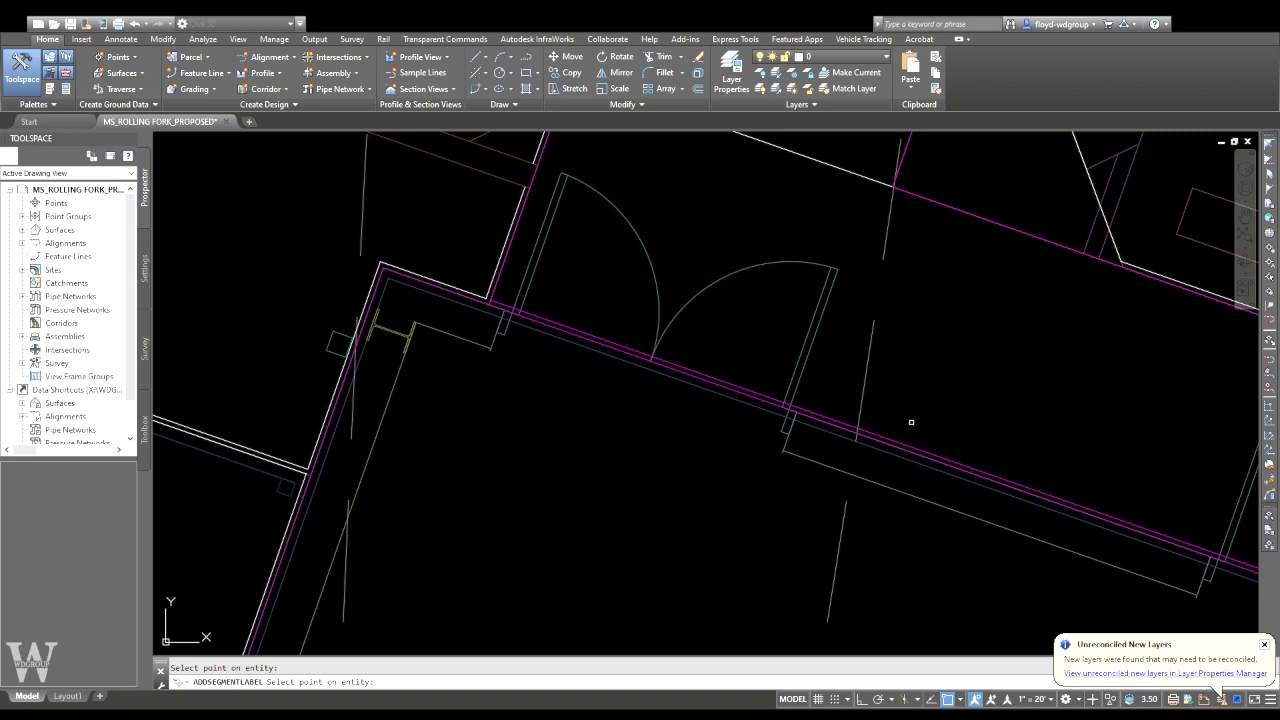
pyautogui.scroll(-2, 913, 424)
pyautogui.moveTo(940, 441); pyautogui.dragTo(791, 431, button='middle')
pyautogui.press('Escape')
# - Try to set the building-side feature line's elevation to 130.96, starting from the far jamb of the single door
pyautogui.click(791, 437)
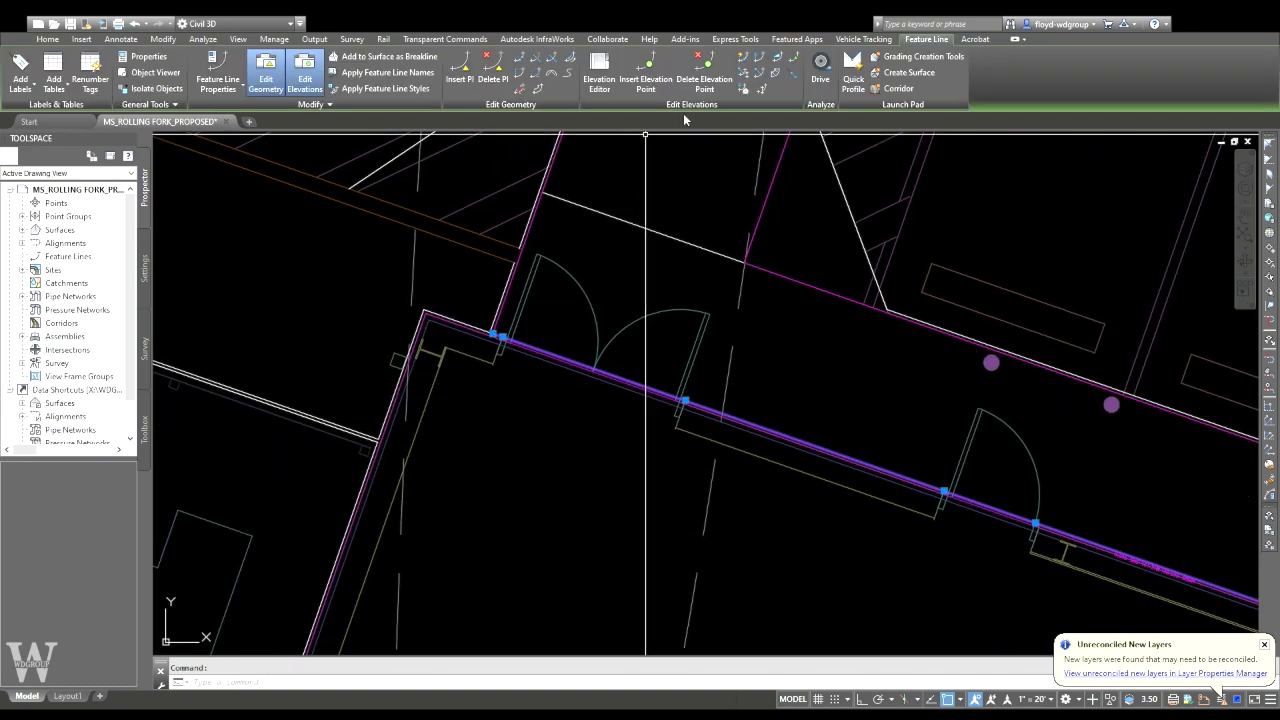
pyautogui.click(778, 59)
pyautogui.click(1032, 520)
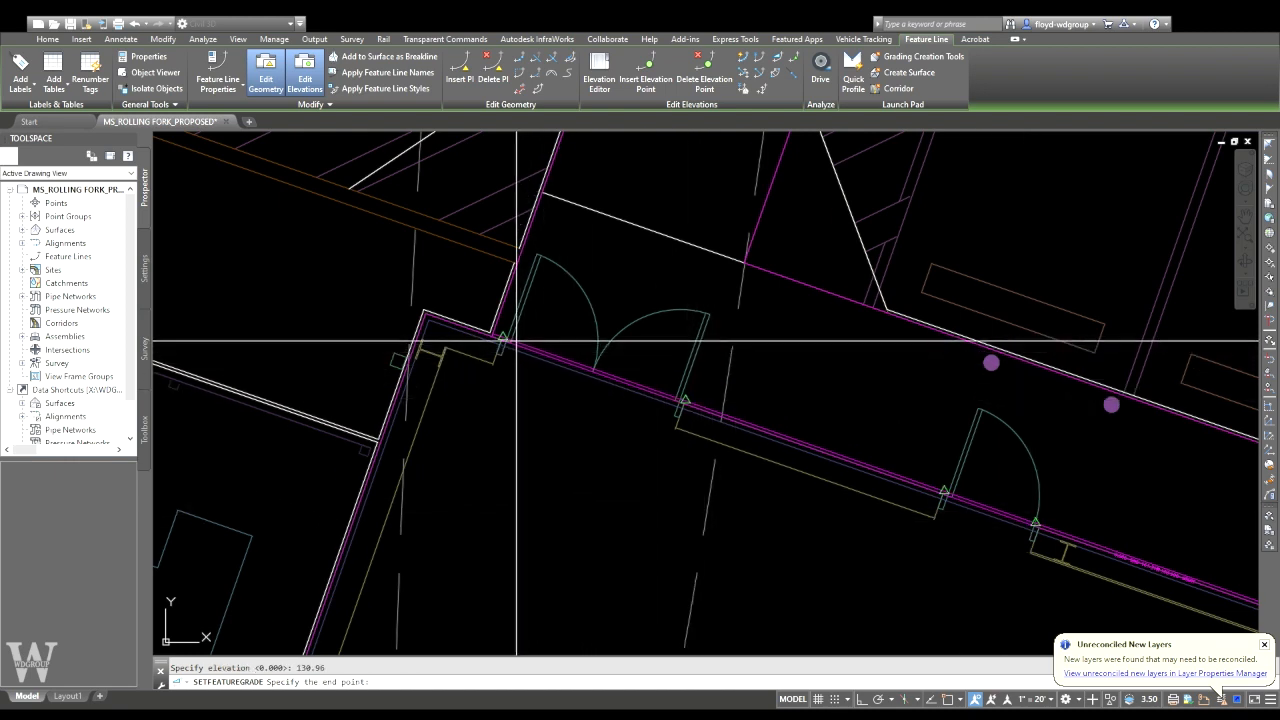
pyautogui.press('Escape')
pyautogui.press('Escape')
pyautogui.moveTo(675, 248); pyautogui.dragTo(542, 387, button='middle')
pyautogui.moveTo(680, 585); pyautogui.dragTo(664, 509, button='middle')
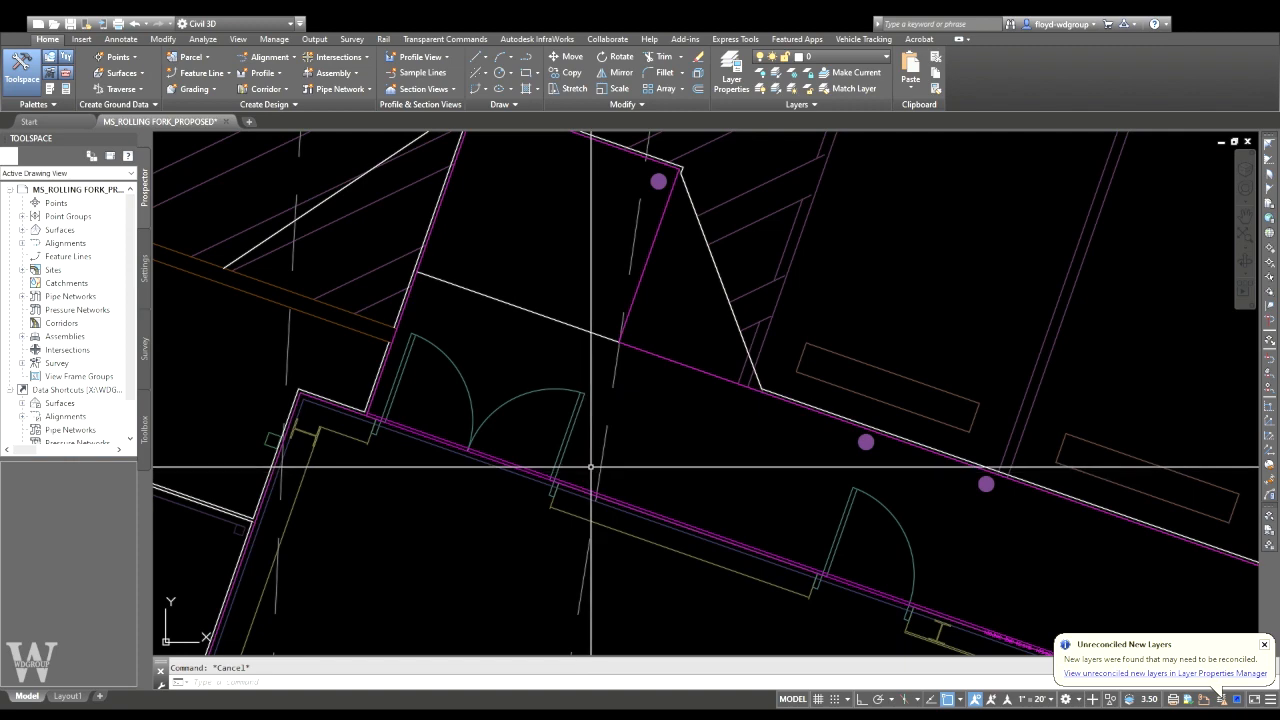
pyautogui.scroll(2, 427, 407)
pyautogui.moveTo(362, 369); pyautogui.dragTo(366, 431, button='middle')
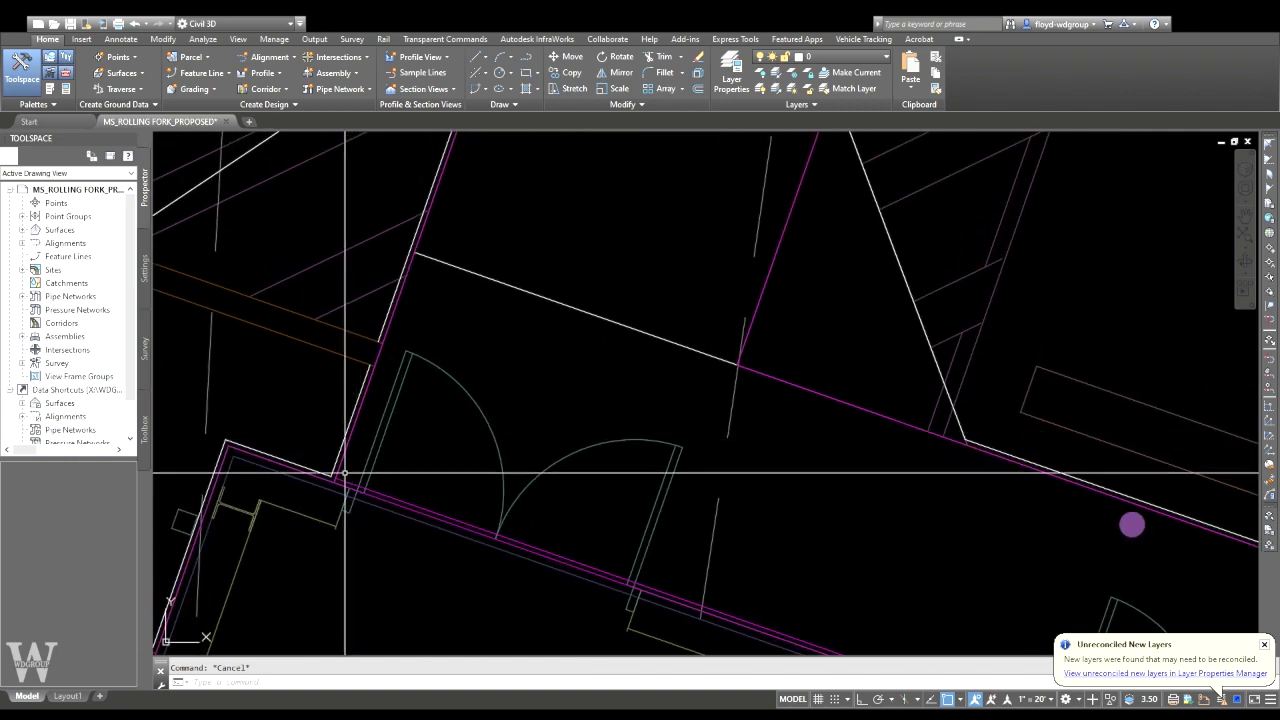
pyautogui.scroll(3, 320, 480)
pyautogui.click(305, 518)
pyautogui.click(302, 516)
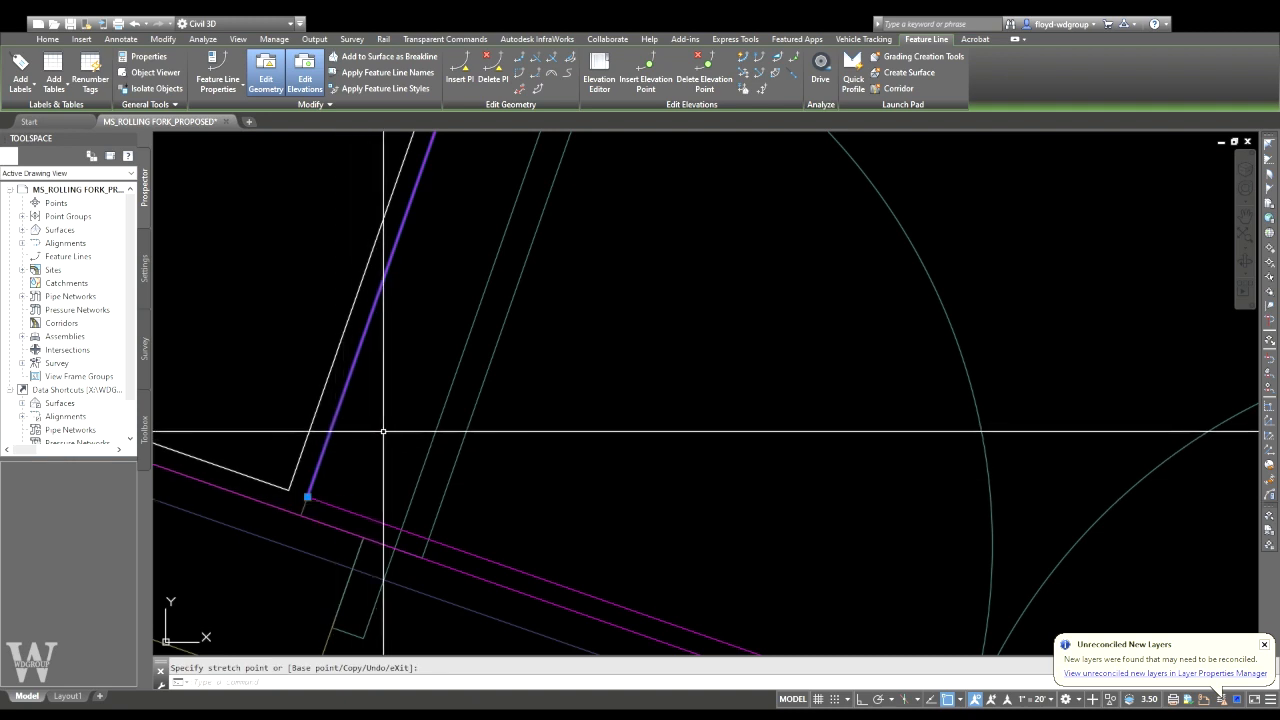
pyautogui.press('Escape')
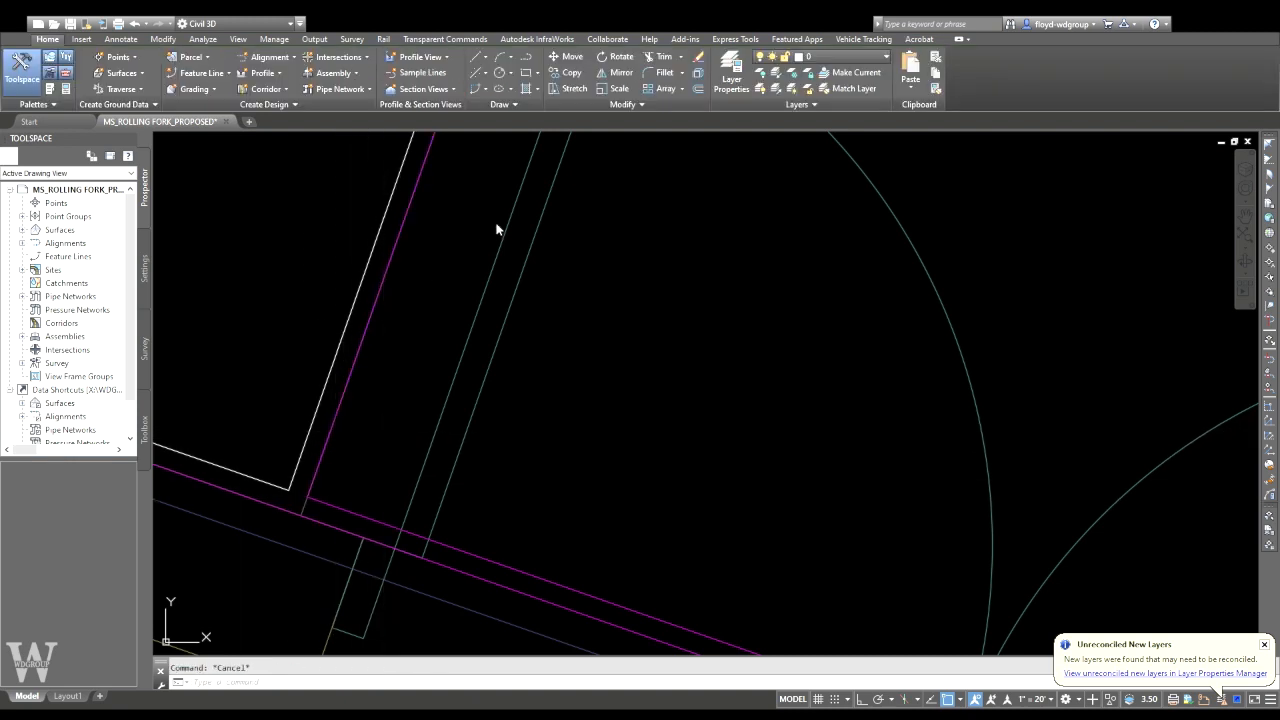
# - Label the elevations and grade of the outer edge segment running along the side of the double doors
pyautogui.scroll(-2, 494, 182)
pyautogui.moveTo(502, 200); pyautogui.dragTo(513, 352, button='middle')
pyautogui.press('Escape')
pyautogui.press('Escape')
pyautogui.scroll(-4, 439, 432)
pyautogui.moveTo(445, 408); pyautogui.dragTo(423, 331, button='middle')
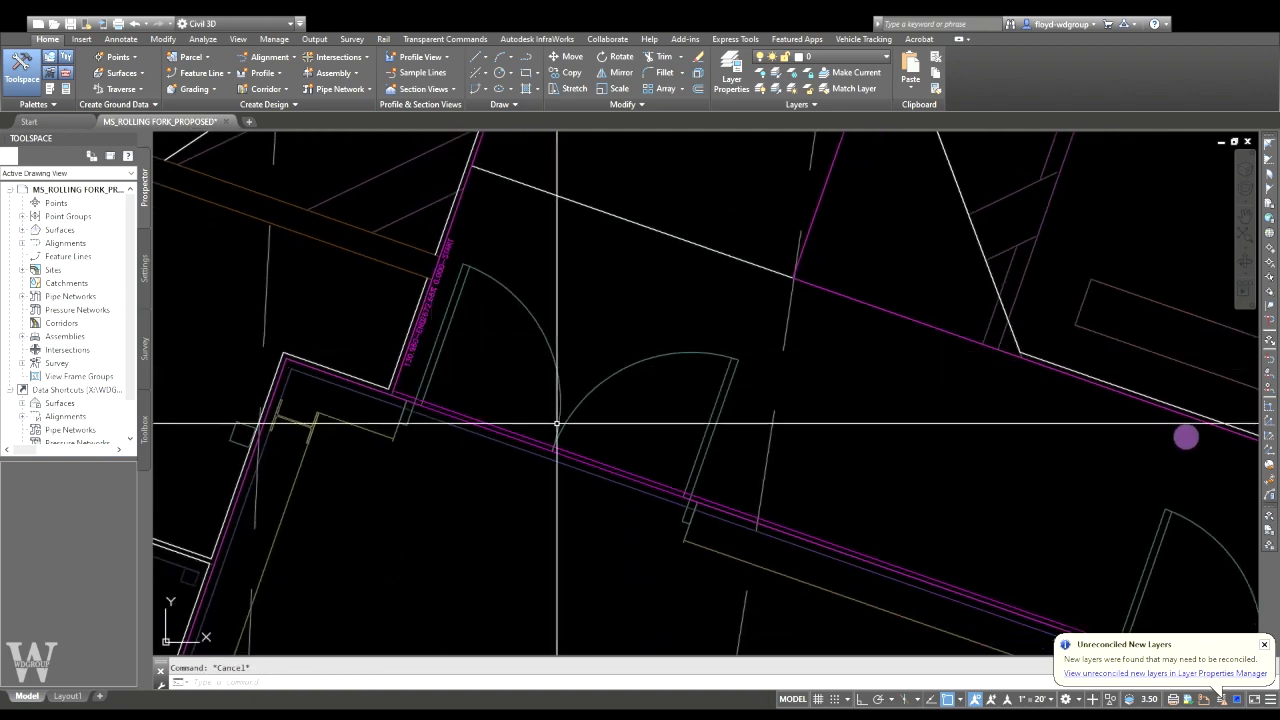
# - Set the building-side feature line to elevation 103.96 from the single door to its end at the double doors, and regenerate the drawing
pyautogui.moveTo(620, 455); pyautogui.dragTo(551, 359, button='middle')
pyautogui.click(547, 371)
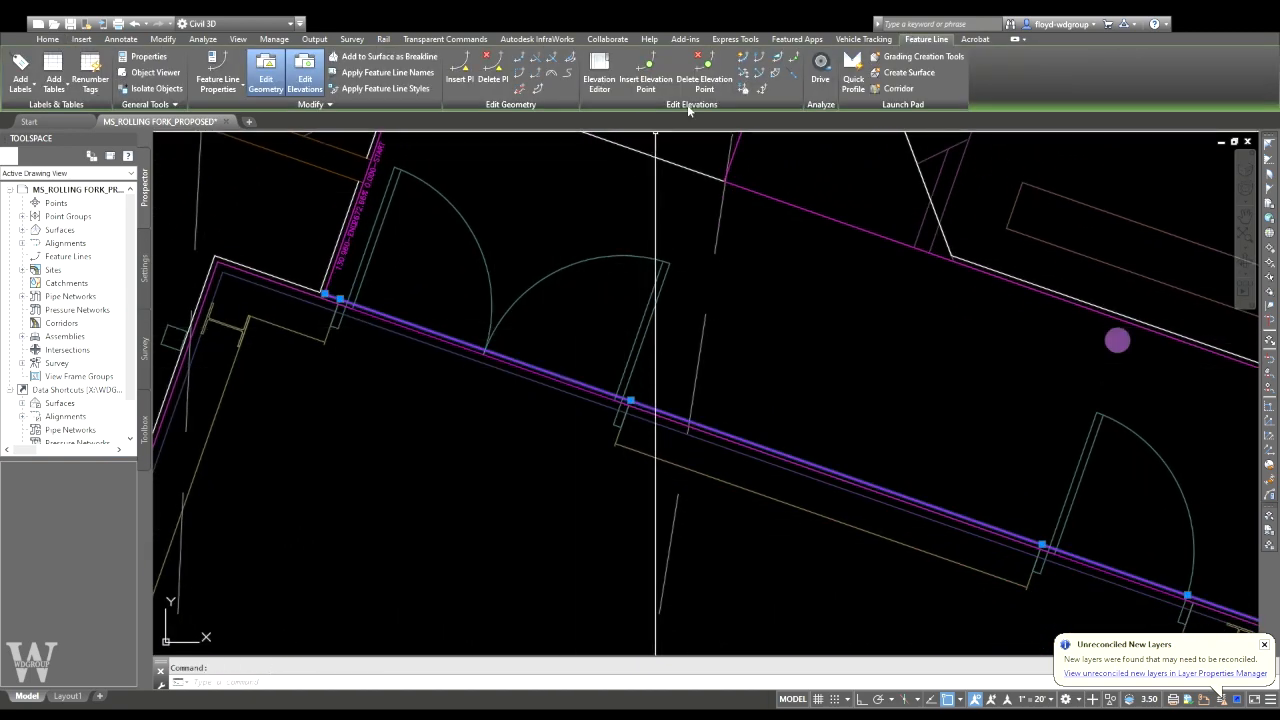
pyautogui.click(785, 59)
pyautogui.scroll(-2, 760, 365)
pyautogui.click(1017, 510)
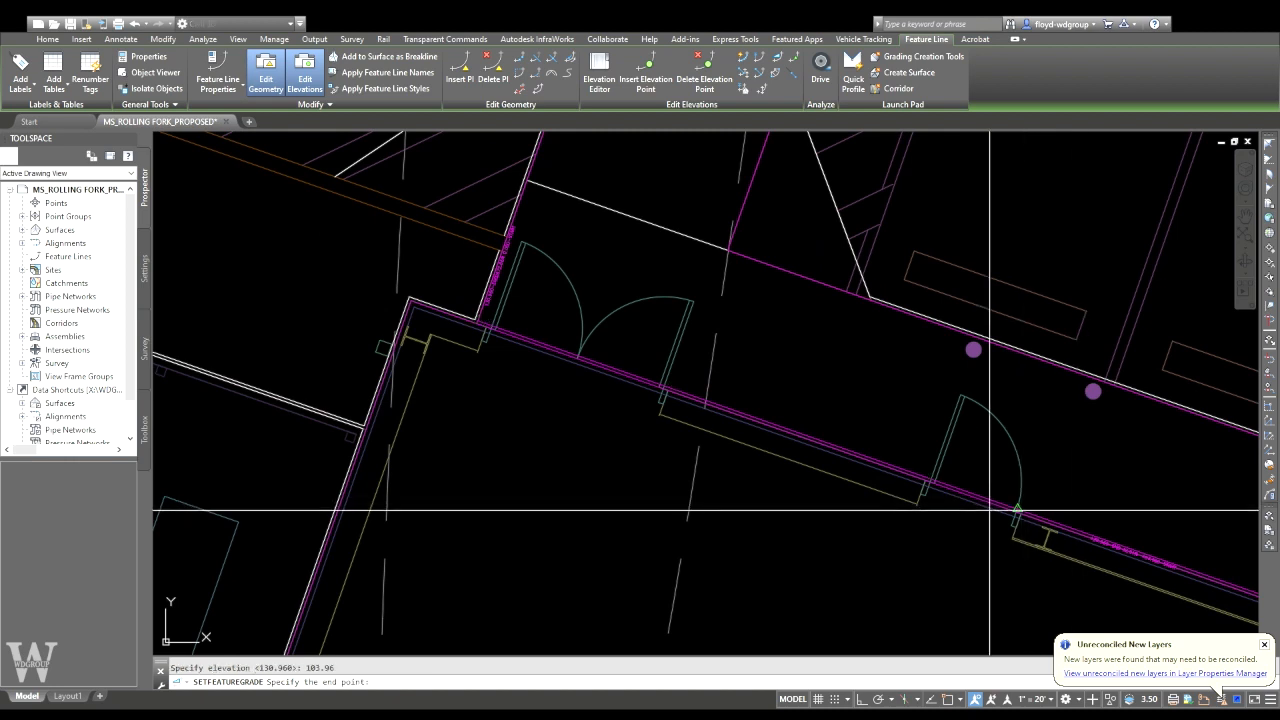
pyautogui.click(477, 318)
pyautogui.press('Return')
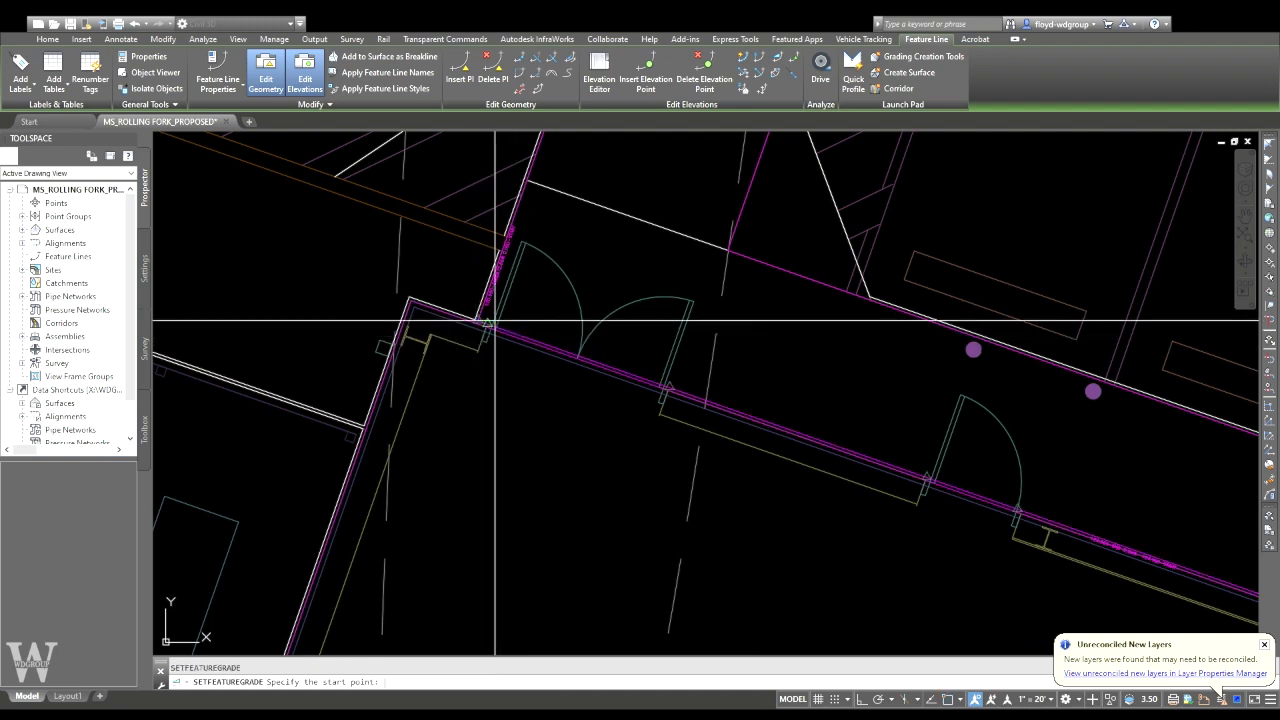
pyautogui.press('Escape')
pyautogui.scroll(5, 494, 320)
pyautogui.write('REA')
pyautogui.press('Return')
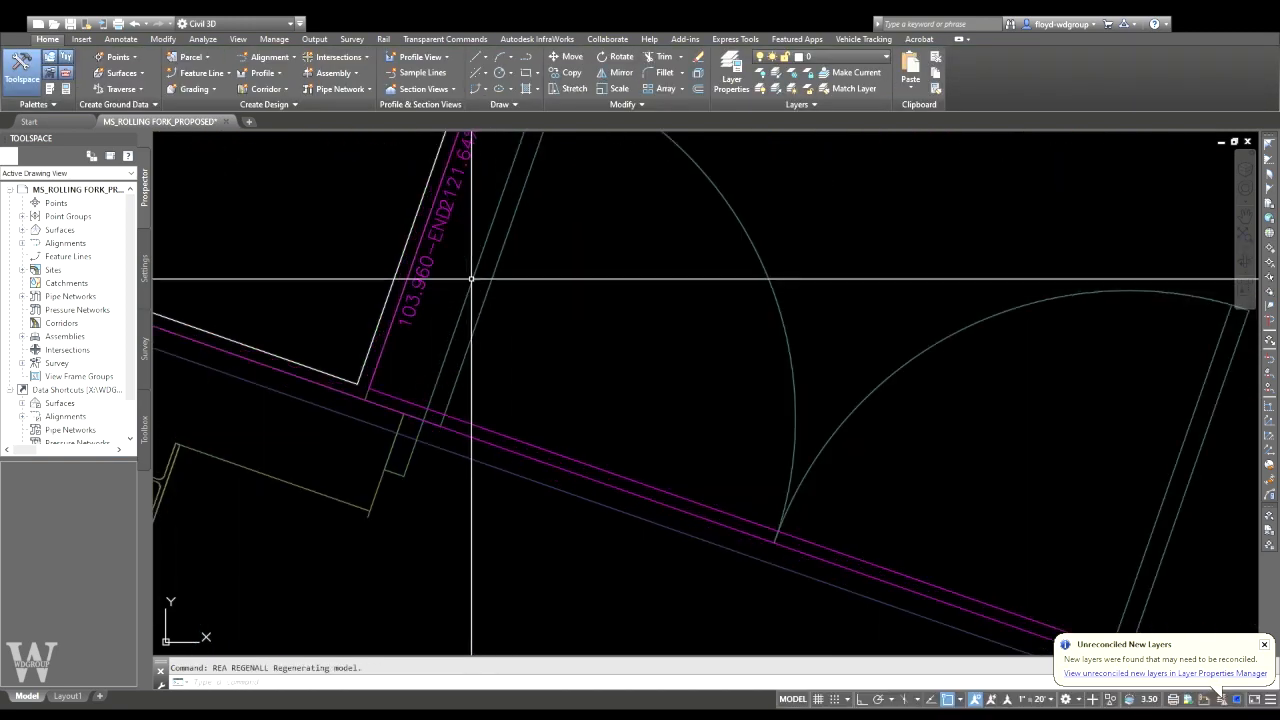
# - Convert the white cross line in front of the double doors to a feature line and label its segment
pyautogui.scroll(-2, 503, 289)
pyautogui.moveTo(507, 291); pyautogui.dragTo(541, 391, button='middle')
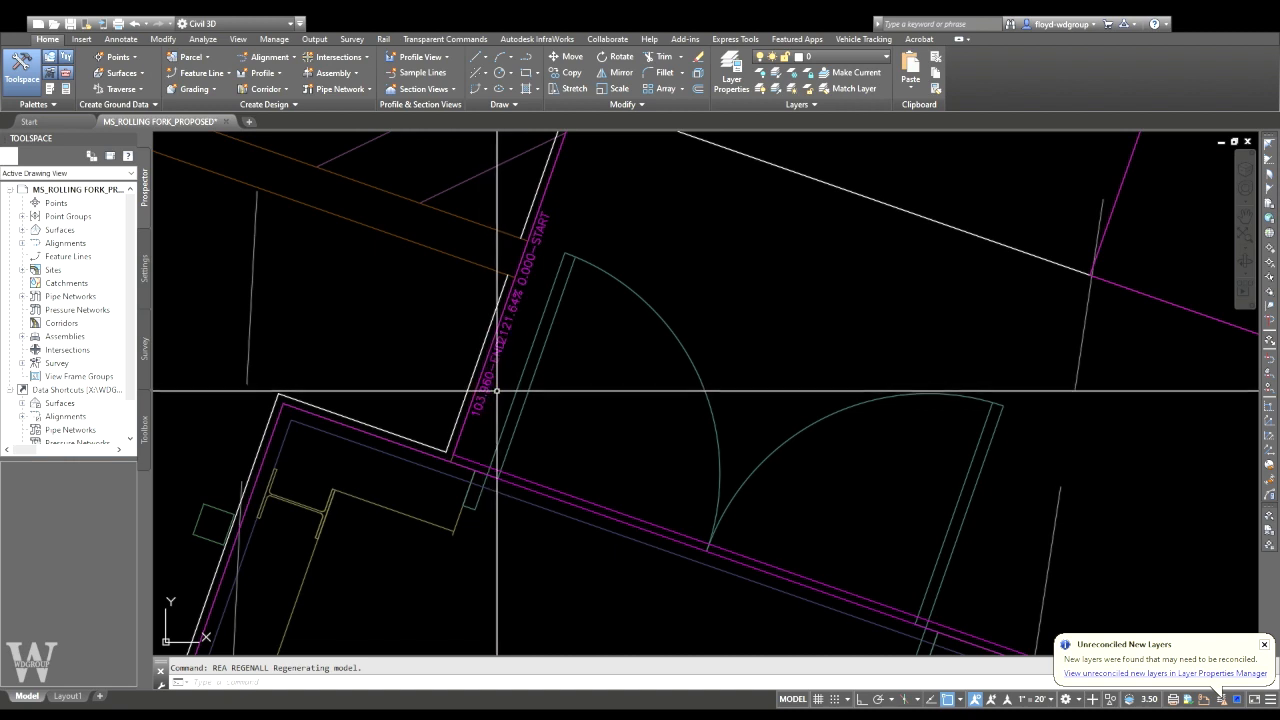
pyautogui.moveTo(532, 347); pyautogui.dragTo(513, 385, button='middle')
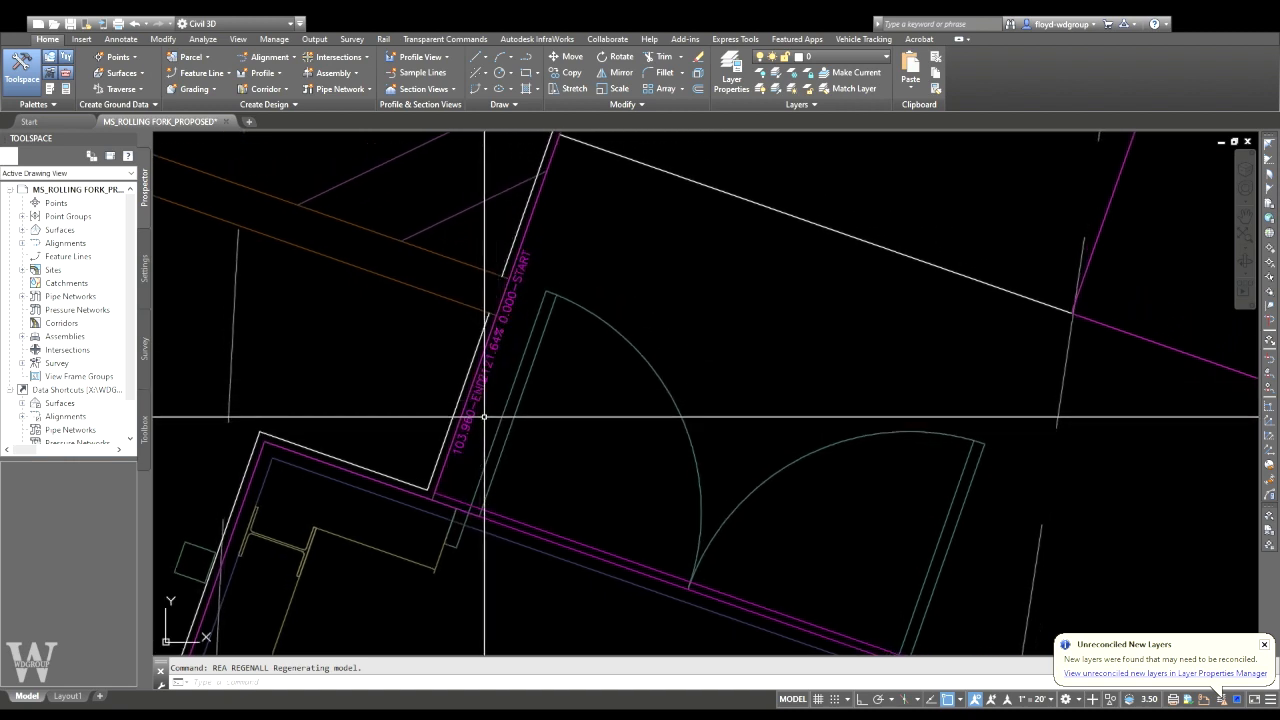
pyautogui.moveTo(520, 366); pyautogui.dragTo(514, 394, button='middle')
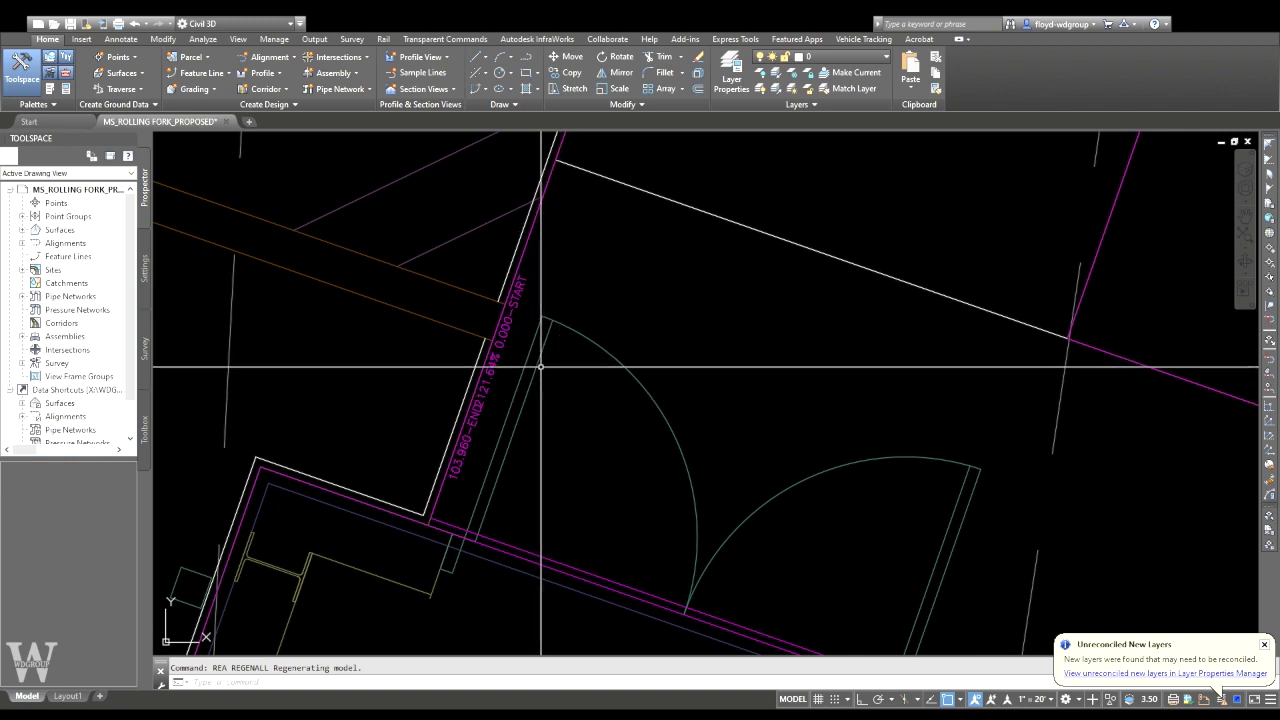
pyautogui.moveTo(551, 277); pyautogui.dragTo(493, 397, button='middle')
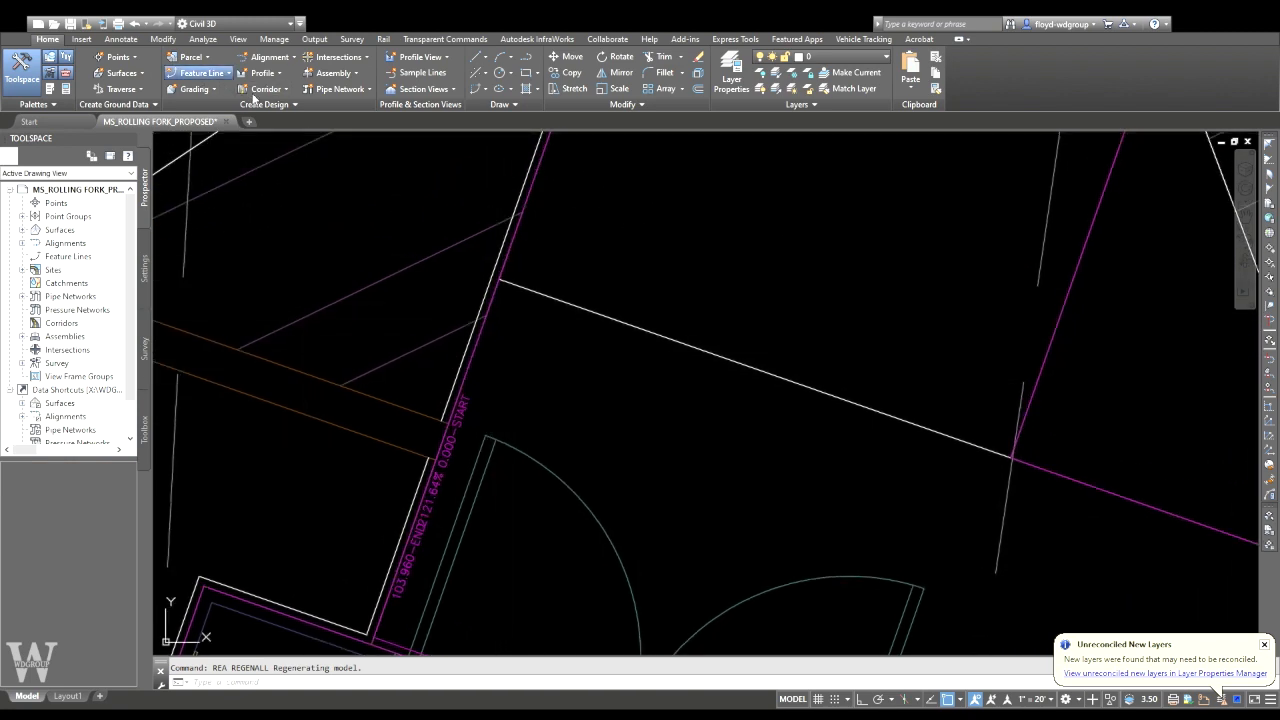
pyautogui.press('Escape')
pyautogui.click(208, 78)
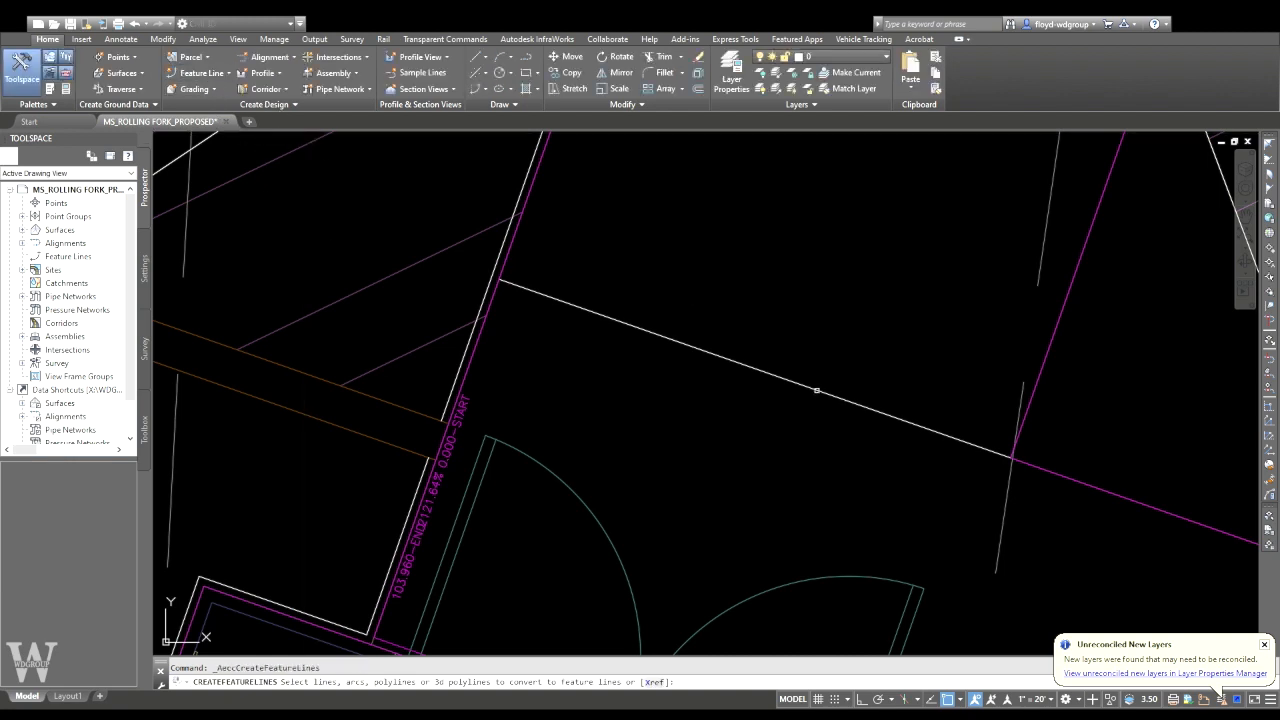
pyautogui.press('Return')
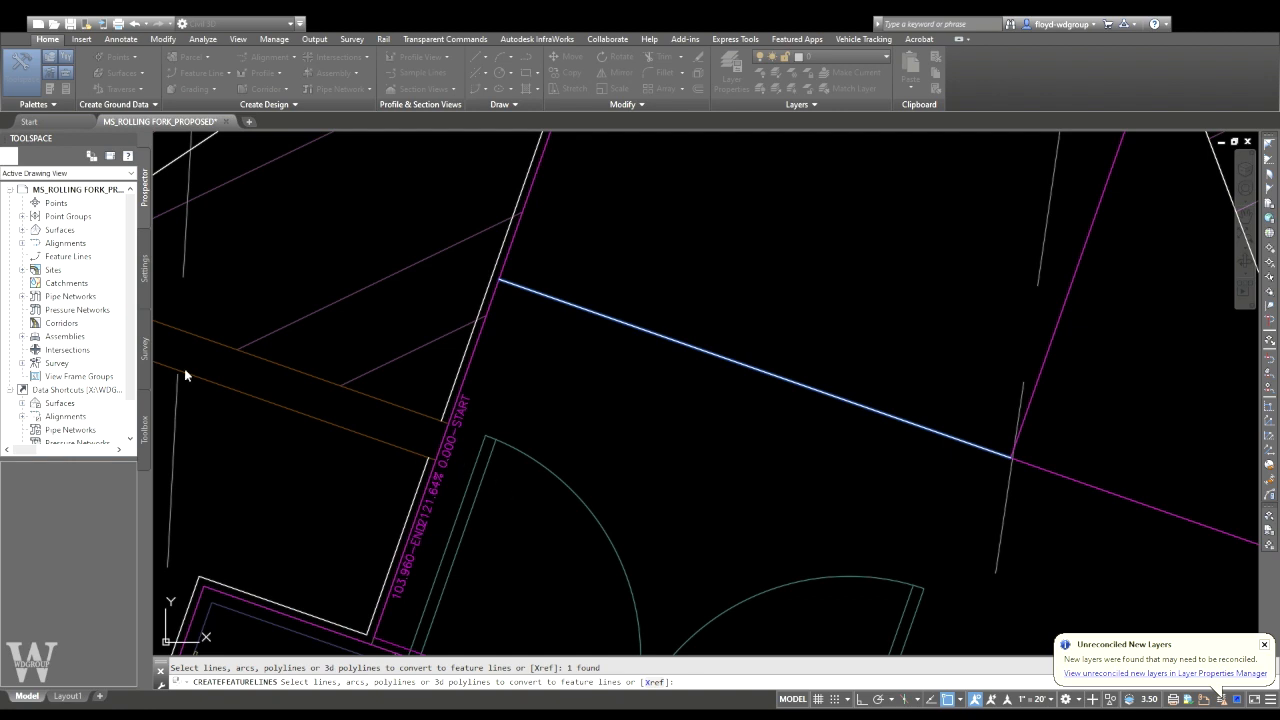
pyautogui.click(752, 366)
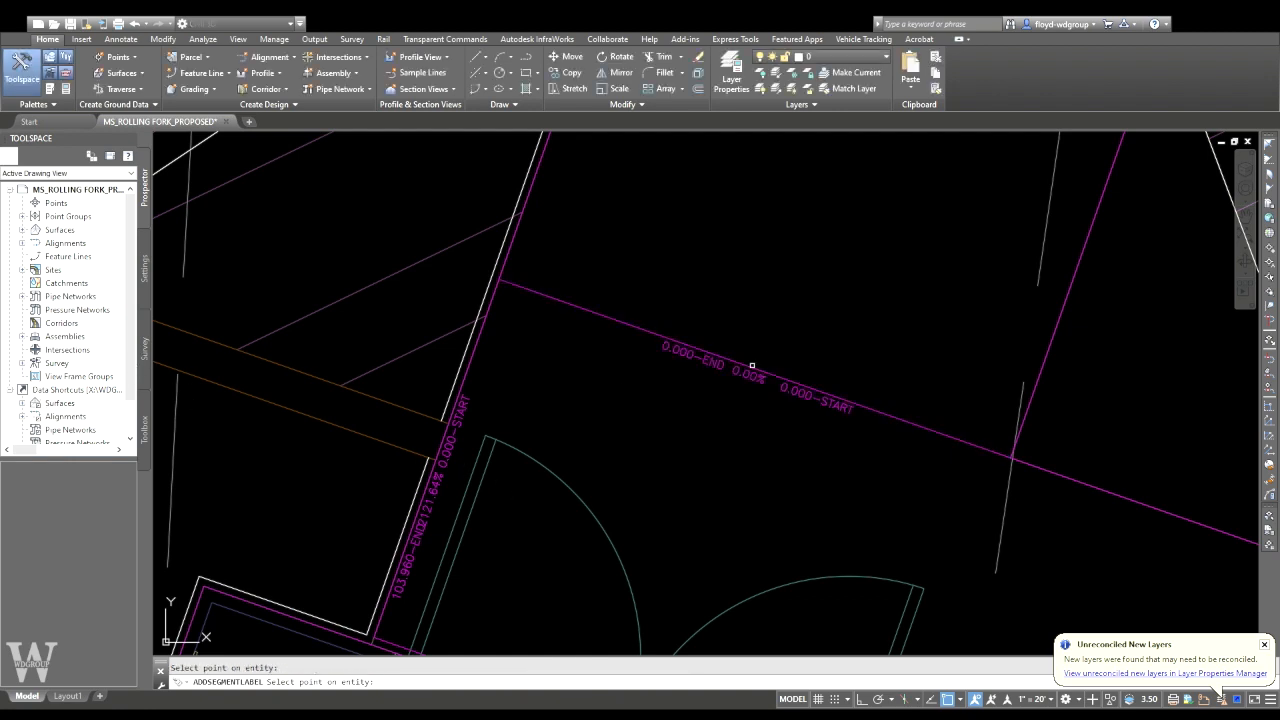
pyautogui.press('Escape')
# - Set the new cross feature line to elevation 130.90 at 0% grade from the outer edge to its inner end
pyautogui.click(572, 305)
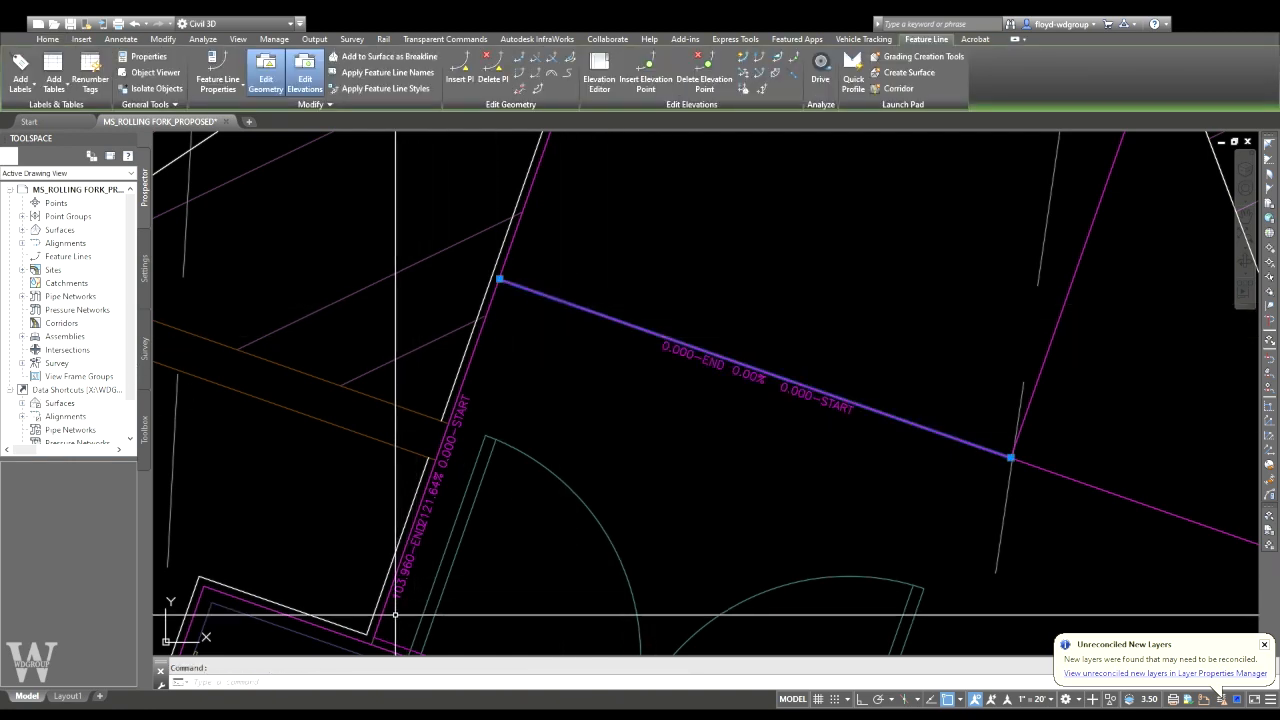
pyautogui.click(777, 72)
pyautogui.click(500, 274)
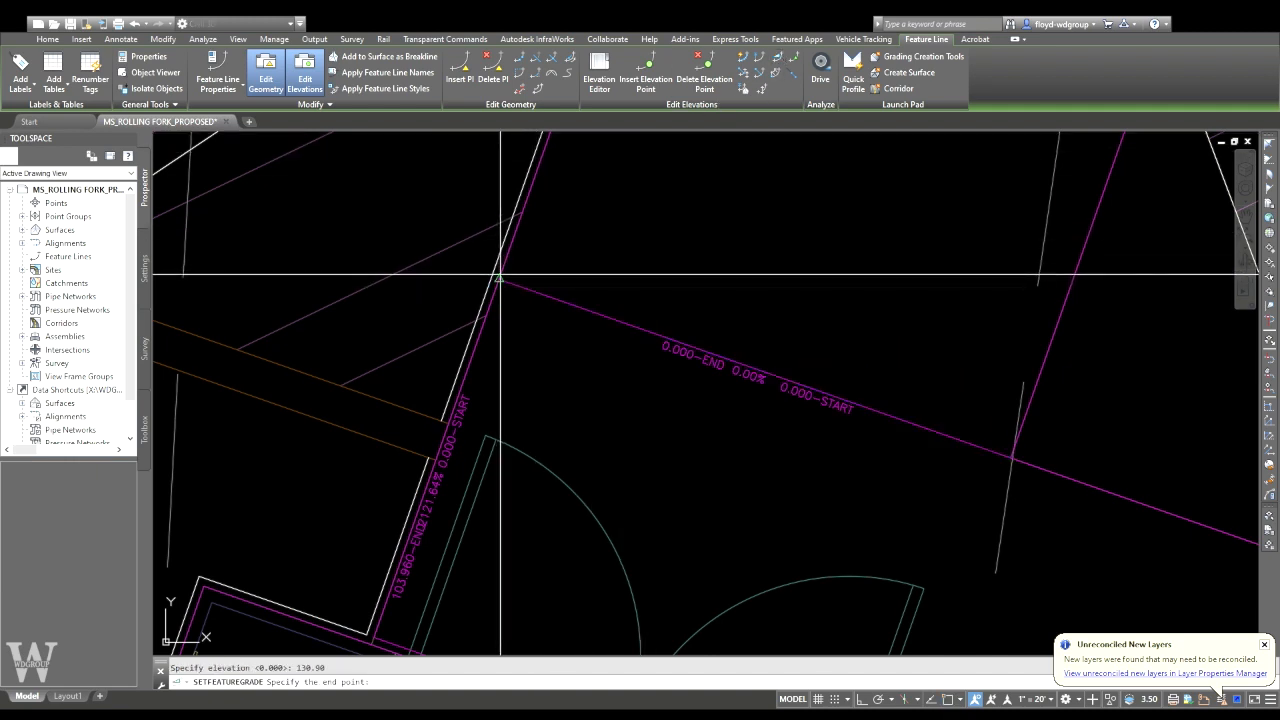
pyautogui.click(1010, 457)
pyautogui.write('0')
pyautogui.press('Return')
pyautogui.press('Return')
pyautogui.press('Escape')
pyautogui.press('Escape')
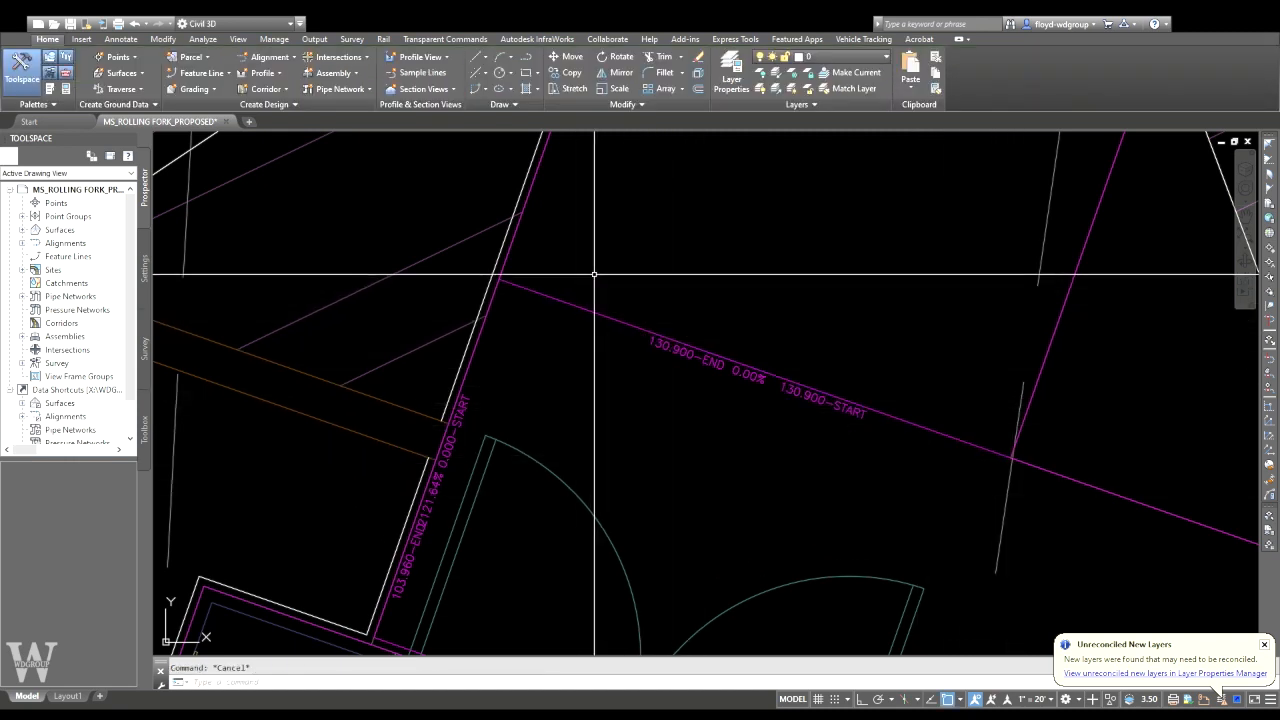
# - Set the cross feature line to elevation 103.90 at 0% grade from the outer edge to its inner end
pyautogui.click(571, 304)
pyautogui.click(778, 58)
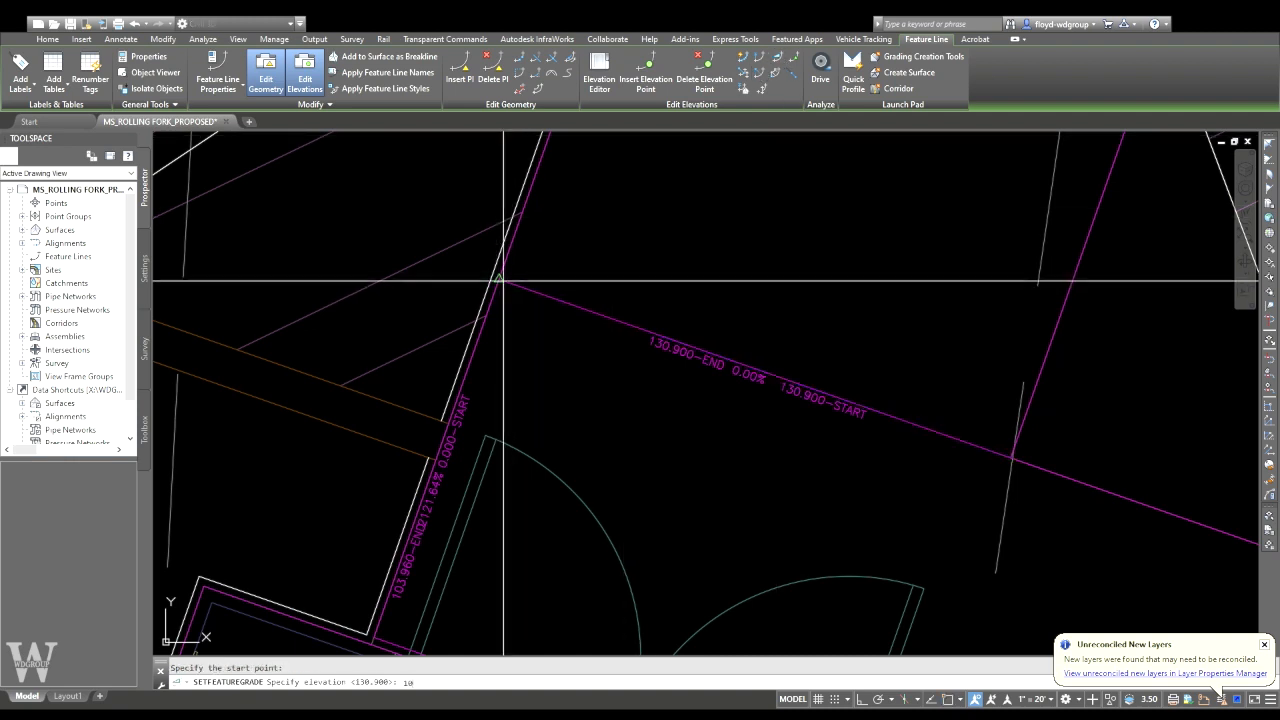
pyautogui.press('Return')
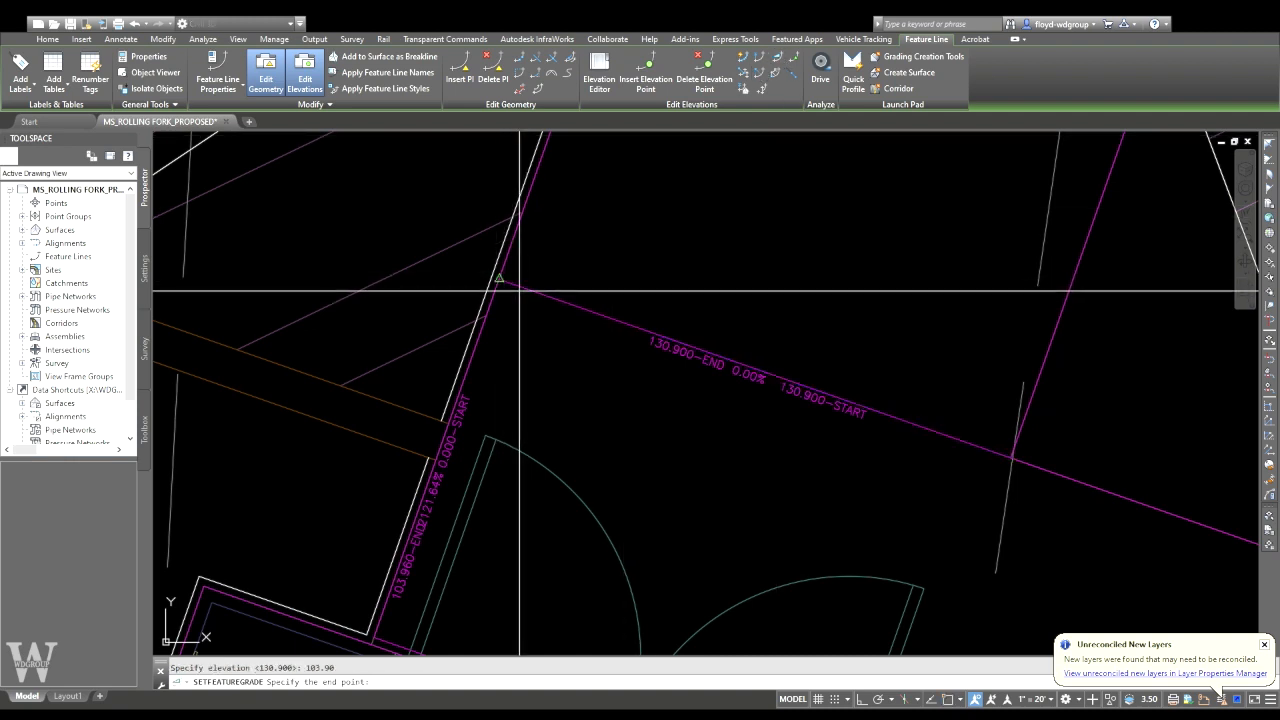
pyautogui.click(1010, 457)
pyautogui.press('Return')
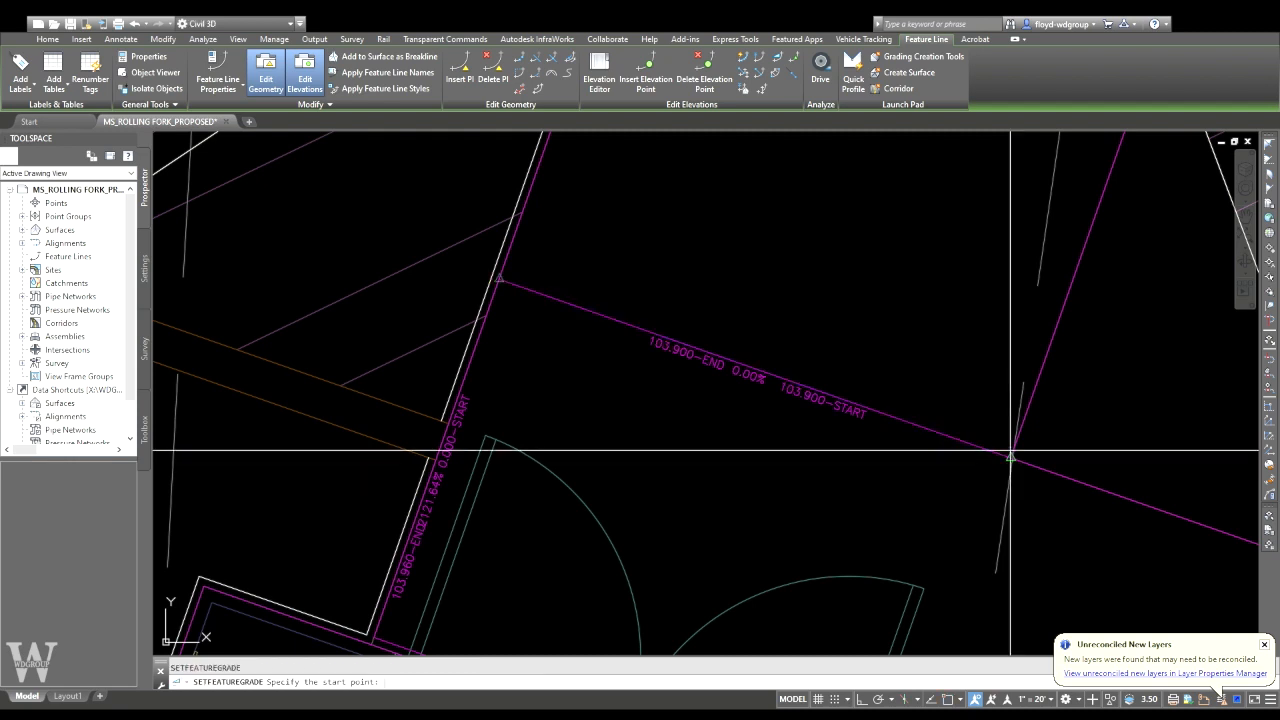
pyautogui.press('Escape')
pyautogui.write('area')
pyautogui.press('Return')
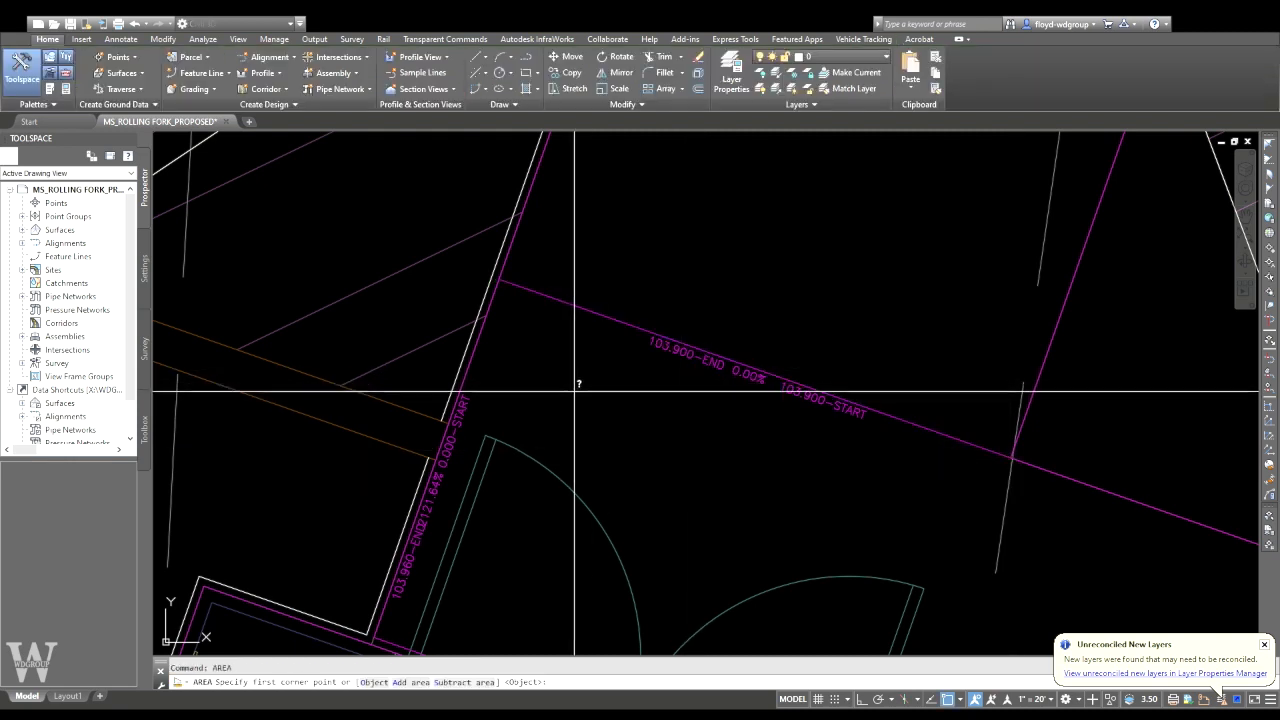
pyautogui.press('Escape')
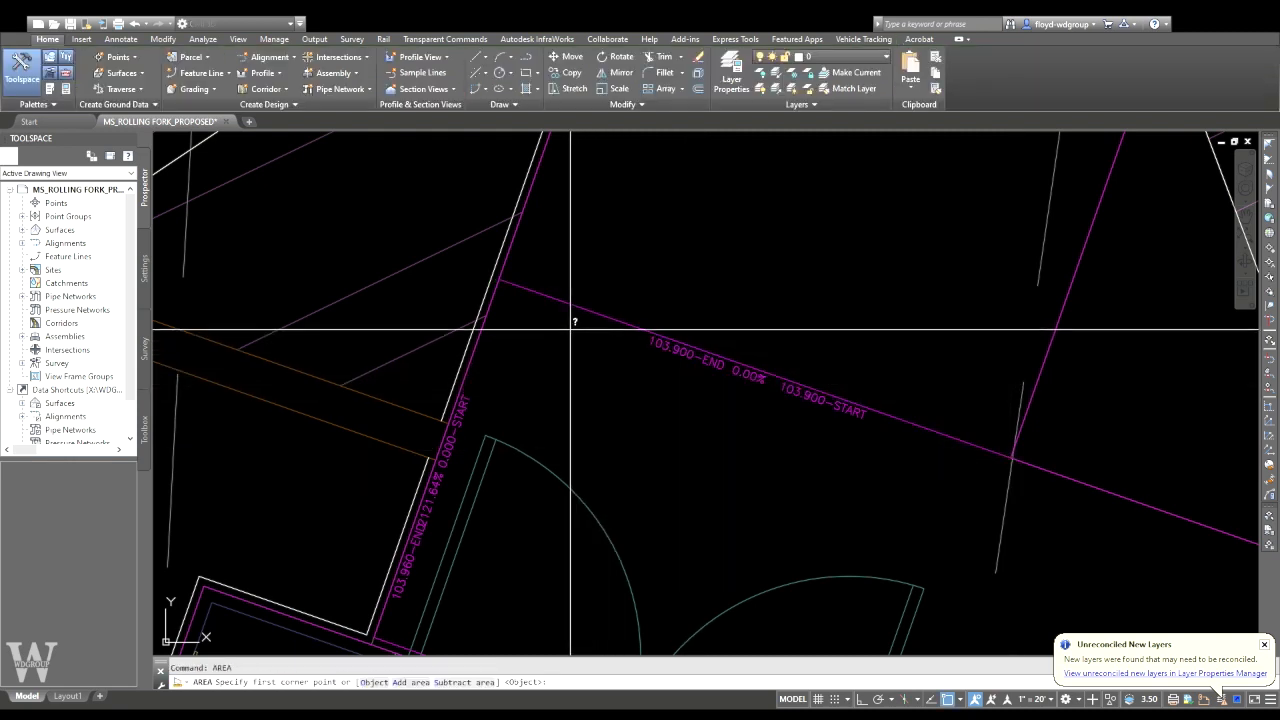
# - Regenerate the drawing to refresh the segment labels around the double doors
pyautogui.write('REA')
pyautogui.press('Return')
pyautogui.scroll(-2, 500, 286)
pyautogui.scroll(-3, 555, 369)
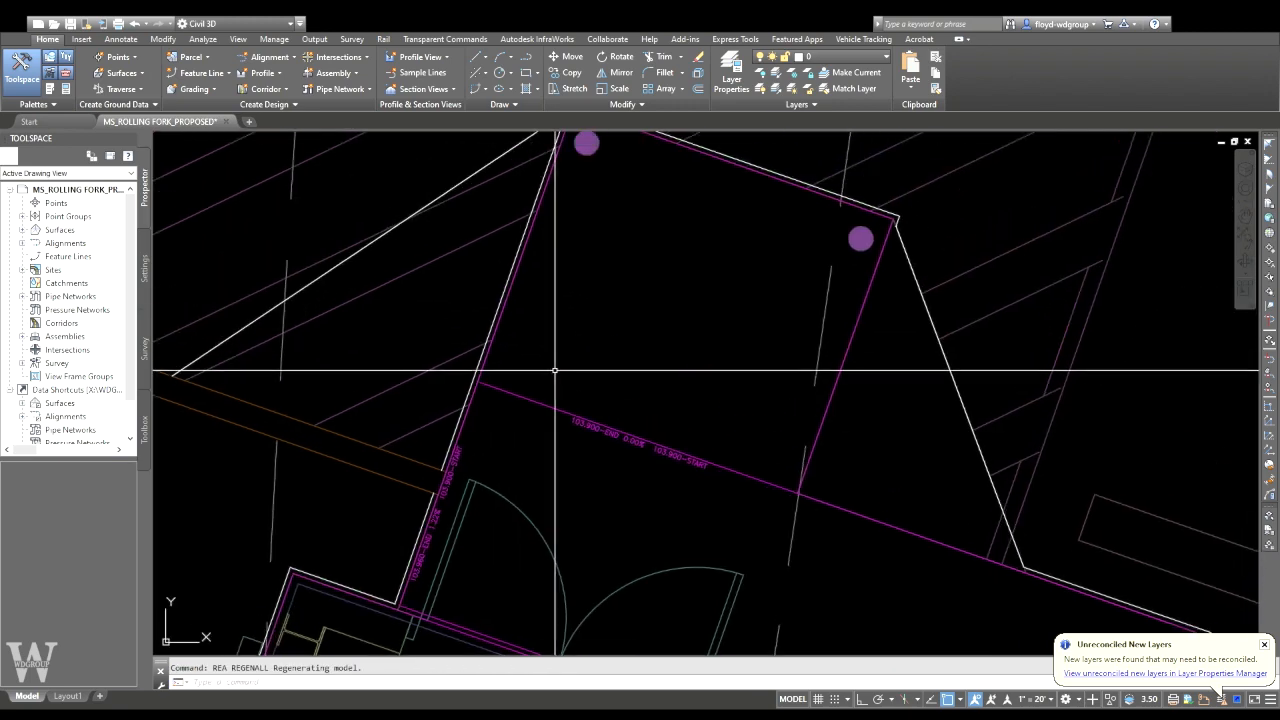
pyautogui.moveTo(547, 402); pyautogui.dragTo(471, 480, button='middle')
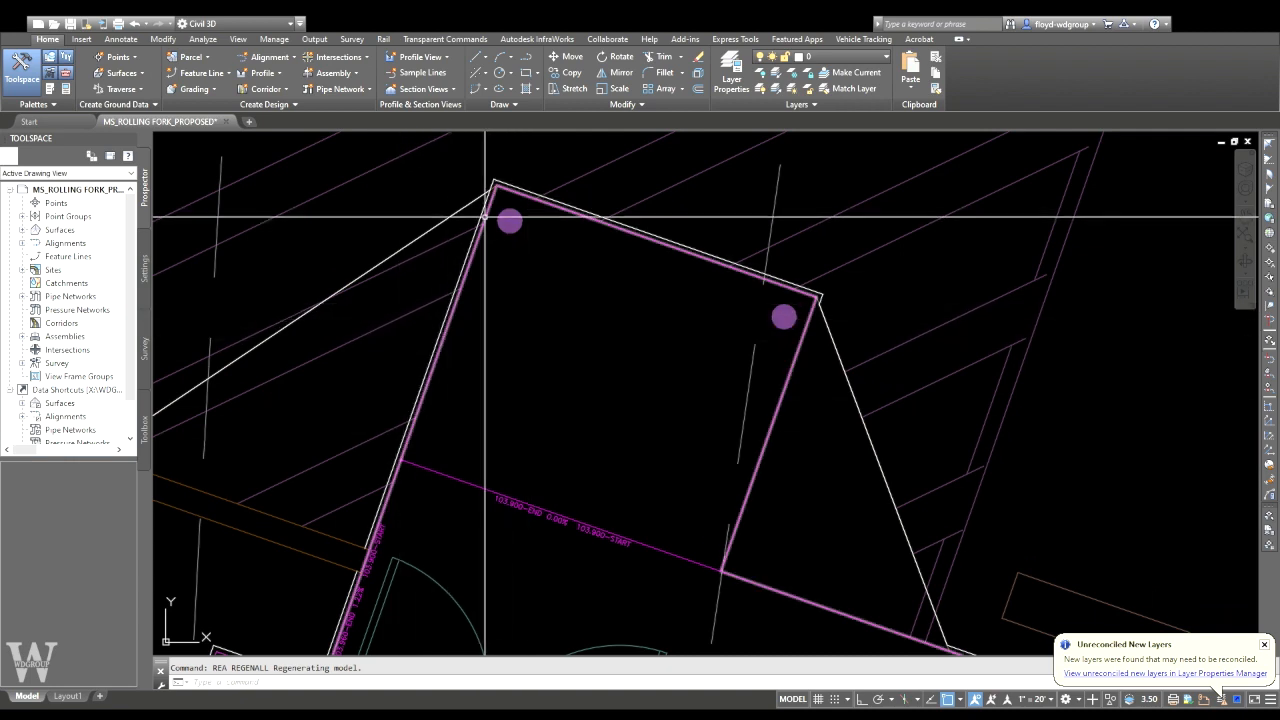
# - Set the outer edge feature line's elevation to 103.40 at the far end of the rectangular ramp area beyond the double doors
pyautogui.click(634, 236)
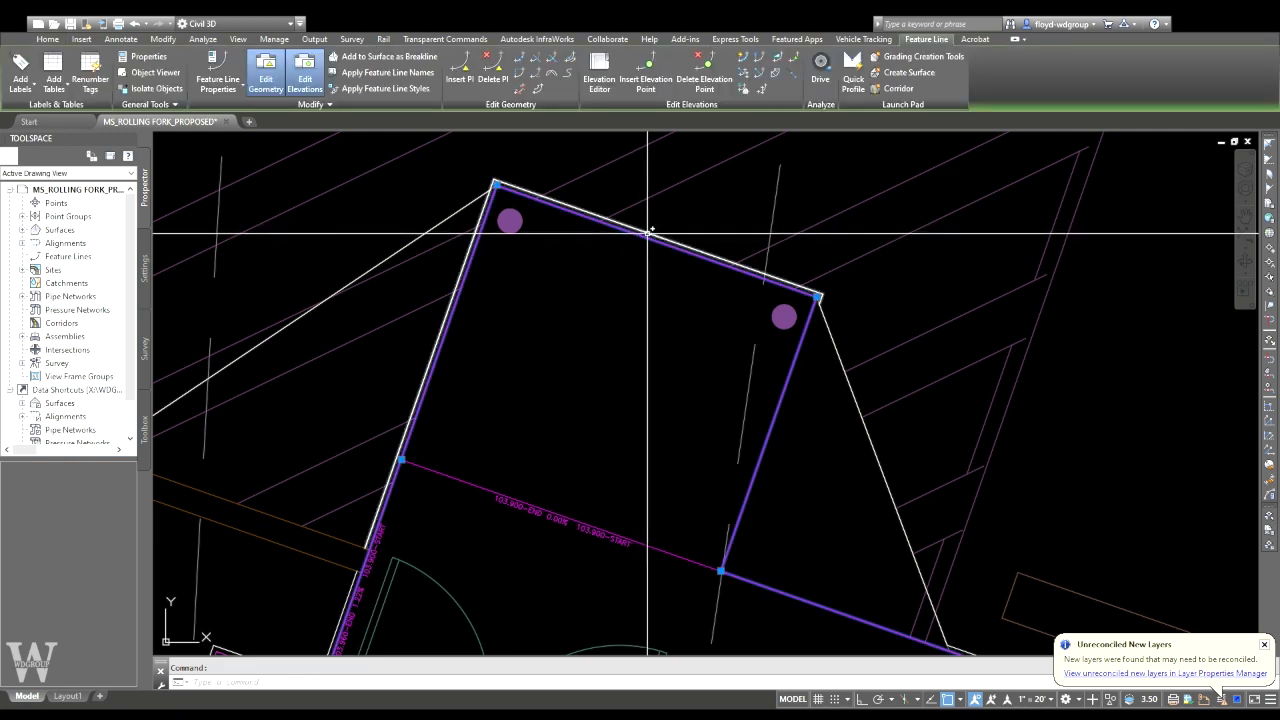
pyautogui.click(776, 62)
pyautogui.click(496, 212)
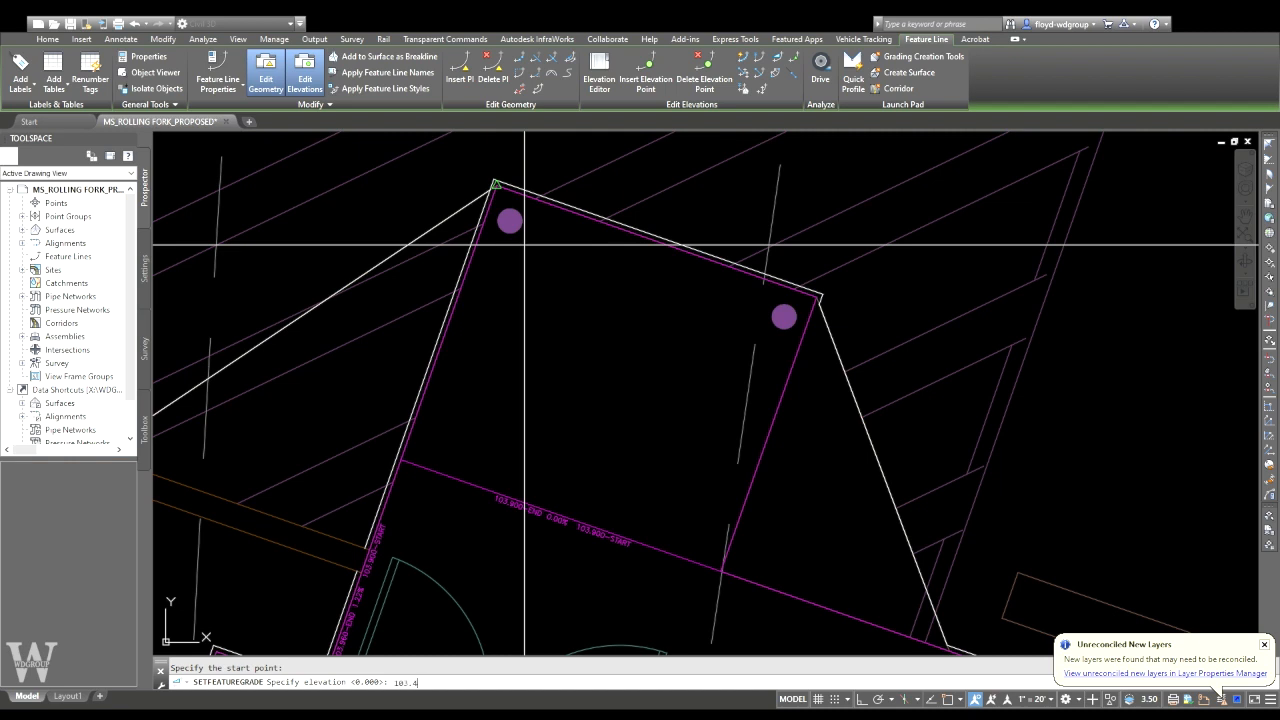
pyautogui.write('0')
pyautogui.press('Return')
pyautogui.press('Escape')
# - Label the grades of the rectangular ramp area's outer segments and the sidewalk edge segment leading from its inner corner
pyautogui.scroll(-3, 755, 338)
pyautogui.moveTo(762, 347)
pyautogui.mouseDown(button='middle')
pyautogui.moveTo(684, 320)
pyautogui.moveTo(660, 346)
pyautogui.moveTo(606, 362)
pyautogui.mouseUp(button='middle')
pyautogui.scroll(4, 686, 328)
pyautogui.moveTo(611, 413); pyautogui.dragTo(591, 401, button='middle')
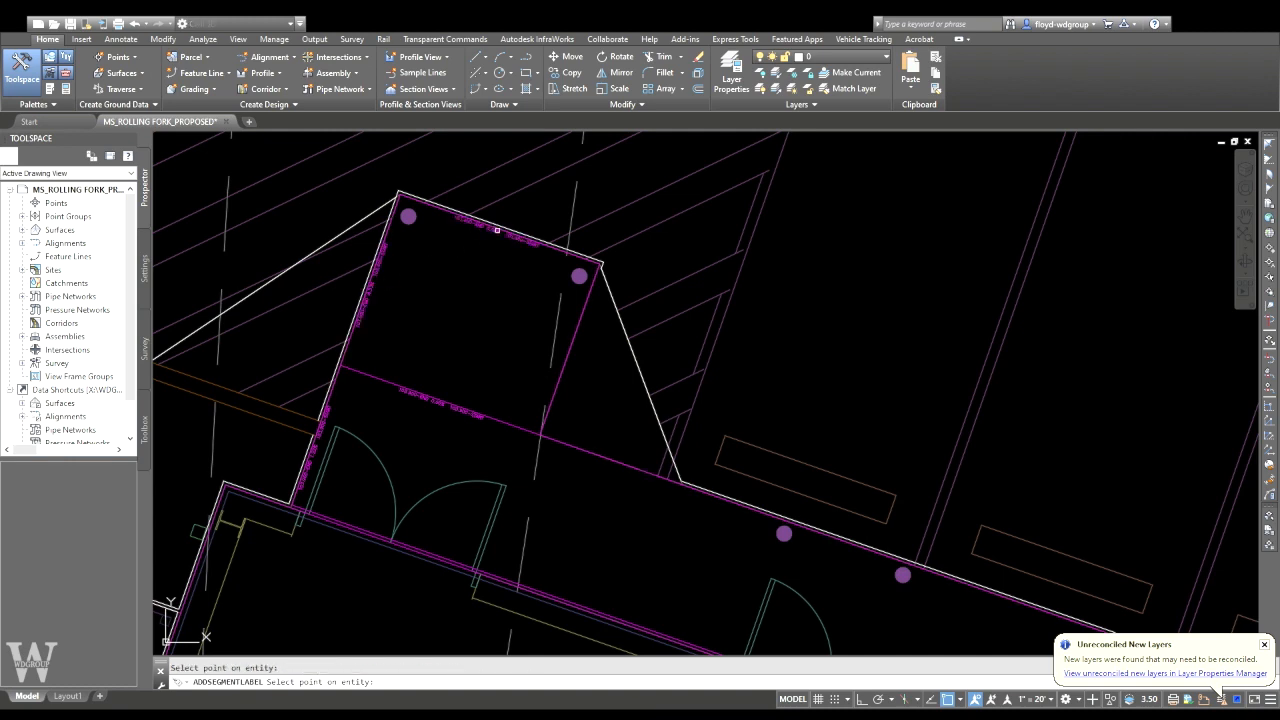
pyautogui.scroll(4, 590, 361)
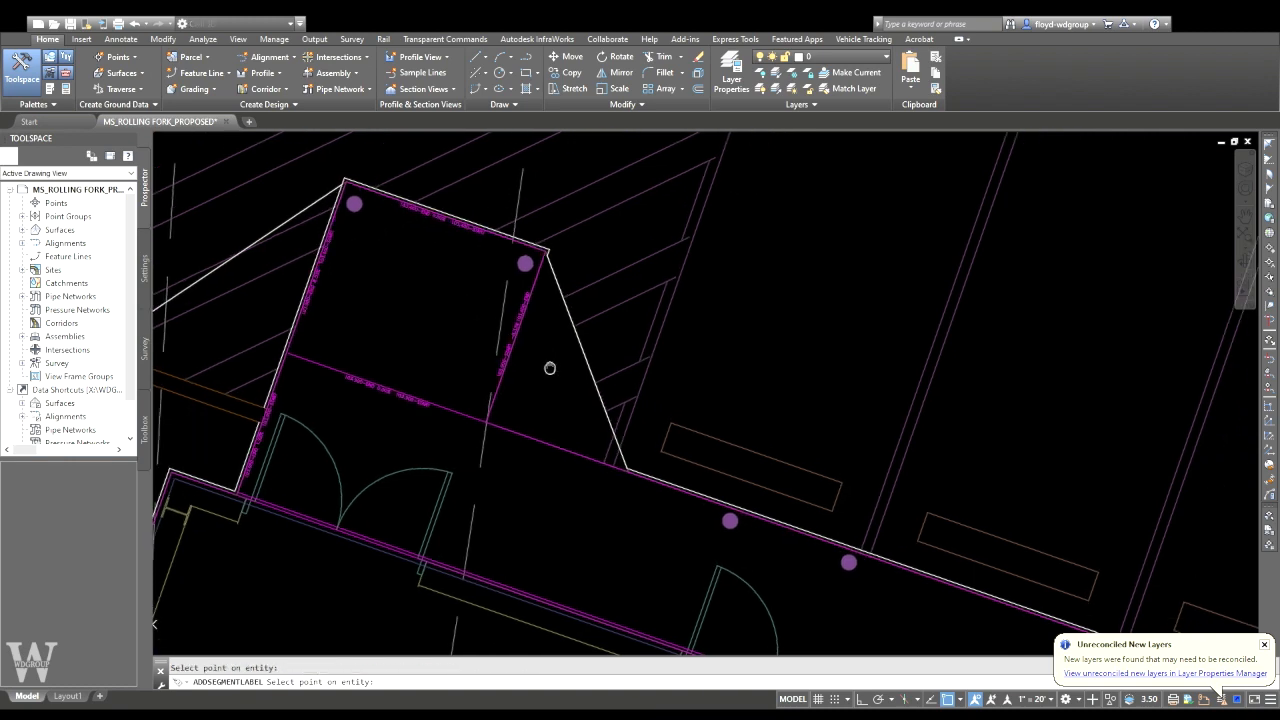
pyautogui.scroll(-4, 520, 346)
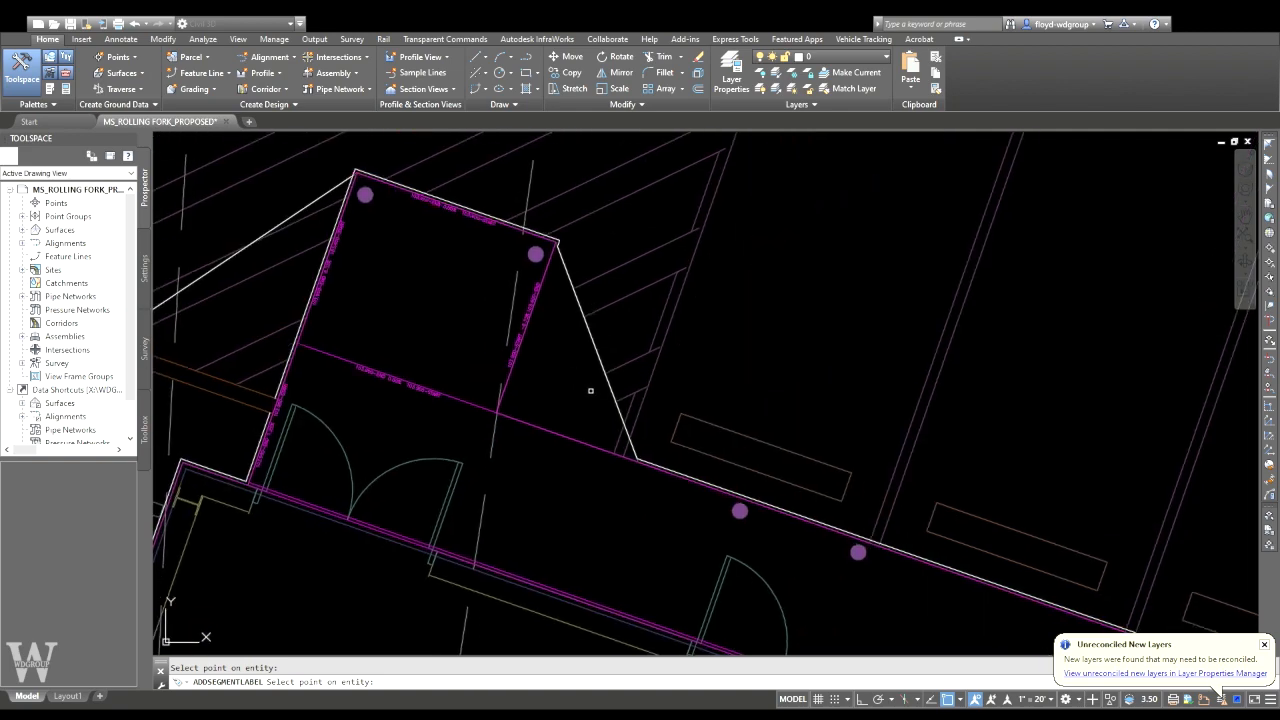
pyautogui.scroll(4, 590, 446)
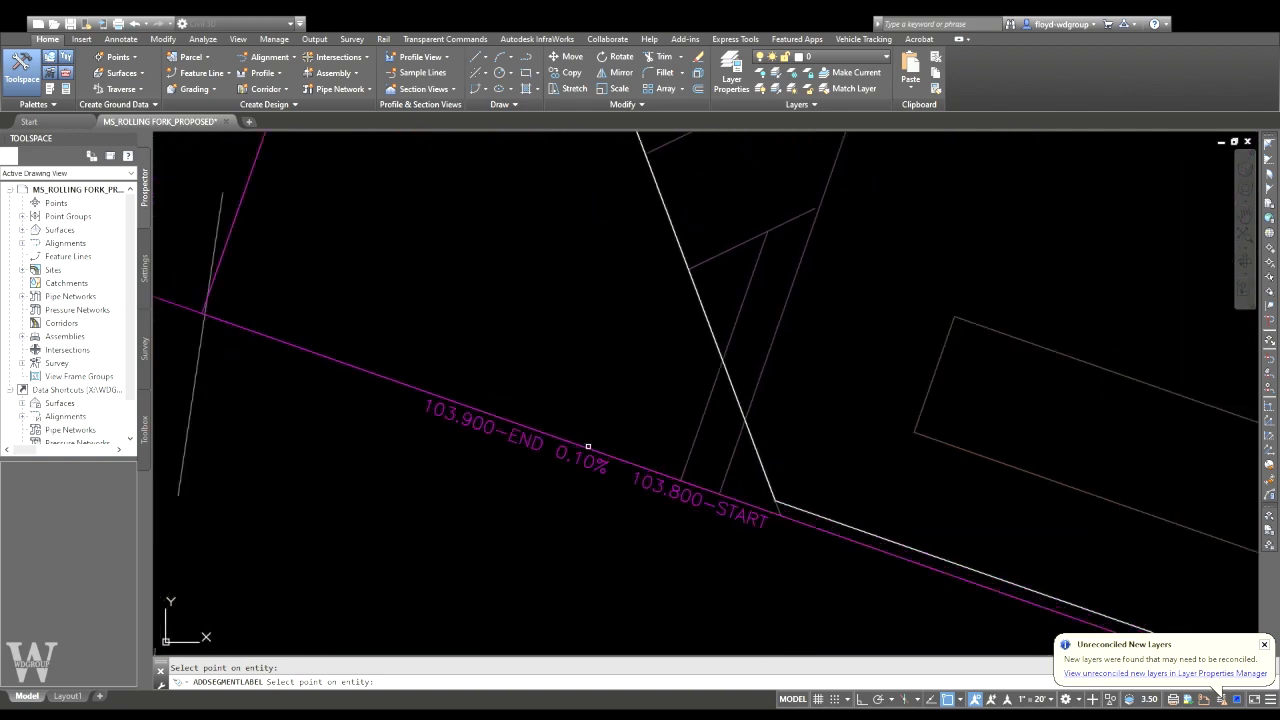
pyautogui.scroll(-4, 551, 420)
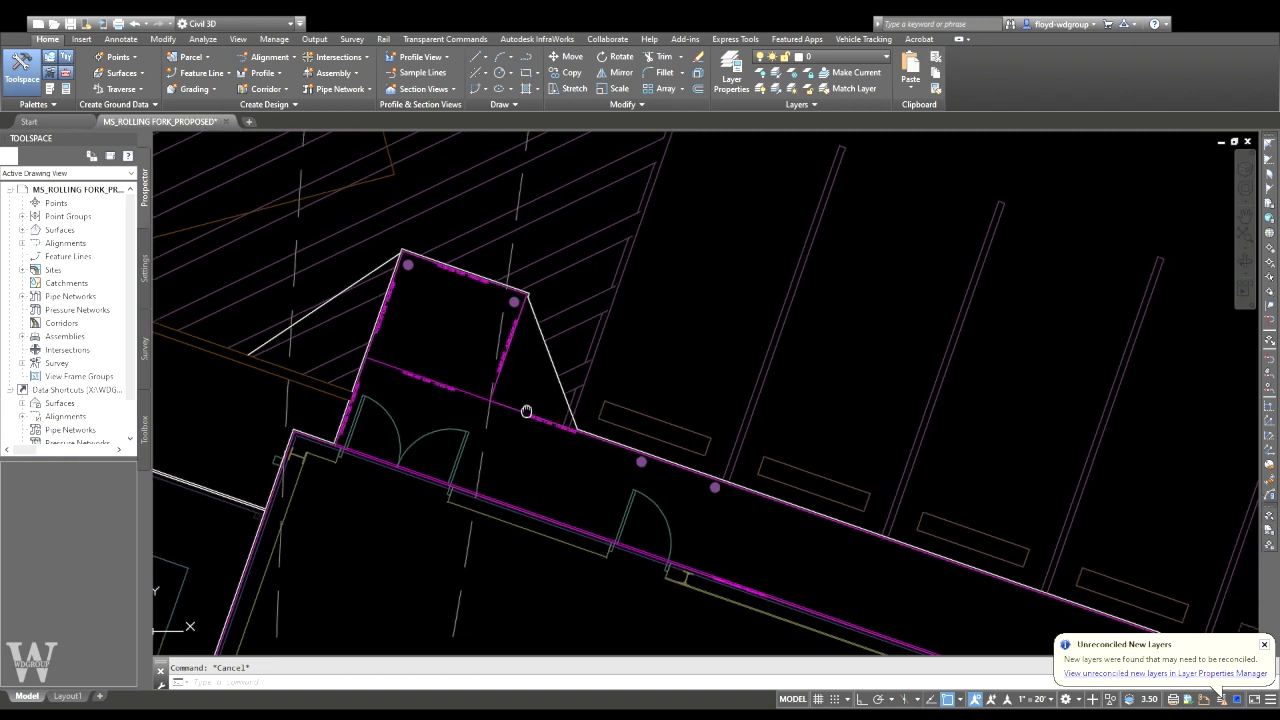
pyautogui.click(523, 410)
pyautogui.scroll(3, 521, 418)
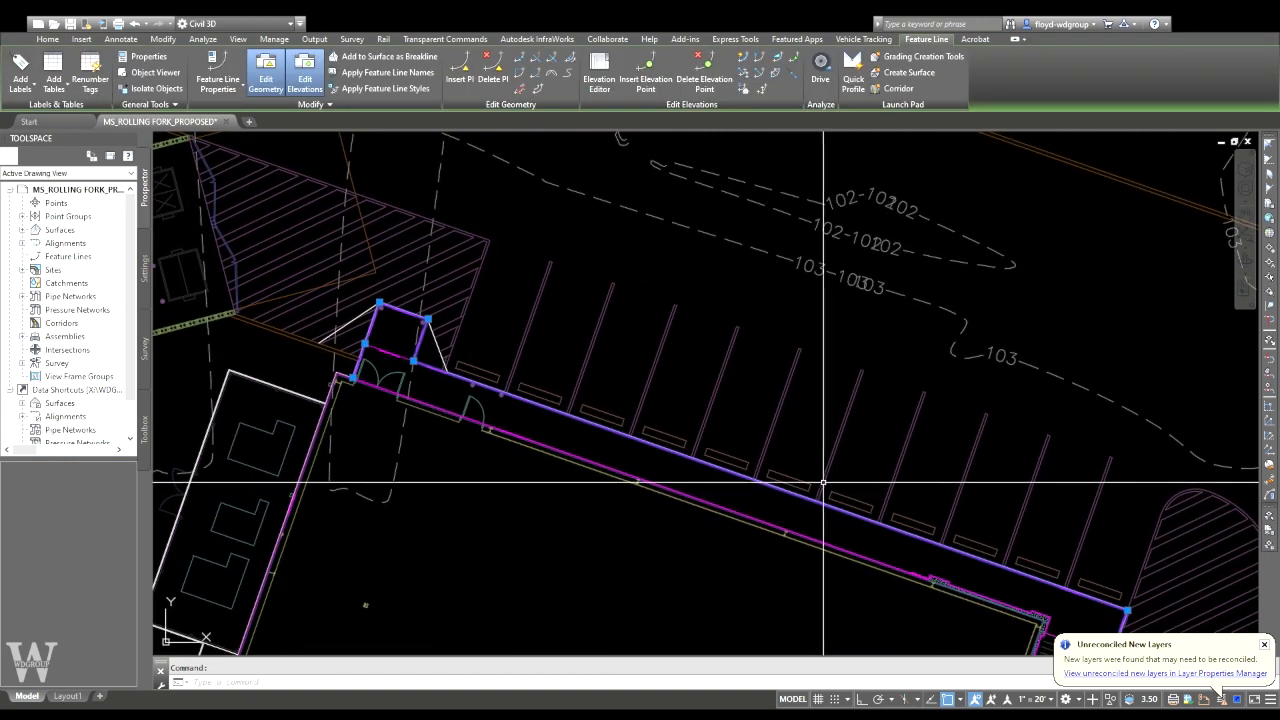
pyautogui.scroll(-3, 520, 426)
pyautogui.press('Escape')
pyautogui.scroll(4, 532, 408)
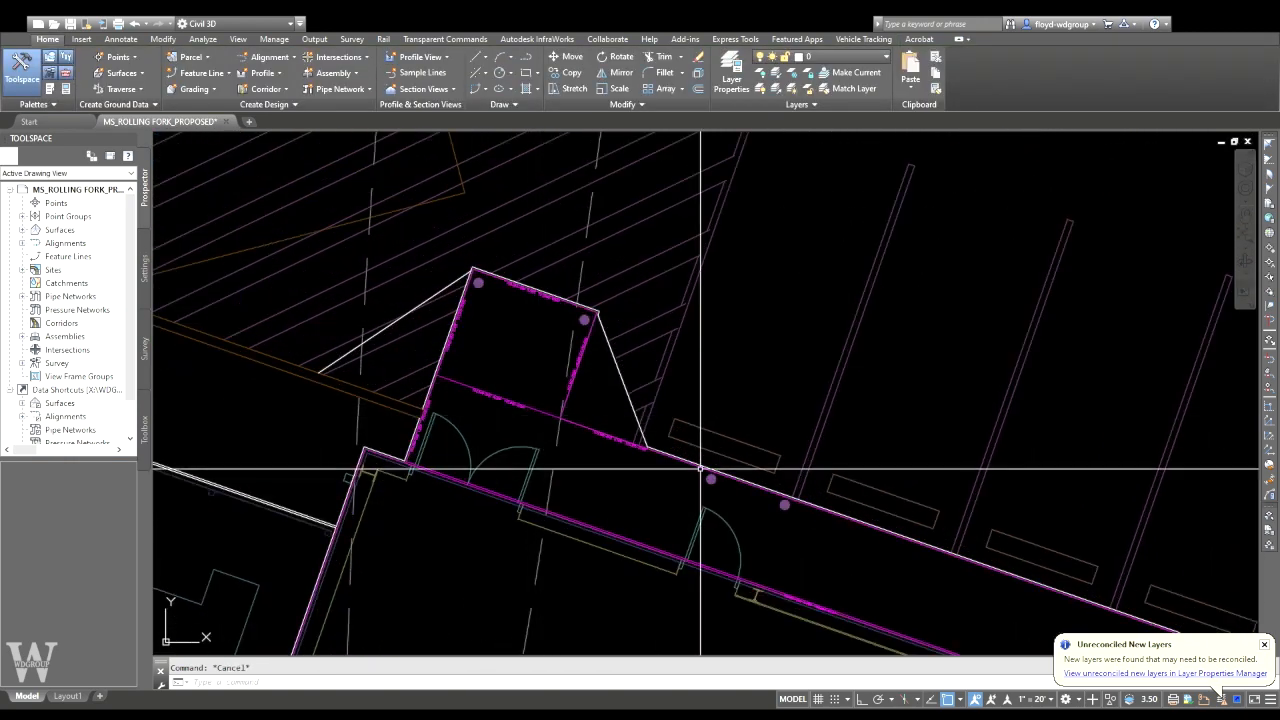
# - Convert the outer polyline around the rectangular ramp area and the two angled flare lines beside it into feature lines
pyautogui.moveTo(509, 388); pyautogui.dragTo(607, 442, button='middle')
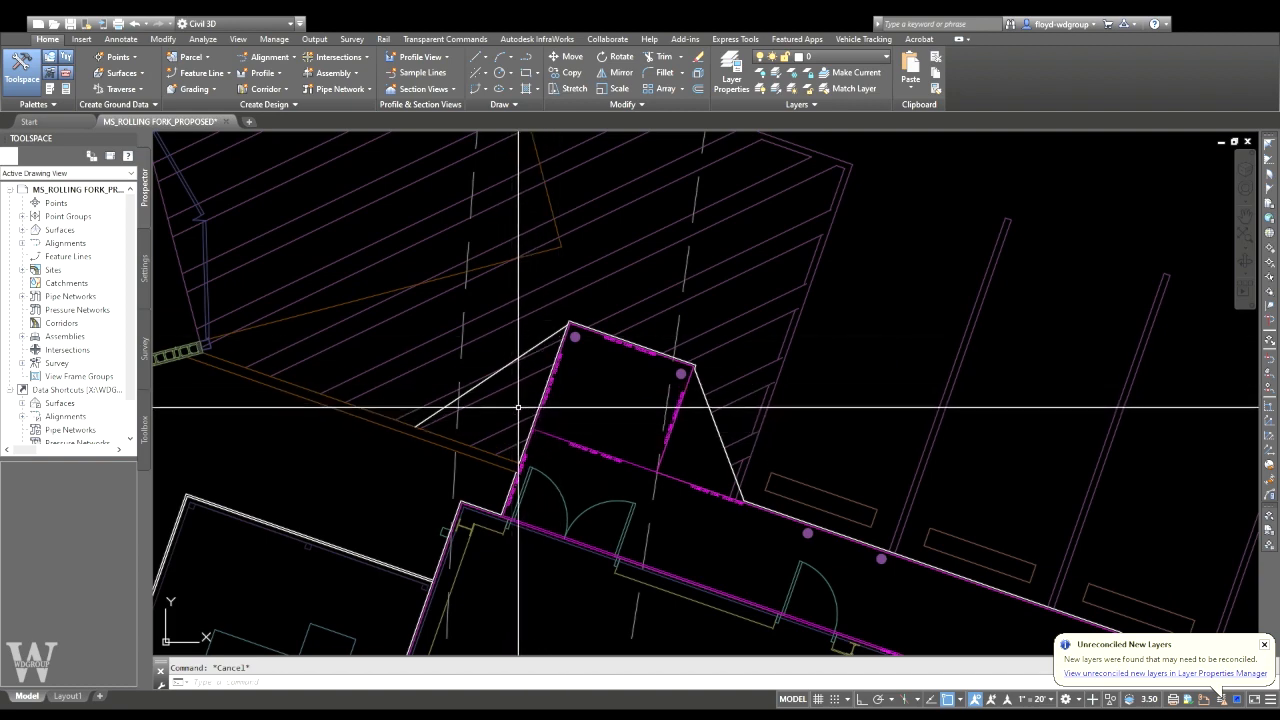
pyautogui.scroll(2, 528, 401)
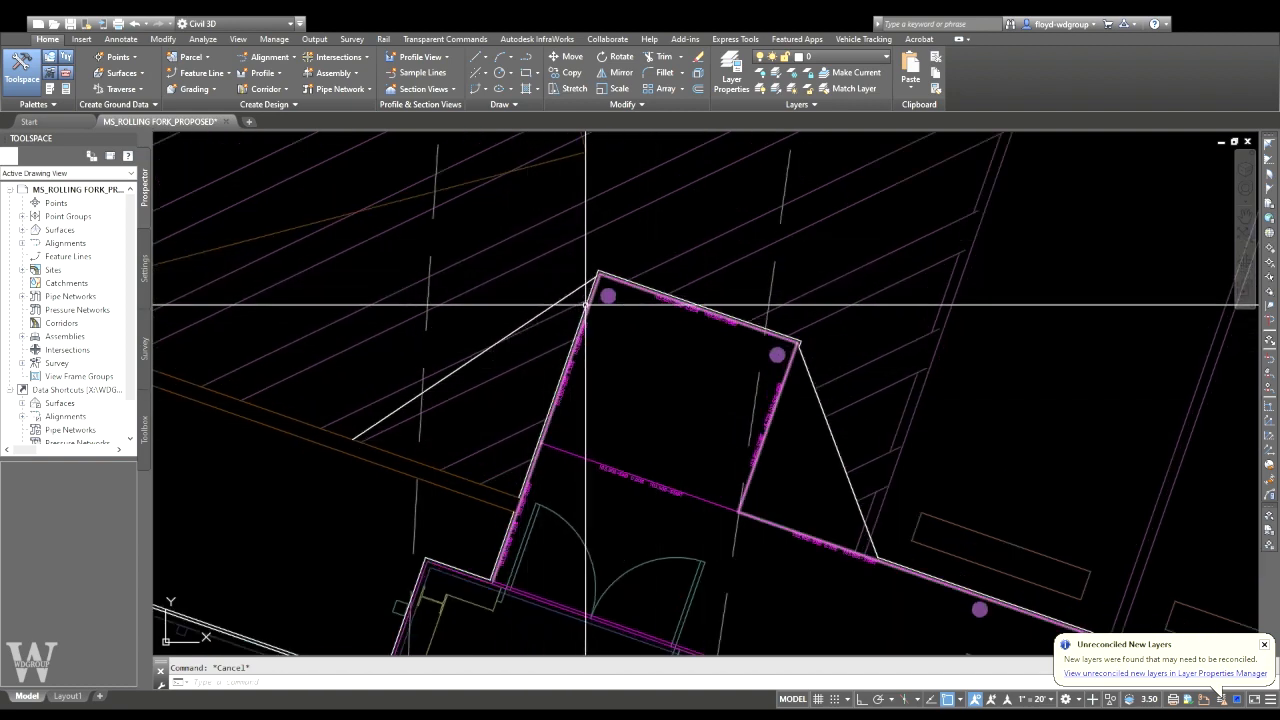
pyautogui.scroll(2, 600, 295)
pyautogui.scroll(-2, 609, 284)
pyautogui.scroll(2, 612, 277)
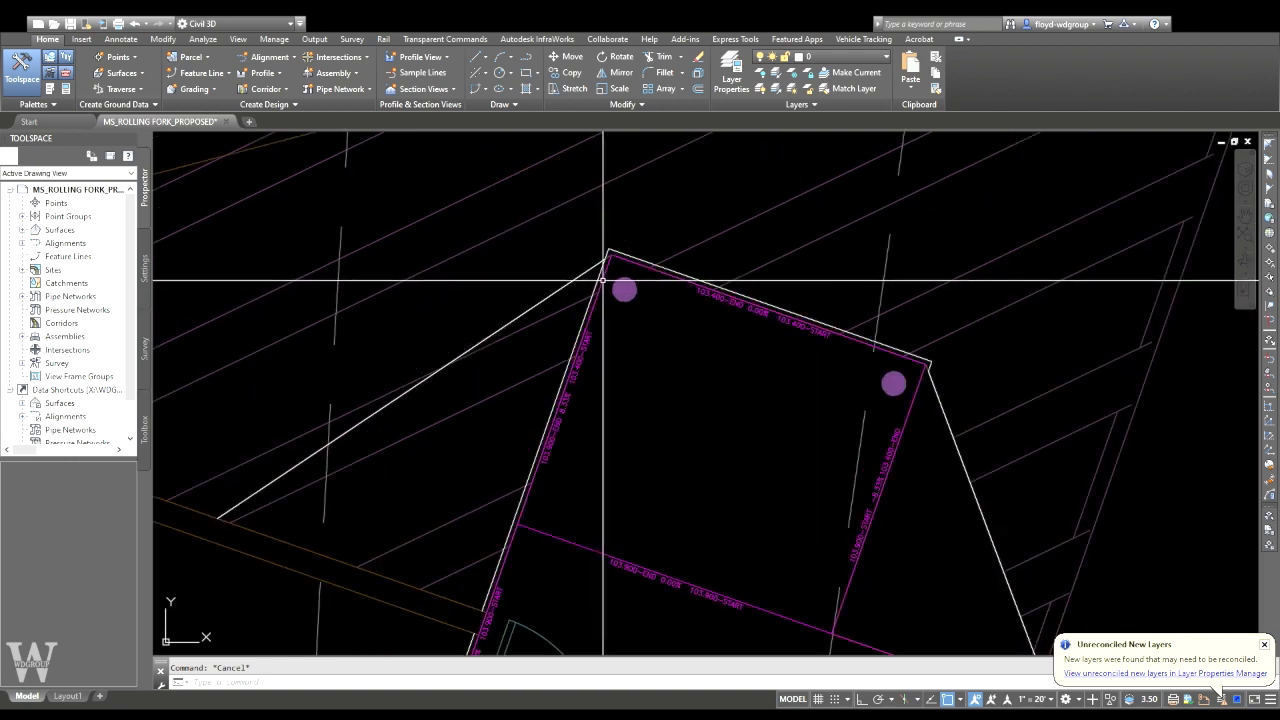
pyautogui.click(611, 252)
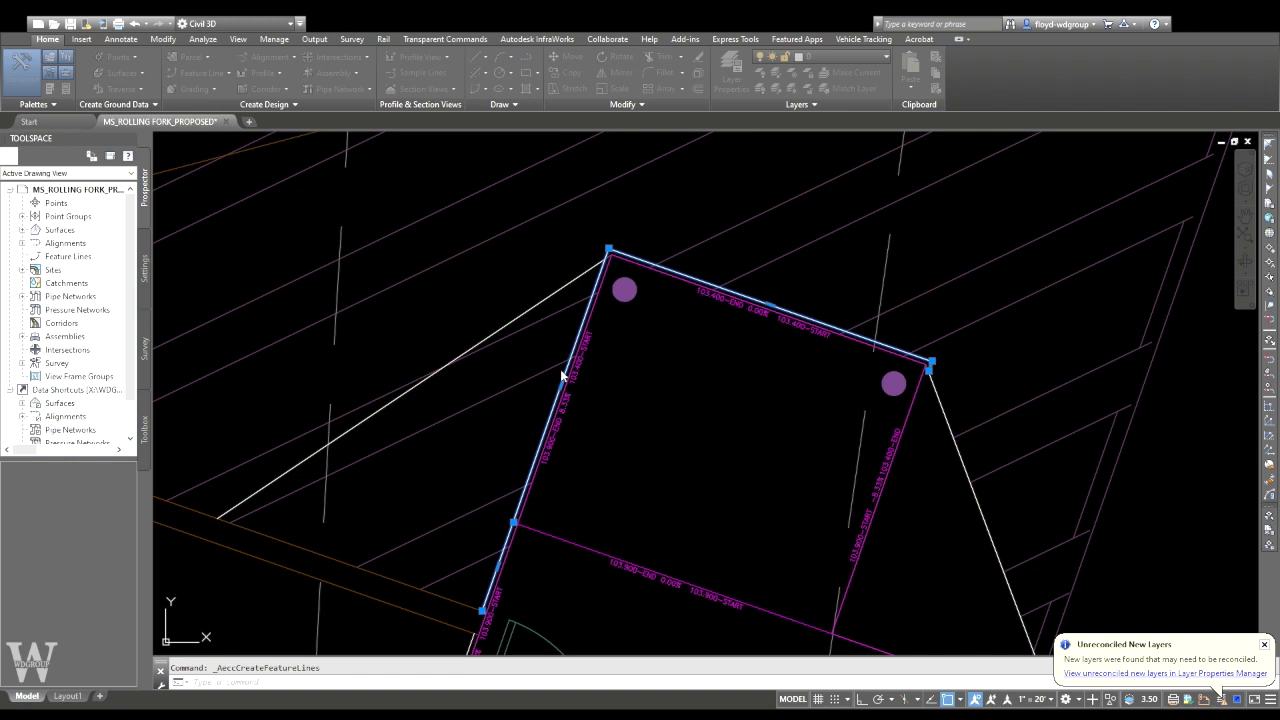
pyautogui.press('Escape')
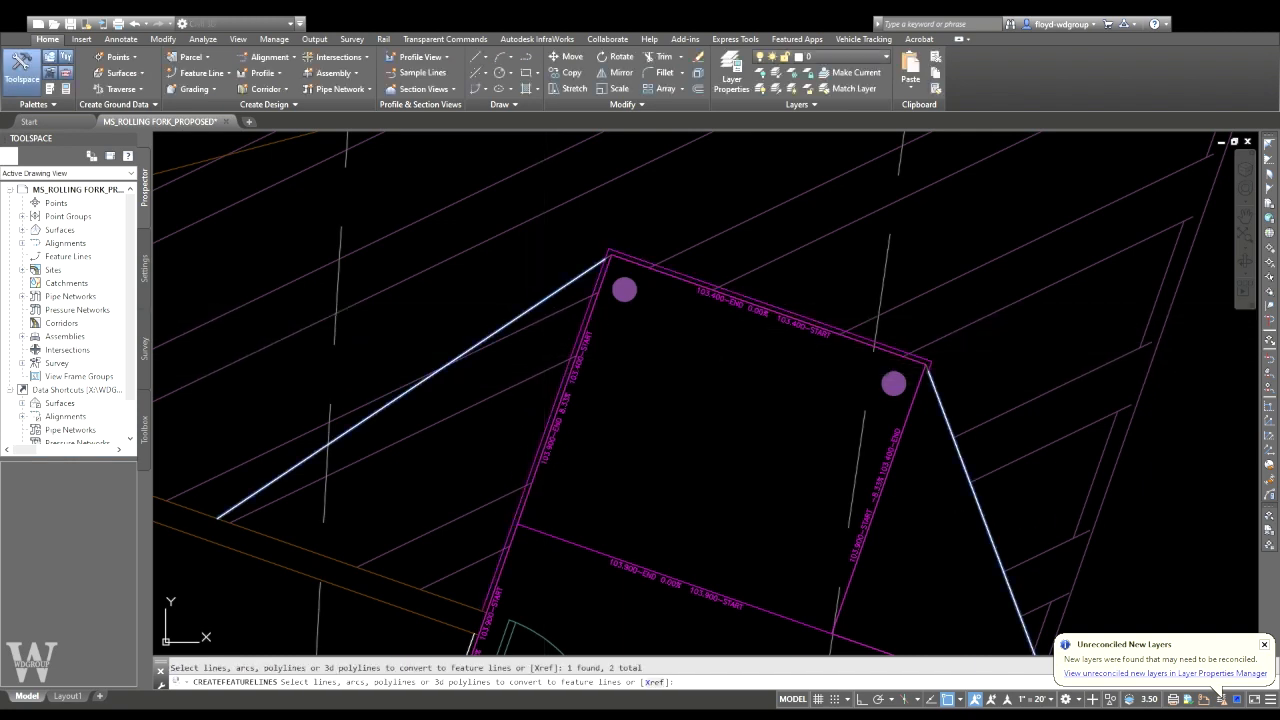
pyautogui.press('Return')
pyautogui.click(511, 490)
pyautogui.press('Escape')
# - Insert a PI on the ramp's outermost feature line where the flare line beside the double doors meets it, accepting the default elevation
pyautogui.moveTo(562, 504); pyautogui.dragTo(577, 456, button='middle')
pyautogui.click(540, 437)
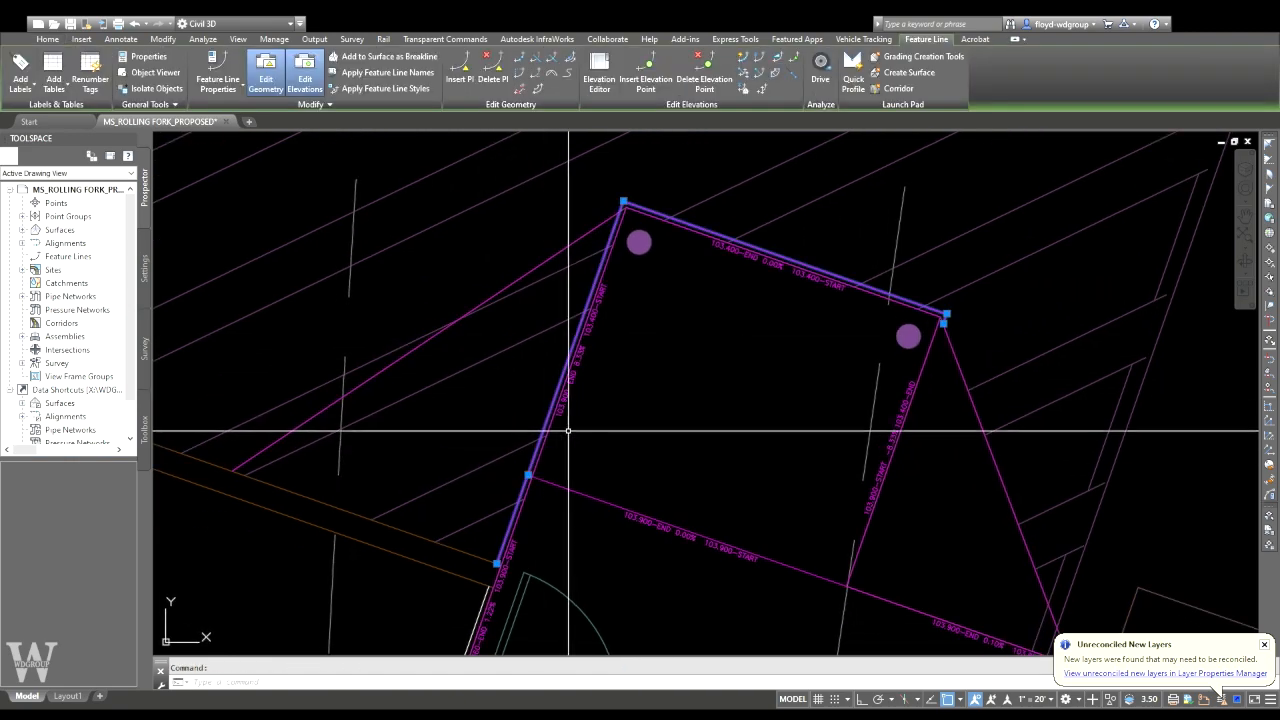
pyautogui.press('Escape')
pyautogui.scroll(4, 617, 228)
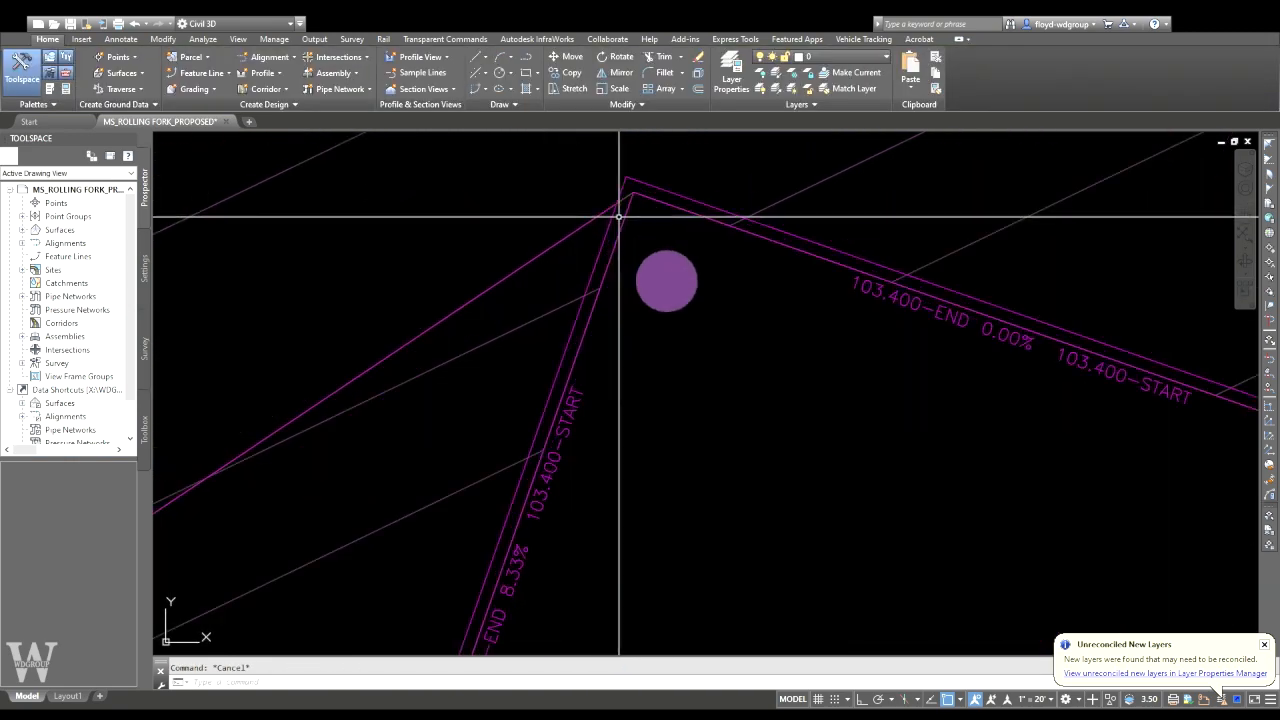
pyautogui.click(610, 218)
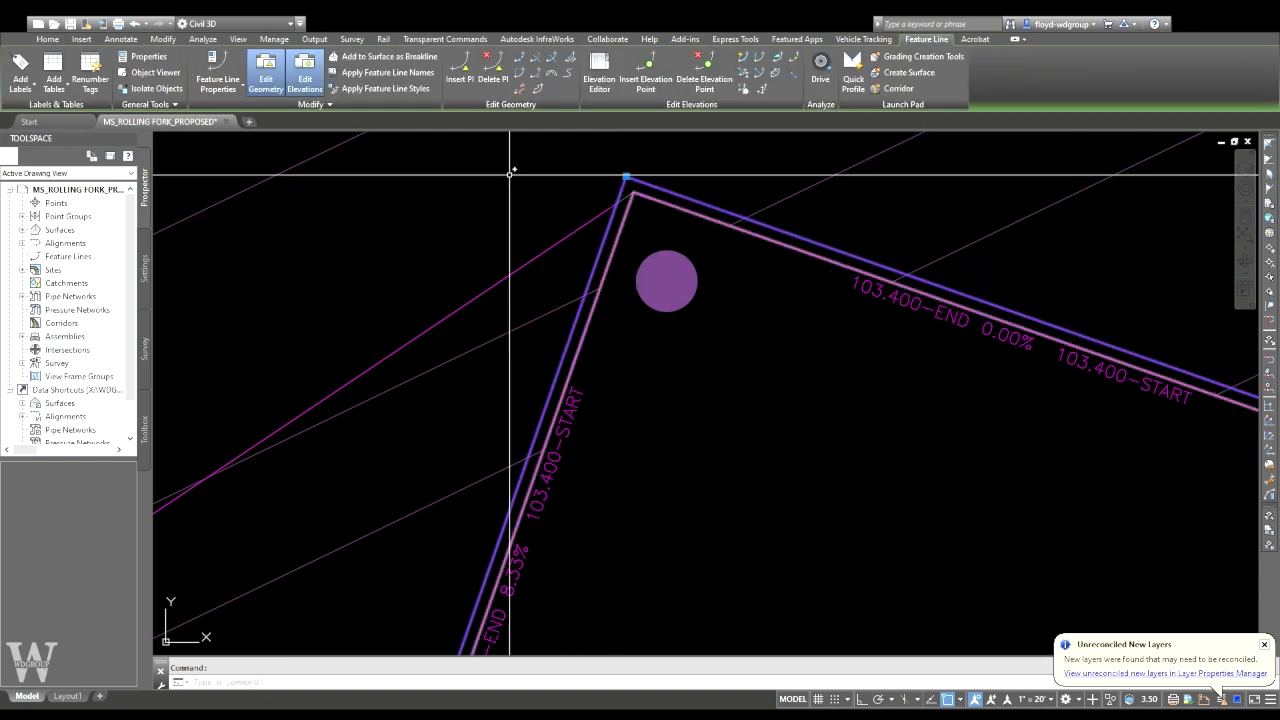
pyautogui.click(460, 70)
pyautogui.click(617, 203)
pyautogui.press('Return')
pyautogui.press('Return')
pyautogui.press('Escape')
pyautogui.press('Escape')
pyautogui.scroll(-5, 600, 318)
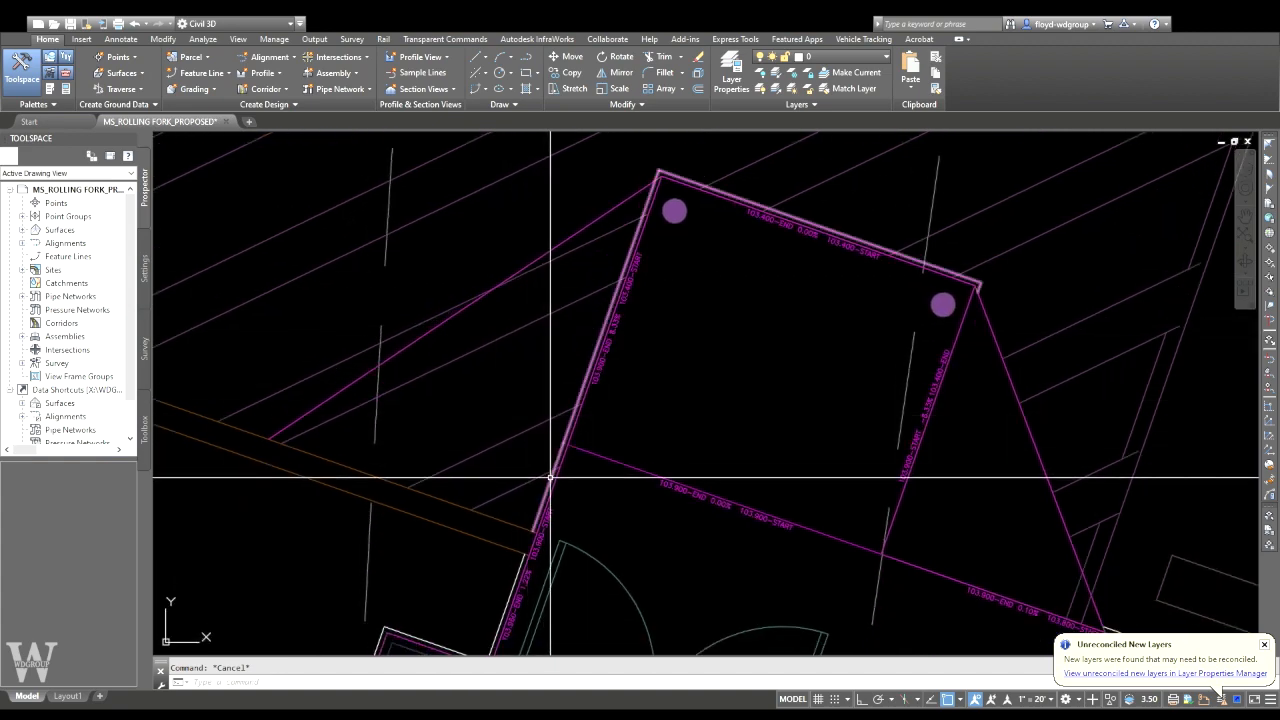
pyautogui.click(777, 59)
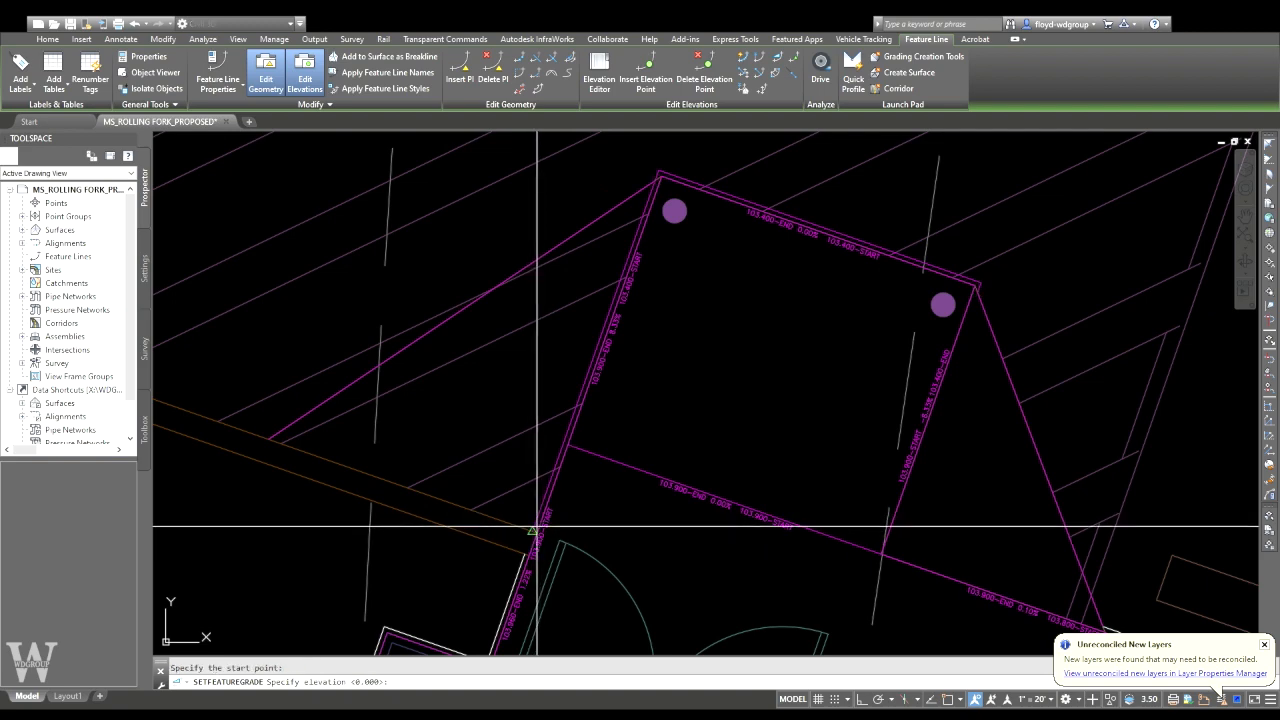
pyautogui.scroll(3, 563, 431)
pyautogui.press('Escape')
pyautogui.press('Escape')
# - Insert two PIs at elevation 103.90 on the ramp's side edge feature line, where the two parallel brown lines meet it
pyautogui.scroll(3, 568, 435)
pyautogui.click(568, 435)
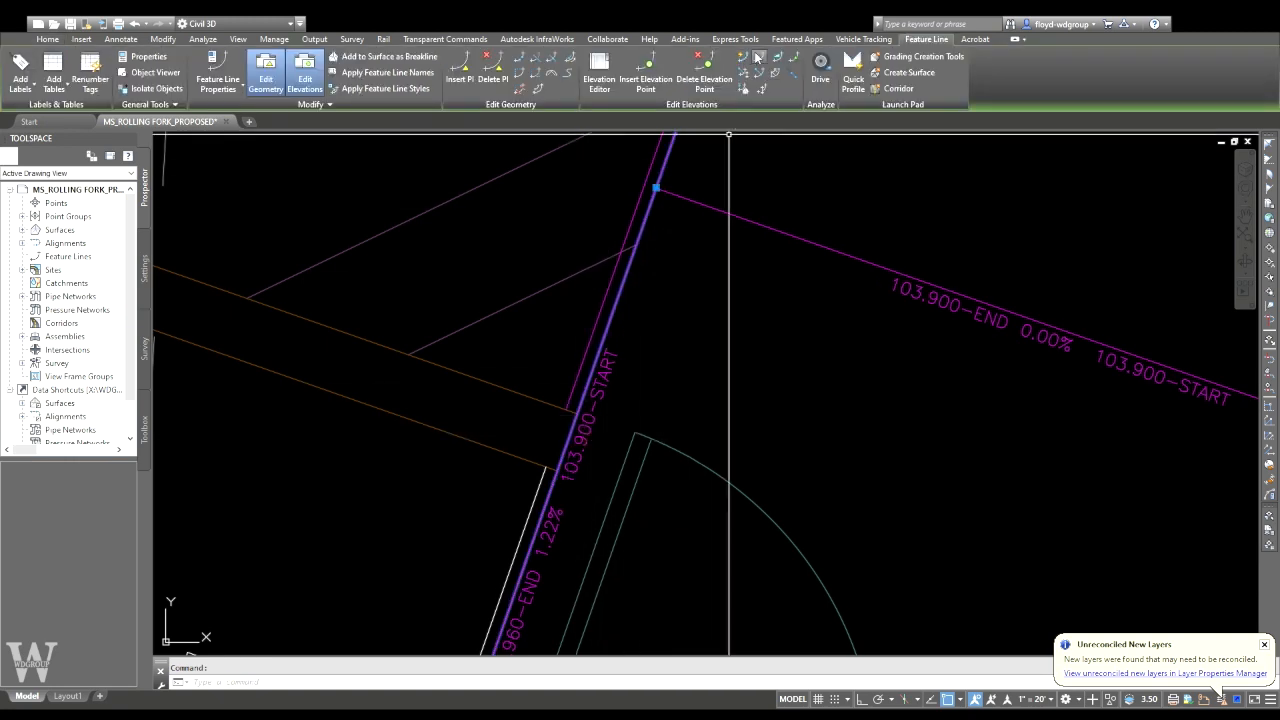
pyautogui.click(463, 73)
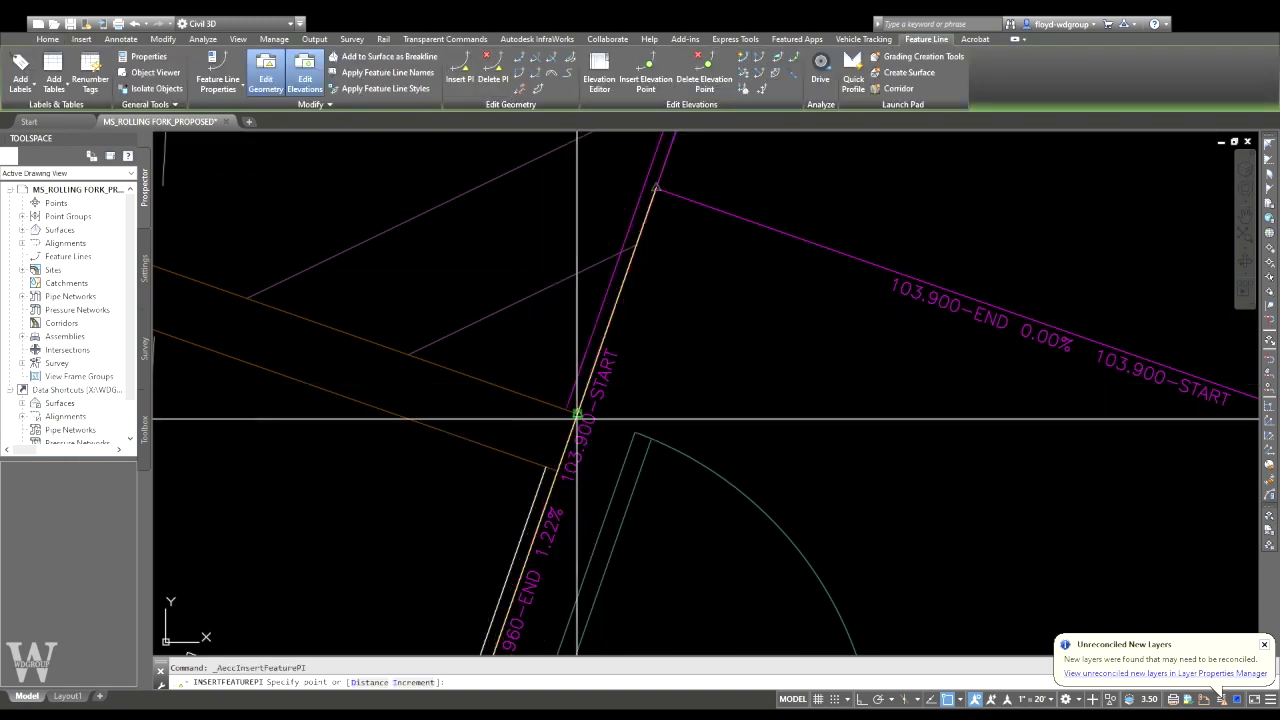
pyautogui.click(558, 464)
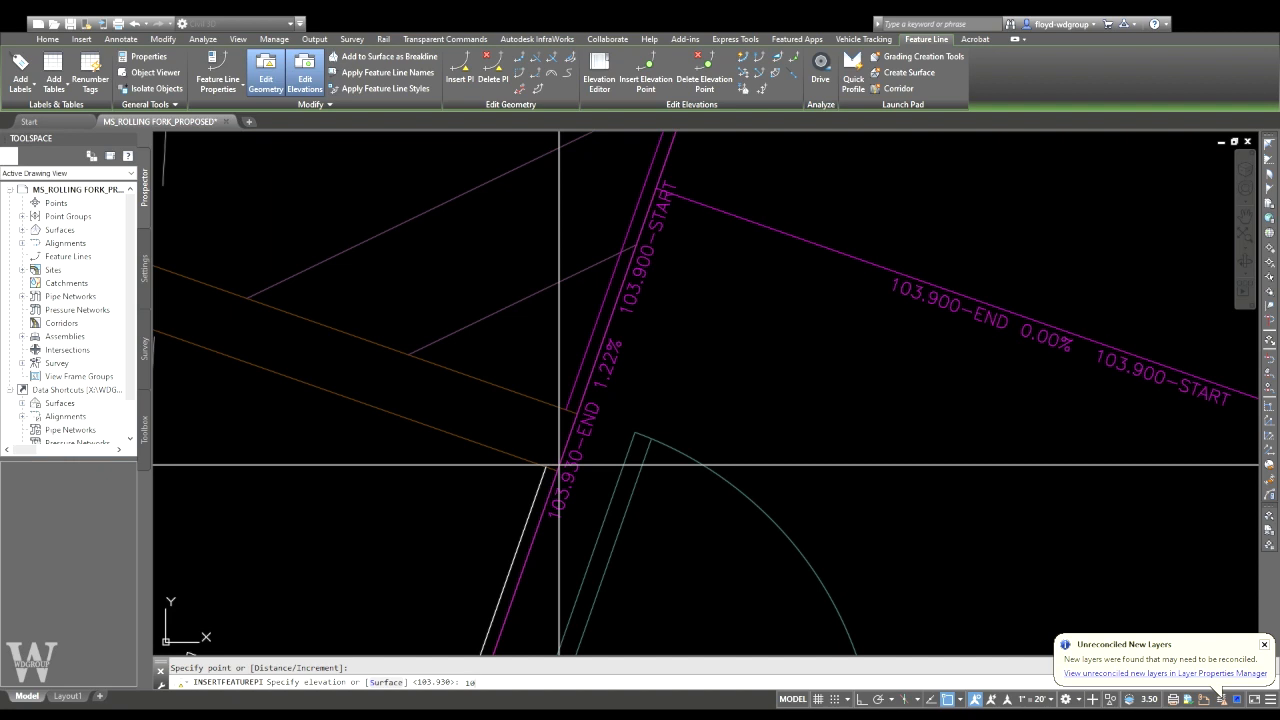
pyautogui.click(578, 410)
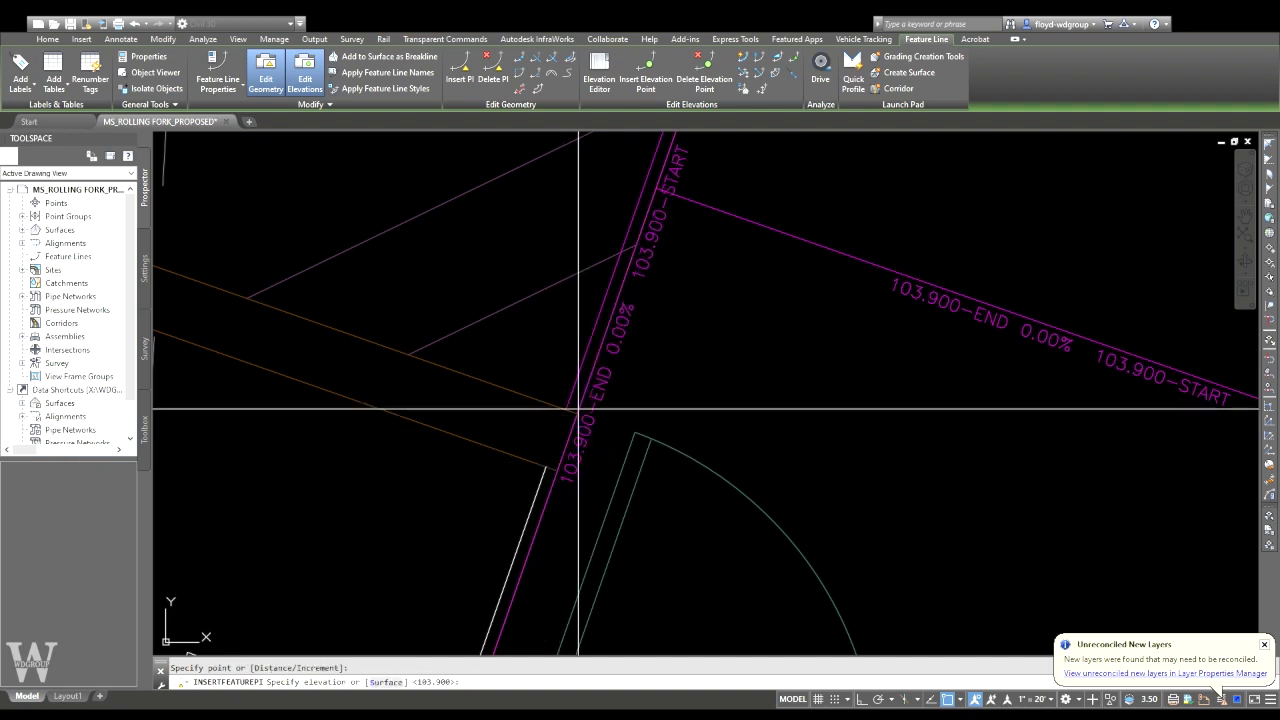
pyautogui.press('Escape')
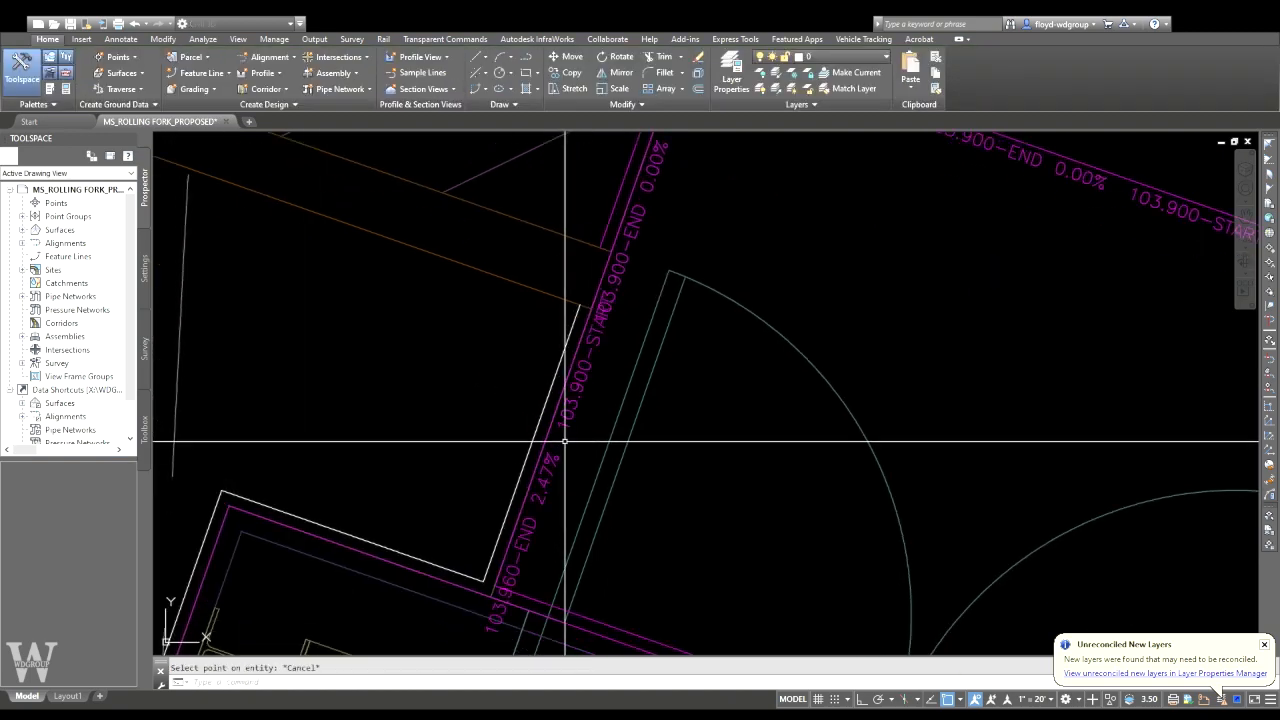
# - Erase the newest grade label and apply a uniform 1.22% grade along the side edge from the building corner to the cross feature line
pyautogui.scroll(-2, 565, 440)
pyautogui.press('Return')
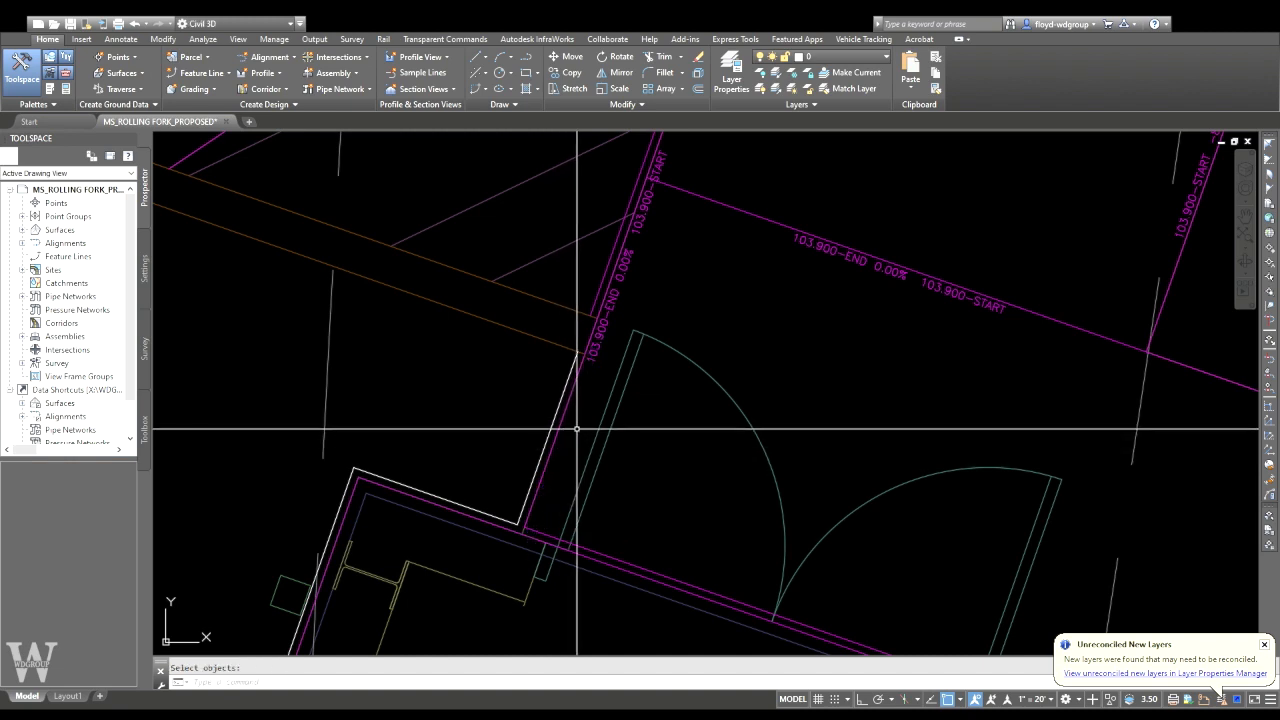
pyautogui.moveTo(592, 394); pyautogui.dragTo(588, 450, button='middle')
pyautogui.click(580, 406)
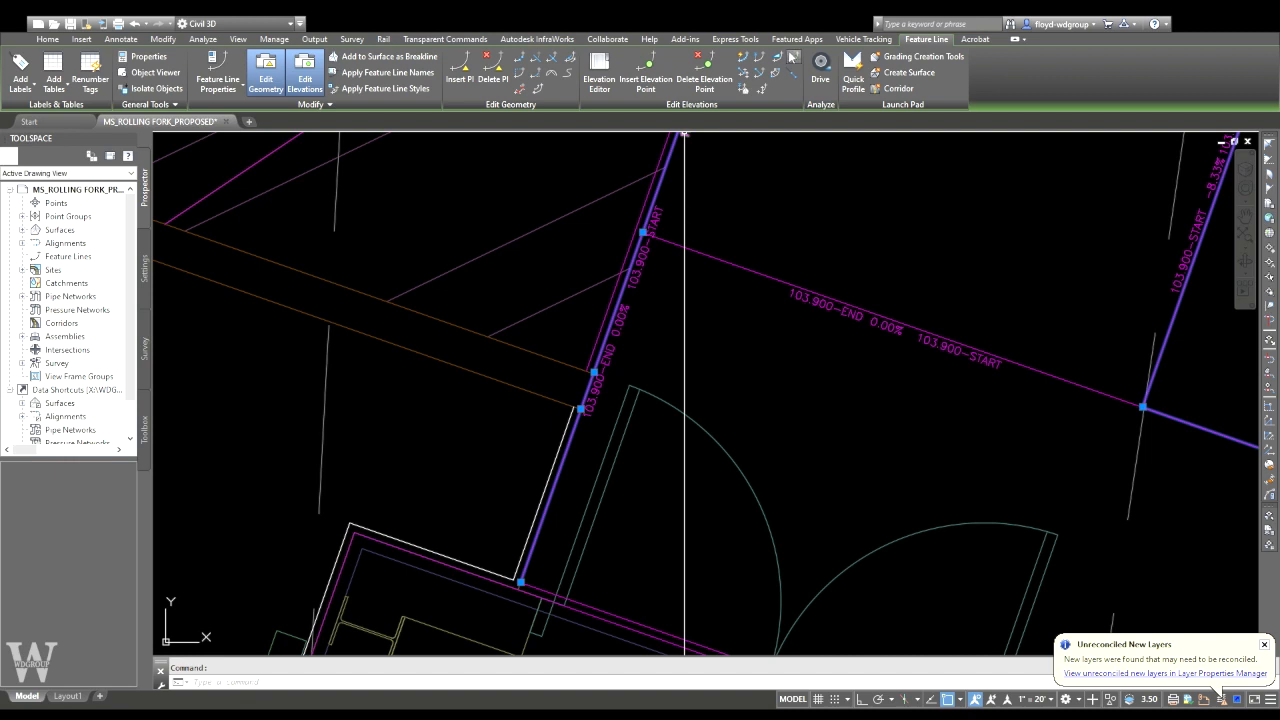
pyautogui.click(783, 56)
pyautogui.click(522, 583)
pyautogui.press('Return')
pyautogui.press('Return')
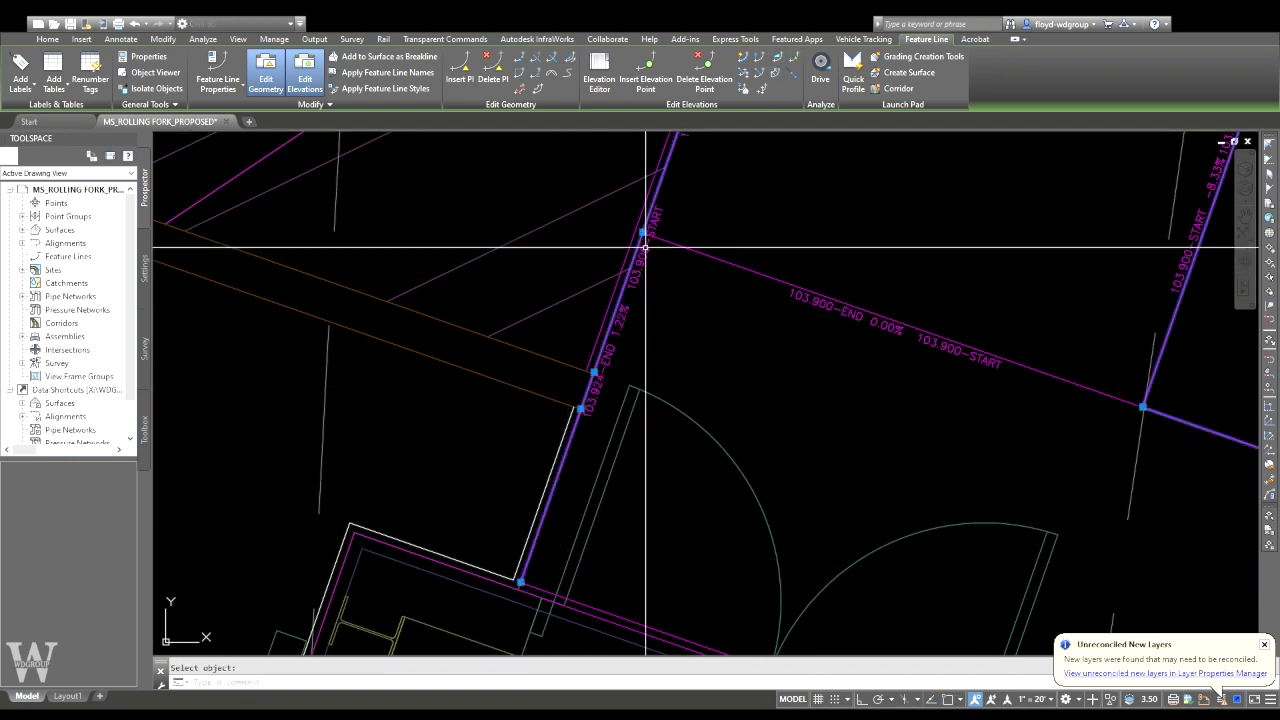
# - Label the grade of the side edge segment between the building corner and the nearer inserted PI
pyautogui.click(507, 430)
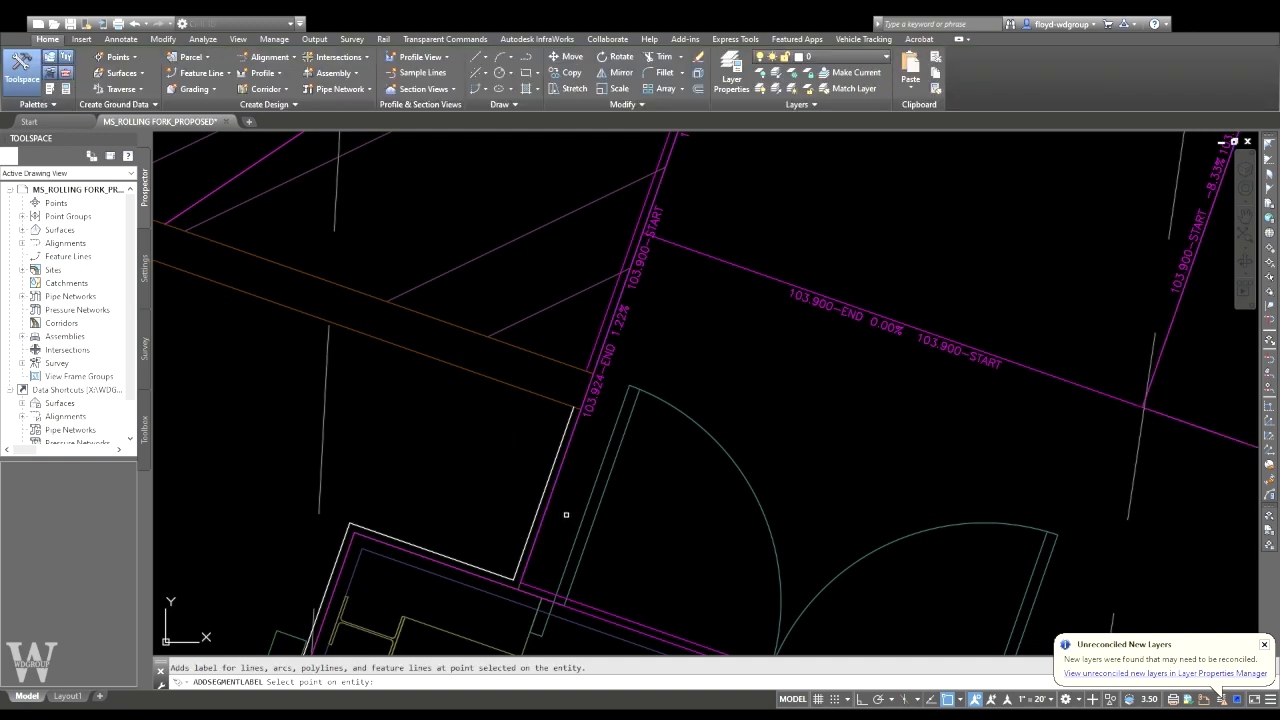
pyautogui.press('Escape')
pyautogui.press('Escape')
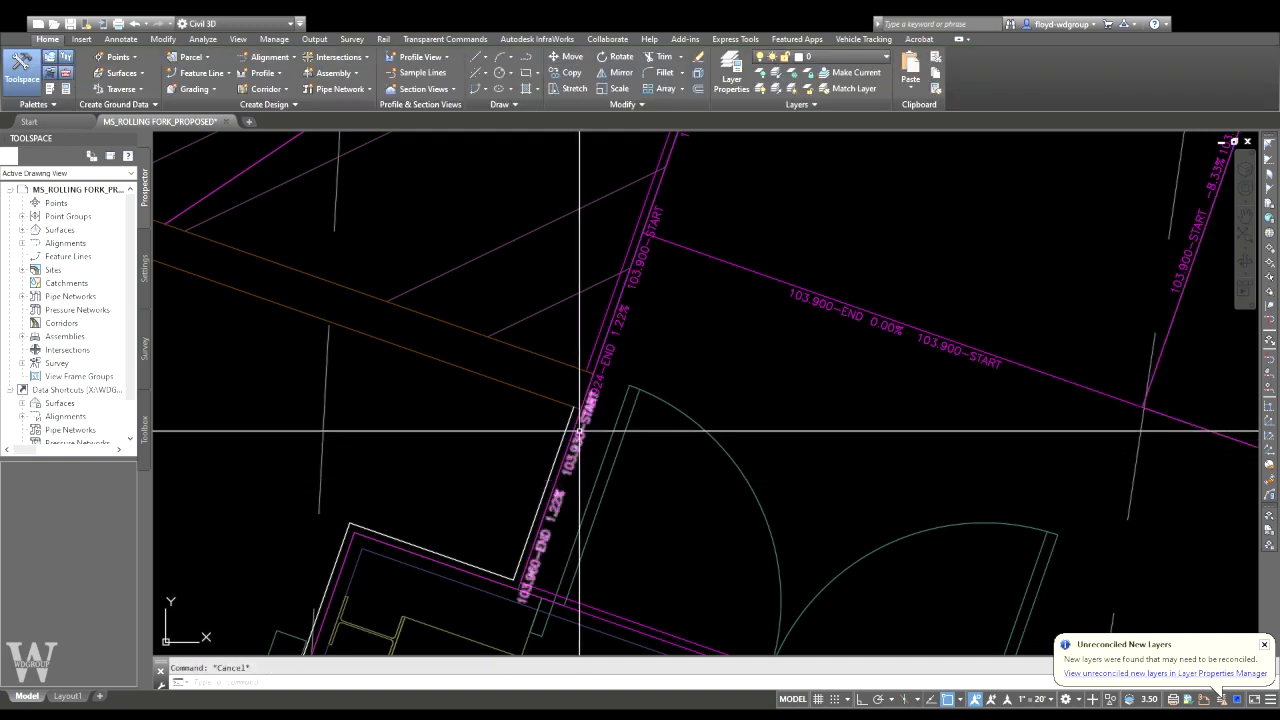
# - Set the grade between the two inserted PIs on the side edge feature line to 0%
pyautogui.click(585, 396)
pyautogui.click(765, 88)
pyautogui.click(594, 370)
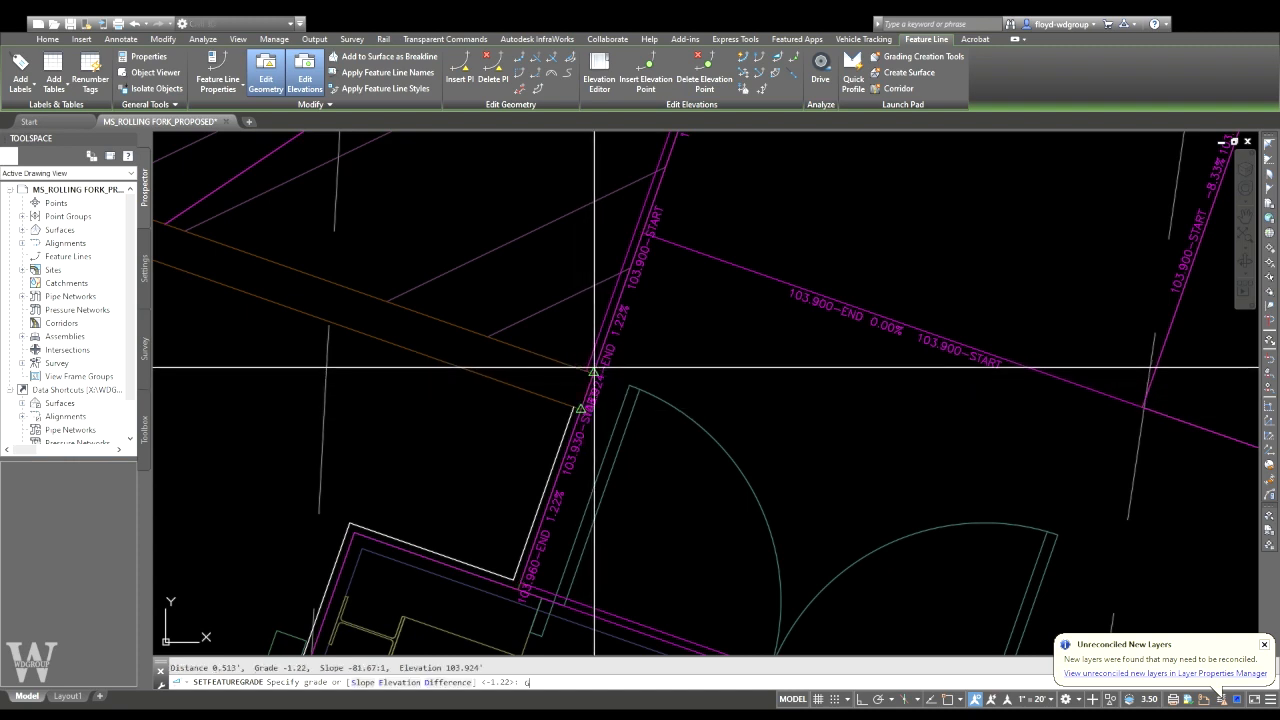
pyautogui.press('Return')
pyautogui.press('Escape')
pyautogui.press('Escape')
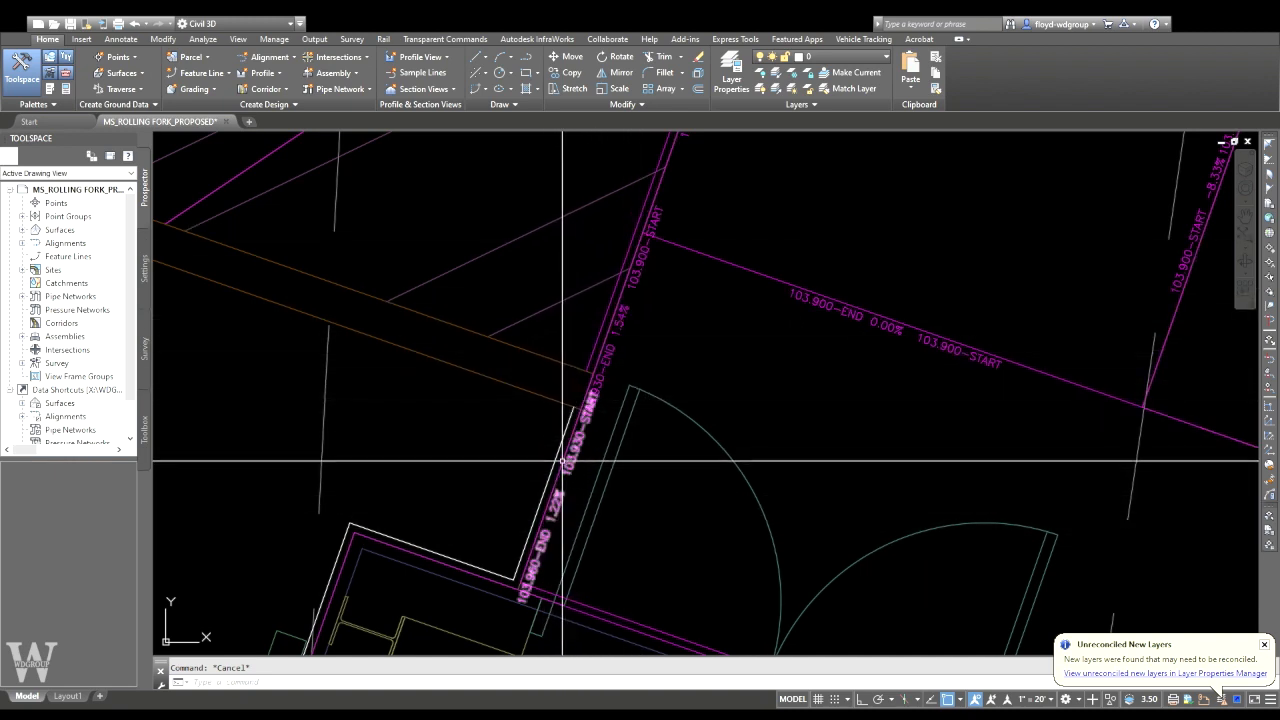
# - Erase the overlapping grade label on the side edge segment between the cross feature line and the inserted PIs
pyautogui.scroll(-2, 573, 488)
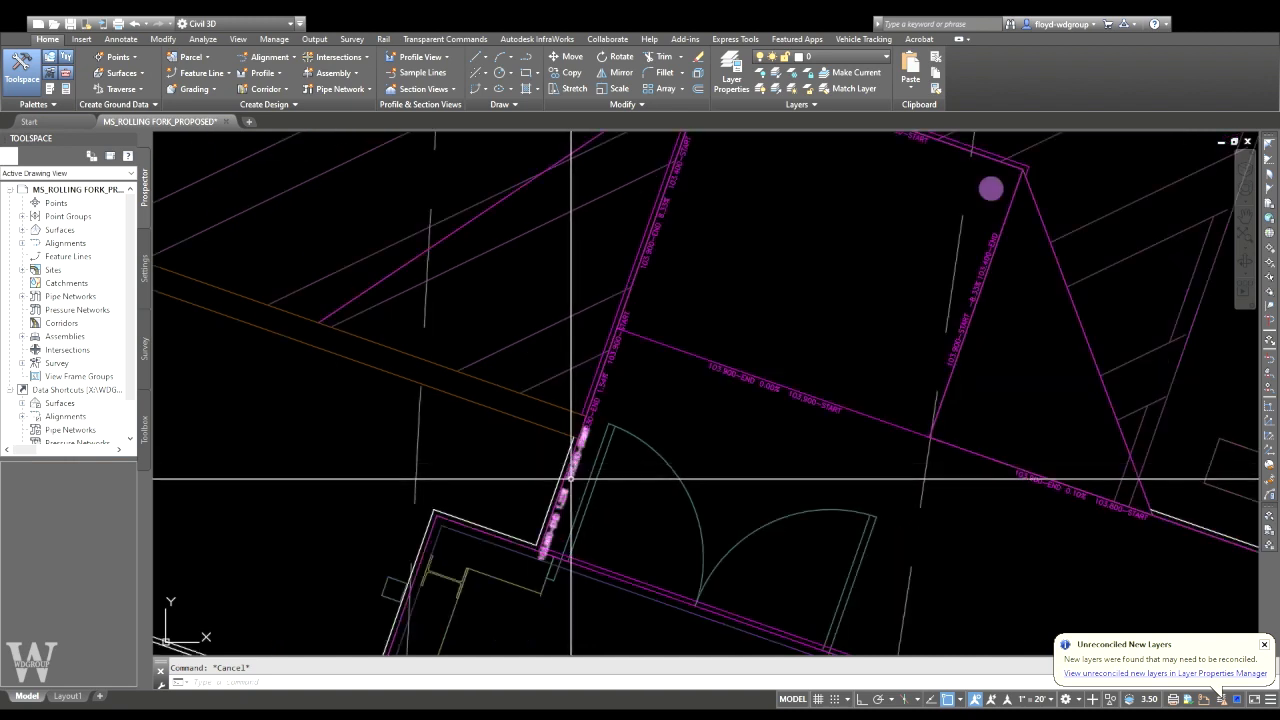
pyautogui.write('L')
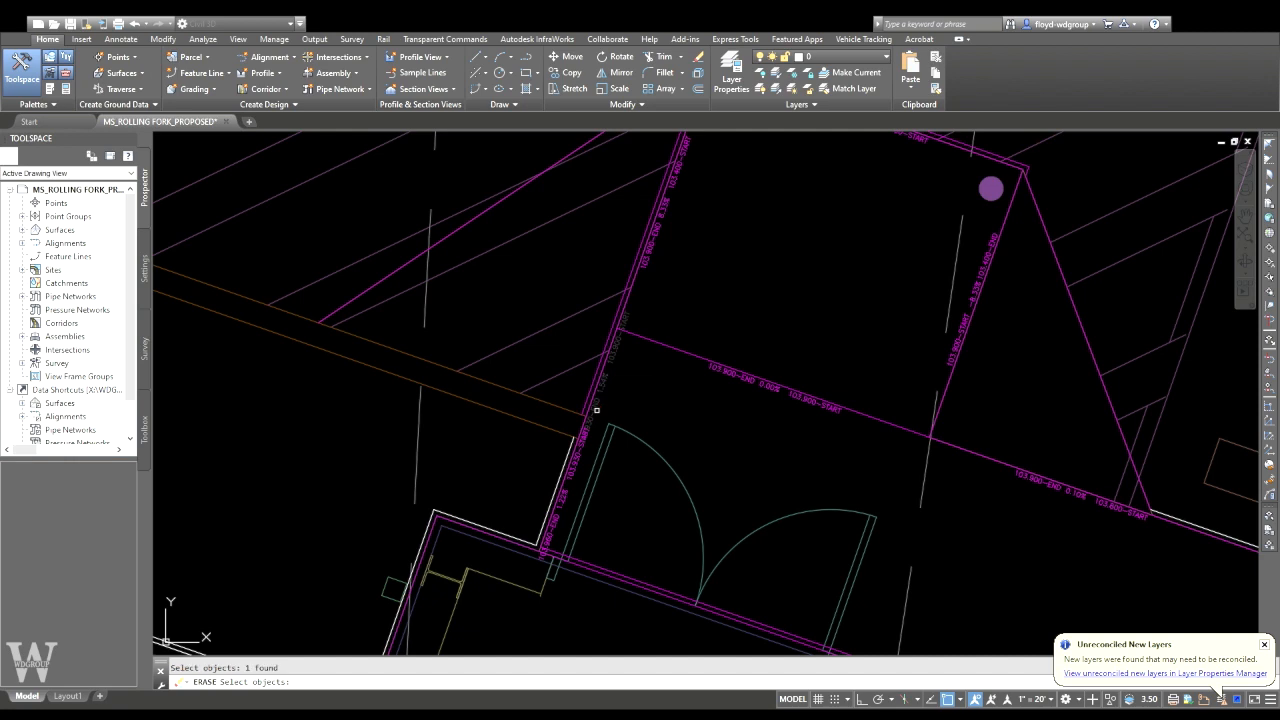
pyautogui.write('L')
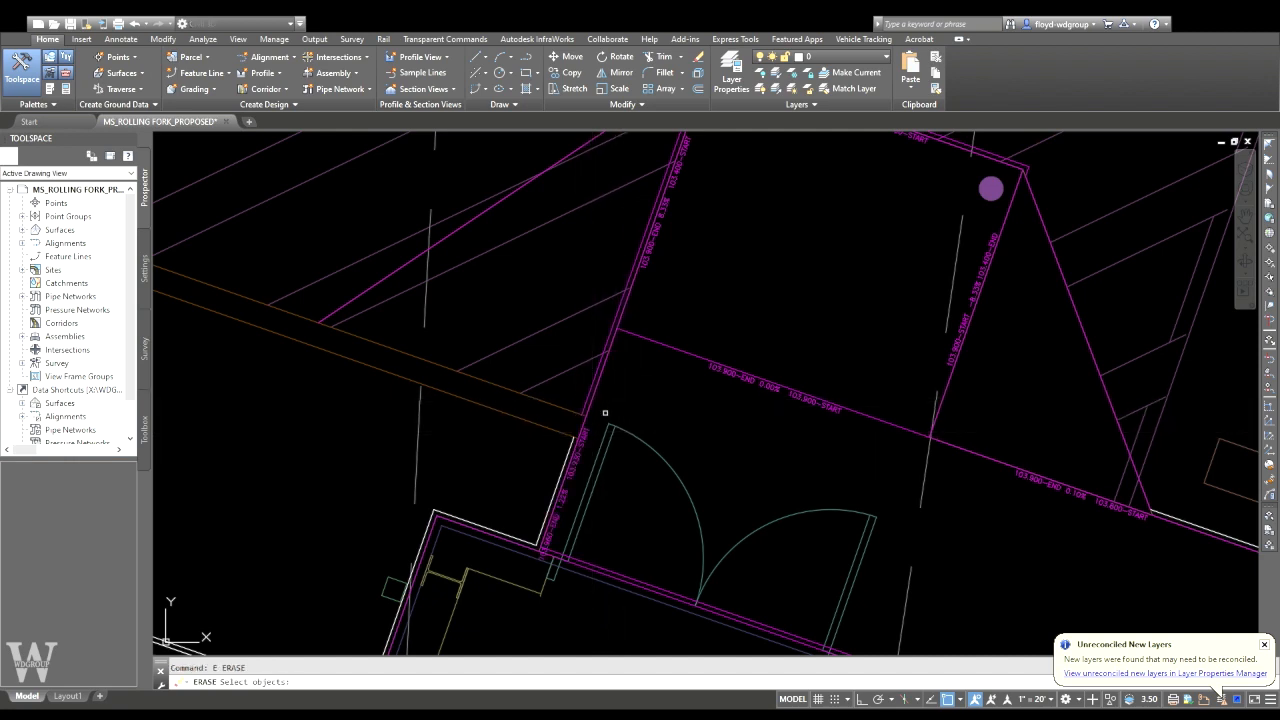
pyautogui.scroll(5, 594, 429)
pyautogui.press('Escape')
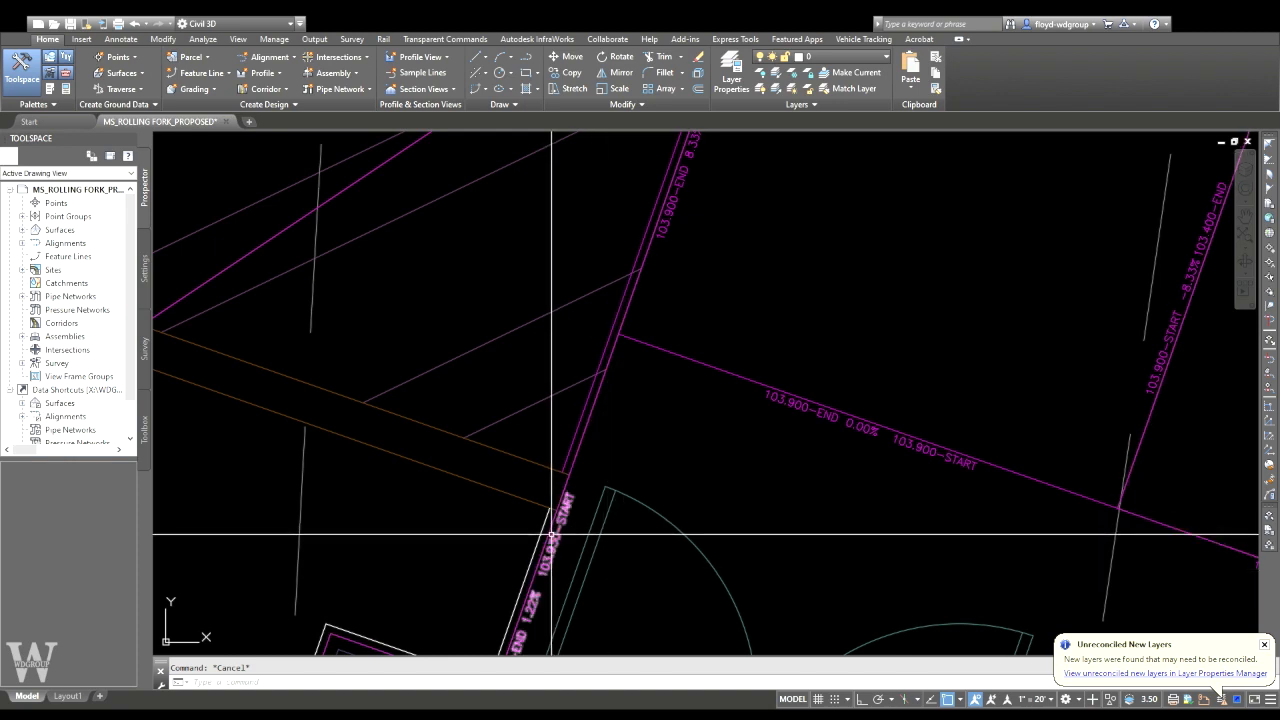
# - Grade the outermost feature line from its end near the double doors to elevation 103.90 at its vertex beside the cross feature line
pyautogui.moveTo(554, 535); pyautogui.dragTo(599, 660, button='middle')
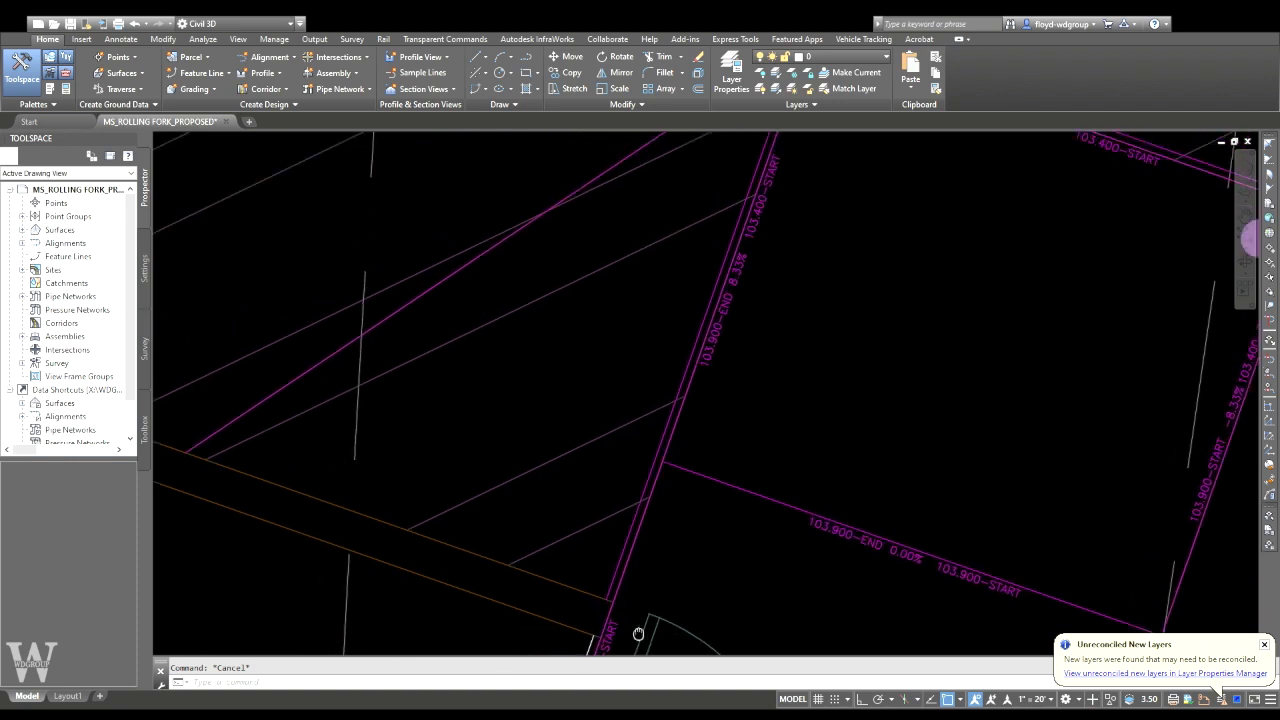
pyautogui.click(623, 550)
pyautogui.click(778, 71)
pyautogui.click(607, 597)
pyautogui.moveTo(611, 597); pyautogui.dragTo(667, 493, button='middle')
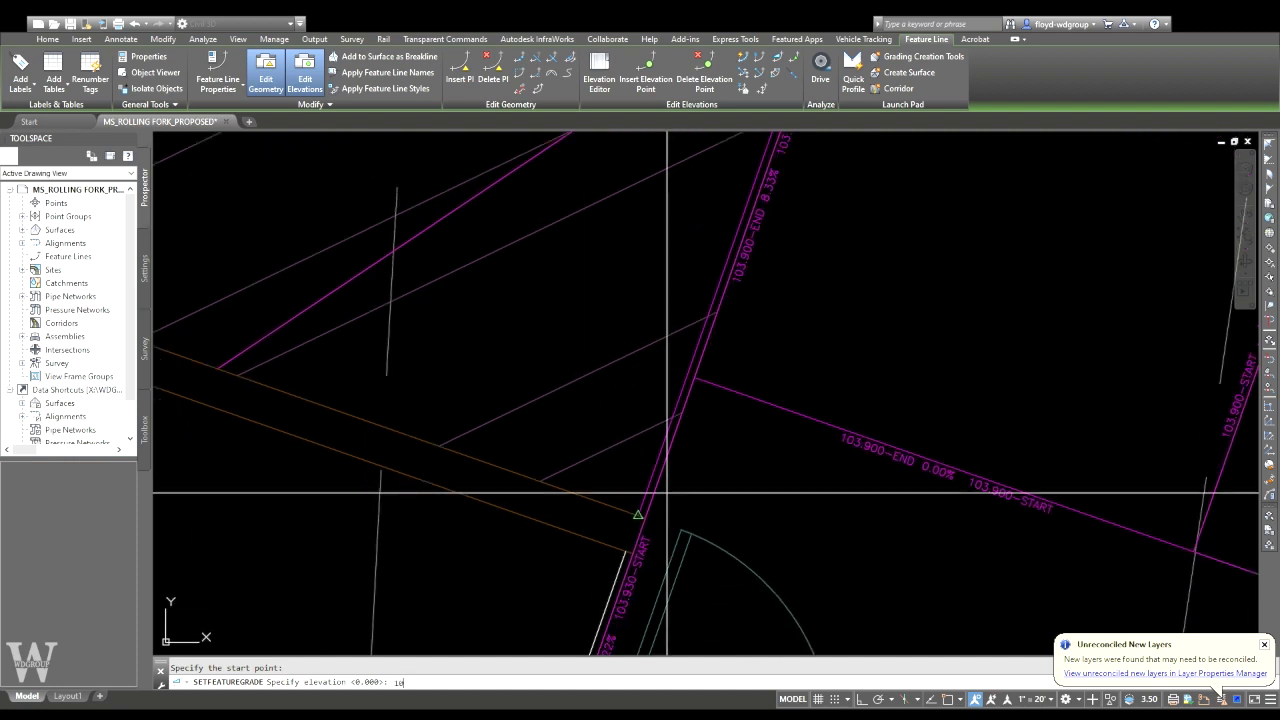
pyautogui.click(690, 374)
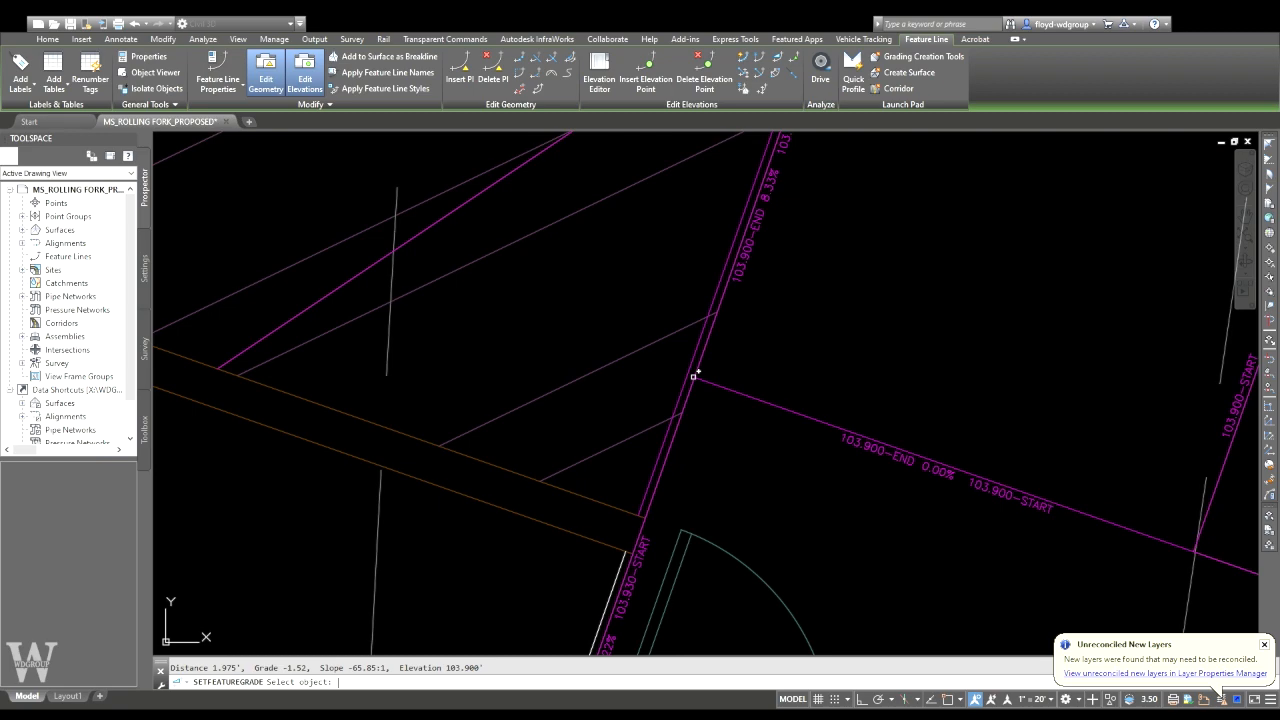
pyautogui.moveTo(743, 266); pyautogui.dragTo(623, 590, button='middle')
pyautogui.moveTo(651, 459); pyautogui.dragTo(789, 269, button='middle')
pyautogui.scroll(-2, 764, 322)
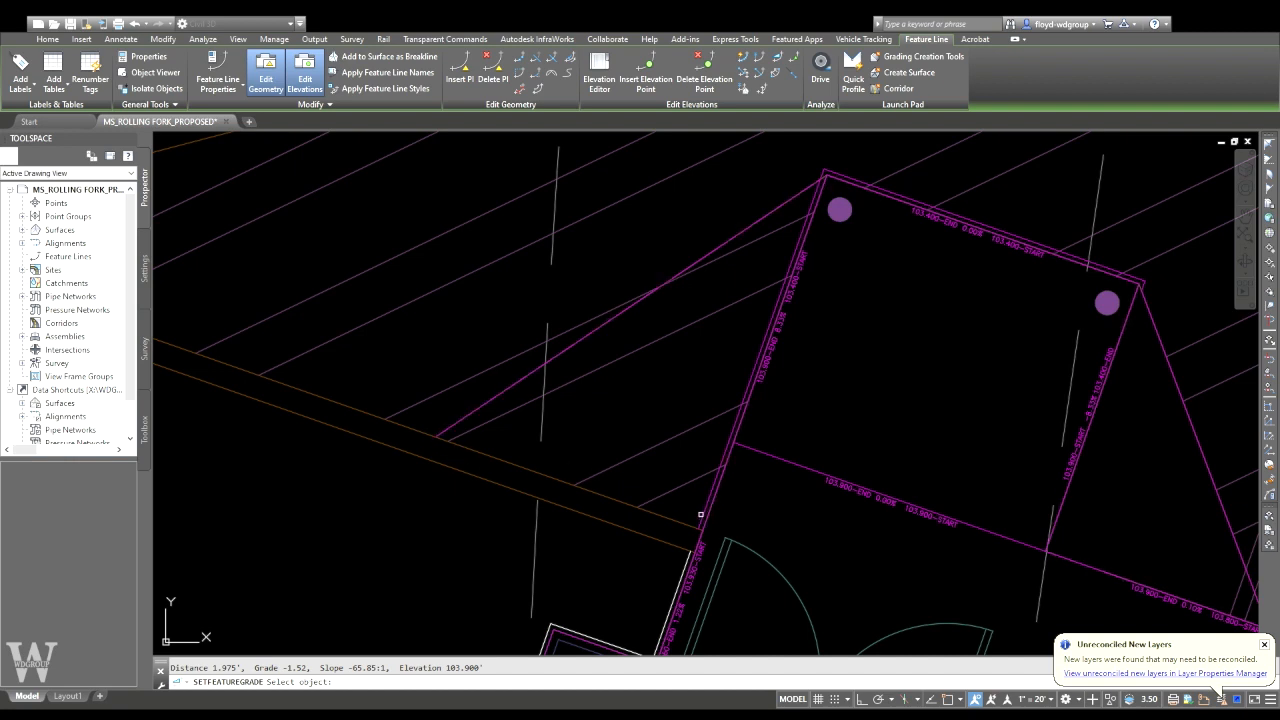
pyautogui.click(485, 400)
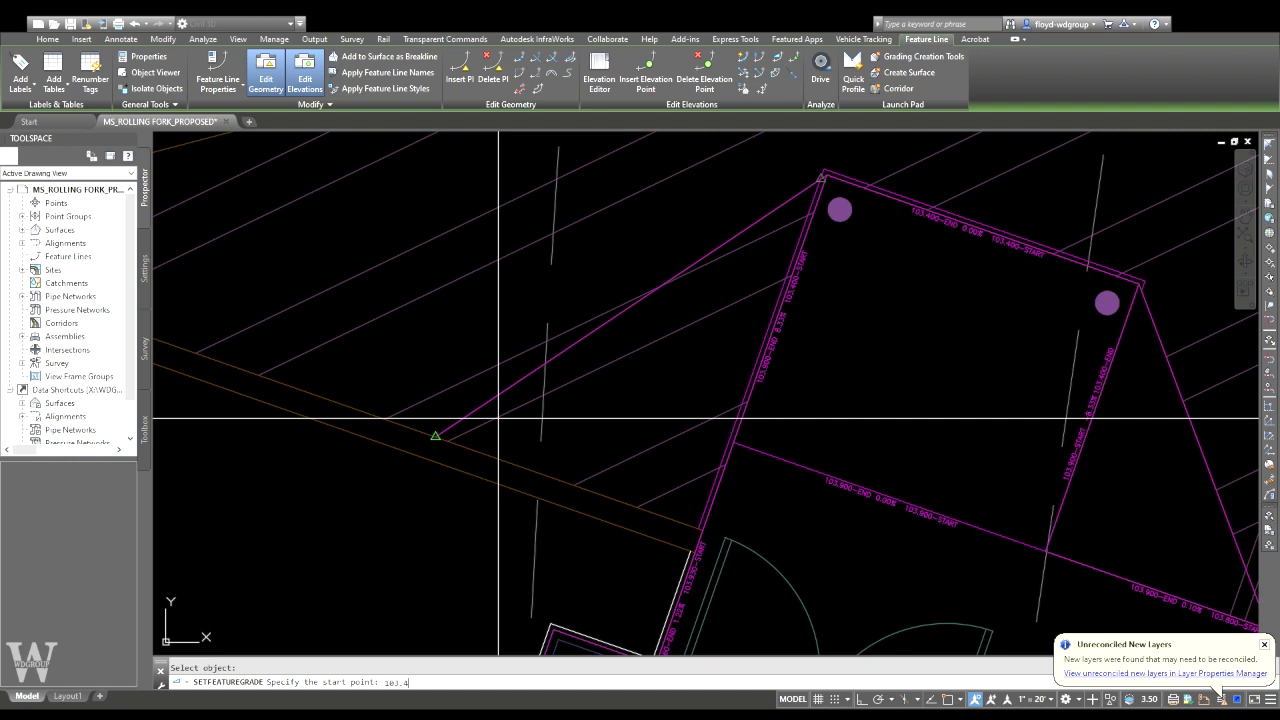
pyautogui.write('103.430')
pyautogui.press('Return')
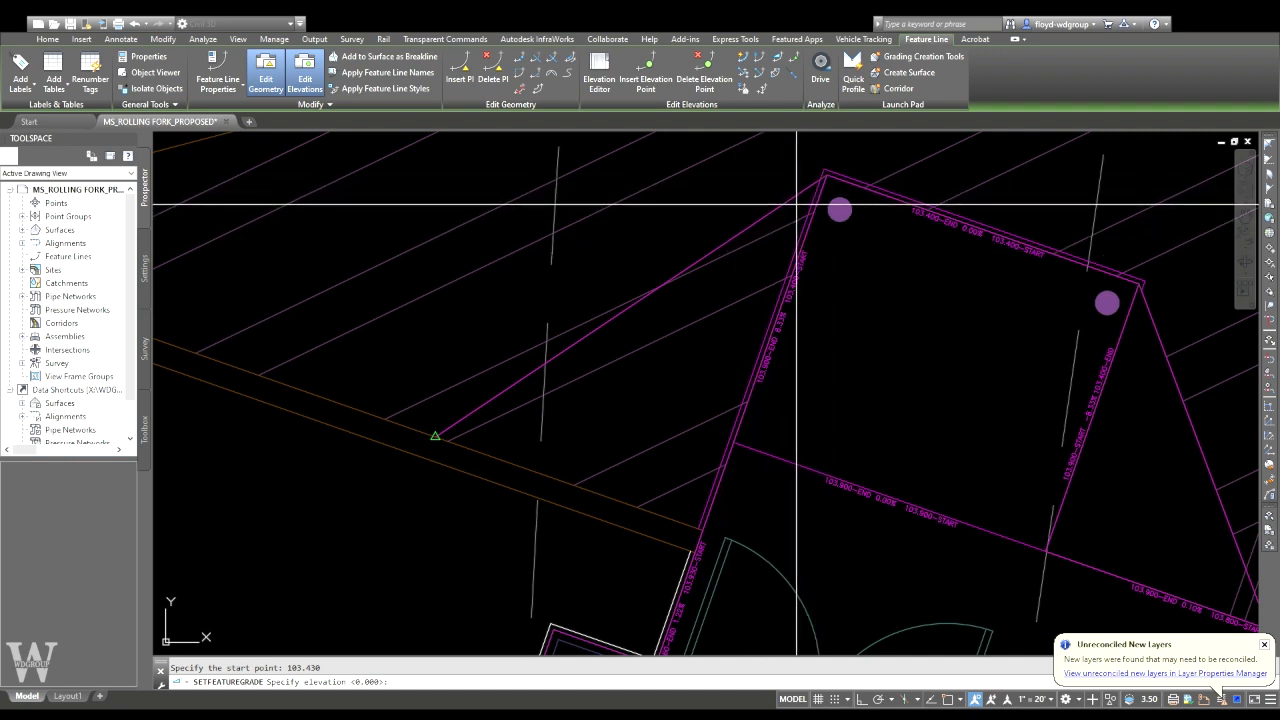
pyautogui.press('Escape')
pyautogui.press('Return')
pyautogui.click(440, 435)
pyautogui.press('Escape')
# - Grade the flare feature line beside the curb from elevation 103.430 at its outer end to 103.40 at the ramp corner
pyautogui.press('Return')
pyautogui.click(443, 434)
pyautogui.click(440, 436)
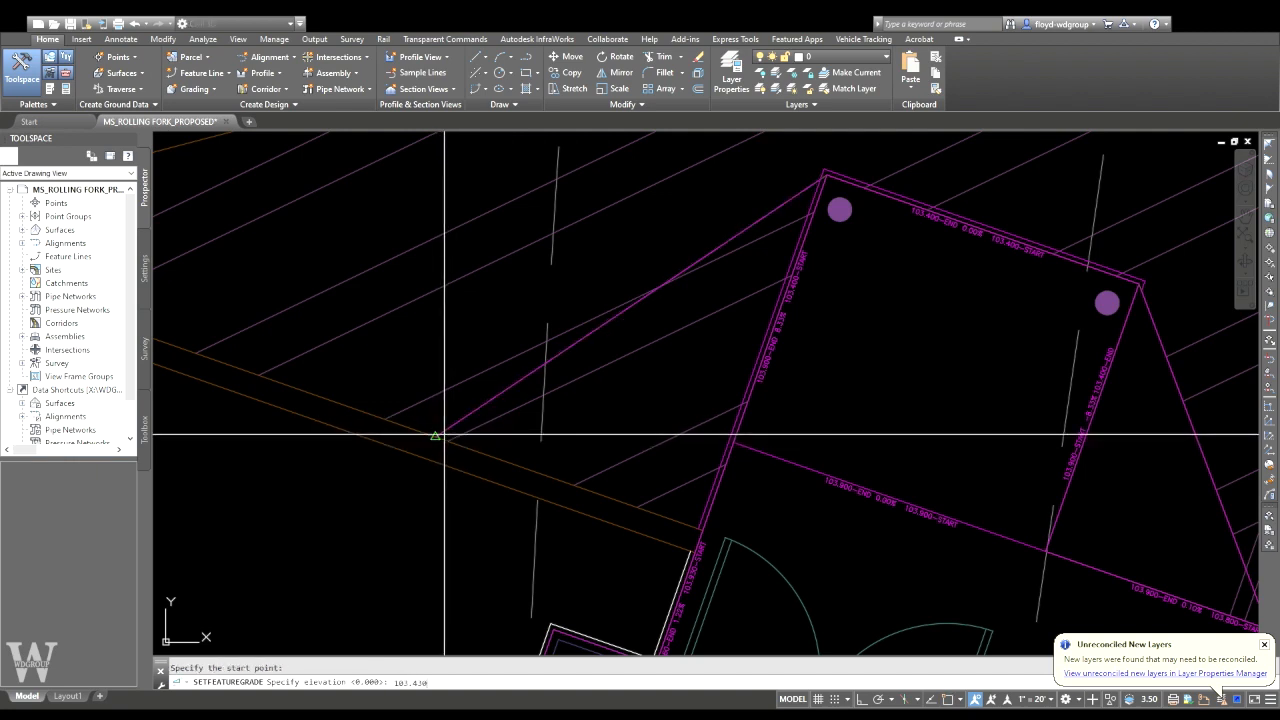
pyautogui.click(820, 182)
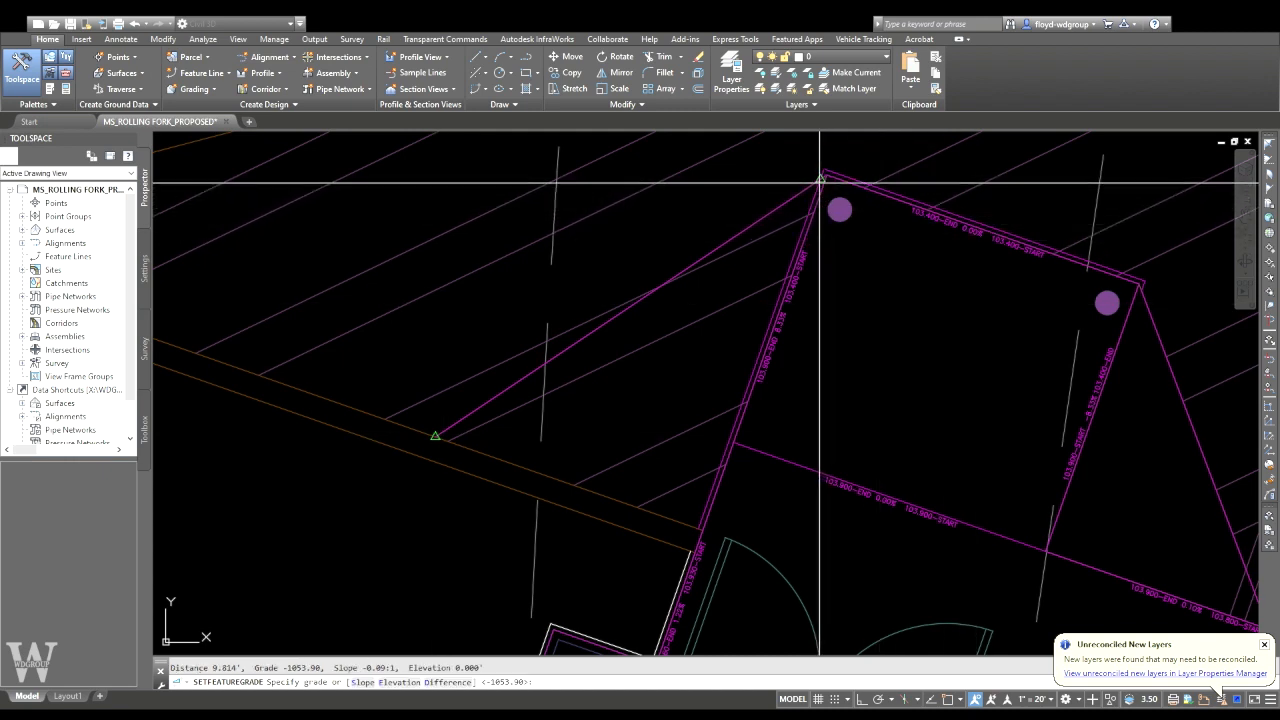
pyautogui.write('103')
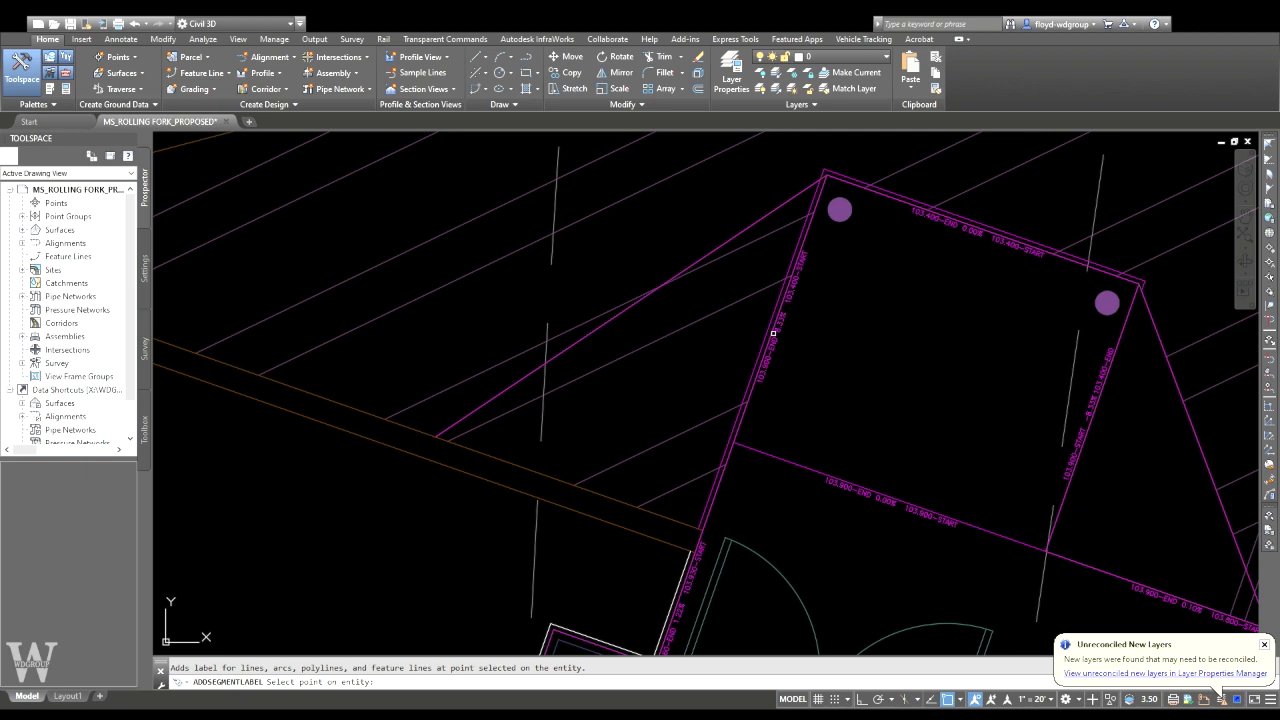
# - Label the grade of the outermost feature line along the ramp side and flip the label off the neighbouring one
pyautogui.click(766, 331)
pyautogui.scroll(4, 766, 331)
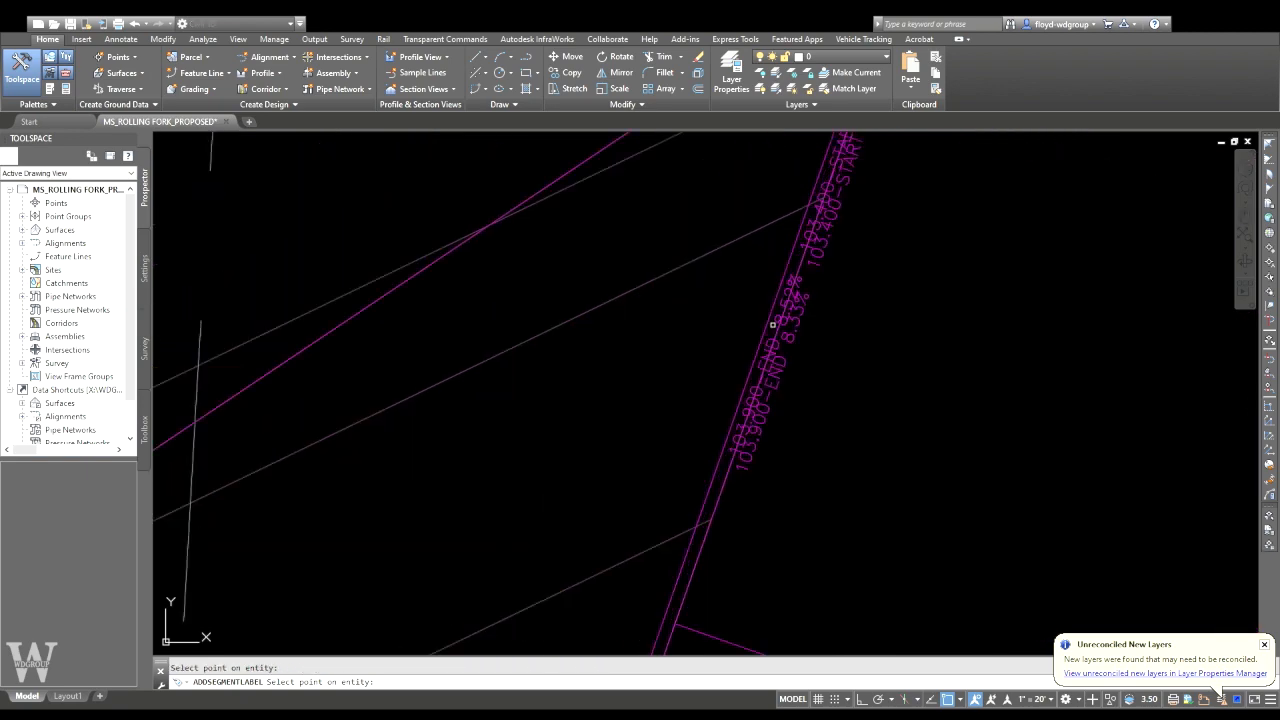
pyautogui.click(777, 313)
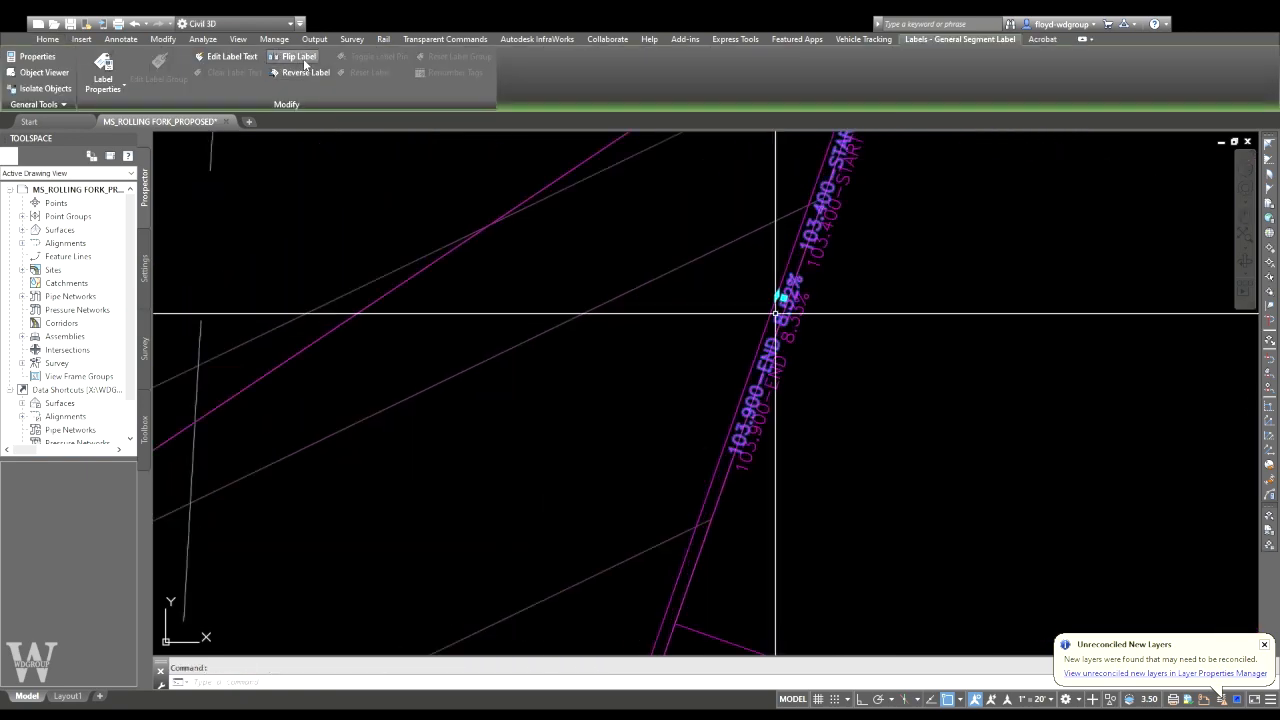
pyautogui.press('Escape')
# - Compare the grade labels on the two parallel ramp side lines and examine how the lines meet at the ramp corner
pyautogui.scroll(-5, 756, 292)
pyautogui.scroll(2, 760, 320)
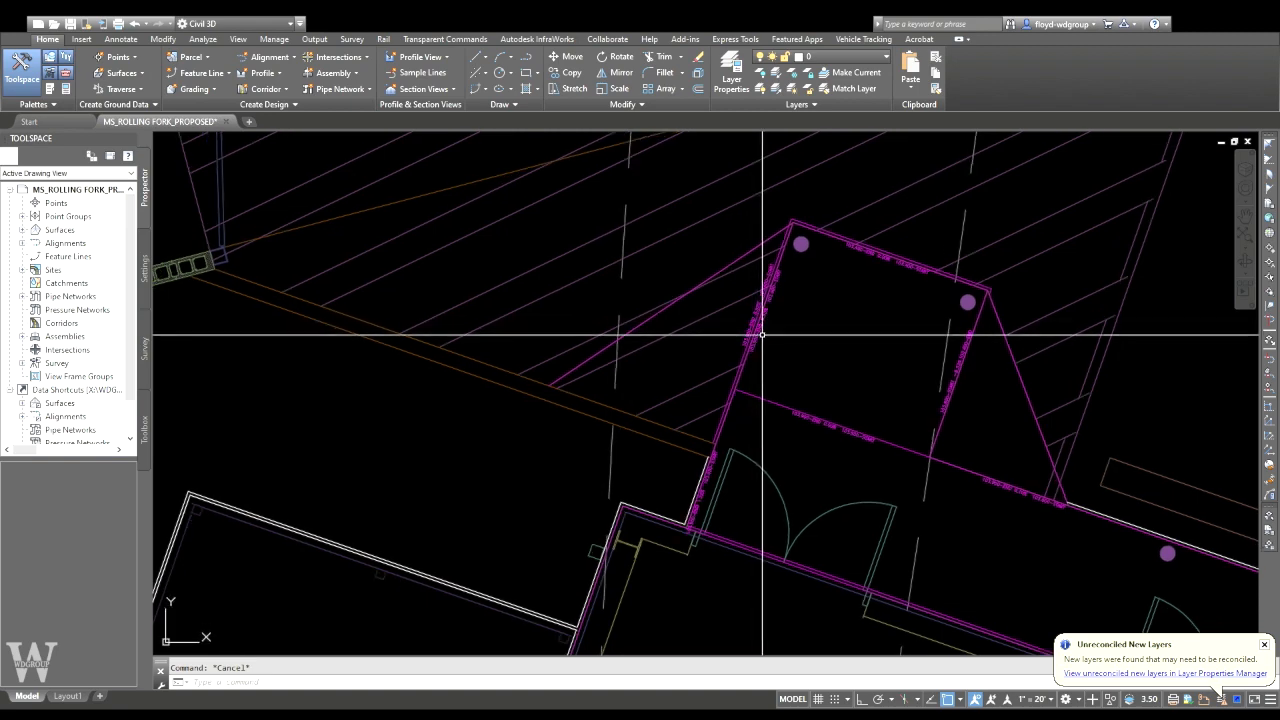
pyautogui.scroll(2, 777, 346)
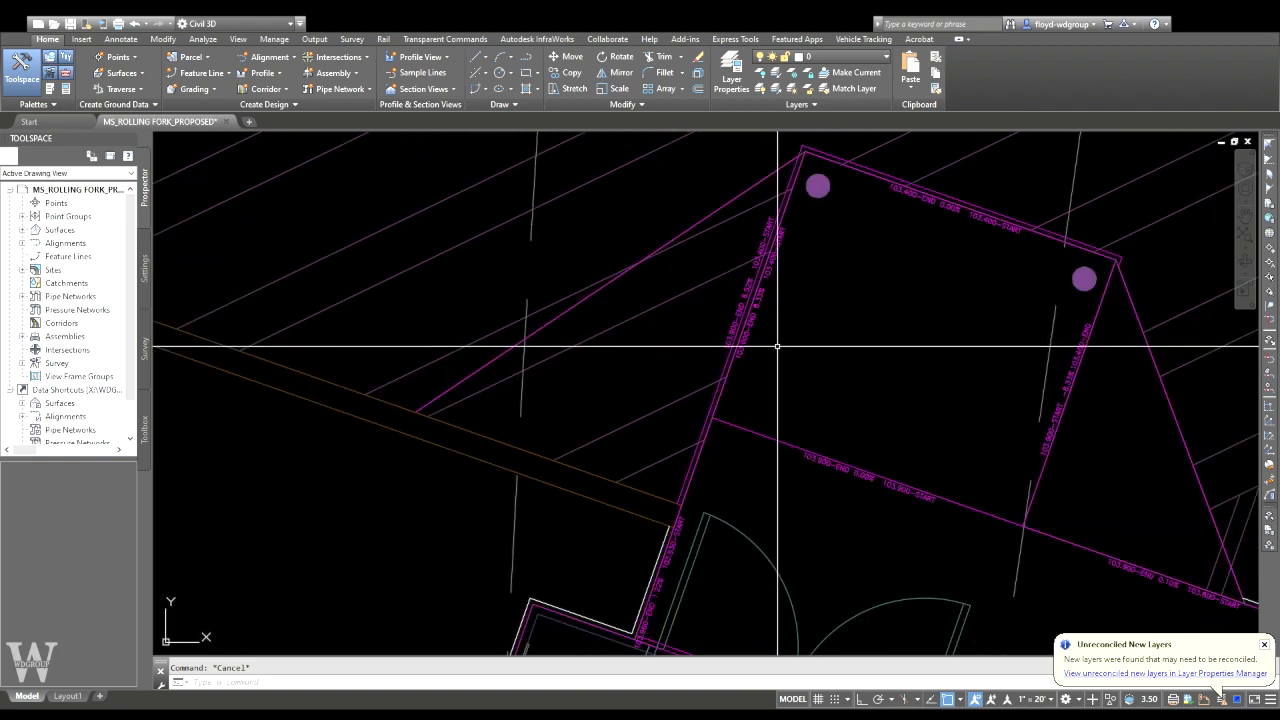
pyautogui.moveTo(738, 290); pyautogui.dragTo(794, 374, button='middle')
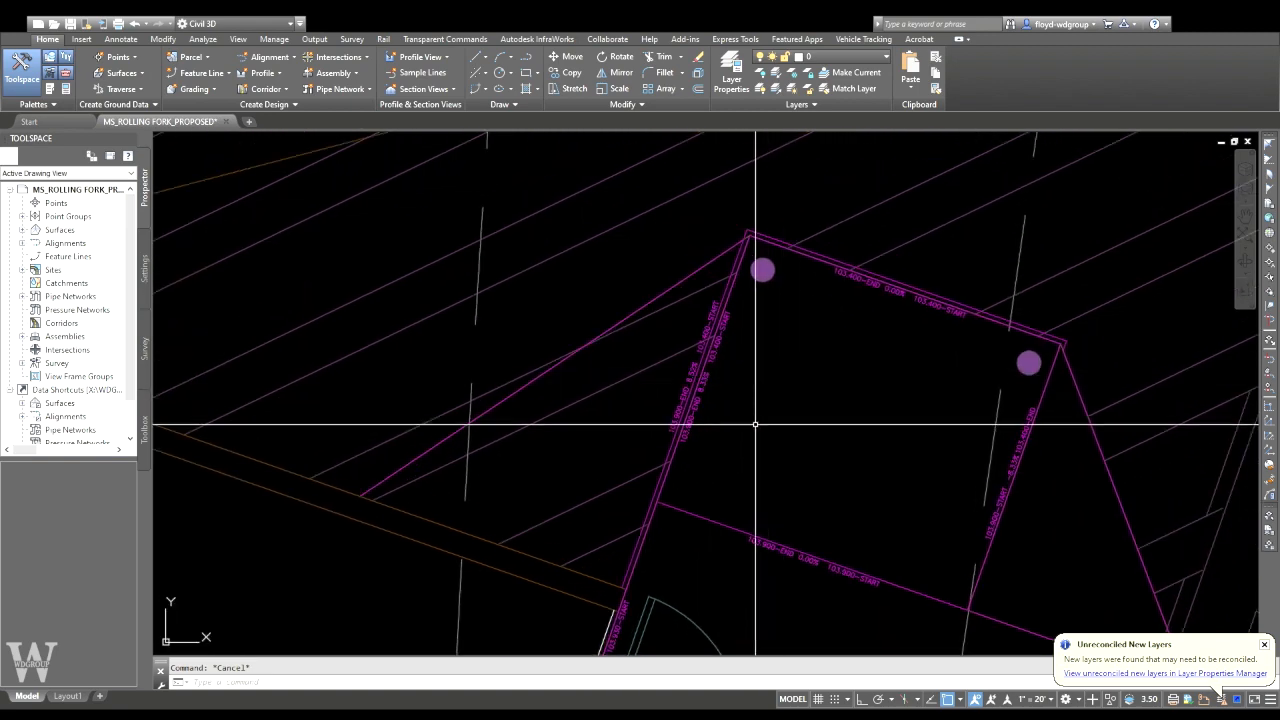
pyautogui.moveTo(704, 391); pyautogui.dragTo(674, 350, button='middle')
pyautogui.scroll(2, 674, 348)
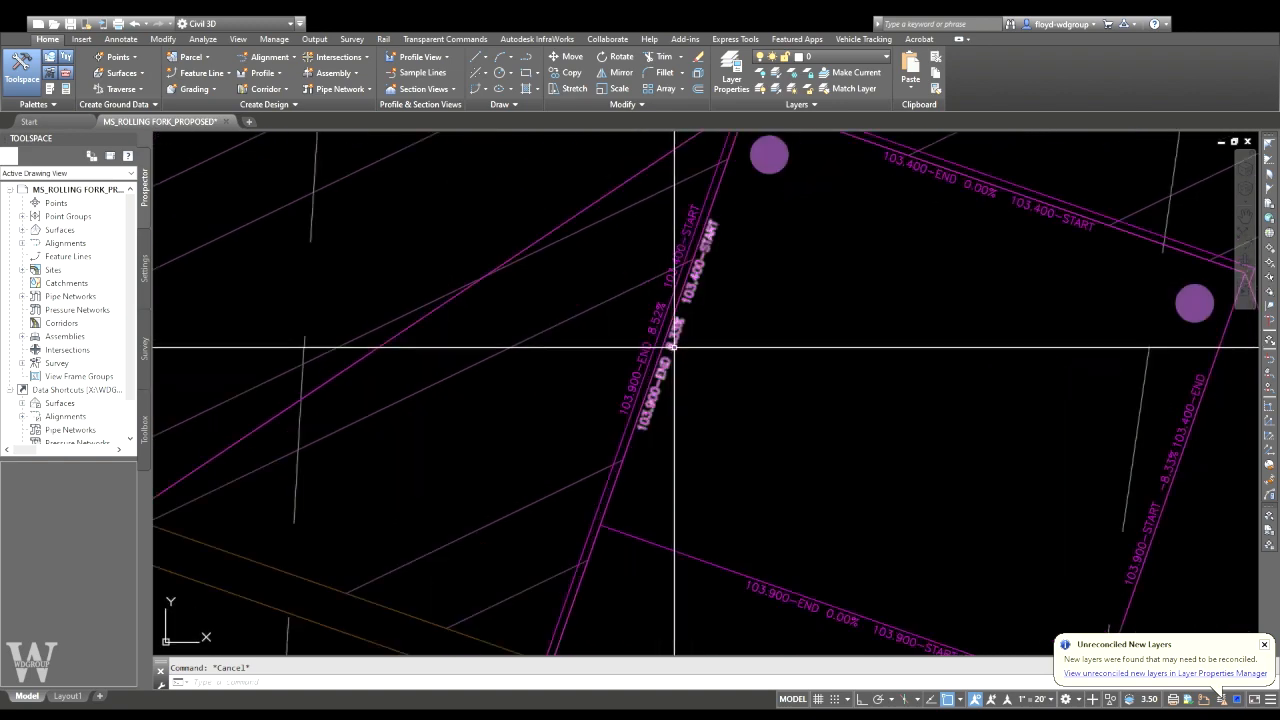
pyautogui.scroll(2, 688, 364)
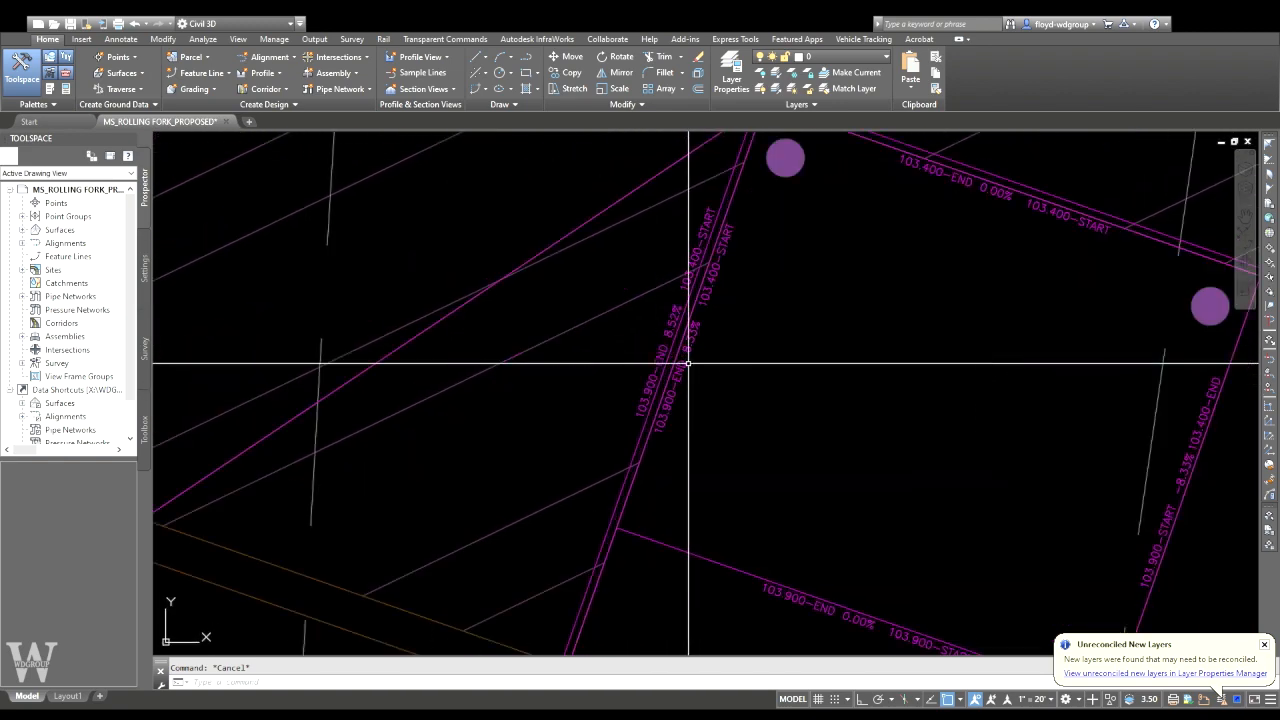
pyautogui.scroll(-2, 677, 321)
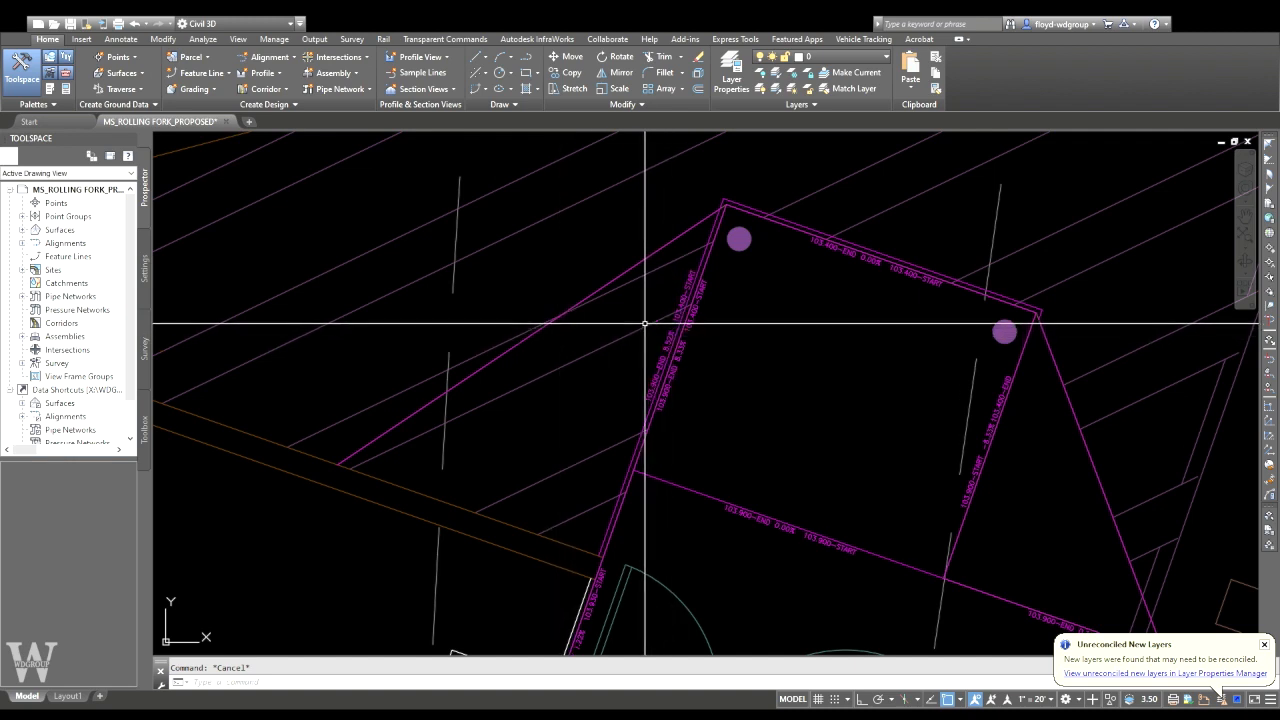
pyautogui.moveTo(646, 330); pyautogui.dragTo(622, 331, button='middle')
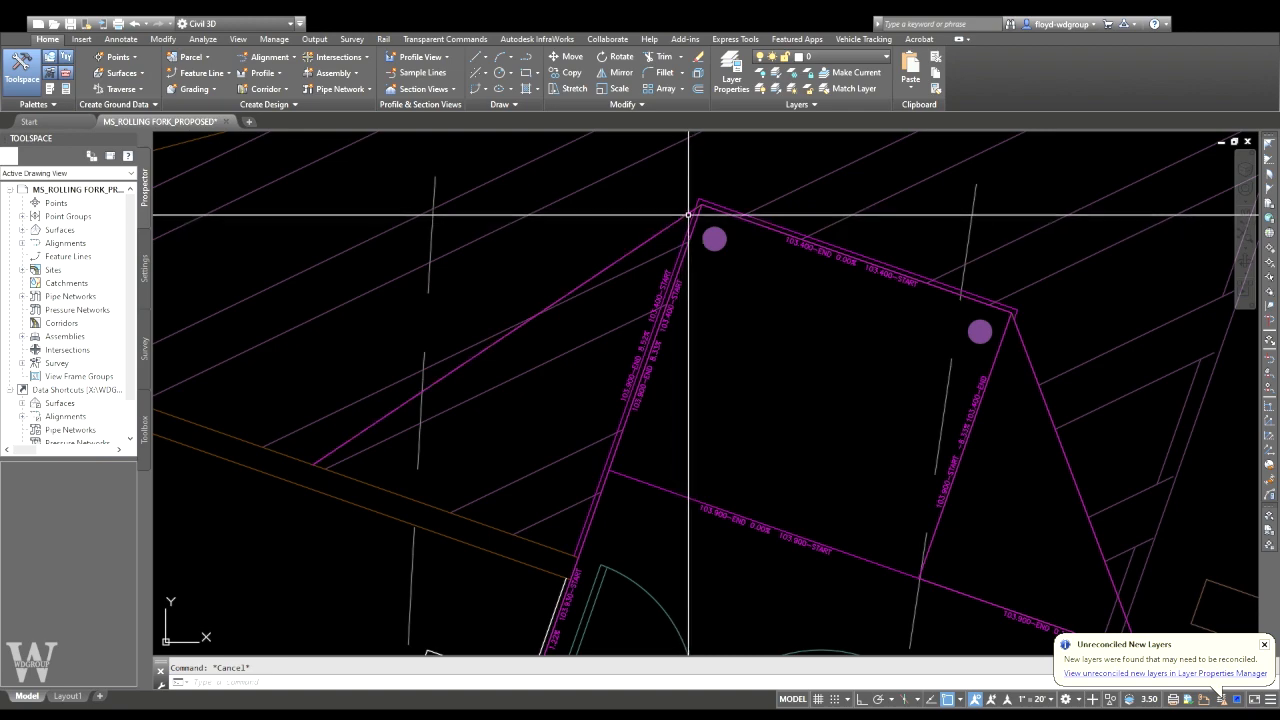
pyautogui.scroll(2, 690, 212)
pyautogui.scroll(2, 692, 211)
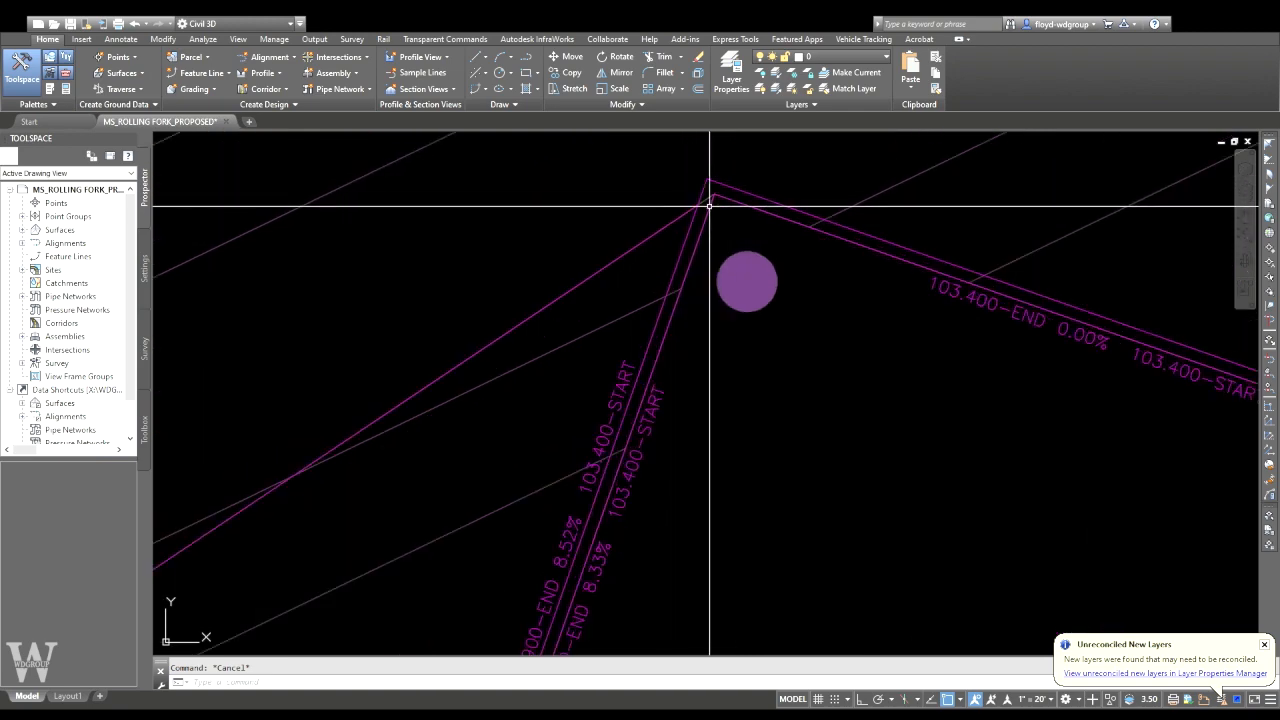
pyautogui.scroll(-3, 709, 206)
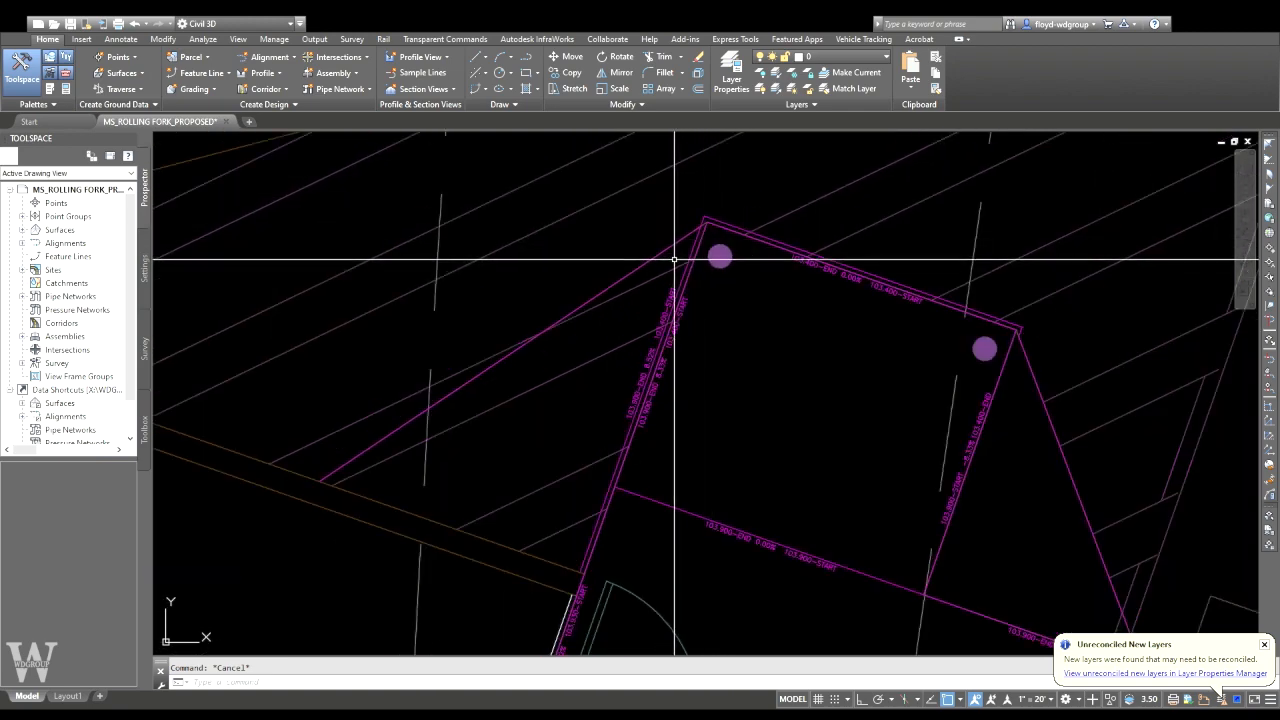
pyautogui.moveTo(724, 241); pyautogui.dragTo(687, 299, button='middle')
pyautogui.scroll(4, 687, 299)
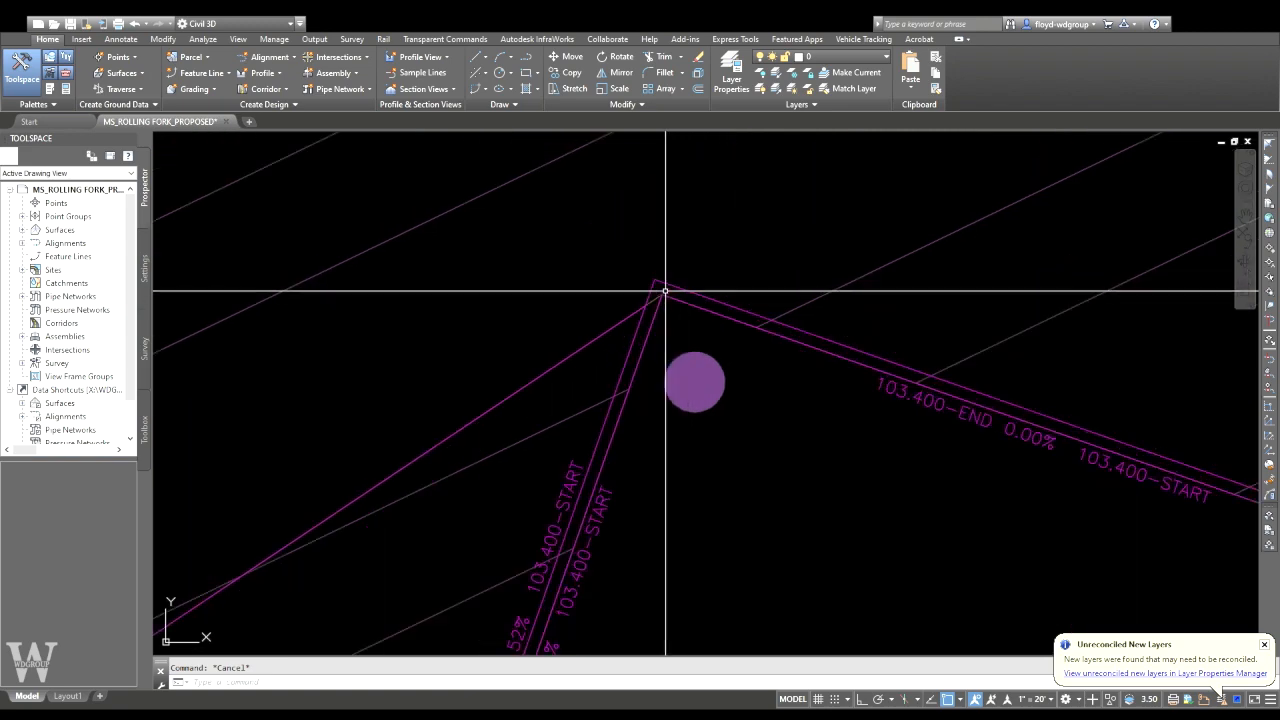
pyautogui.scroll(-2, 642, 323)
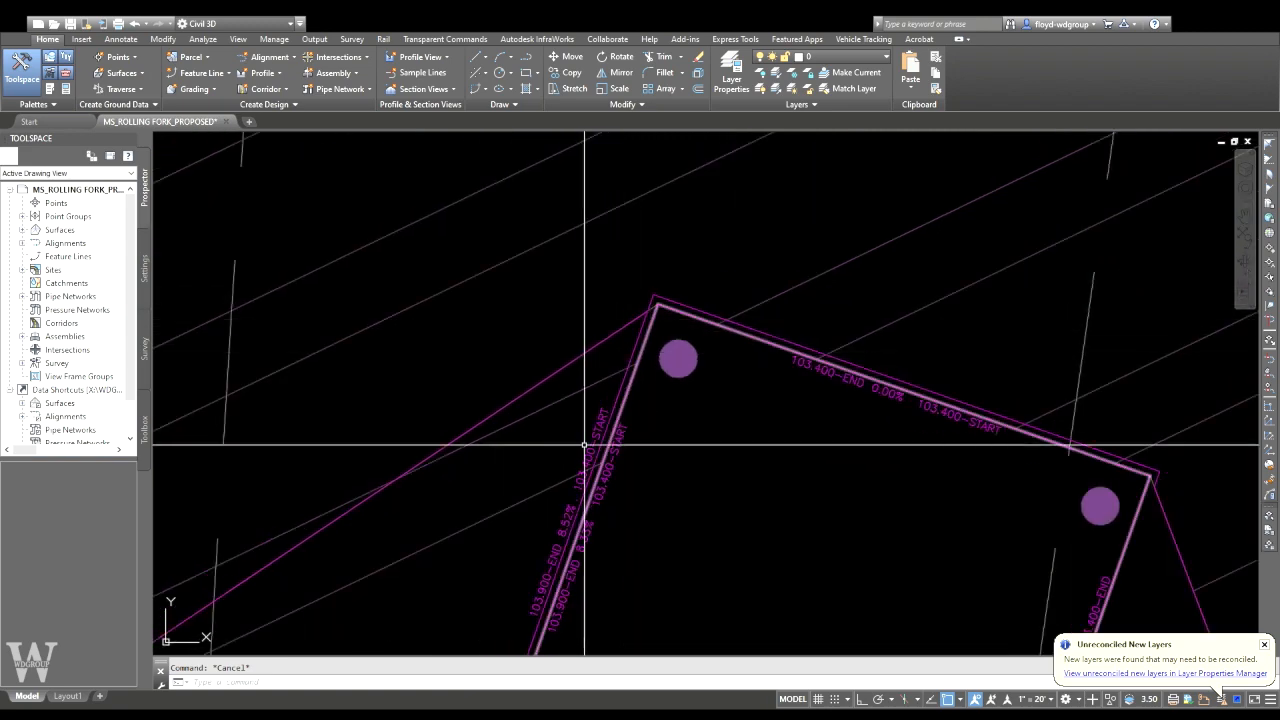
# - Highlight the outermost feature line to inspect its vertices around the ramp corner
pyautogui.click(653, 295)
pyautogui.scroll(-2, 653, 295)
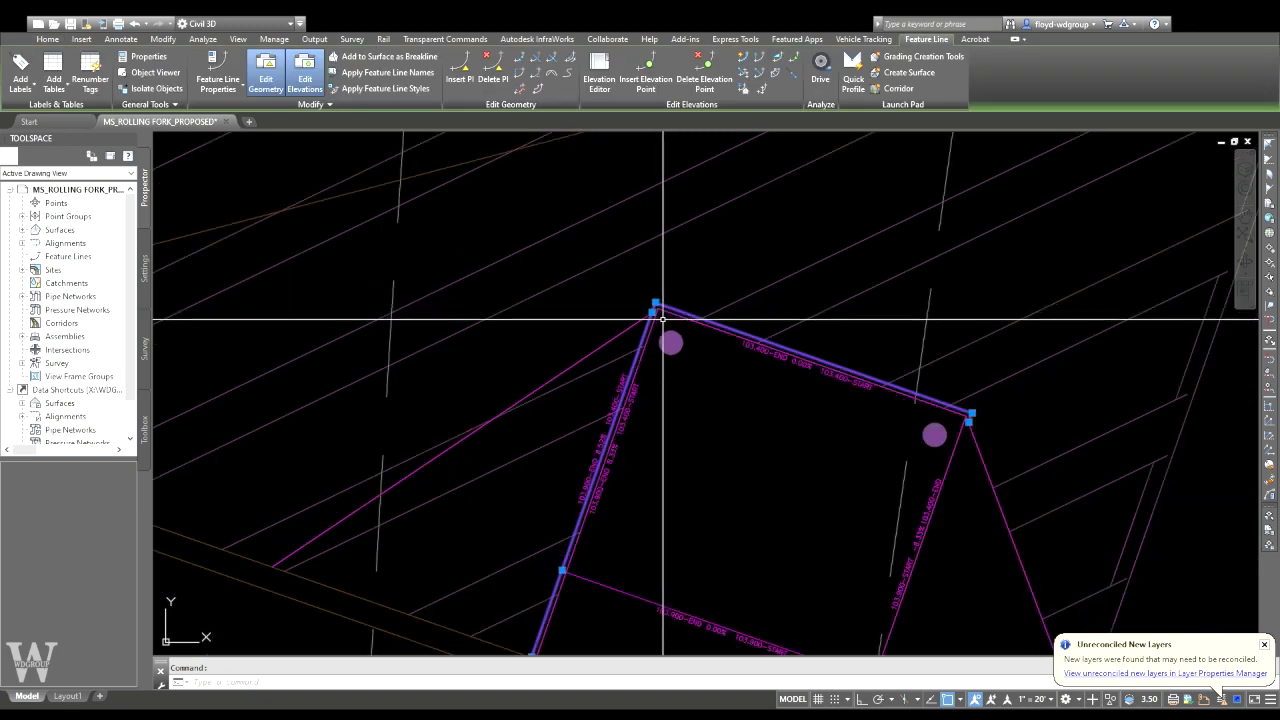
pyautogui.moveTo(653, 295); pyautogui.dragTo(664, 218, button='middle')
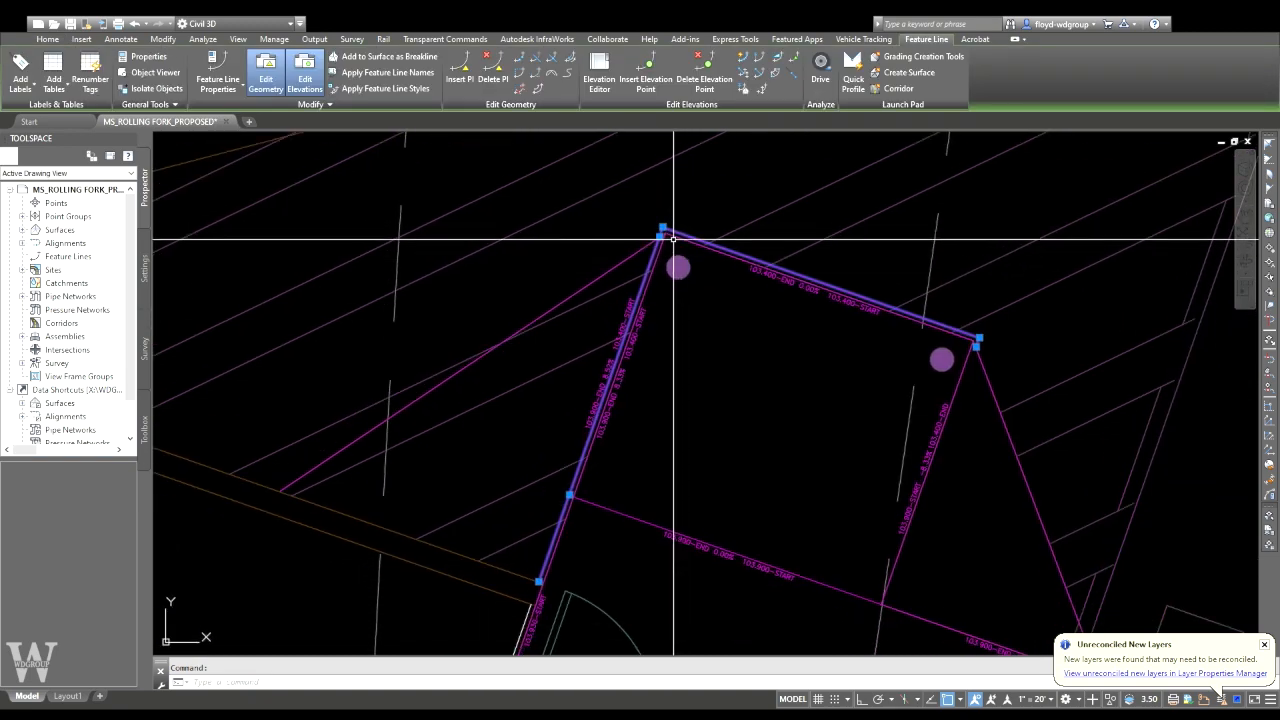
pyautogui.scroll(2, 675, 236)
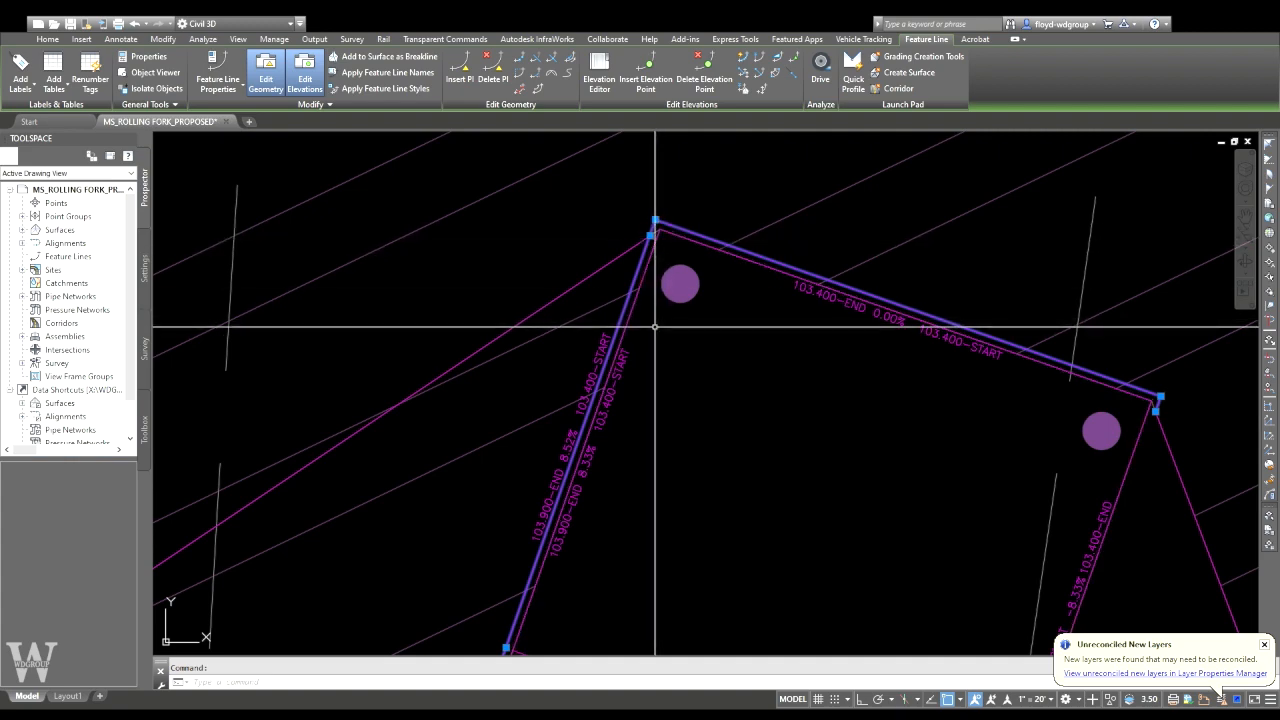
pyautogui.press('Escape')
pyautogui.scroll(-2, 647, 338)
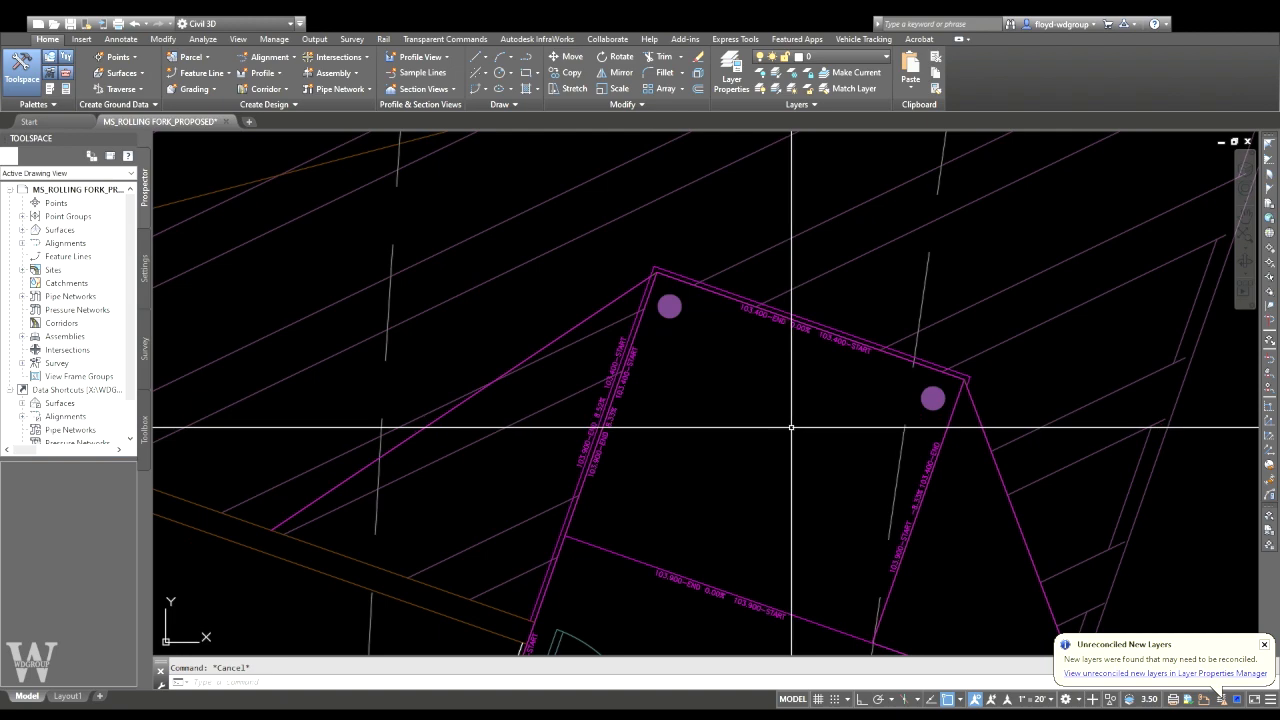
# - Label the outermost line's front edge and the flare on the sidewalk side, flipping the front edge label outward
pyautogui.moveTo(812, 446); pyautogui.dragTo(657, 306, button='middle')
pyautogui.moveTo(820, 350)
pyautogui.mouseDown(button='middle')
pyautogui.moveTo(677, 343)
pyautogui.moveTo(665, 386)
pyautogui.mouseUp(button='middle')
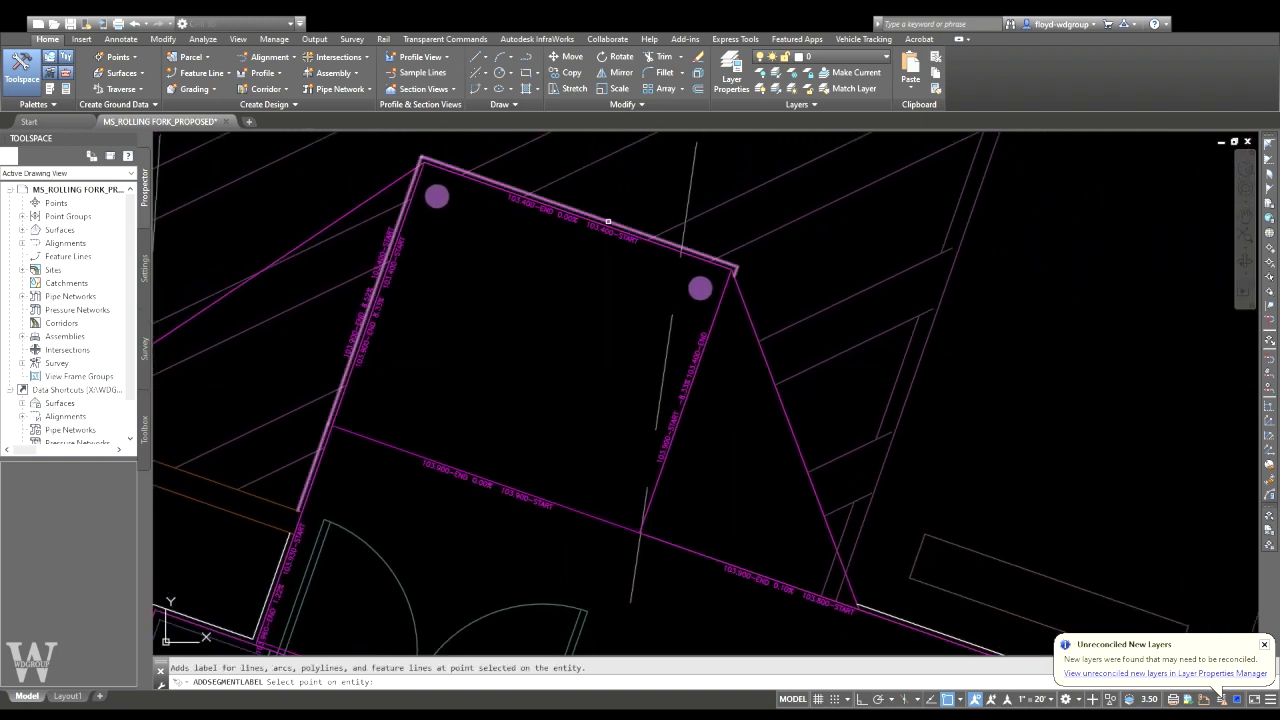
pyautogui.click(610, 226)
pyautogui.press('Return')
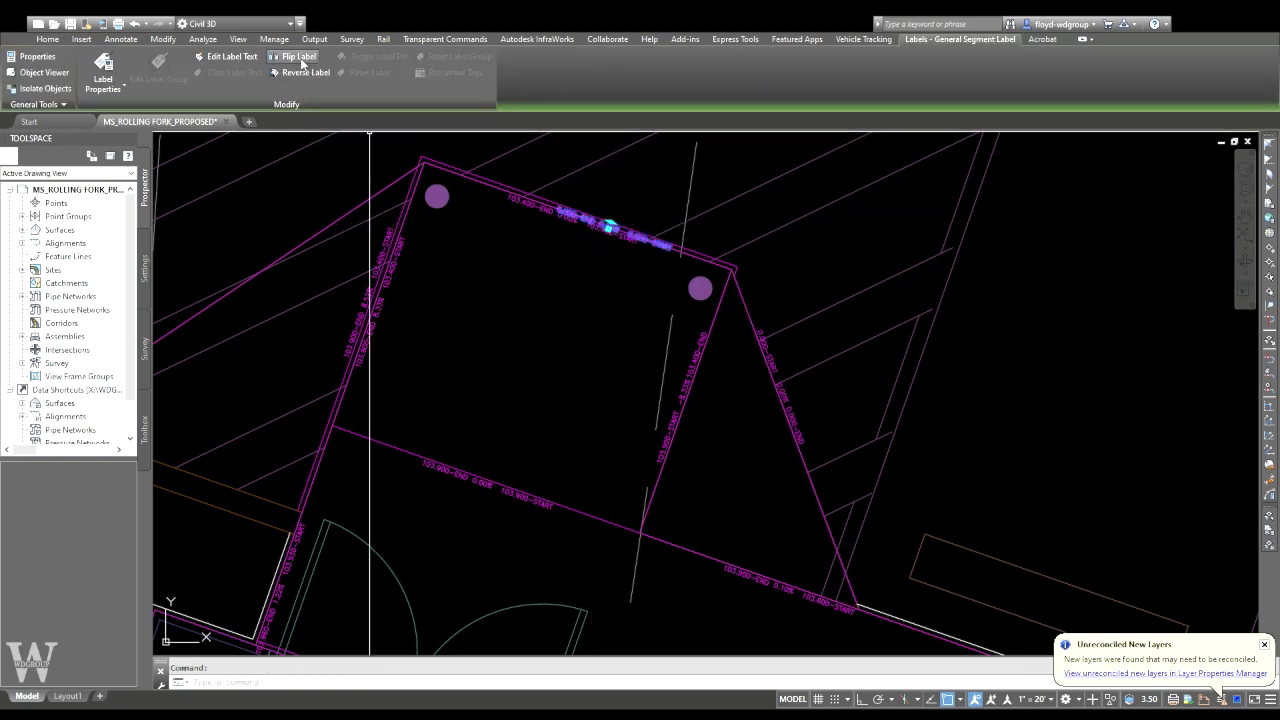
# - Label the grade of the curb-side flare and add another segment label on the outermost front edge near its corner
pyautogui.click(528, 193)
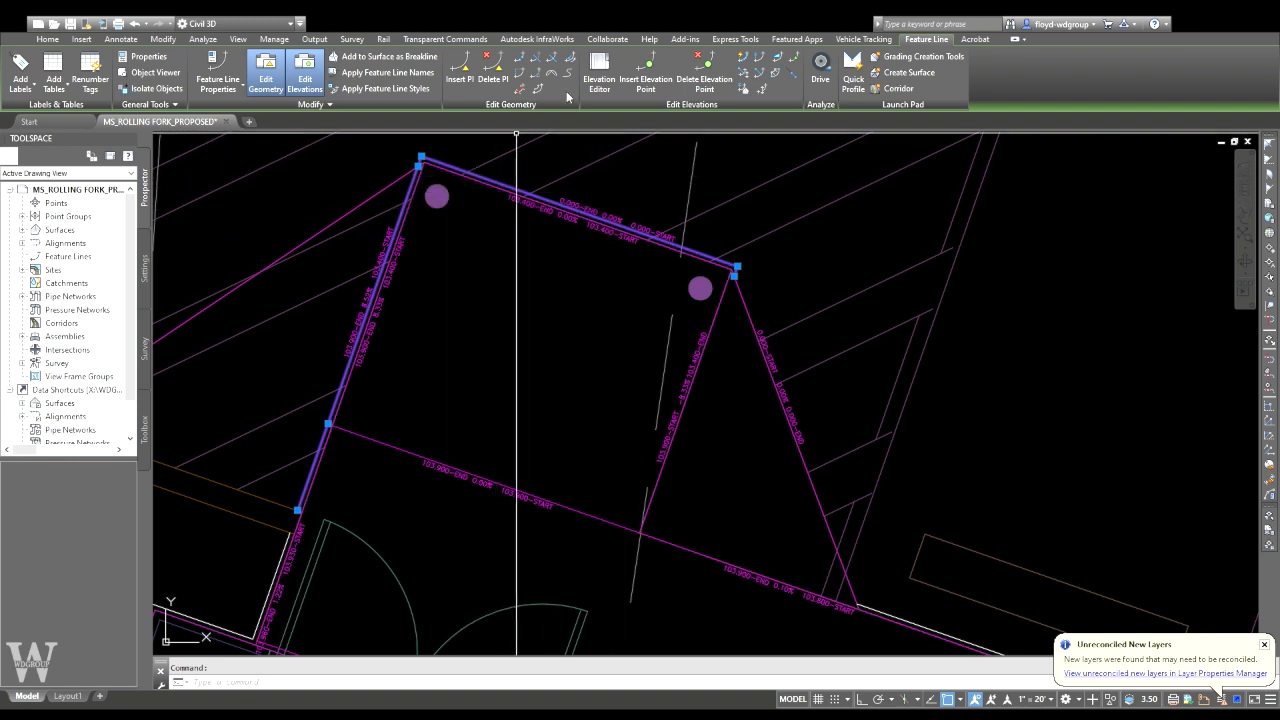
pyautogui.moveTo(300, 277); pyautogui.dragTo(401, 274, button='middle')
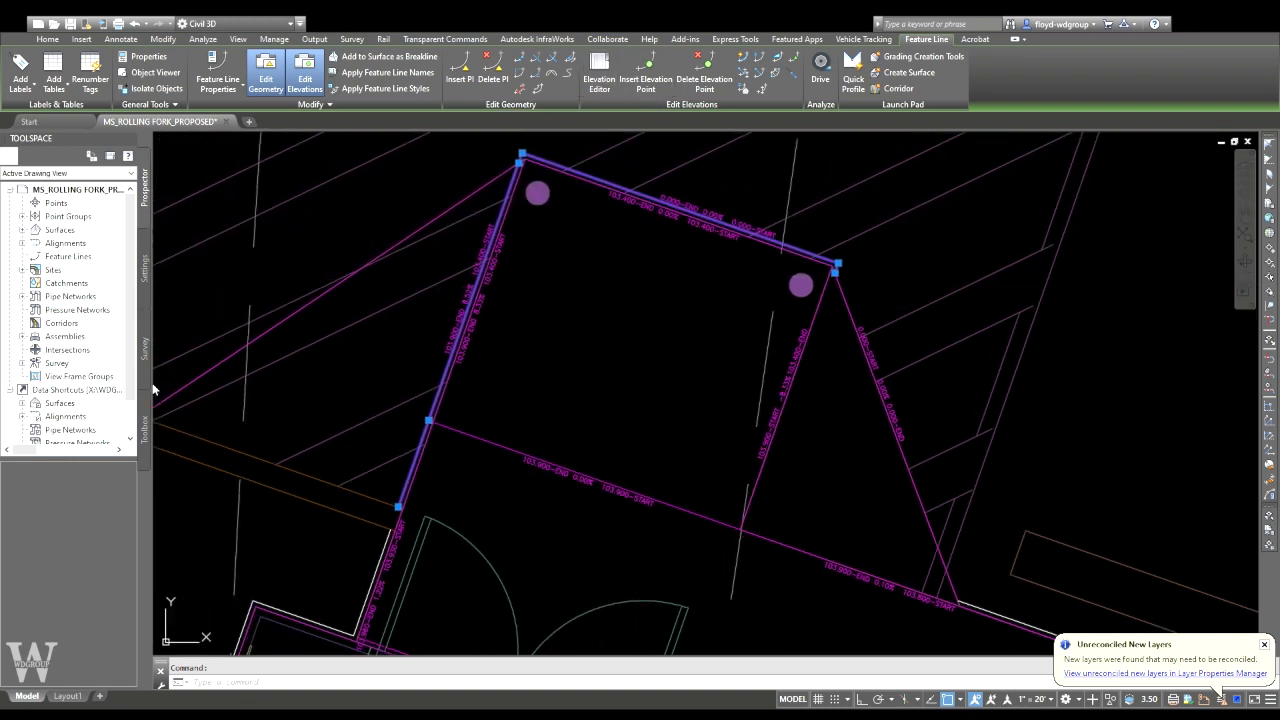
pyautogui.press('Escape')
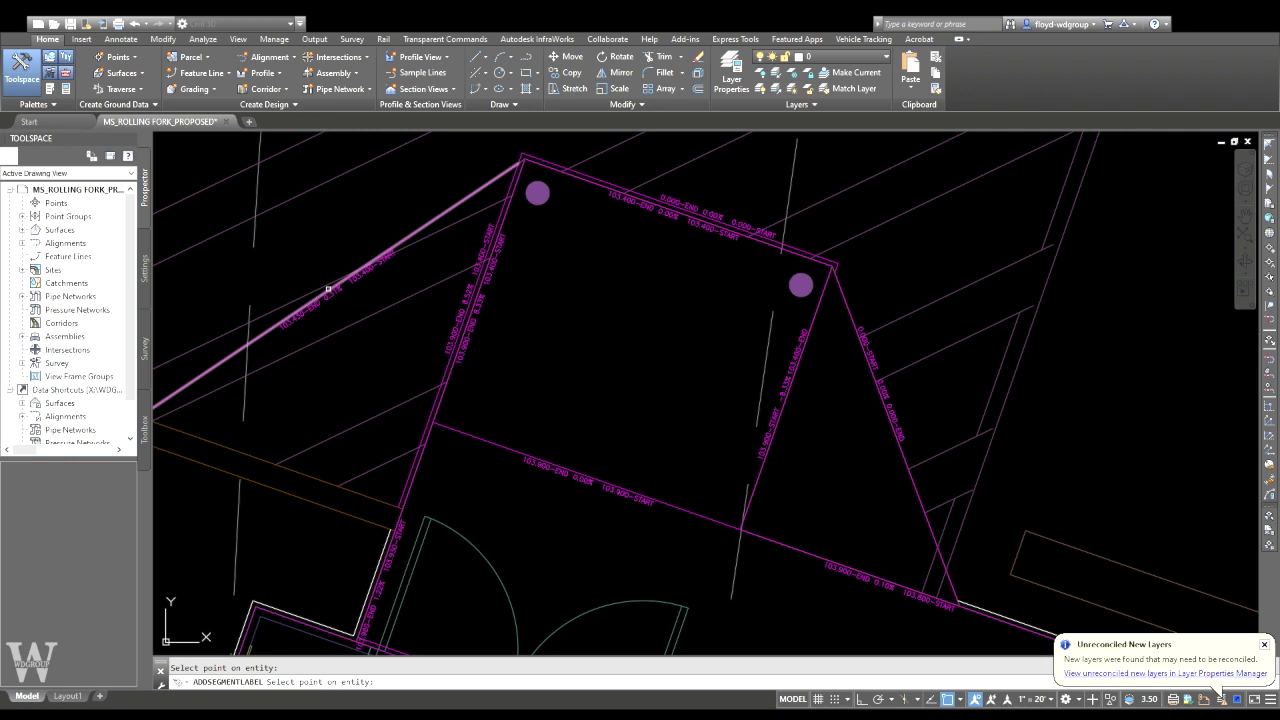
pyautogui.moveTo(428, 260); pyautogui.dragTo(346, 386, button='middle')
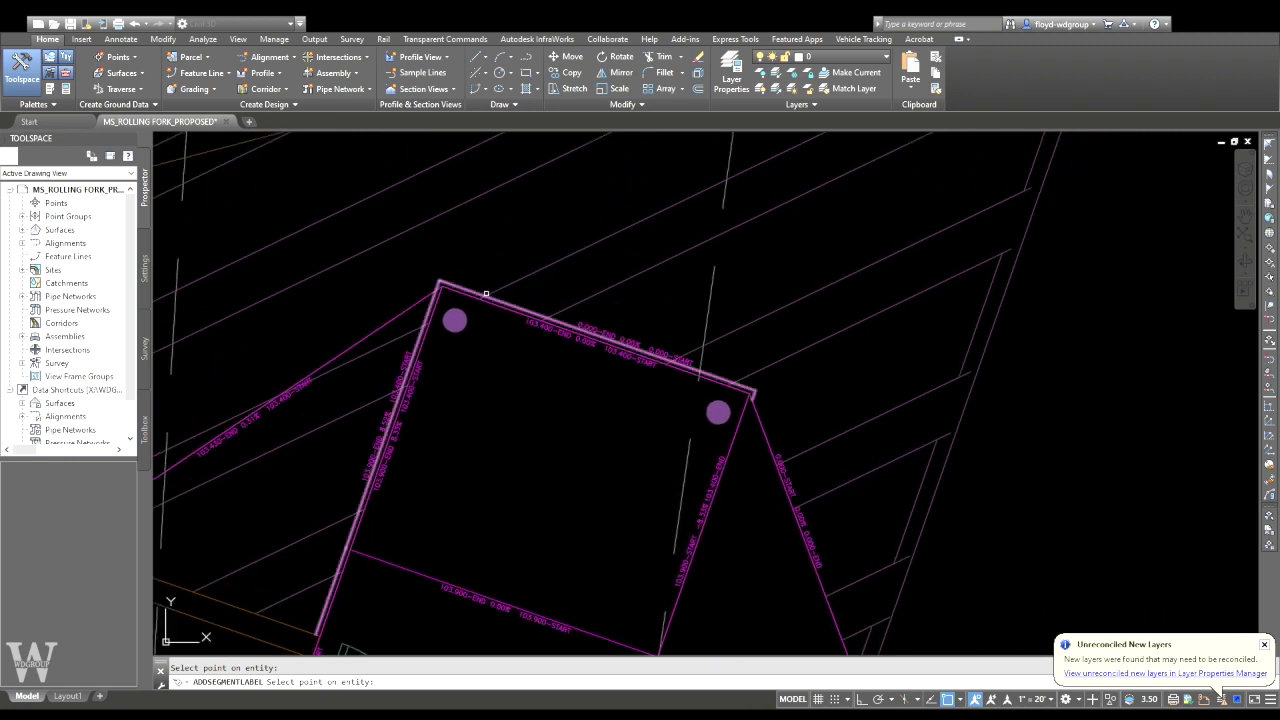
pyautogui.press('Escape')
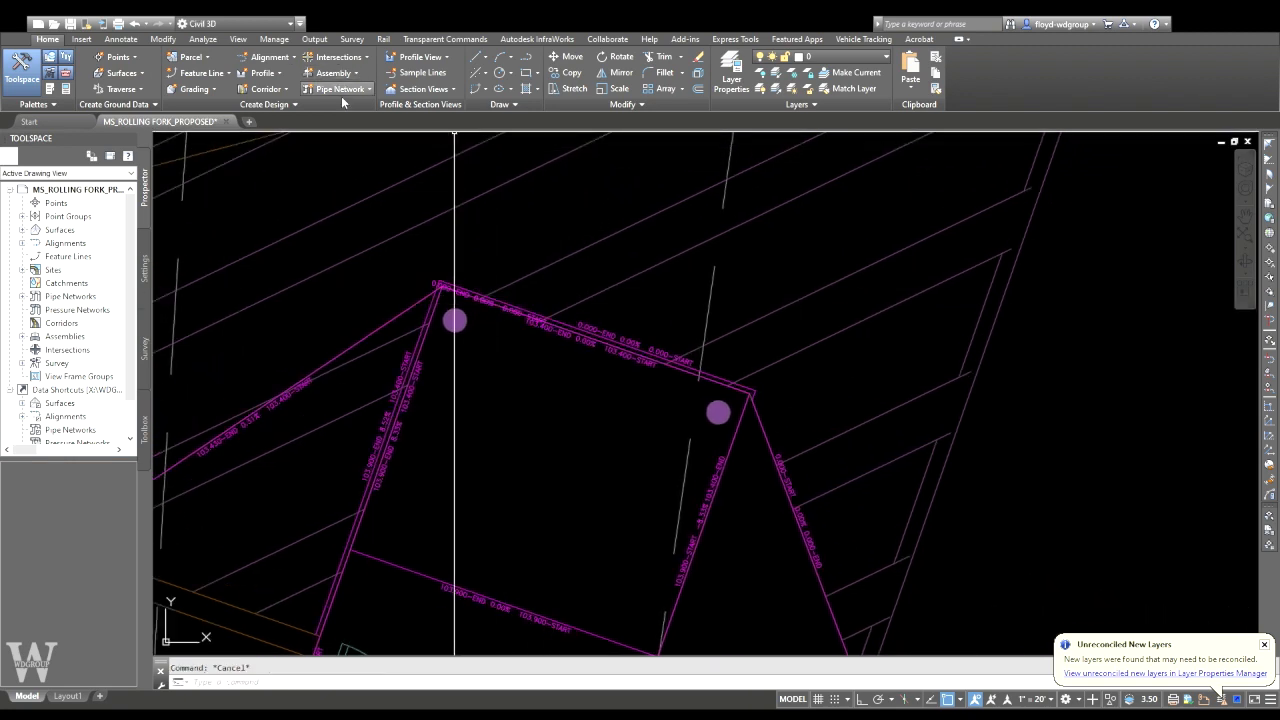
# - Set the outermost feature line's front edge to elevation 103.40 at the flare-side corner and 0% grade to the opposite corner
pyautogui.click(460, 285)
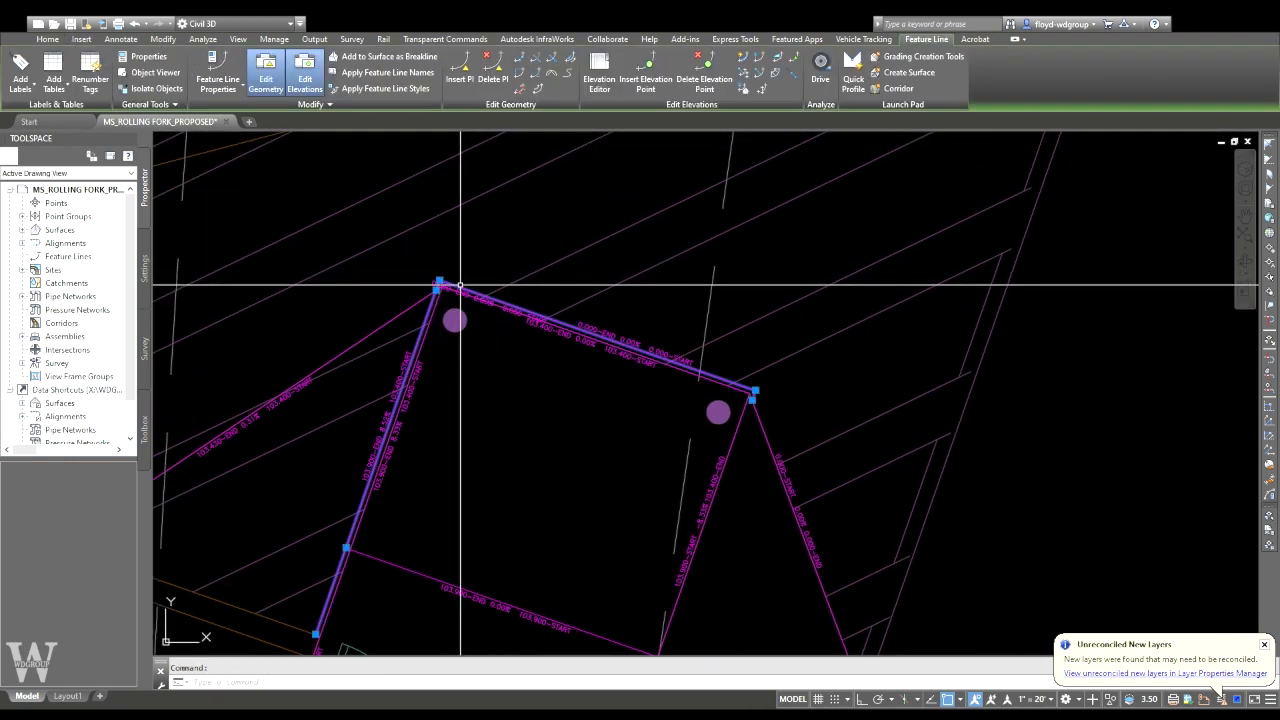
pyautogui.click(779, 58)
pyautogui.click(438, 281)
pyautogui.press('Return')
pyautogui.press('Return')
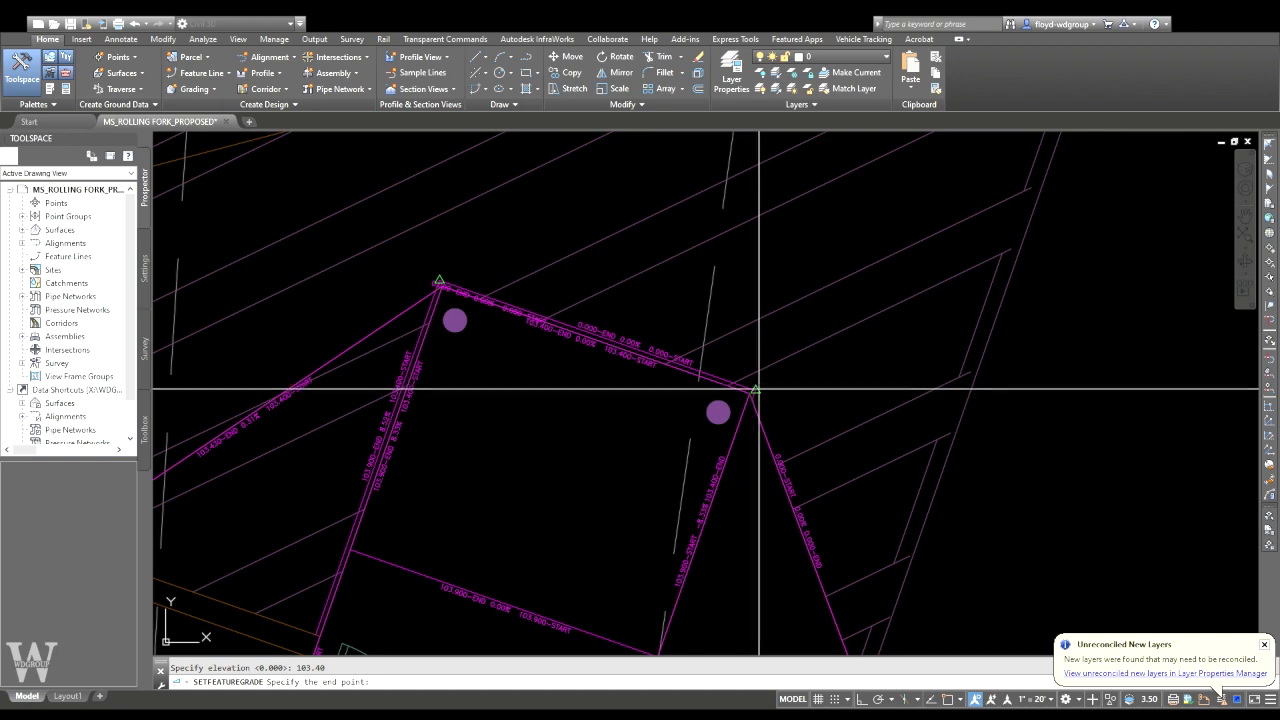
pyautogui.press('Return')
pyautogui.press('Return')
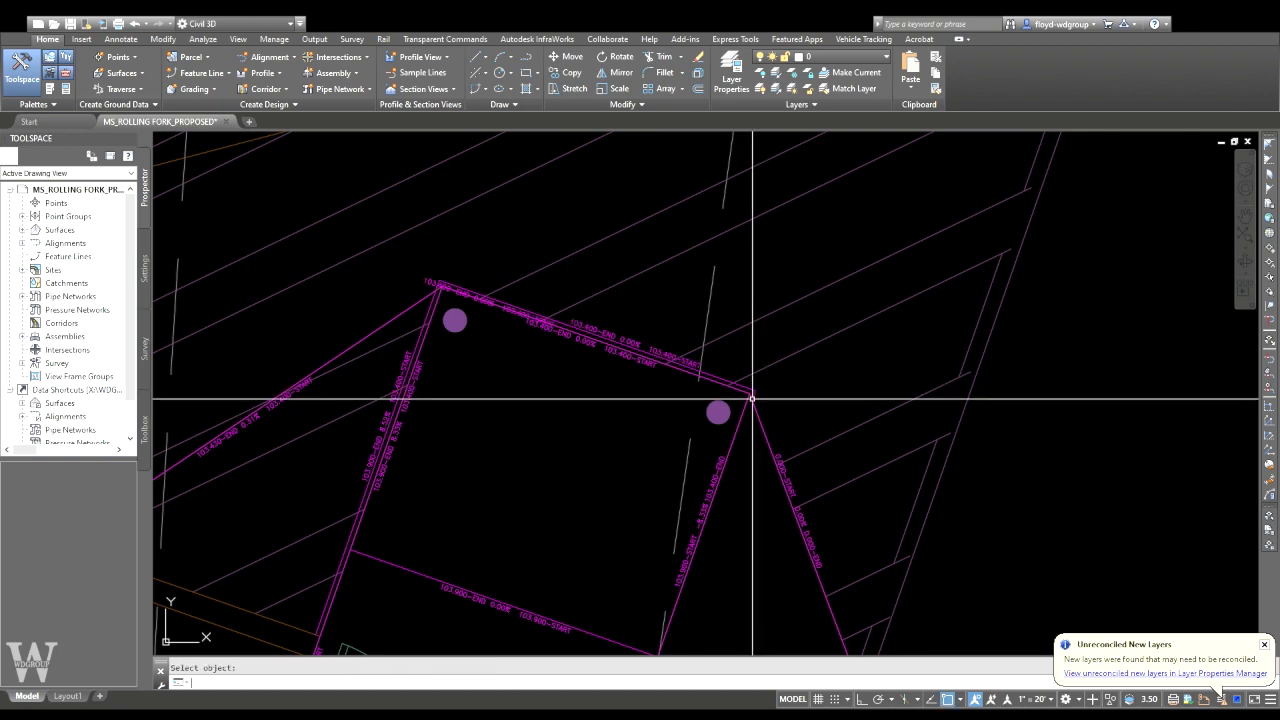
# - Set the lower flare line's start elevation to 103.40 at the ramp corner and its grade to 103.40 toward the sidewalk edge
pyautogui.moveTo(862, 538); pyautogui.dragTo(743, 301, button='middle')
pyautogui.press('Return')
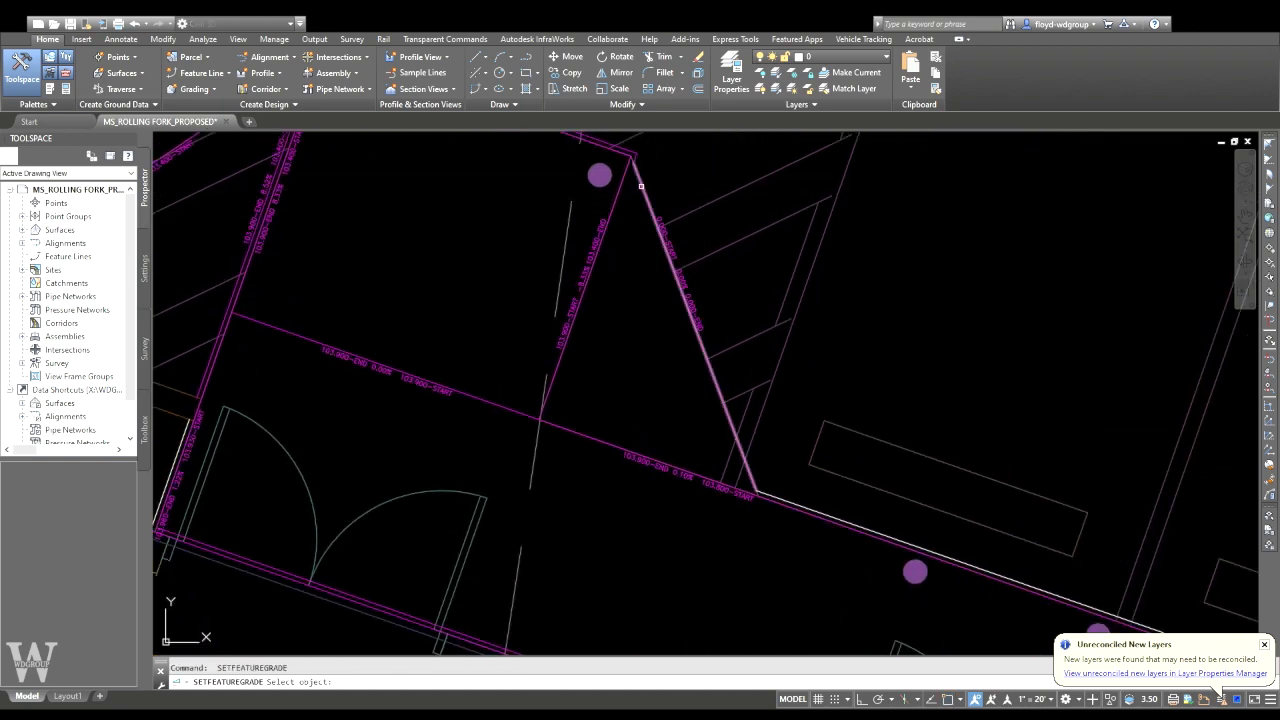
pyautogui.click(633, 161)
pyautogui.press('Return')
pyautogui.click(757, 493)
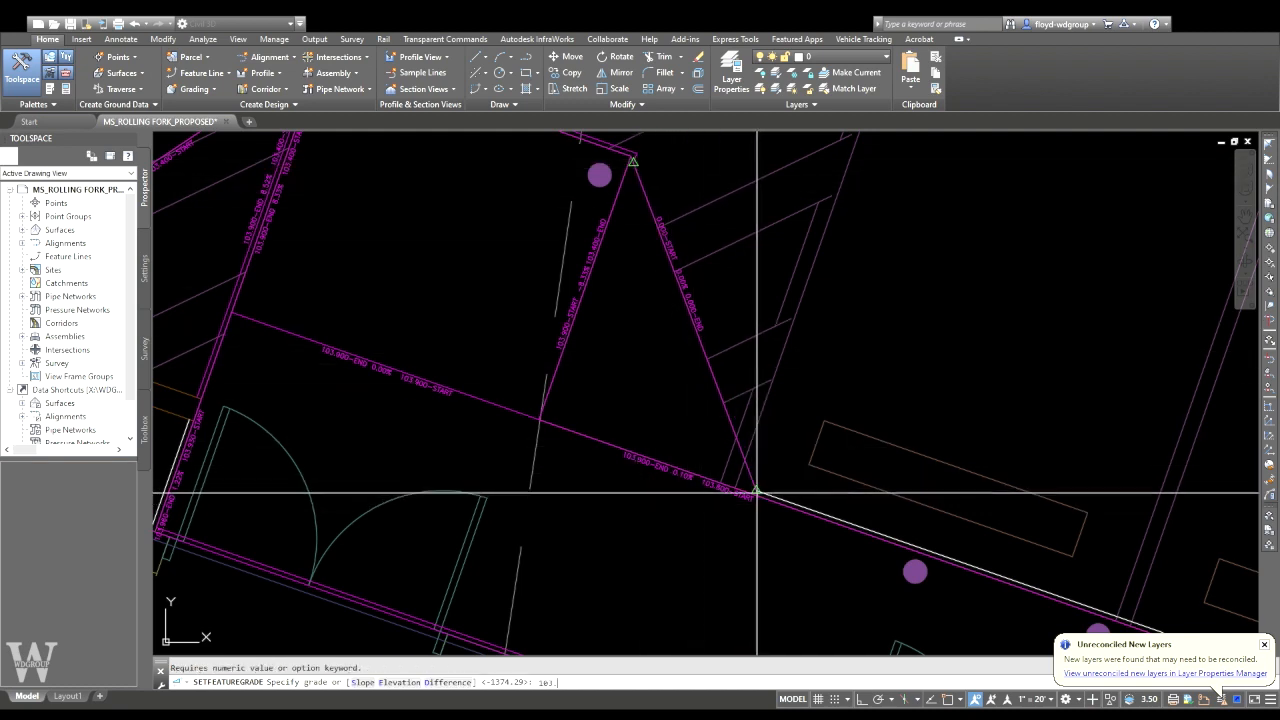
pyautogui.press('Return')
pyautogui.press('Escape')
pyautogui.press('Escape')
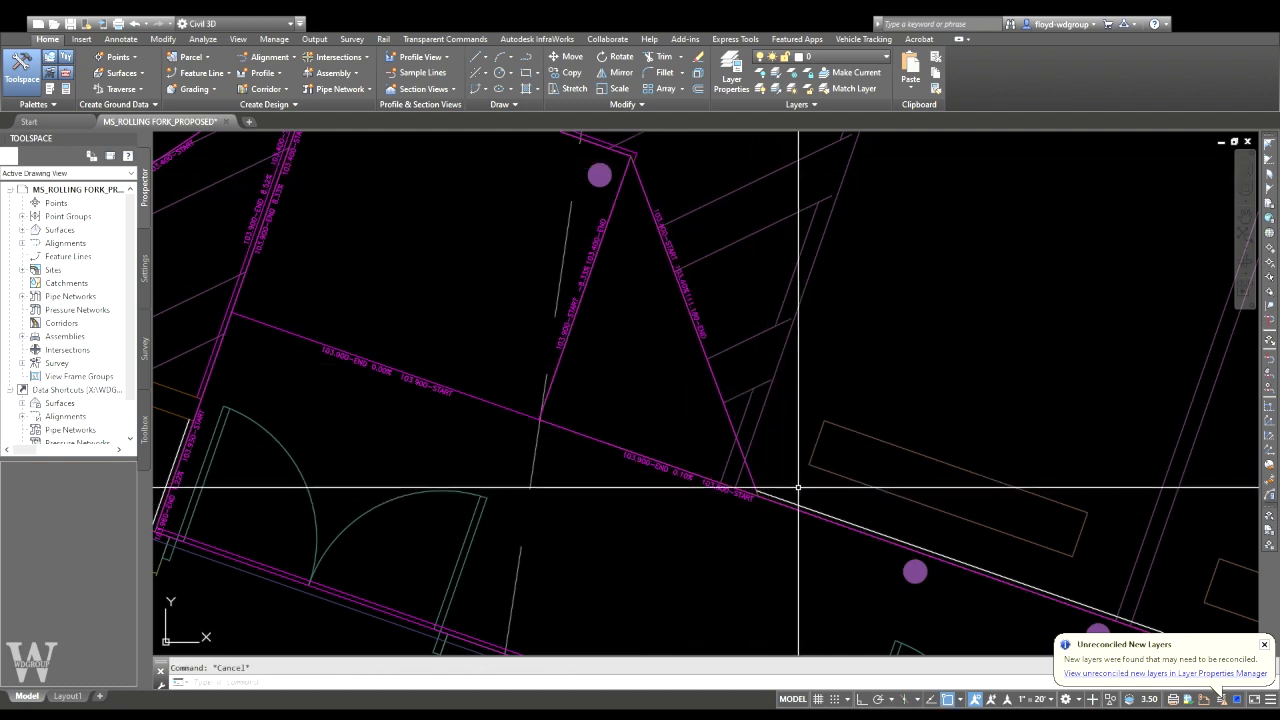
# - Insert a PI at elevation 103.90 on the sidewalk edge feature line where the flare meets it
pyautogui.moveTo(798, 487); pyautogui.dragTo(753, 445, button='middle')
pyautogui.scroll(4, 714, 432)
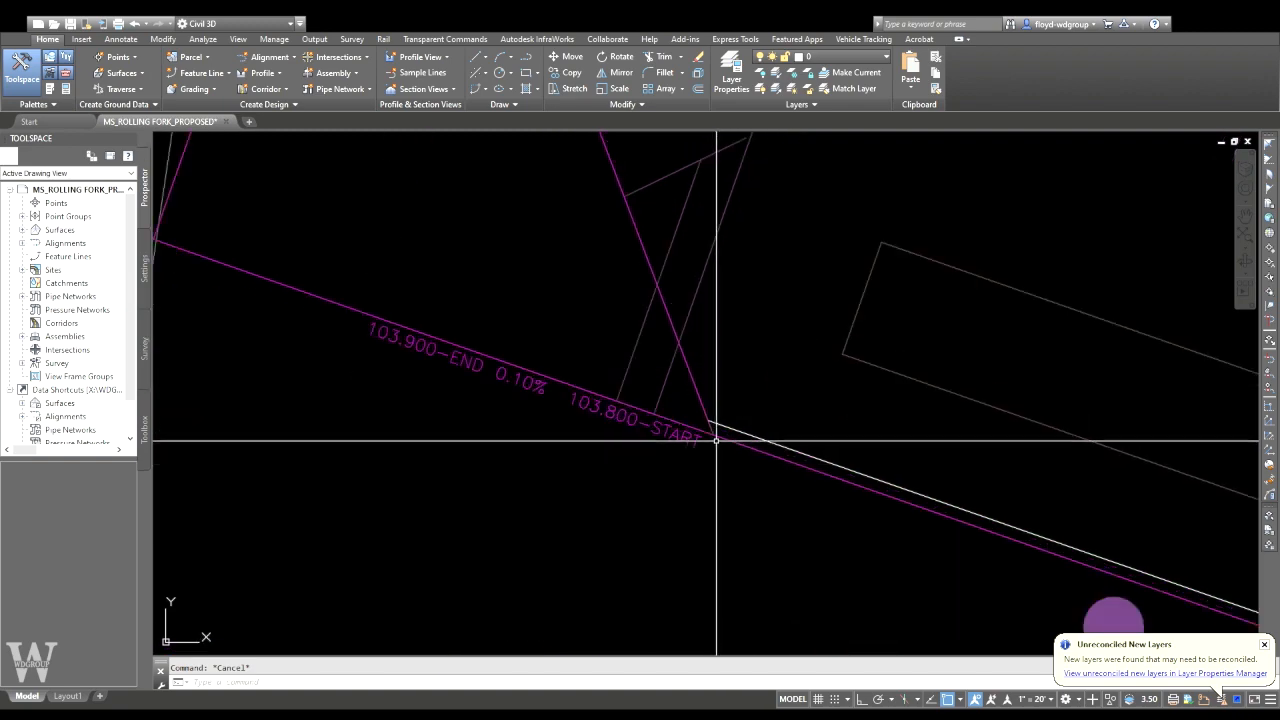
pyautogui.scroll(1, 709, 423)
pyautogui.click(709, 428)
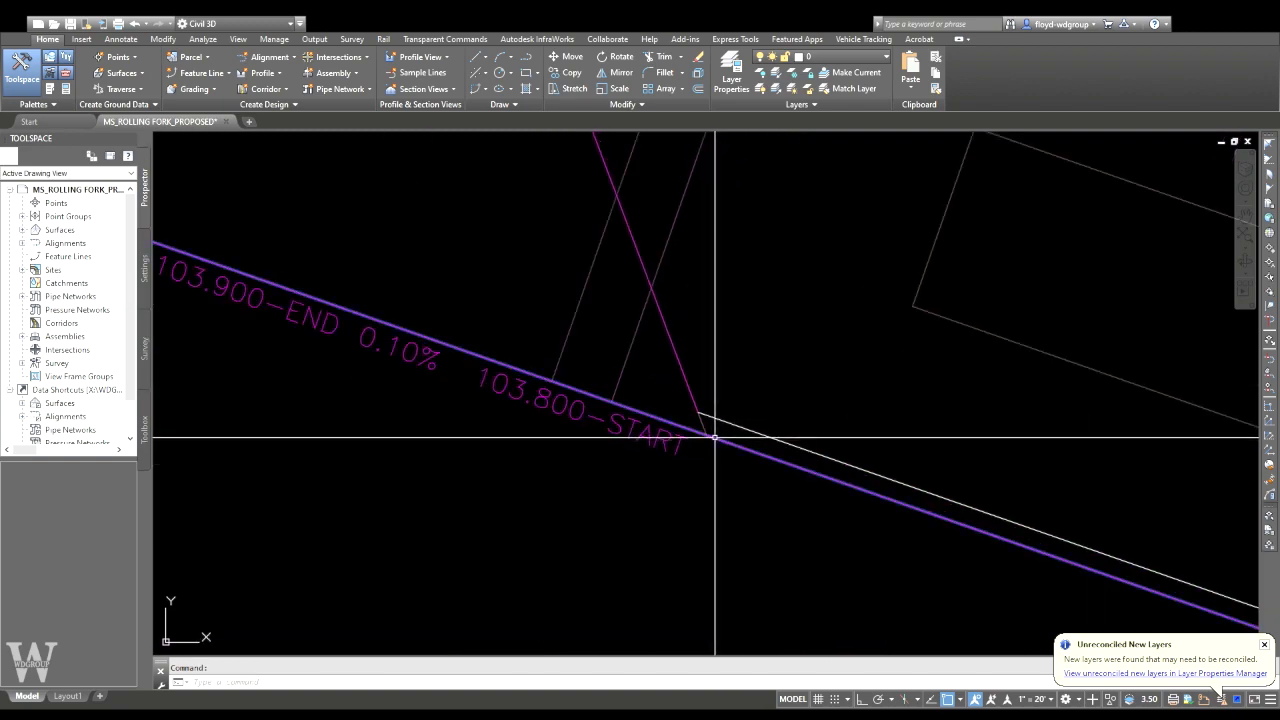
pyautogui.click(459, 72)
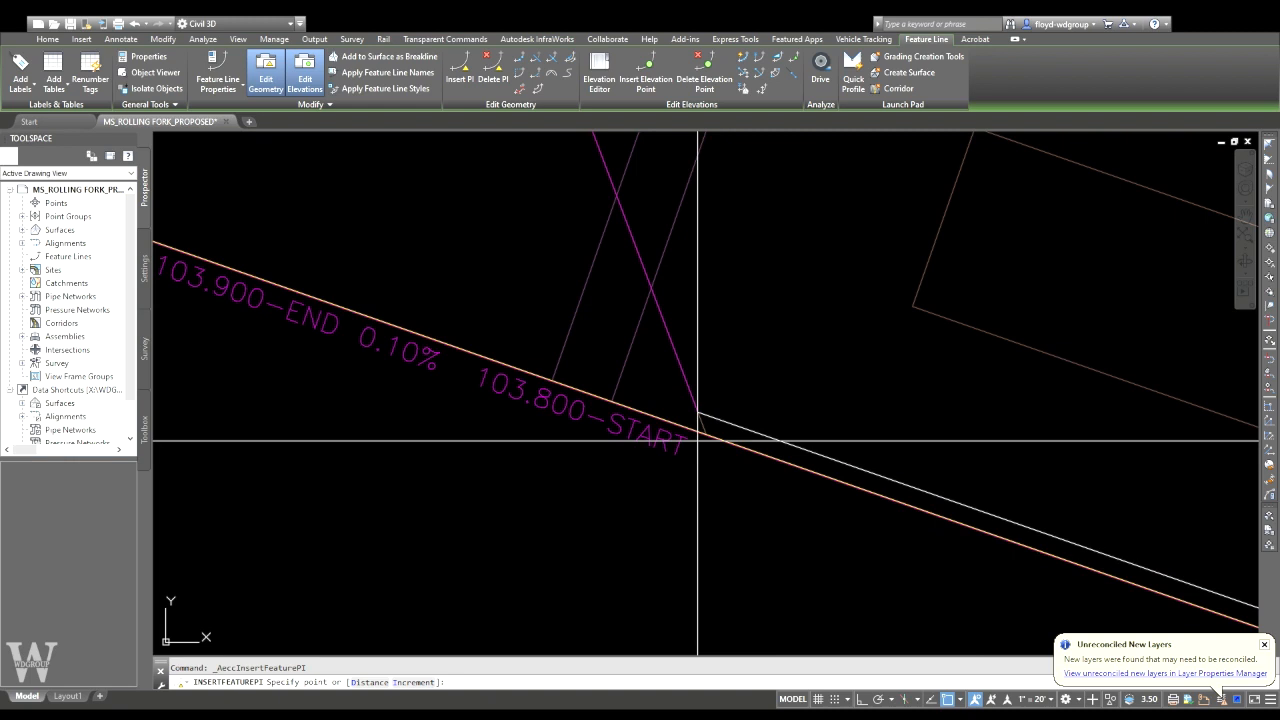
pyautogui.click(703, 436)
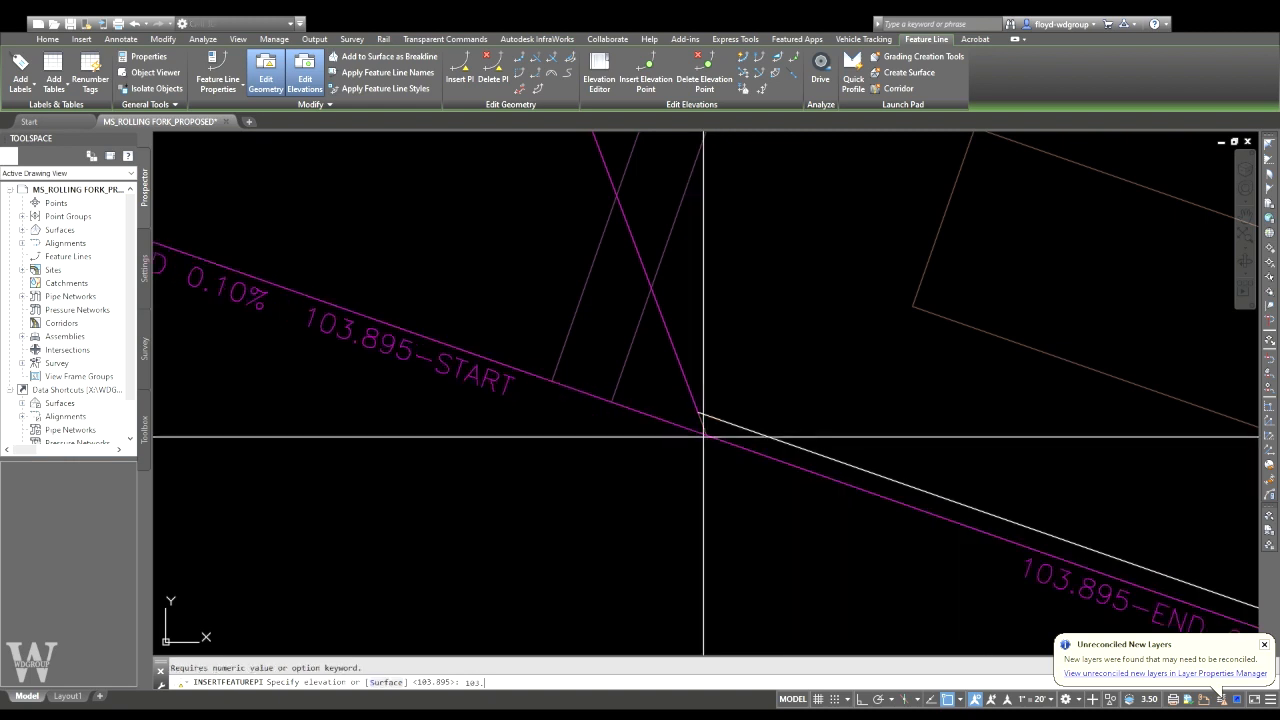
pyautogui.press('Escape')
# - Create a feature line from the white line that runs along the sidewalk edge from the end of the flare
pyautogui.scroll(-4, 691, 434)
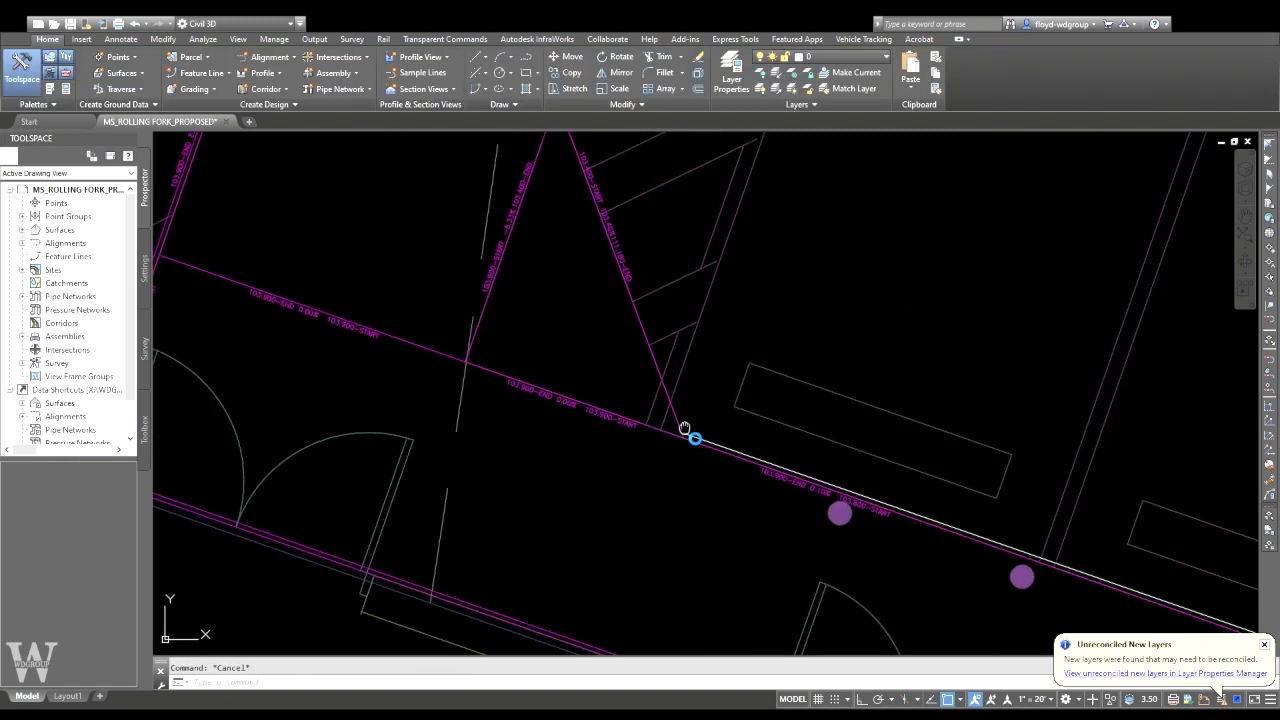
pyautogui.moveTo(691, 434); pyautogui.dragTo(657, 429, button='middle')
pyautogui.scroll(5, 659, 437)
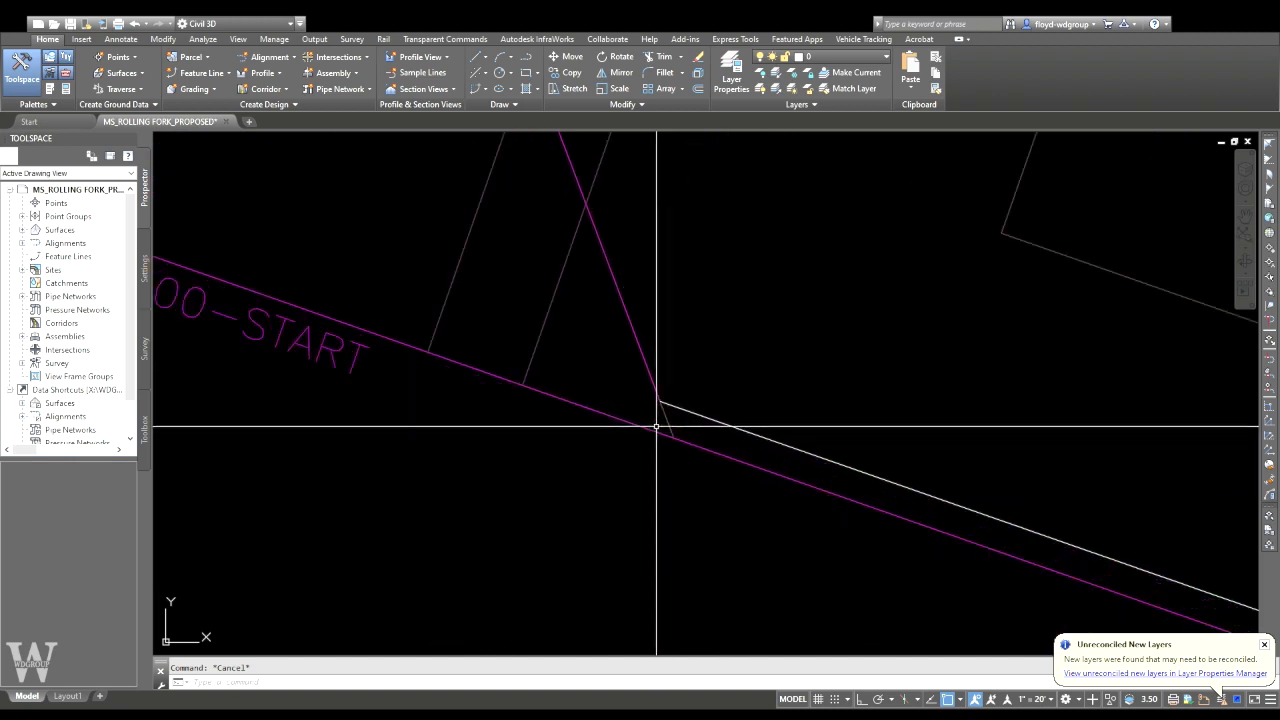
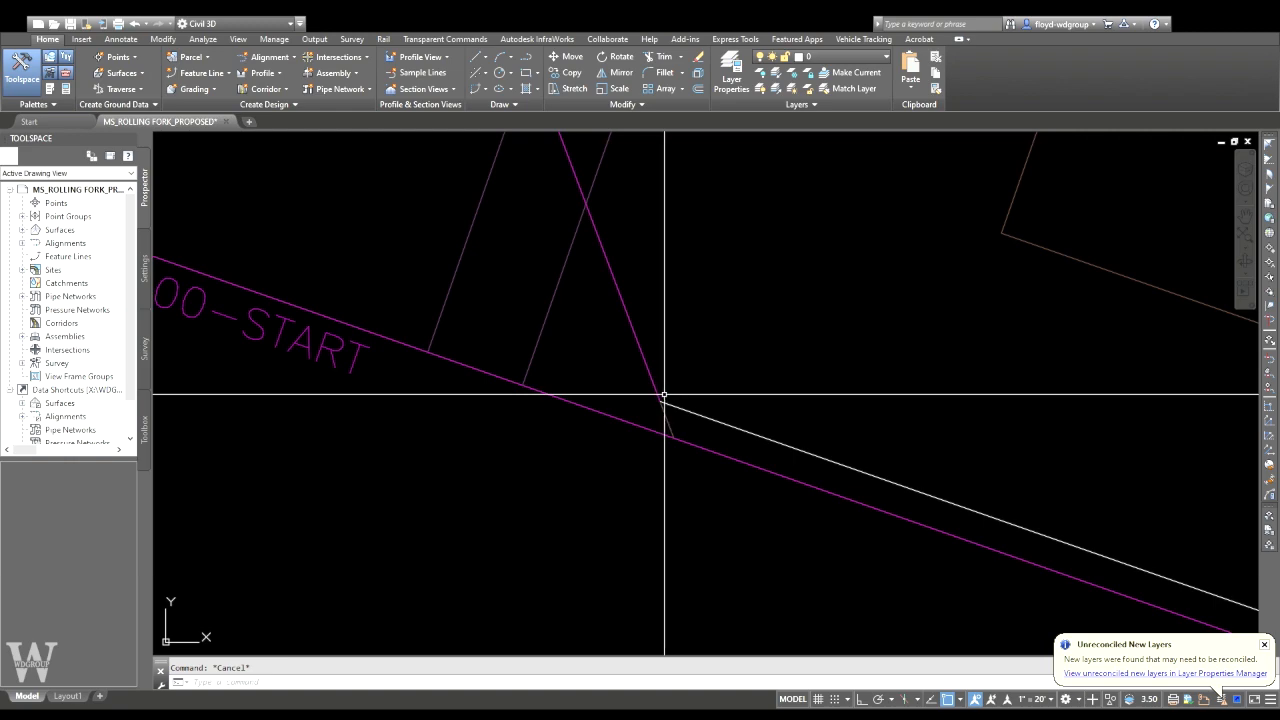
pyautogui.click(684, 442)
pyautogui.press('Escape')
pyautogui.scroll(-5, 647, 404)
pyautogui.scroll(-2, 647, 403)
pyautogui.moveTo(773, 448); pyautogui.dragTo(740, 384, button='middle')
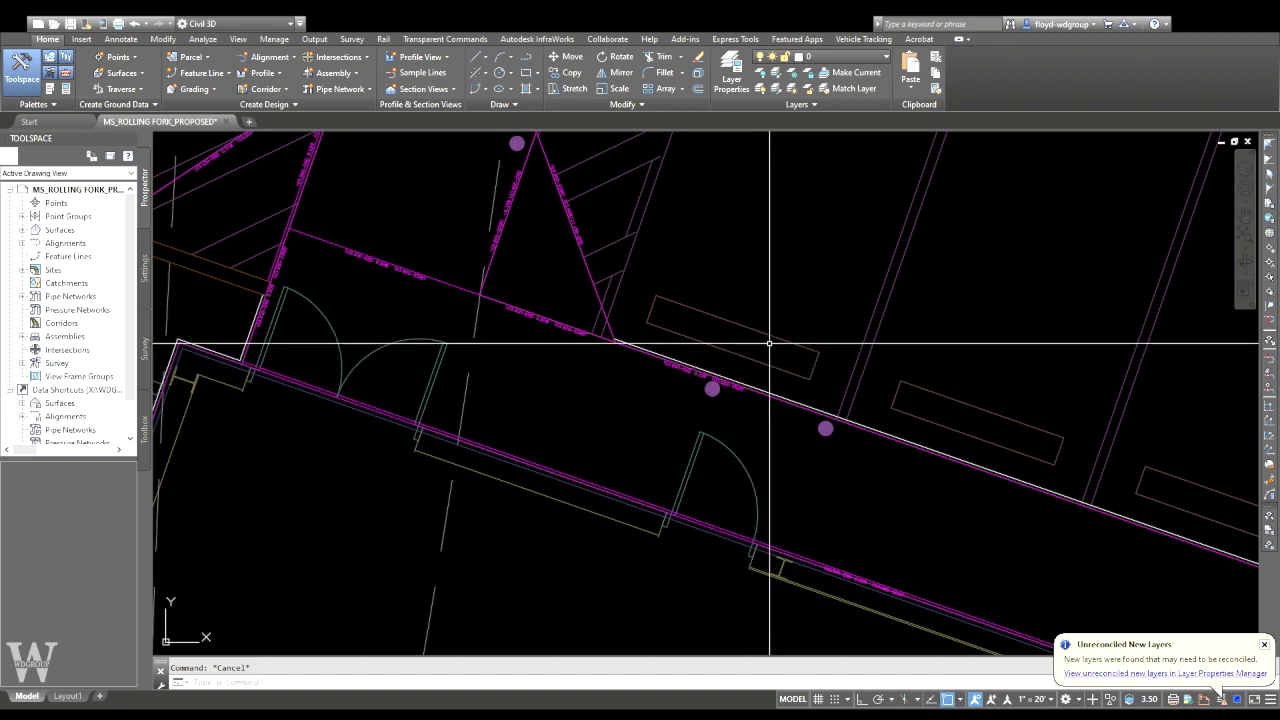
pyautogui.scroll(4, 609, 337)
pyautogui.click(666, 354)
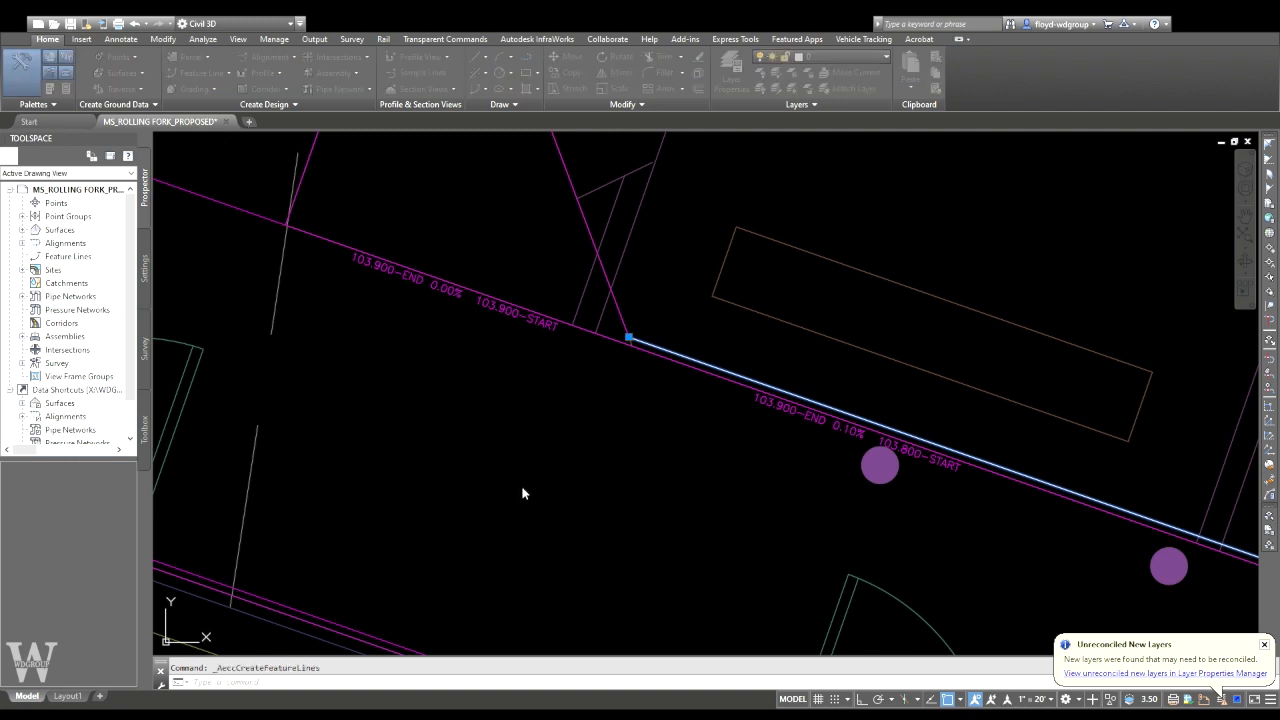
pyautogui.press('Escape')
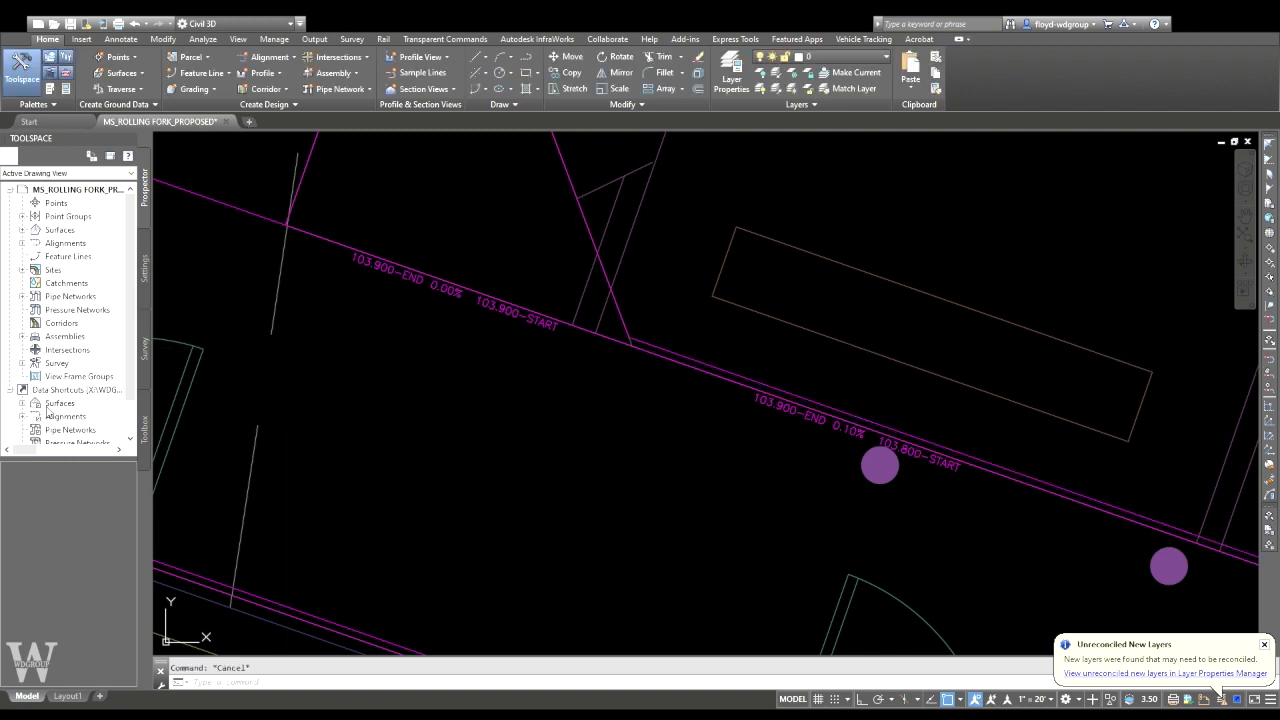
# - Add a segment grade label to the new outer feature line near the flare and flip it to the parking side
pyautogui.press('Escape')
pyautogui.click(710, 375)
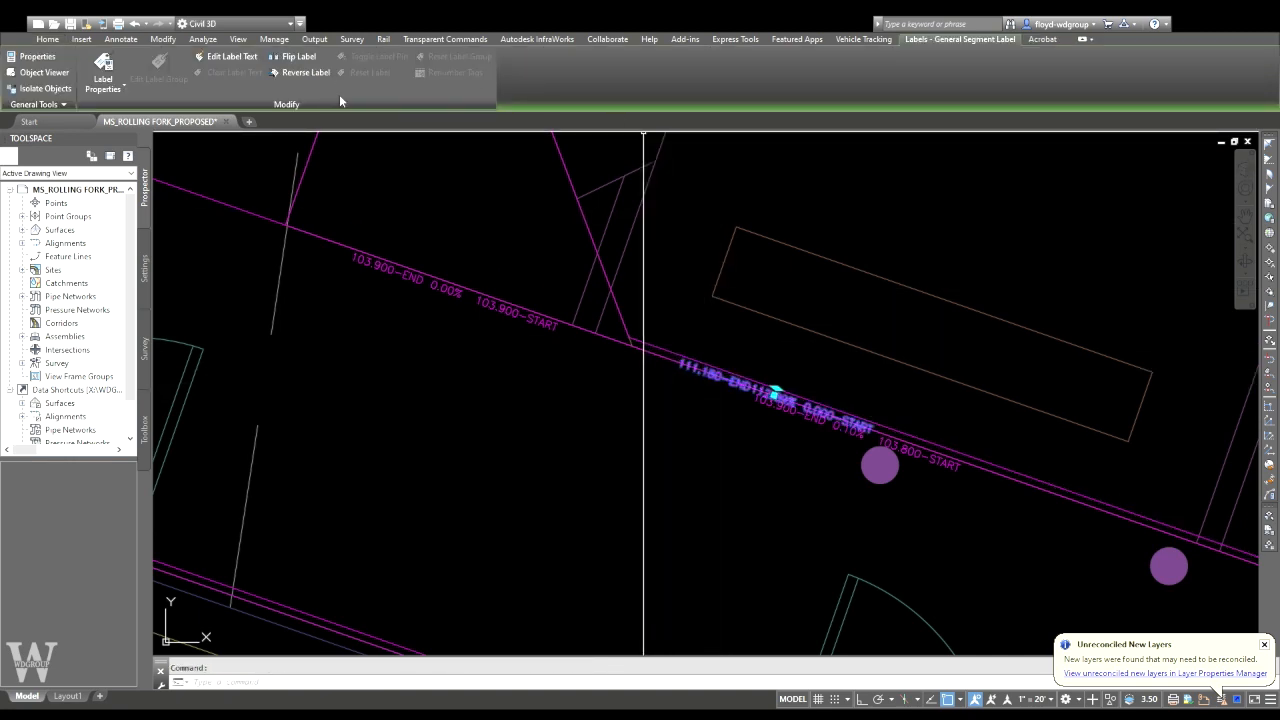
pyautogui.click(304, 64)
pyautogui.moveTo(863, 329); pyautogui.dragTo(952, 480, button='middle')
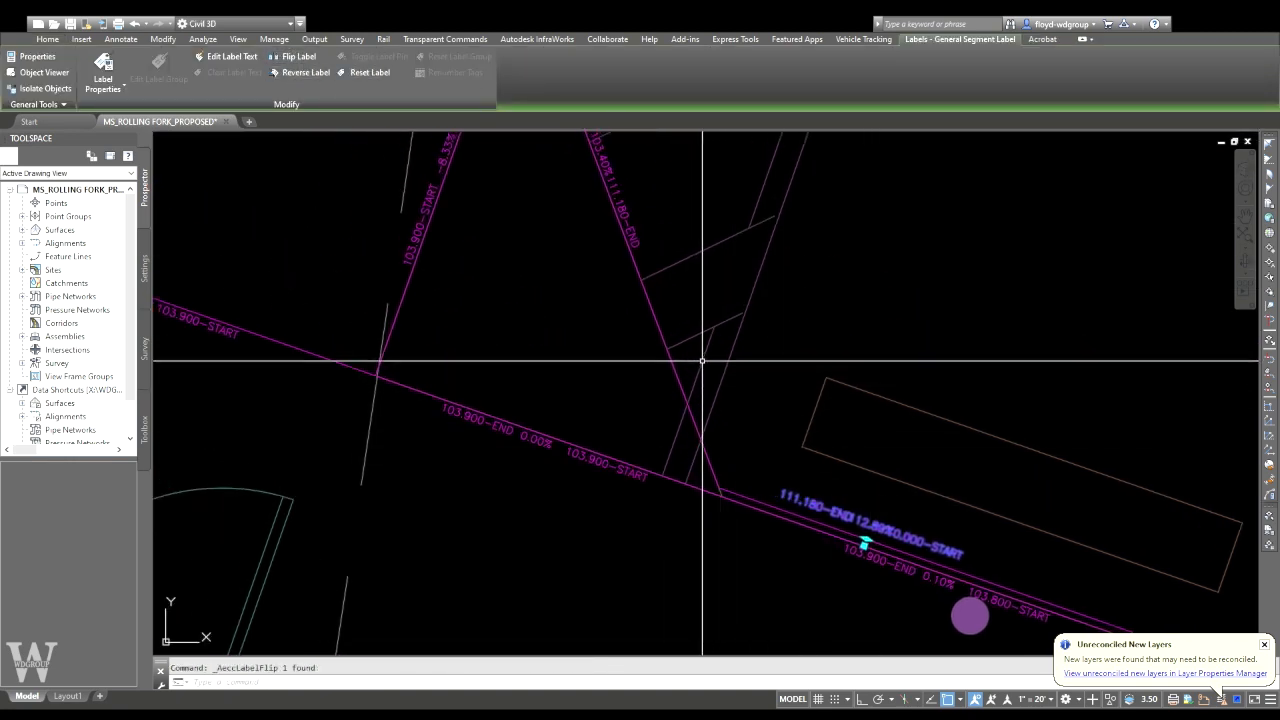
pyautogui.press('Escape')
# - Set the flare feature line to start elevation 103.40 at the ramp corner with a 0% grade to its lower end
pyautogui.moveTo(721, 388)
pyautogui.mouseDown(button='middle')
pyautogui.moveTo(722, 429)
pyautogui.moveTo(691, 380)
pyautogui.moveTo(691, 434)
pyautogui.moveTo(669, 439)
pyautogui.mouseUp(button='middle')
pyautogui.click(628, 422)
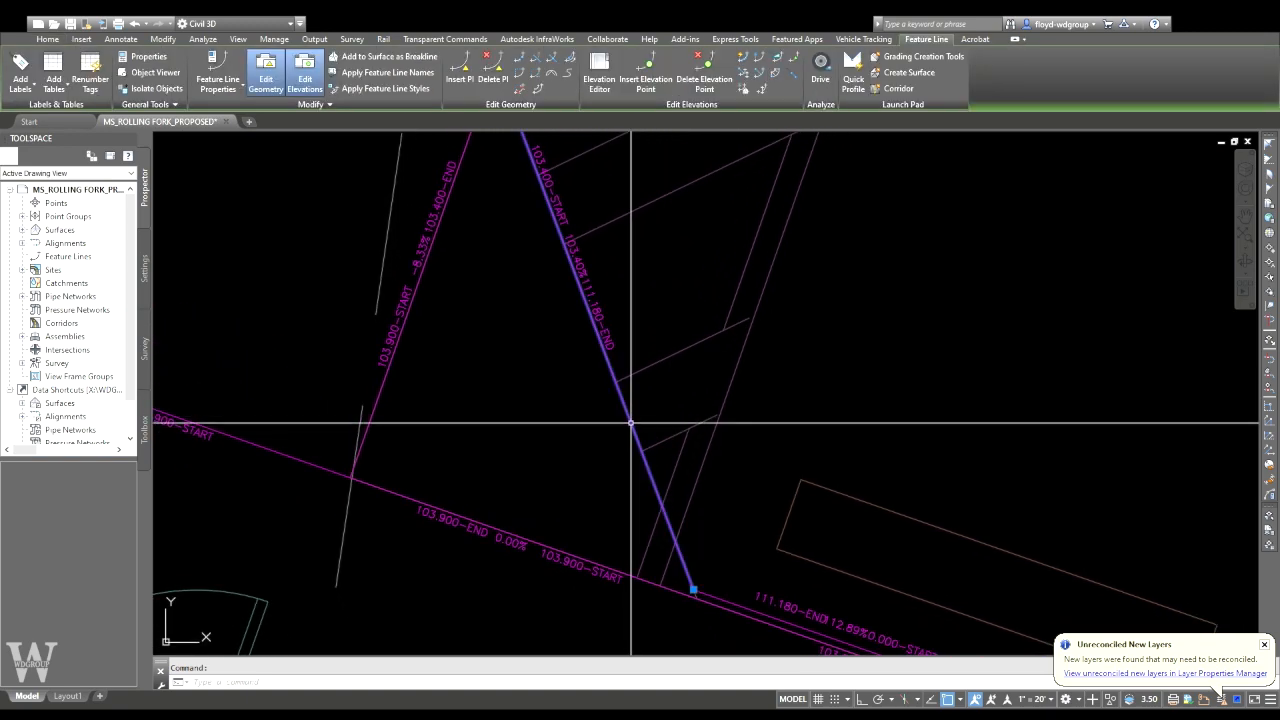
pyautogui.scroll(-2, 628, 422)
pyautogui.click(780, 60)
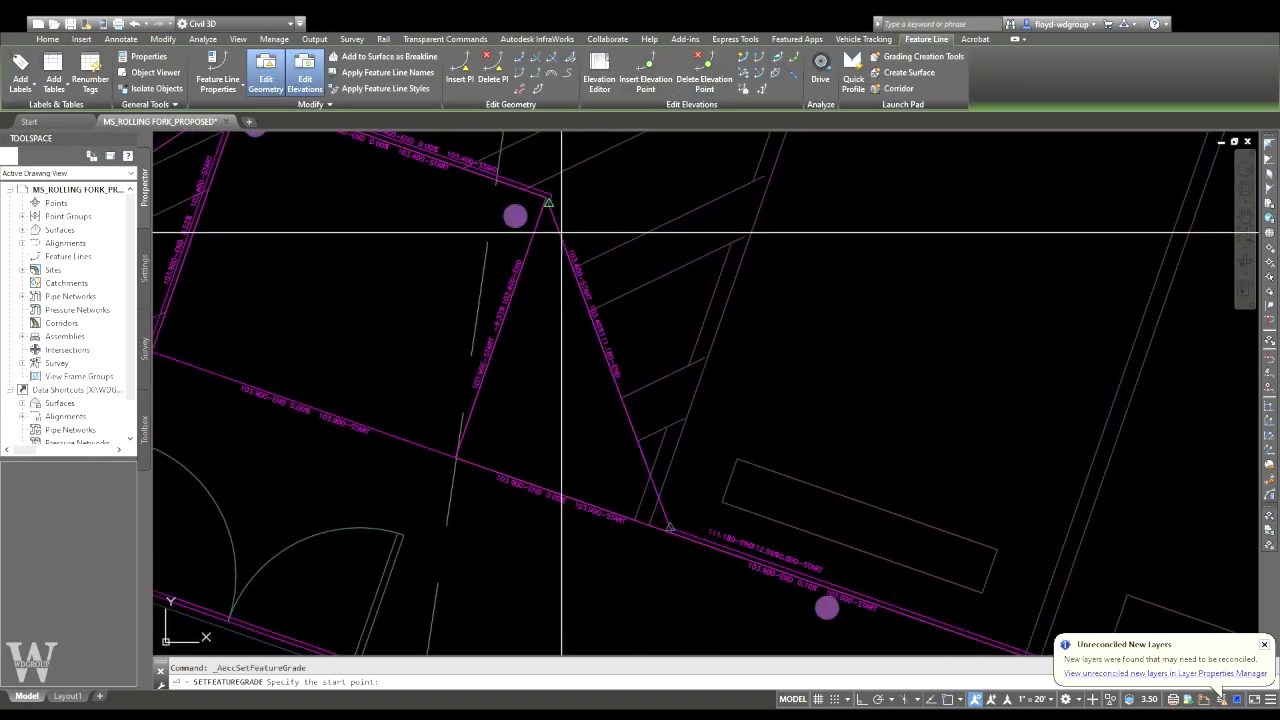
pyautogui.click(548, 203)
pyautogui.press('Return')
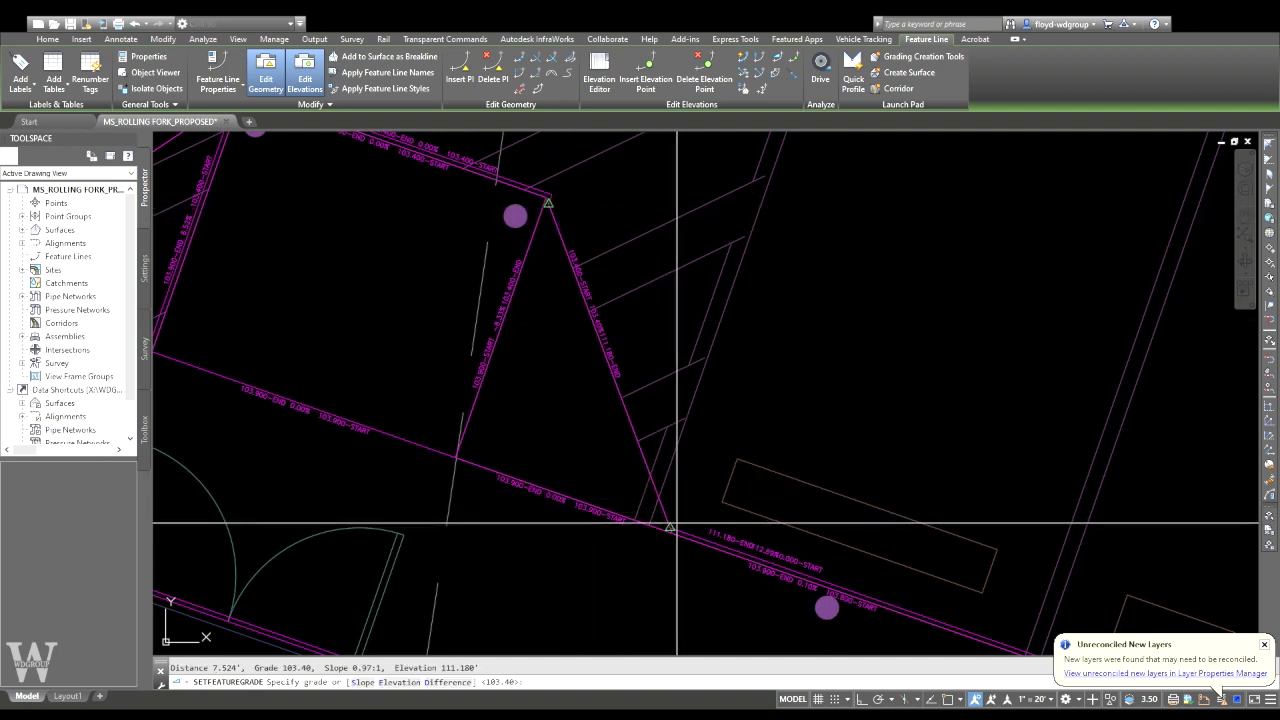
pyautogui.press('Escape')
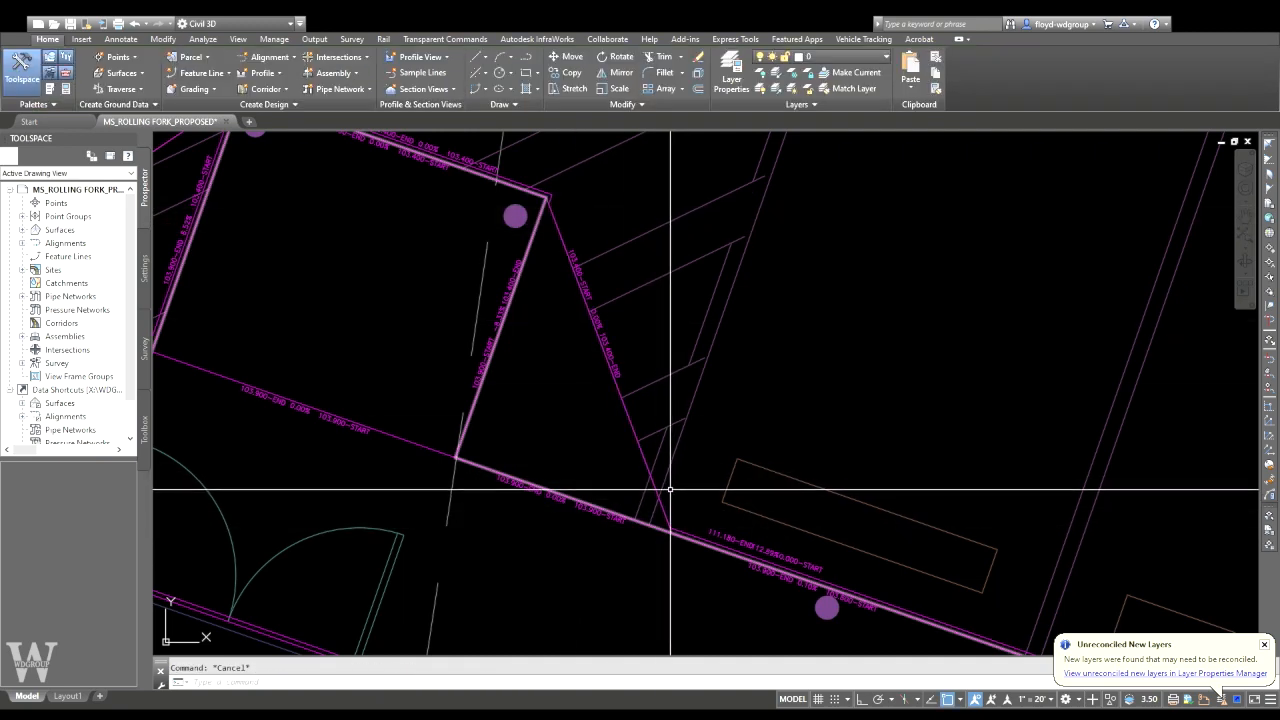
# - Regenerate the whole drawing to refresh the segment labels along the outer feature line
pyautogui.scroll(3, 677, 500)
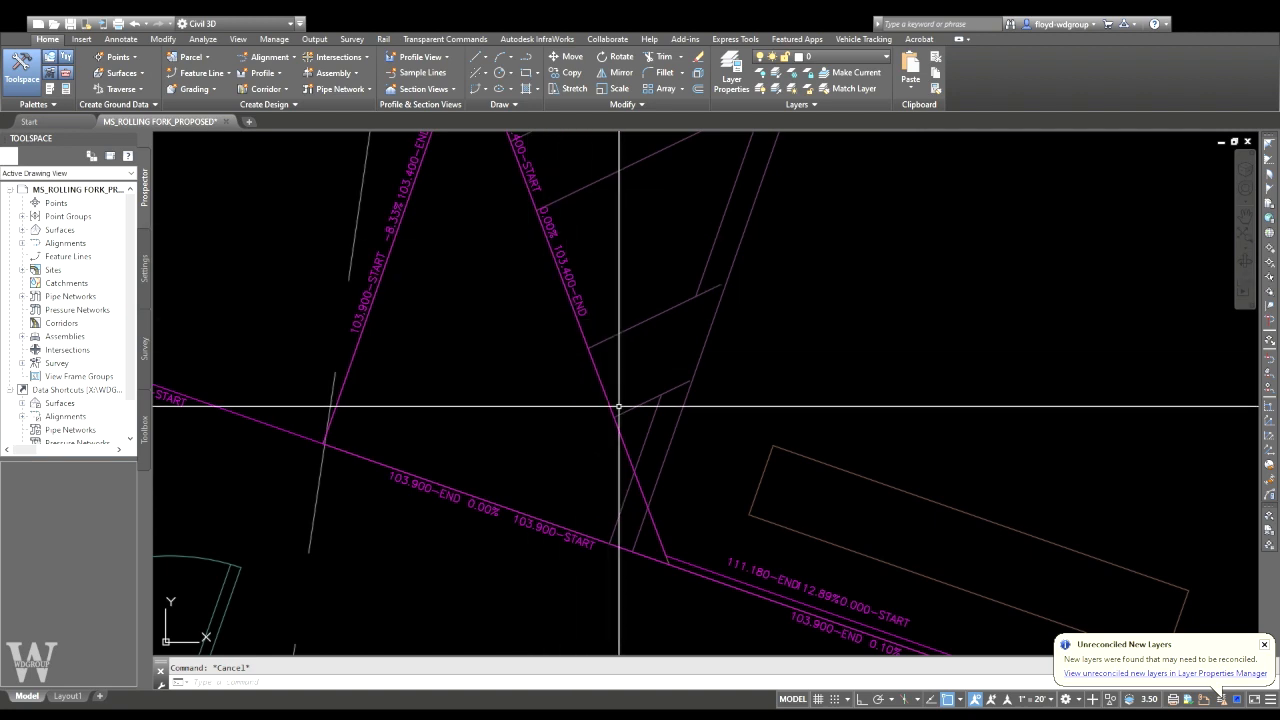
pyautogui.moveTo(827, 612); pyautogui.dragTo(738, 541, button='middle')
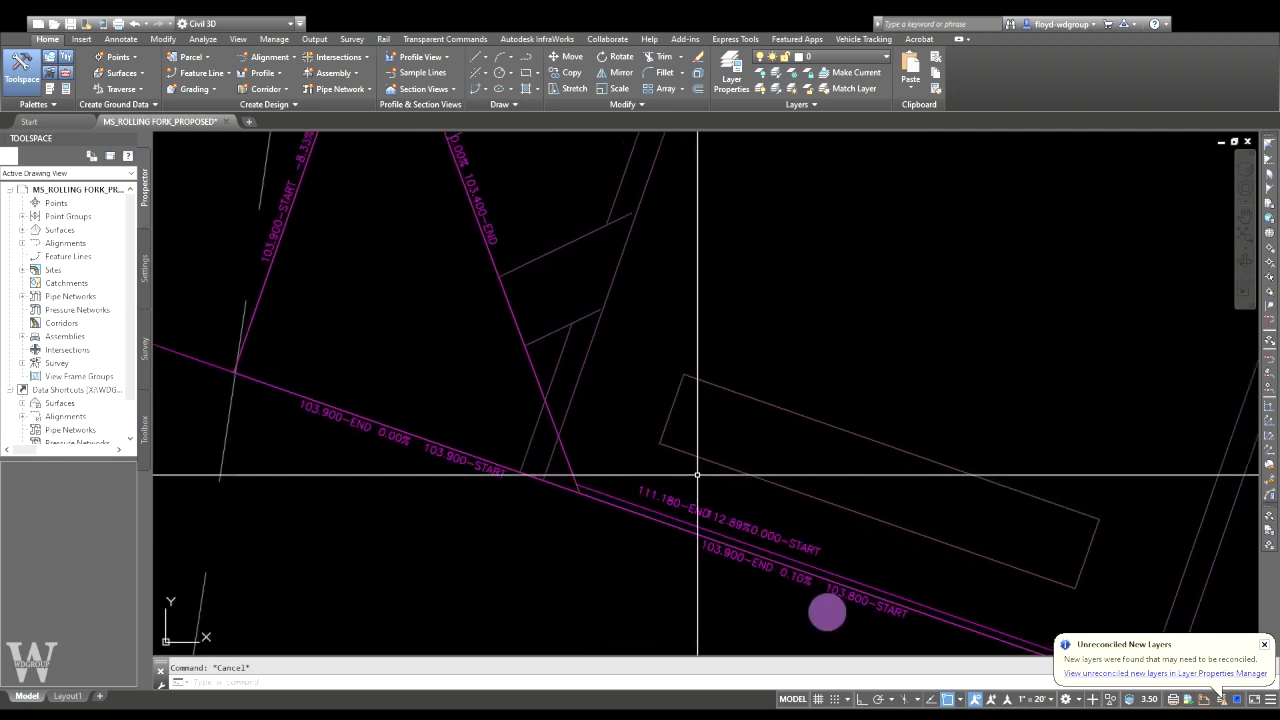
pyautogui.press('Return')
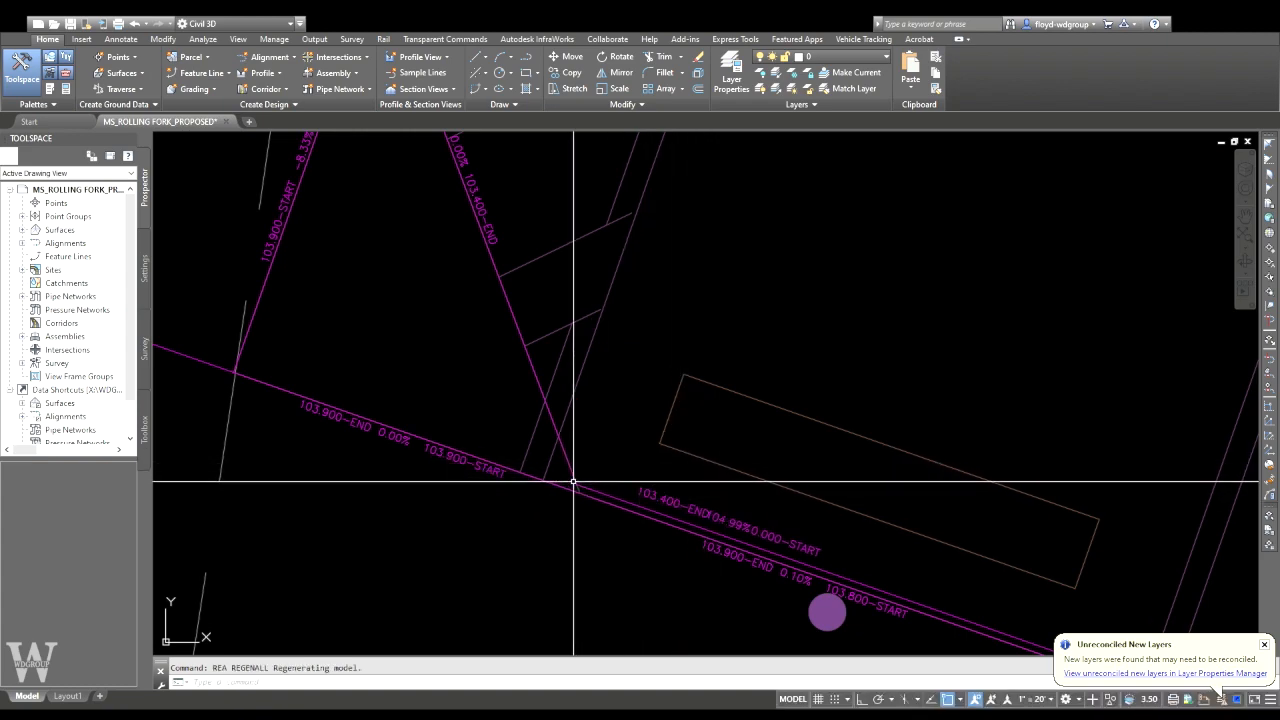
pyautogui.scroll(-3, 571, 486)
pyautogui.moveTo(980, 545)
pyautogui.mouseDown(button='middle')
pyautogui.moveTo(260, 235)
pyautogui.moveTo(415, 250)
pyautogui.mouseUp(button='middle')
pyautogui.moveTo(985, 510); pyautogui.dragTo(571, 337, button='middle')
pyautogui.scroll(6, 571, 337)
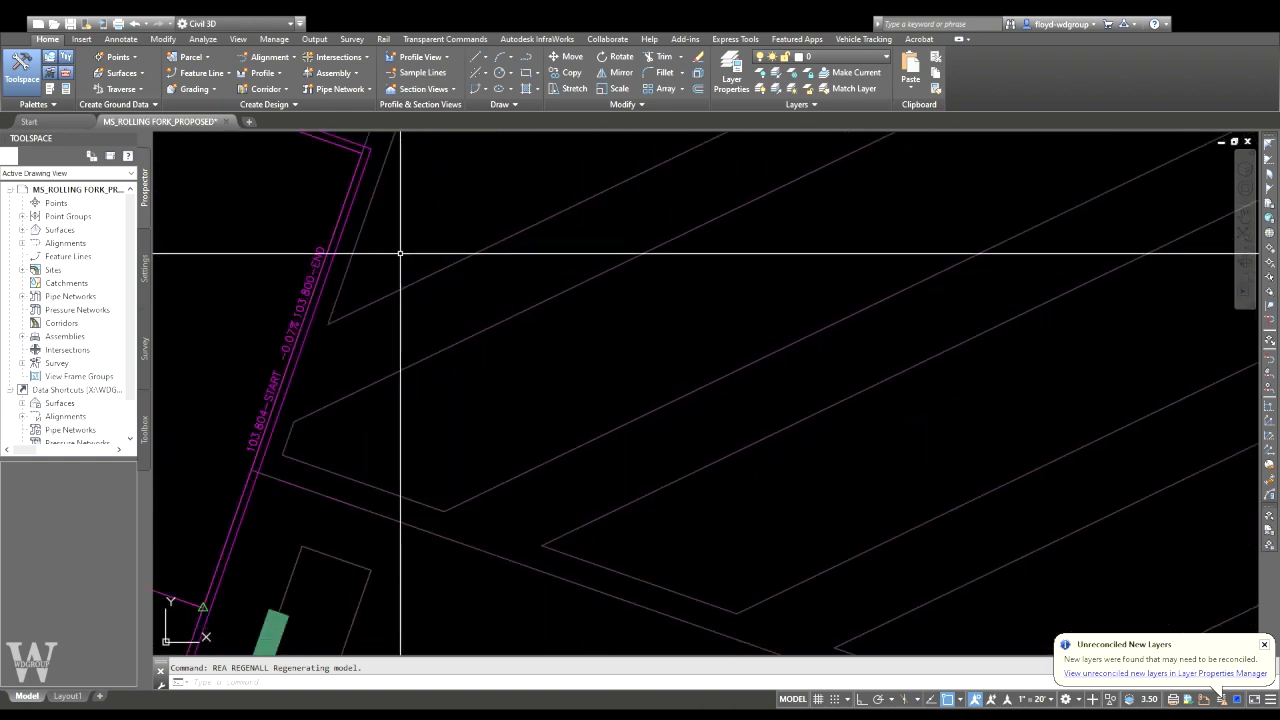
pyautogui.click(350, 209)
pyautogui.scroll(-2, 383, 223)
pyautogui.moveTo(383, 223); pyautogui.dragTo(594, 277, button='middle')
pyautogui.click(781, 40)
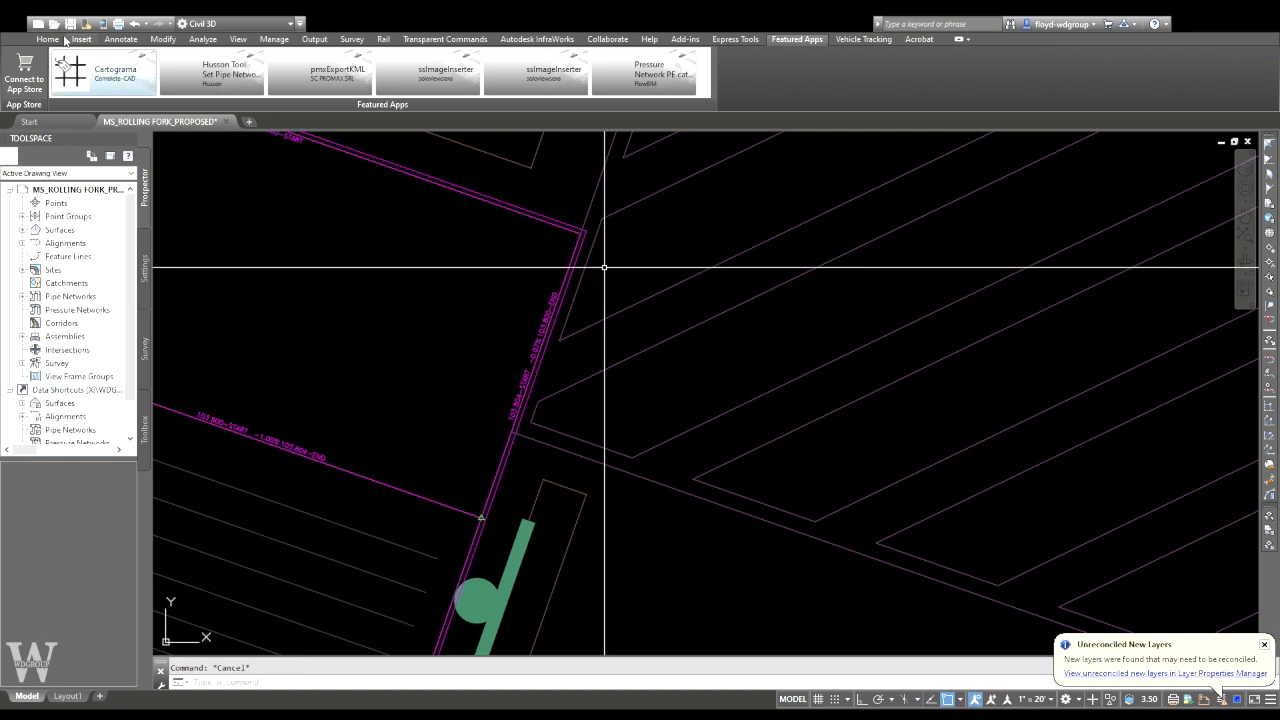
pyautogui.click(62, 39)
pyautogui.click(588, 232)
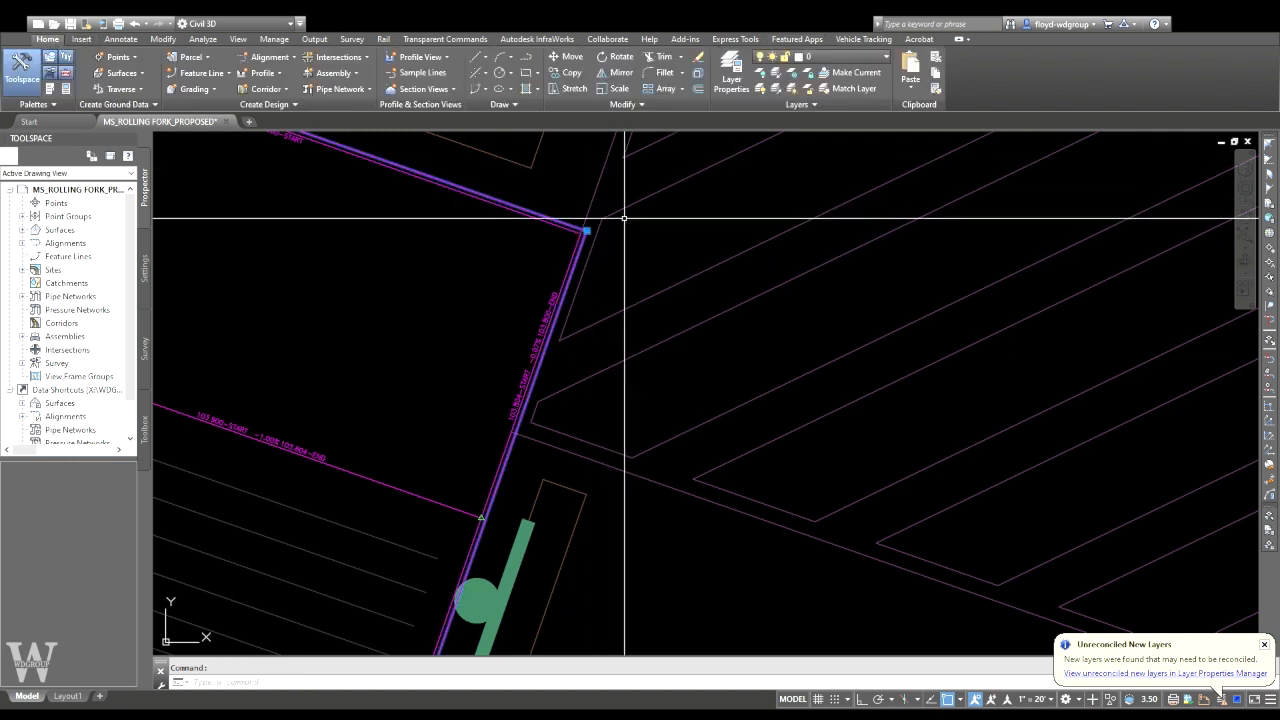
pyautogui.click(777, 61)
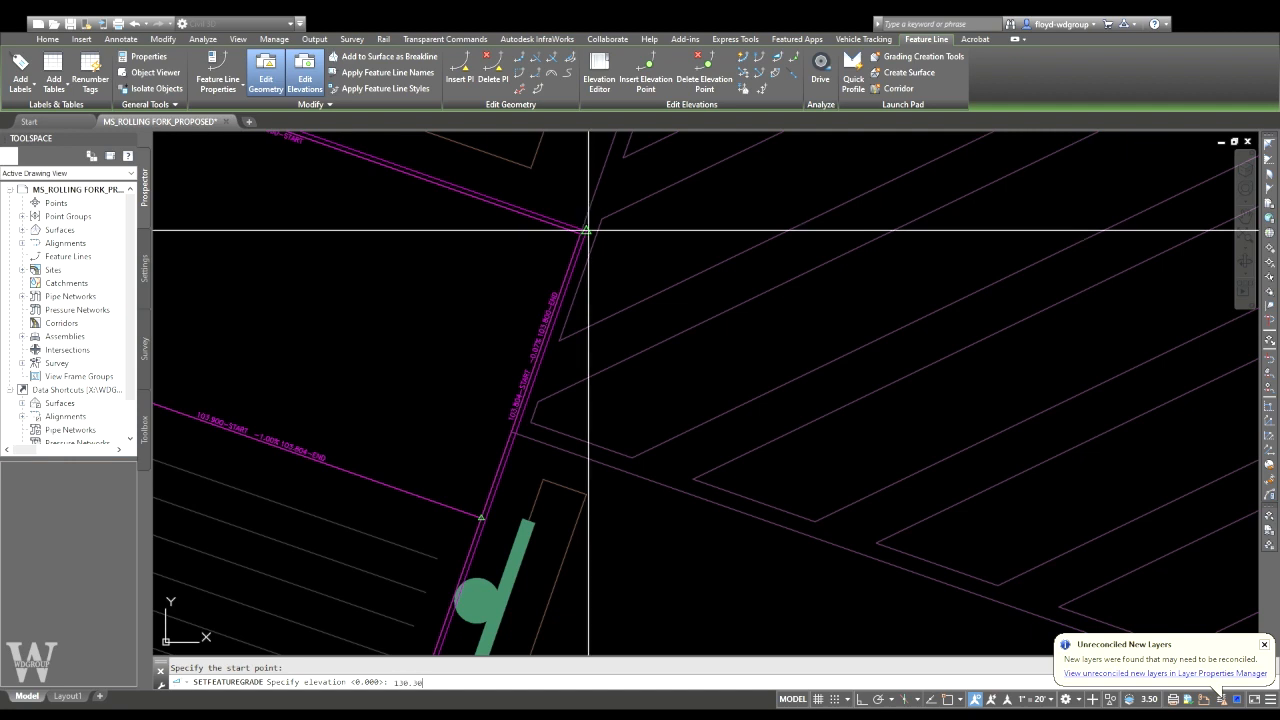
pyautogui.click(588, 232)
pyautogui.press('Escape')
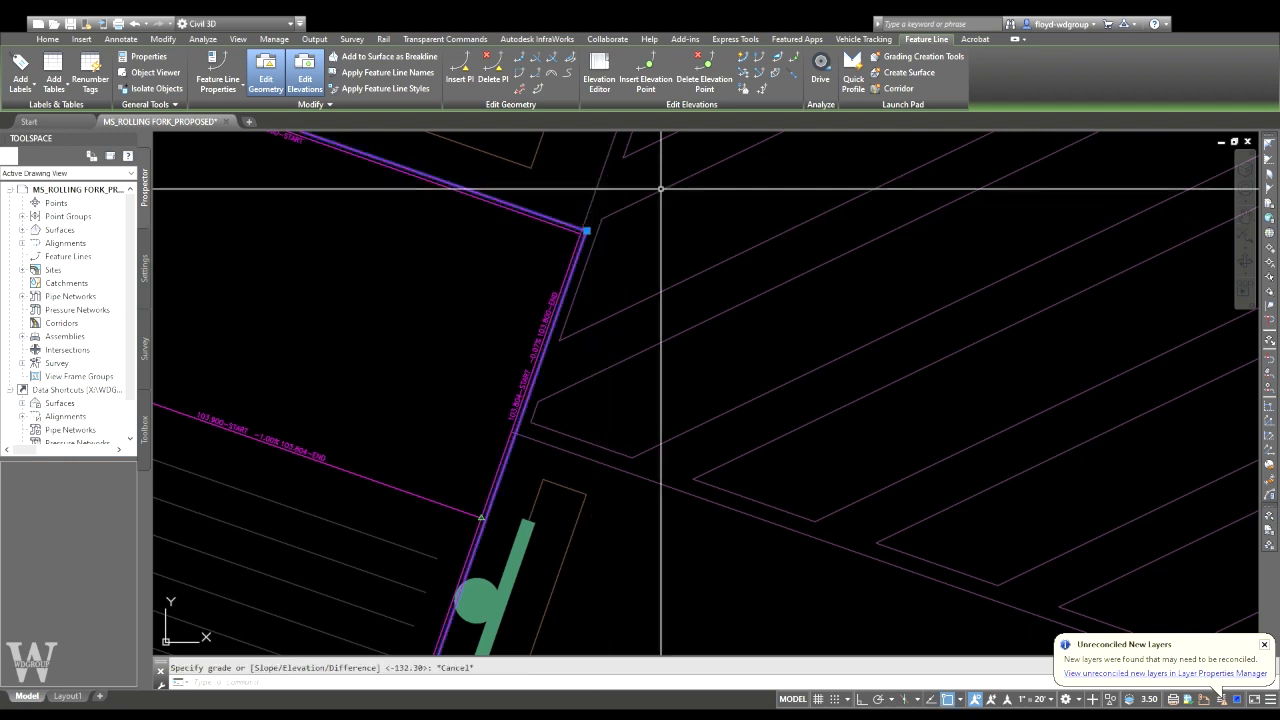
# - Try to set the elevation and grade of the outer feature line starting at its corner beside the hatched island
pyautogui.click(776, 61)
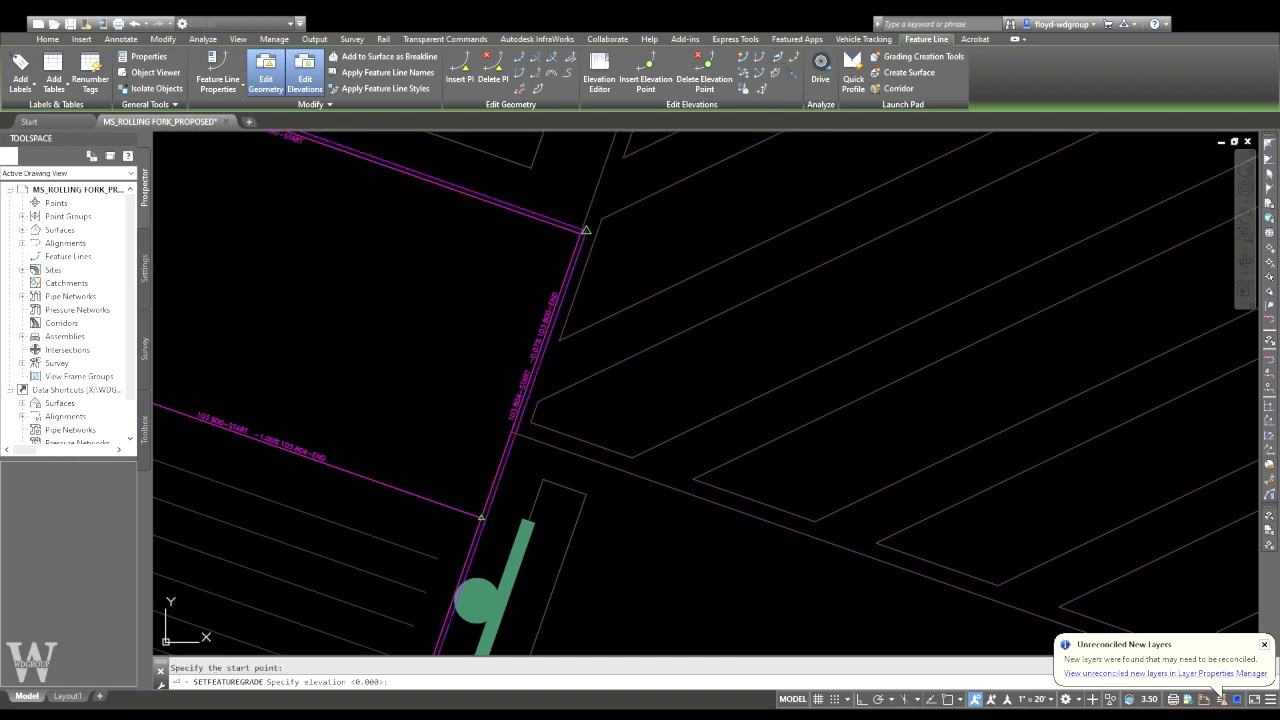
pyautogui.click(585, 232)
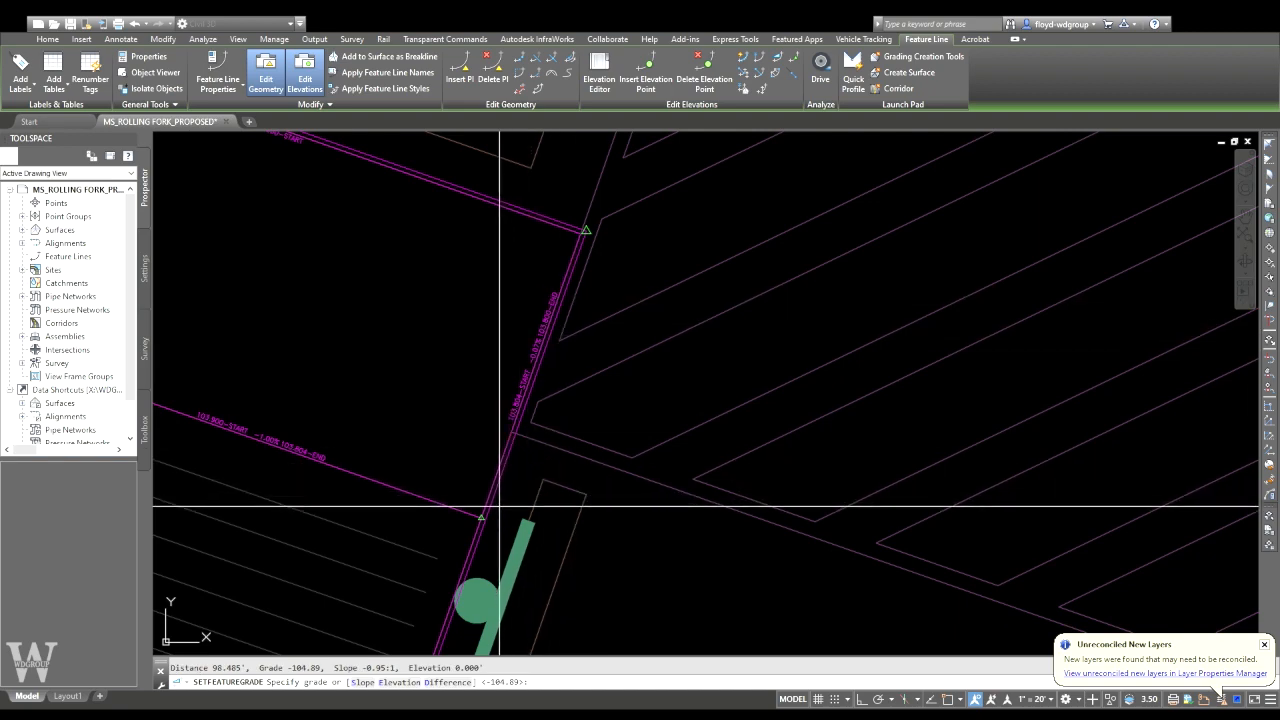
pyautogui.moveTo(492, 516)
pyautogui.mouseDown(button='middle')
pyautogui.moveTo(599, 325)
pyautogui.moveTo(576, 404)
pyautogui.mouseUp(button='middle')
pyautogui.scroll(-4, 592, 328)
pyautogui.scroll(6, 574, 394)
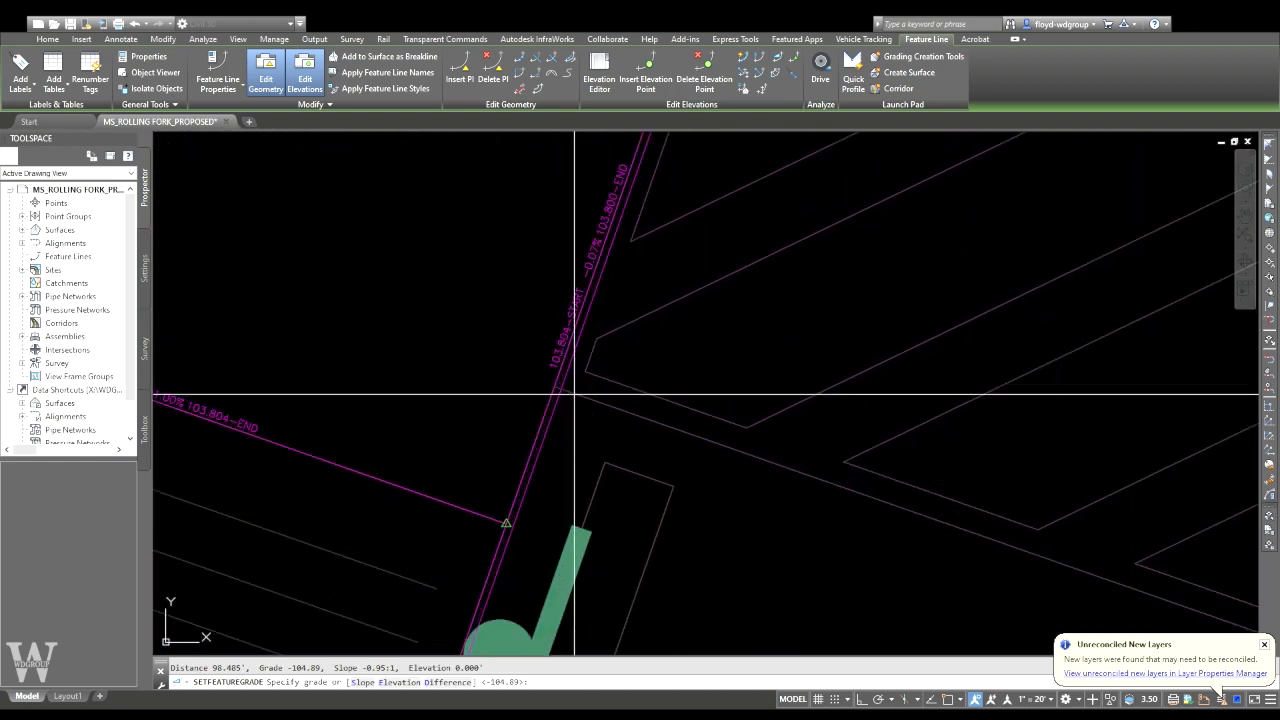
pyautogui.press('Escape')
pyautogui.press('Escape')
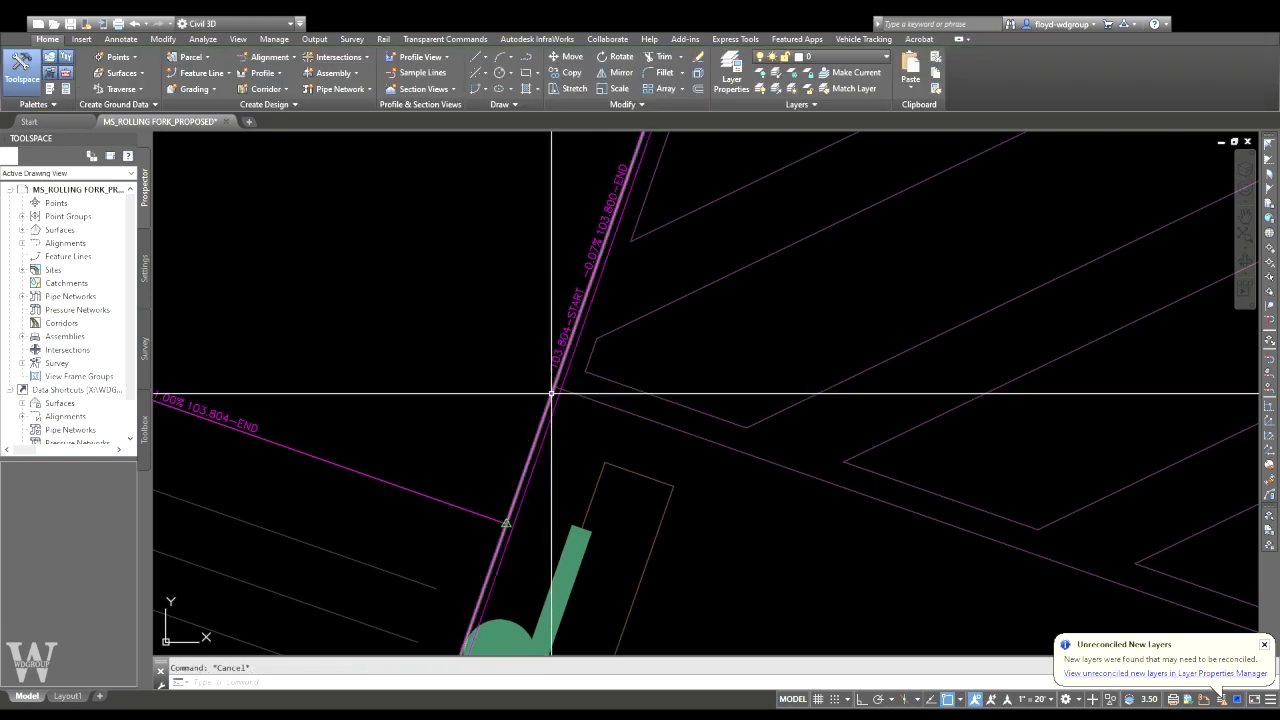
pyautogui.click(551, 393)
pyautogui.click(464, 73)
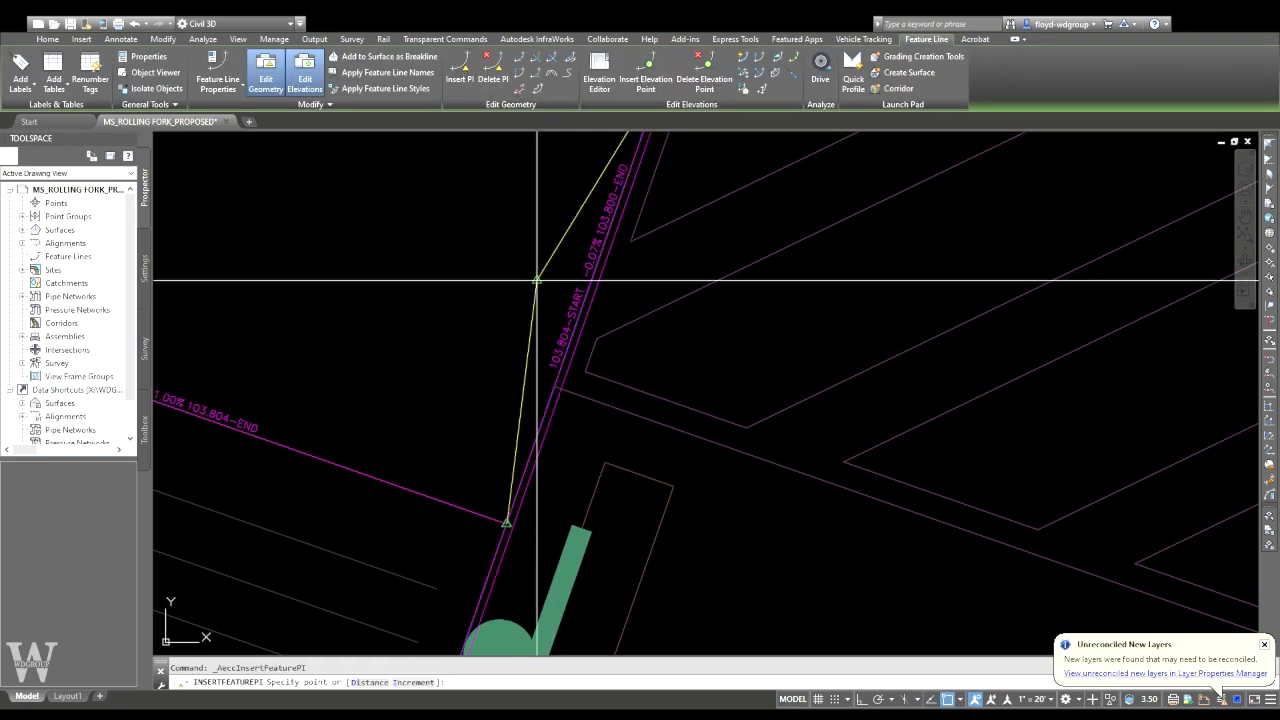
pyautogui.click(556, 388)
pyautogui.scroll(-5, 572, 373)
pyautogui.scroll(-3, 581, 373)
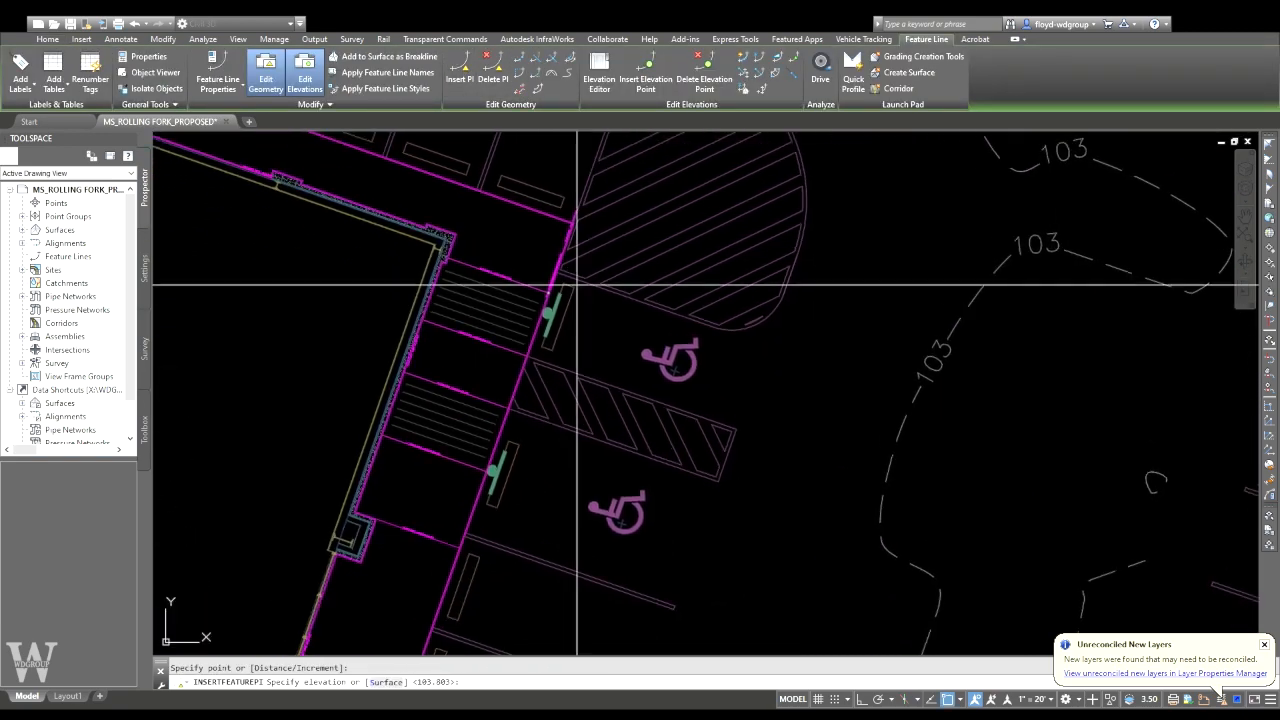
pyautogui.scroll(2, 491, 534)
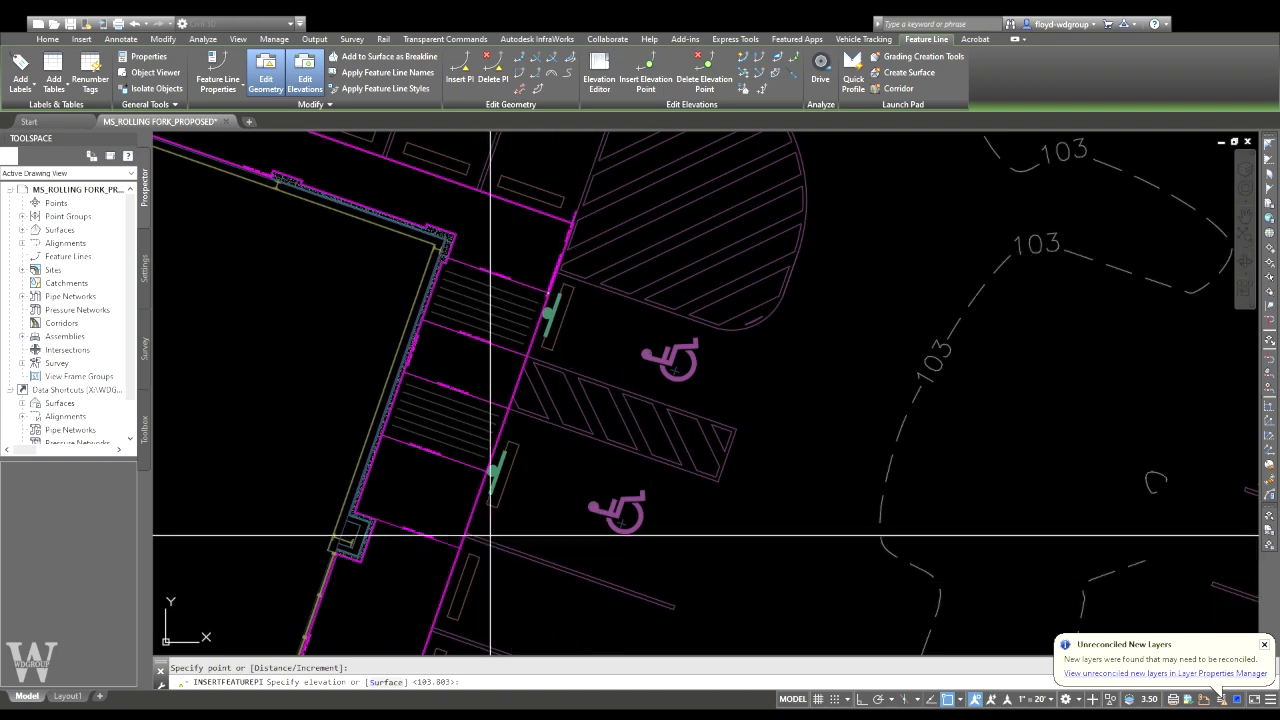
pyautogui.scroll(3, 468, 537)
pyautogui.scroll(-2, 470, 540)
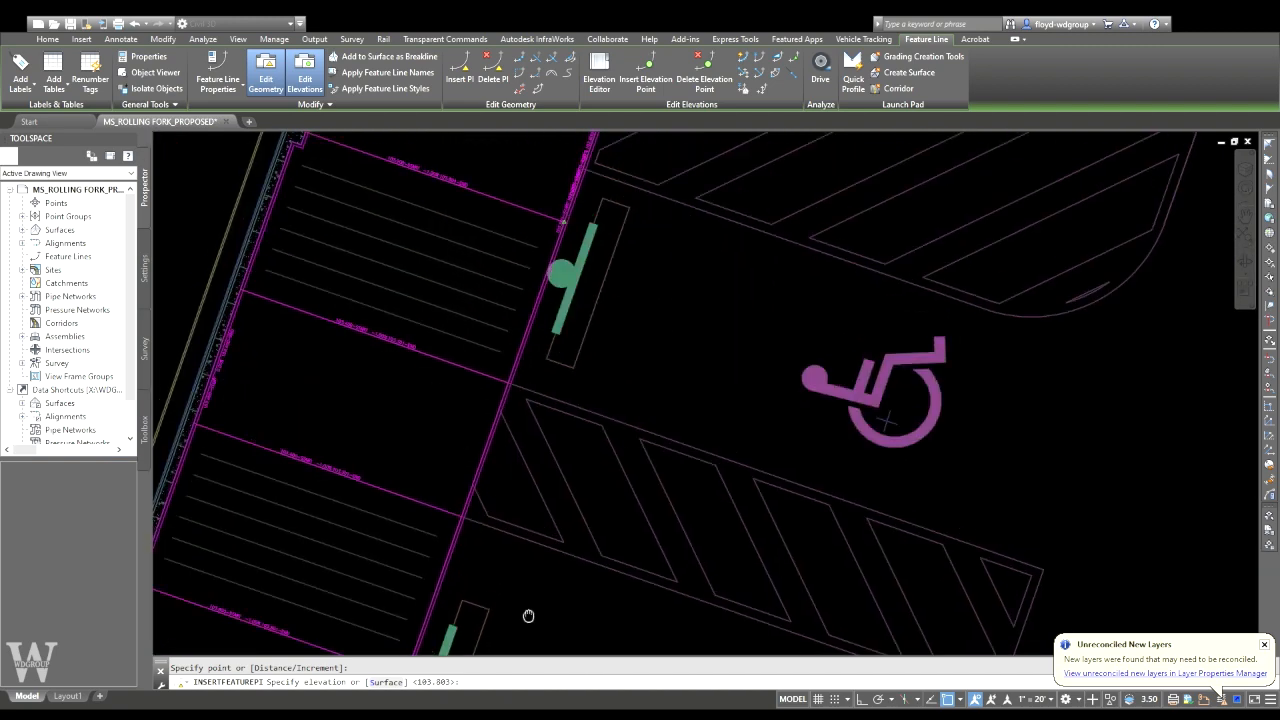
pyautogui.scroll(2, 553, 434)
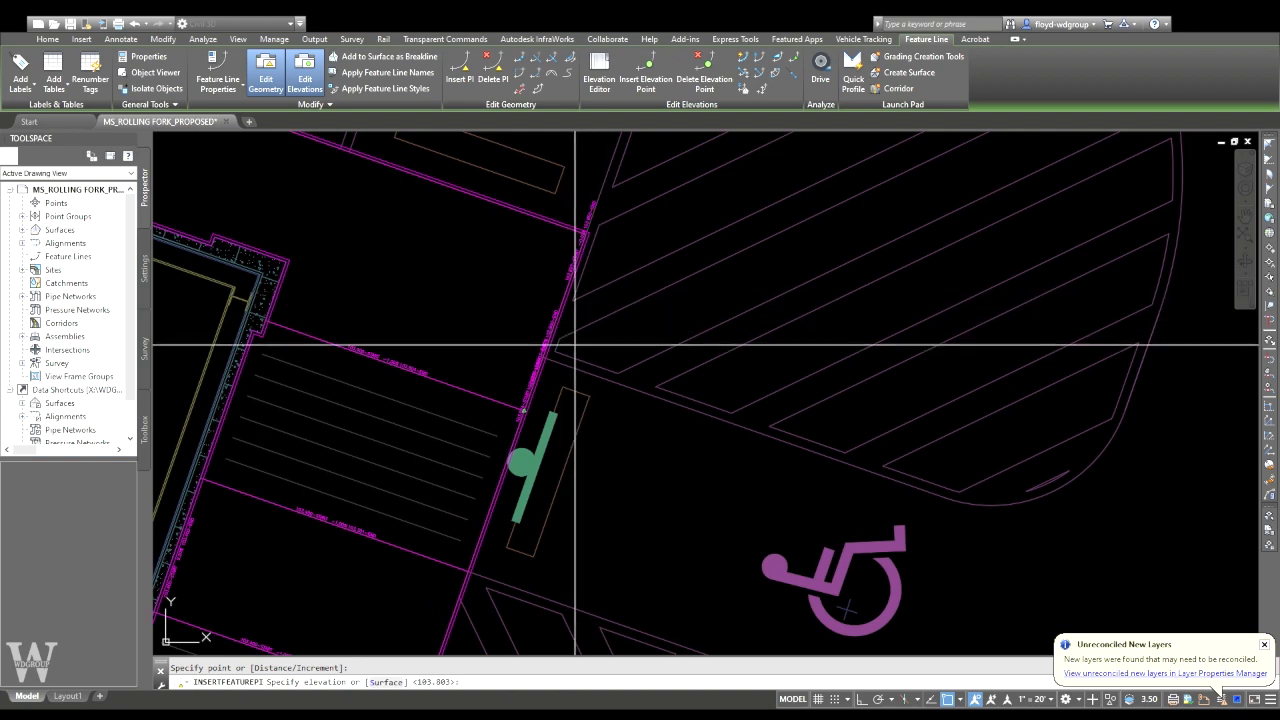
pyautogui.scroll(2, 597, 292)
pyautogui.press('Escape')
pyautogui.press('Escape')
pyautogui.press('Escape')
# - Insert a PI in the inner feature line where the hatched island's lower edge meets the curb, and delete the extra segment label there
pyautogui.click(530, 332)
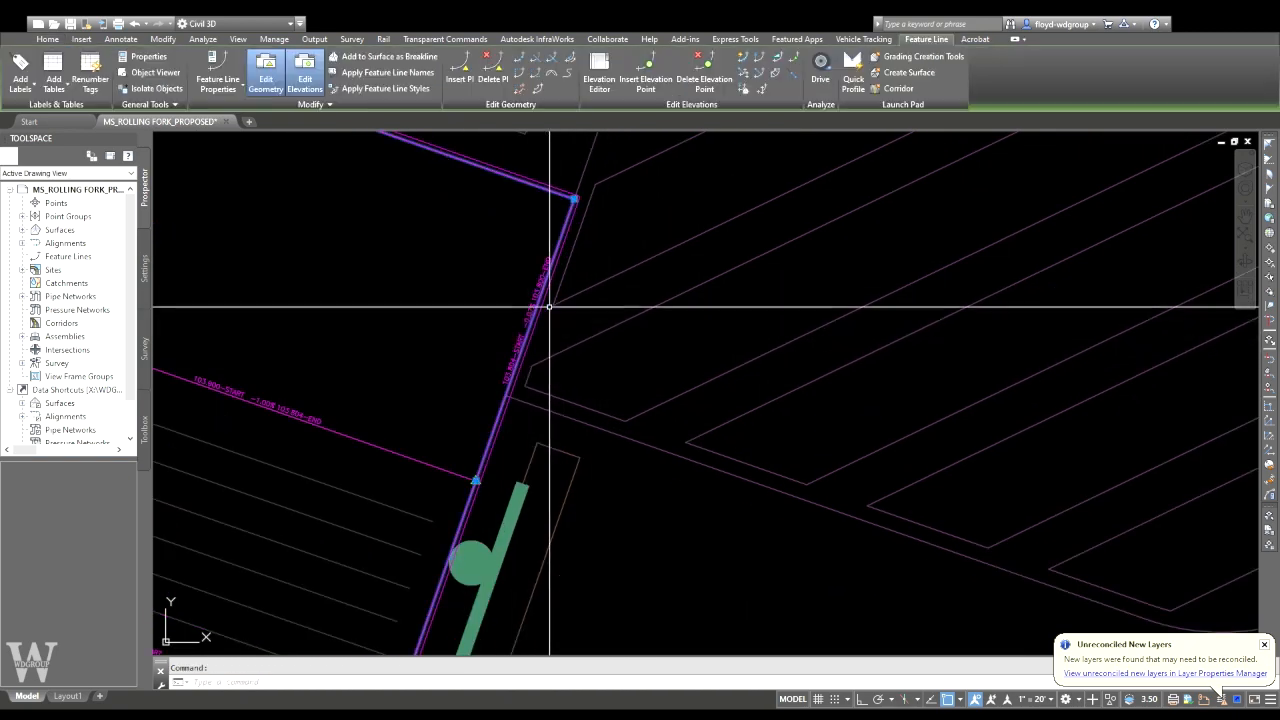
pyautogui.click(460, 70)
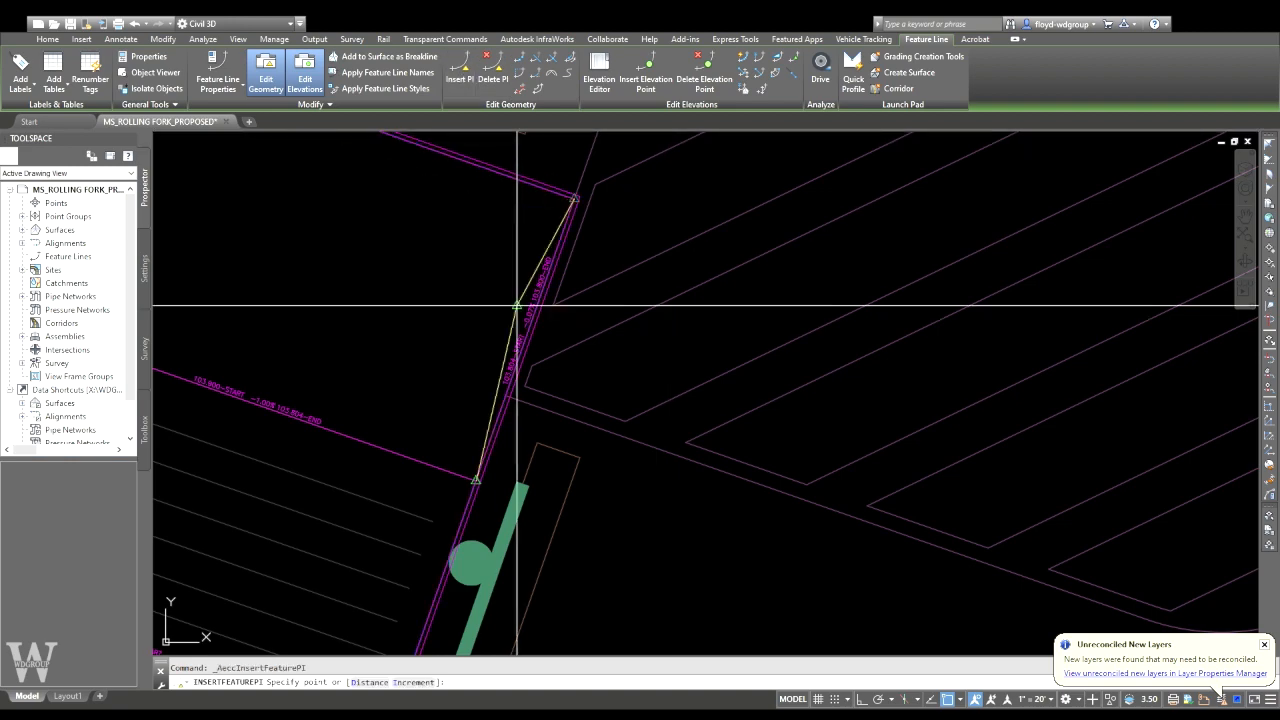
pyautogui.click(525, 387)
pyautogui.press('Escape')
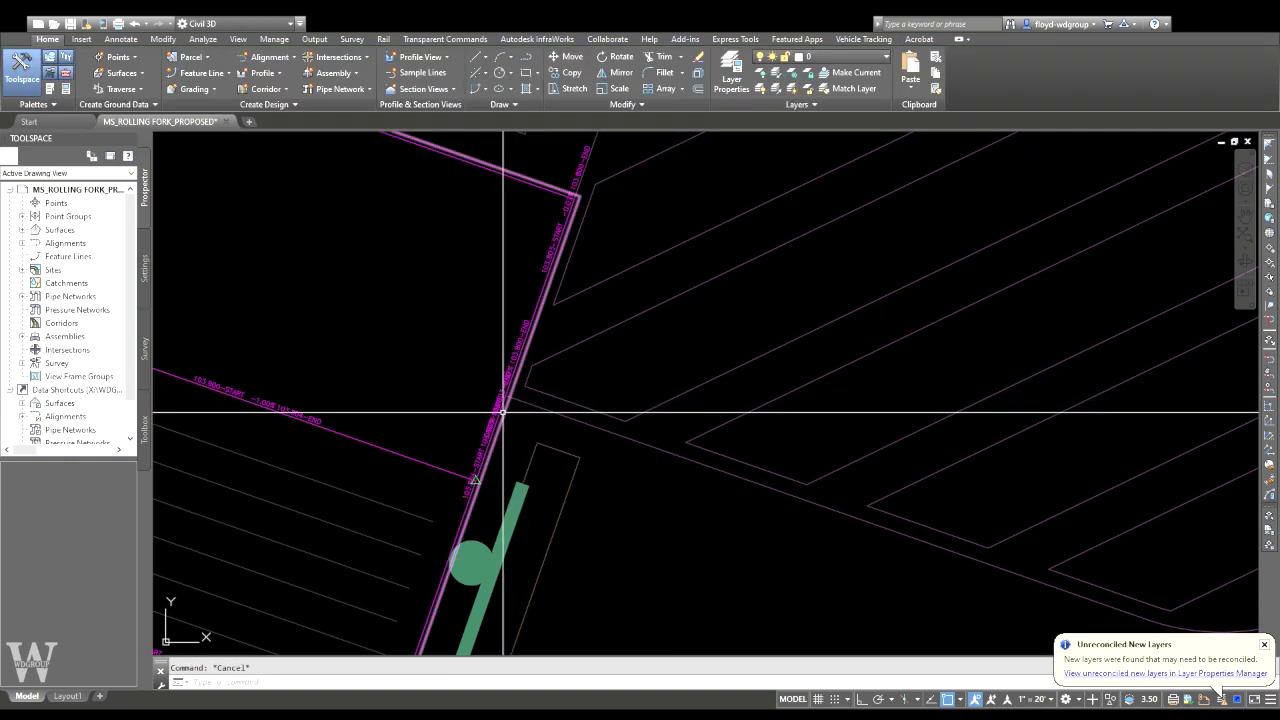
pyautogui.click(497, 401)
pyautogui.press('Delete')
# - Apply a -0.07% grade to the inner feature line from the upper flare's end to the corner beside the hatched island, and regenerate the drawing
pyautogui.scroll(3, 495, 410)
pyautogui.click(495, 415)
pyautogui.scroll(-2, 495, 415)
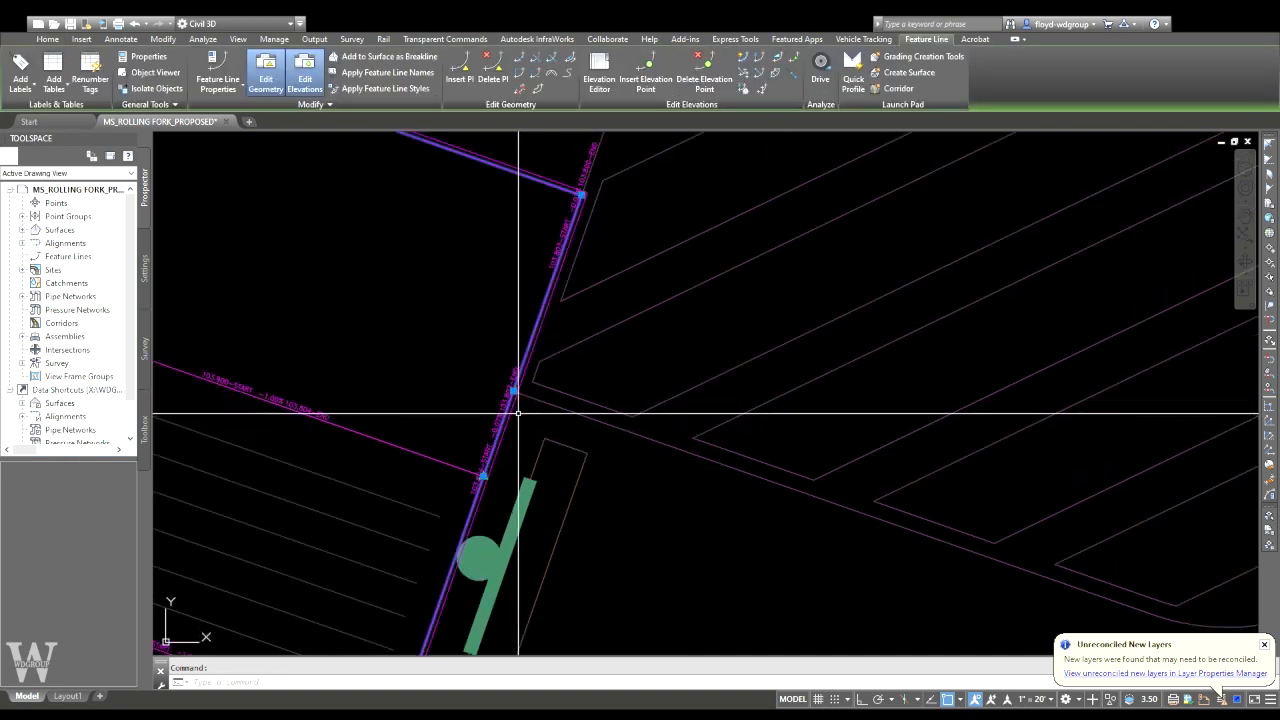
pyautogui.click(779, 64)
pyautogui.click(485, 477)
pyautogui.press('Return')
pyautogui.click(579, 200)
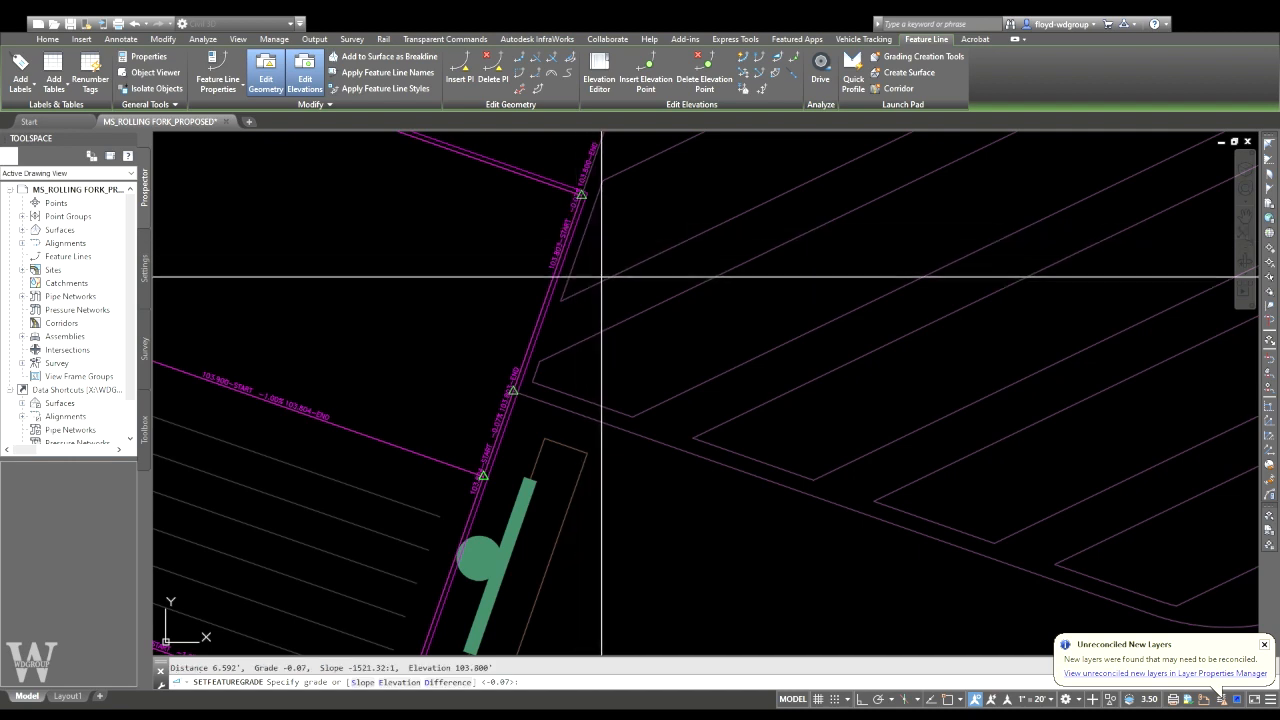
pyautogui.press('Return')
pyautogui.press('Escape')
pyautogui.write('REA')
pyautogui.press('Return')
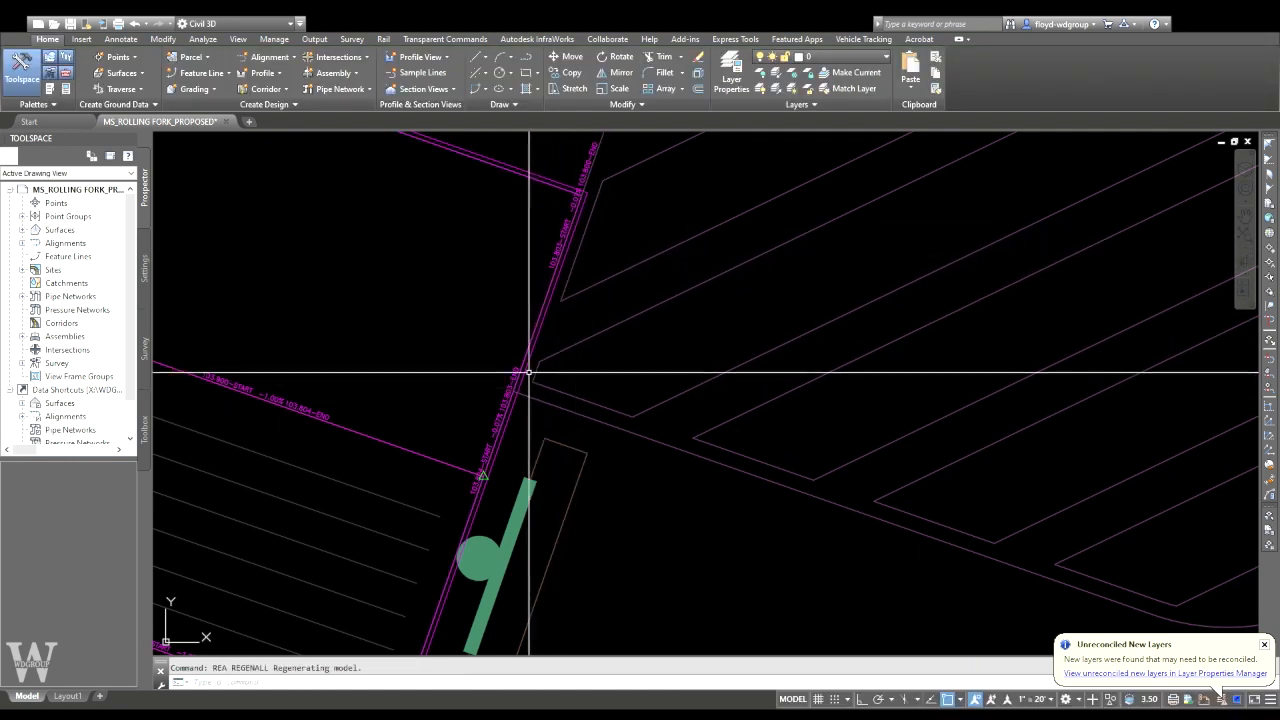
# - Insert a PI in the outer feature line at its apparent intersection with the hatched island's lower edge
pyautogui.scroll(1, 521, 391)
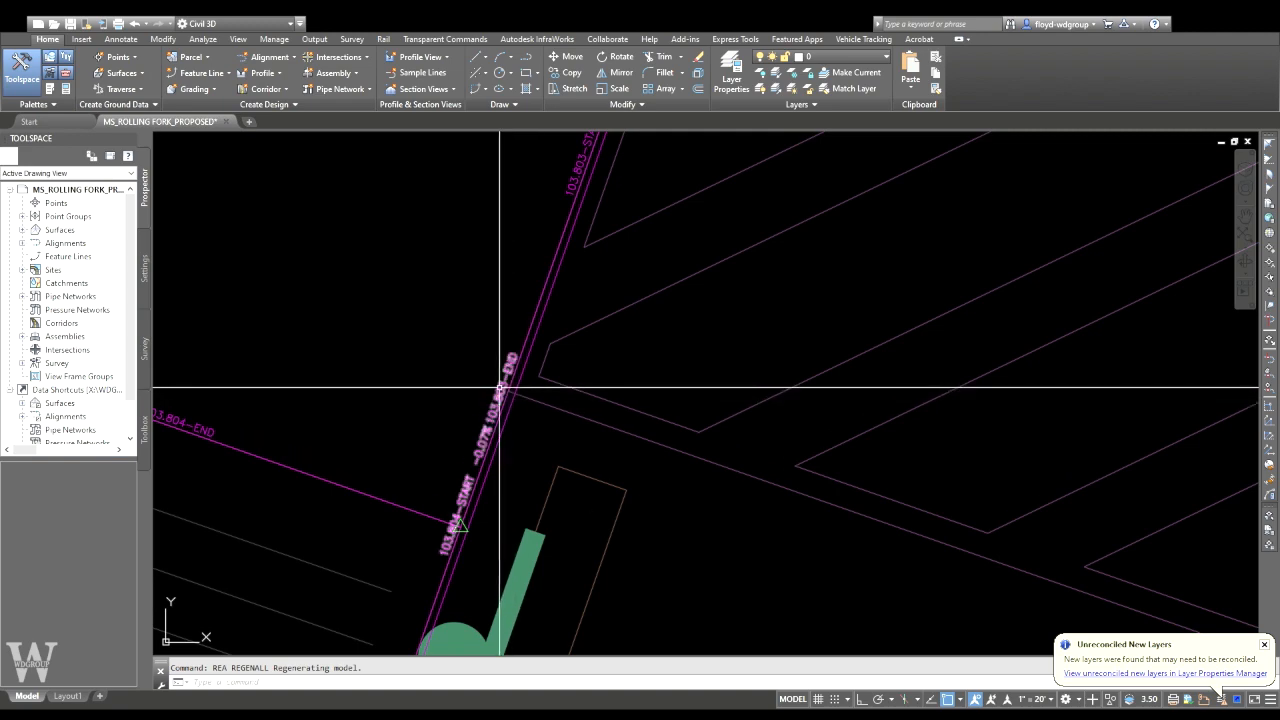
pyautogui.scroll(-1, 528, 388)
pyautogui.click(521, 375)
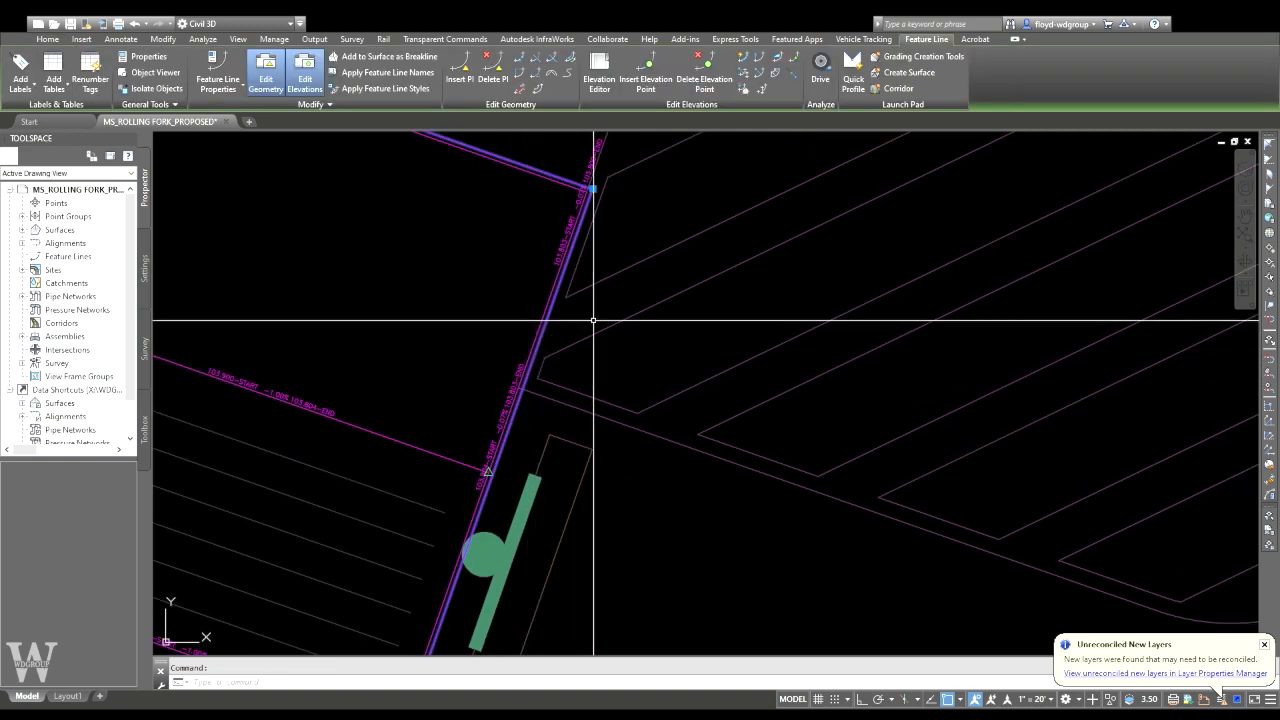
pyautogui.scroll(4, 523, 405)
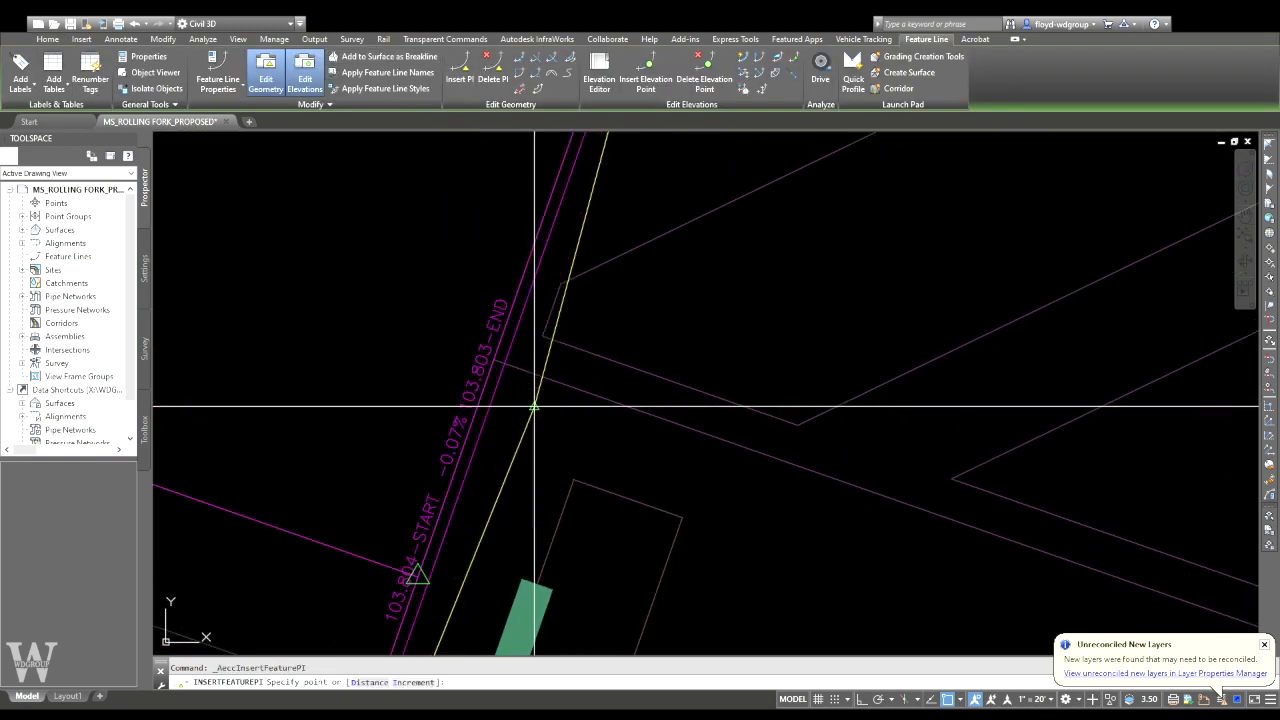
pyautogui.write('APP')
pyautogui.press('Return')
pyautogui.click(505, 363)
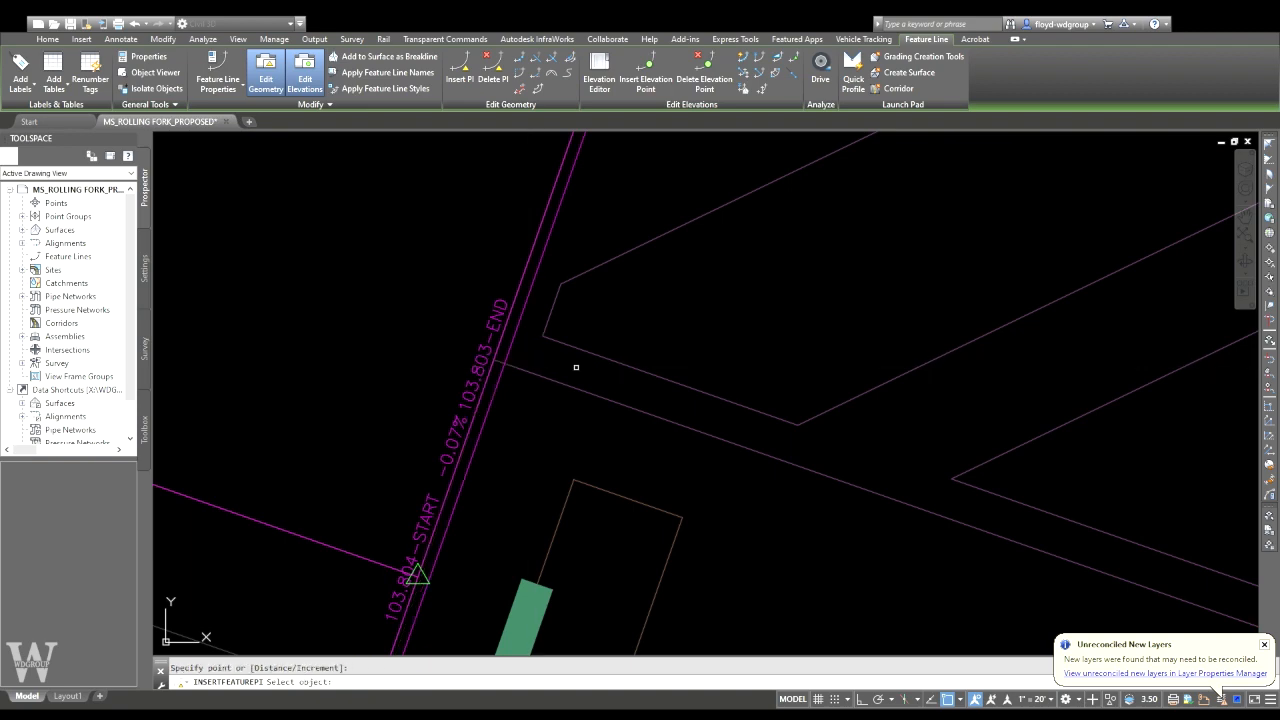
pyautogui.press('Escape')
# - Set the outer feature line to elevation 103.301 at the ramp's upper corner with a 0% grade to the ramp's lower corner
pyautogui.scroll(-5, 590, 330)
pyautogui.scroll(3, 595, 323)
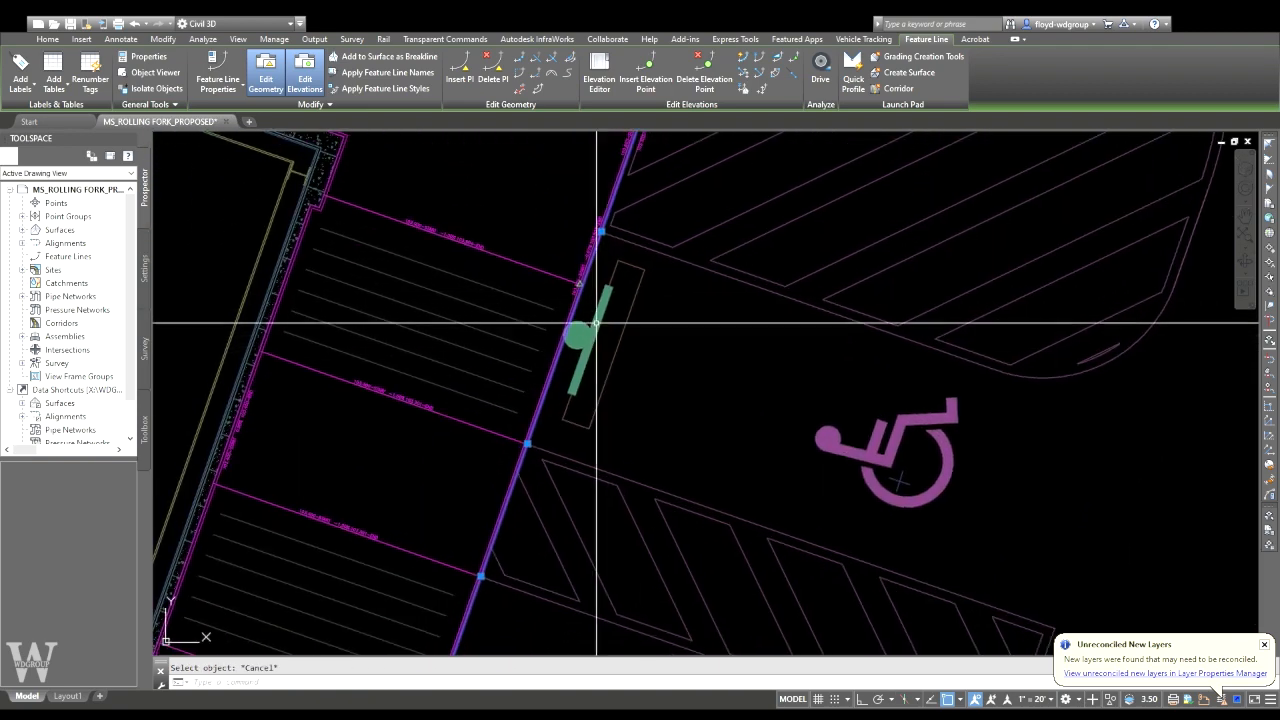
pyautogui.scroll(4, 595, 323)
pyautogui.scroll(-8, 590, 295)
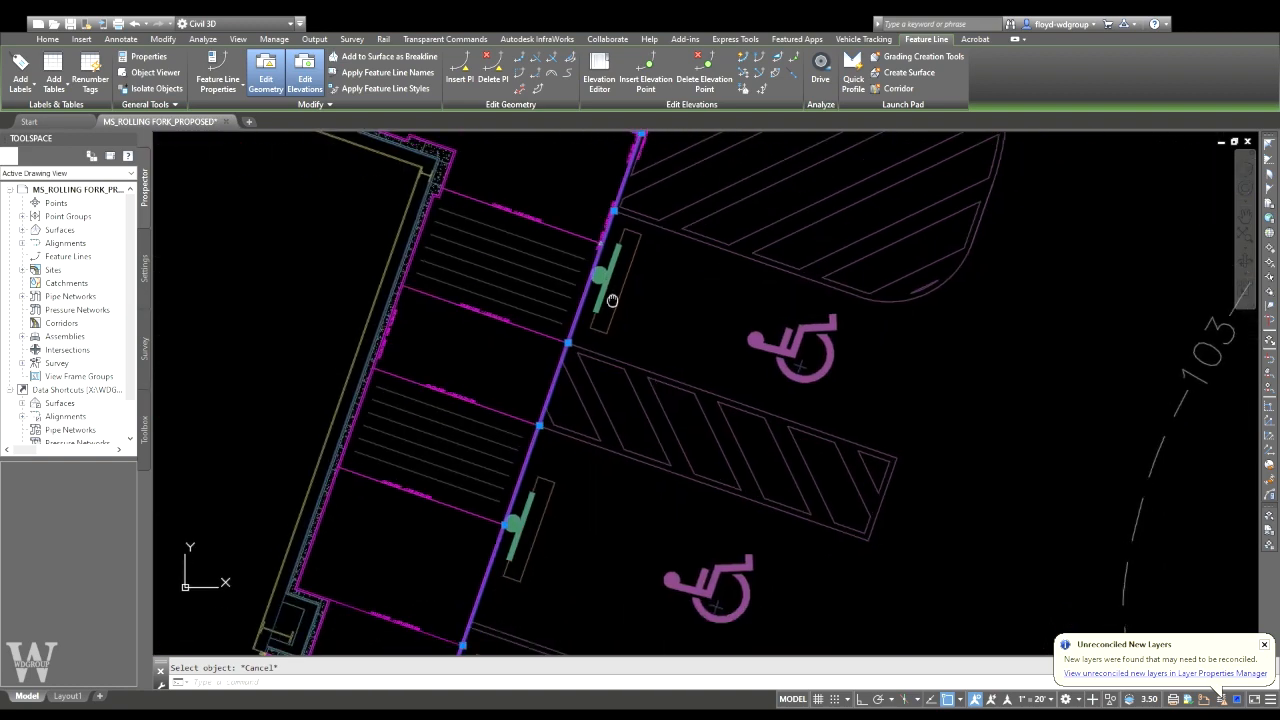
pyautogui.scroll(4, 579, 340)
pyautogui.click(779, 59)
pyautogui.scroll(4, 545, 345)
pyautogui.click(596, 281)
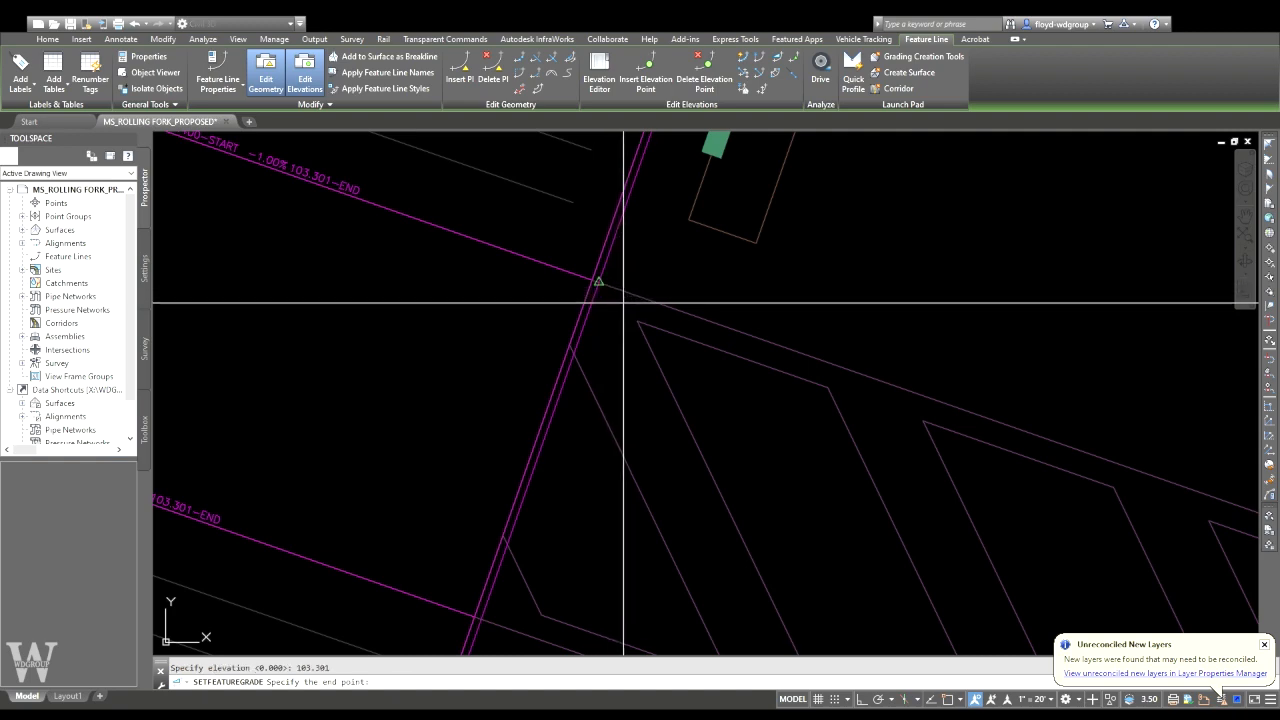
pyautogui.scroll(-2, 471, 614)
pyautogui.moveTo(471, 614); pyautogui.dragTo(559, 418, button='middle')
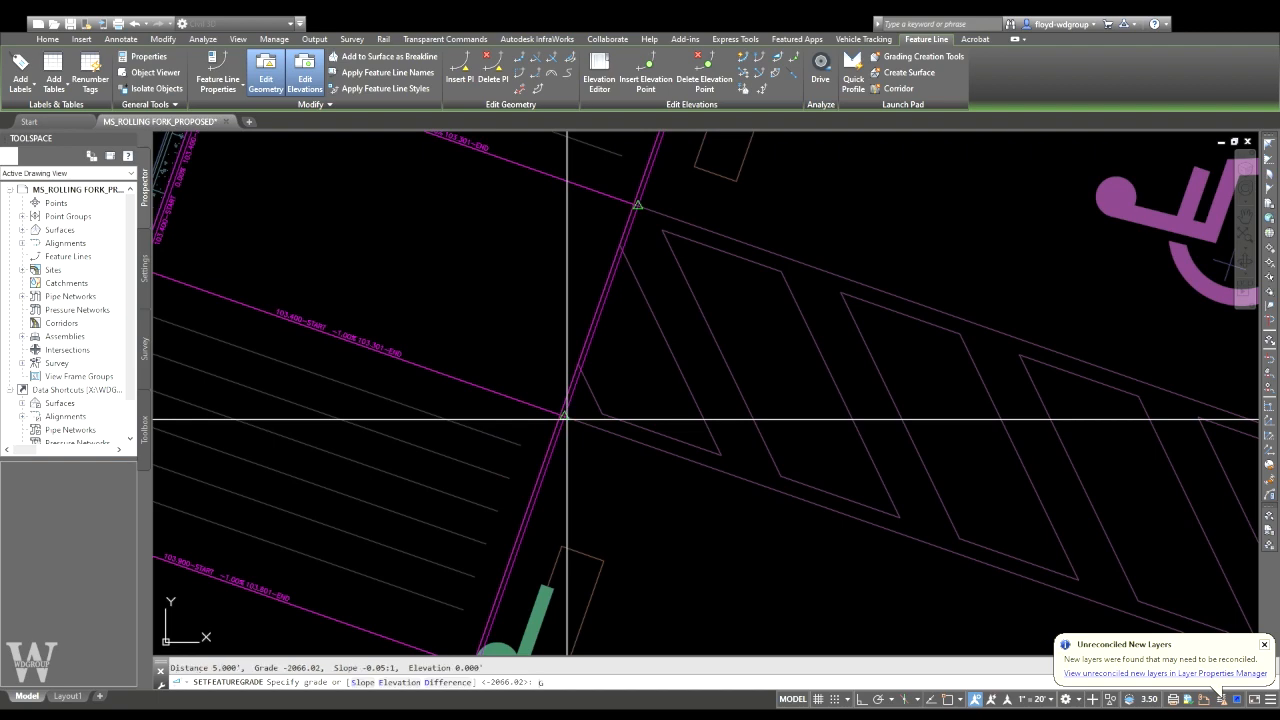
pyautogui.press('Return')
pyautogui.scroll(-5, 651, 463)
pyautogui.moveTo(614, 488); pyautogui.dragTo(700, 303, button='middle')
pyautogui.scroll(7, 683, 357)
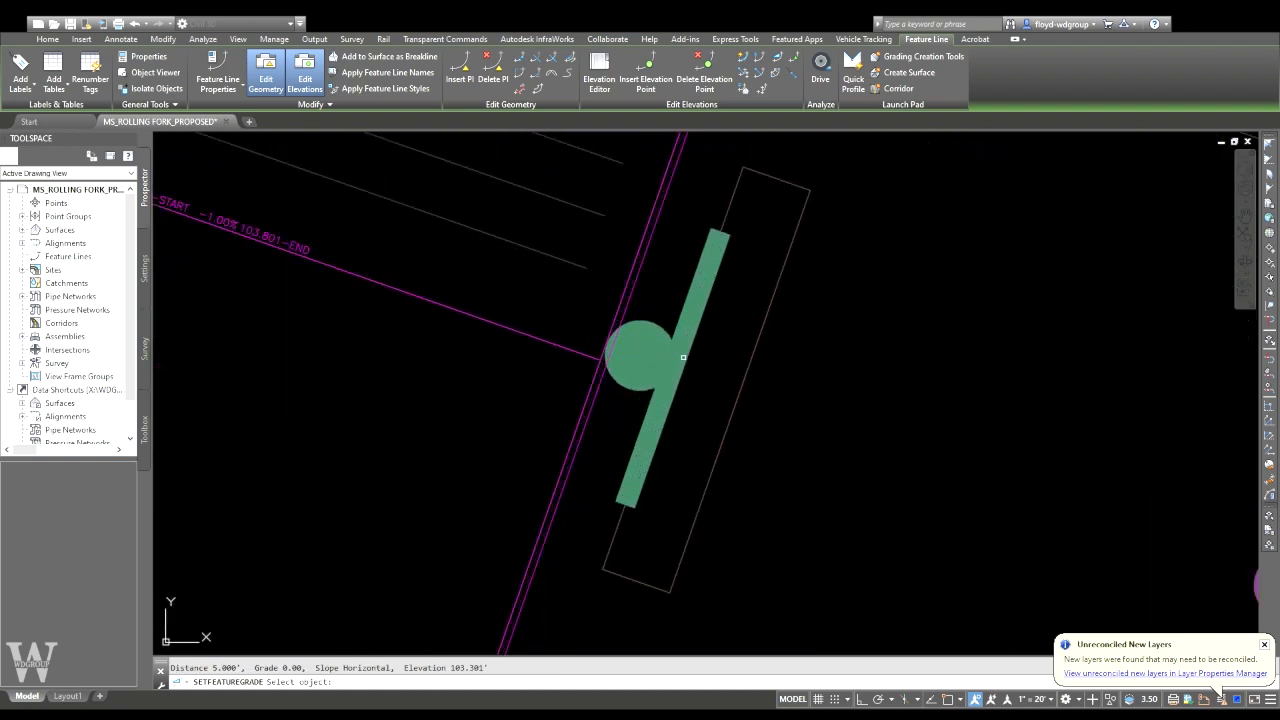
pyautogui.scroll(-5, 634, 384)
pyautogui.moveTo(634, 384); pyautogui.dragTo(597, 484, button='middle')
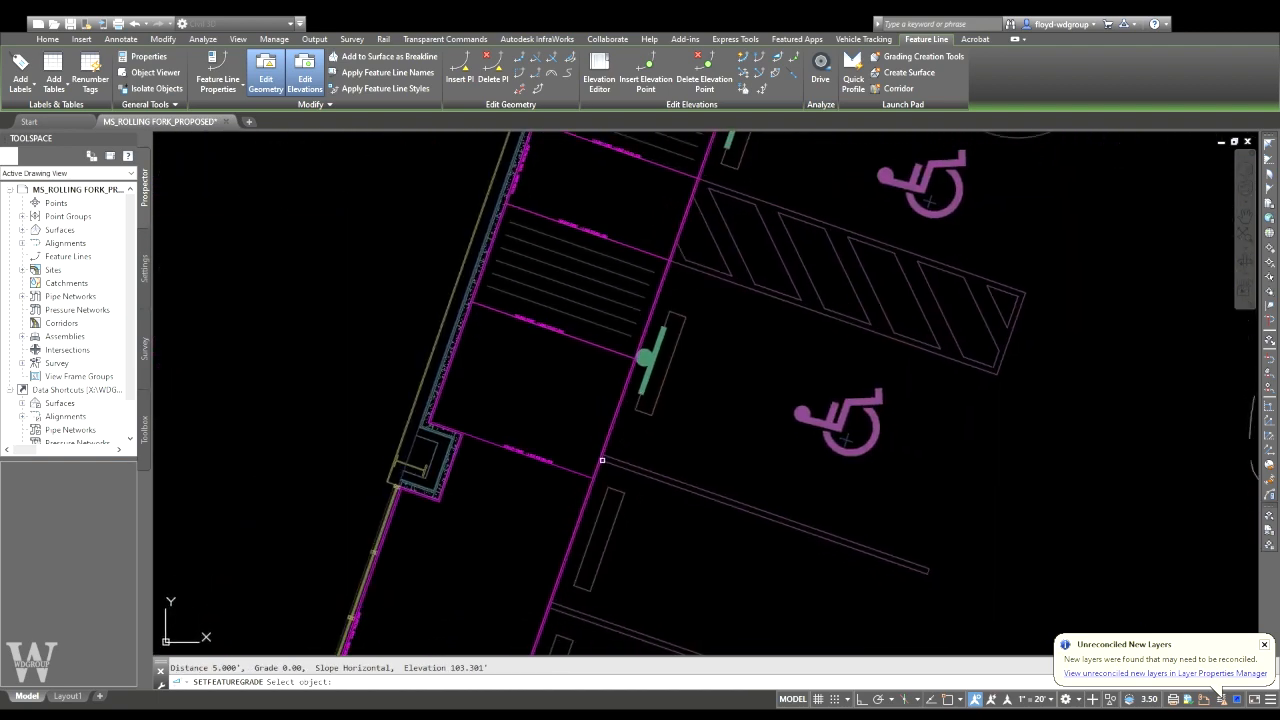
pyautogui.scroll(5, 597, 484)
pyautogui.press('Escape')
# - Set the outer feature line's elevation to 103.301 at the lower flare's end beside the lower accessible parking sign
pyautogui.click(574, 508)
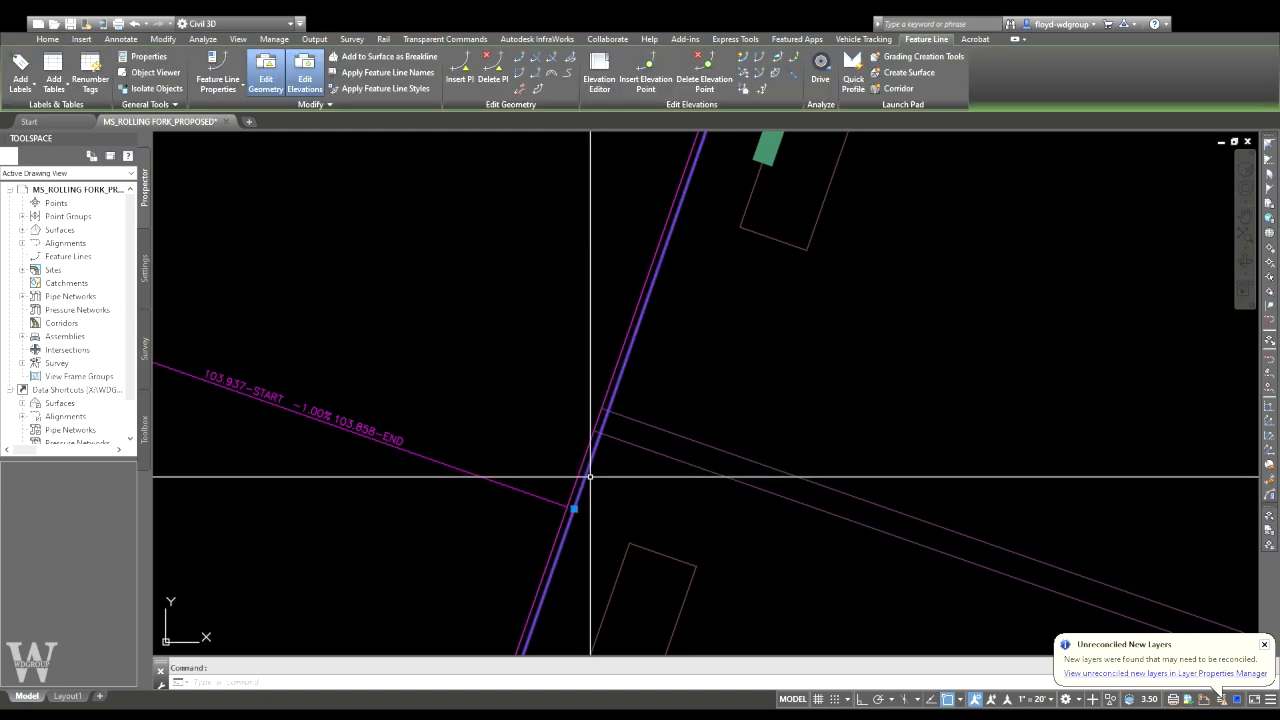
pyautogui.scroll(-4, 574, 508)
pyautogui.moveTo(685, 293); pyautogui.dragTo(668, 323, button='middle')
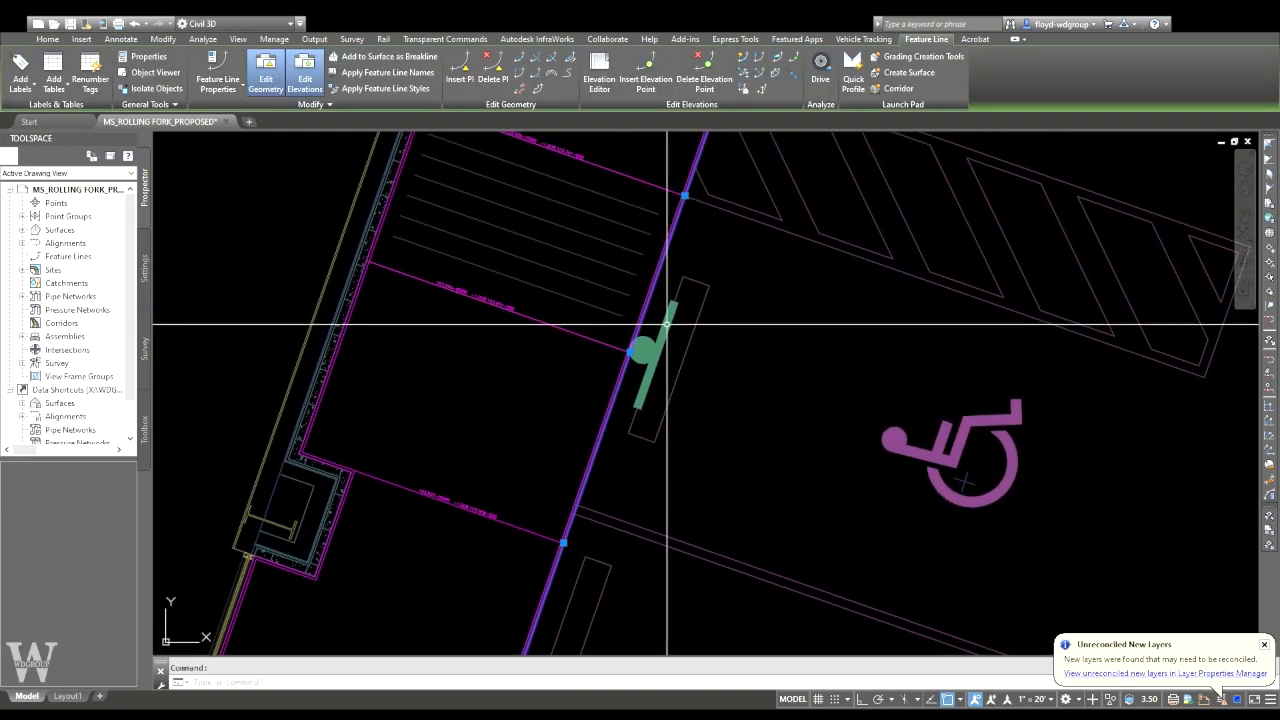
pyautogui.click(611, 357)
pyautogui.scroll(2, 611, 357)
pyautogui.scroll(2, 612, 356)
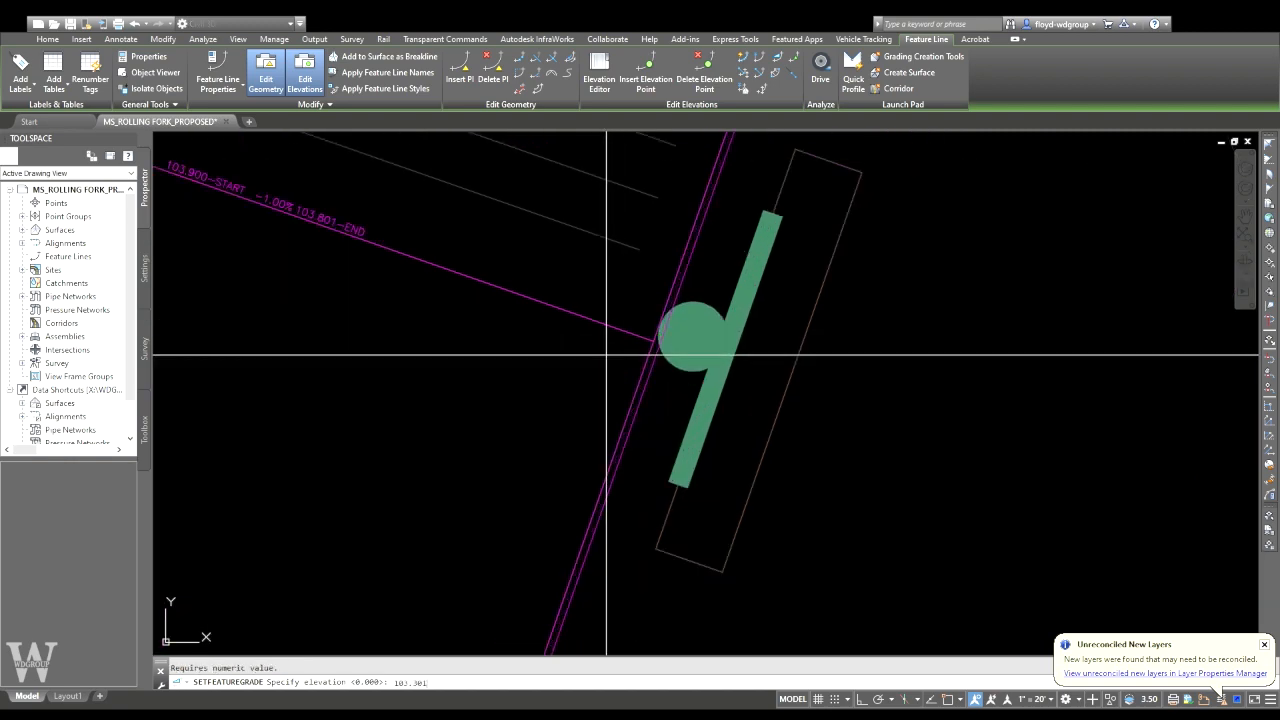
pyautogui.write('103.301')
pyautogui.press('Return')
# - Set the outer feature line's end elevation at the vertex where the sidewalk line from the building's corner projection meets it
pyautogui.scroll(-4, 560, 400)
pyautogui.scroll(4, 600, 408)
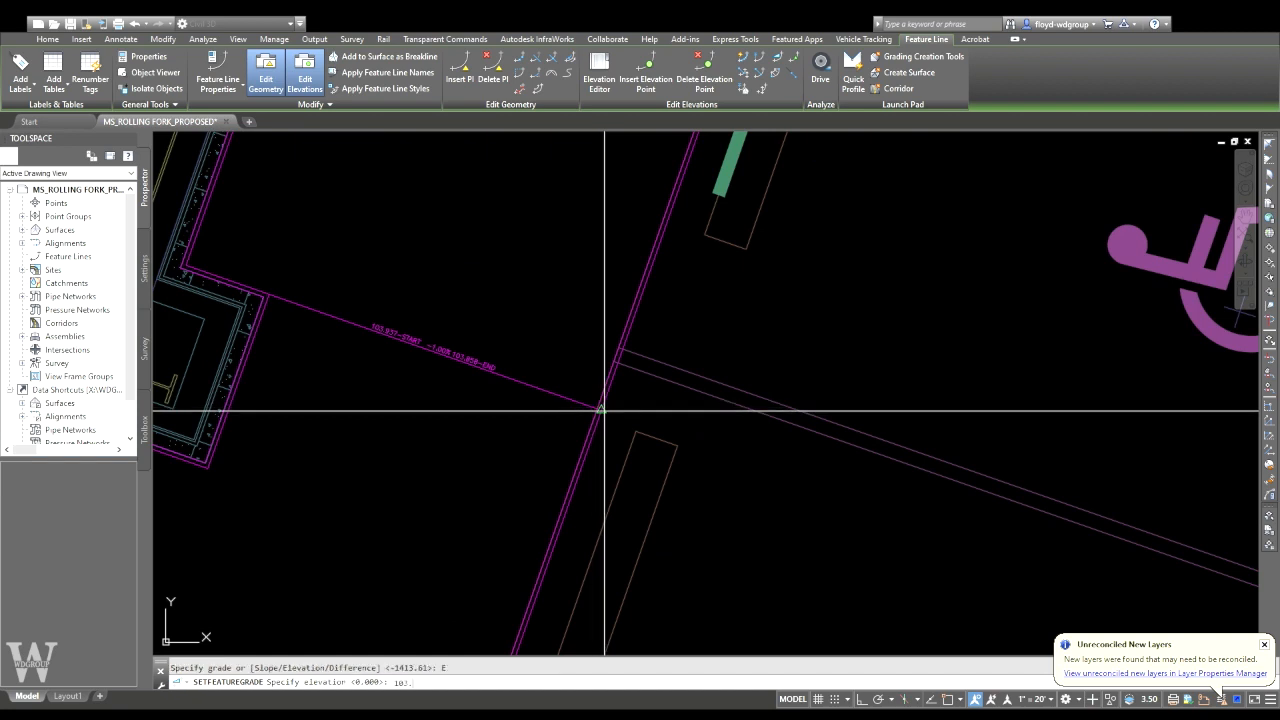
pyautogui.scroll(4, 604, 410)
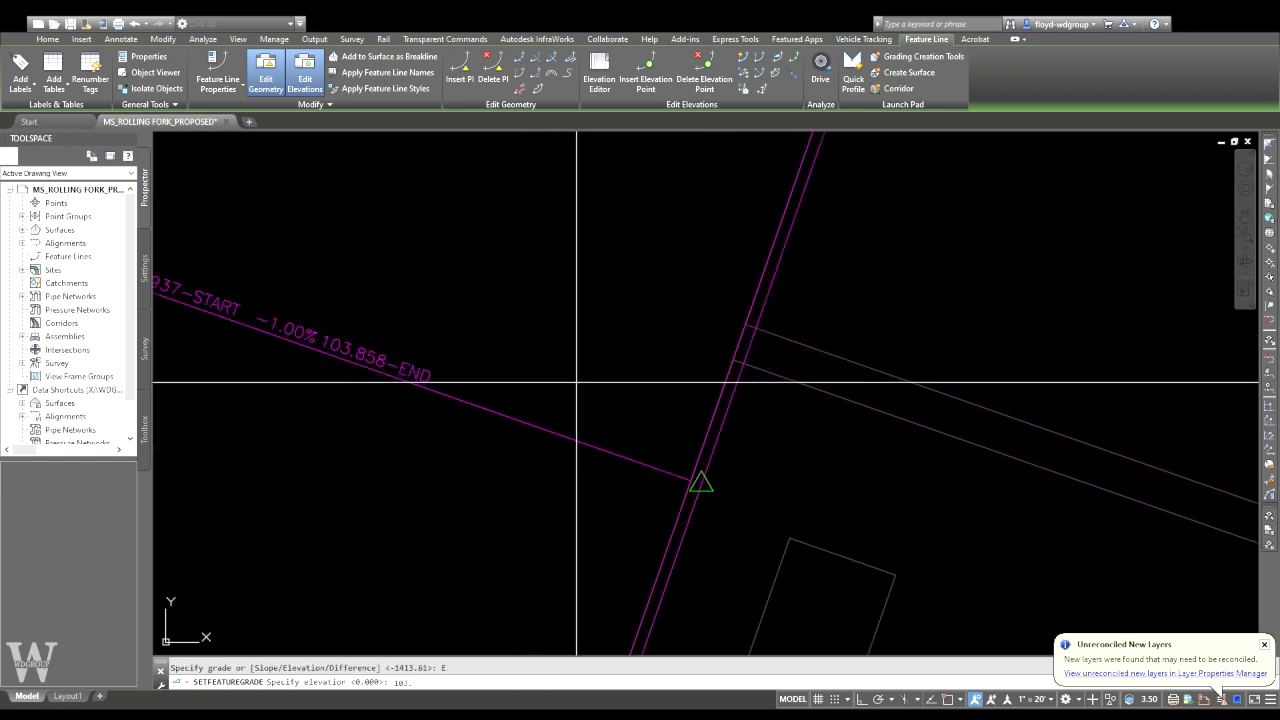
pyautogui.write('85')
pyautogui.press('Return')
pyautogui.press('Return')
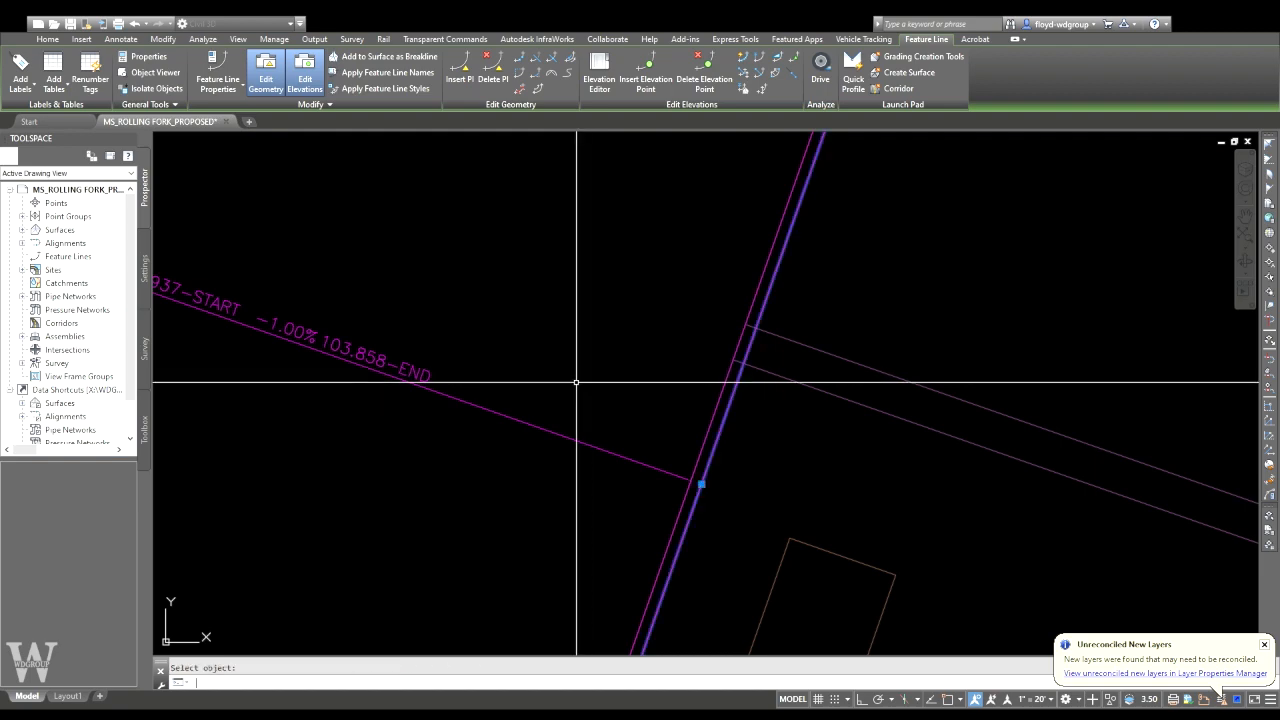
# - Add segment grade labels to the outer feature line along the upper flare, the ramp, the lower flare and the sidewalk segment below
pyautogui.scroll(-8, 690, 288)
pyautogui.moveTo(708, 295); pyautogui.dragTo(646, 409, button='middle')
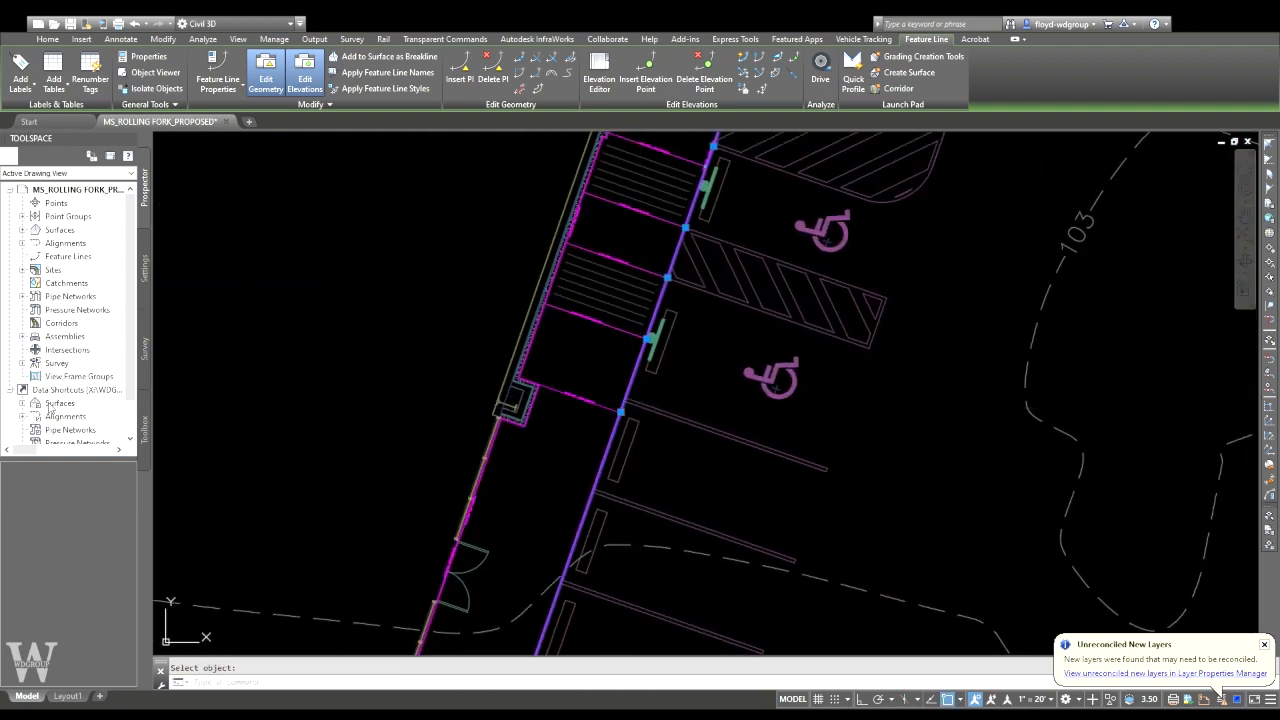
pyautogui.click(640, 217)
pyautogui.moveTo(693, 201); pyautogui.dragTo(641, 314, button='middle')
pyautogui.scroll(4, 641, 314)
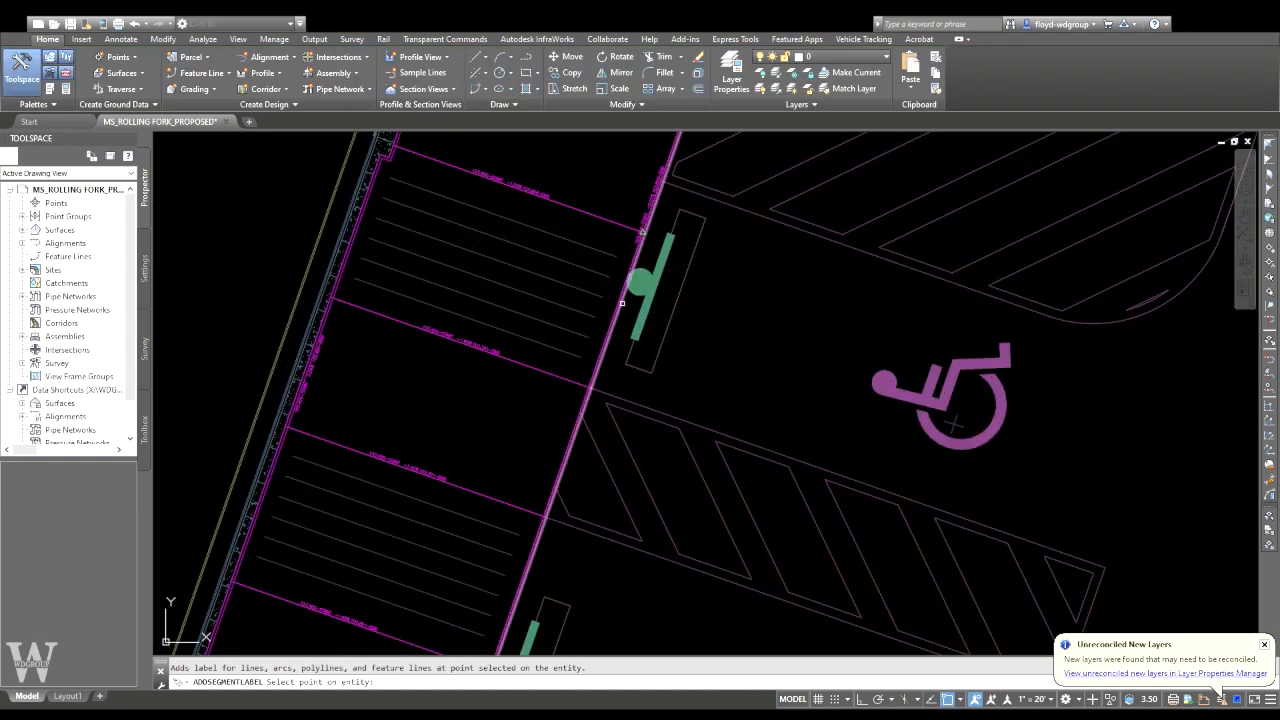
pyautogui.moveTo(577, 530); pyautogui.dragTo(572, 341, button='middle')
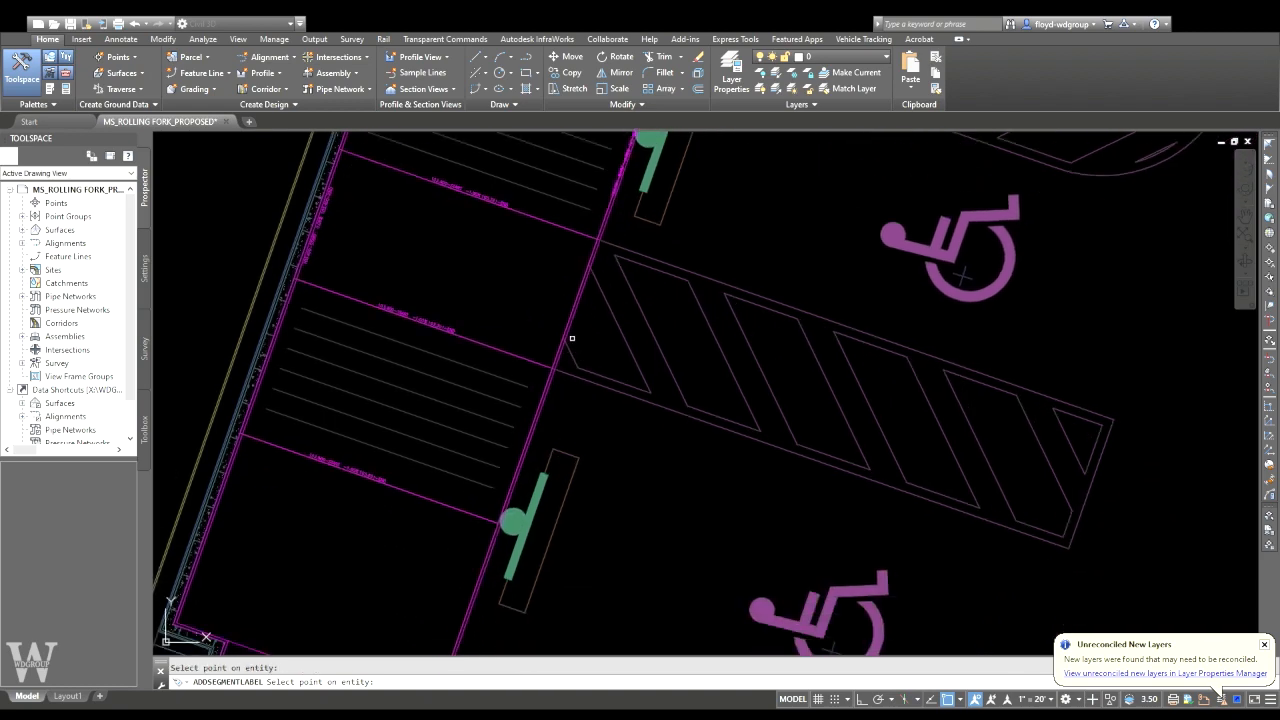
pyautogui.moveTo(518, 574); pyautogui.dragTo(548, 399, button='middle')
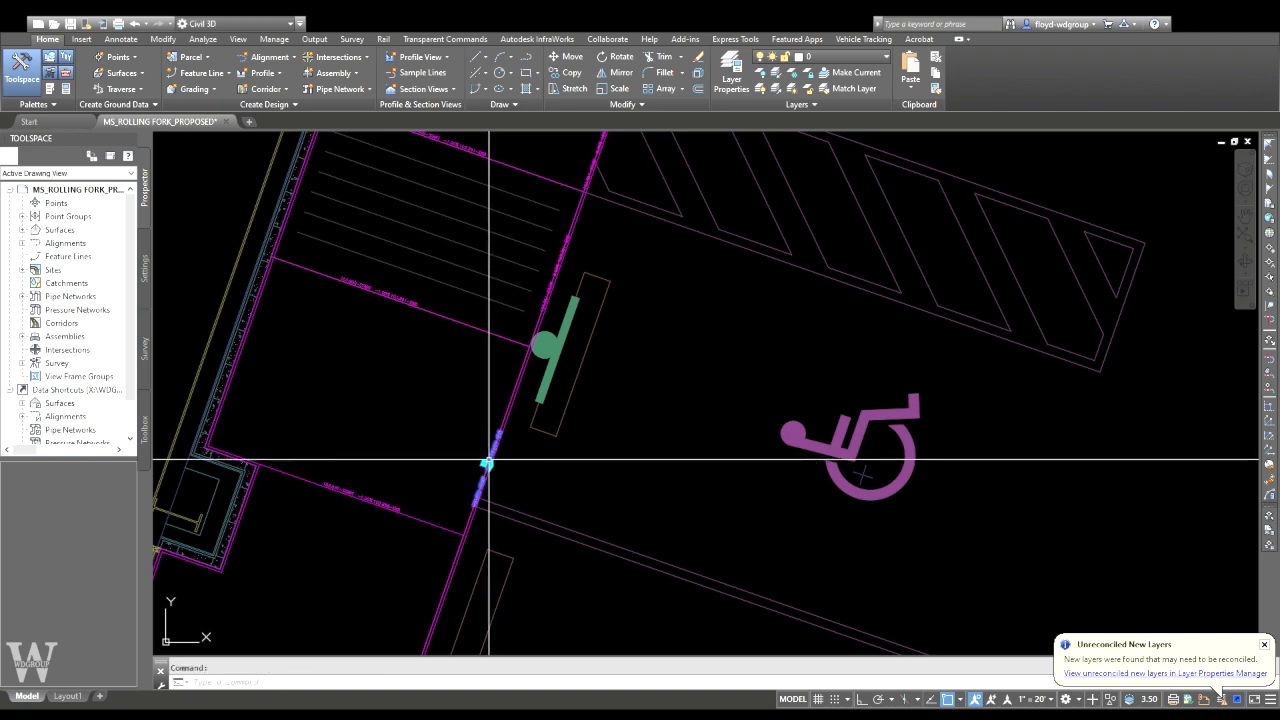
# - Flip the new segment labels along the outer feature line to the opposite side of the line
pyautogui.click(551, 277)
pyautogui.click(573, 244)
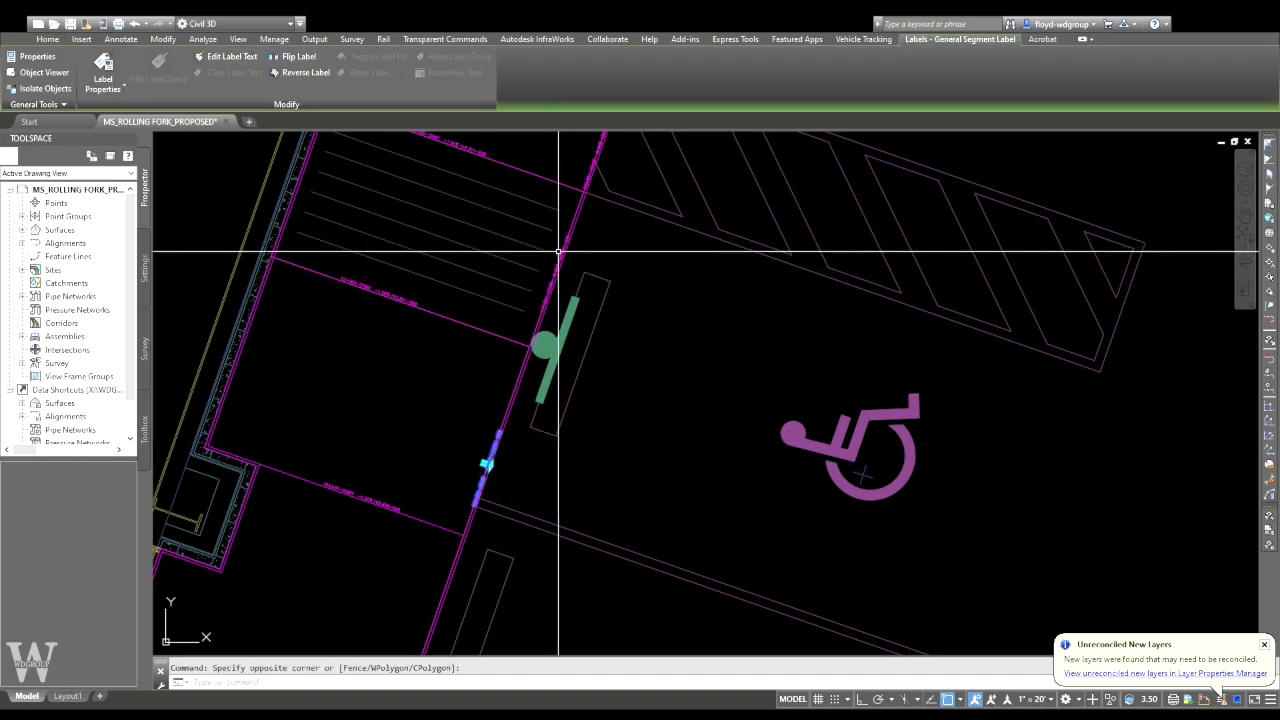
pyautogui.moveTo(562, 254)
pyautogui.mouseDown(button='middle')
pyautogui.moveTo(534, 431)
pyautogui.moveTo(527, 369)
pyautogui.mouseUp(button='middle')
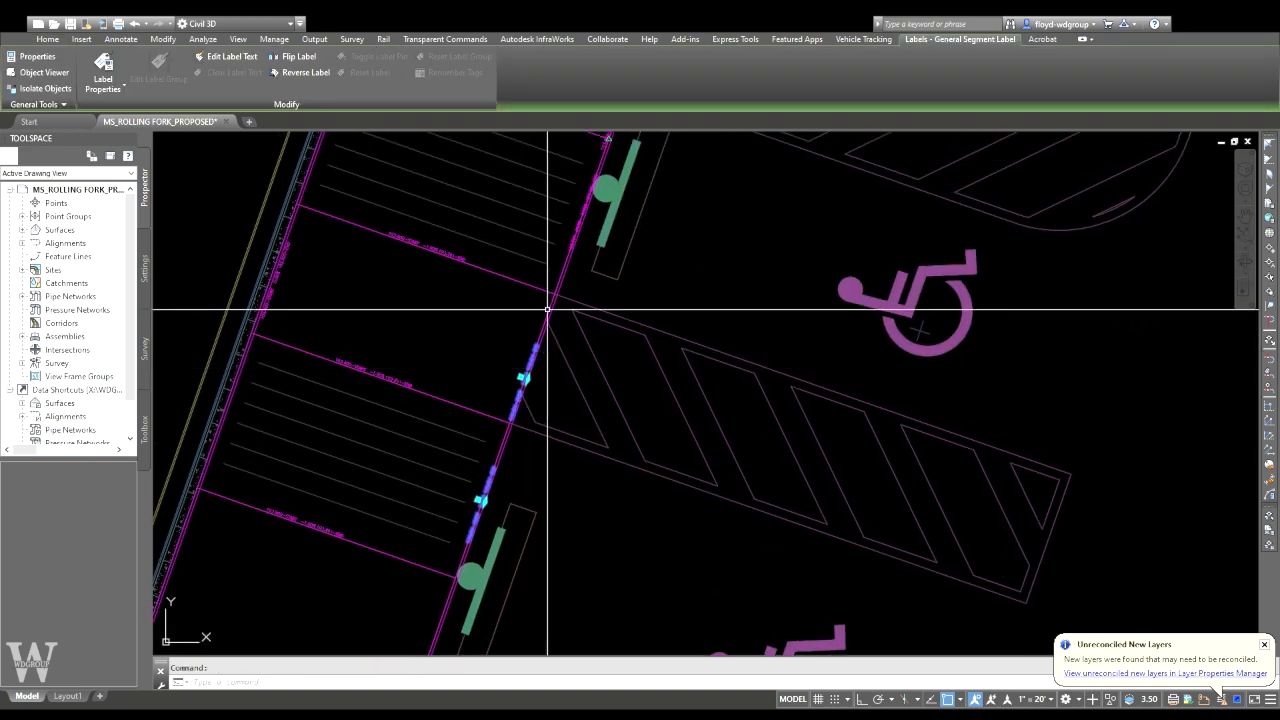
pyautogui.click(575, 222)
pyautogui.click(301, 57)
pyautogui.press('Escape')
# - Freeze the layer of the green parking sign symbols that cover the segment labels
pyautogui.scroll(4, 591, 213)
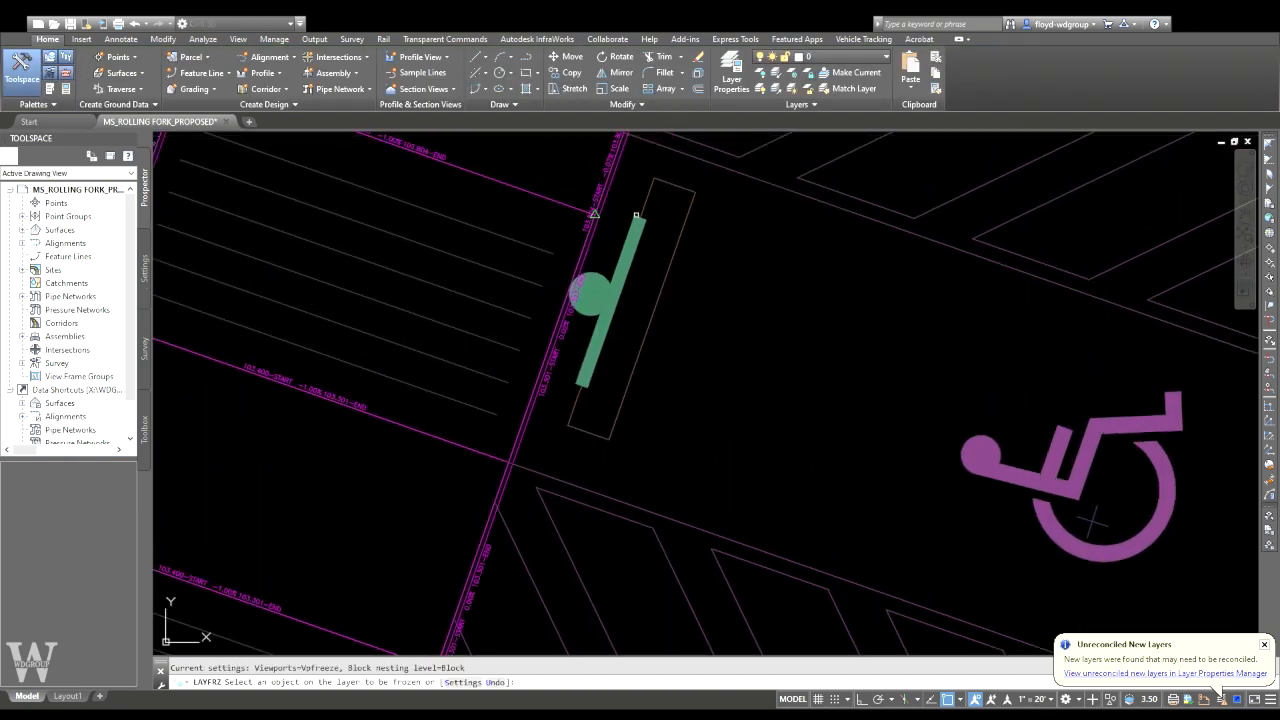
pyautogui.press('Escape')
pyautogui.scroll(2, 602, 302)
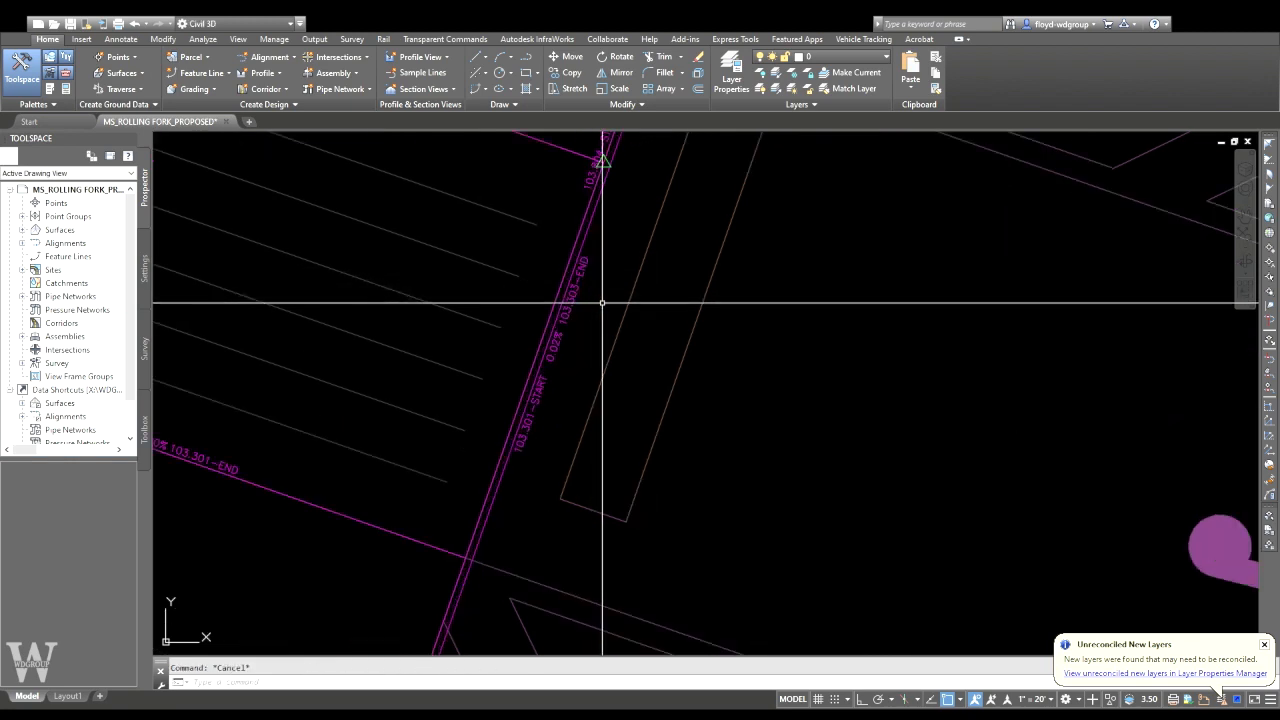
# - Regenerate the model and examine the grade labels and vertices of the outer feature line beside the upper ramp
pyautogui.moveTo(605, 311); pyautogui.dragTo(726, 430, button='middle')
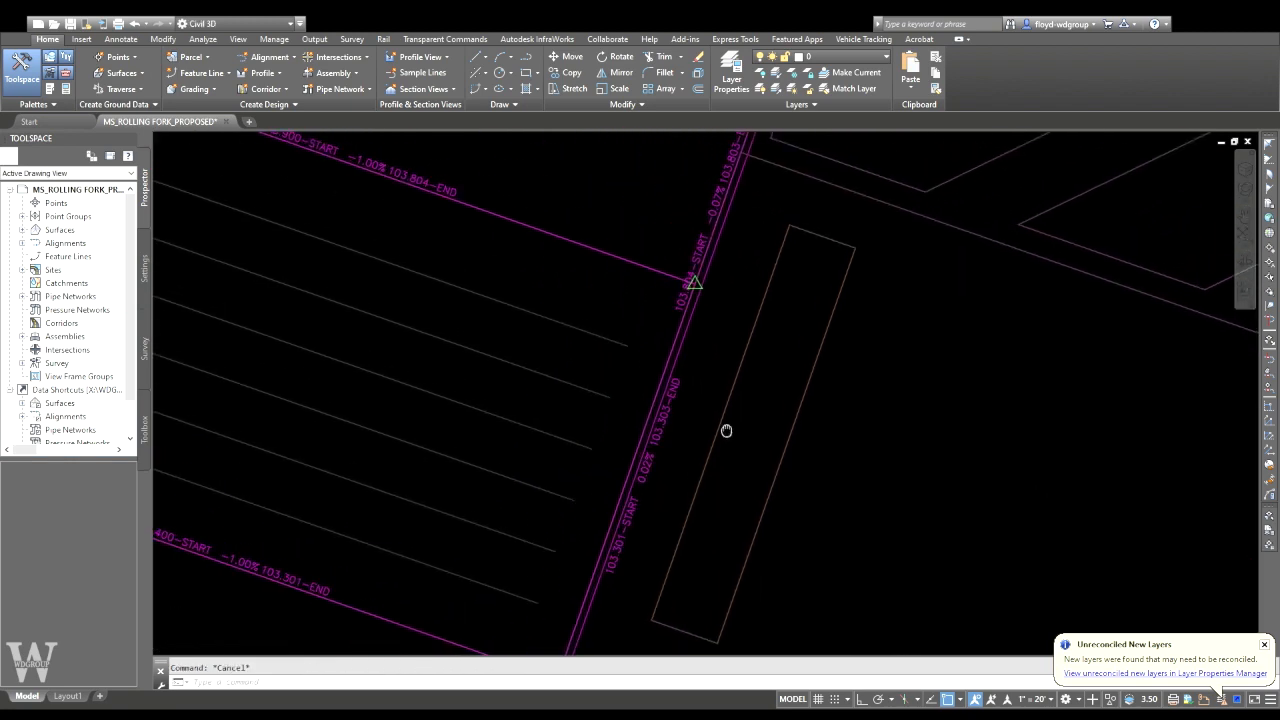
pyautogui.write('REA')
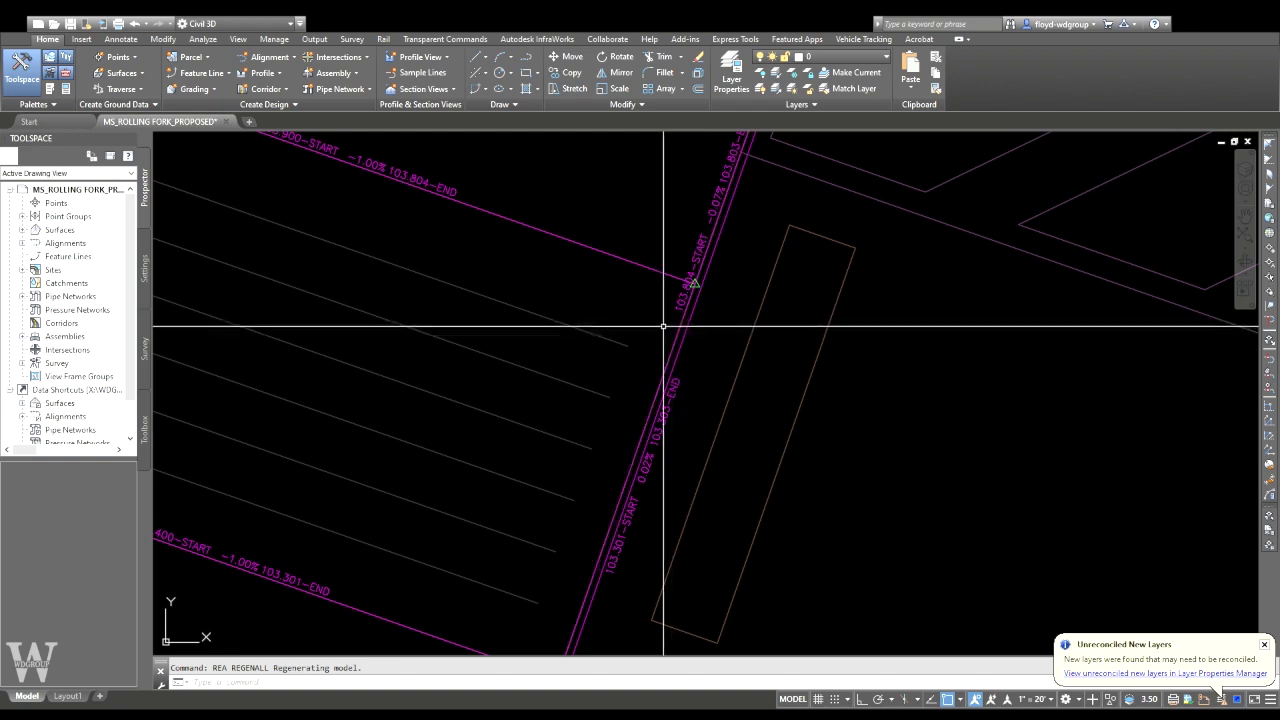
pyautogui.click(685, 328)
pyautogui.scroll(-2, 690, 338)
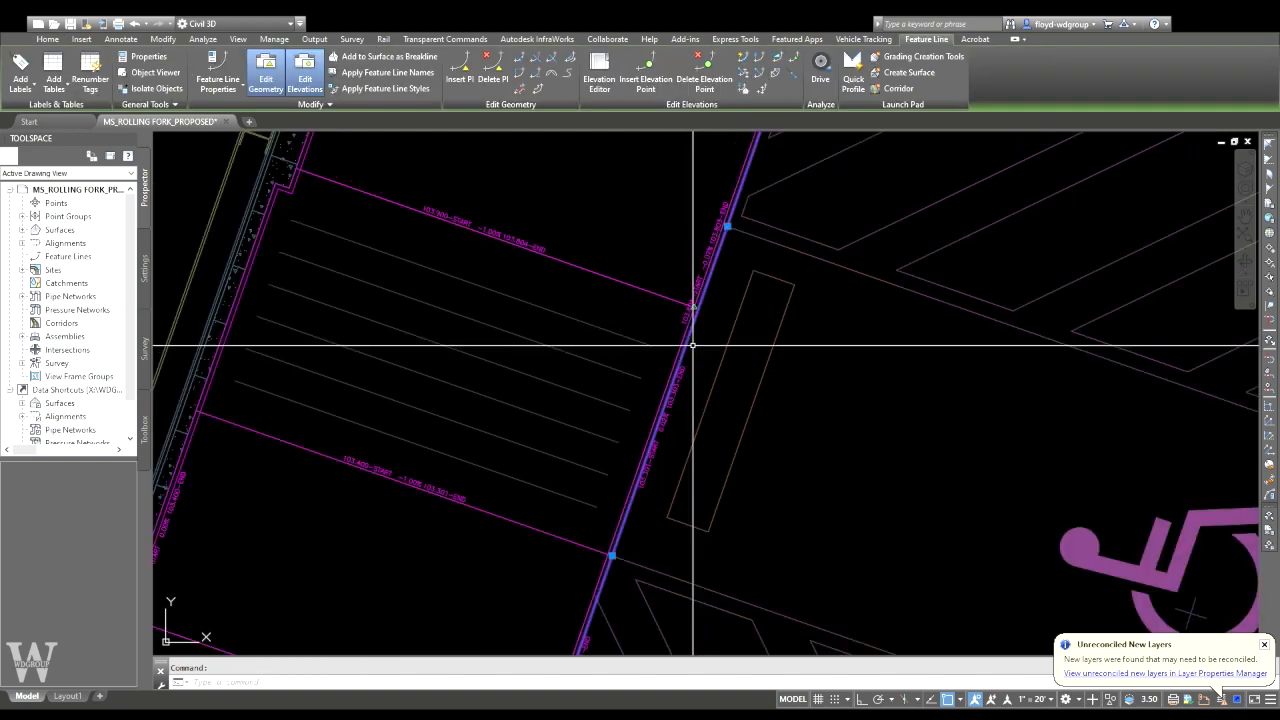
pyautogui.moveTo(720, 360); pyautogui.dragTo(703, 384, button='middle')
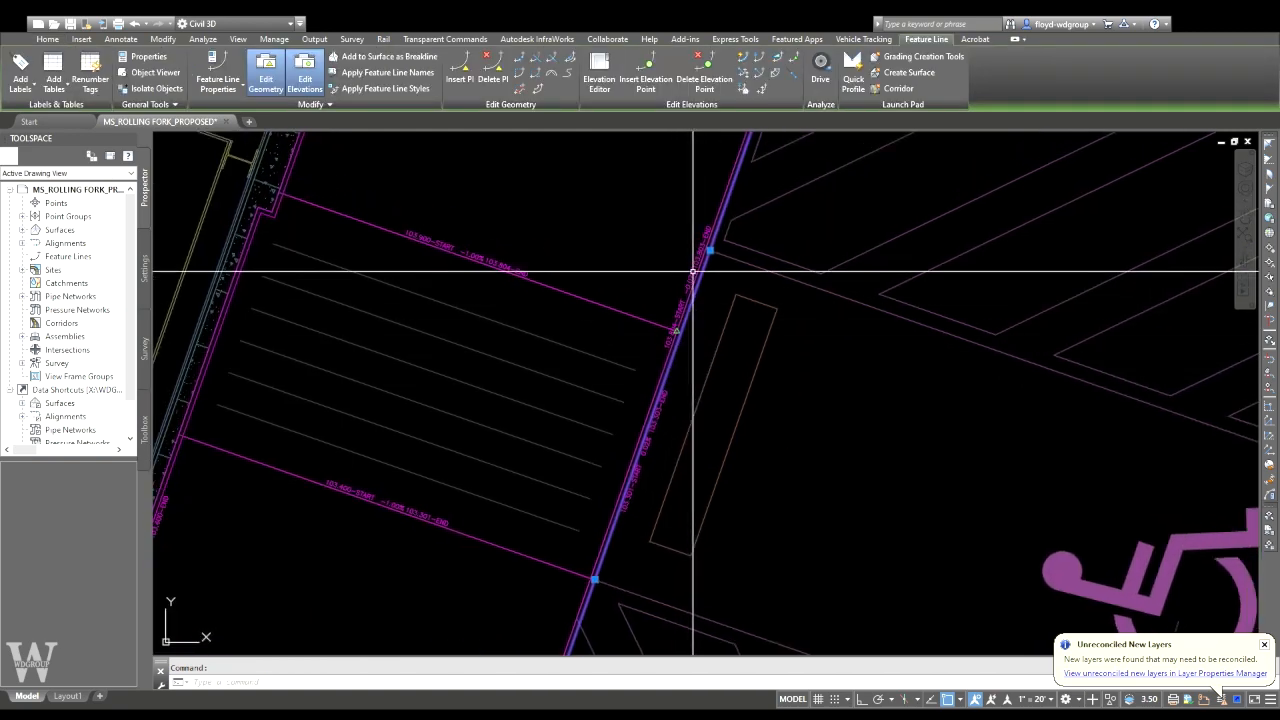
pyautogui.scroll(2, 711, 257)
pyautogui.scroll(-2, 709, 280)
pyautogui.scroll(-3, 644, 392)
pyautogui.scroll(1, 645, 397)
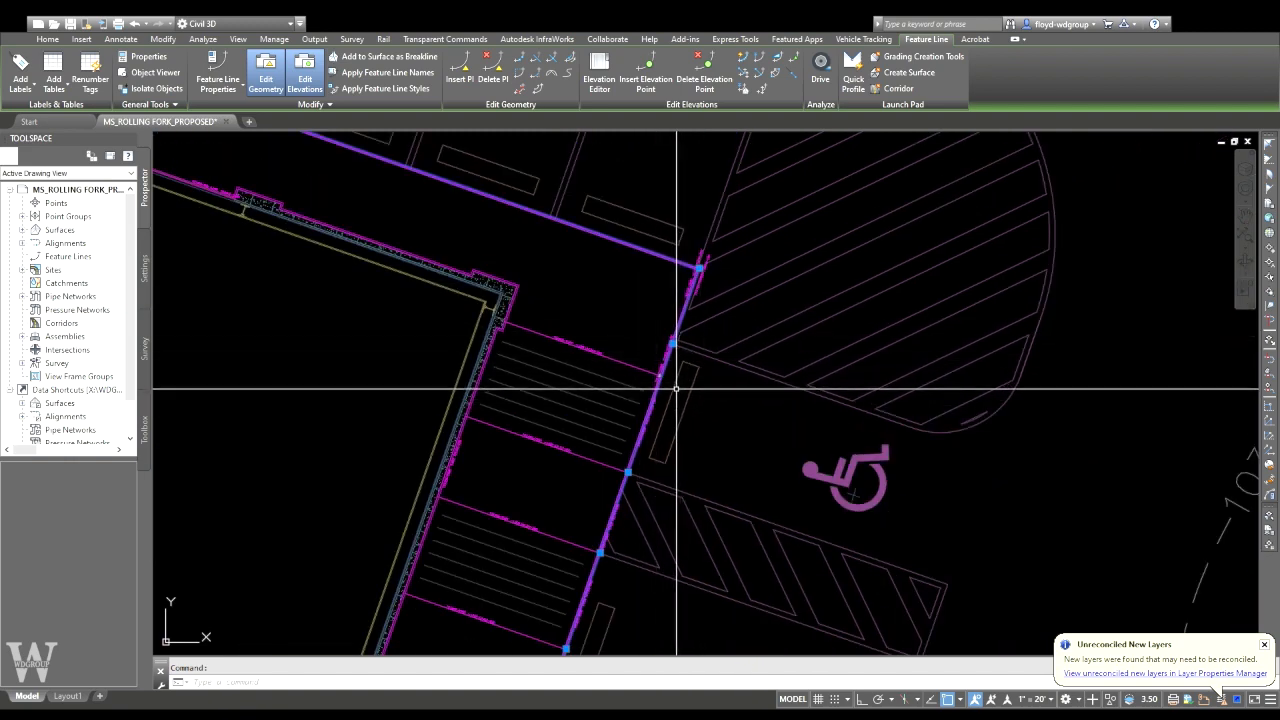
pyautogui.scroll(-2, 665, 470)
pyautogui.press('Escape')
pyautogui.scroll(4, 663, 420)
pyautogui.scroll(-1, 650, 445)
pyautogui.scroll(4, 635, 460)
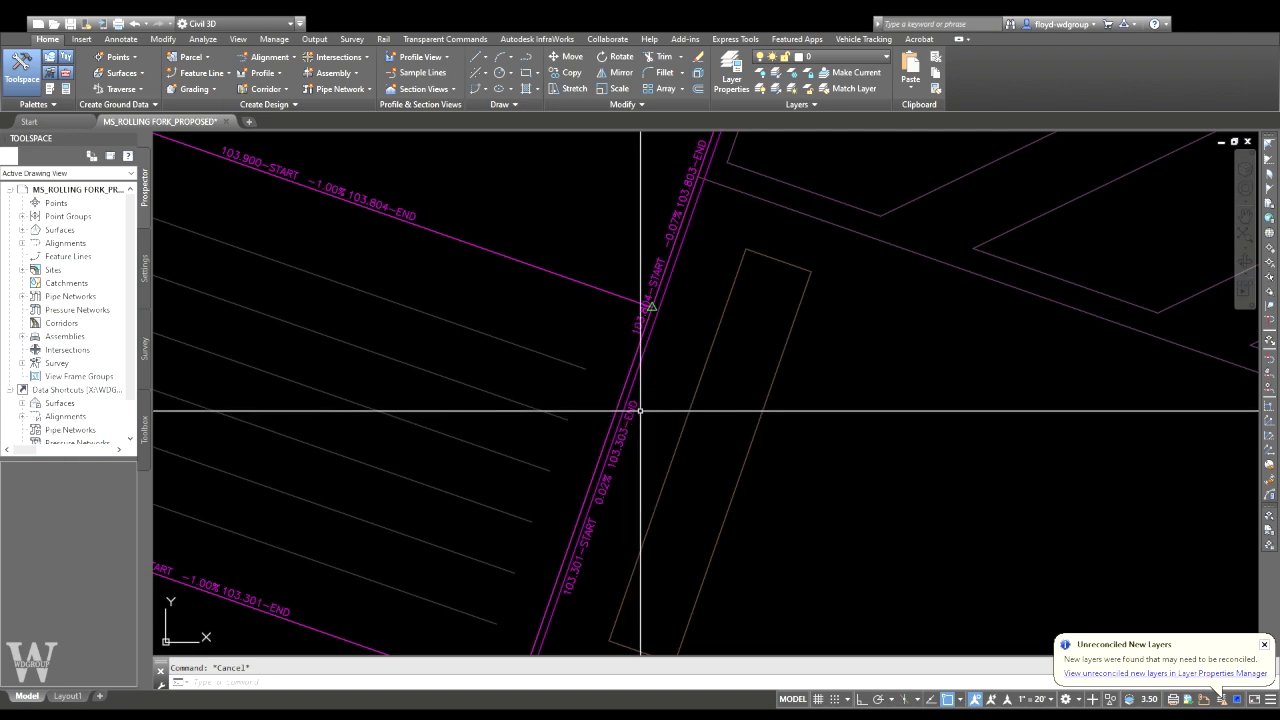
pyautogui.click(653, 306)
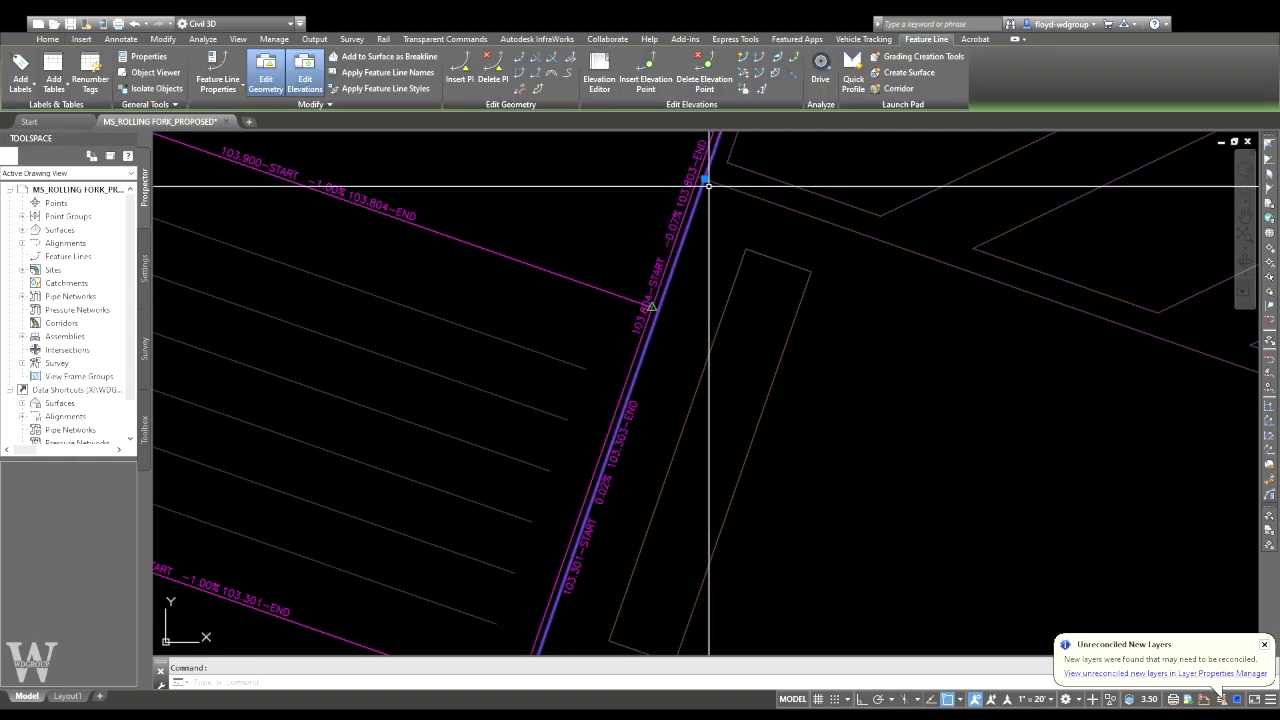
pyautogui.press('Escape')
# - Examine the segment grade labels along the outer feature line down past the lower ramp and its flares
pyautogui.scroll(-4, 612, 466)
pyautogui.moveTo(598, 520); pyautogui.dragTo(646, 357, button='middle')
pyautogui.moveTo(596, 472); pyautogui.dragTo(641, 397, button='middle')
pyautogui.scroll(4, 652, 429)
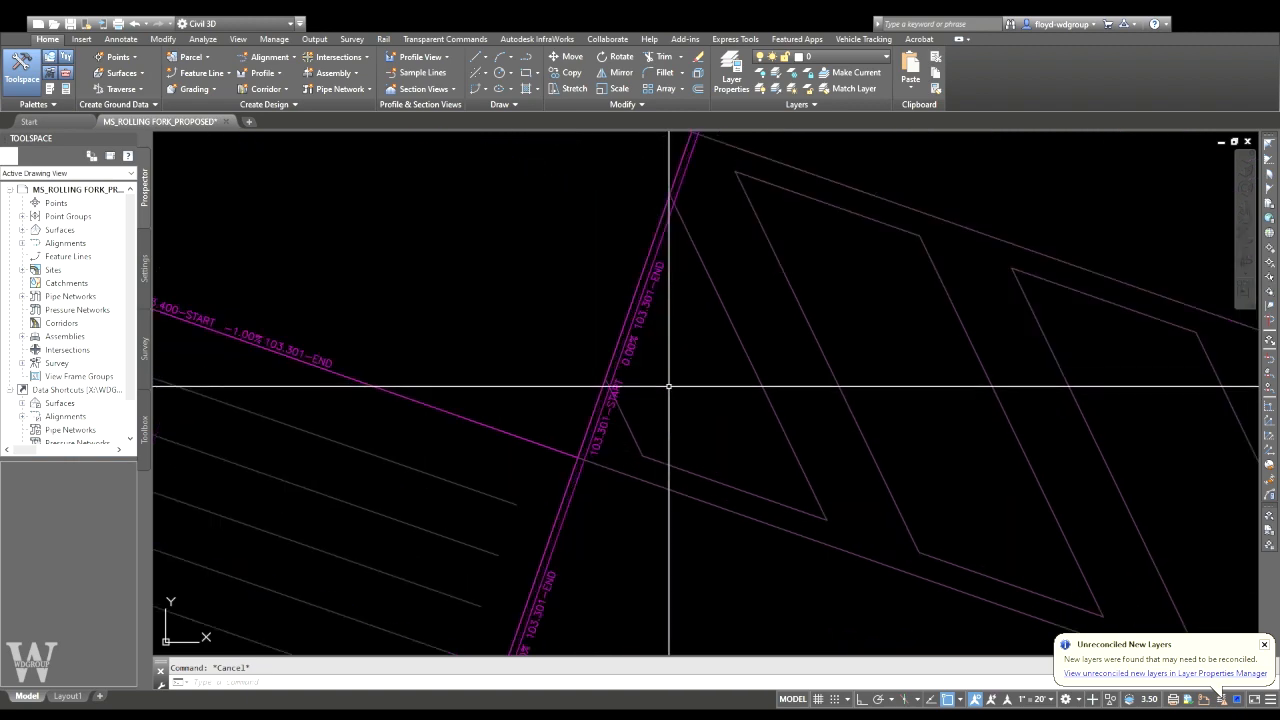
pyautogui.moveTo(603, 557); pyautogui.dragTo(703, 231, button='middle')
pyautogui.moveTo(597, 451); pyautogui.dragTo(734, 180, button='middle')
pyautogui.scroll(-2, 724, 204)
pyautogui.scroll(2, 683, 342)
pyautogui.moveTo(655, 399)
pyautogui.mouseDown(button='middle')
pyautogui.moveTo(688, 328)
pyautogui.moveTo(670, 427)
pyautogui.mouseUp(button='middle')
# - Set the outer feature line's elevation to 103.358 at the sloped sidewalk line's vertex and 103.301 at the lower corner
pyautogui.scroll(-5, 665, 445)
pyautogui.scroll(-2, 657, 473)
pyautogui.moveTo(657, 473); pyautogui.dragTo(693, 218, button='middle')
pyautogui.moveTo(621, 504); pyautogui.dragTo(731, 191, button='middle')
pyautogui.scroll(4, 651, 294)
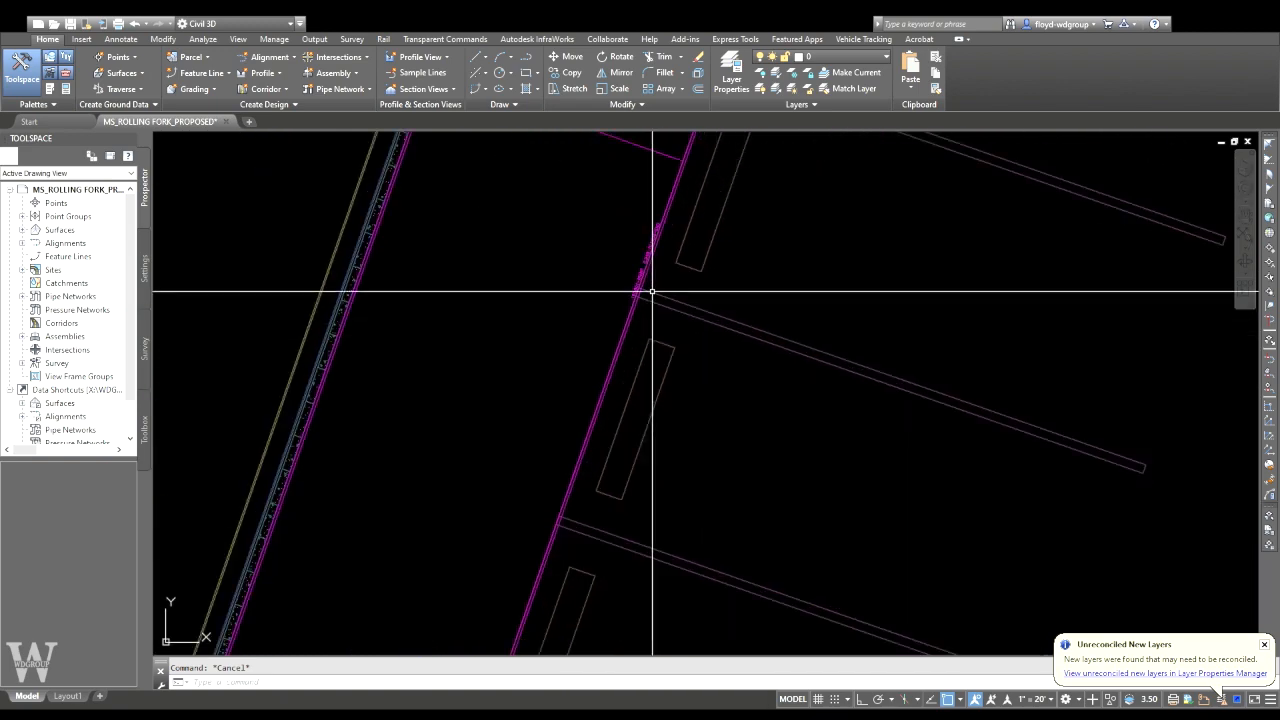
pyautogui.click(666, 222)
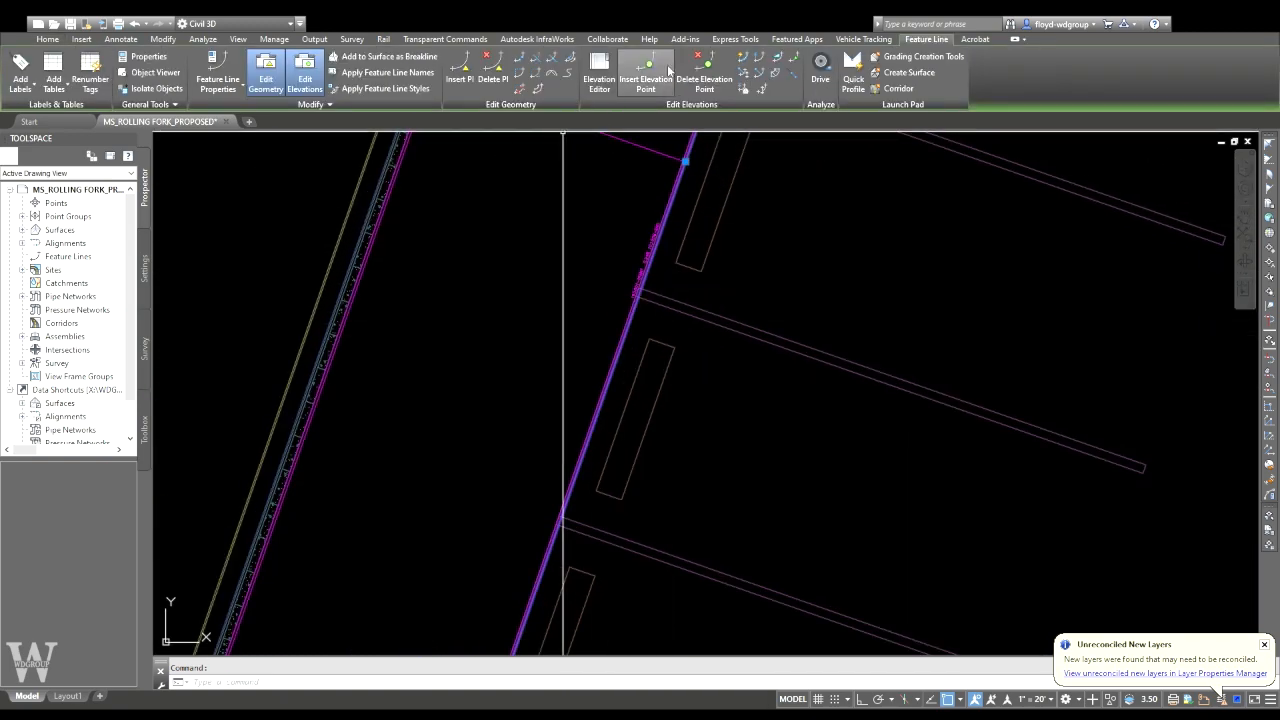
pyautogui.click(687, 162)
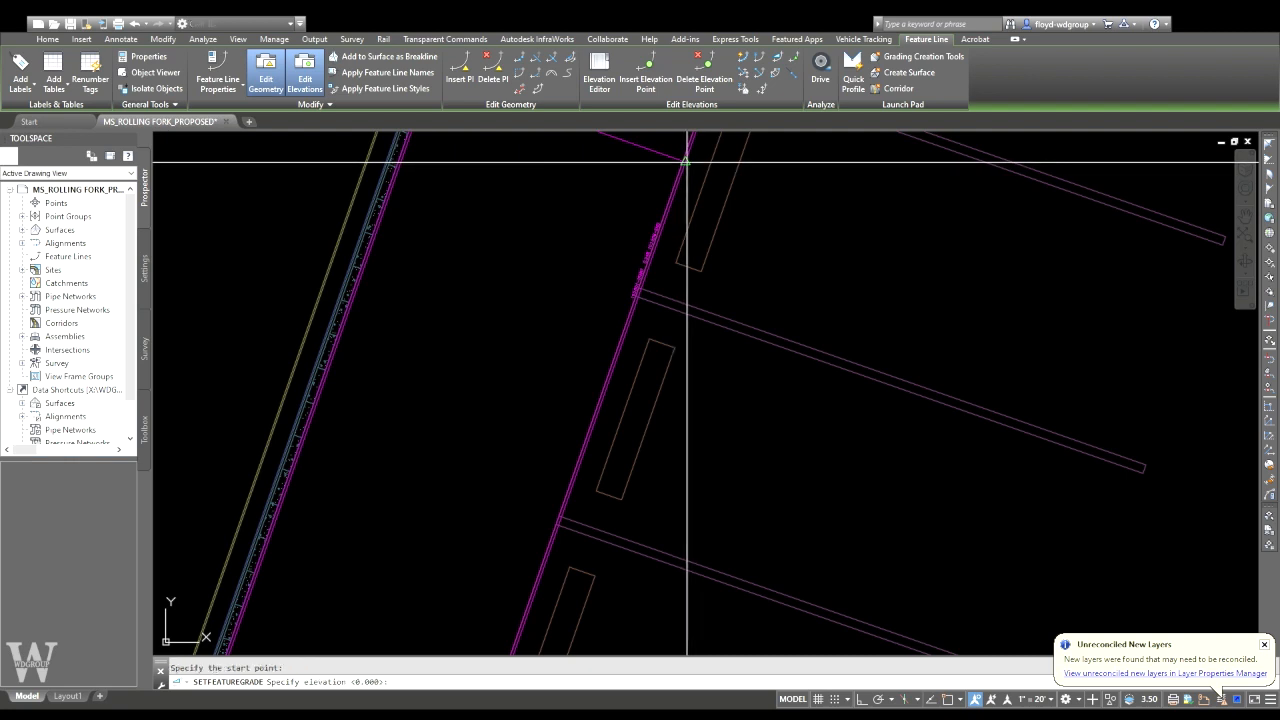
pyautogui.moveTo(687, 163); pyautogui.dragTo(712, 324, button='middle')
pyautogui.scroll(4, 628, 286)
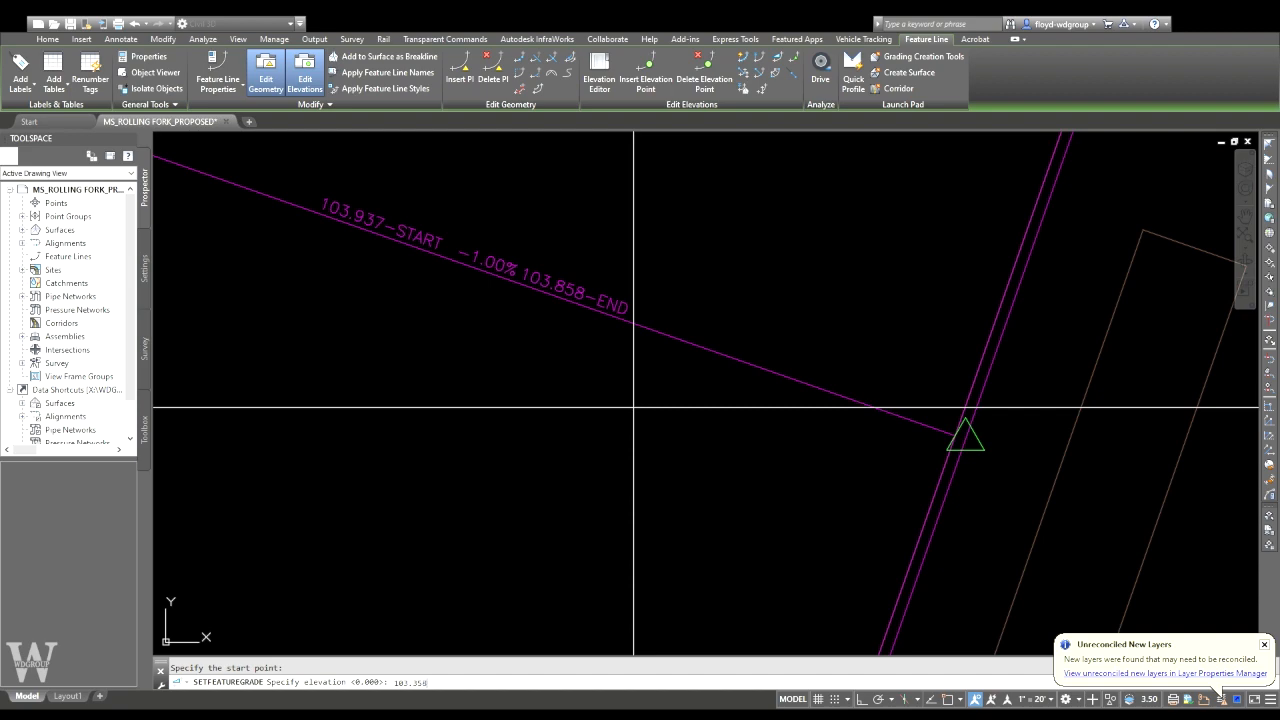
pyautogui.scroll(-8, 760, 385)
pyautogui.moveTo(723, 571); pyautogui.dragTo(763, 337, button='middle')
pyautogui.scroll(5, 757, 360)
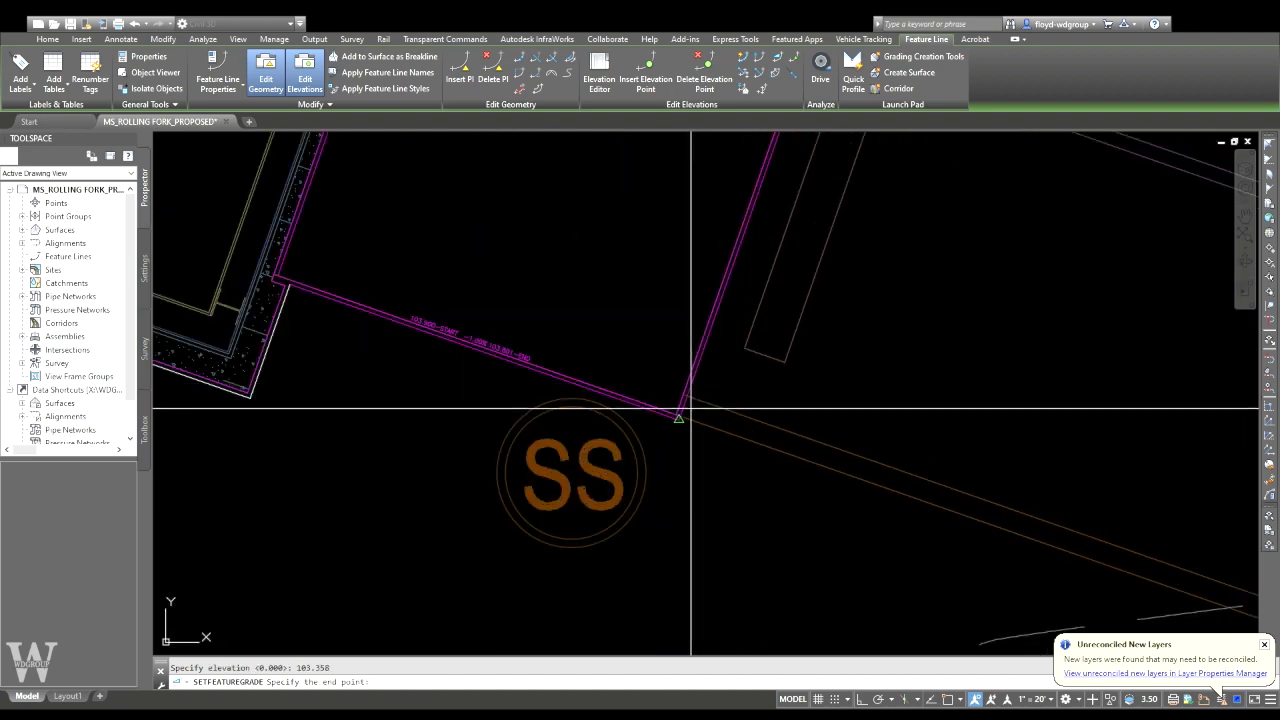
pyautogui.click(672, 416)
pyautogui.scroll(4, 669, 419)
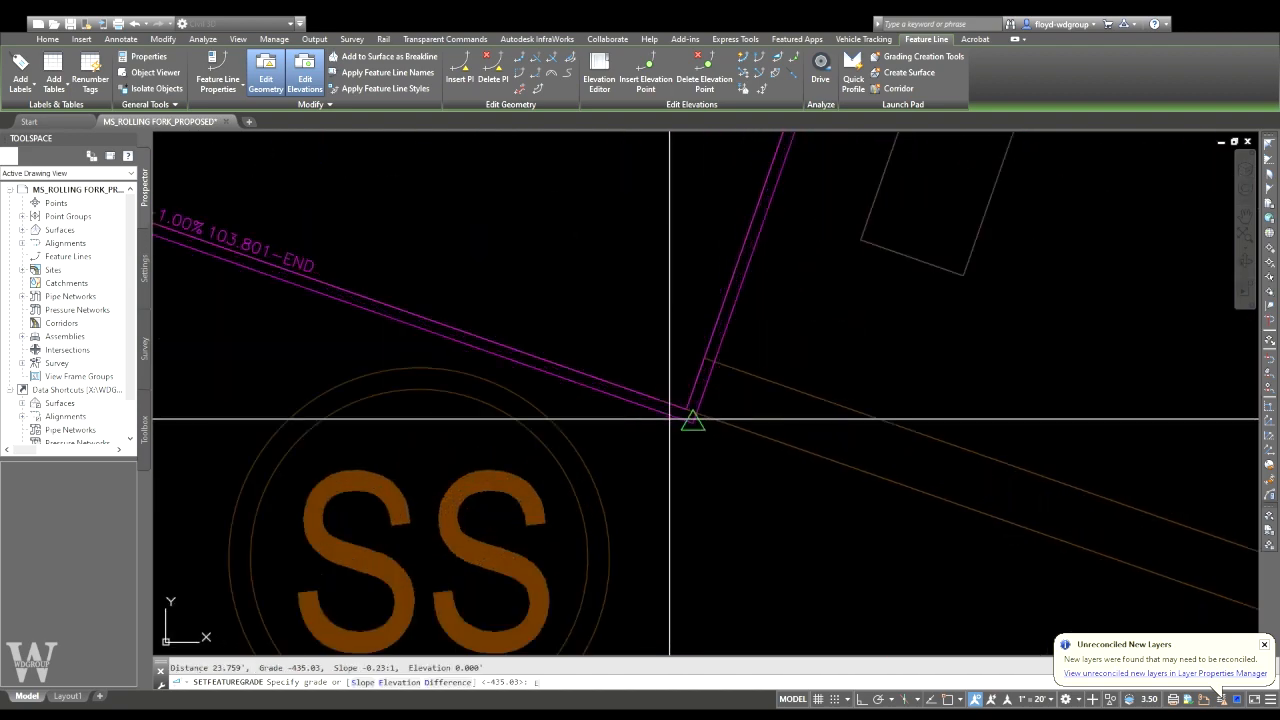
pyautogui.scroll(-3, 667, 420)
pyautogui.scroll(2, 663, 413)
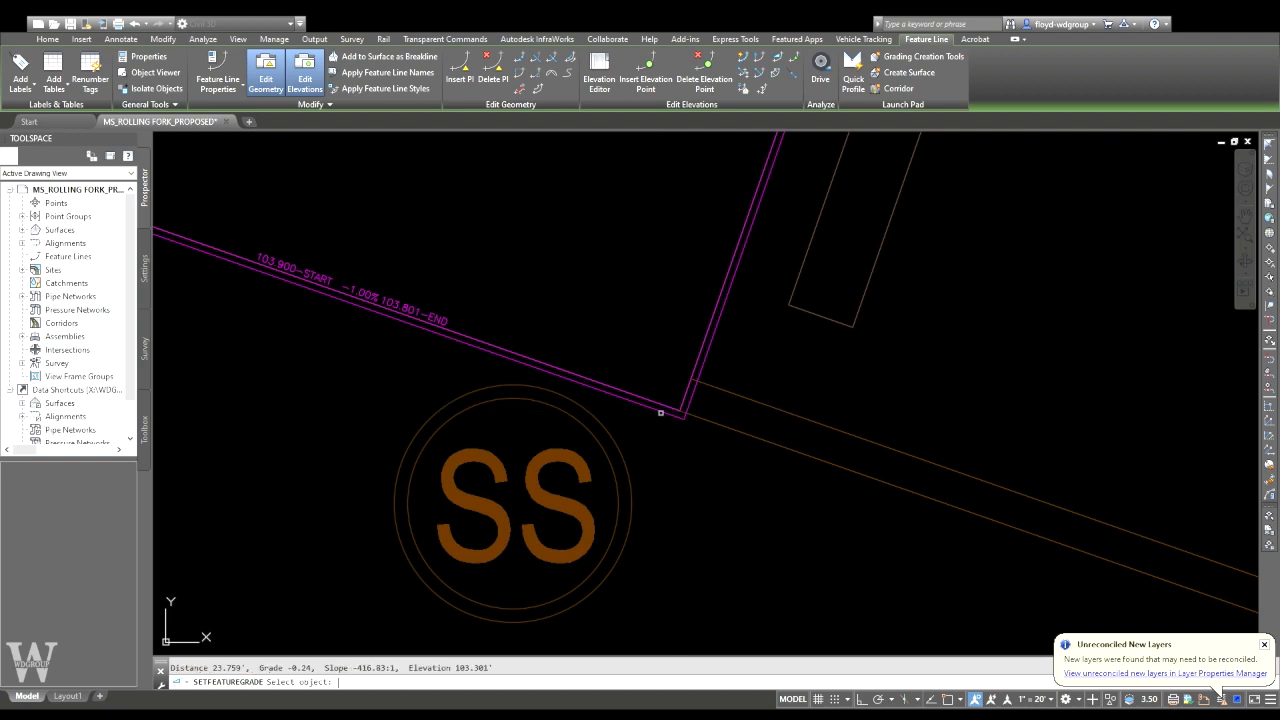
pyautogui.press('Escape')
pyautogui.click(690, 397)
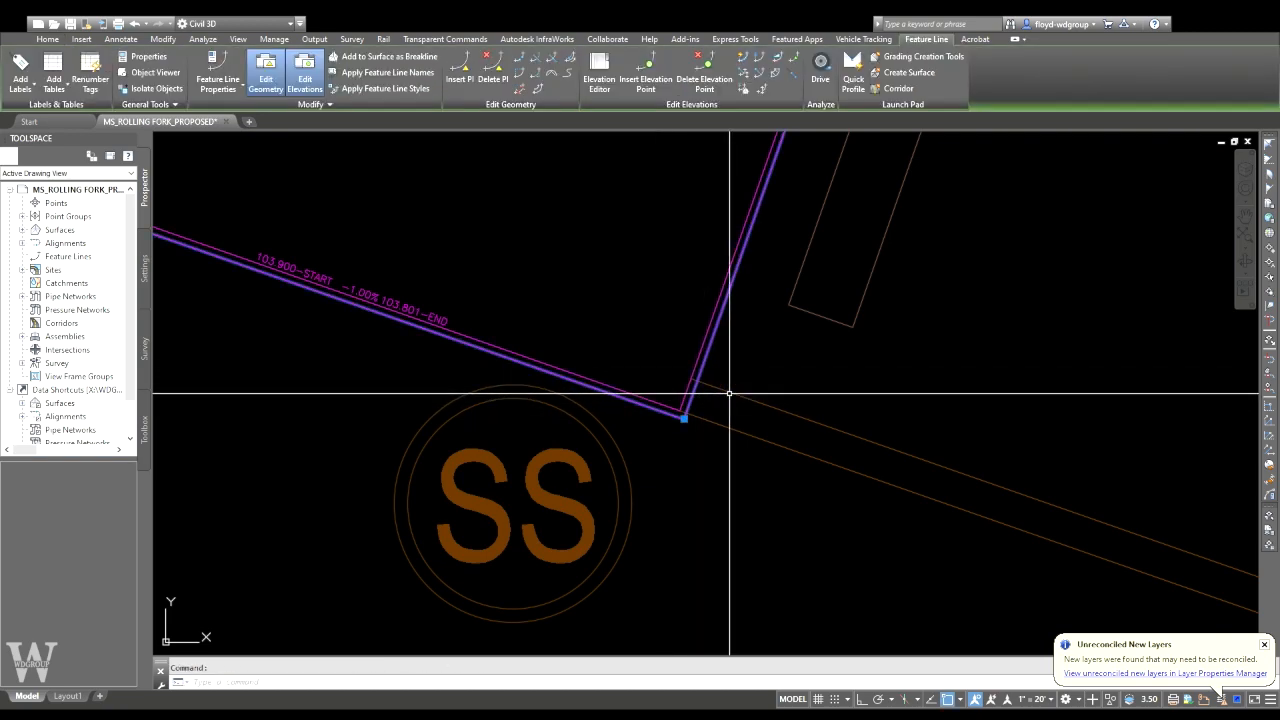
pyautogui.click(521, 59)
pyautogui.scroll(3, 703, 417)
pyautogui.click(655, 337)
pyautogui.write('F')
pyautogui.press('Return')
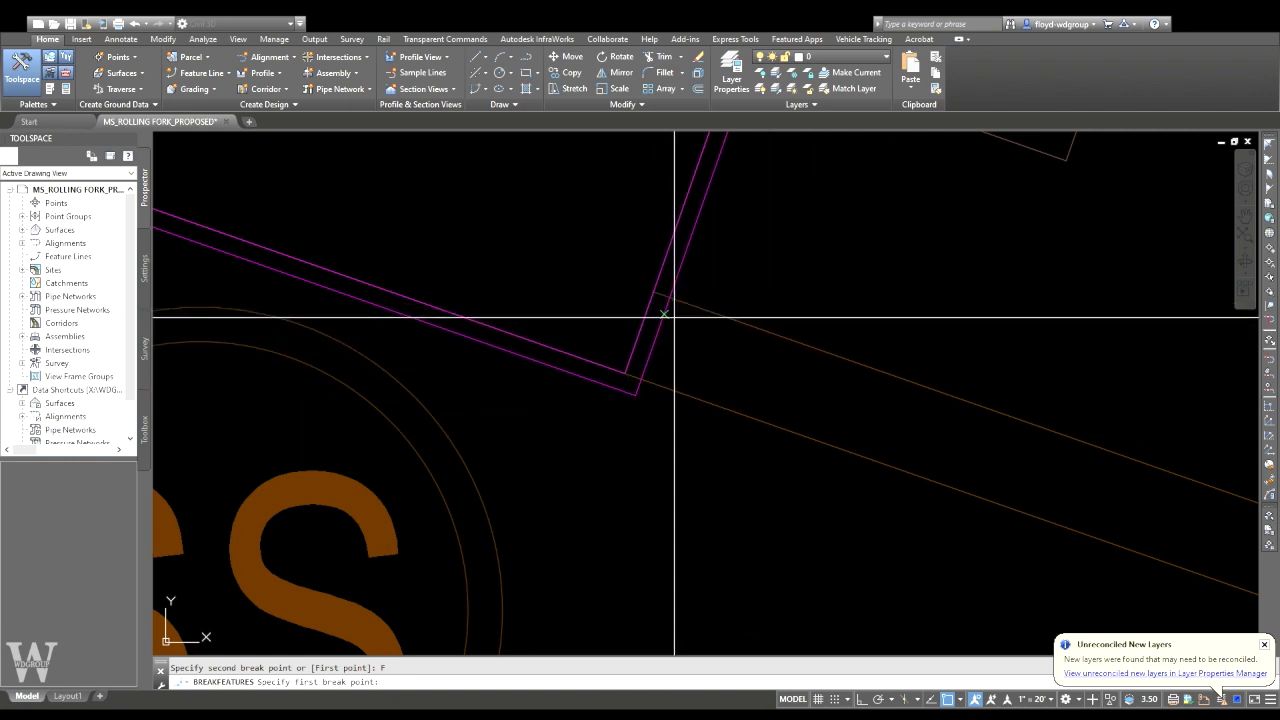
pyautogui.scroll(3, 670, 275)
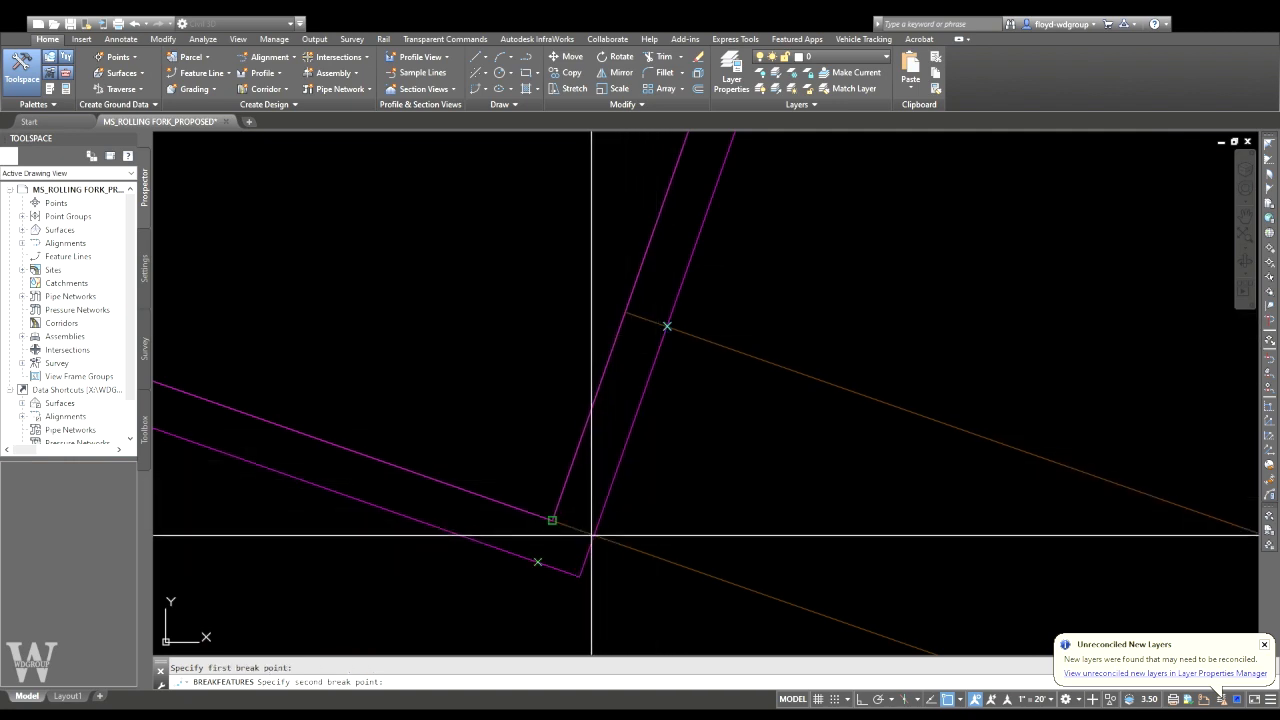
pyautogui.write('D')
pyautogui.press('Return')
pyautogui.click(591, 535)
pyautogui.press('Escape')
# - Break the outer feature line near the lower corner between its apparent intersections with the two brown lines
pyautogui.click(662, 347)
pyautogui.click(651, 360)
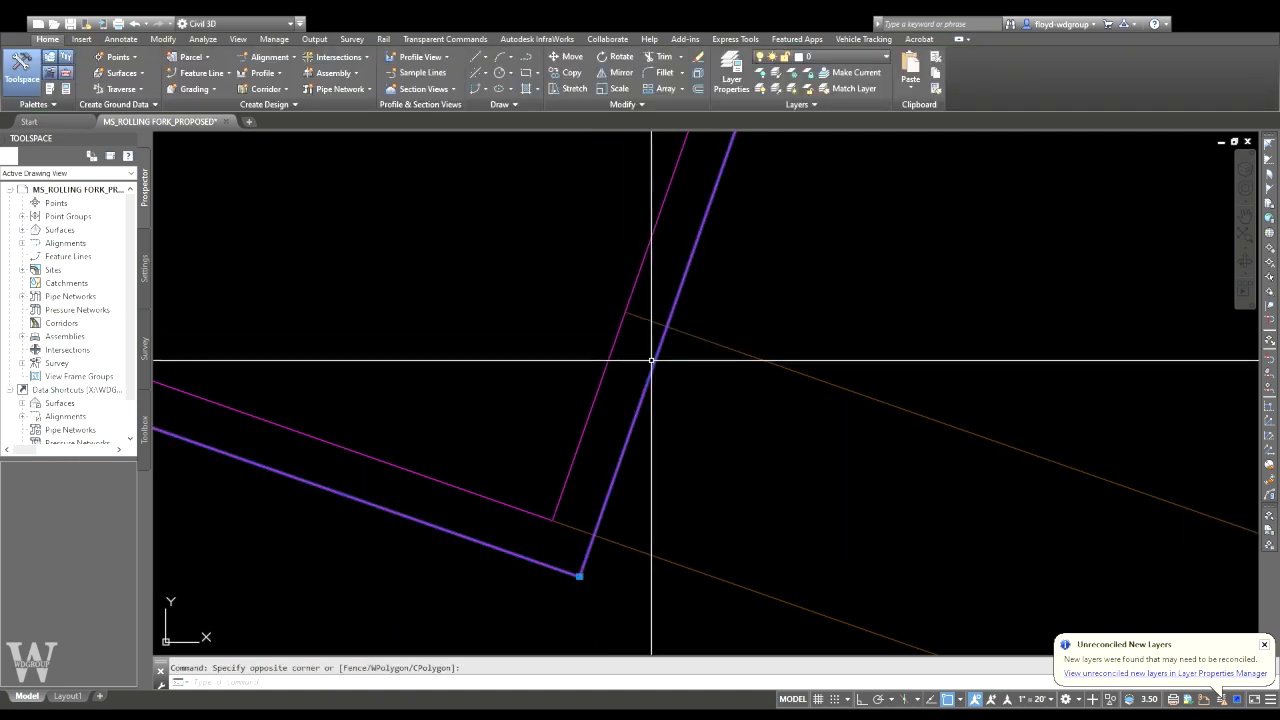
pyautogui.click(519, 57)
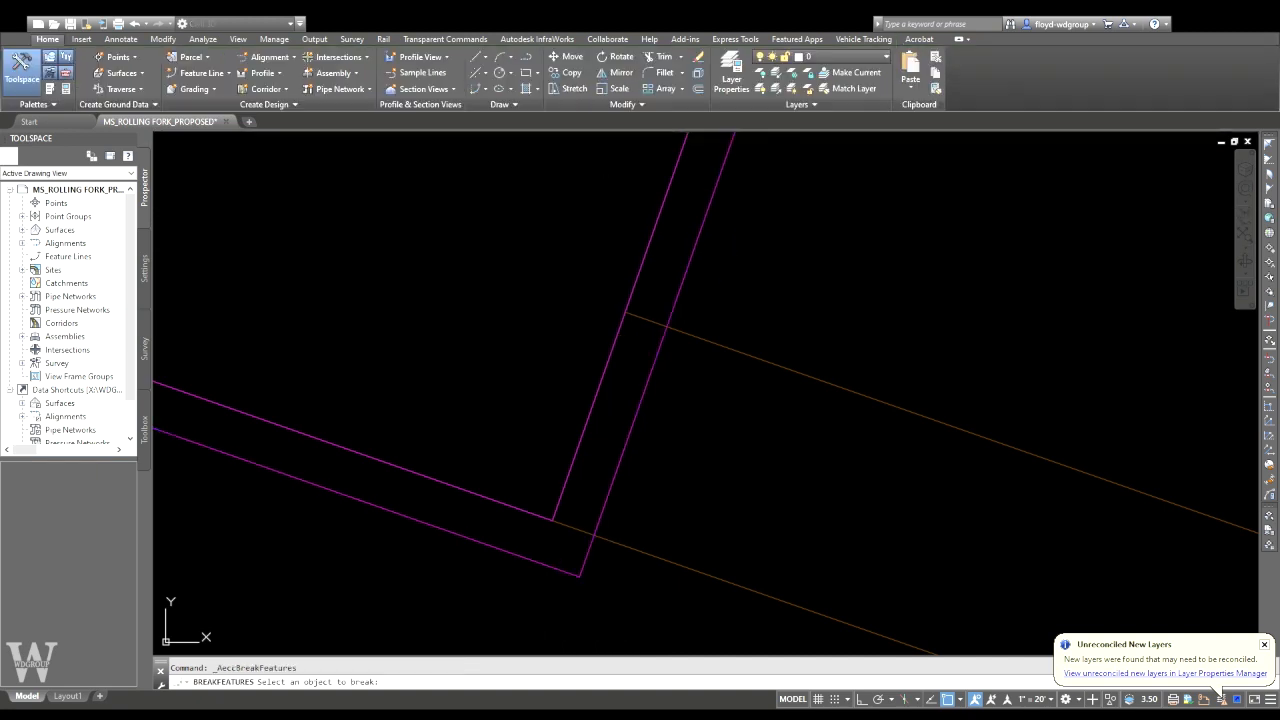
pyautogui.write('pp')
pyautogui.press('Return')
pyautogui.click(667, 325)
pyautogui.write('app')
pyautogui.press('Return')
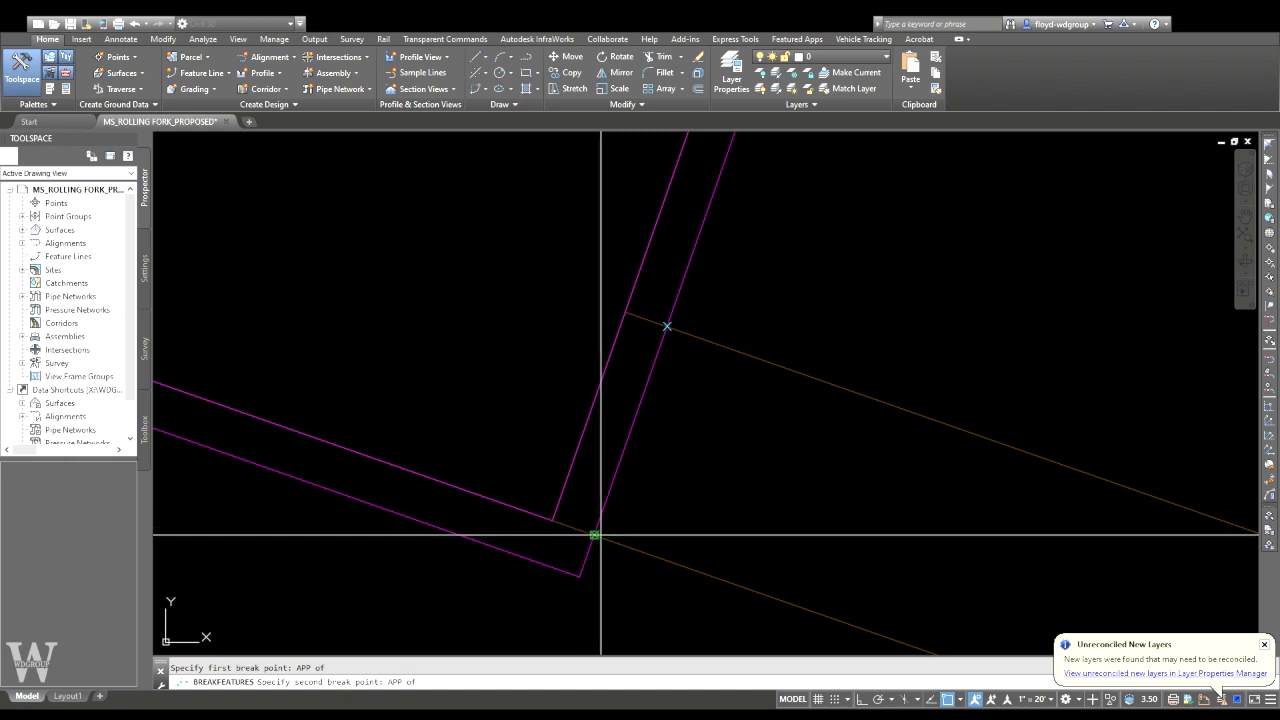
pyautogui.click(598, 535)
pyautogui.press('Escape')
pyautogui.scroll(-3, 679, 473)
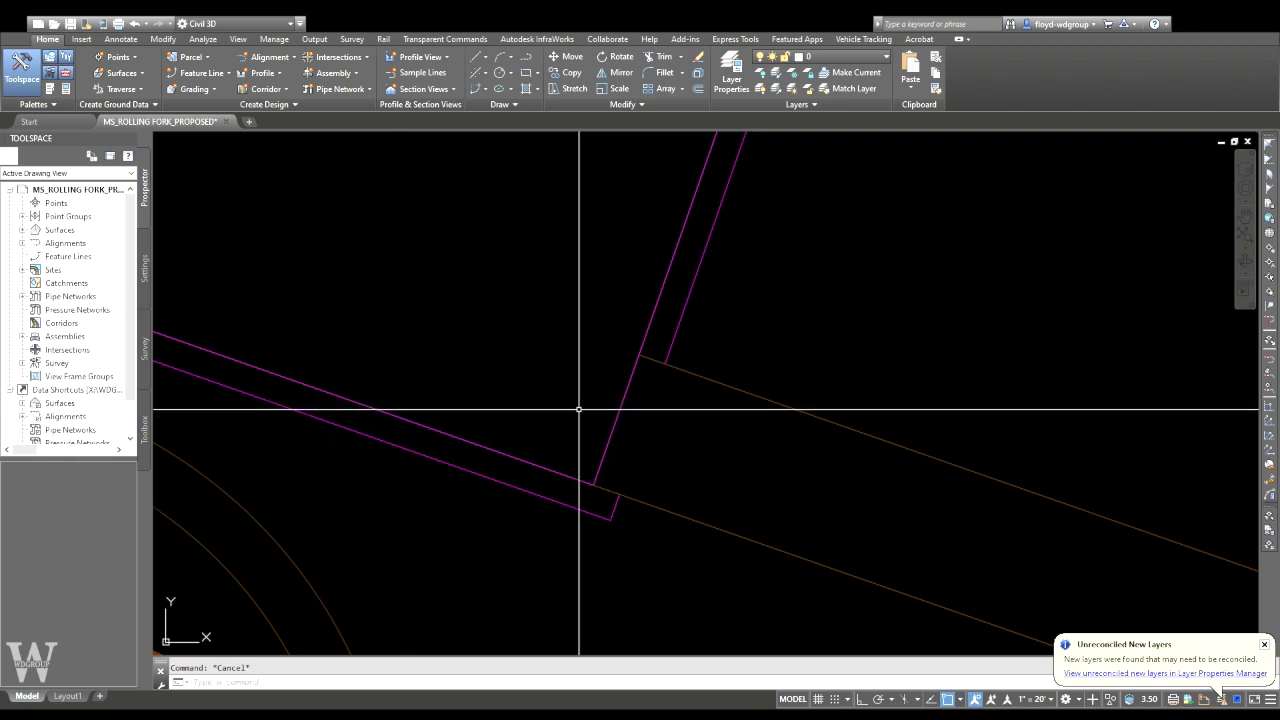
# - Add a segment grade label to the outer feature line above the new gap and flip it to the opposite side
pyautogui.scroll(-3, 592, 416)
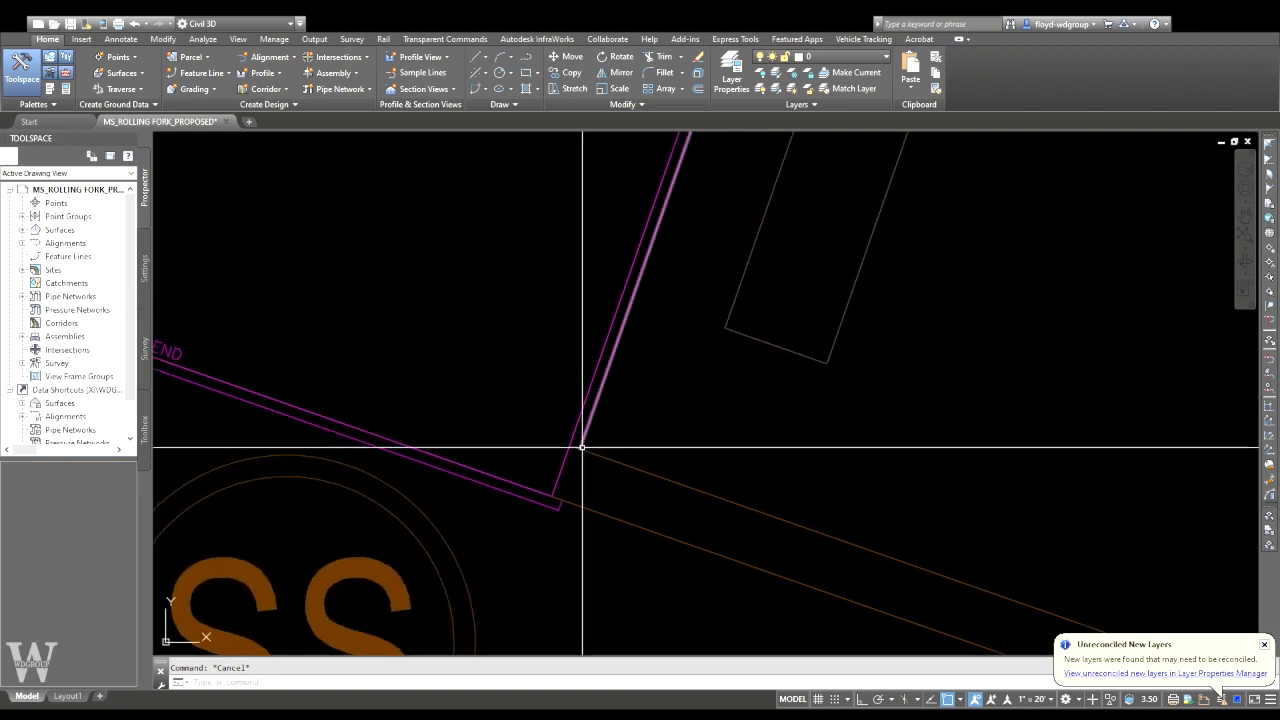
pyautogui.moveTo(565, 445)
pyautogui.mouseDown(button='middle')
pyautogui.moveTo(618, 496)
pyautogui.moveTo(650, 488)
pyautogui.moveTo(617, 523)
pyautogui.mouseUp(button='middle')
pyautogui.scroll(-2, 646, 475)
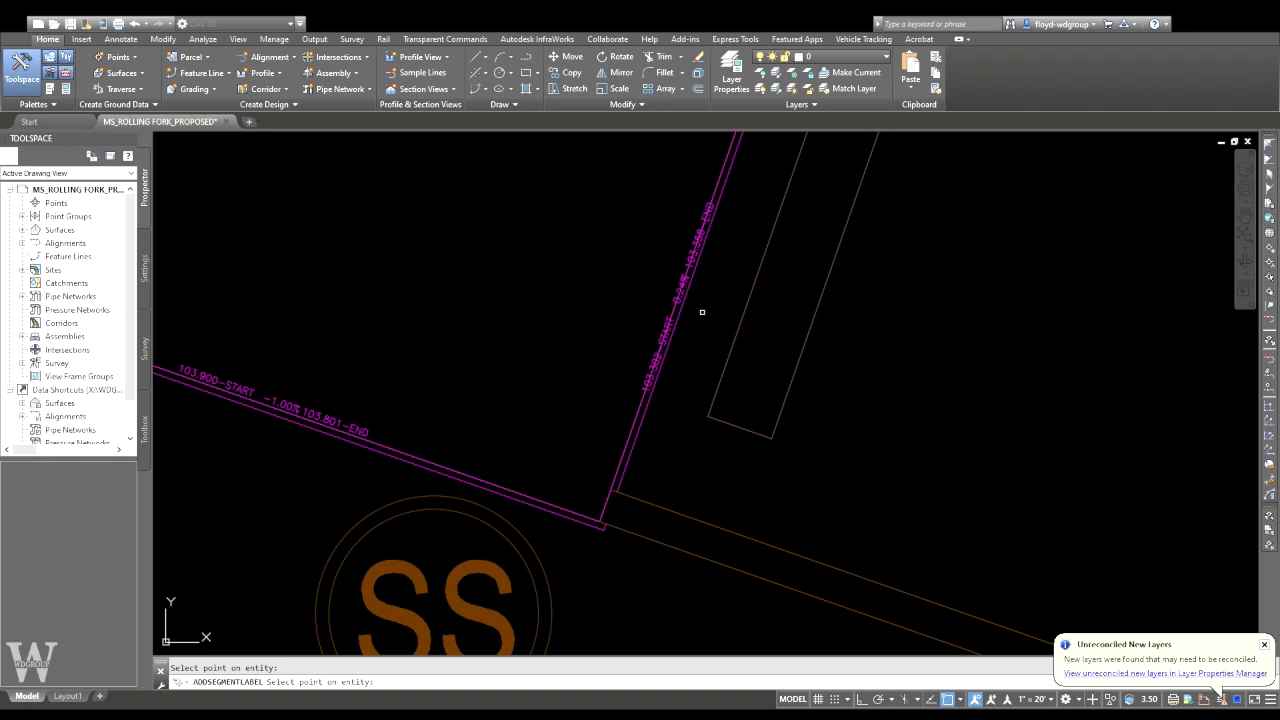
pyautogui.press('Escape')
pyautogui.click(683, 289)
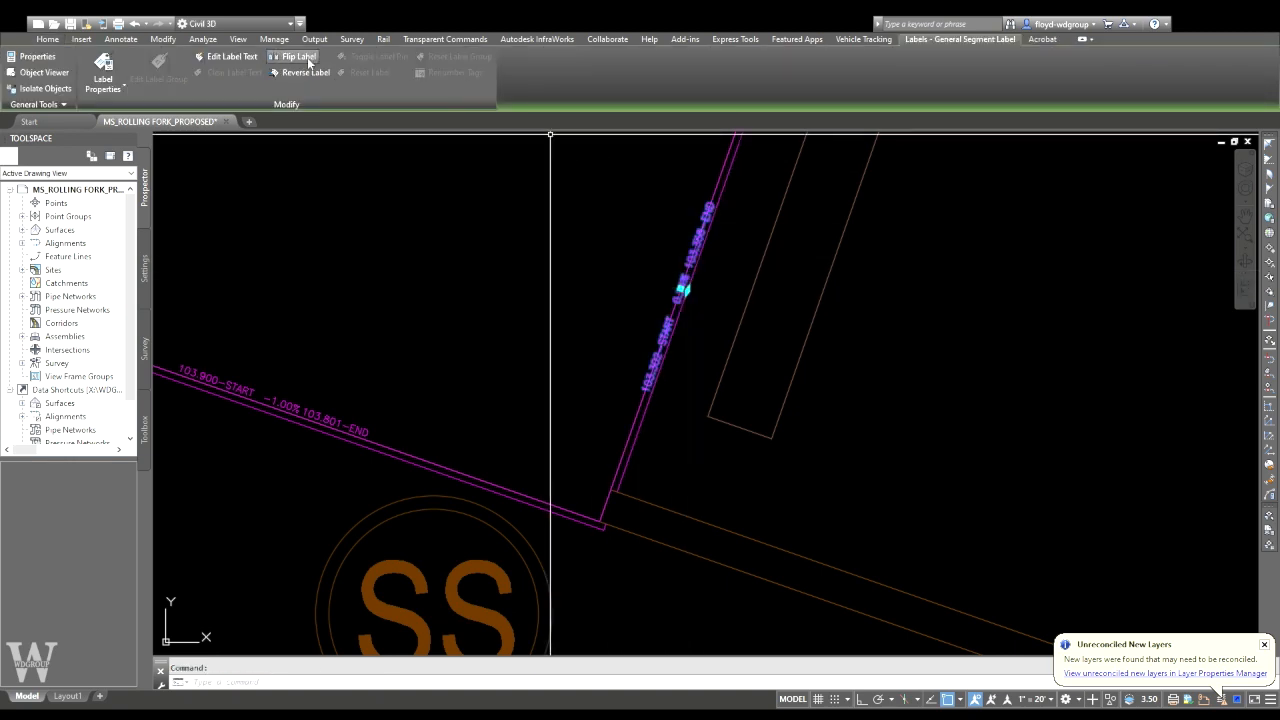
pyautogui.click(306, 57)
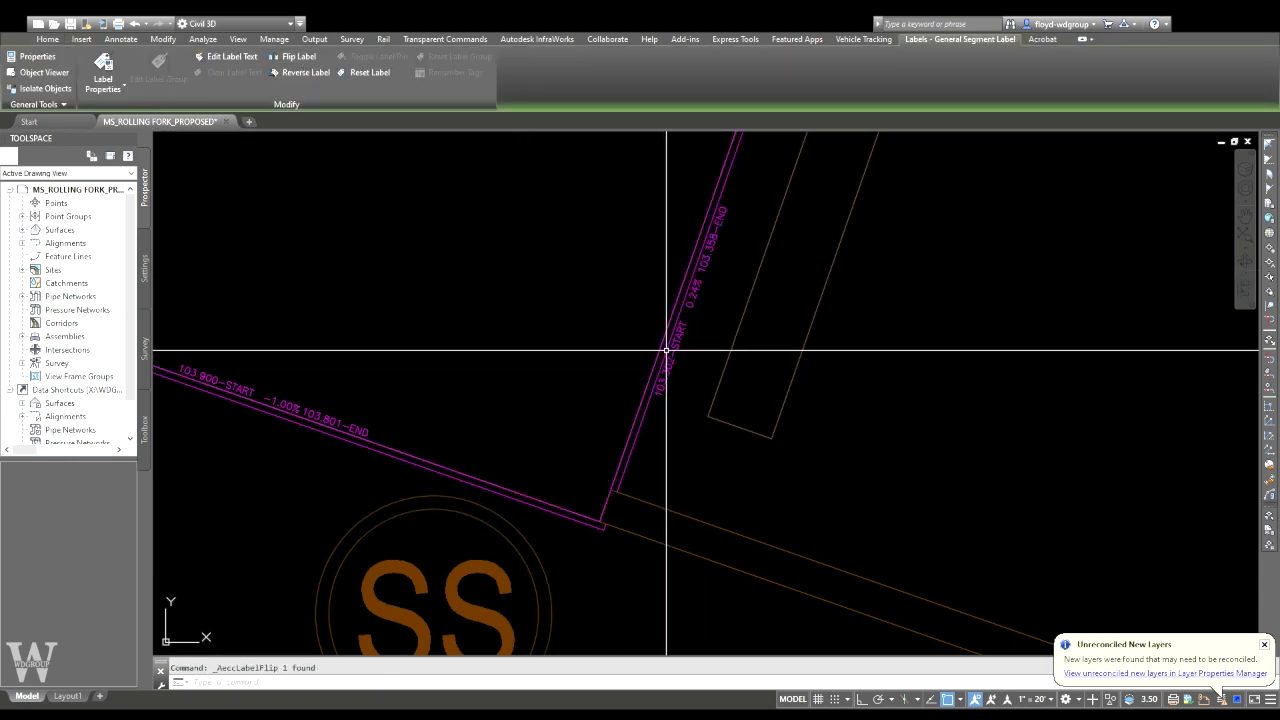
pyautogui.press('Escape')
# - Review the elevations of the outer feature line above the gap in the Elevation Editor
pyautogui.click(645, 409)
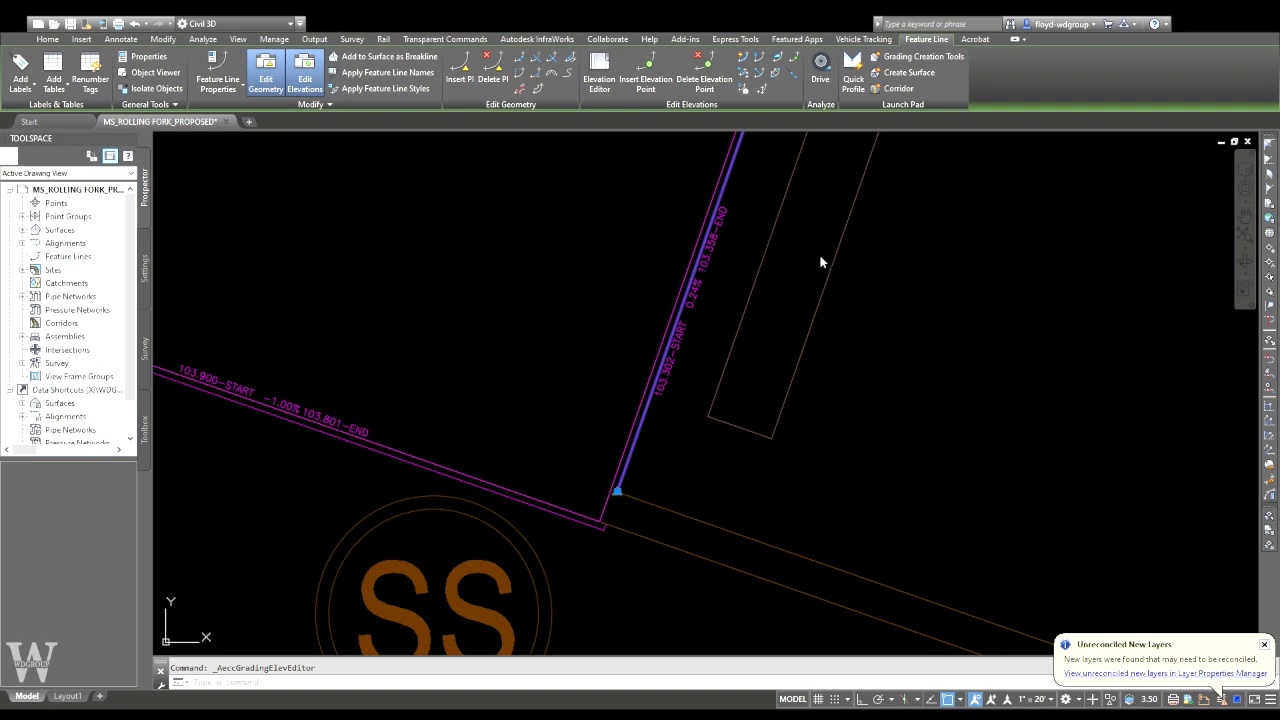
pyautogui.scroll(-5, 725, 350)
pyautogui.press('Escape')
# - Convert the four white outline polylines around the building's rear door to feature lines in the MS_ROLLING FORK site
pyautogui.scroll(-2, 705, 325)
pyautogui.moveTo(676, 280); pyautogui.dragTo(686, 526, button='middle')
pyautogui.moveTo(649, 309); pyautogui.dragTo(709, 400, button='middle')
pyautogui.moveTo(582, 356)
pyautogui.mouseDown(button='middle')
pyautogui.moveTo(610, 381)
pyautogui.moveTo(710, 380)
pyautogui.mouseUp(button='middle')
pyautogui.scroll(2, 559, 371)
pyautogui.moveTo(559, 371)
pyautogui.mouseDown(button='middle')
pyautogui.moveTo(660, 365)
pyautogui.moveTo(600, 437)
pyautogui.moveTo(611, 457)
pyautogui.moveTo(641, 428)
pyautogui.mouseUp(button='middle')
pyautogui.scroll(2, 555, 451)
pyautogui.scroll(1, 559, 451)
pyautogui.scroll(-1, 572, 451)
pyautogui.moveTo(575, 451); pyautogui.dragTo(581, 423, button='middle')
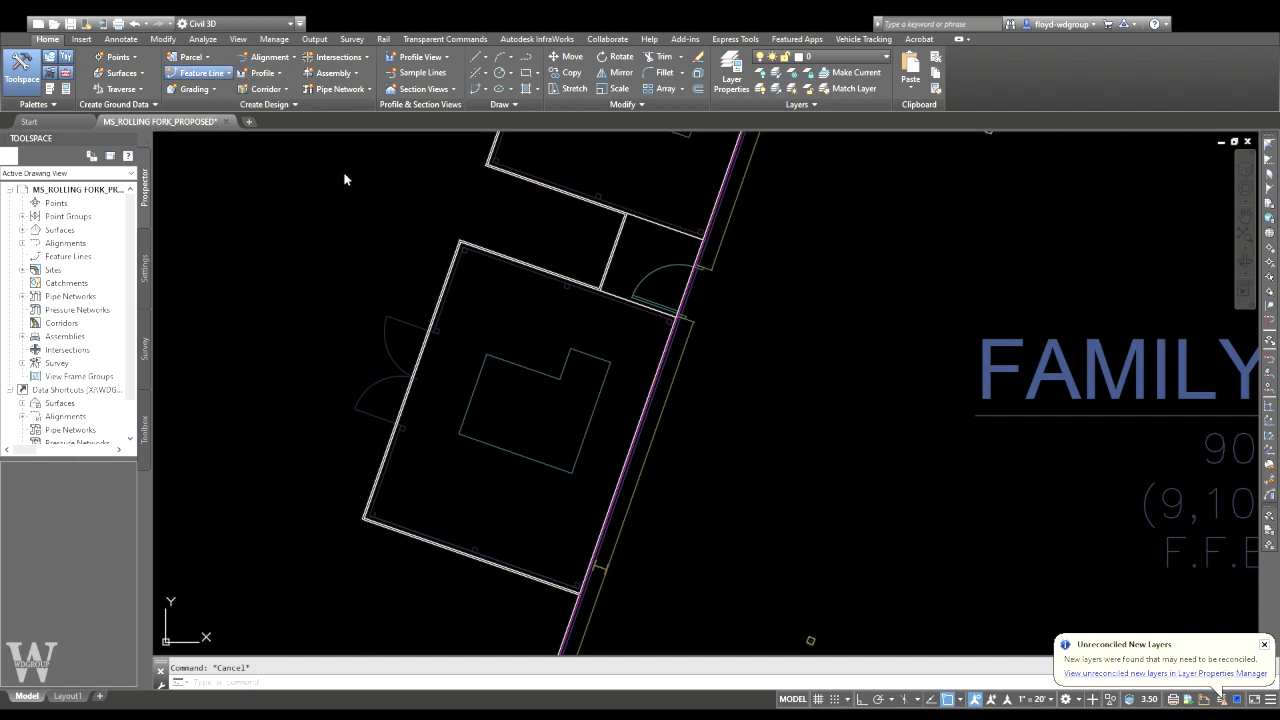
pyautogui.scroll(7, 606, 320)
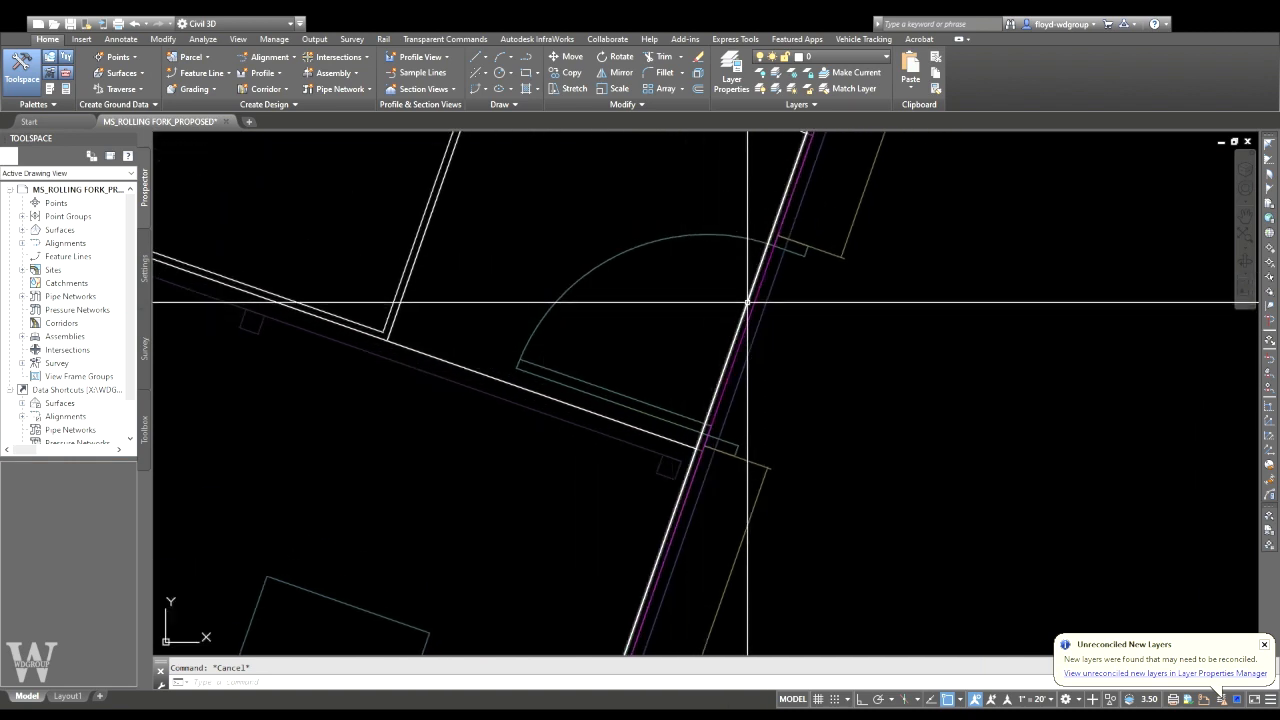
pyautogui.click(747, 301)
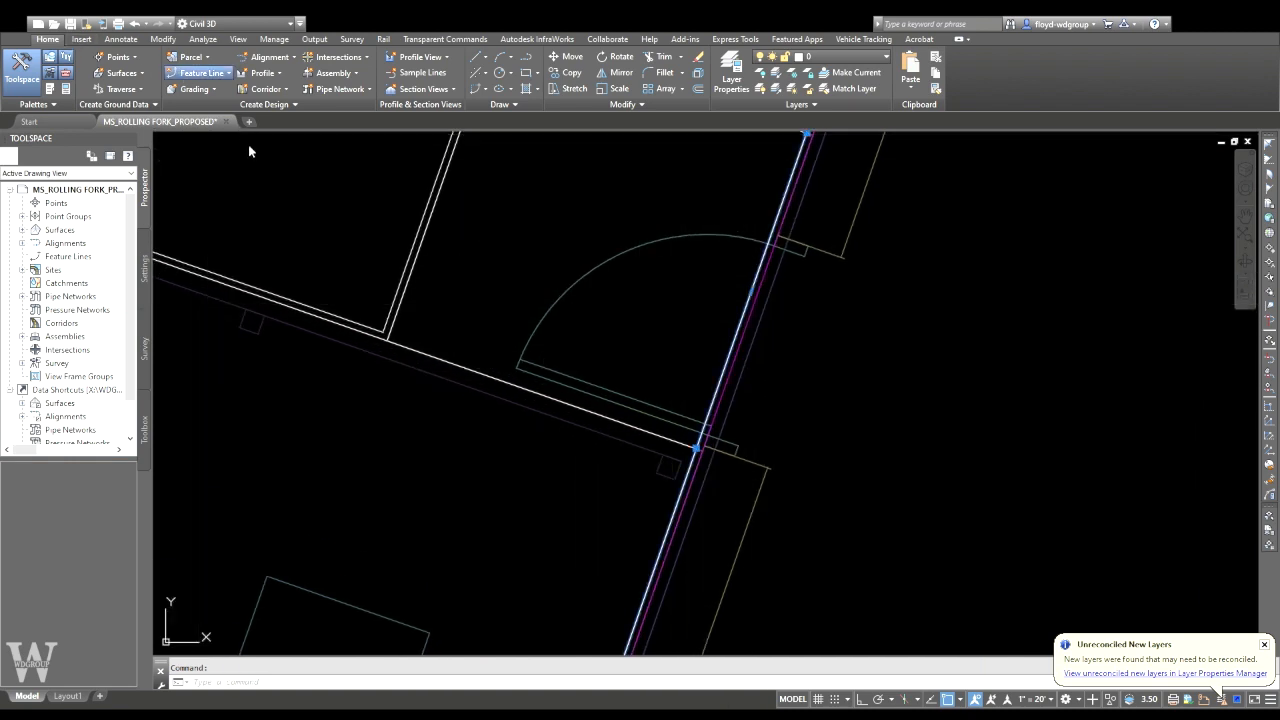
pyautogui.click(550, 473)
pyautogui.moveTo(694, 311); pyautogui.dragTo(629, 483, button='middle')
pyautogui.press('space')
pyautogui.click(563, 245)
pyautogui.click(422, 248)
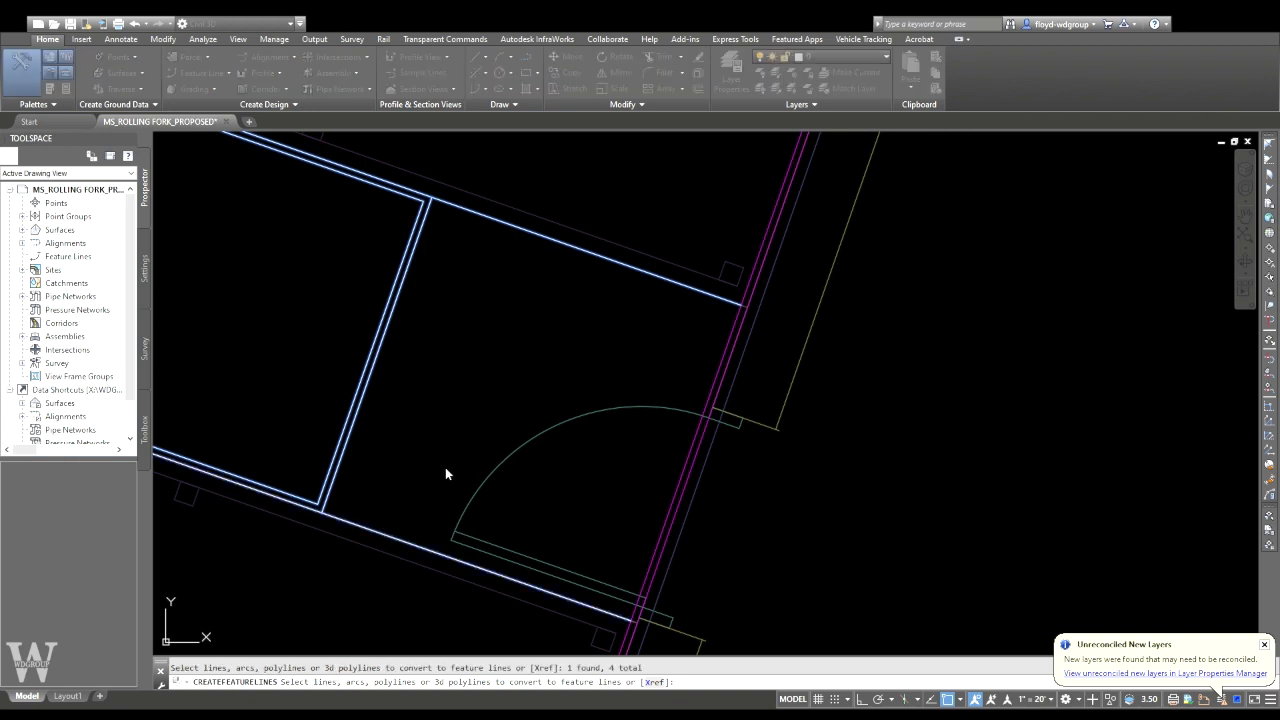
pyautogui.click(504, 488)
pyautogui.scroll(-4, 687, 485)
pyautogui.scroll(4, 651, 430)
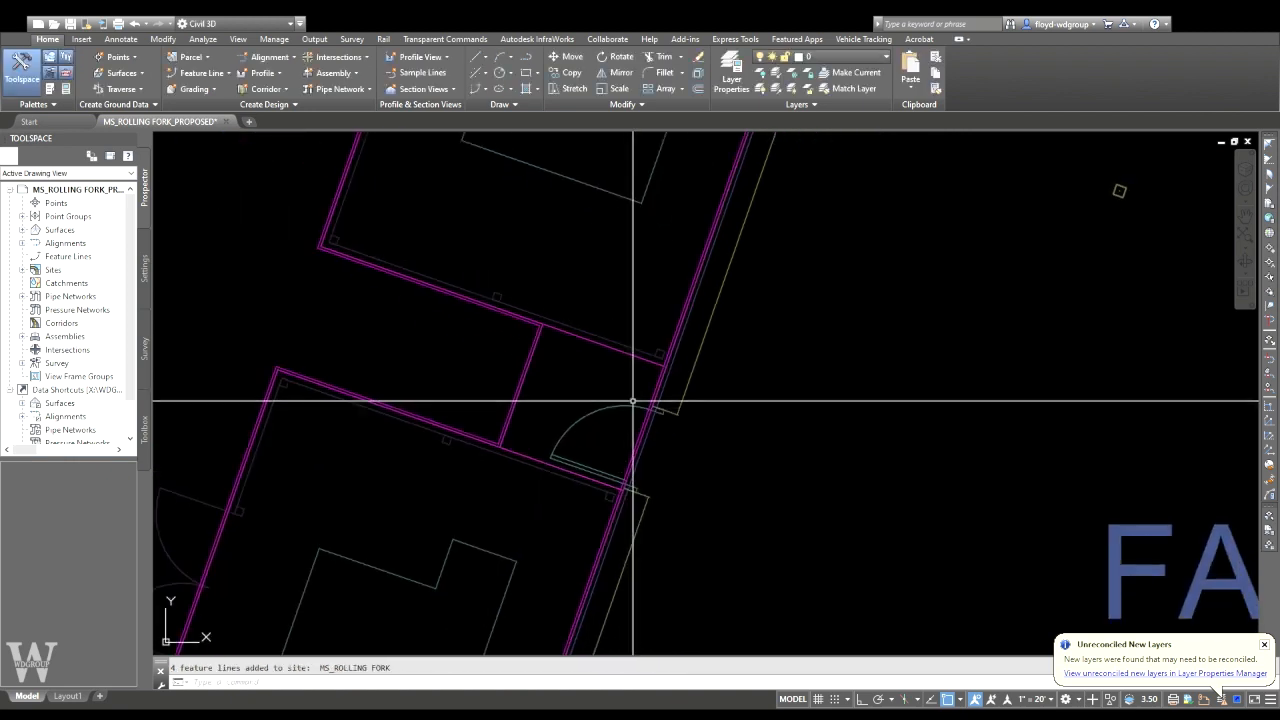
# - Set the elevations of the new feature line along the building wall at the two vertices on either side of the rear door
pyautogui.click(650, 435)
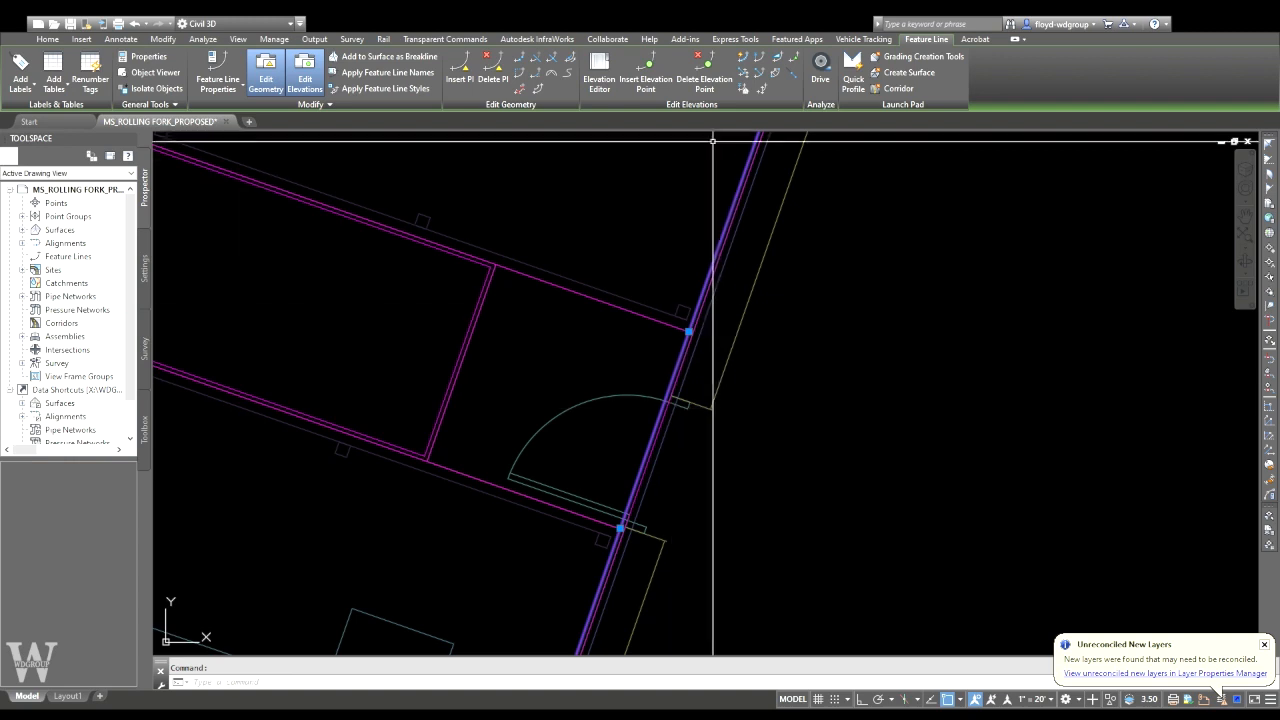
pyautogui.click(780, 60)
pyautogui.click(620, 528)
pyautogui.write('13')
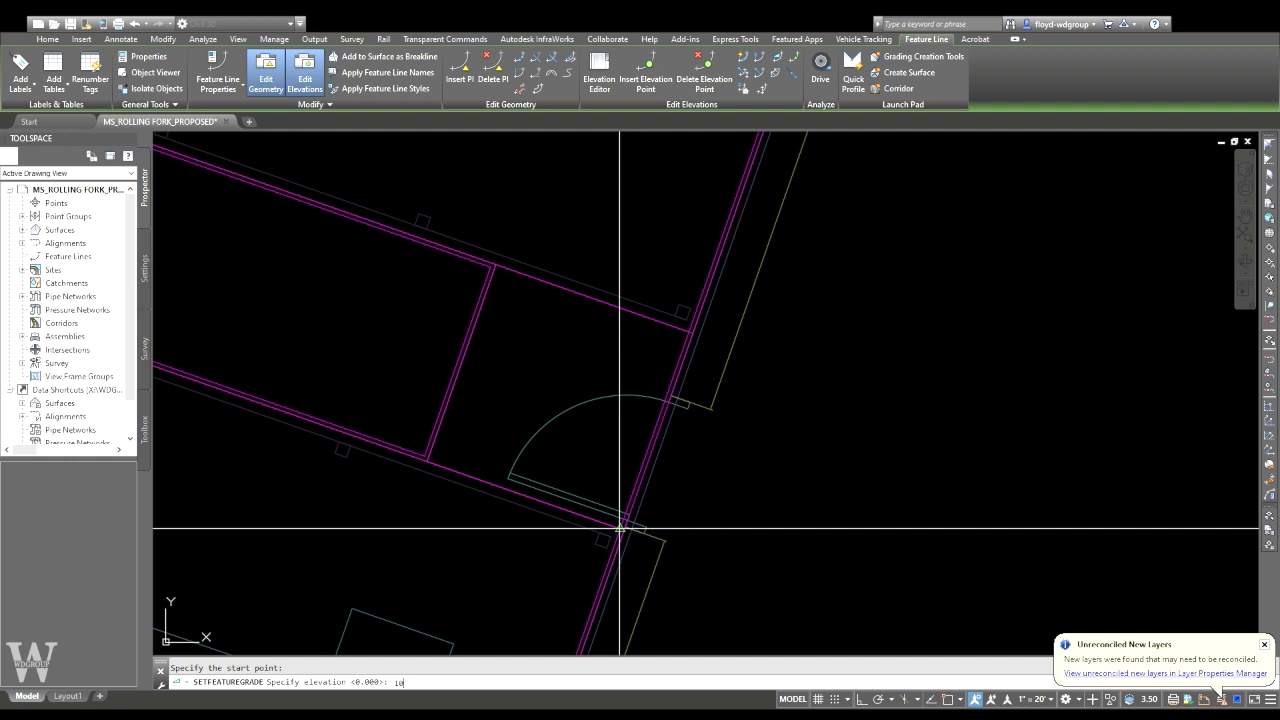
pyautogui.press('Return')
pyautogui.click(691, 332)
pyautogui.press('Escape')
pyautogui.press('Escape')
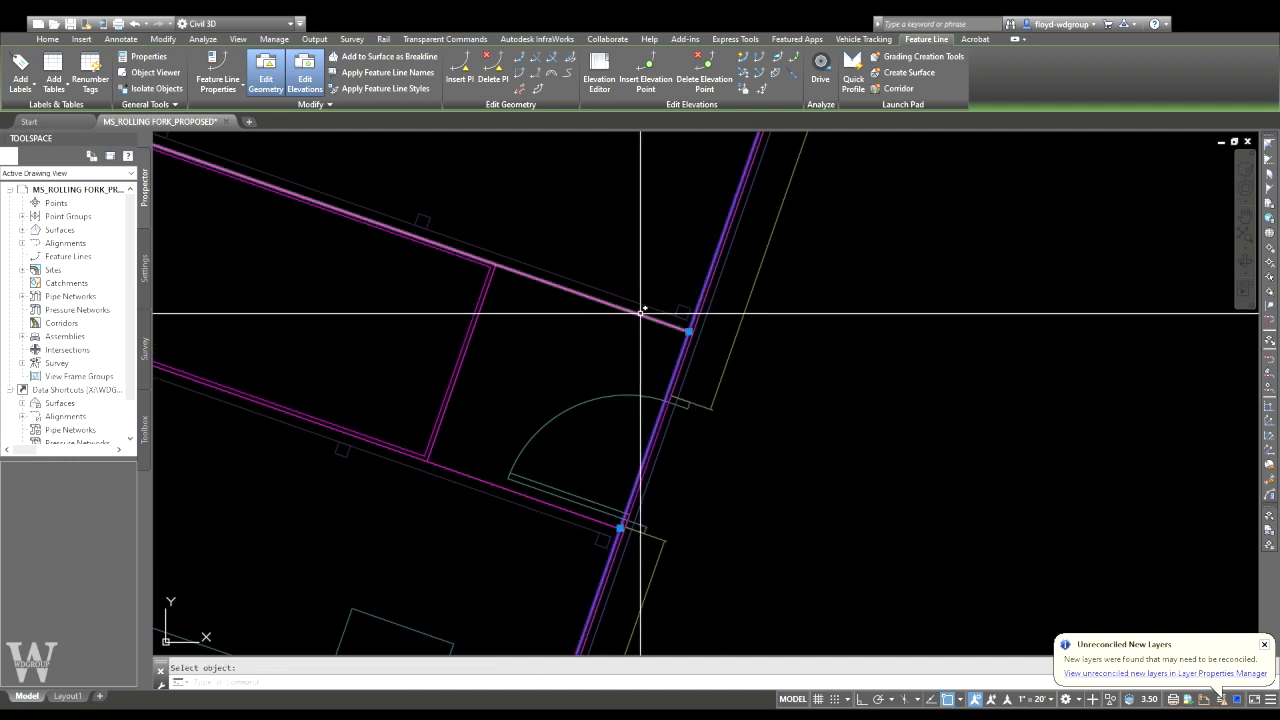
# - Set a -1% grade on the landing's upper edge feature line, from the building wall to its first vertex
pyautogui.press('Escape')
pyautogui.click(635, 311)
pyautogui.click(778, 58)
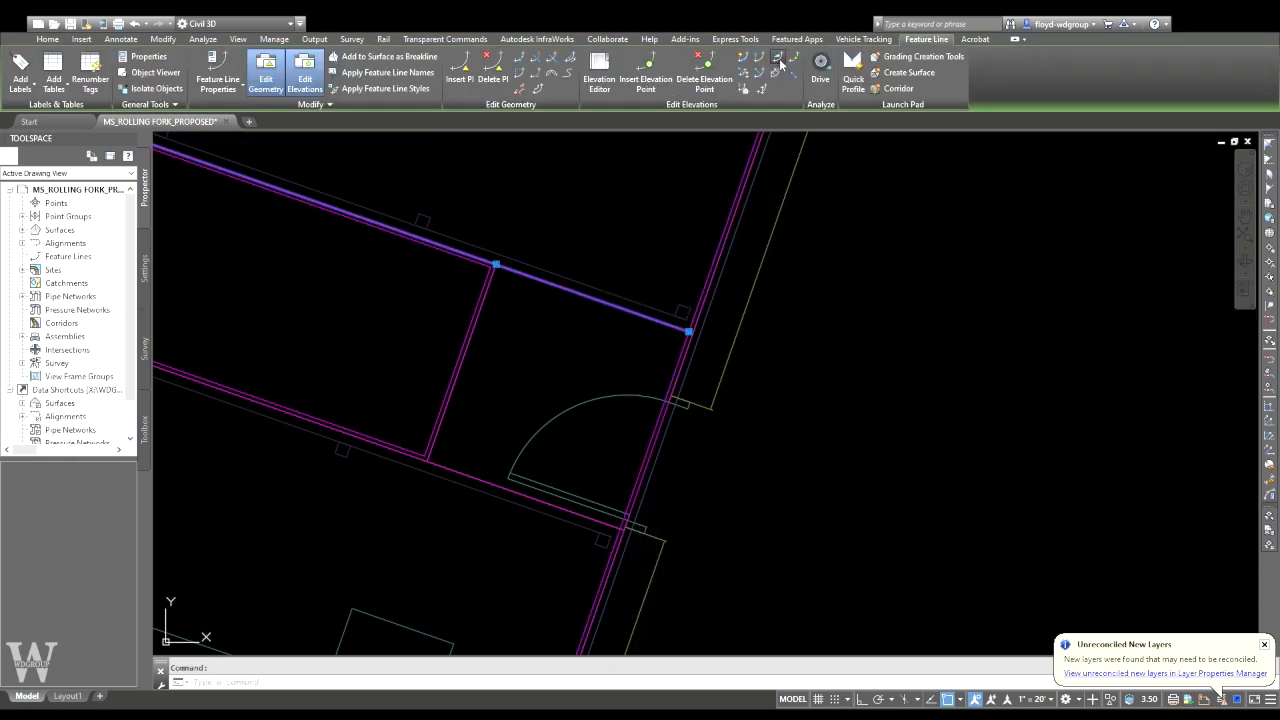
pyautogui.click(691, 332)
pyautogui.press('Return')
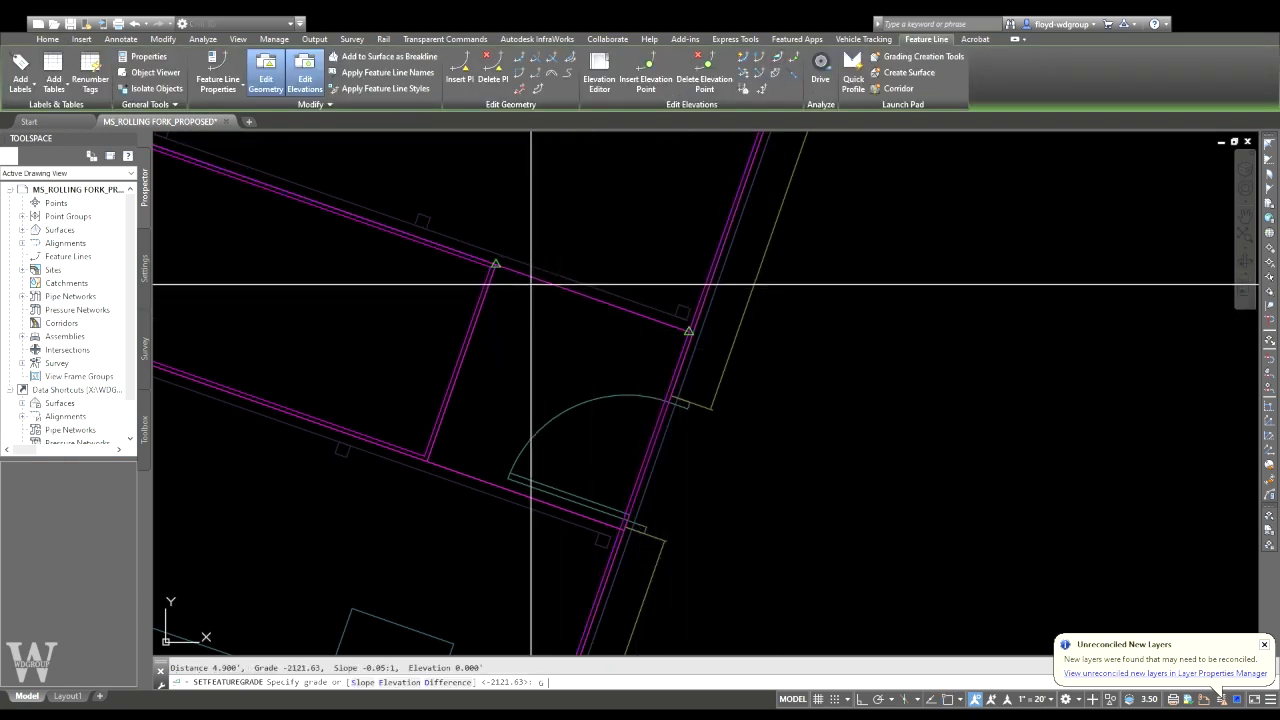
pyautogui.press('Return')
pyautogui.press('Escape')
pyautogui.click(523, 493)
pyautogui.click(778, 58)
pyautogui.click(621, 528)
pyautogui.click(460, 463)
pyautogui.press('Escape')
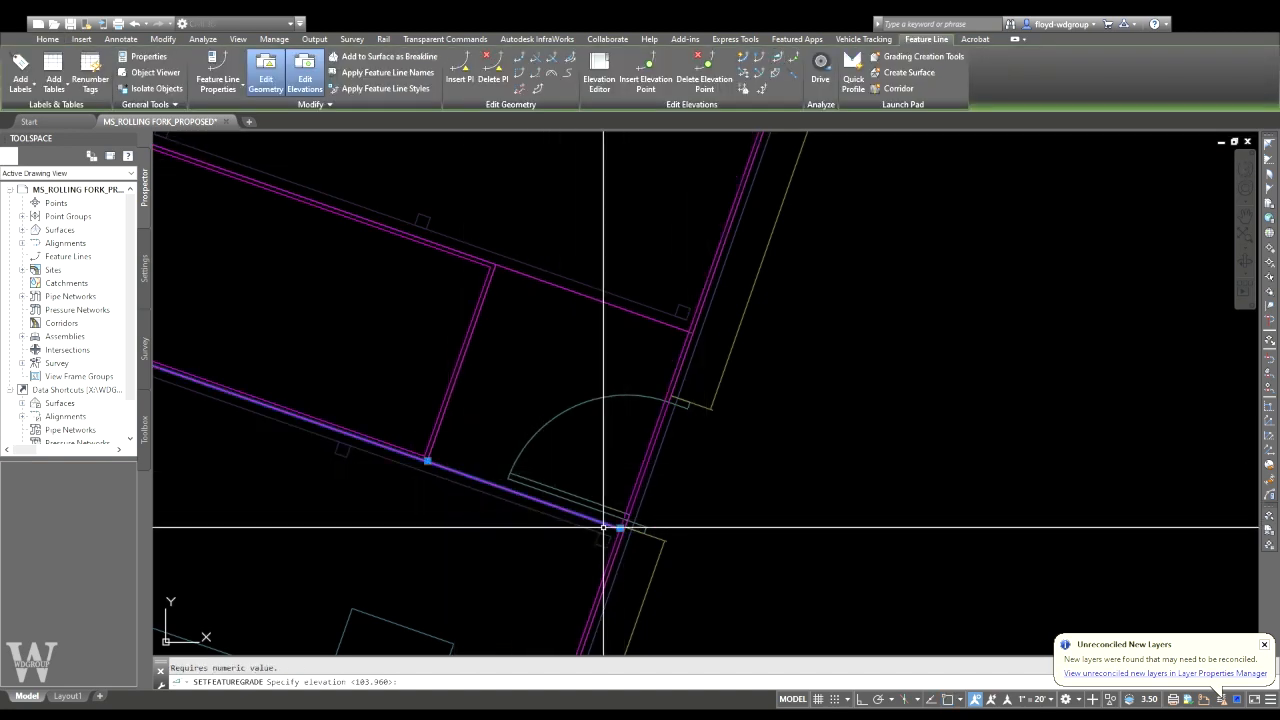
pyautogui.press('Escape')
# - Set a -1% grade on the rear door landing's lower edge feature line, from the building wall to the landing corner
pyautogui.press('Return')
pyautogui.click(626, 535)
pyautogui.click(620, 527)
pyautogui.press('Return')
pyautogui.click(438, 463)
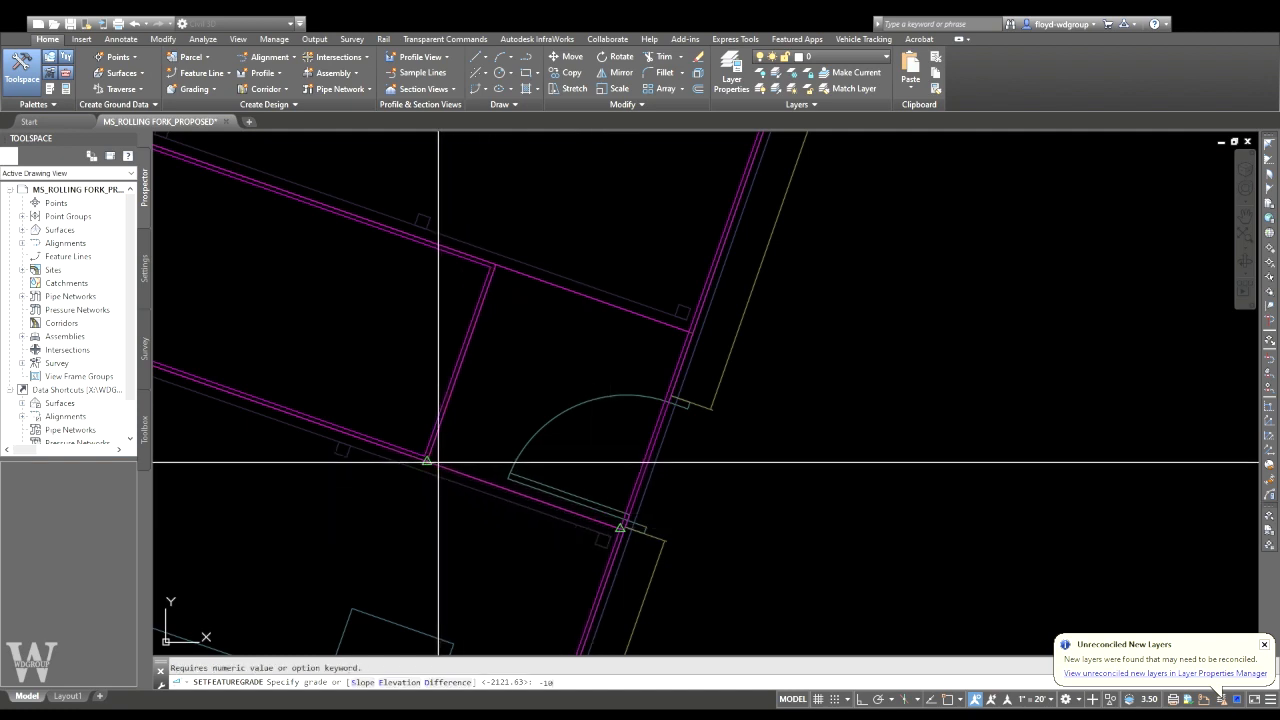
pyautogui.write('-1.5')
pyautogui.press('Return')
pyautogui.press('Return')
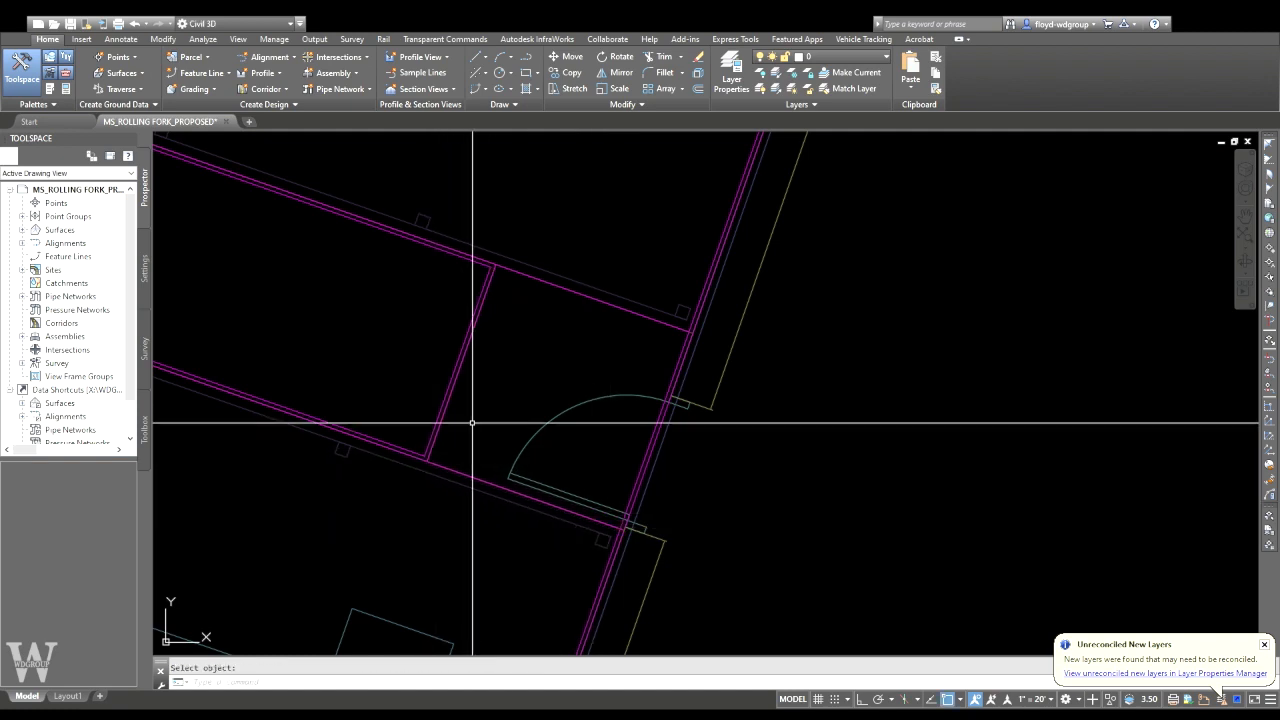
pyautogui.click(454, 471)
pyautogui.press('Escape')
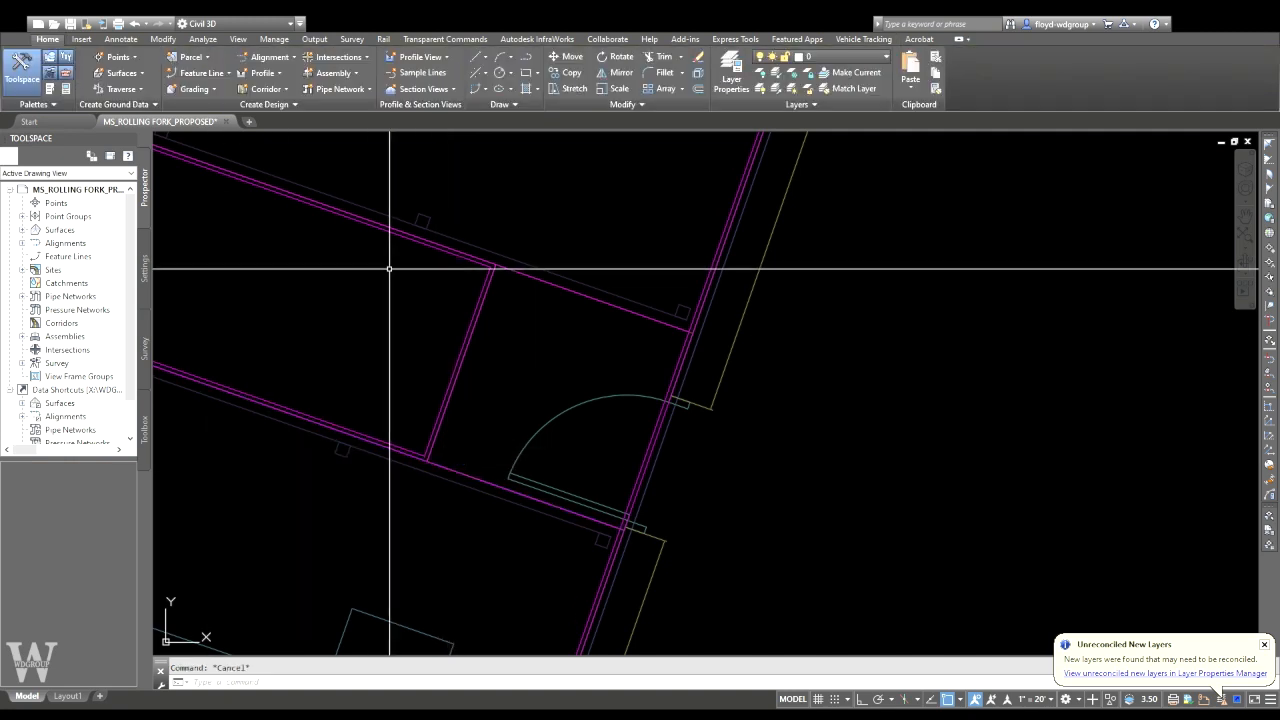
# - Add segment grade labels to the upper, lower and outer cross edges of the rear door landing
pyautogui.click(121, 39)
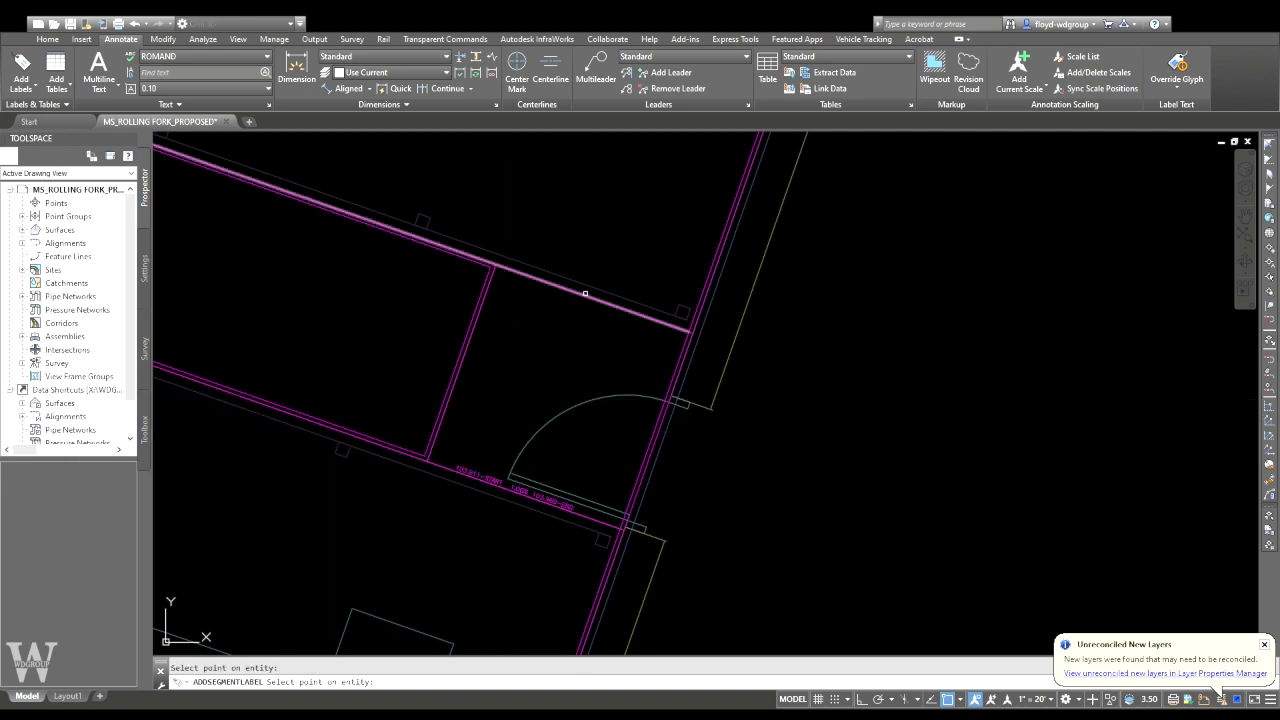
pyautogui.moveTo(554, 311); pyautogui.dragTo(698, 314, button='middle')
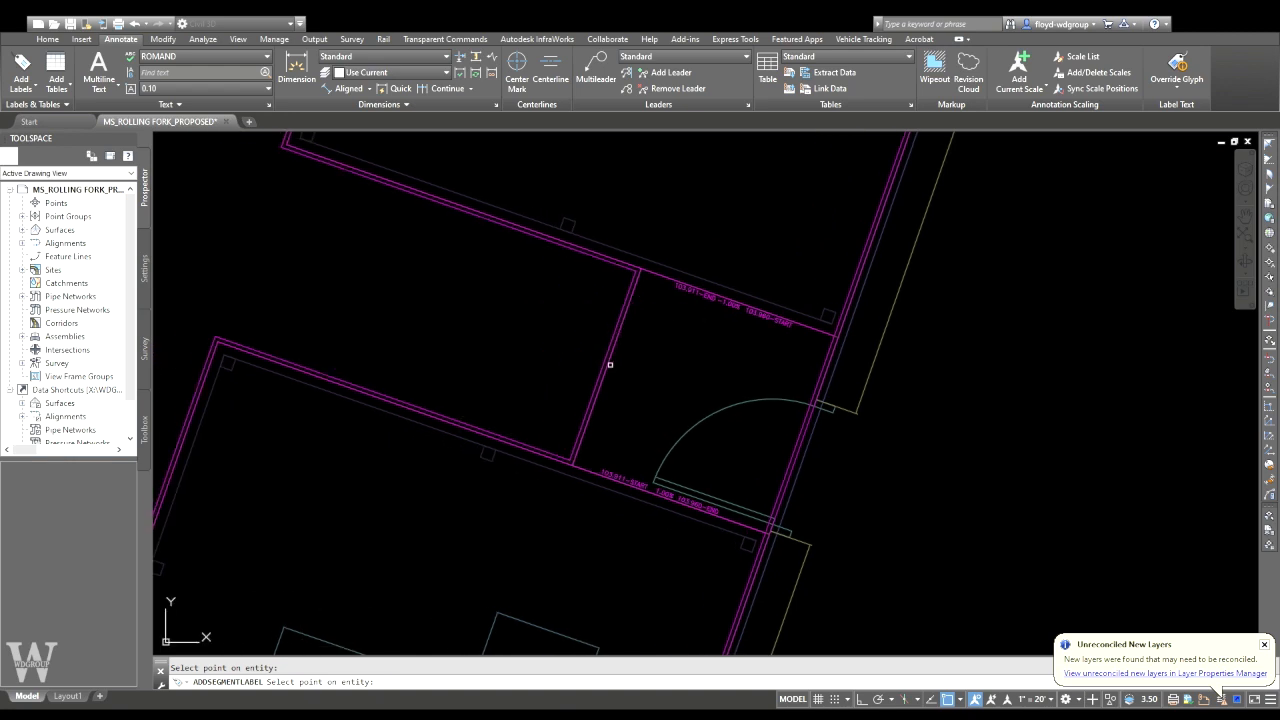
pyautogui.press('Escape')
# - Reverse and flip the segment label on the landing's outer cross edge
pyautogui.click(604, 361)
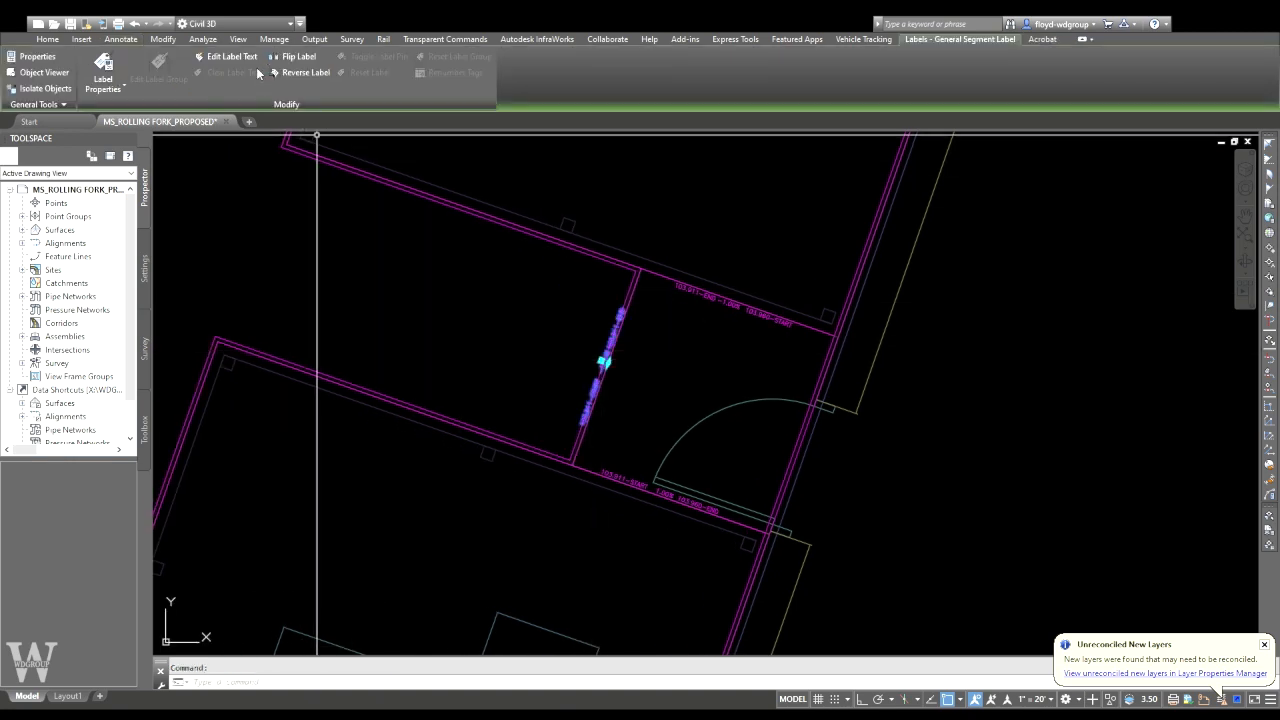
pyautogui.click(336, 74)
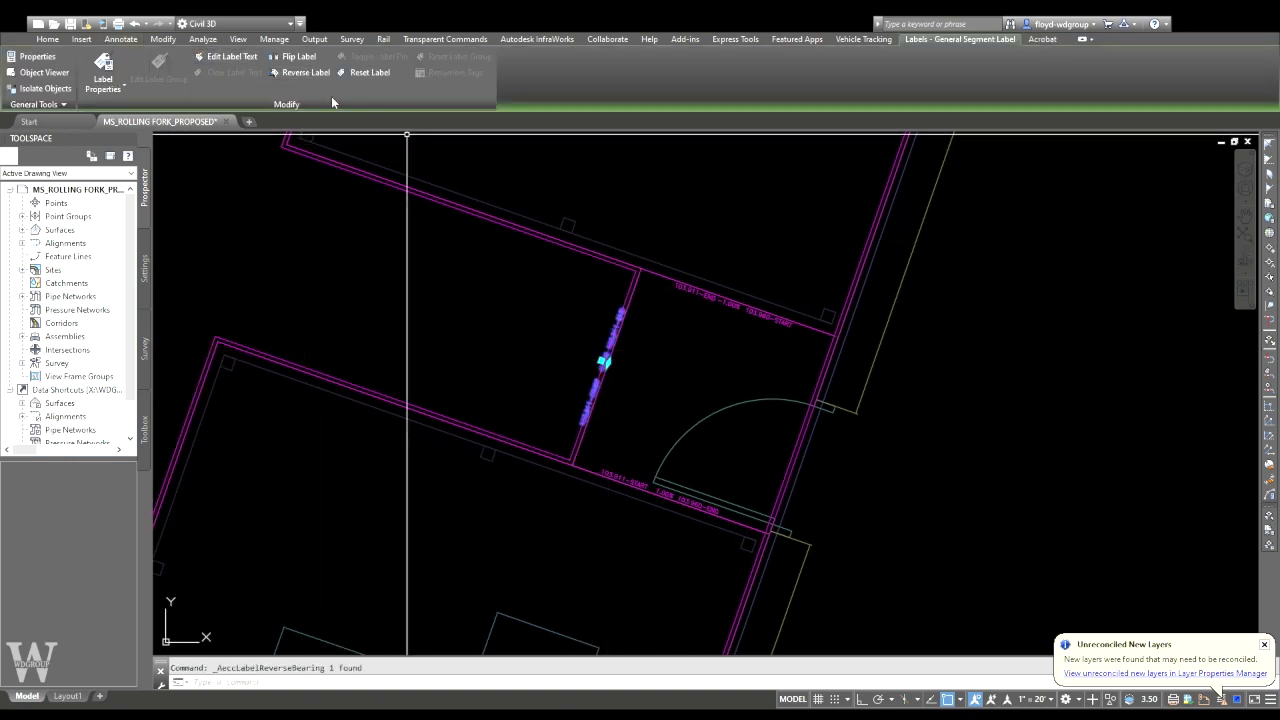
pyautogui.click(305, 63)
pyautogui.press('Escape')
# - Continue the -1% grade on the inner feature line below the landing, from the landing corner to the far outer corner
pyautogui.moveTo(651, 363)
pyautogui.mouseDown(button='middle')
pyautogui.moveTo(690, 385)
pyautogui.moveTo(742, 334)
pyautogui.mouseUp(button='middle')
pyautogui.scroll(1, 691, 385)
pyautogui.scroll(-2, 757, 294)
pyautogui.scroll(2, 709, 343)
pyautogui.click(709, 338)
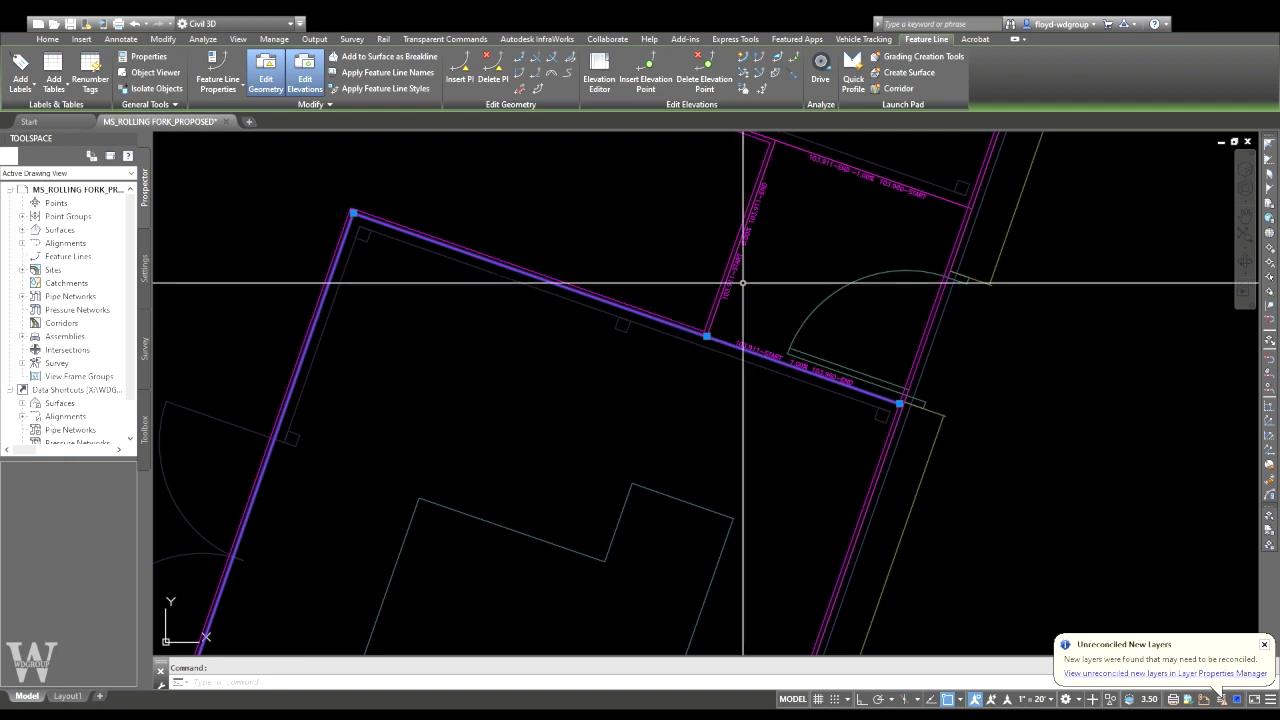
pyautogui.click(791, 74)
pyautogui.click(707, 337)
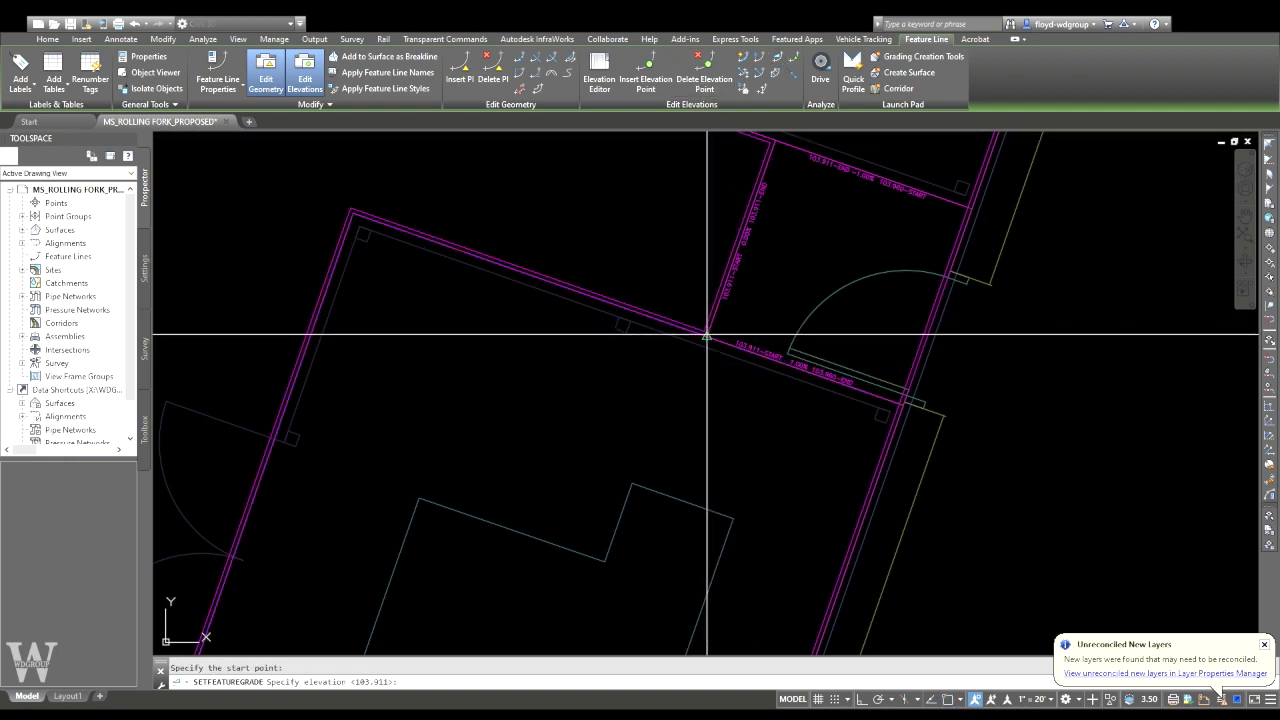
pyautogui.press('Return')
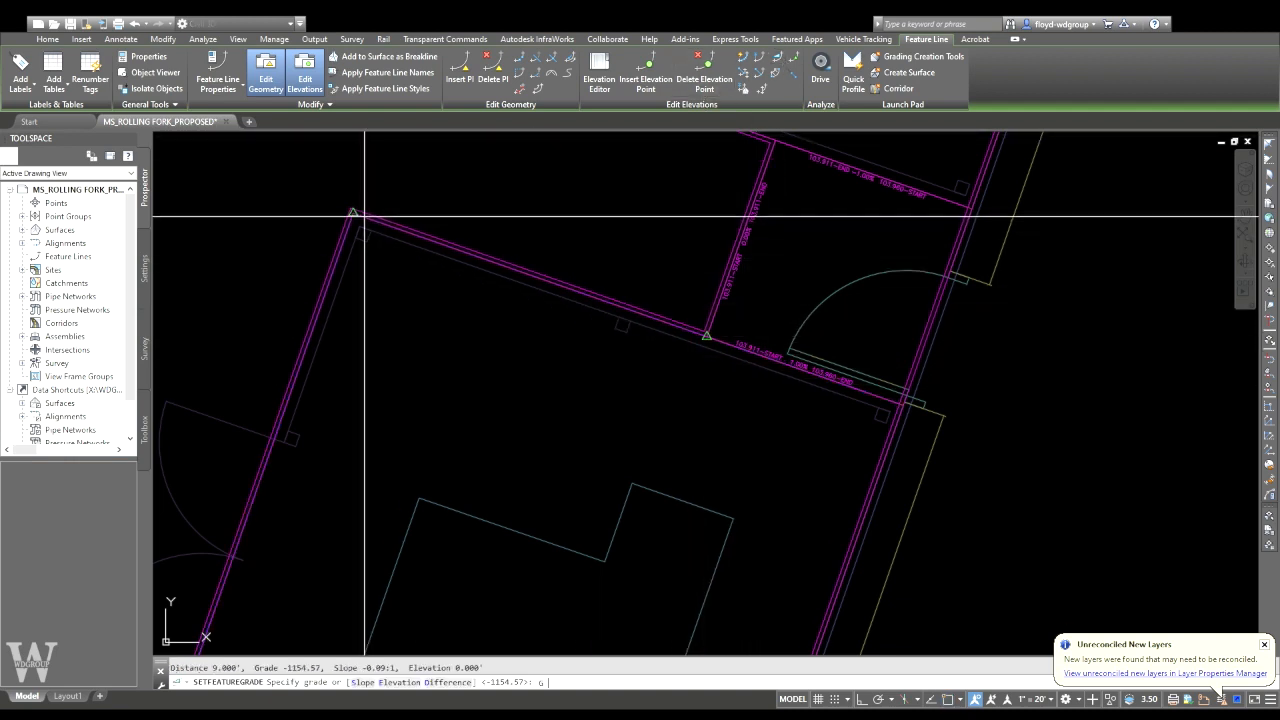
pyautogui.write('1.00')
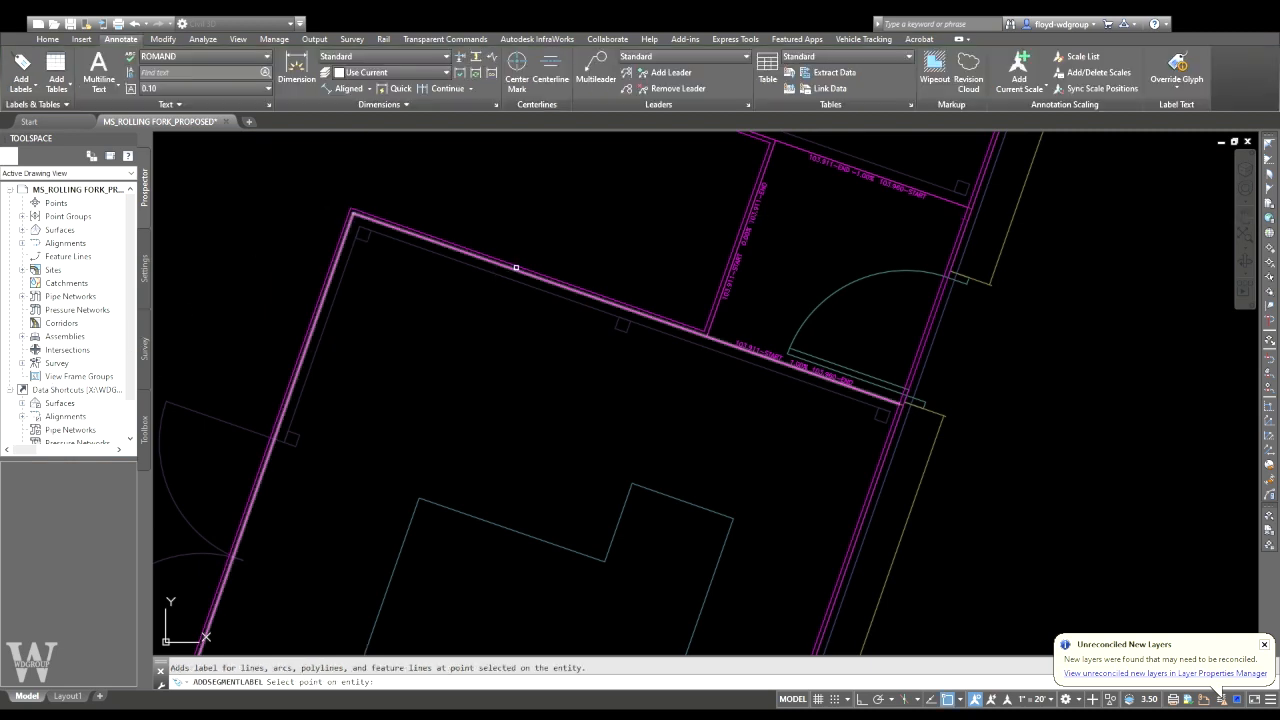
# - Add a segment grade label between the landing corner and the outer corner of the inner feature line, and flip it
pyautogui.click(516, 268)
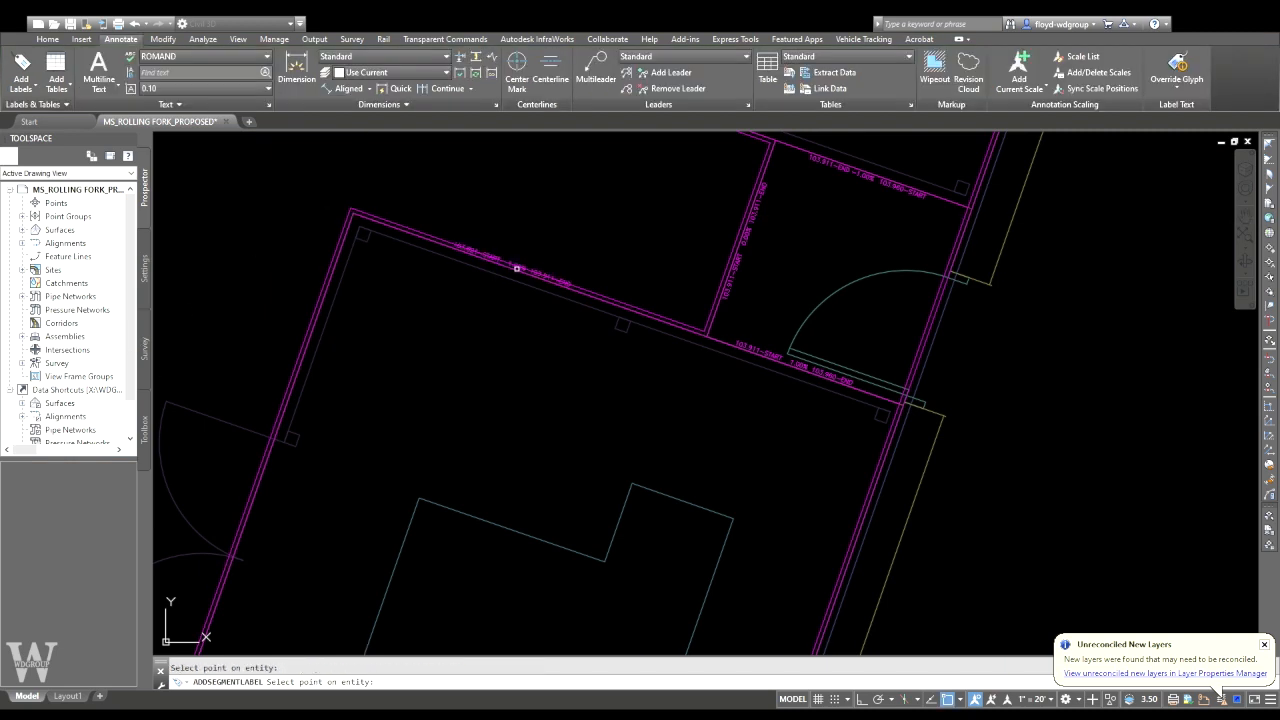
pyautogui.click(516, 263)
pyautogui.click(292, 62)
pyautogui.press('Escape')
# - Set the elevation to 103.821 at the far lower outer corner of the inner feature line below the rear door
pyautogui.scroll(-6, 475, 228)
pyautogui.moveTo(504, 336); pyautogui.dragTo(561, 238, button='middle')
pyautogui.scroll(5, 561, 238)
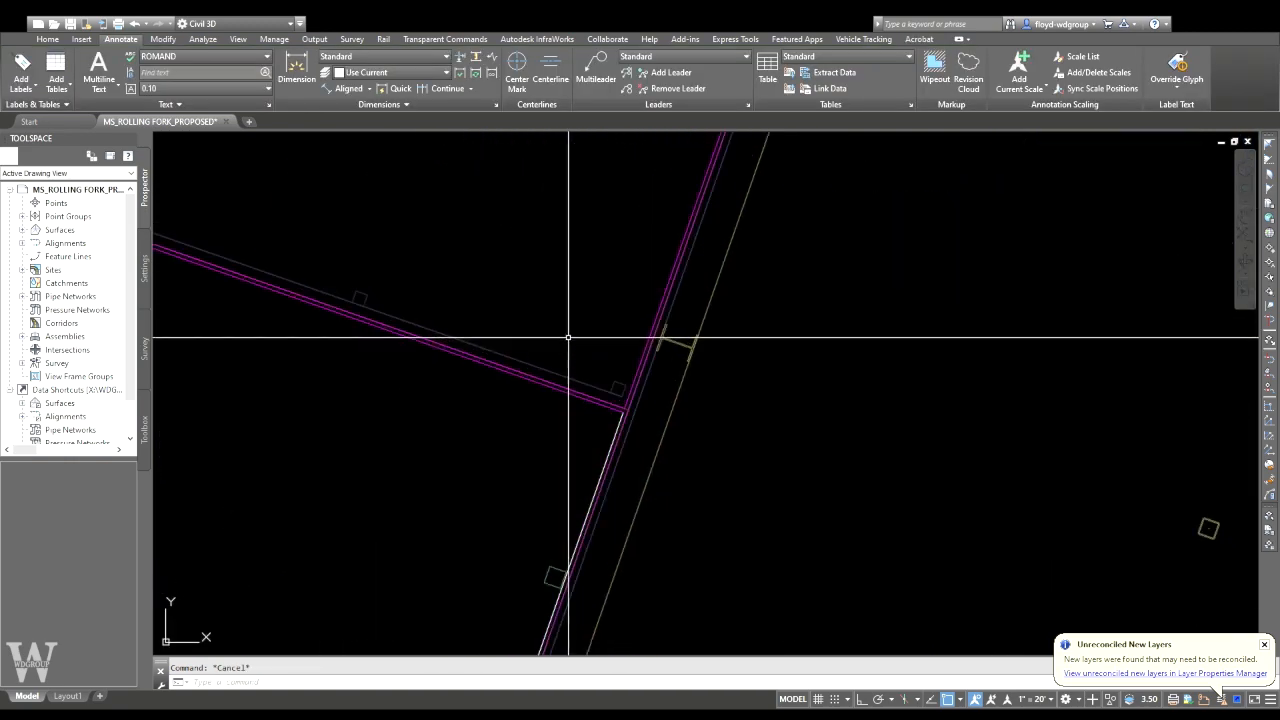
pyautogui.click(543, 378)
pyautogui.moveTo(526, 210); pyautogui.dragTo(692, 360, button='middle')
pyautogui.click(778, 58)
pyautogui.moveTo(700, 300); pyautogui.dragTo(760, 315, button='middle')
pyautogui.click(318, 387)
pyautogui.scroll(-5, 420, 550)
pyautogui.scroll(4, 469, 410)
pyautogui.scroll(4, 469, 410)
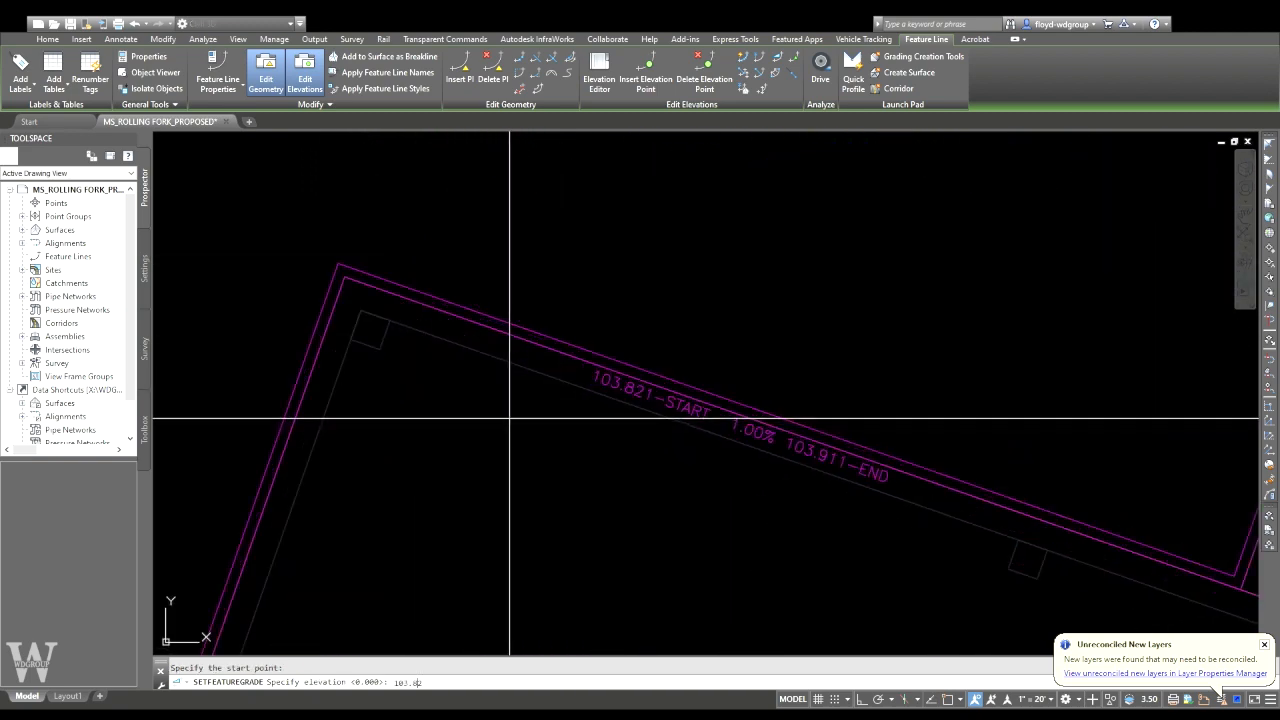
pyautogui.scroll(-6, 518, 419)
pyautogui.moveTo(723, 468); pyautogui.dragTo(674, 237, button='middle')
pyautogui.moveTo(632, 590); pyautogui.dragTo(630, 325, button='middle')
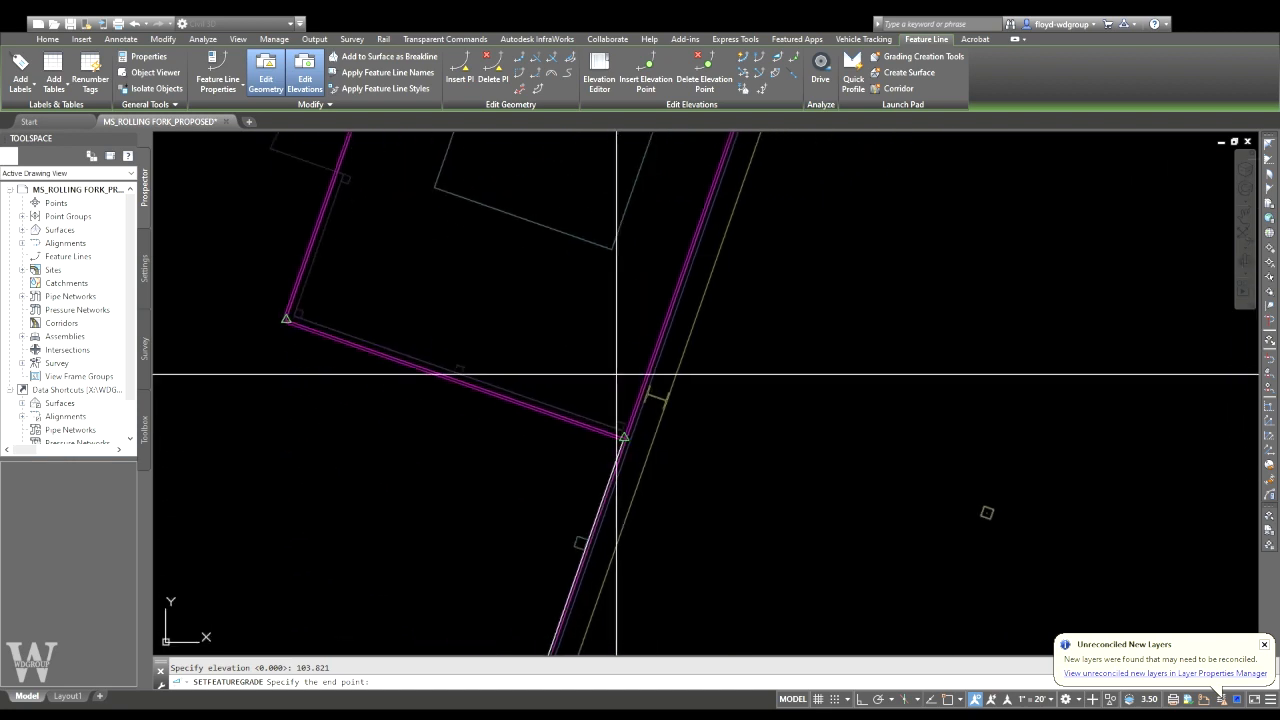
# - Set the elevation to 103.9 where the lower inner feature line ends at the building wall
pyautogui.scroll(4, 616, 411)
pyautogui.click(644, 473)
pyautogui.write('E')
pyautogui.press('Return')
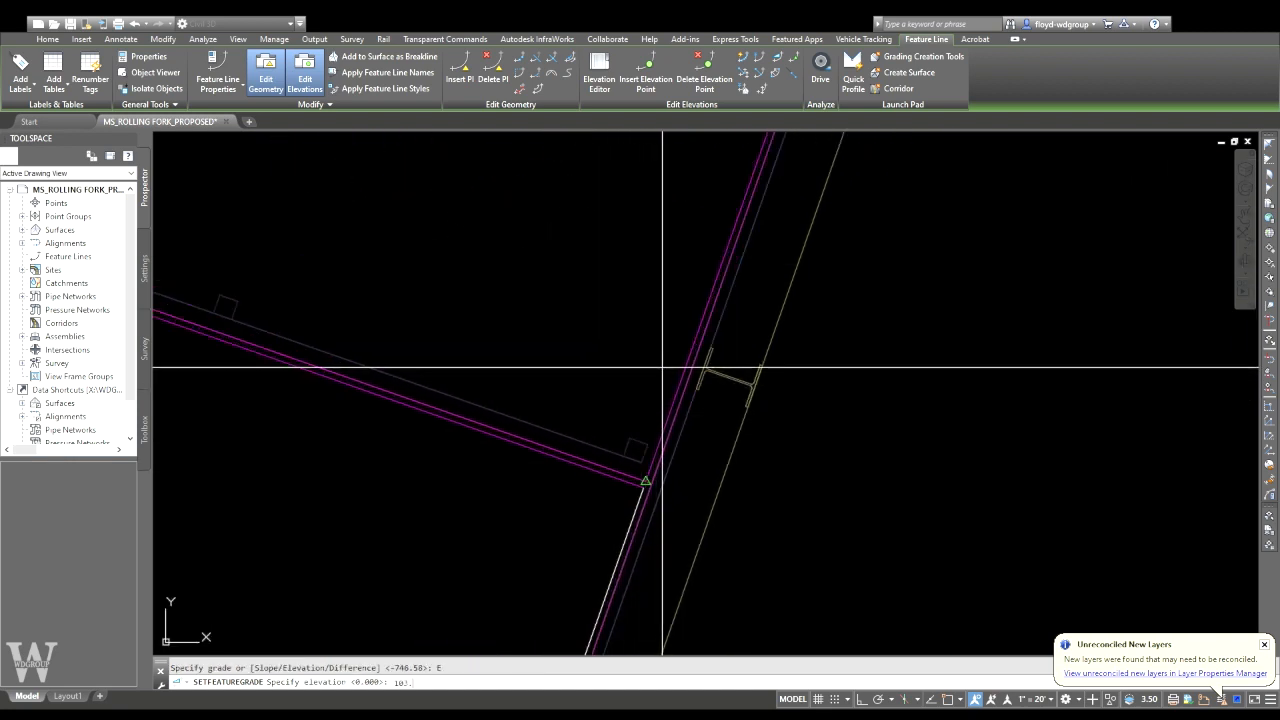
pyautogui.write('103.9')
pyautogui.press('Return')
pyautogui.press('Escape')
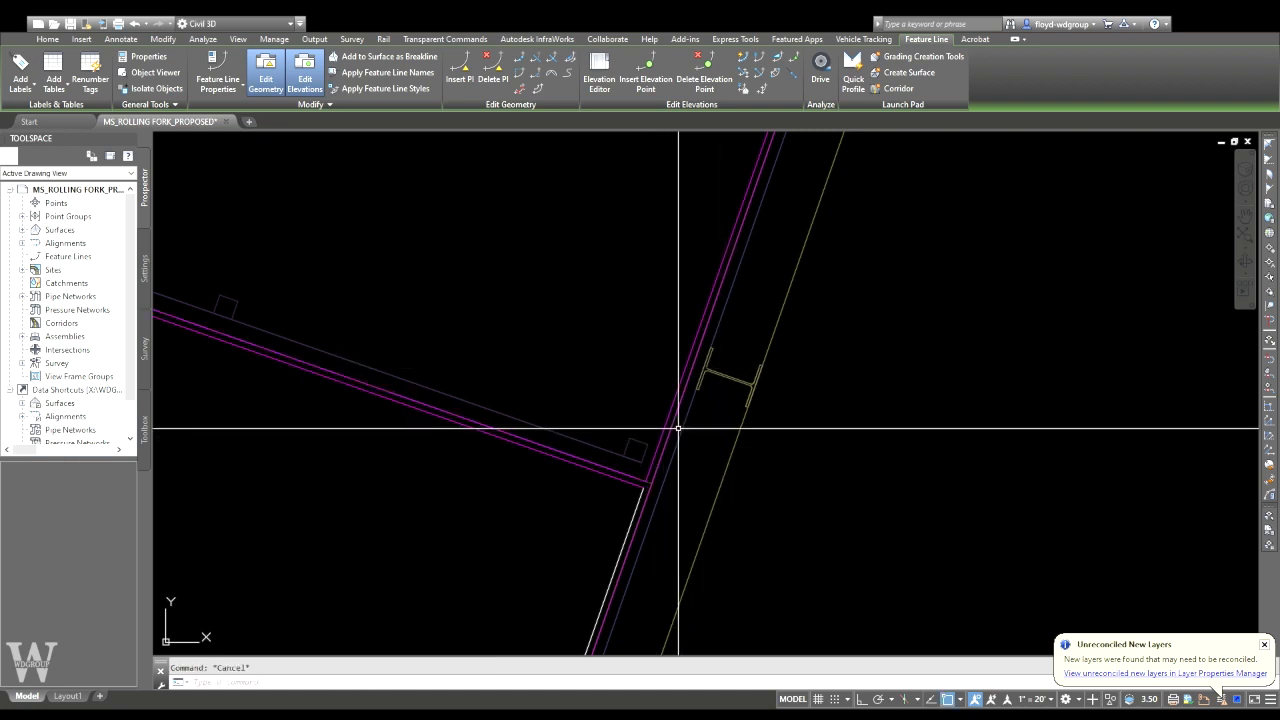
# - Set the elevations of the two outer corners of the inner feature line above the rear door landing
pyautogui.scroll(-4, 621, 277)
pyautogui.moveTo(621, 277); pyautogui.dragTo(614, 620, button='middle')
pyautogui.moveTo(737, 231); pyautogui.dragTo(691, 391, button='middle')
pyautogui.moveTo(657, 349); pyautogui.dragTo(729, 460, button='middle')
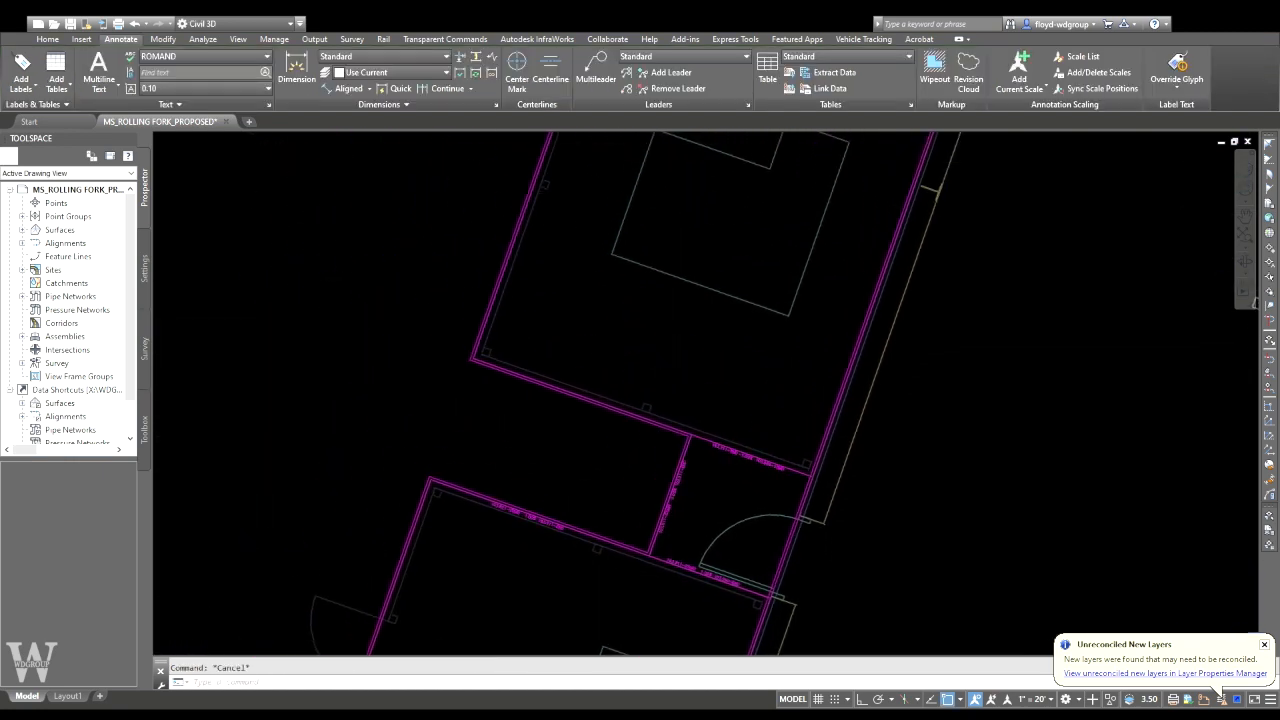
pyautogui.click(704, 441)
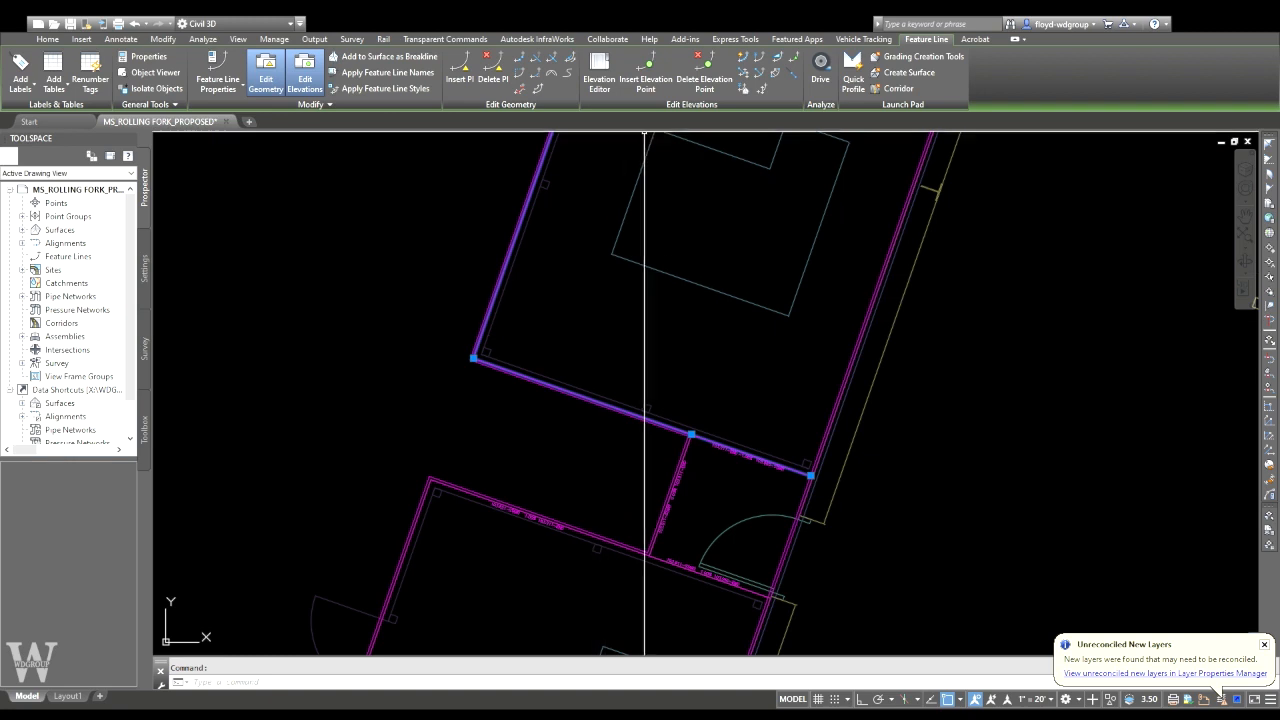
pyautogui.click(777, 70)
pyautogui.scroll(2, 478, 374)
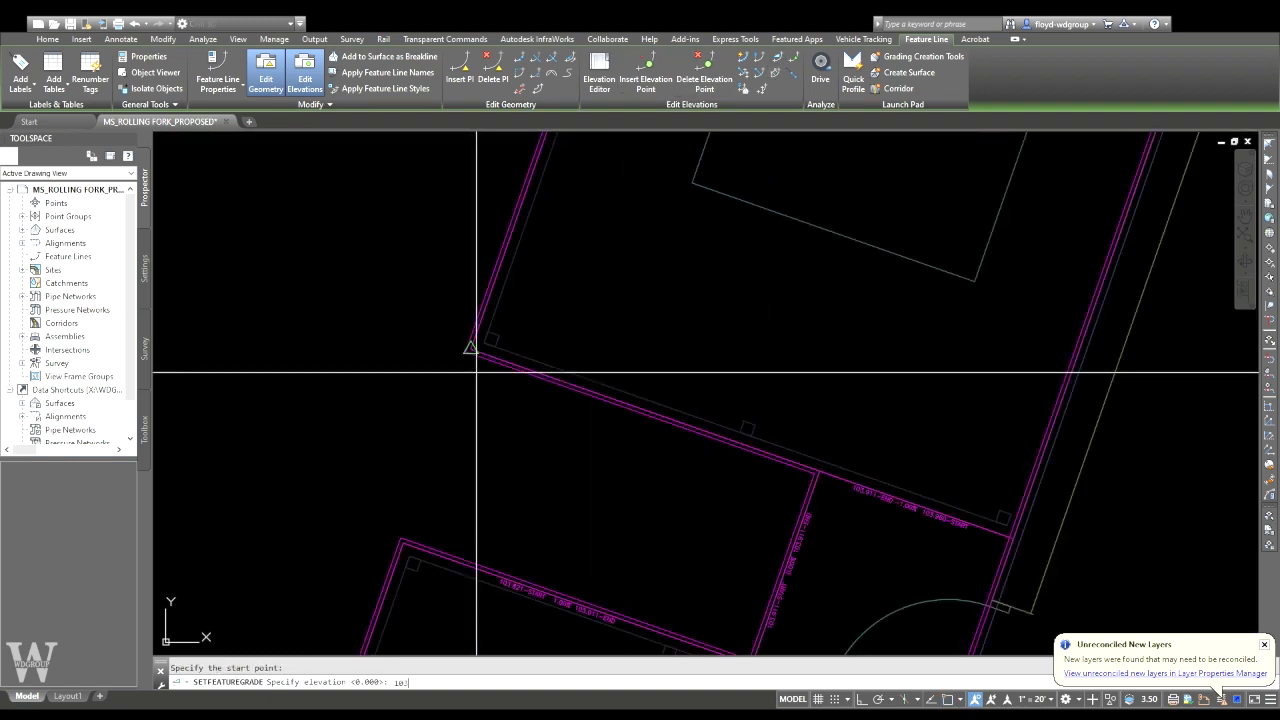
pyautogui.press('Return')
pyautogui.scroll(-4, 467, 394)
pyautogui.moveTo(483, 368); pyautogui.dragTo(393, 619, button='middle')
pyautogui.moveTo(582, 266); pyautogui.dragTo(443, 493, button='middle')
pyautogui.click(437, 326)
pyautogui.press('Return')
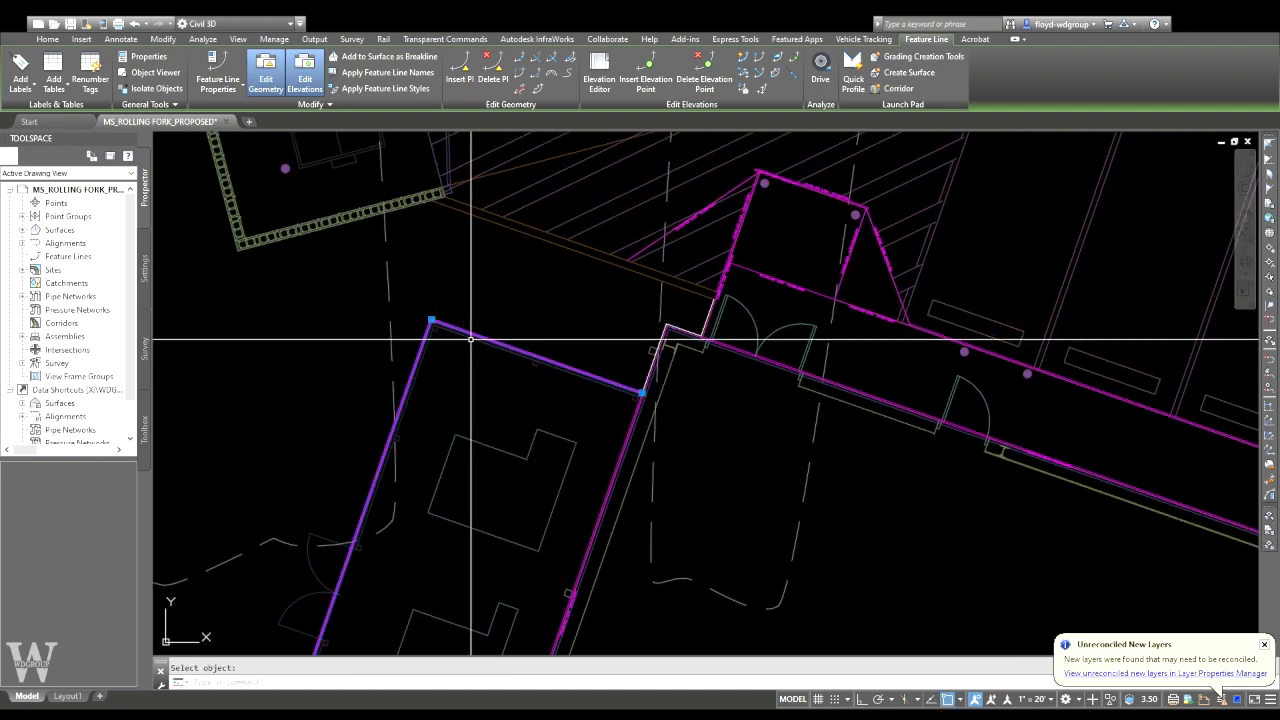
# - Set the elevation to 103.9 where the upper inner feature line ends at the building wall, starting from its far outer corner
pyautogui.scroll(3, 473, 340)
pyautogui.click(774, 73)
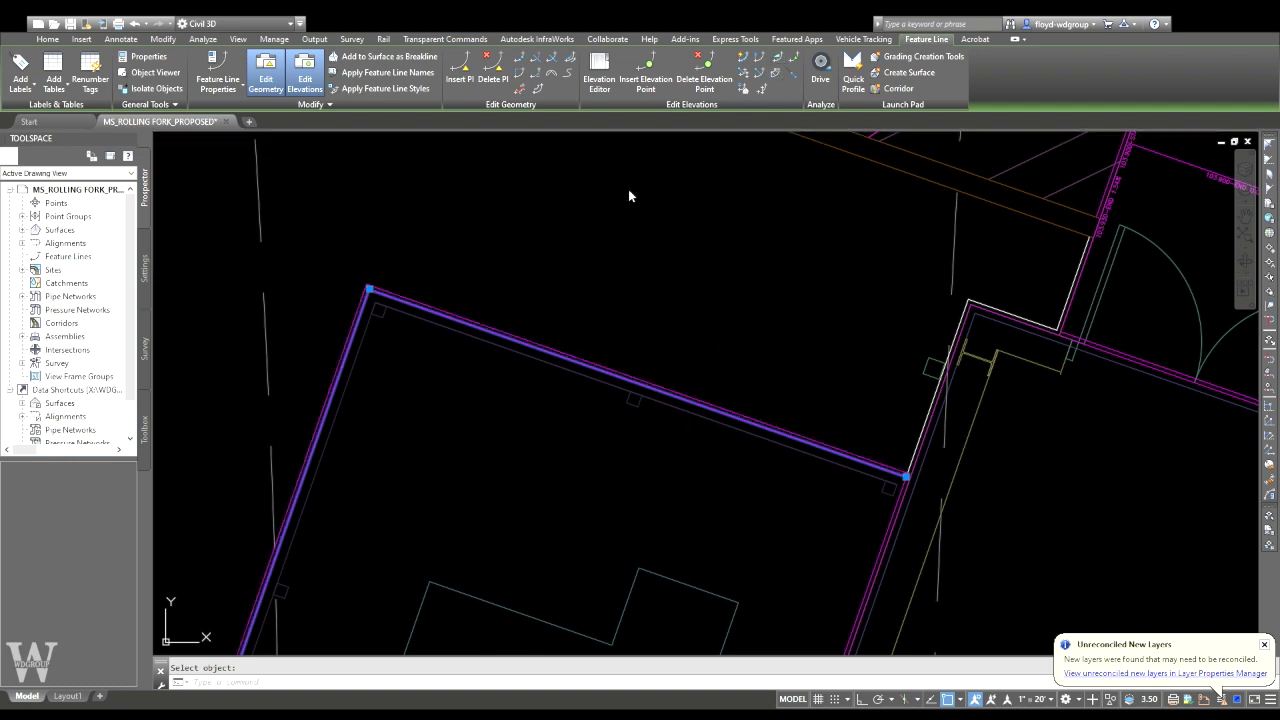
pyautogui.click(369, 289)
pyautogui.press('Return')
pyautogui.click(906, 472)
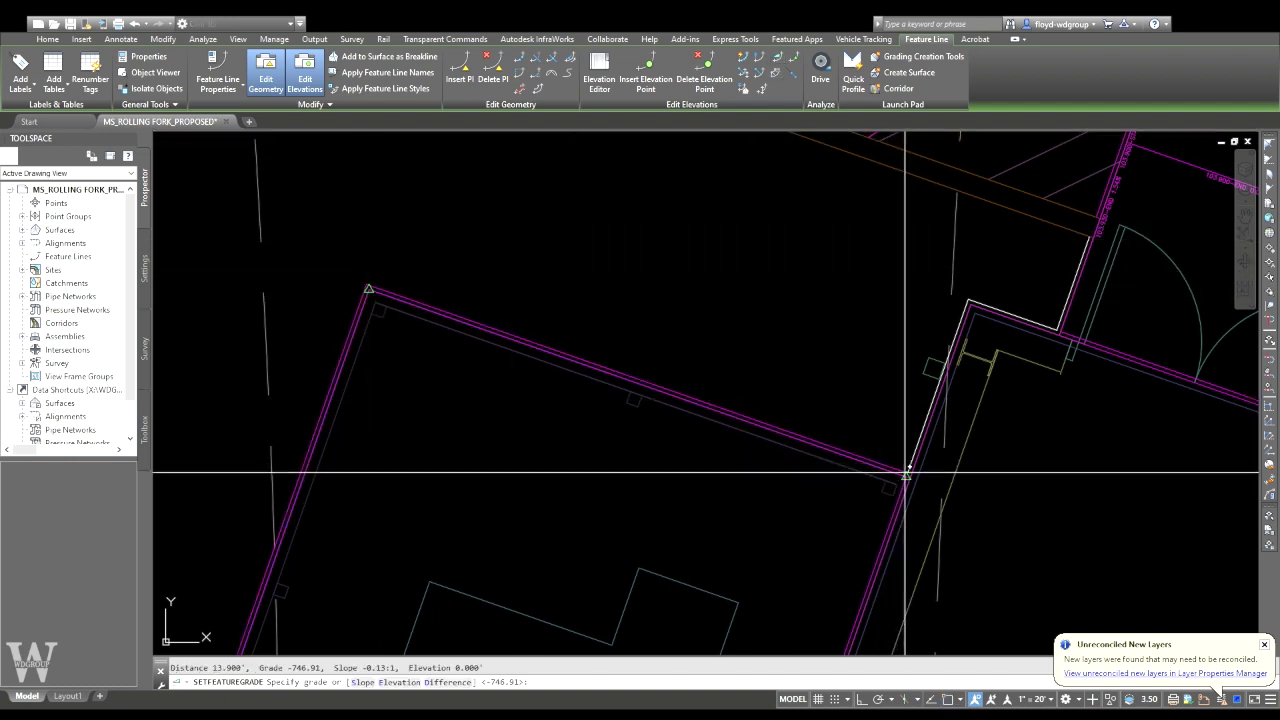
pyautogui.write('E')
pyautogui.press('Return')
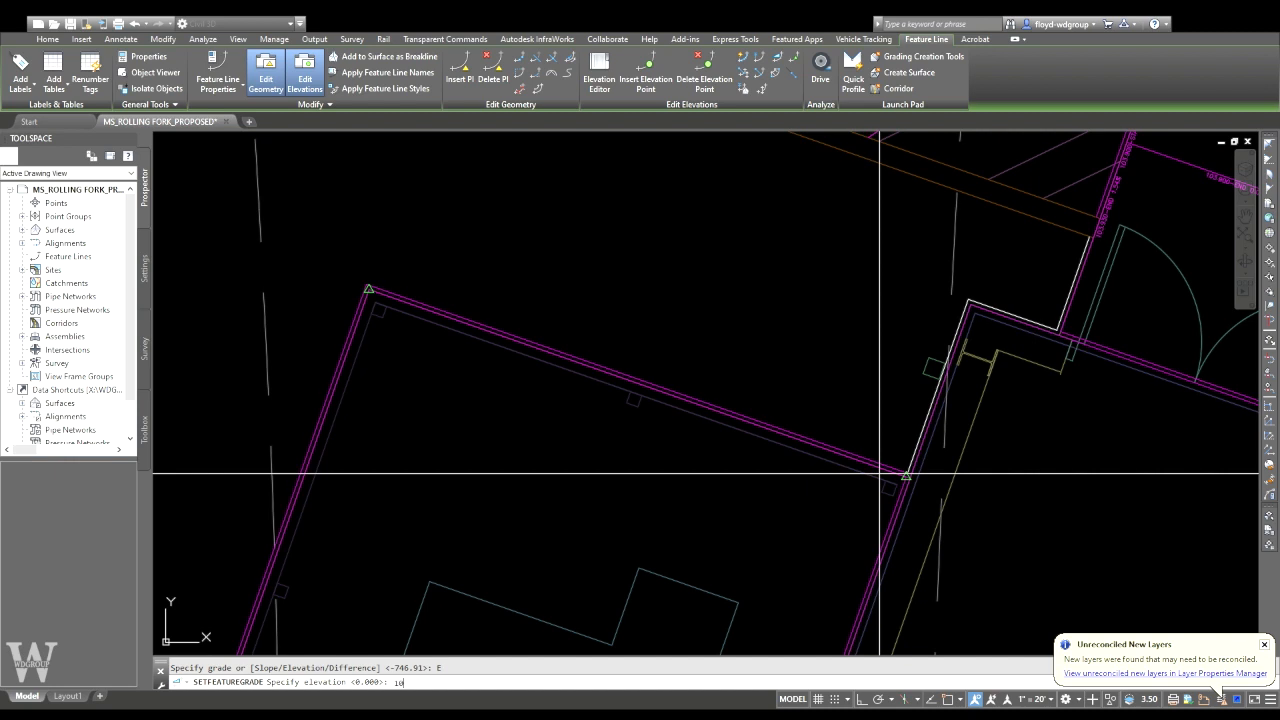
pyautogui.write('103.9')
pyautogui.press('Return')
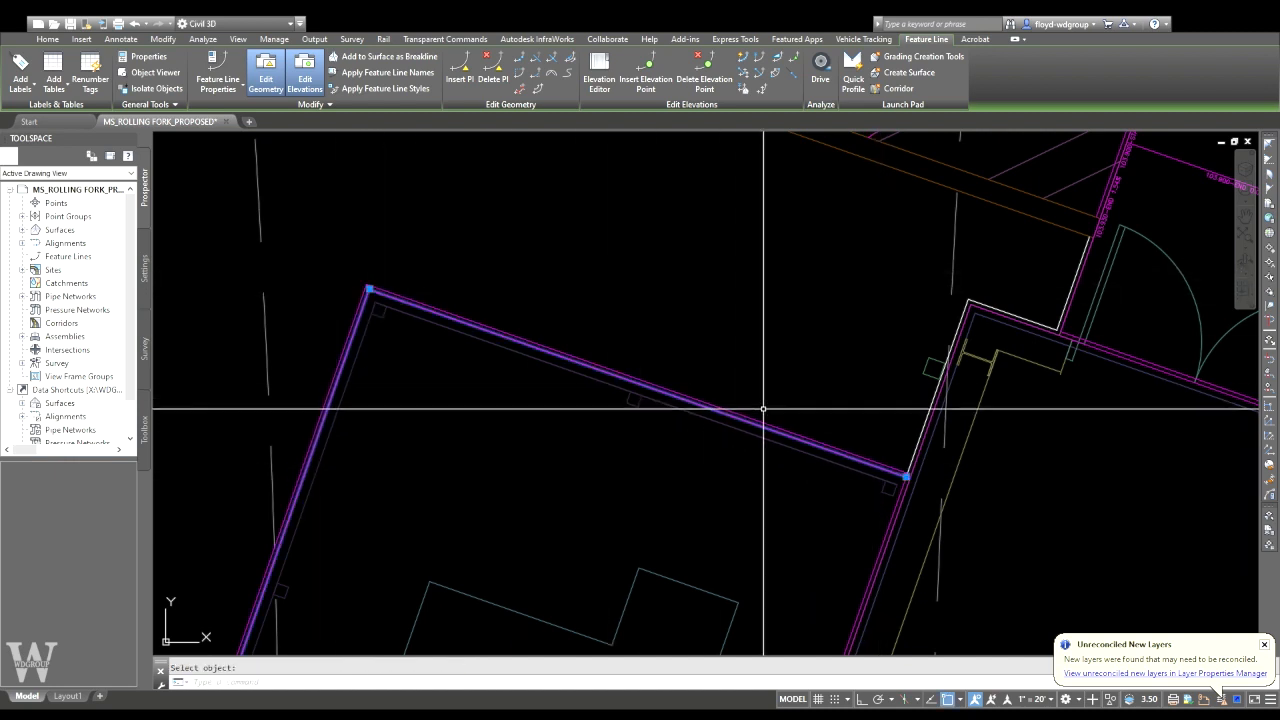
pyautogui.press('Escape')
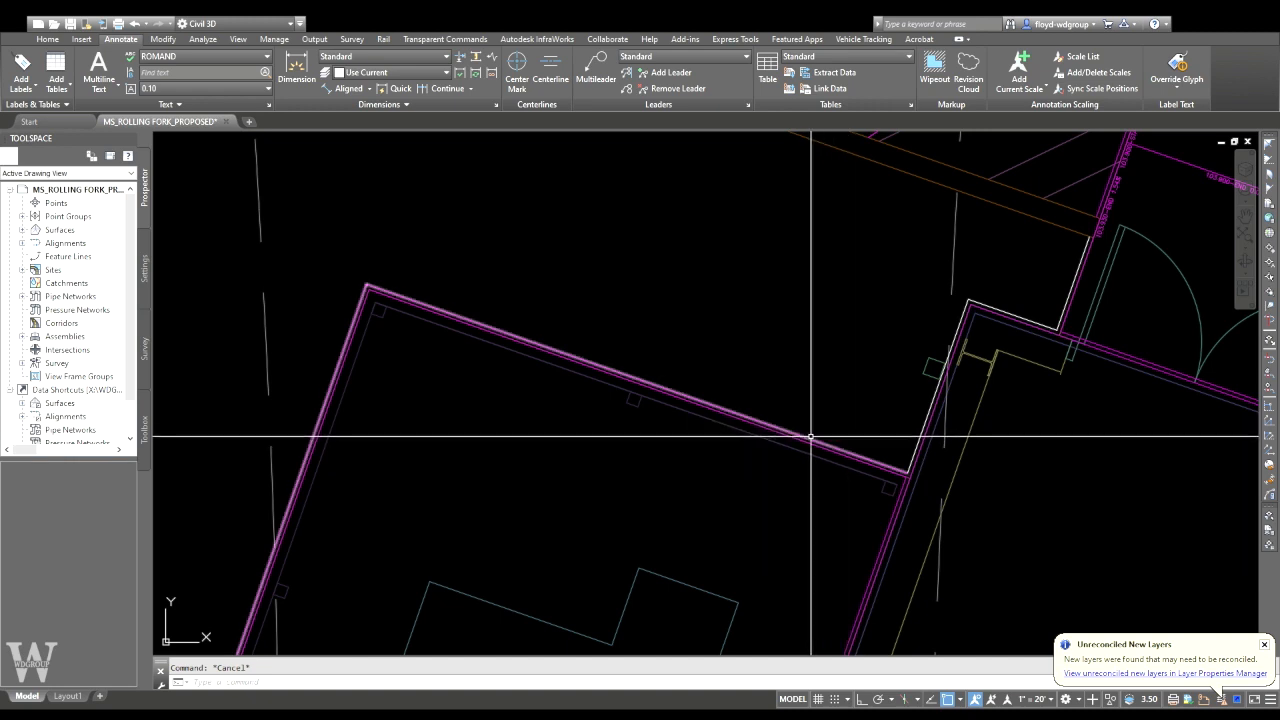
# - Set the upper outer feature line to 103.46 at its far wall end and grade it to the adjacent outer corner
pyautogui.click(809, 437)
pyautogui.click(785, 58)
pyautogui.click(908, 472)
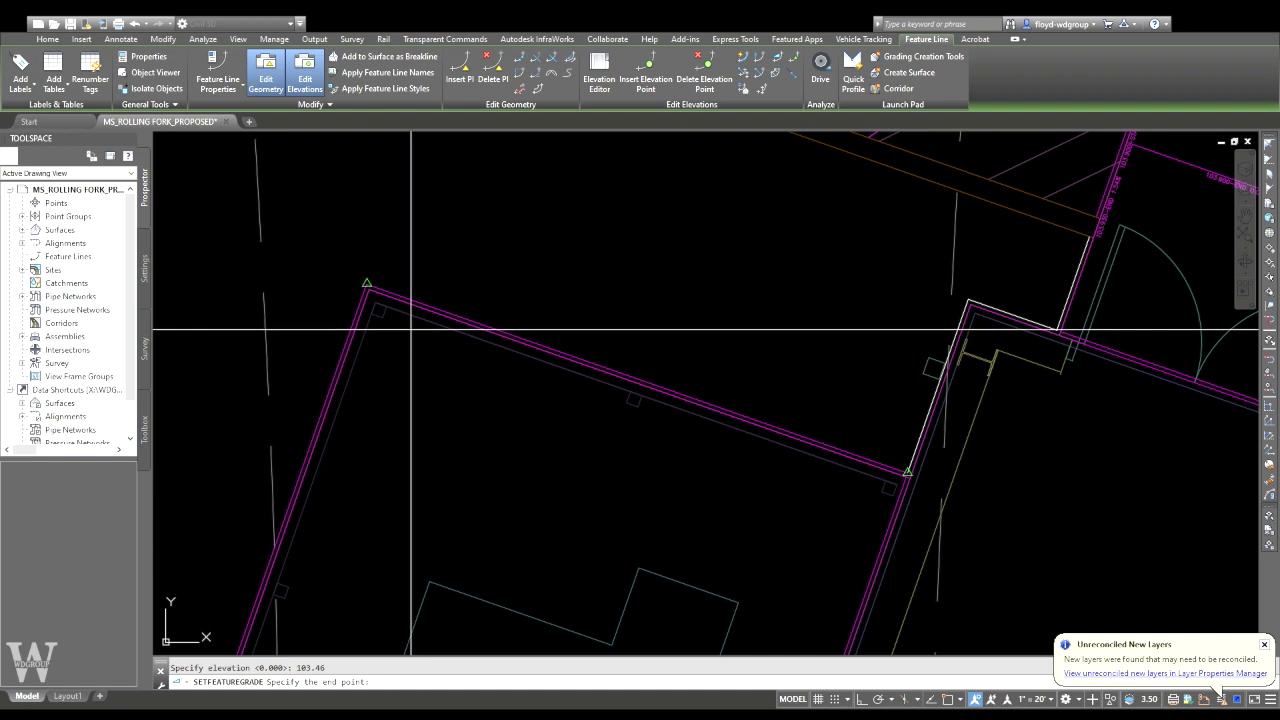
pyautogui.click(387, 297)
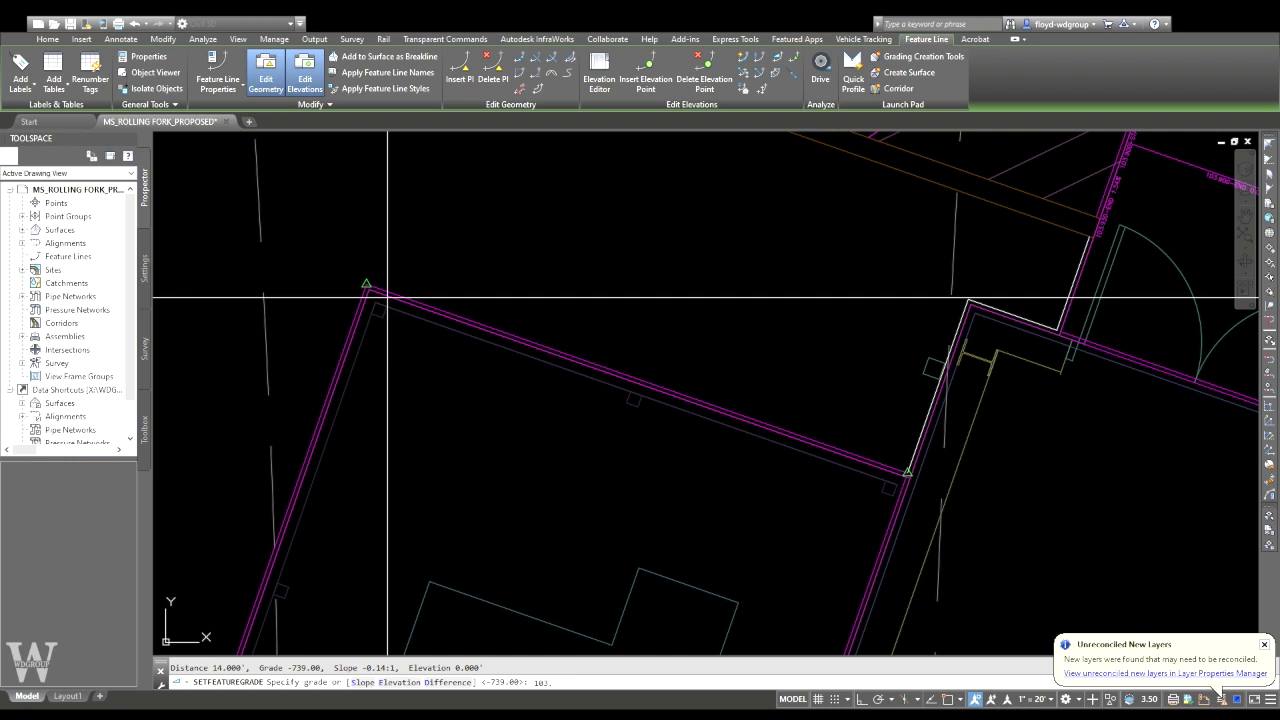
pyautogui.press('Return')
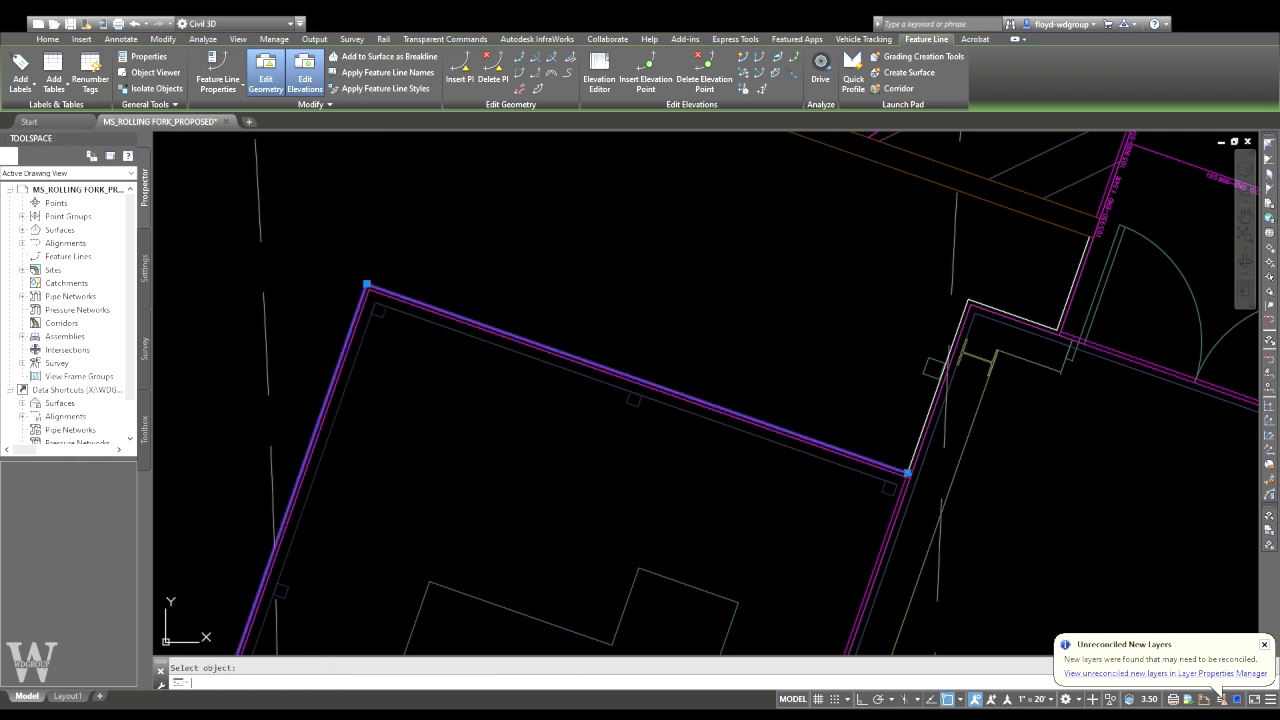
pyautogui.press('Escape')
# - Add segment grade labels to the two edges at the far corner of the upper outer feature line and flip both
pyautogui.click(488, 331)
pyautogui.press('Escape')
pyautogui.click(463, 318)
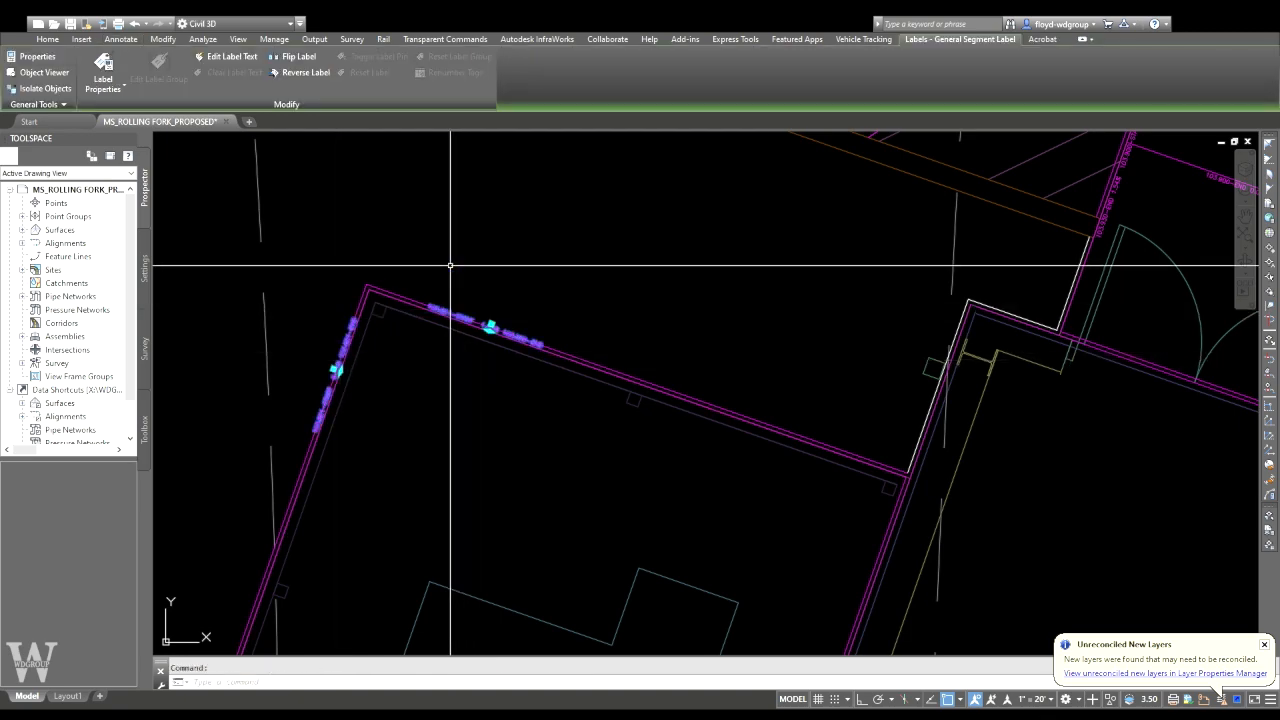
pyautogui.click(299, 57)
# - Set the upper outer feature line's edge beside the rear door landing to 103.321 at its far corner and 103.411 at the landing corner
pyautogui.scroll(-6, 430, 215)
pyautogui.moveTo(420, 355); pyautogui.dragTo(529, 203, button='middle')
pyautogui.scroll(6, 463, 491)
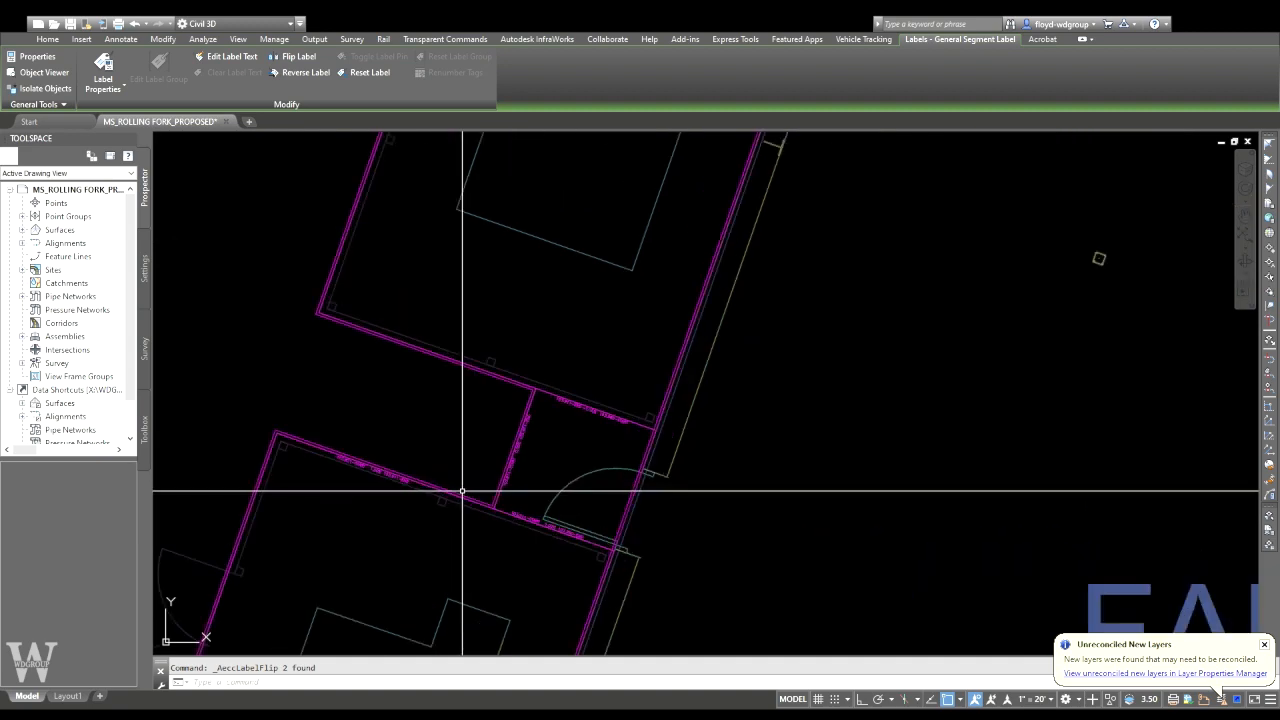
pyautogui.press('Escape')
pyautogui.click(440, 284)
pyautogui.moveTo(445, 323); pyautogui.dragTo(520, 381, button='middle')
pyautogui.click(768, 68)
pyautogui.click(303, 266)
pyautogui.write('103.321')
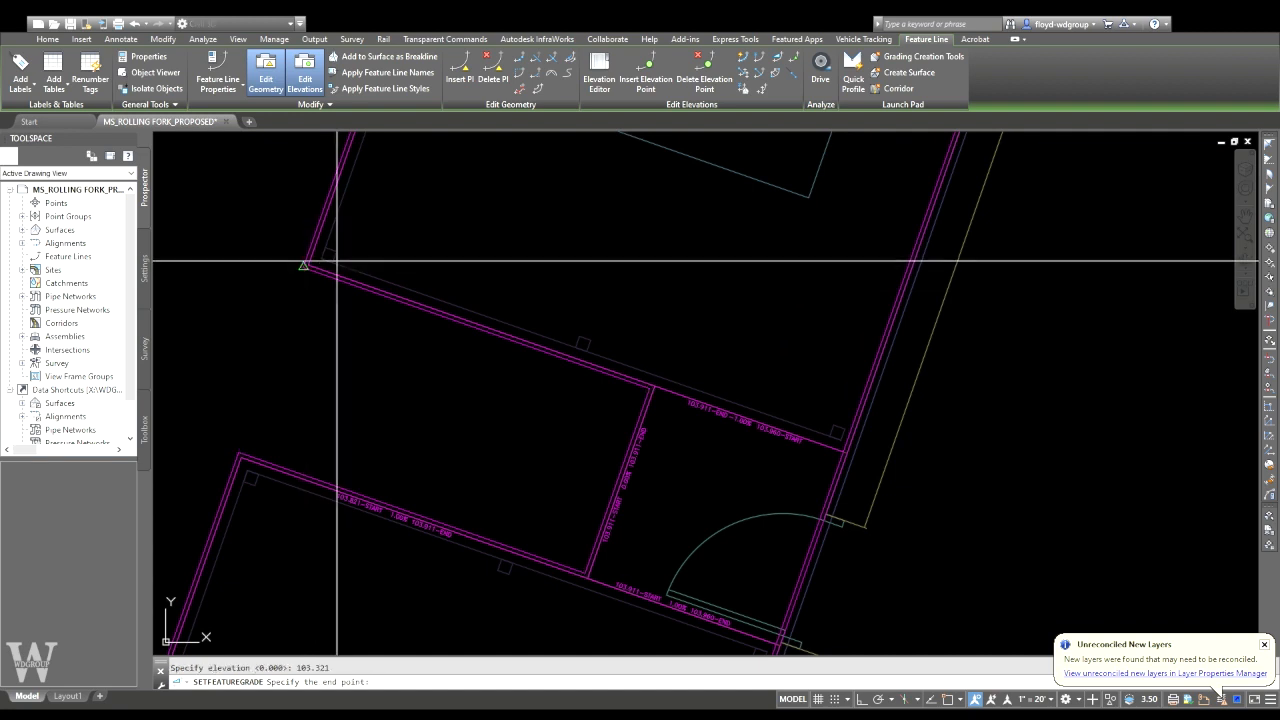
pyautogui.click(647, 389)
pyautogui.write('E')
pyautogui.press('Return')
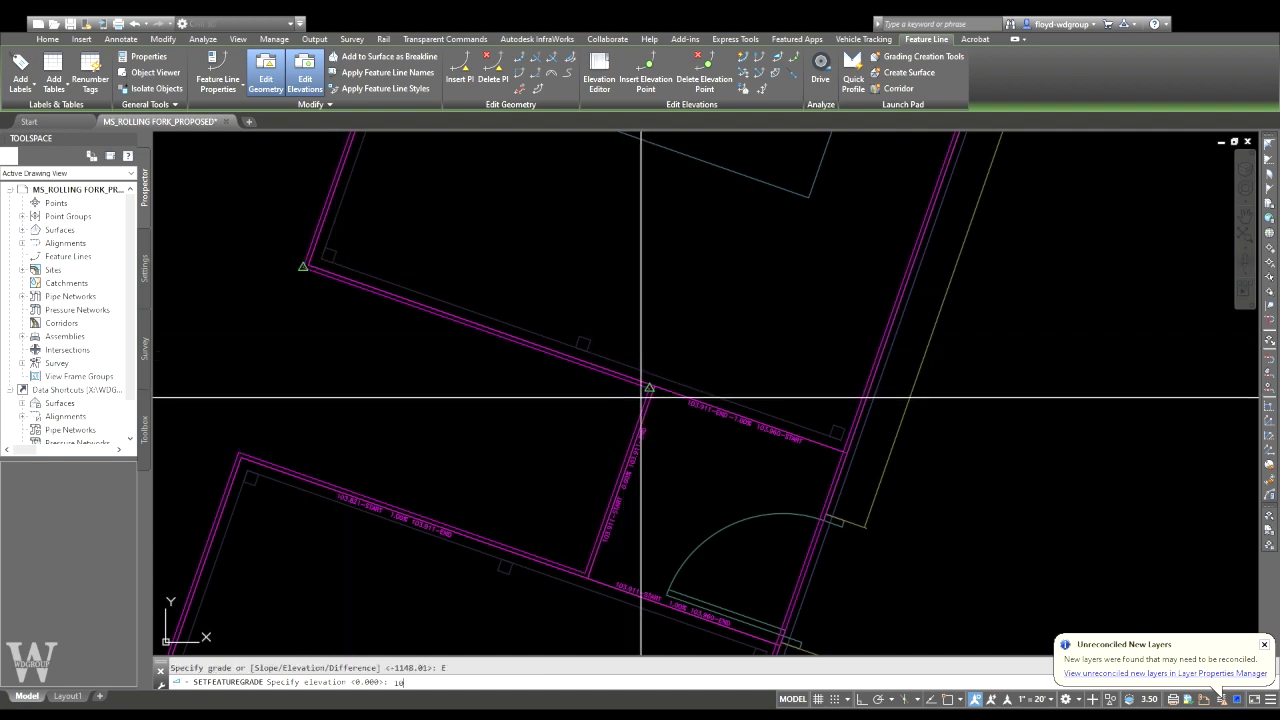
pyautogui.write('103.411')
pyautogui.press('Return')
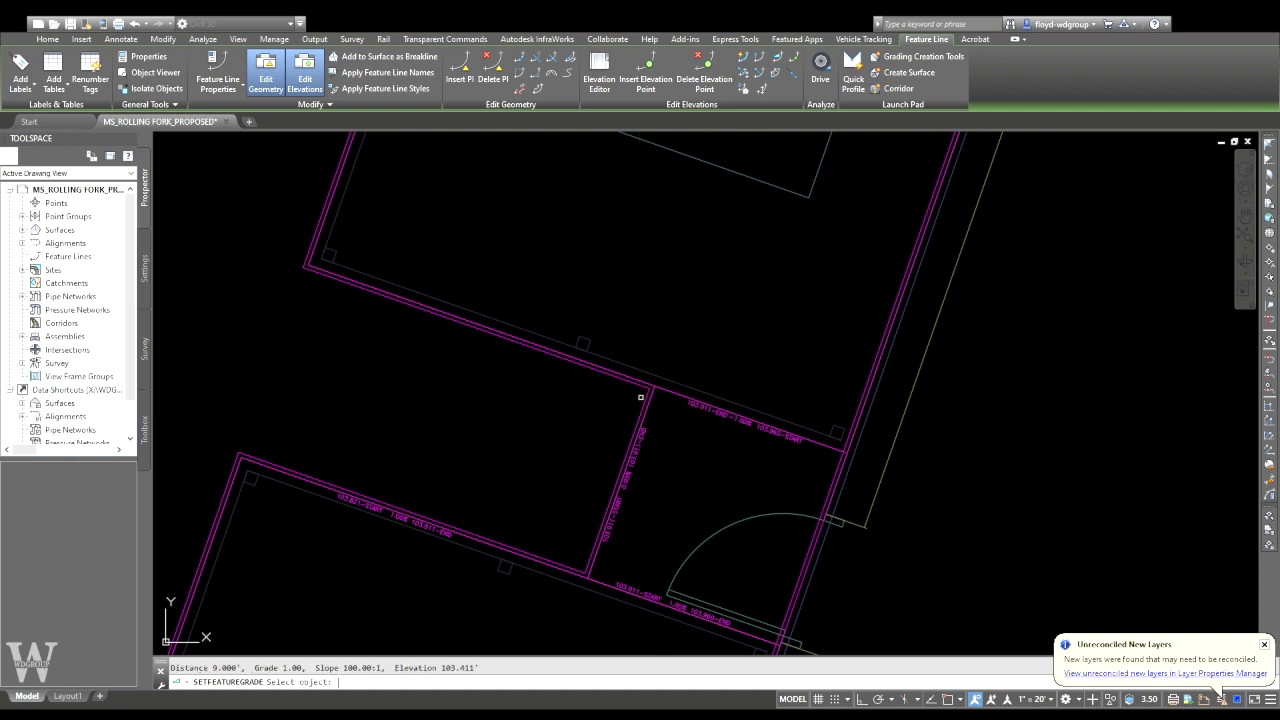
# - Set the lower outer feature line to 103.411 at the landing corner and 103.321 at its adjacent far corner
pyautogui.click(553, 557)
pyautogui.click(575, 565)
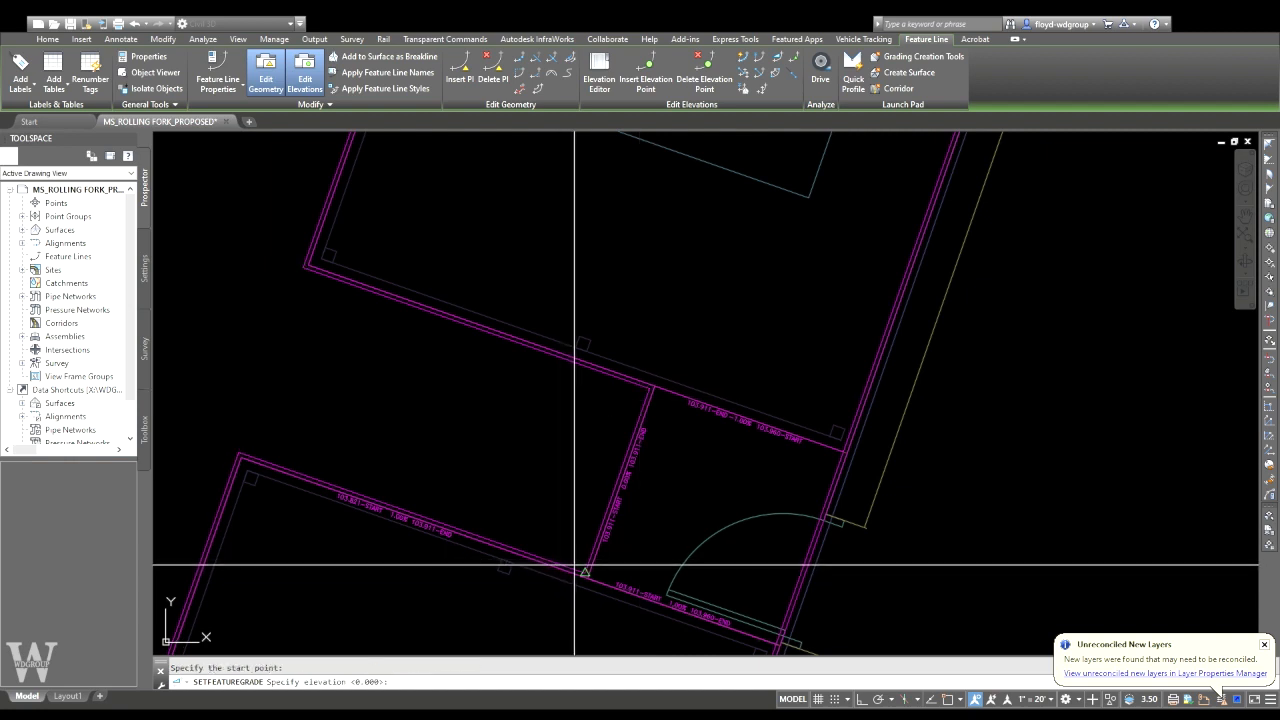
pyautogui.press('Return')
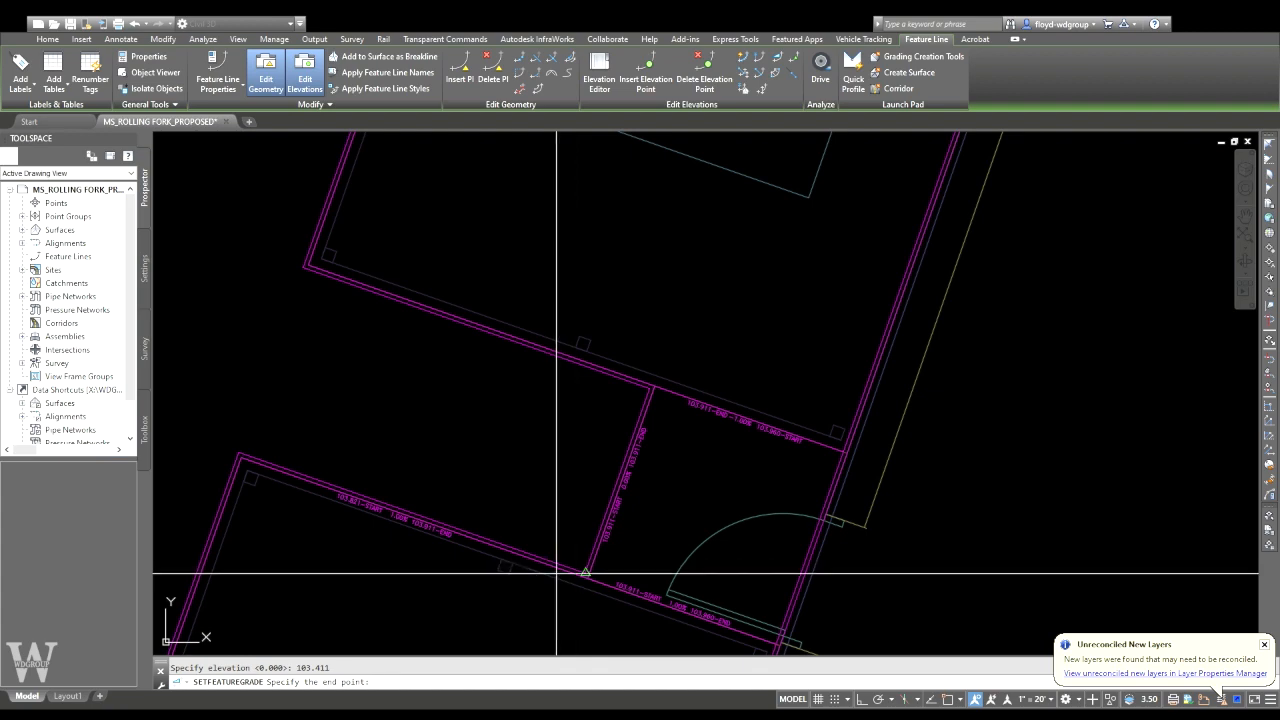
pyautogui.click(253, 455)
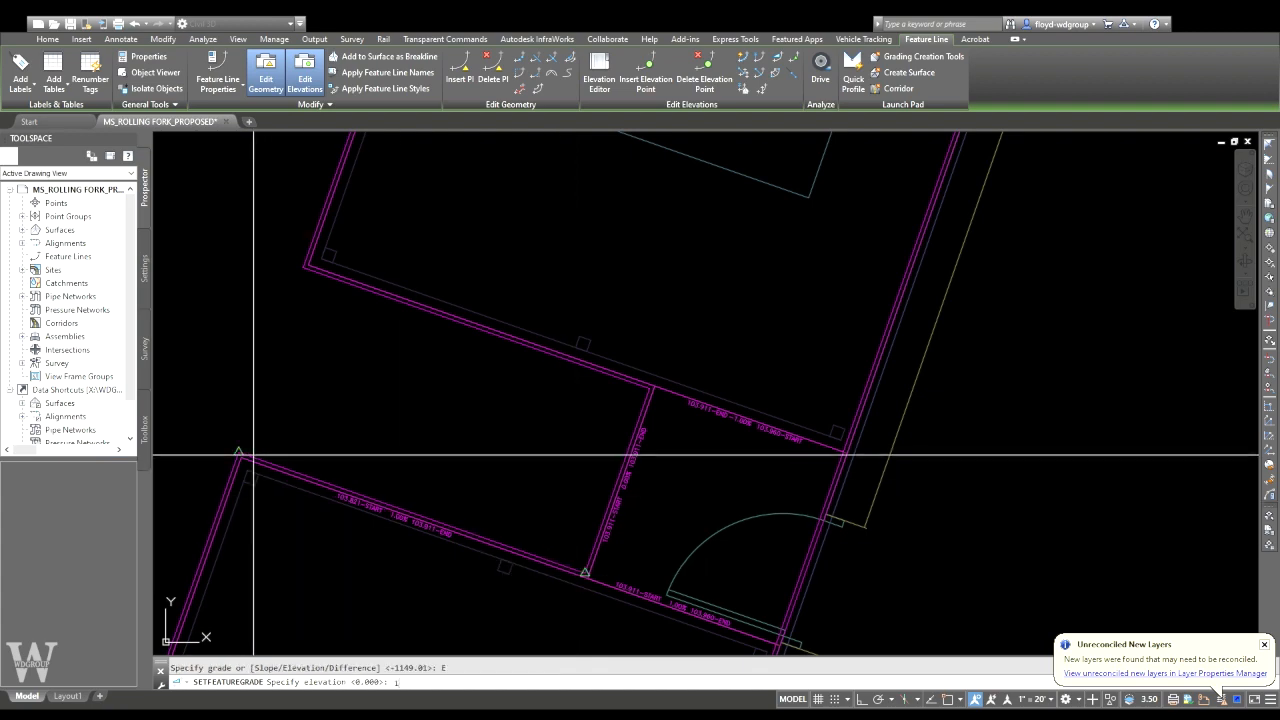
pyautogui.write('103.321')
pyautogui.press('Return')
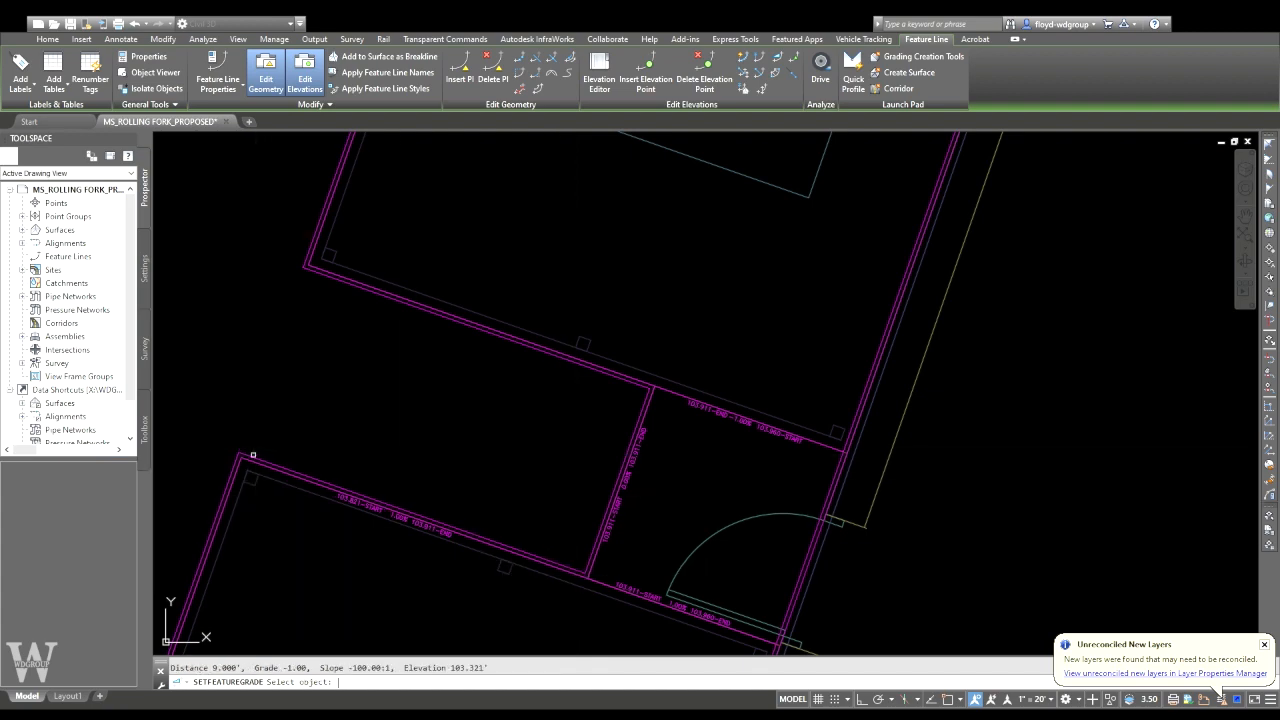
# - Set the elevations along the lower outer feature line's bottom edge, from its far corner to the building wall
pyautogui.scroll(-3, 253, 455)
pyautogui.moveTo(292, 578); pyautogui.dragTo(525, 143, button='middle')
pyautogui.scroll(4, 433, 298)
pyautogui.click(445, 300)
pyautogui.click(310, 251)
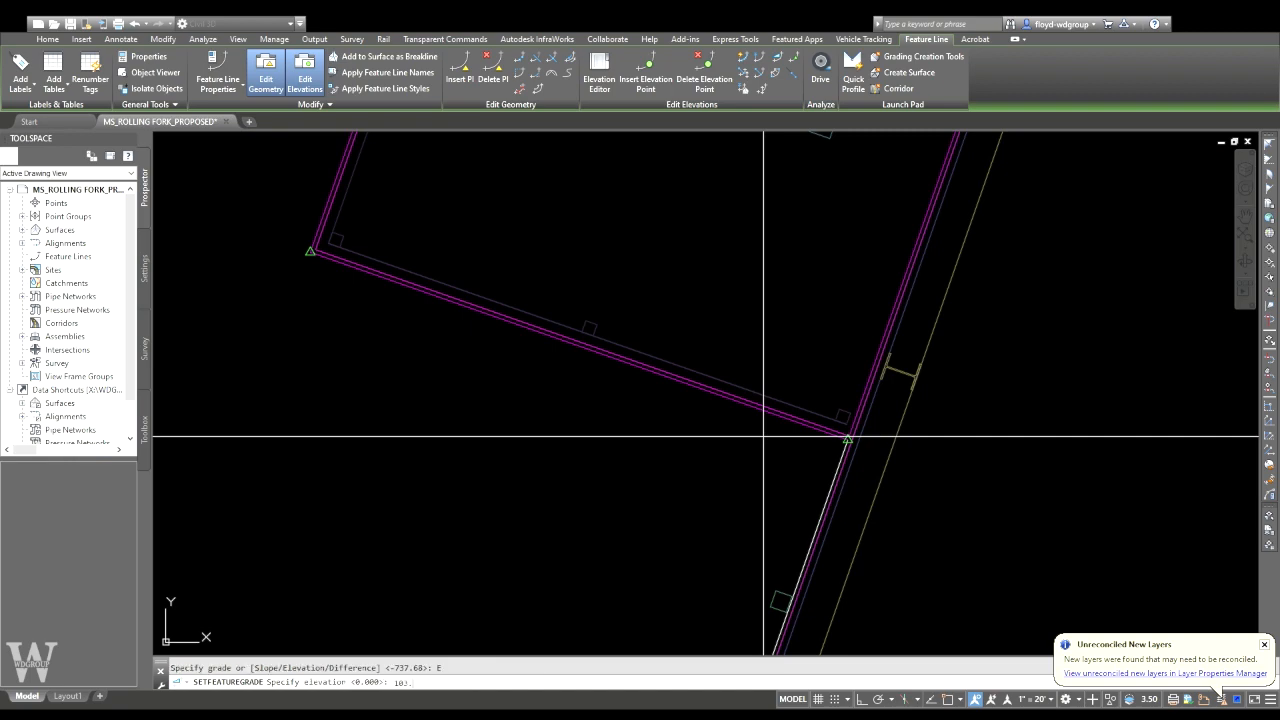
pyautogui.press('Return')
pyautogui.press('Return')
pyautogui.press('Escape')
# - Examine the feature lines around the building, especially the wall corner between the upper rear pad and the side door ramp
pyautogui.scroll(-6, 709, 471)
pyautogui.moveTo(766, 322)
pyautogui.mouseDown(button='middle')
pyautogui.moveTo(614, 414)
pyautogui.moveTo(565, 368)
pyautogui.mouseUp(button='middle')
pyautogui.scroll(-2, 555, 315)
pyautogui.moveTo(555, 315); pyautogui.dragTo(519, 228, button='middle')
pyautogui.moveTo(578, 348); pyautogui.dragTo(497, 434, button='middle')
pyautogui.scroll(2, 499, 201)
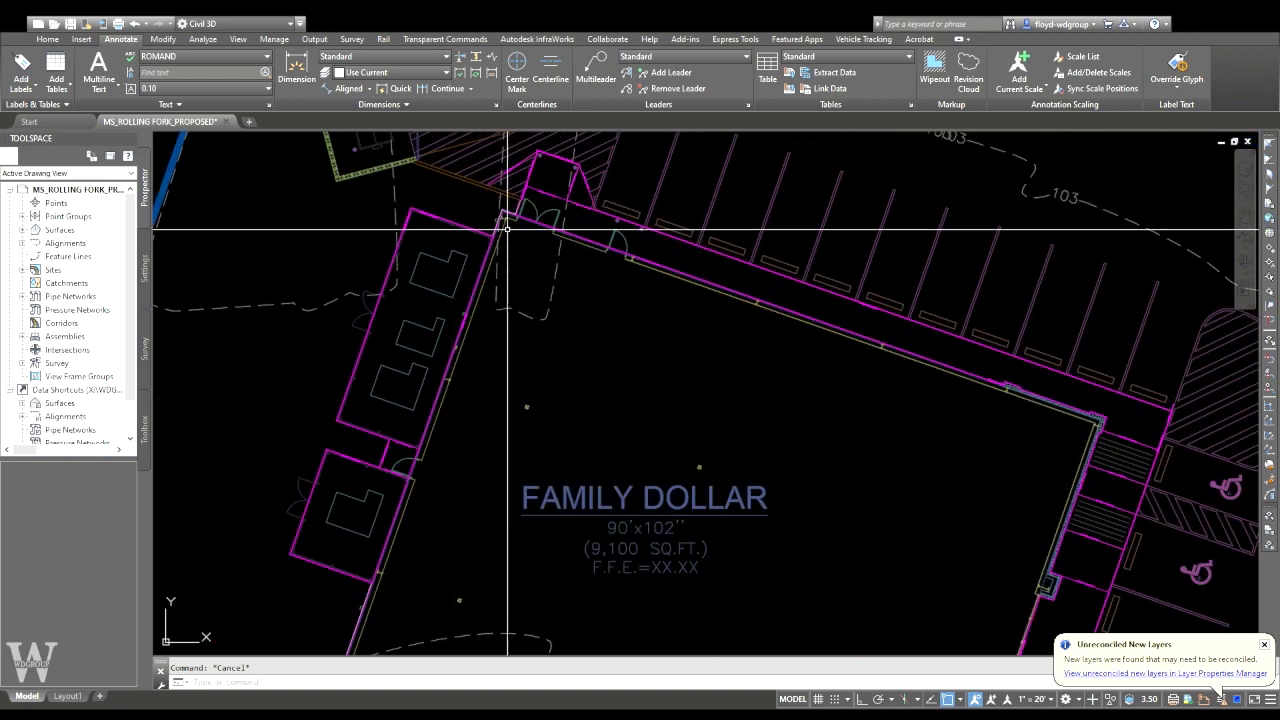
pyautogui.scroll(-2, 436, 330)
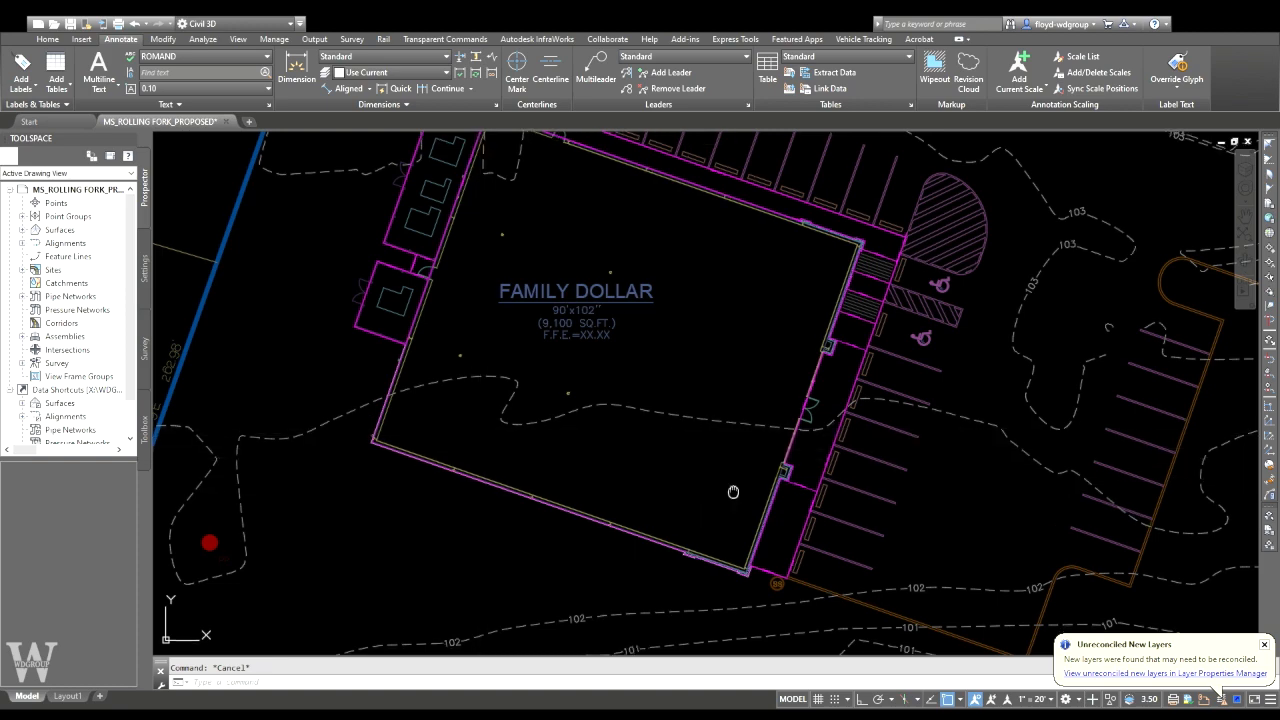
pyautogui.scroll(-2, 715, 445)
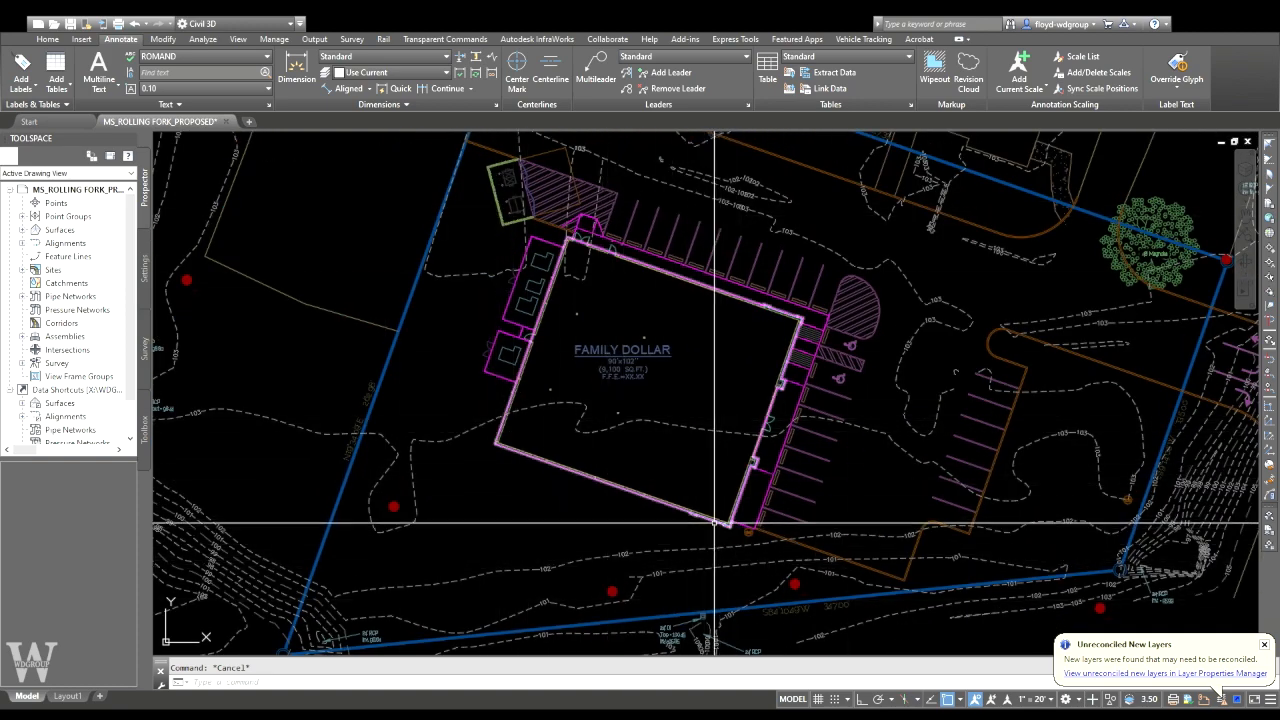
pyautogui.scroll(5, 580, 235)
pyautogui.scroll(3, 585, 380)
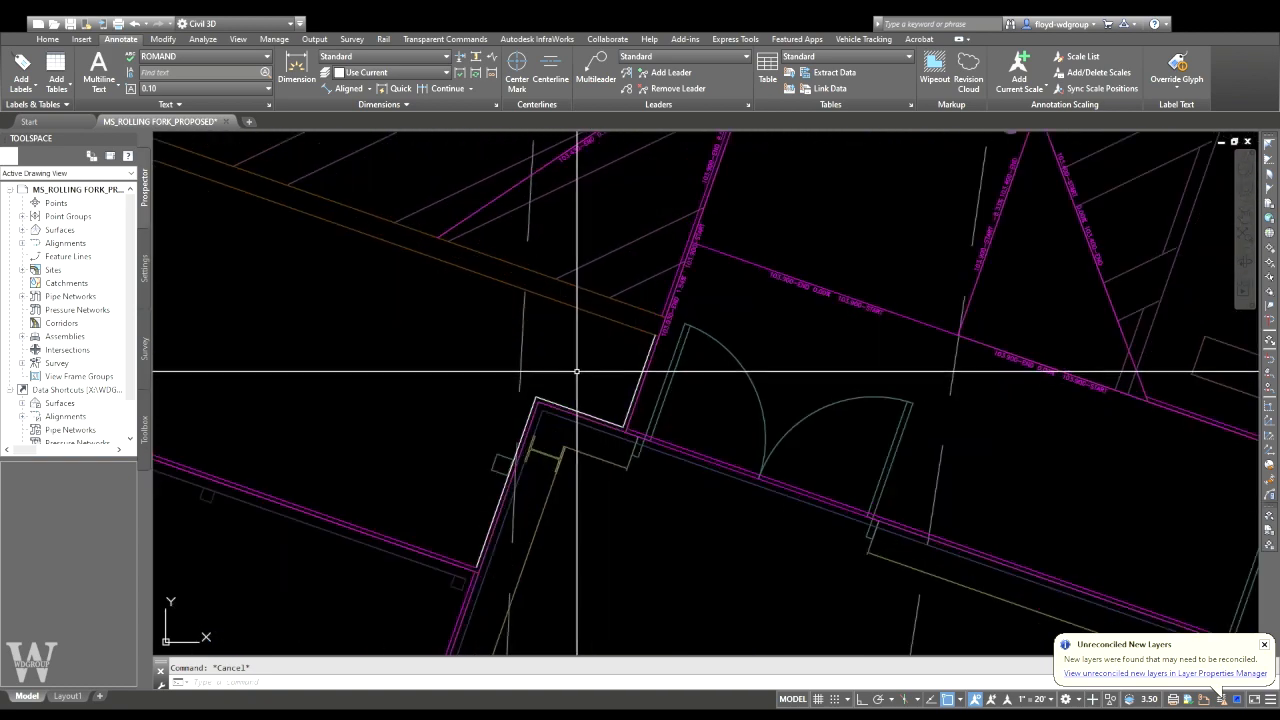
pyautogui.scroll(-4, 535, 374)
pyautogui.scroll(2, 535, 374)
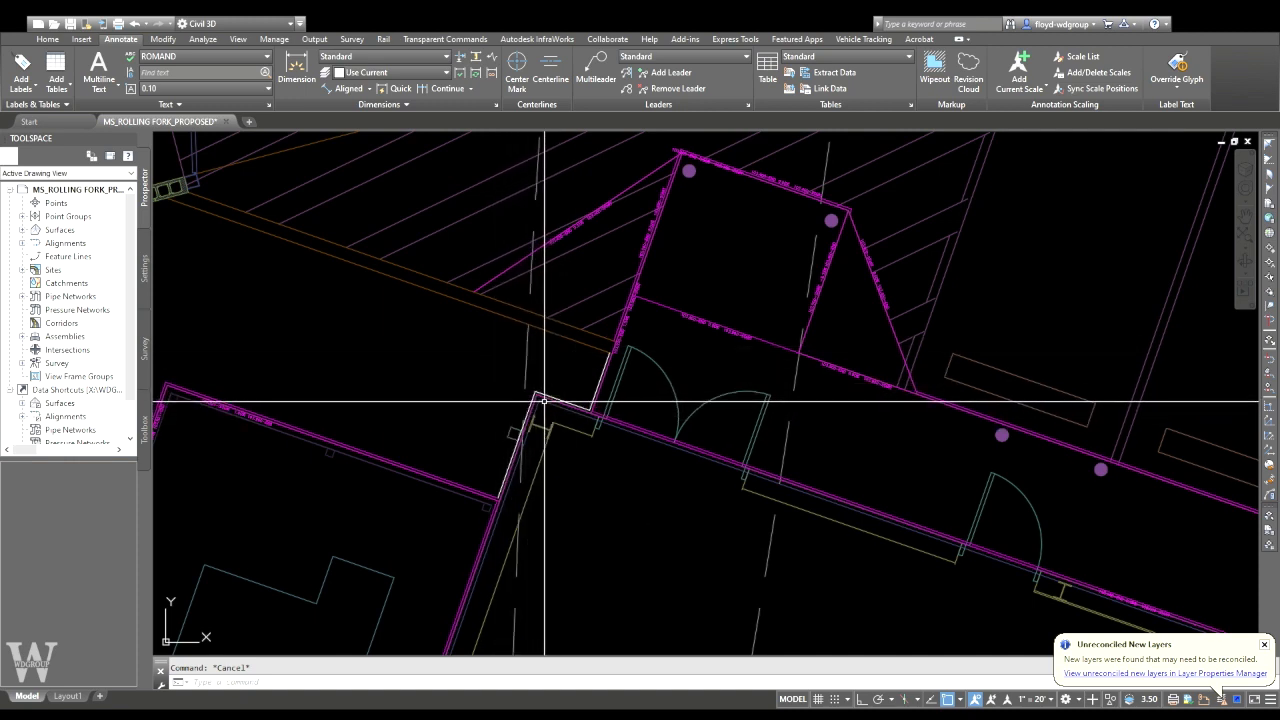
pyautogui.scroll(-6, 517, 418)
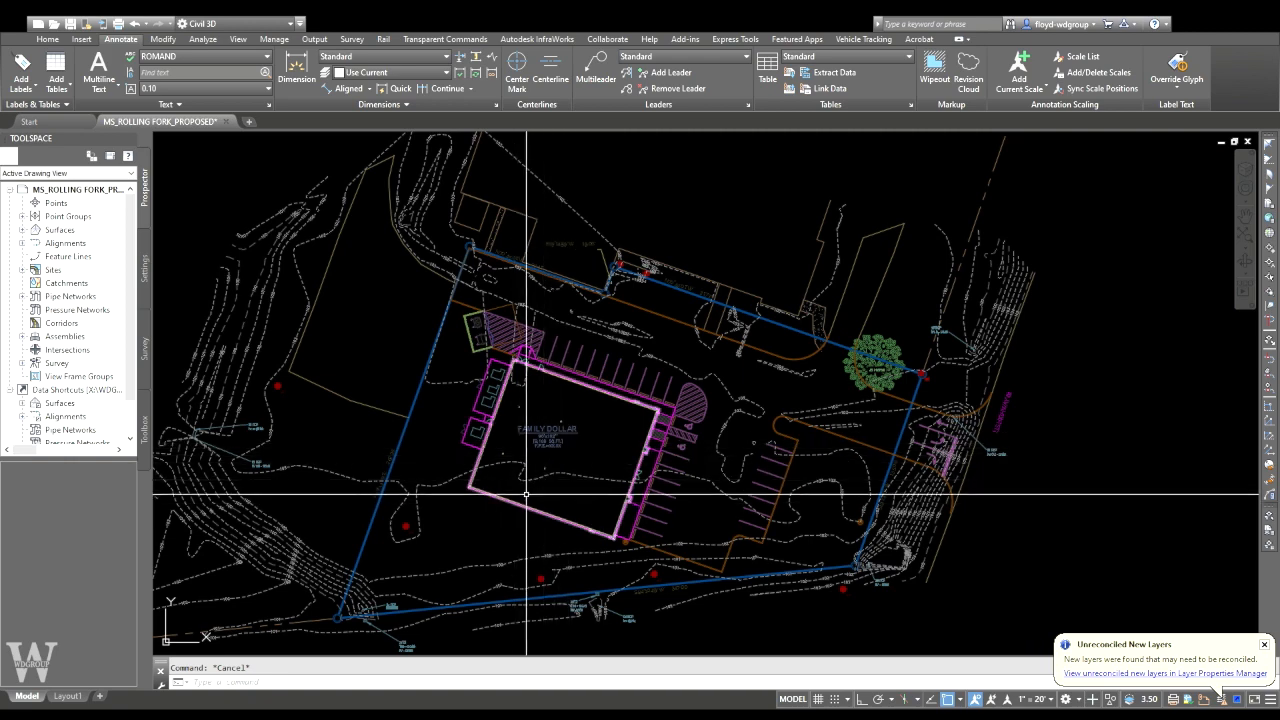
# - Examine the lower rear building wall and corner, the front accessible ramps and the surrounding site for remaining grading
pyautogui.scroll(5, 499, 490)
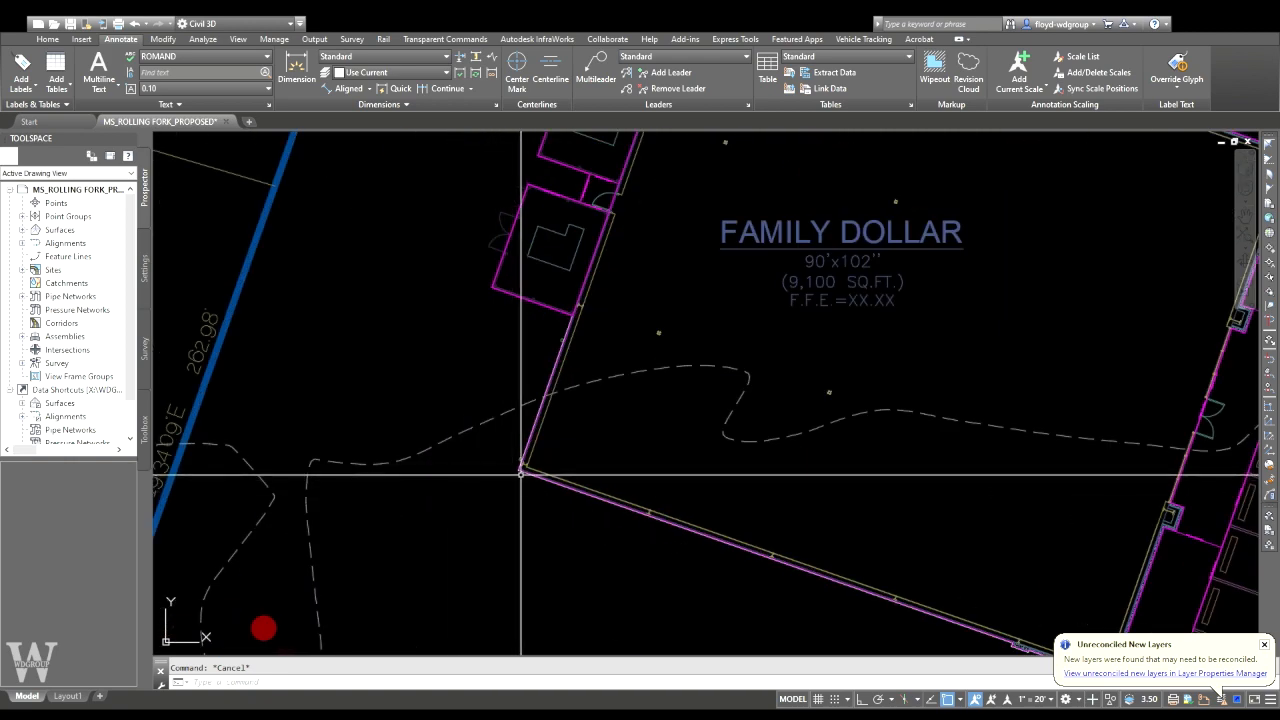
pyautogui.moveTo(527, 467); pyautogui.dragTo(504, 522, button='middle')
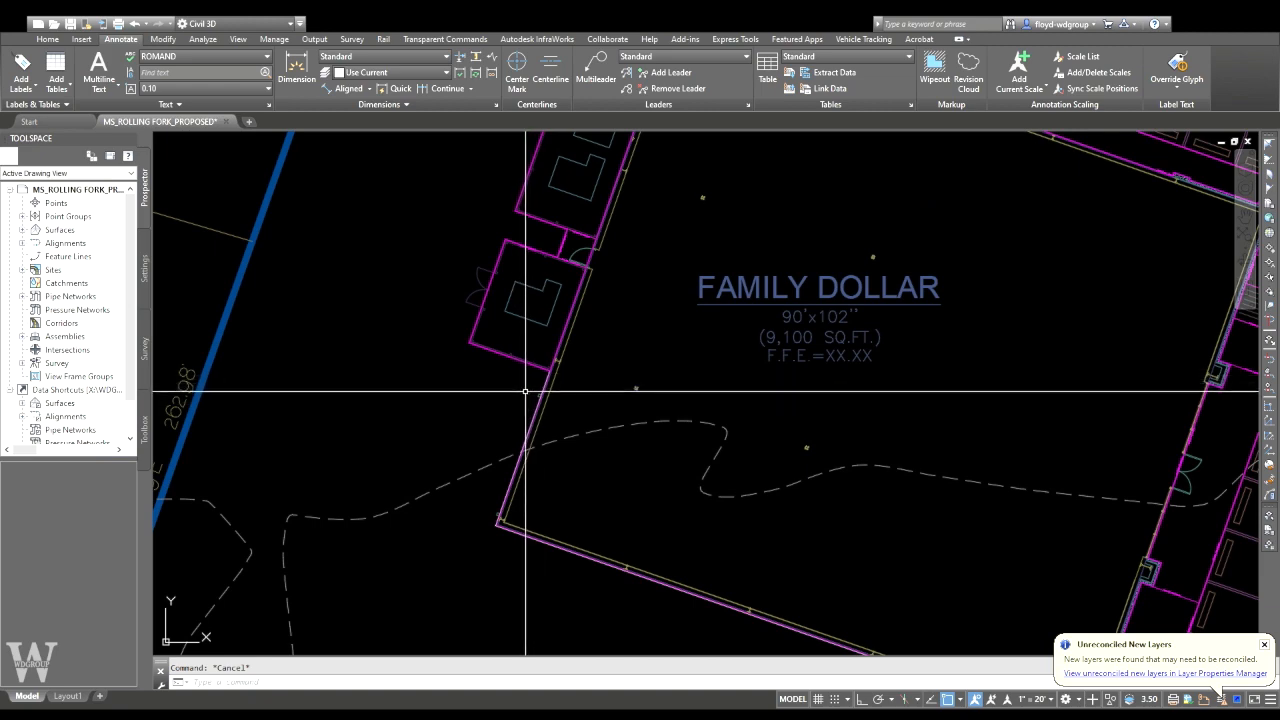
pyautogui.scroll(-3, 550, 408)
pyautogui.scroll(-2, 537, 376)
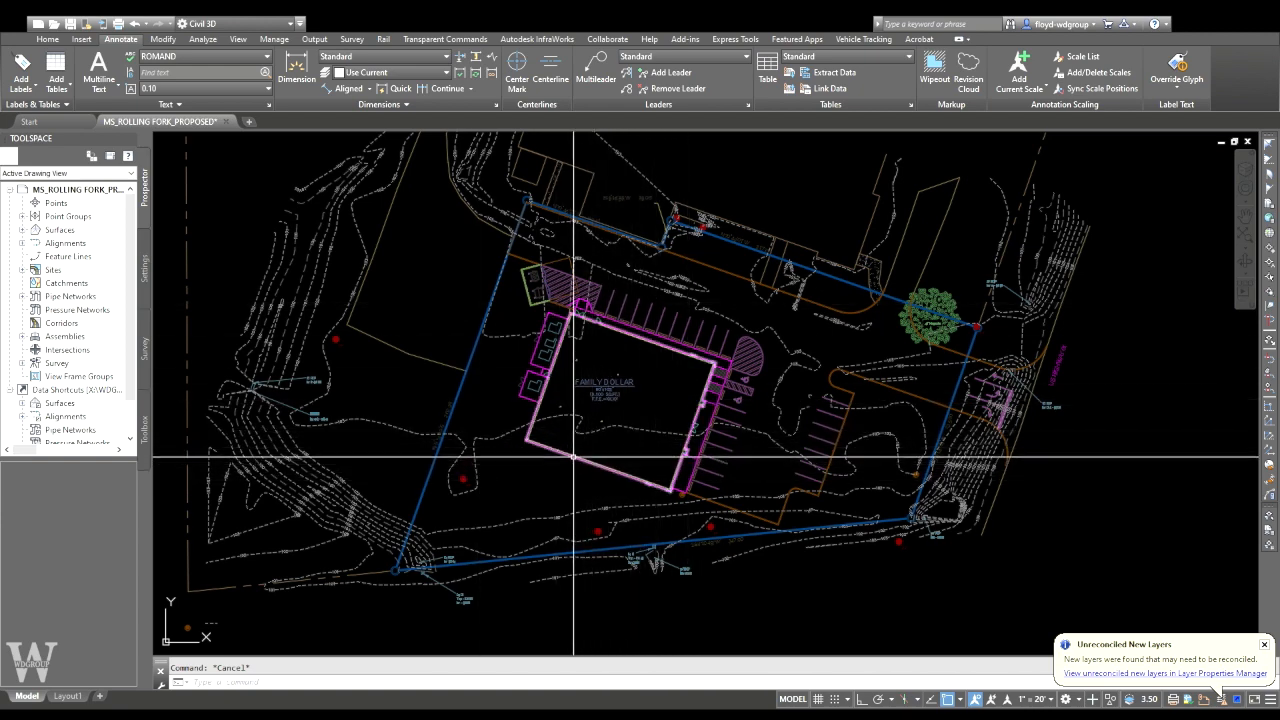
pyautogui.scroll(10, 535, 449)
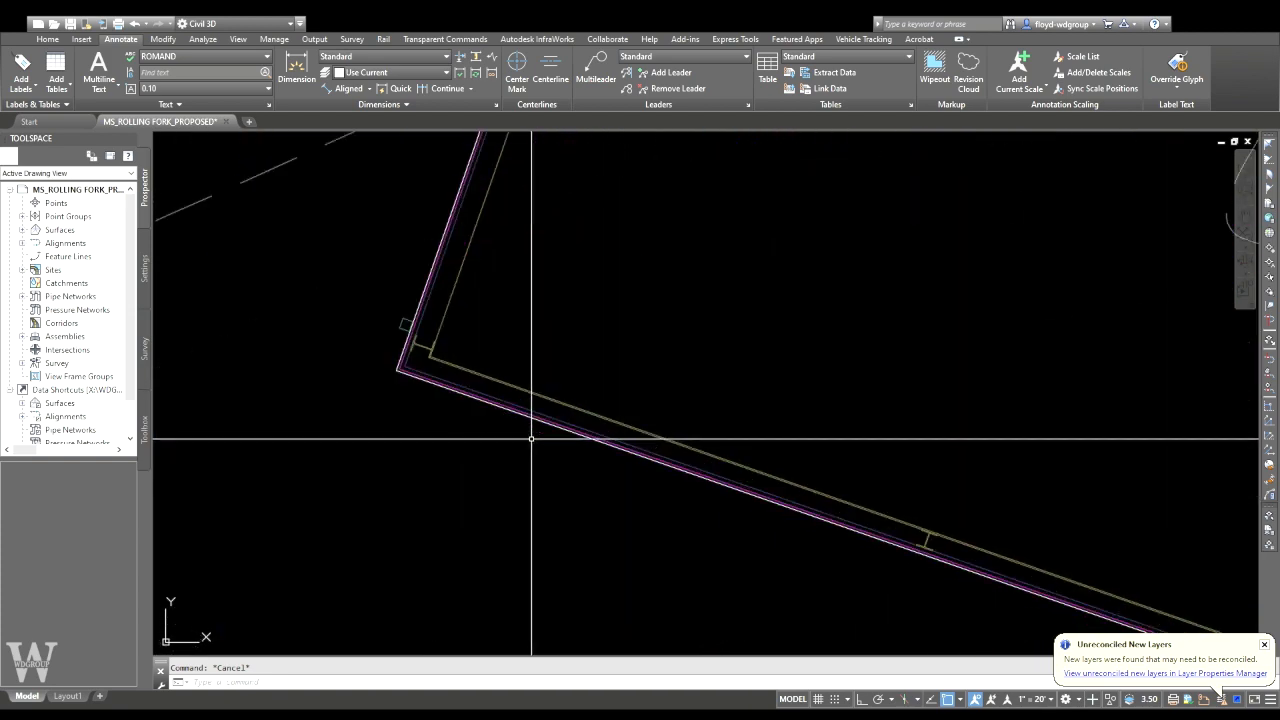
pyautogui.scroll(-10, 505, 432)
pyautogui.press('Escape')
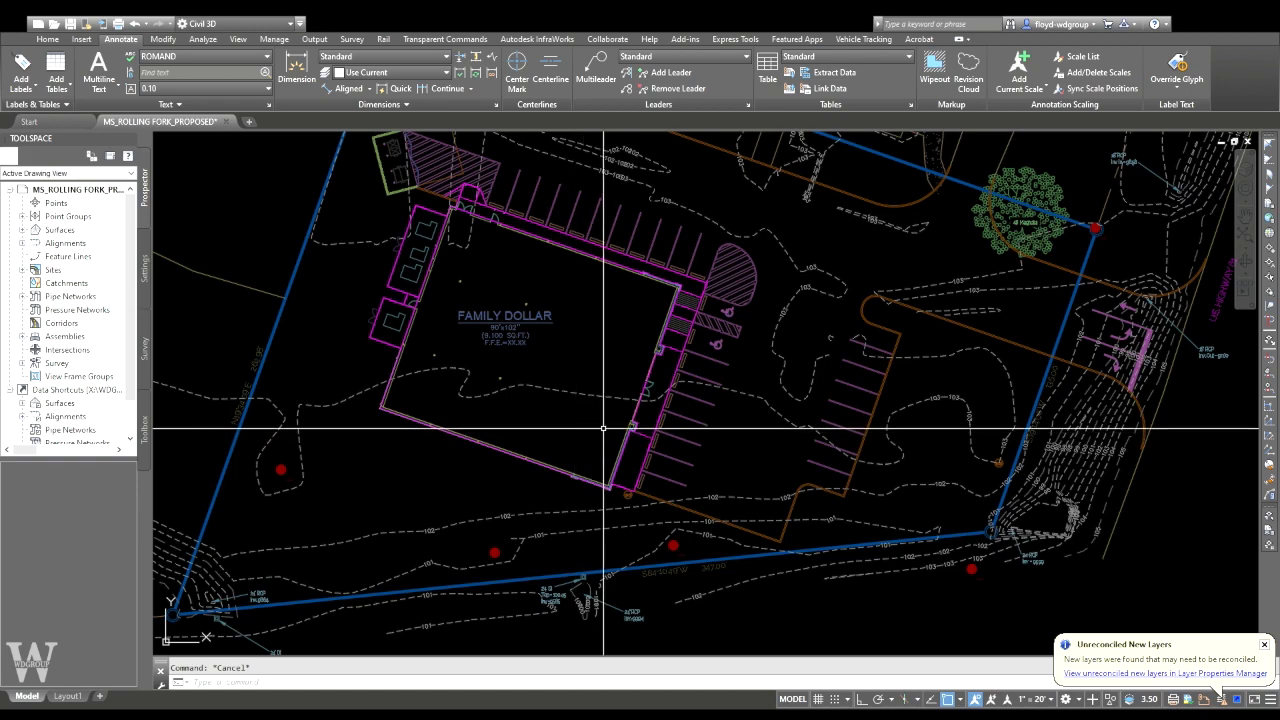
pyautogui.scroll(6, 678, 285)
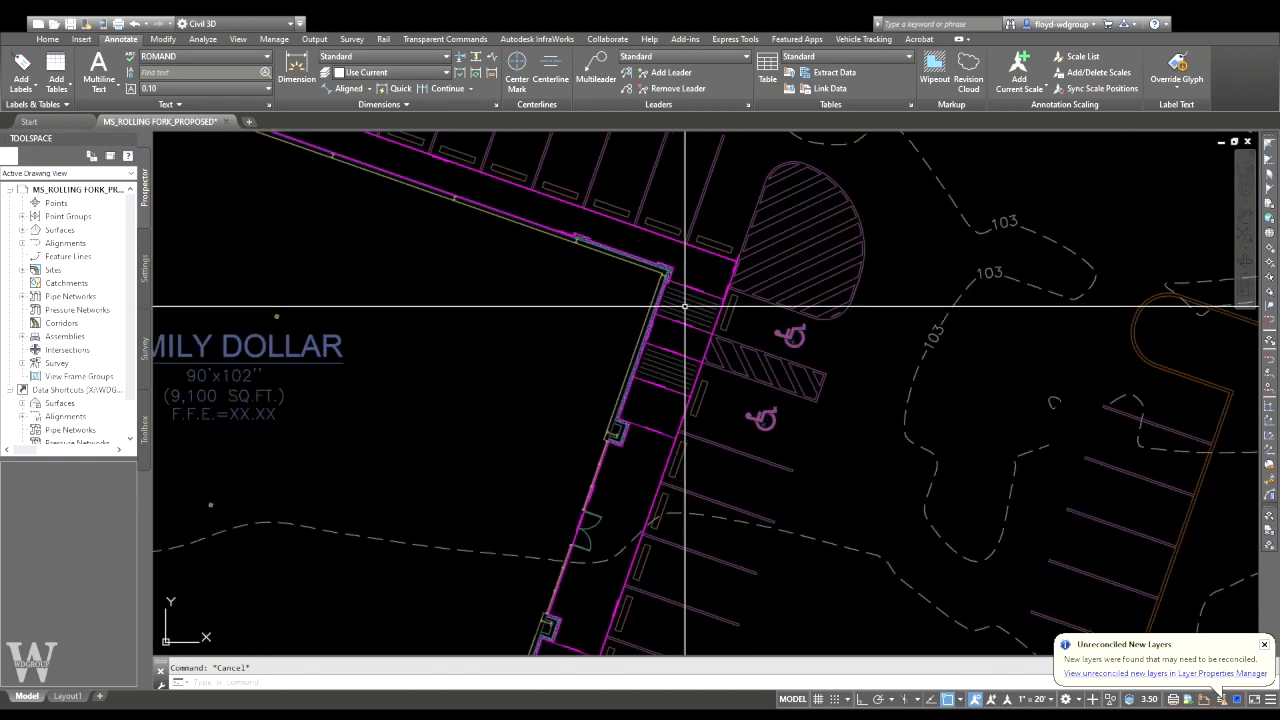
pyautogui.moveTo(721, 407); pyautogui.dragTo(712, 306, button='middle')
pyautogui.scroll(-6, 712, 307)
pyautogui.moveTo(757, 345); pyautogui.dragTo(753, 422, button='middle')
pyautogui.moveTo(536, 374); pyautogui.dragTo(540, 408, button='middle')
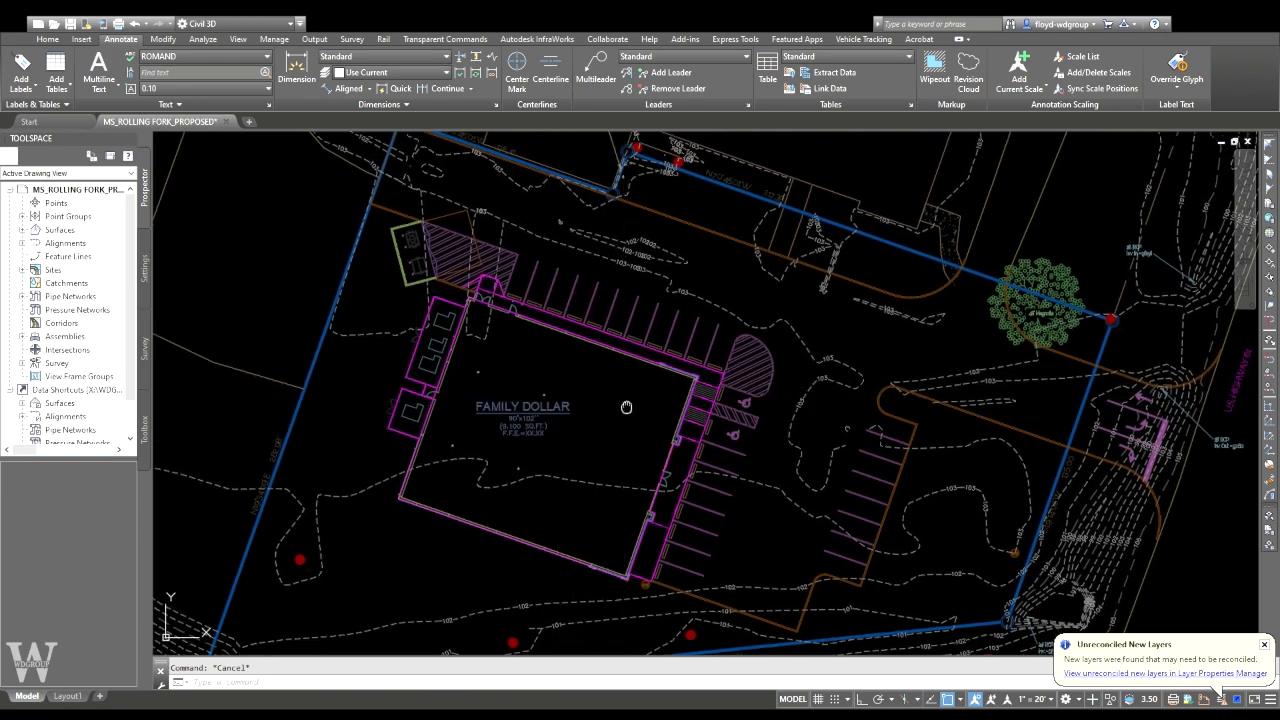
pyautogui.moveTo(623, 406); pyautogui.dragTo(620, 361, button='middle')
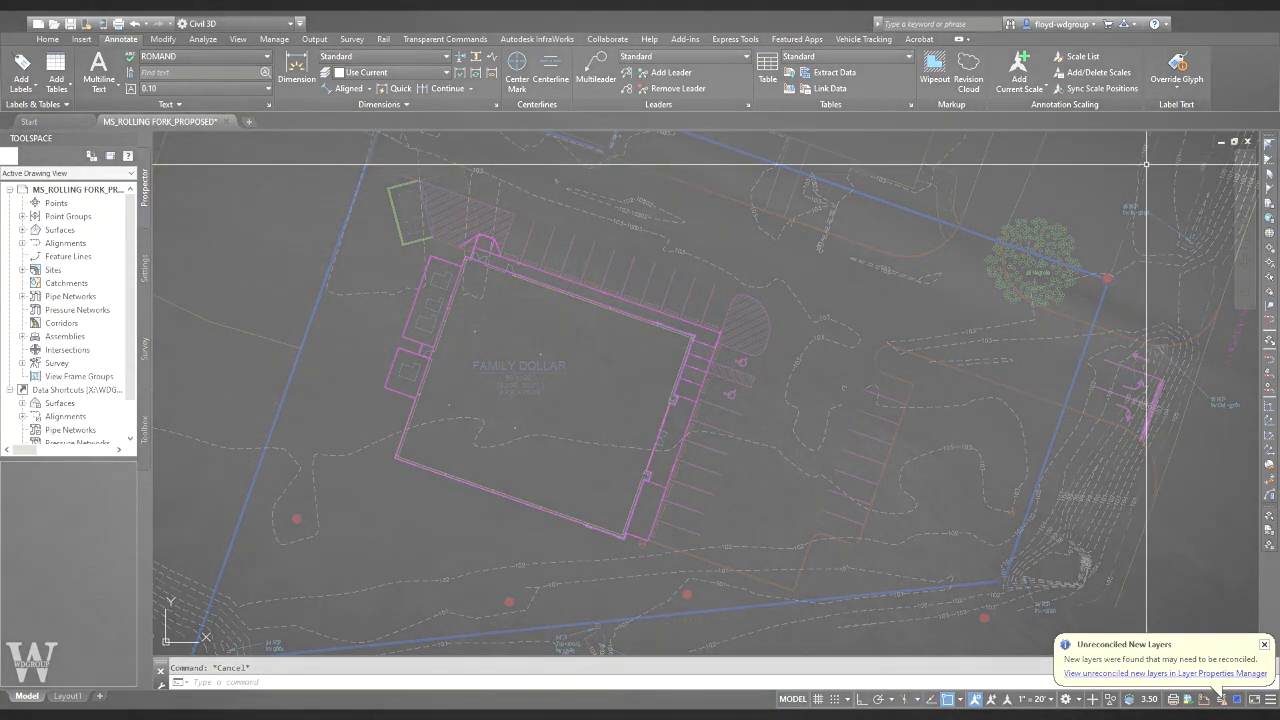